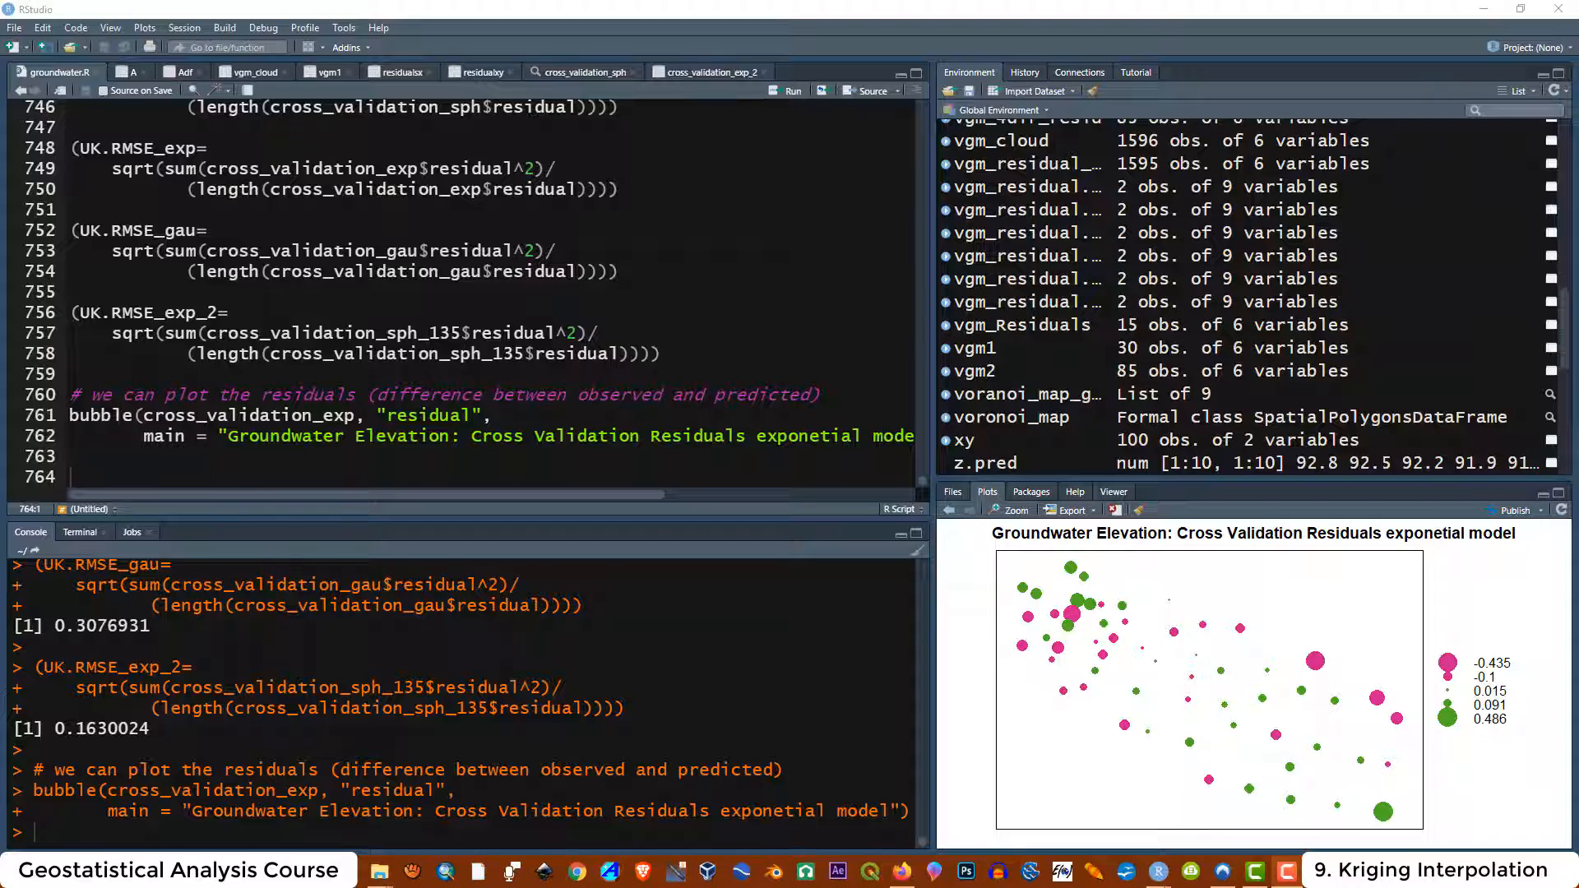
# Paste the universal kriging code block into the script below the residual bubble plot
pyautogui.click(69, 477)
pyautogui.rightClick(69, 477)
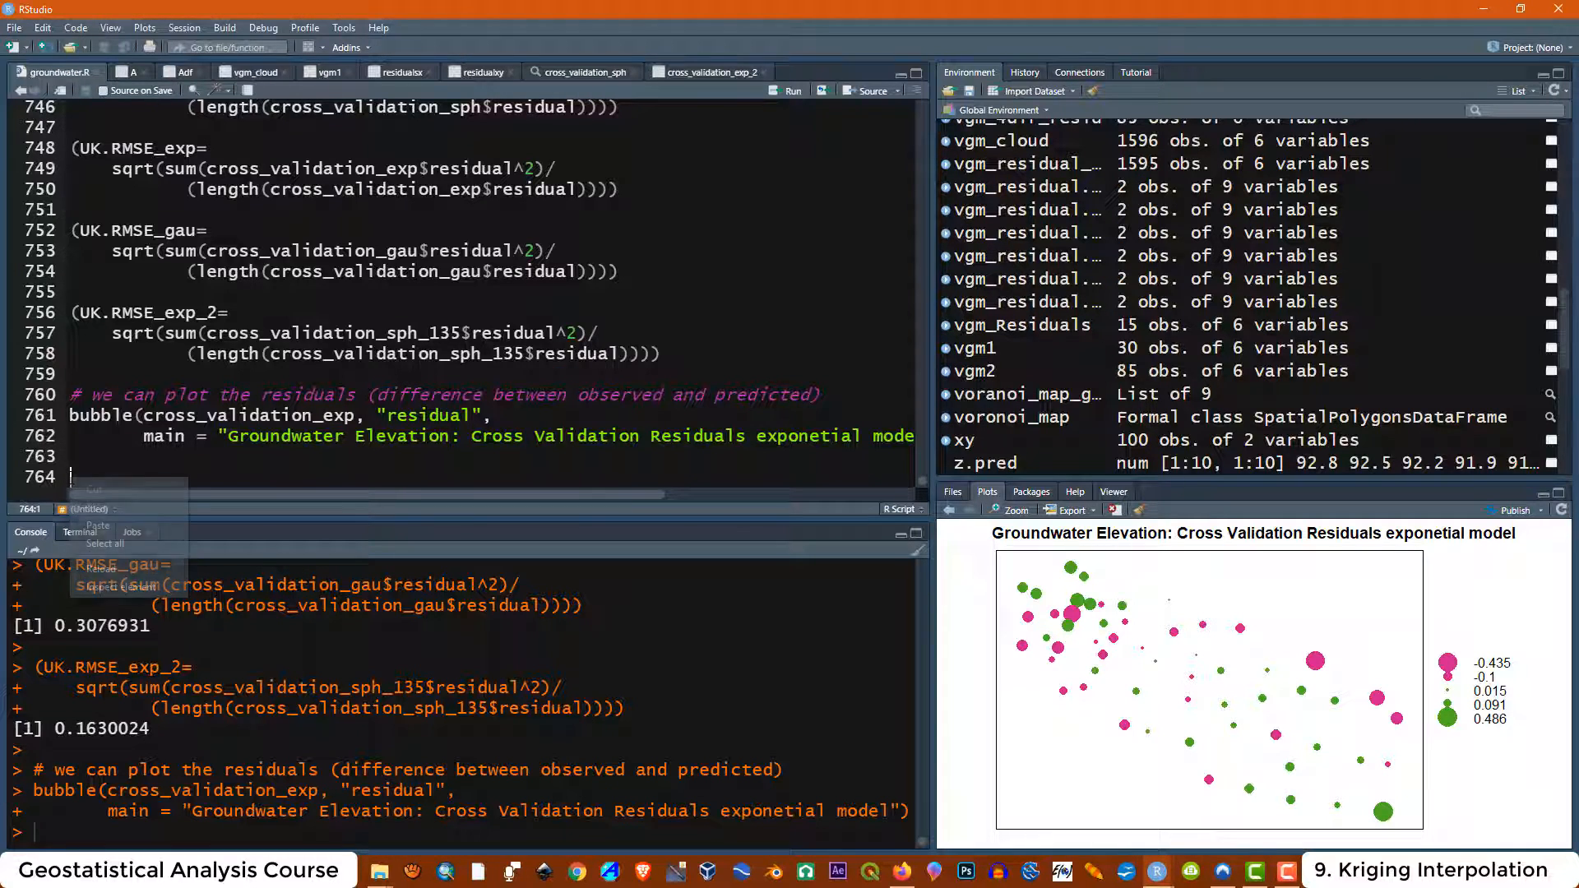
pyautogui.click(100, 525)
pyautogui.scroll(13, 465, 296)
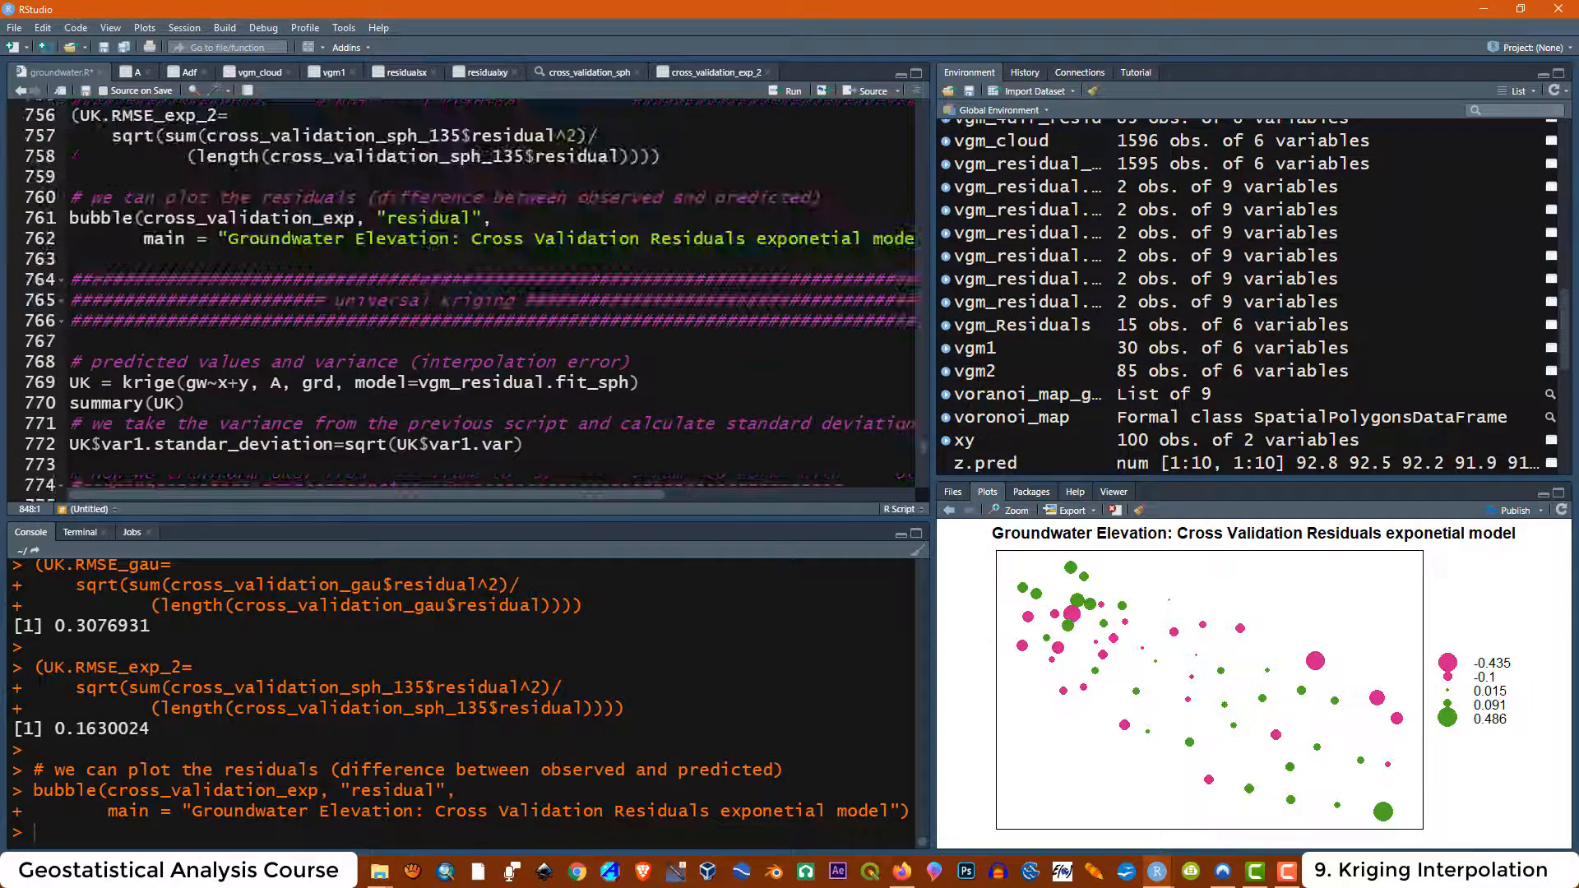
# Capitalize the first letter of the universal kriging section header to read "Universal kriging"
pyautogui.click(337, 301)
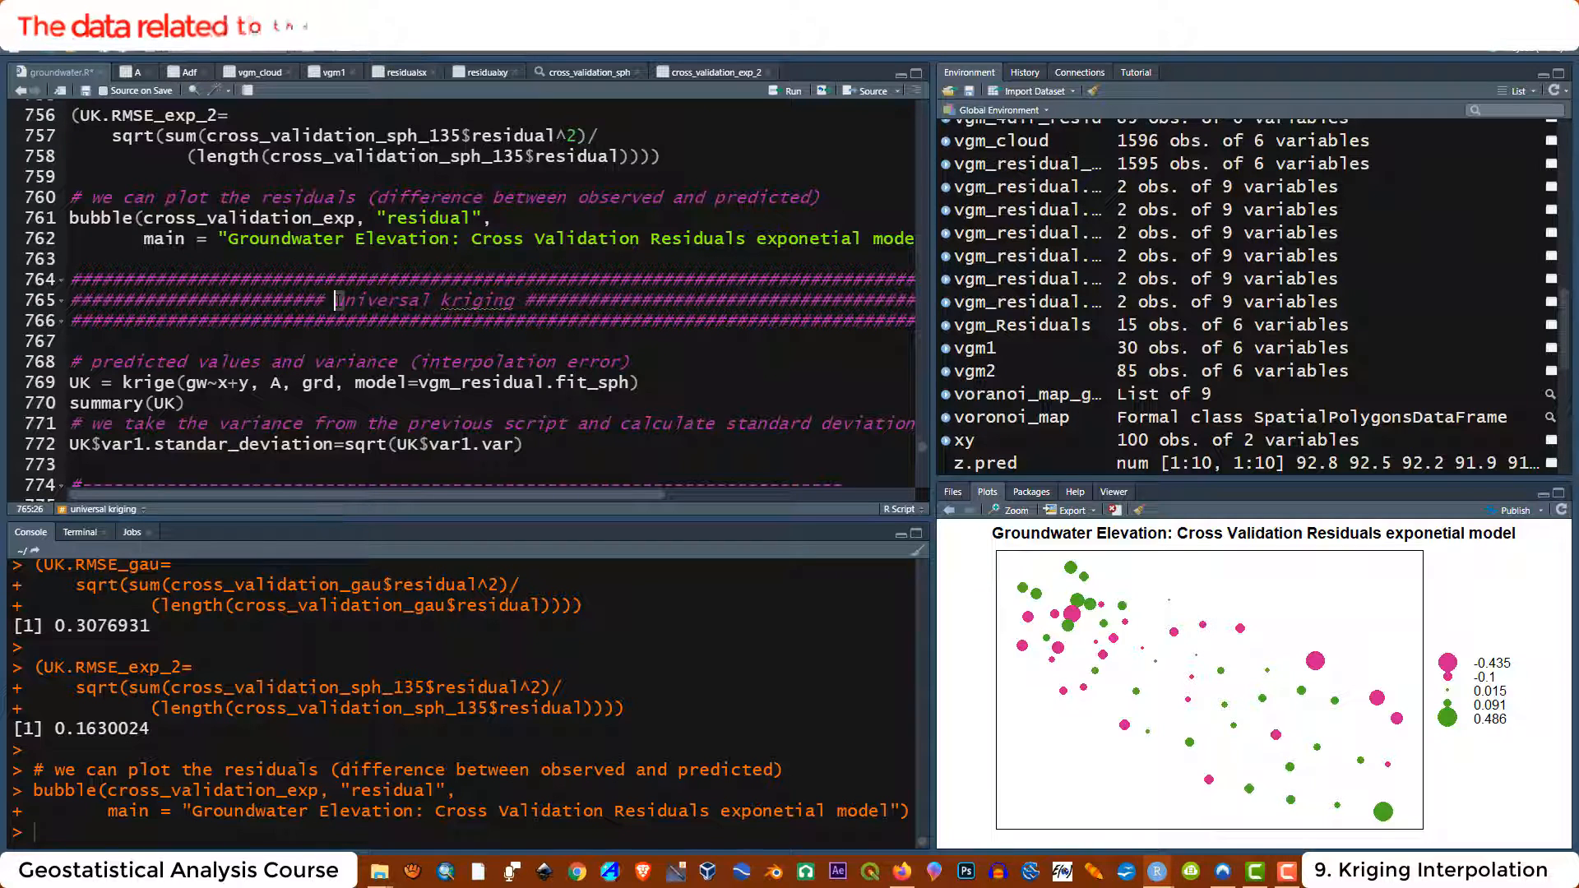
pyautogui.press('Delete')
pyautogui.write('U')
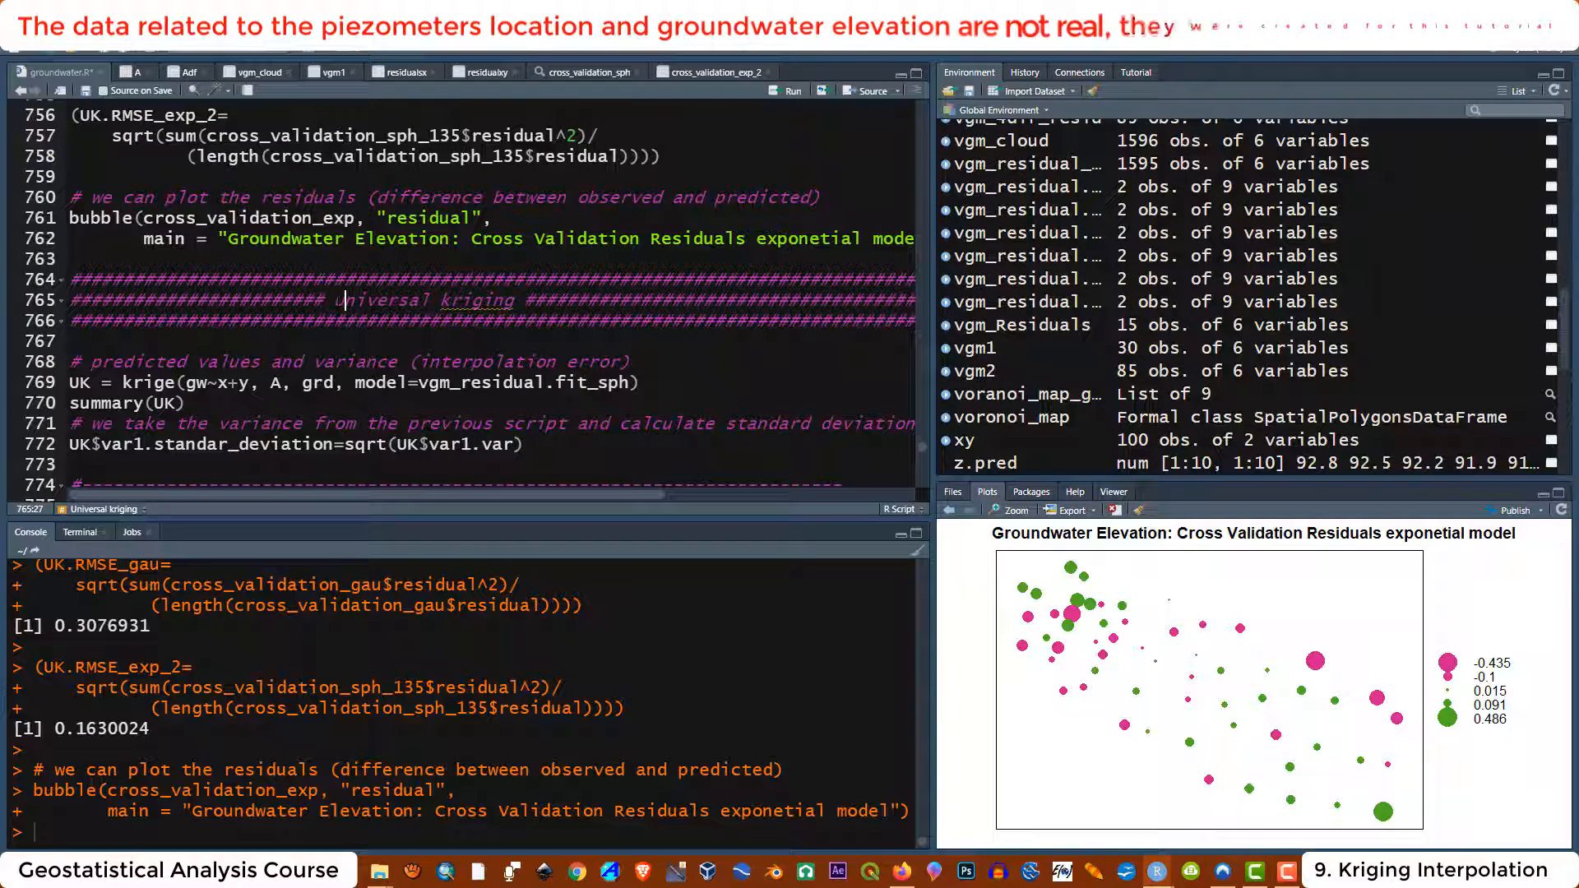
# Examine the krige call's output name, function, formula gw~x+y and data arguments
pyautogui.click(318, 383)
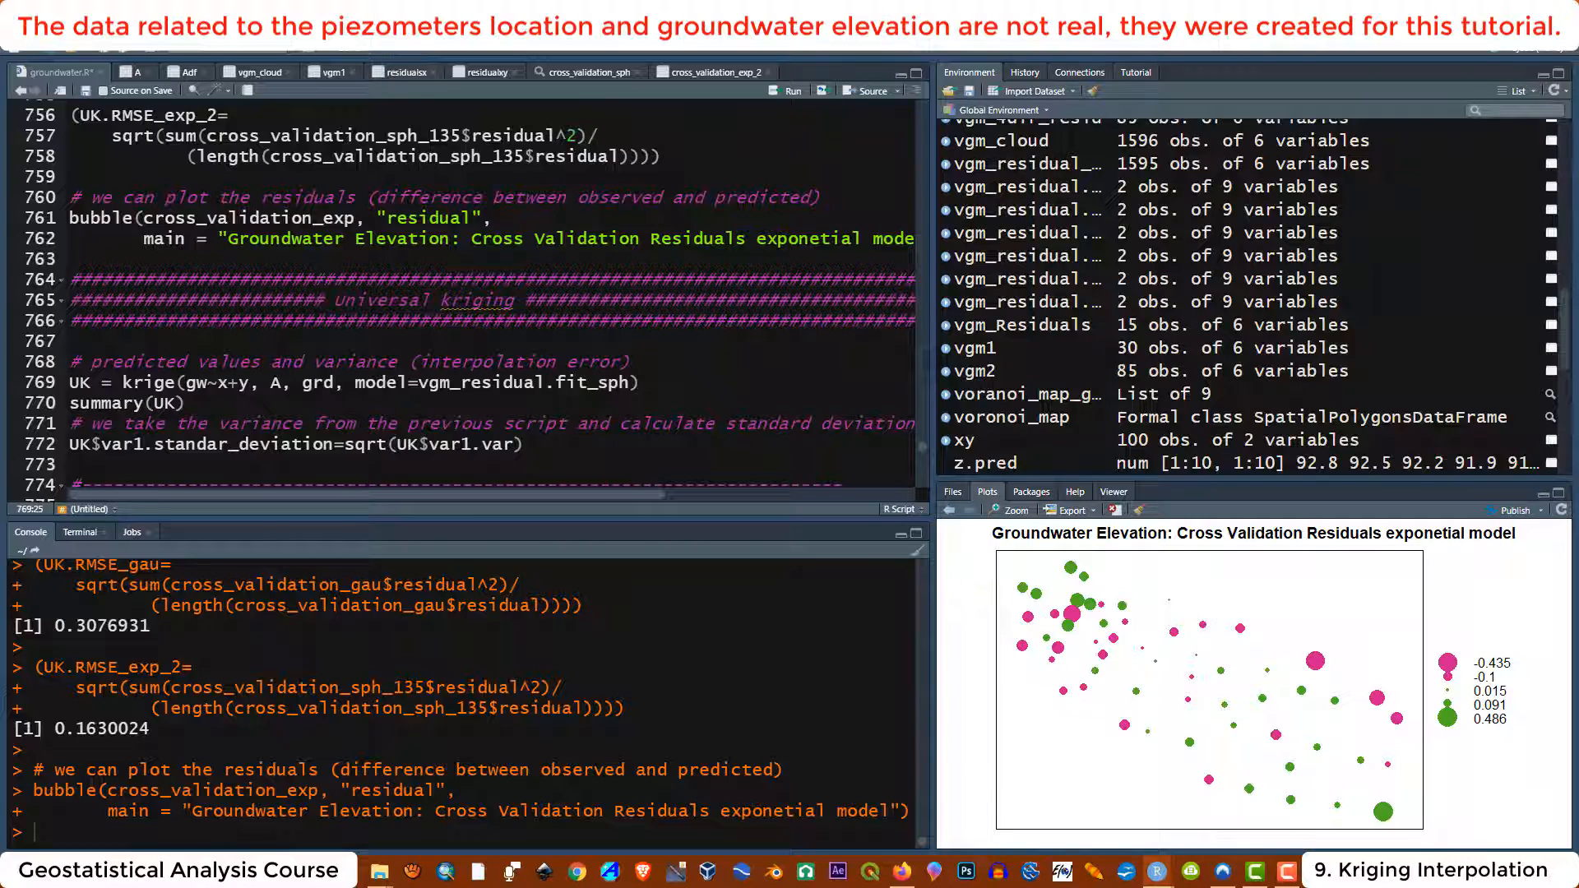
pyautogui.click(123, 384)
pyautogui.moveTo(123, 383); pyautogui.dragTo(177, 384)
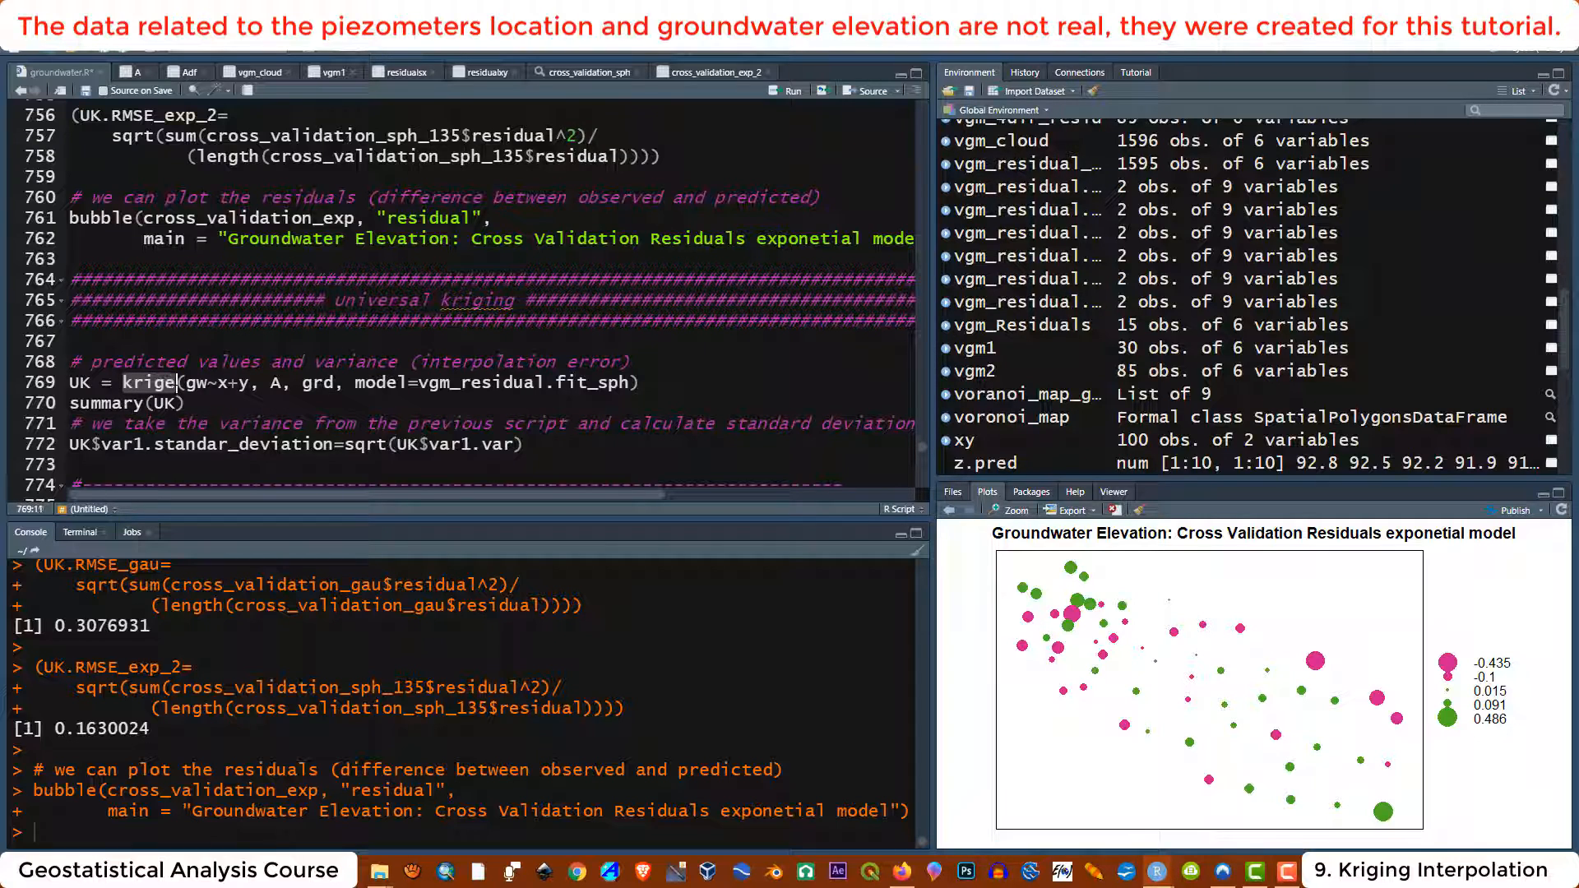
pyautogui.click(188, 403)
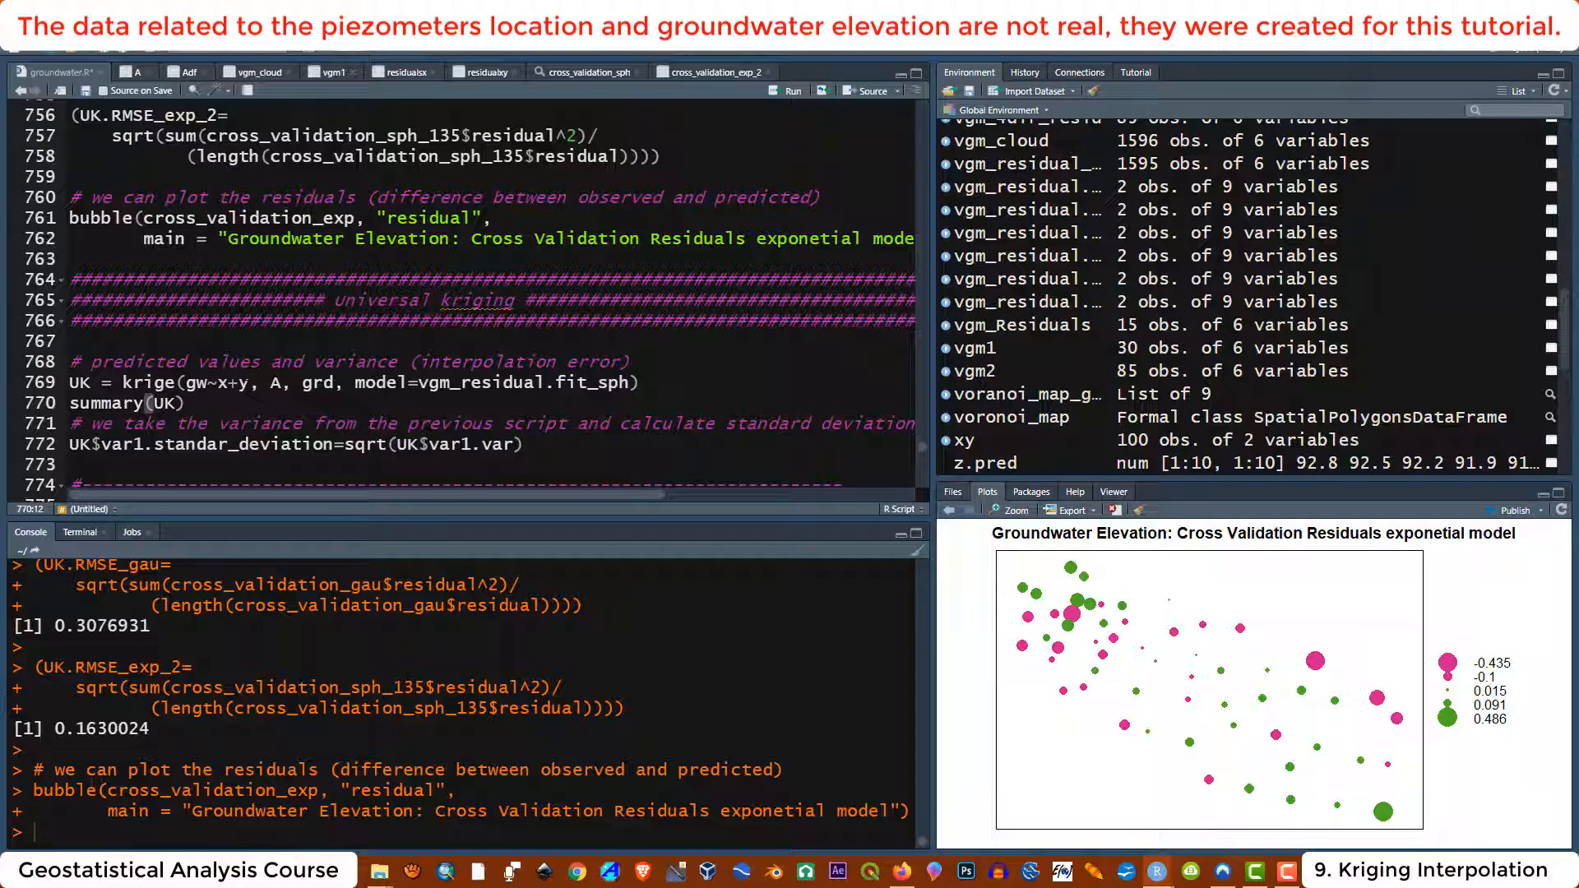
pyautogui.moveTo(250, 384); pyautogui.dragTo(186, 383)
pyautogui.click(187, 403)
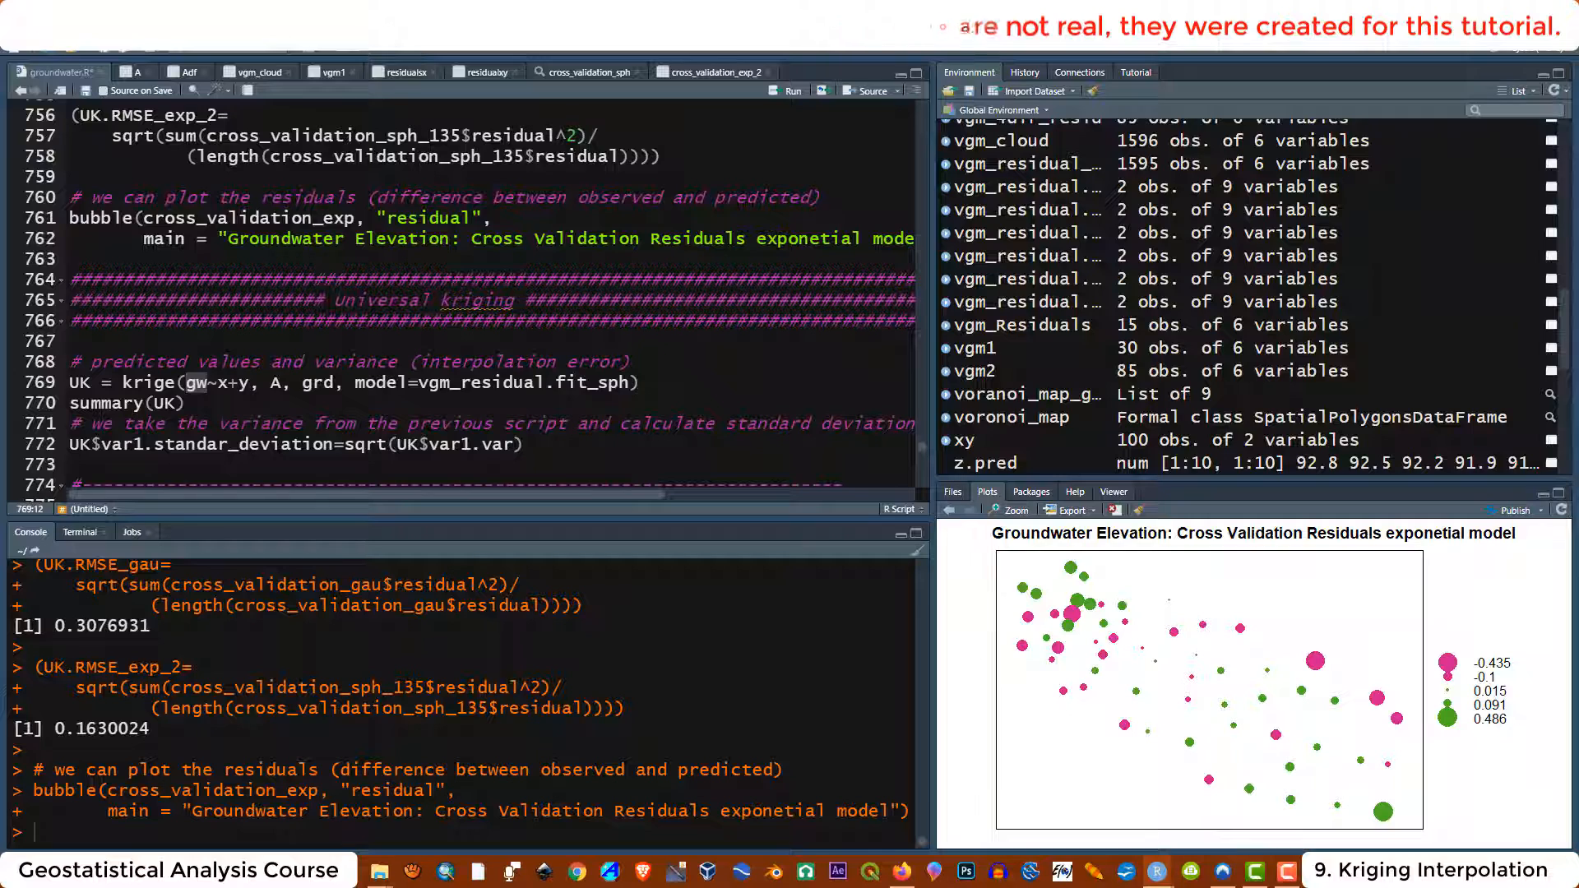
pyautogui.click(188, 403)
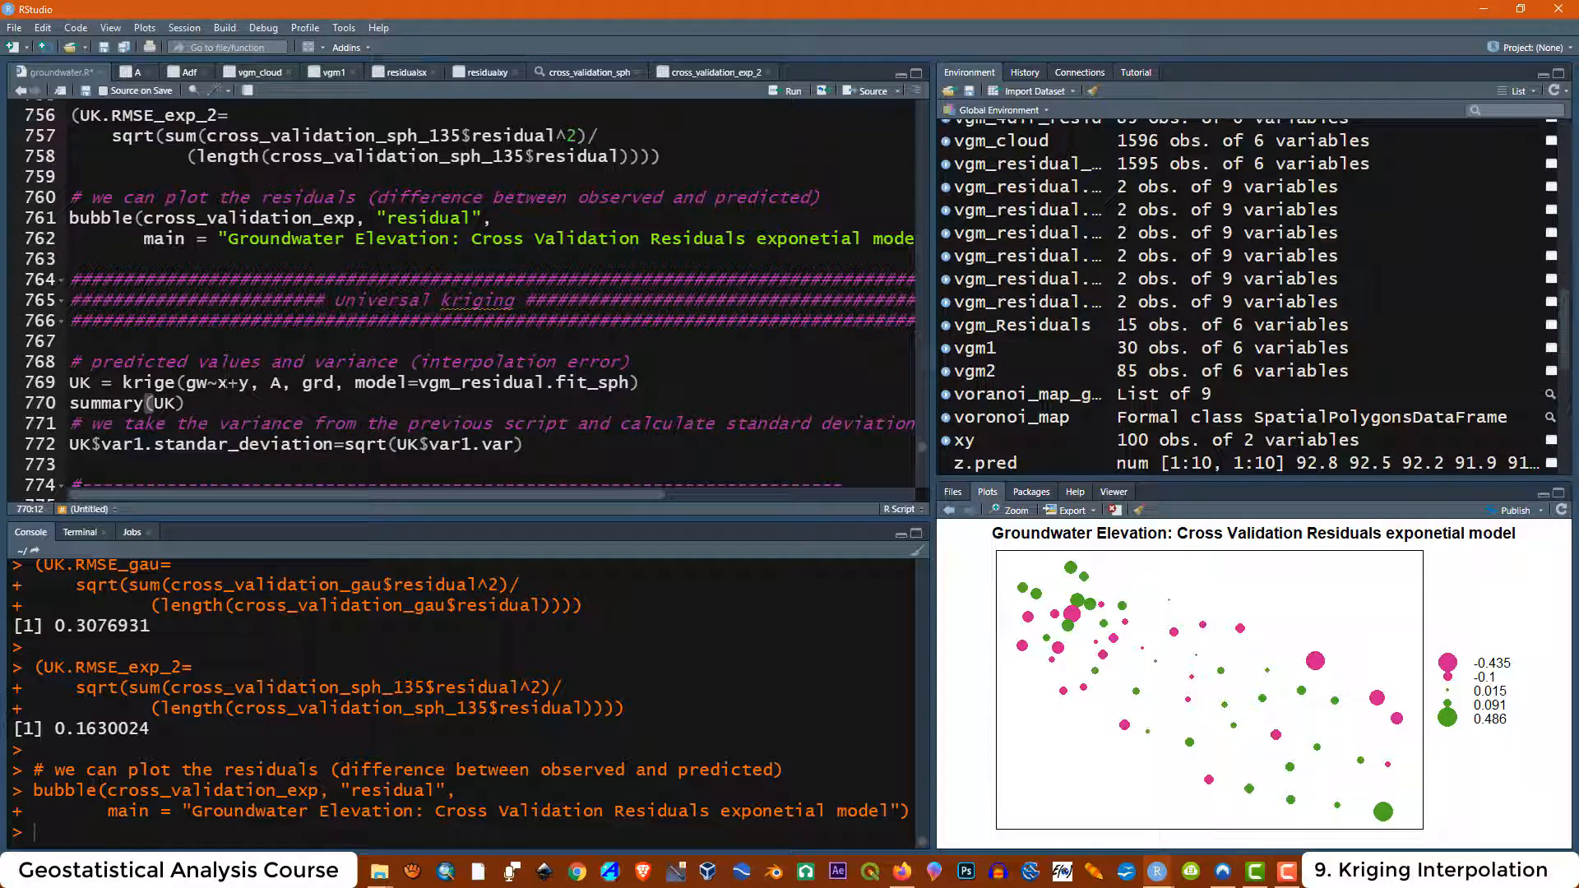
pyautogui.click(240, 384)
pyautogui.click(188, 403)
pyautogui.click(220, 383)
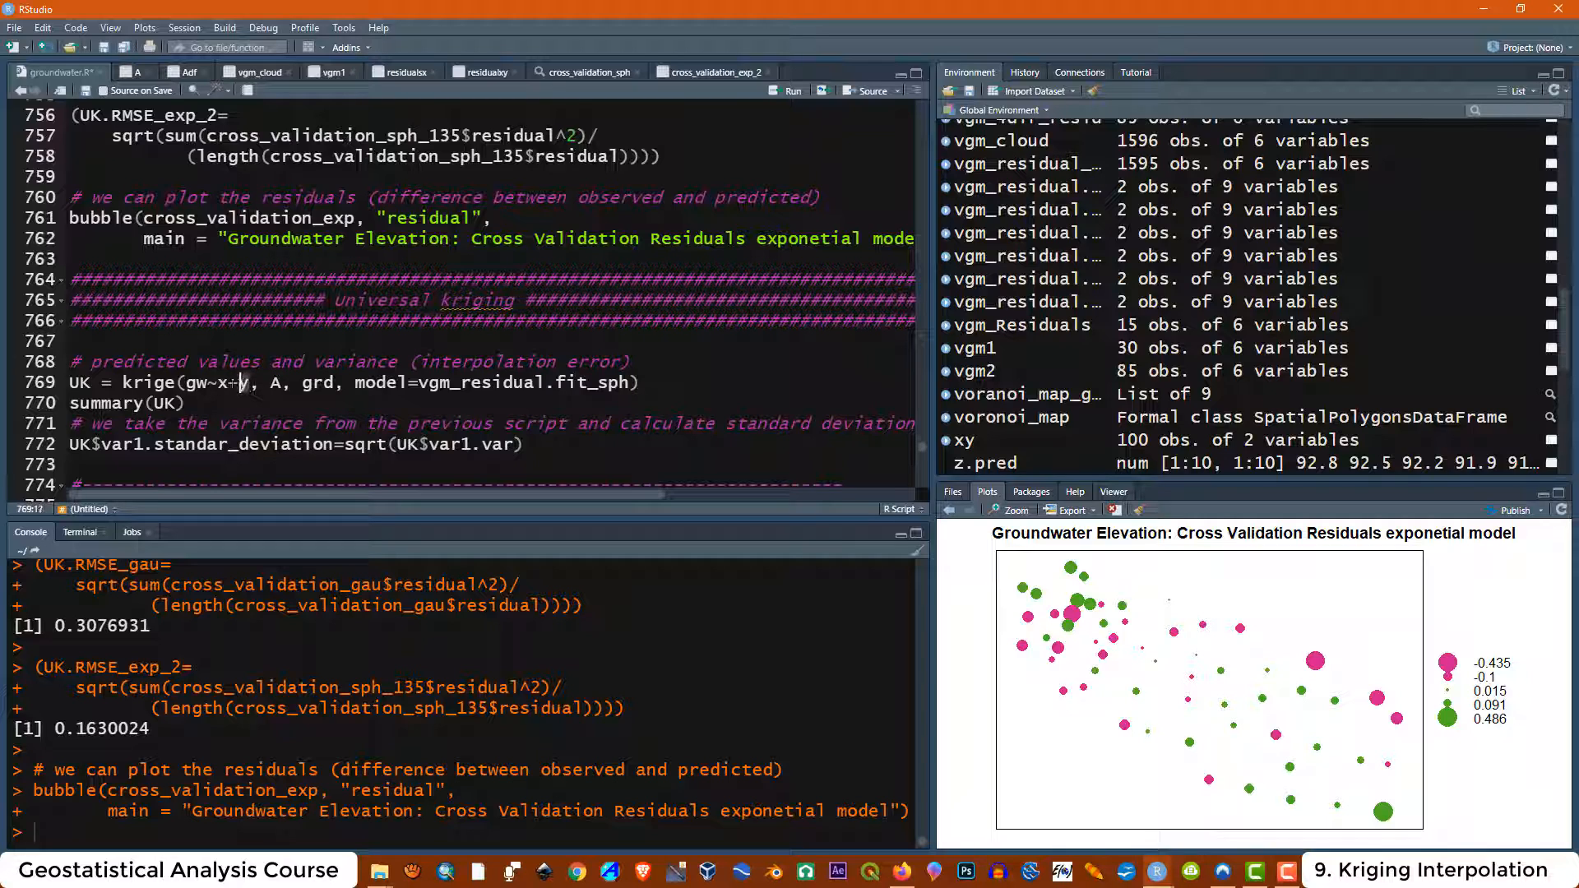
pyautogui.click(91, 383)
pyautogui.moveTo(92, 382); pyautogui.dragTo(70, 383)
pyautogui.click(81, 384)
pyautogui.moveTo(89, 383); pyautogui.dragTo(70, 383)
pyautogui.click(104, 403)
pyautogui.moveTo(175, 382); pyautogui.dragTo(123, 383)
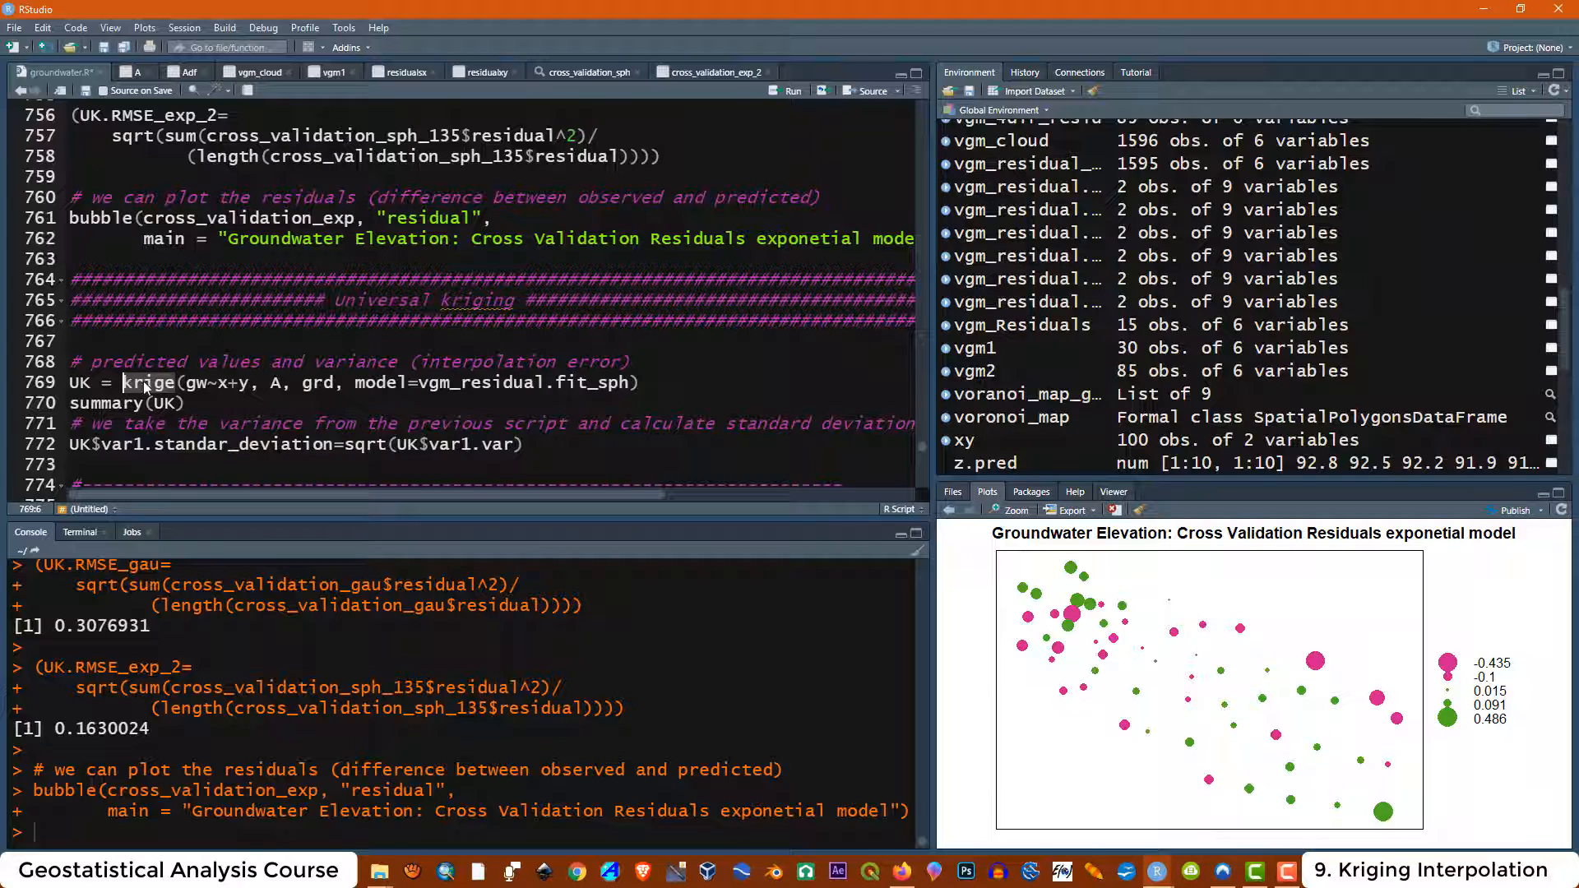
pyautogui.click(209, 382)
pyautogui.press('Down')
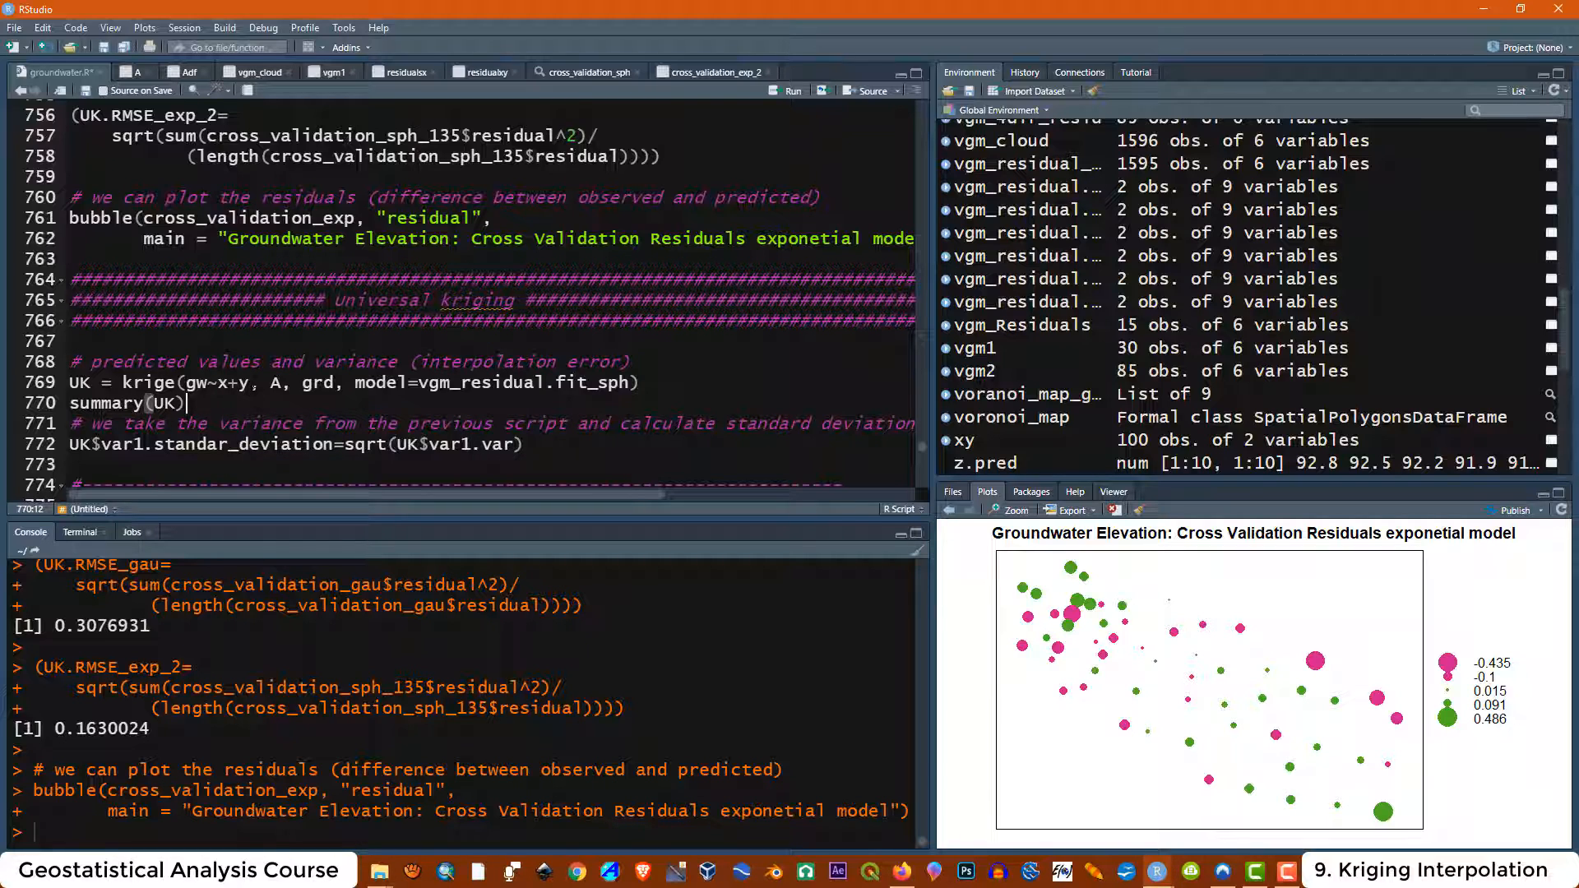
# Examine the krige call's grid and variogram model arguments, including vgm_residual.fit_sph
pyautogui.click(273, 383)
pyautogui.press('Down')
pyautogui.click(303, 383)
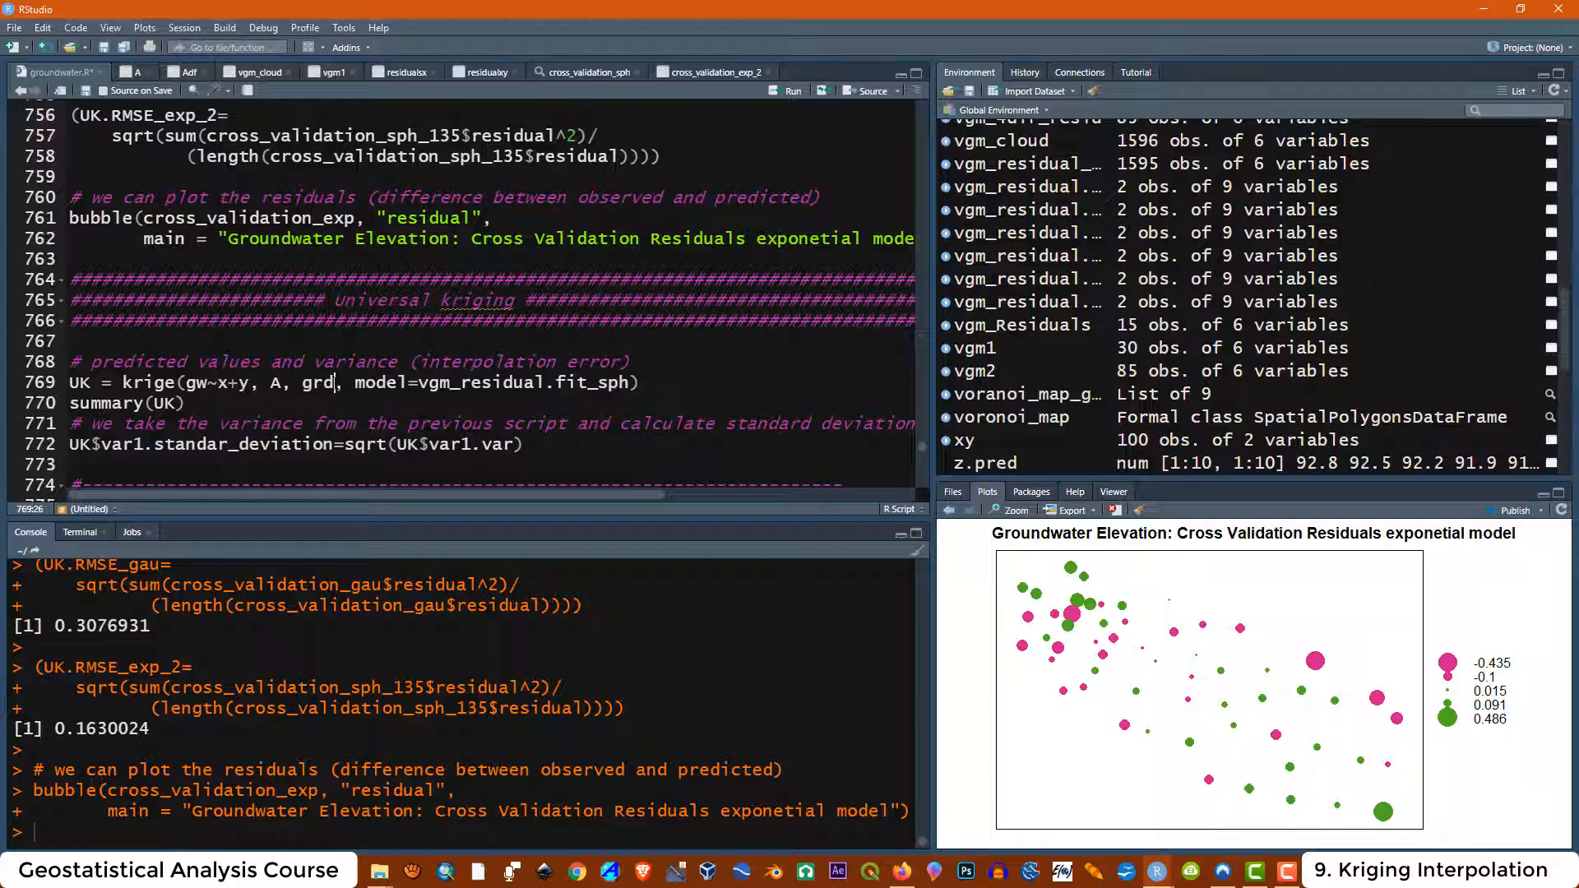
pyautogui.click(329, 404)
pyautogui.moveTo(355, 382); pyautogui.dragTo(629, 383)
pyautogui.click(329, 403)
pyautogui.click(658, 383)
pyautogui.moveTo(598, 383); pyautogui.dragTo(627, 384)
pyautogui.click(619, 394)
pyautogui.moveTo(545, 383); pyautogui.dragTo(462, 383)
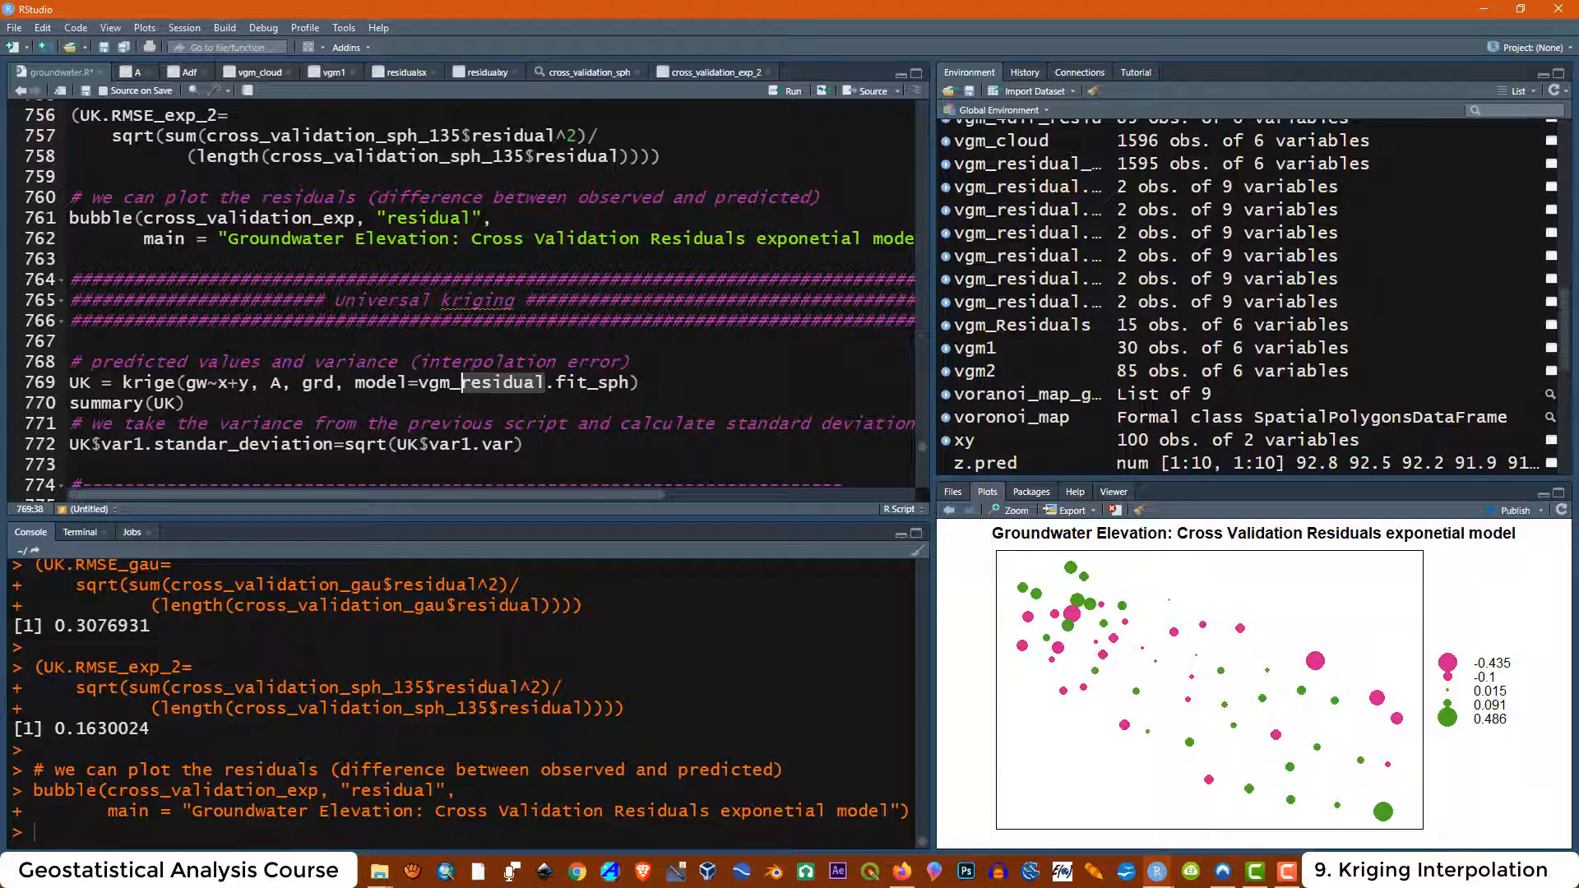
pyautogui.moveTo(596, 383); pyautogui.dragTo(627, 382)
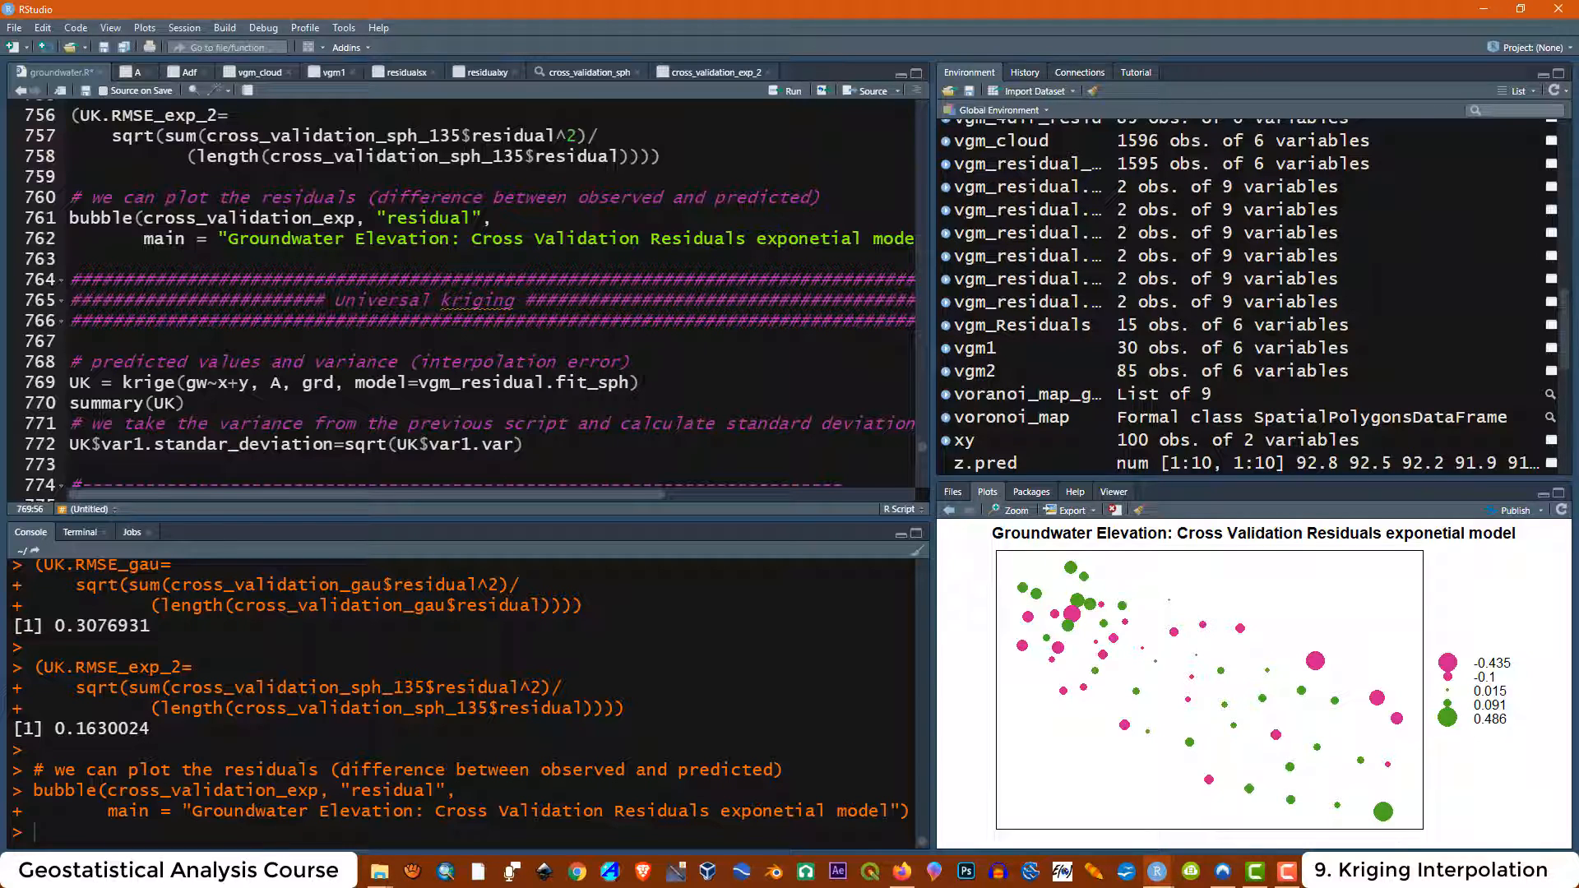
pyautogui.moveTo(640, 383); pyautogui.dragTo(600, 383)
pyautogui.click(472, 382)
pyautogui.moveTo(355, 382); pyautogui.dragTo(634, 382)
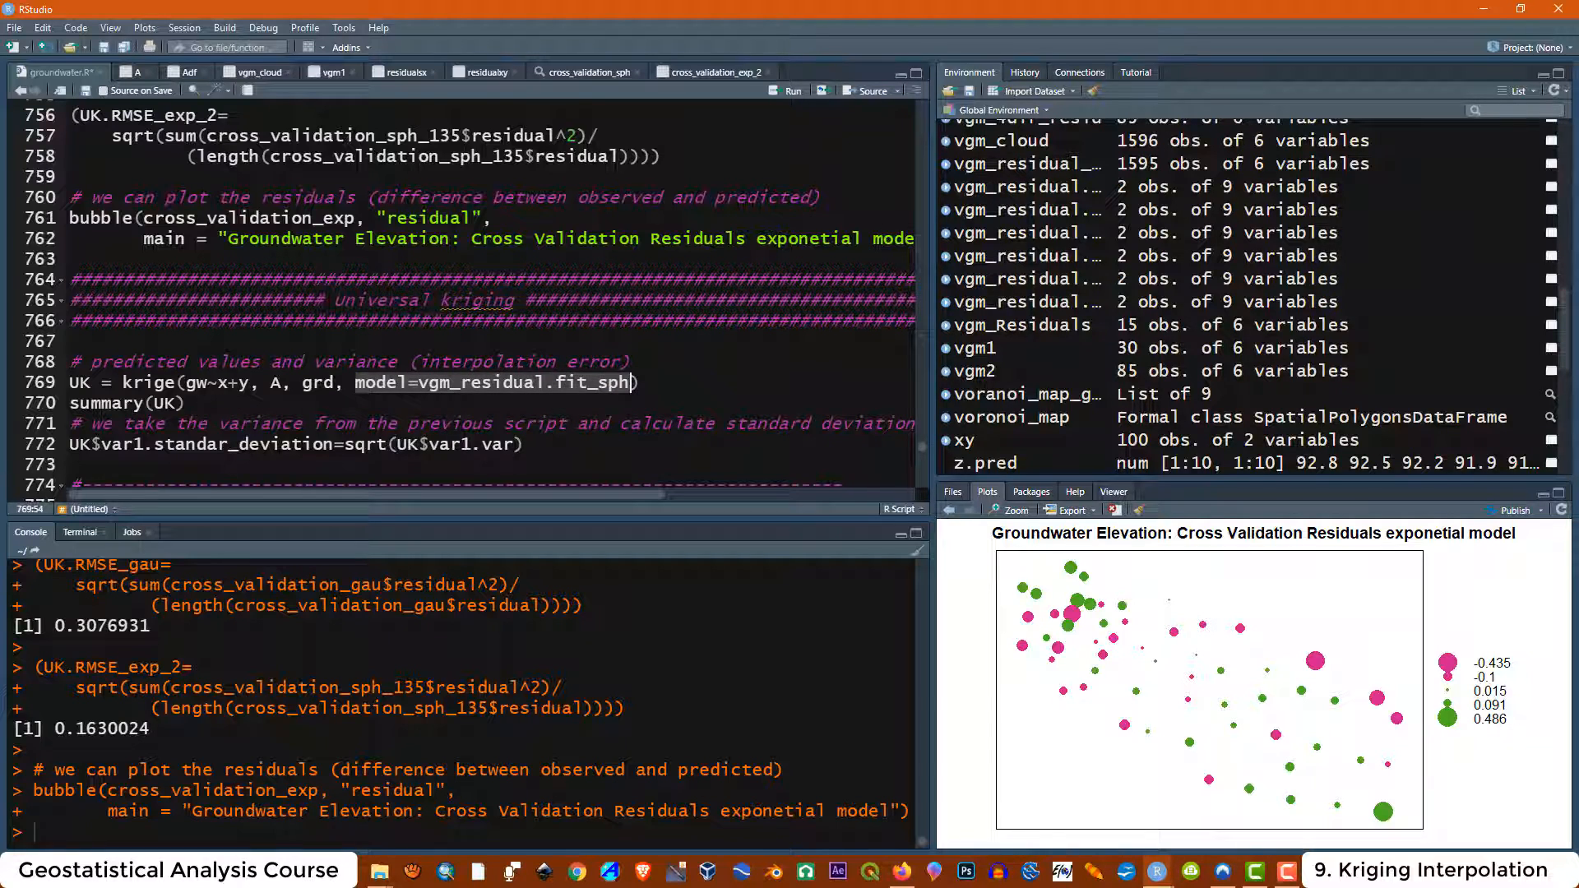
pyautogui.click(653, 384)
pyautogui.moveTo(177, 383); pyautogui.dragTo(123, 382)
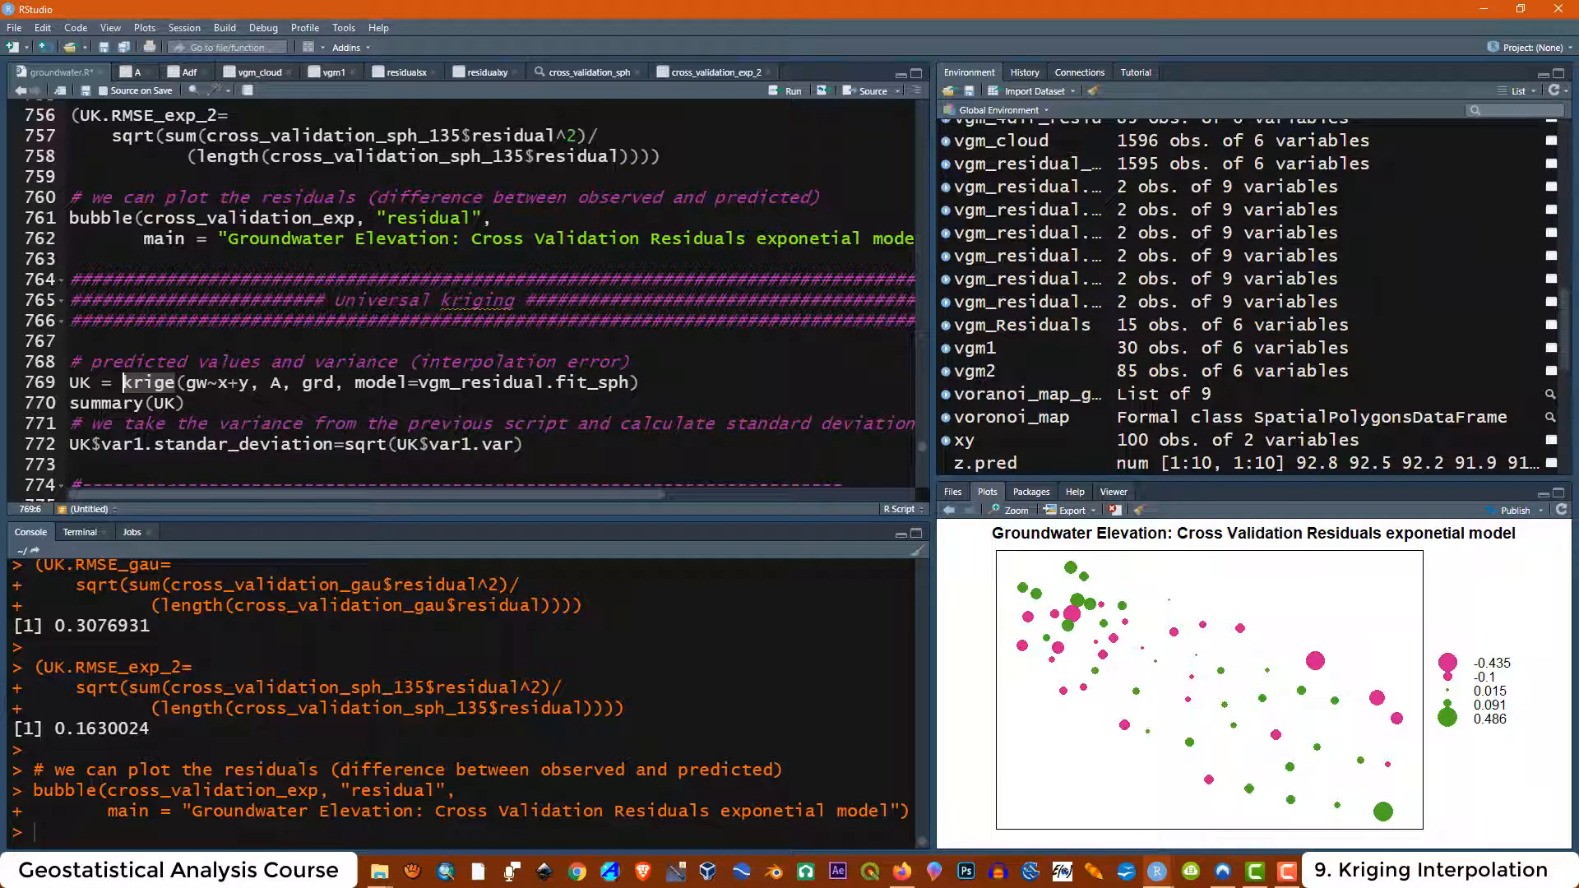
# Examine the comment describing predicted values and variance as interpolation error
pyautogui.click(71, 341)
pyautogui.moveTo(187, 362); pyautogui.dragTo(92, 363)
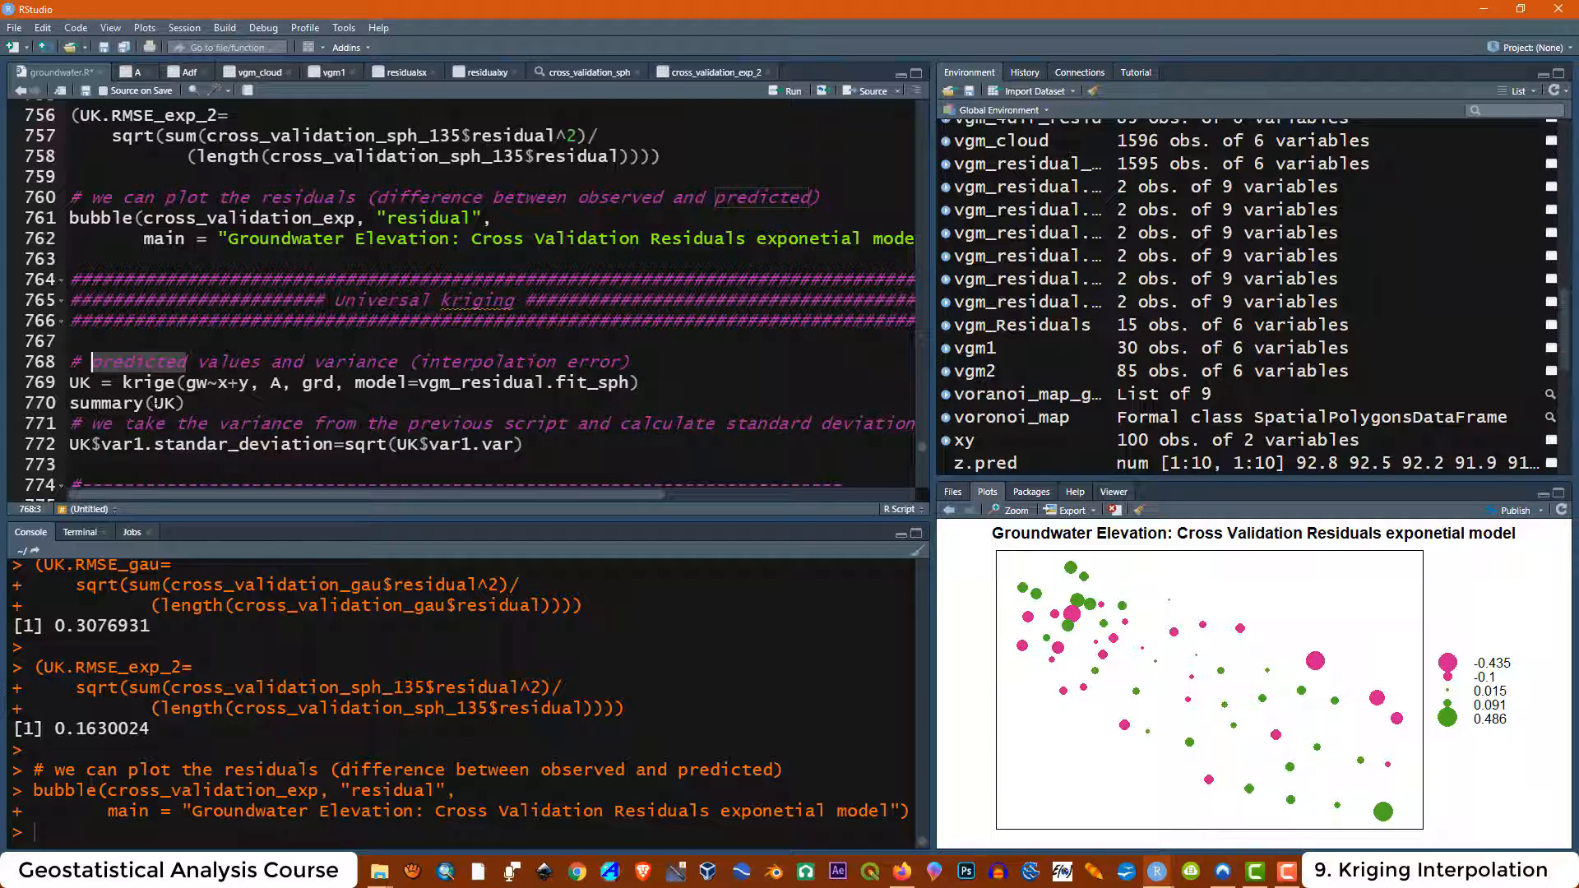
pyautogui.moveTo(400, 361); pyautogui.dragTo(315, 362)
pyautogui.click(337, 383)
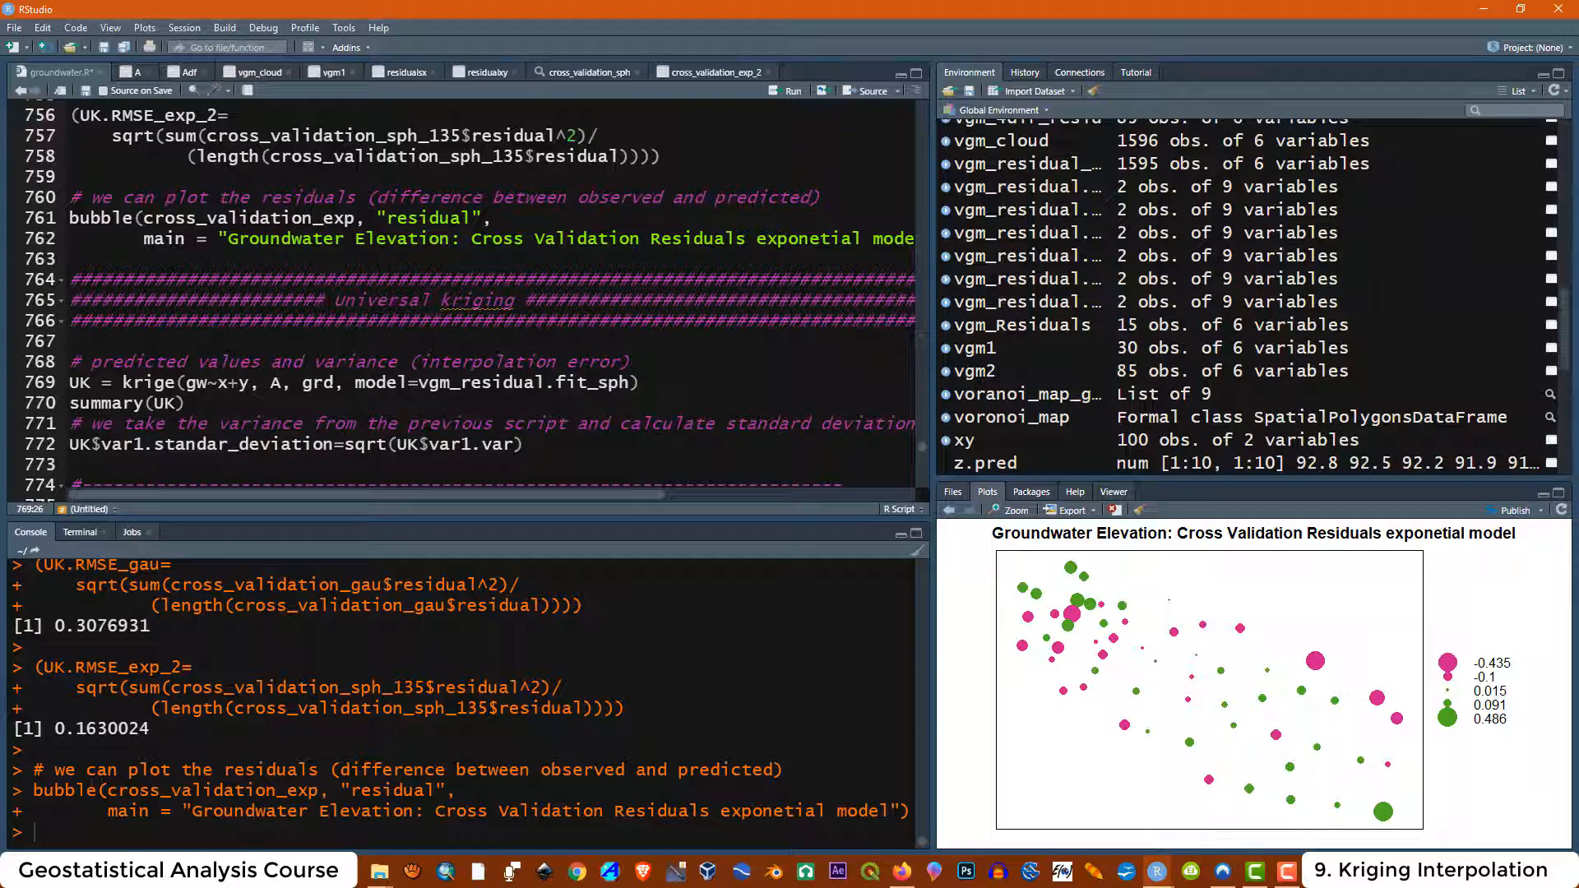
pyautogui.press('Down')
pyautogui.moveTo(401, 362); pyautogui.dragTo(313, 361)
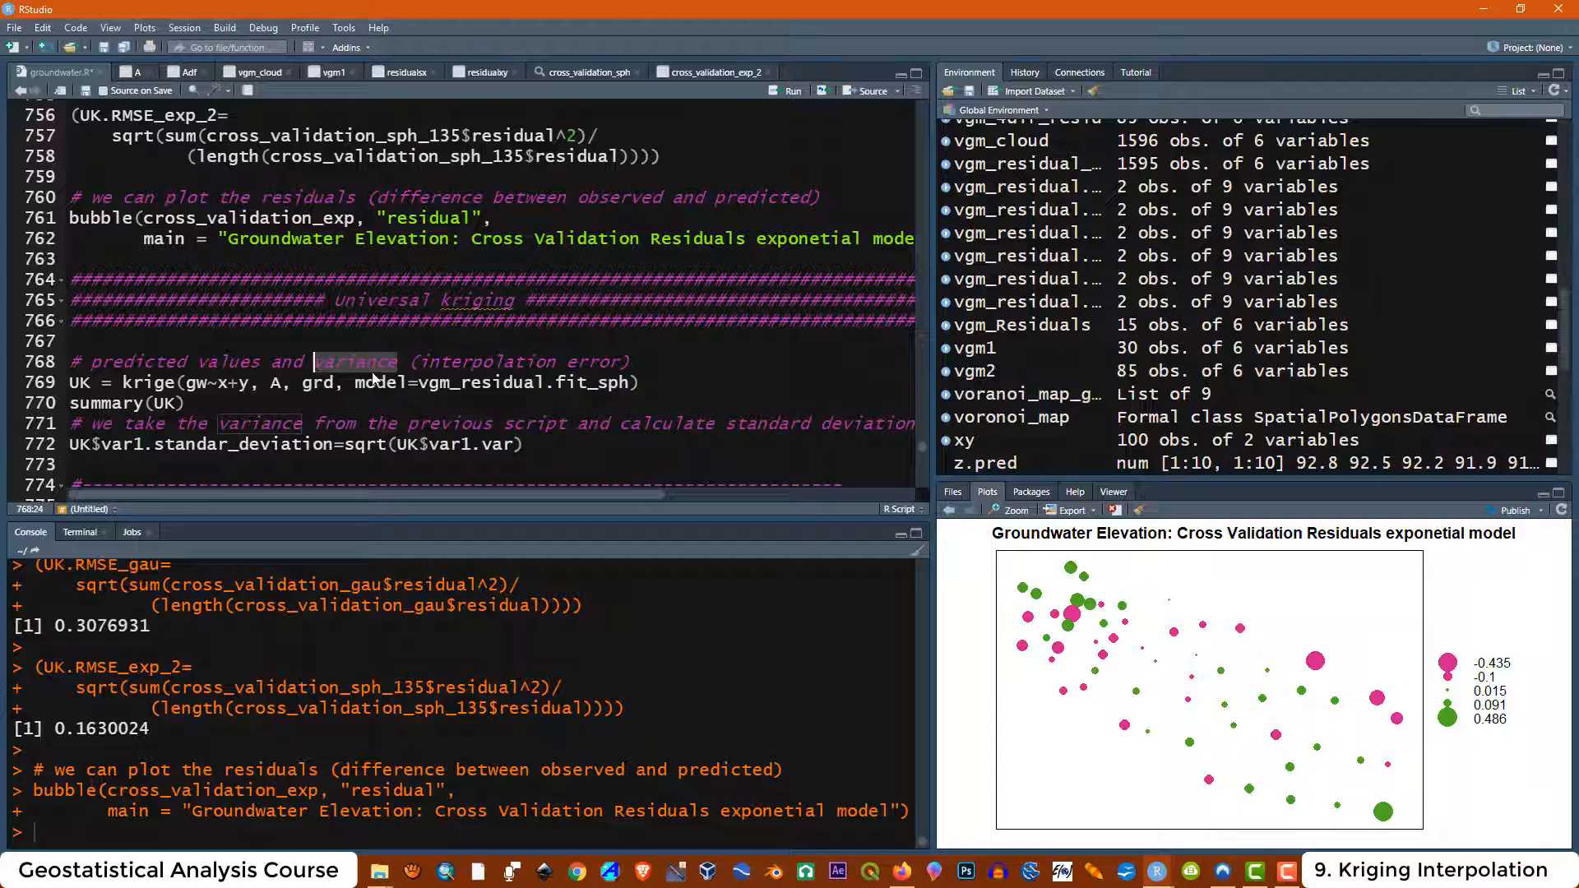
pyautogui.moveTo(619, 362); pyautogui.dragTo(420, 361)
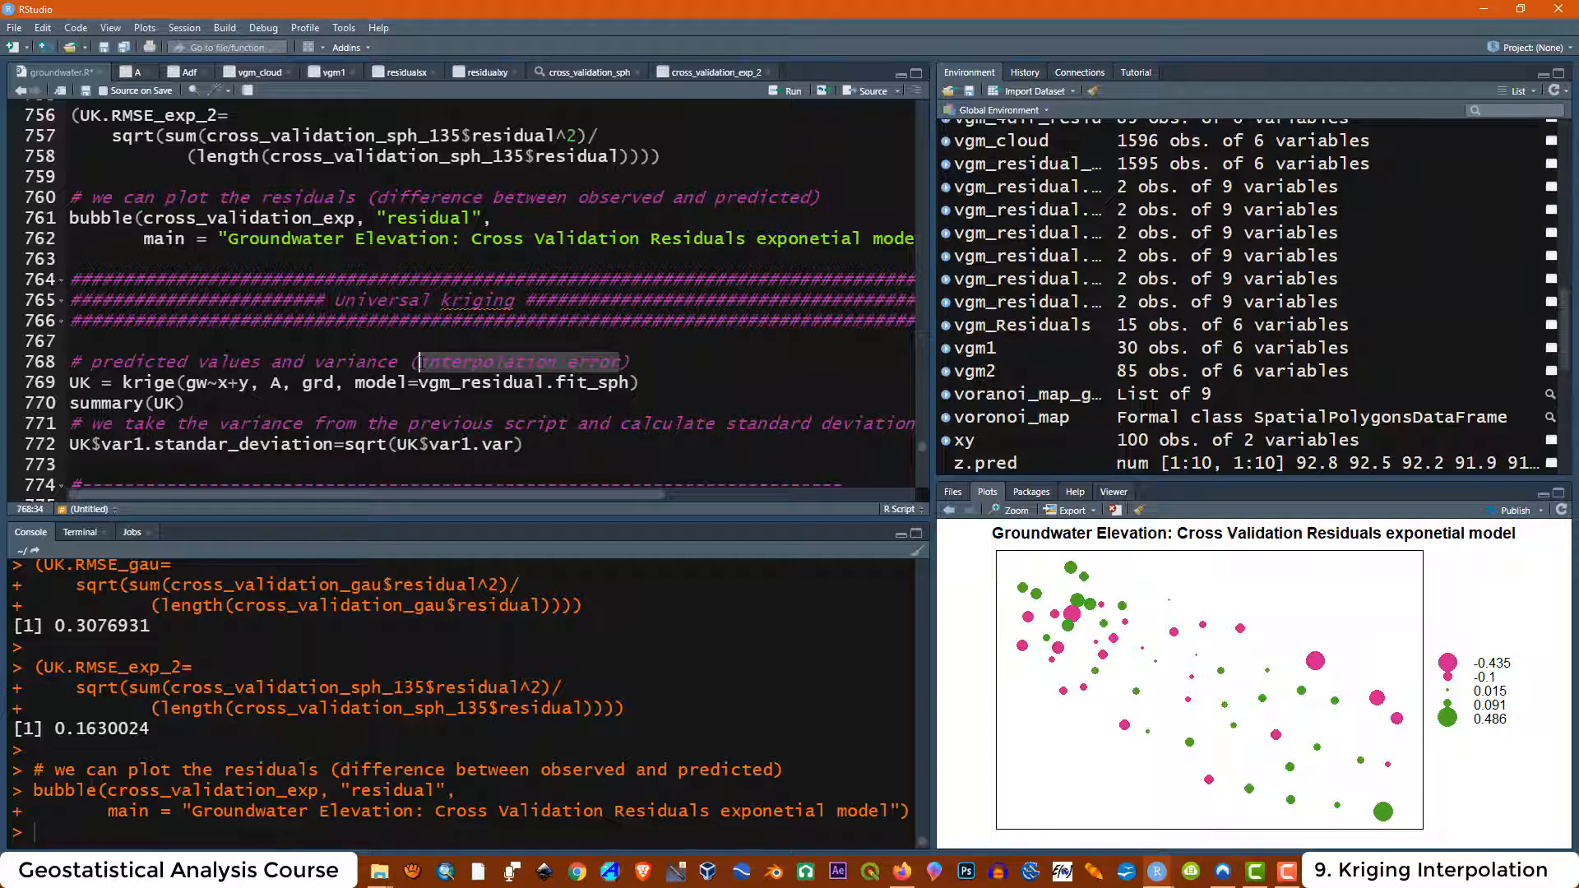
# Run the Universal kriging header and the krige line to compute the UK prediction grid
pyautogui.click(451, 365)
pyautogui.click(652, 382)
pyautogui.moveTo(652, 382); pyautogui.dragTo(61, 280)
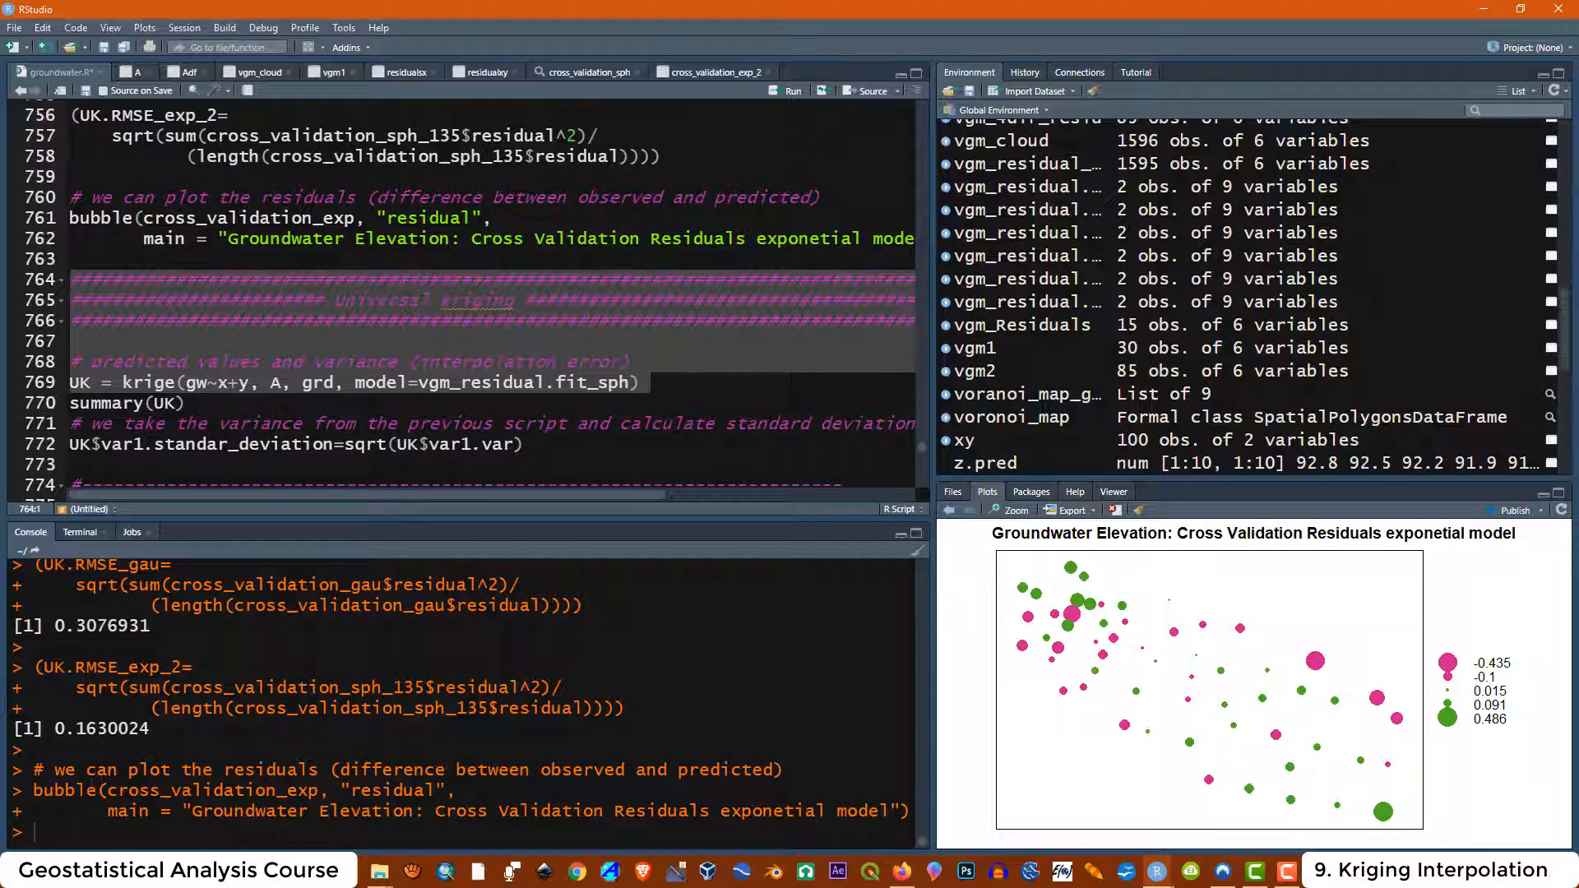
pyautogui.click(782, 94)
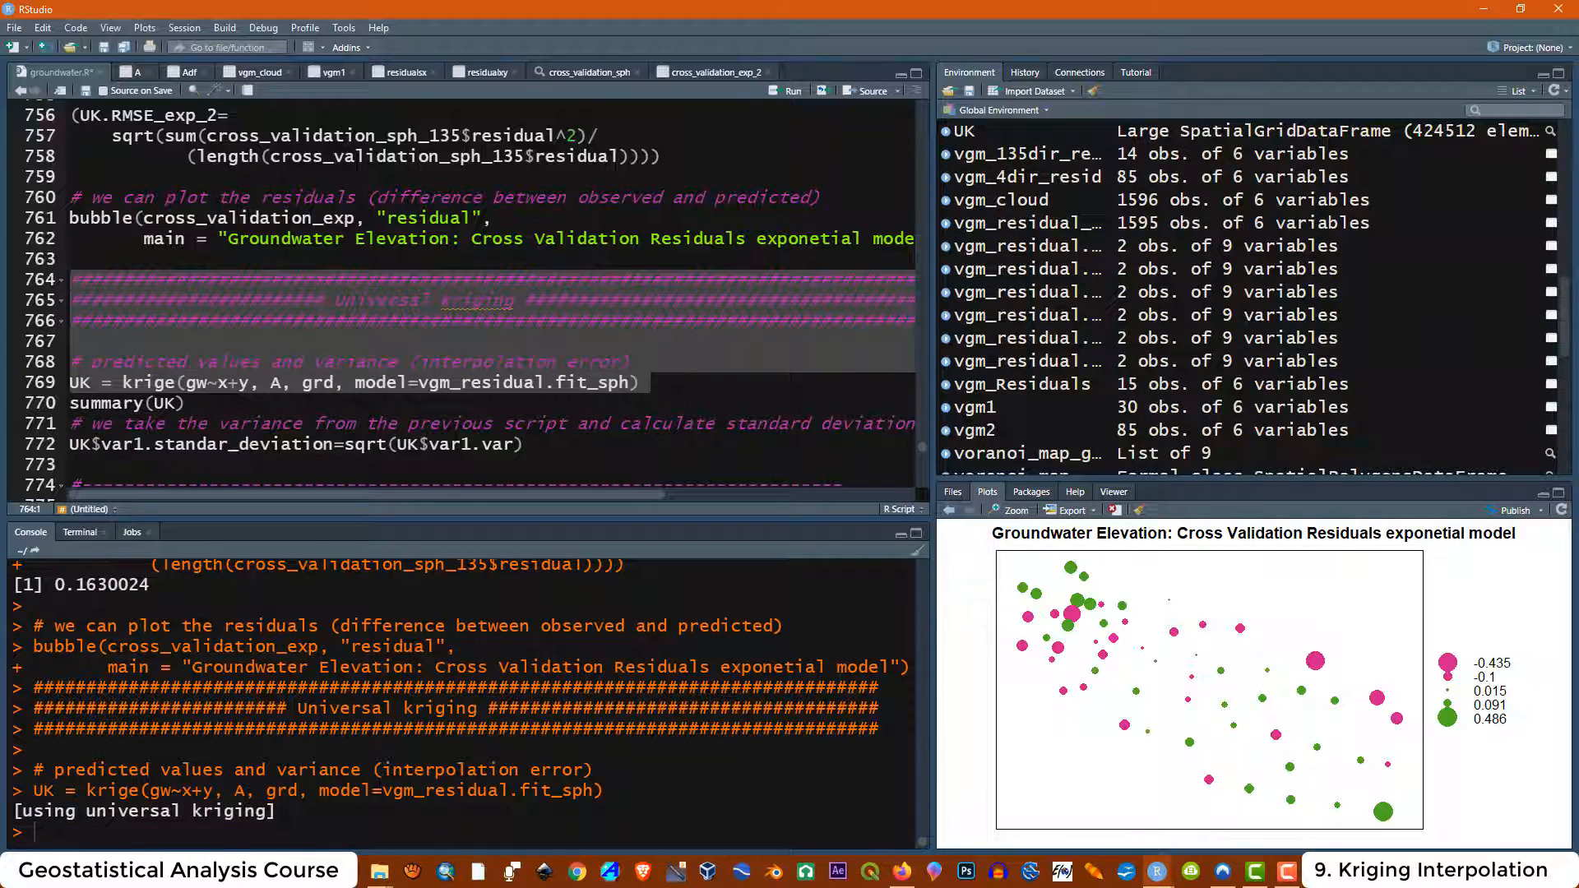
pyautogui.moveTo(277, 814); pyautogui.dragTo(23, 812)
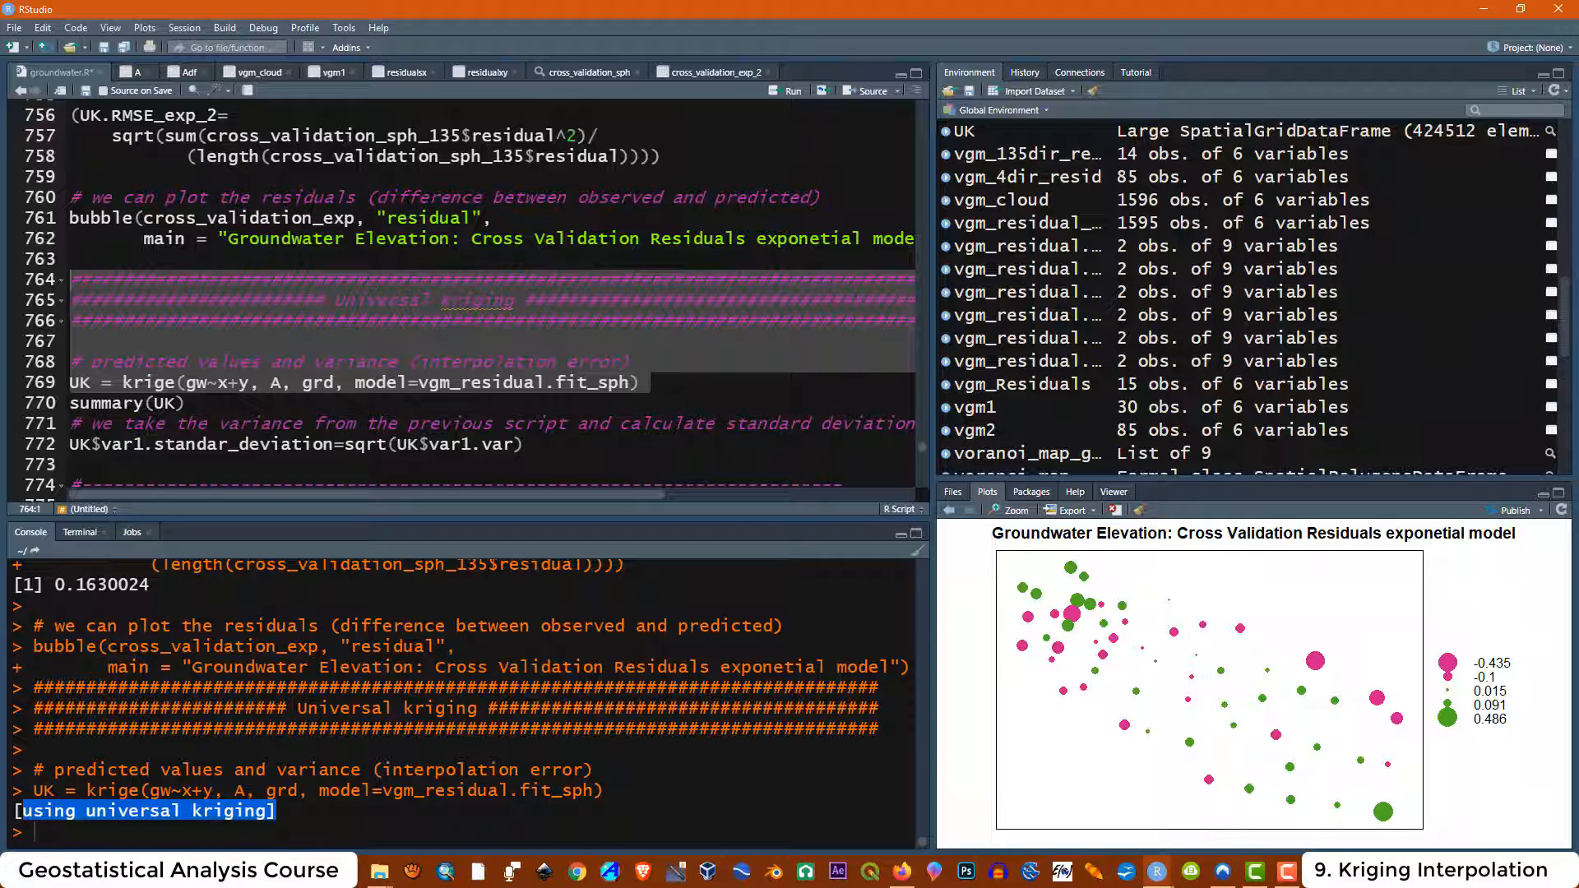
pyautogui.click(23, 812)
# Run summary(UK) and examine the var1.pred and var1.var statistics in the console
pyautogui.moveTo(188, 404); pyautogui.dragTo(71, 404)
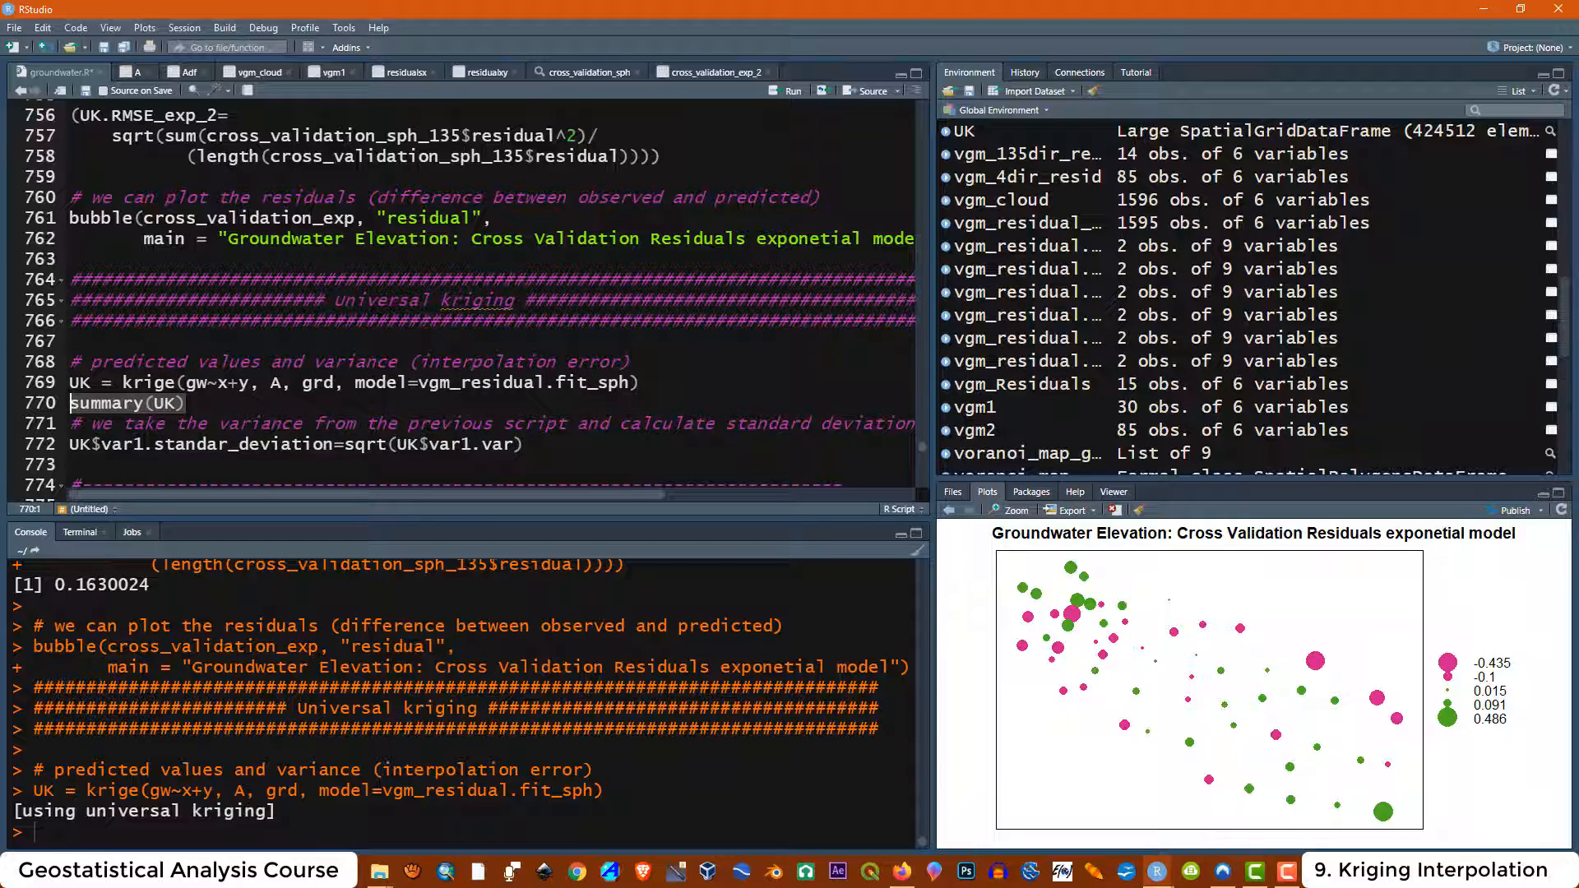
pyautogui.click(787, 91)
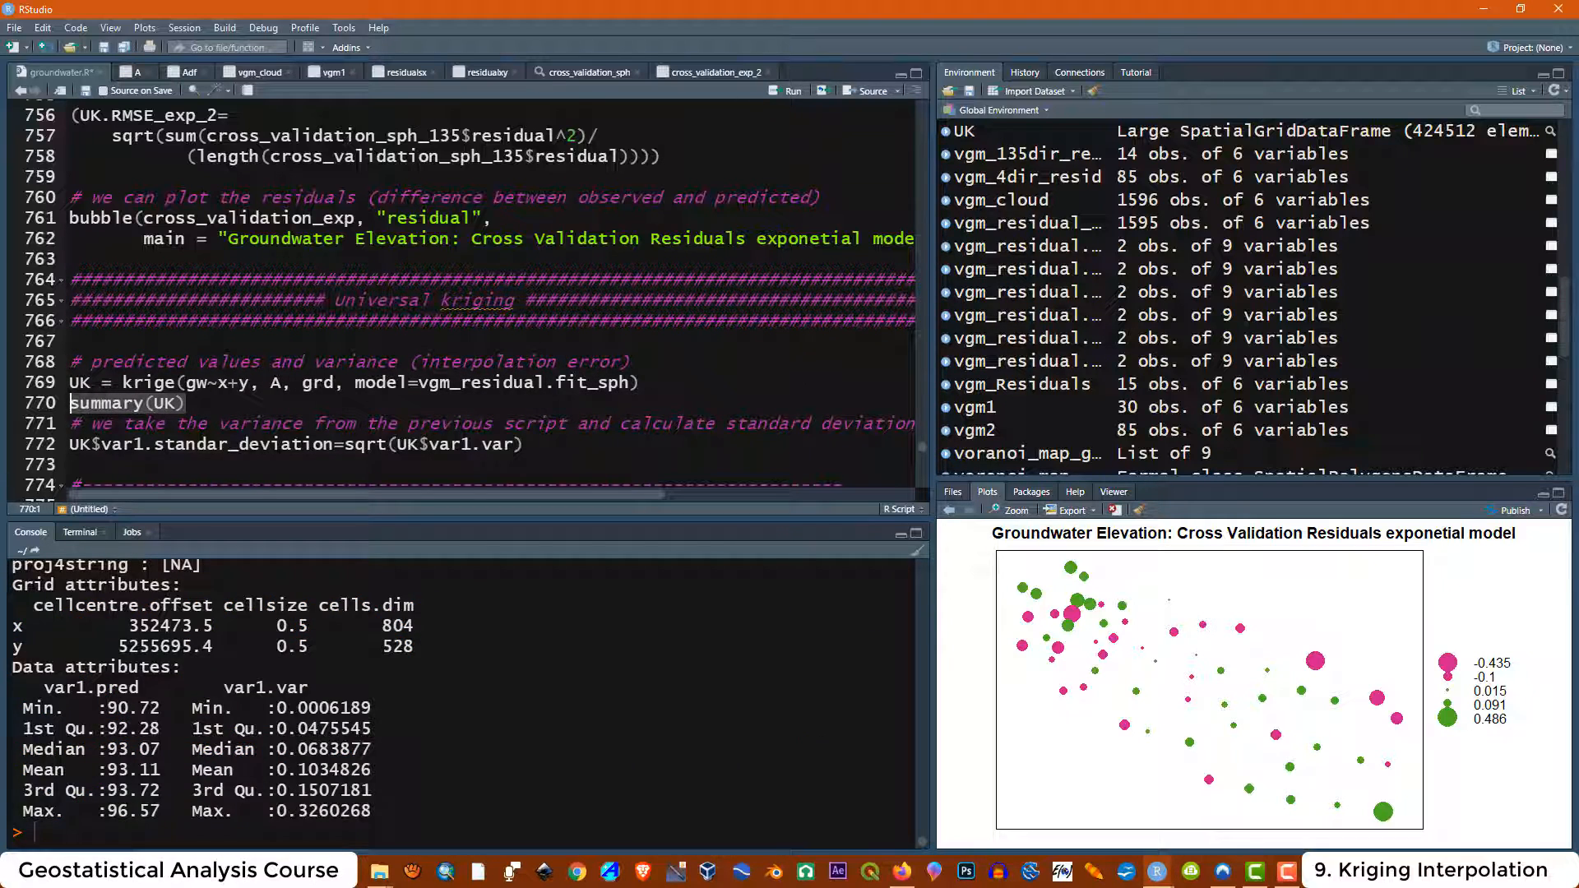
pyautogui.moveTo(140, 688); pyautogui.dragTo(99, 689)
pyautogui.moveTo(308, 688); pyautogui.dragTo(277, 688)
pyautogui.moveTo(55, 708); pyautogui.dragTo(23, 791)
pyautogui.click(59, 749)
pyautogui.click(27, 731)
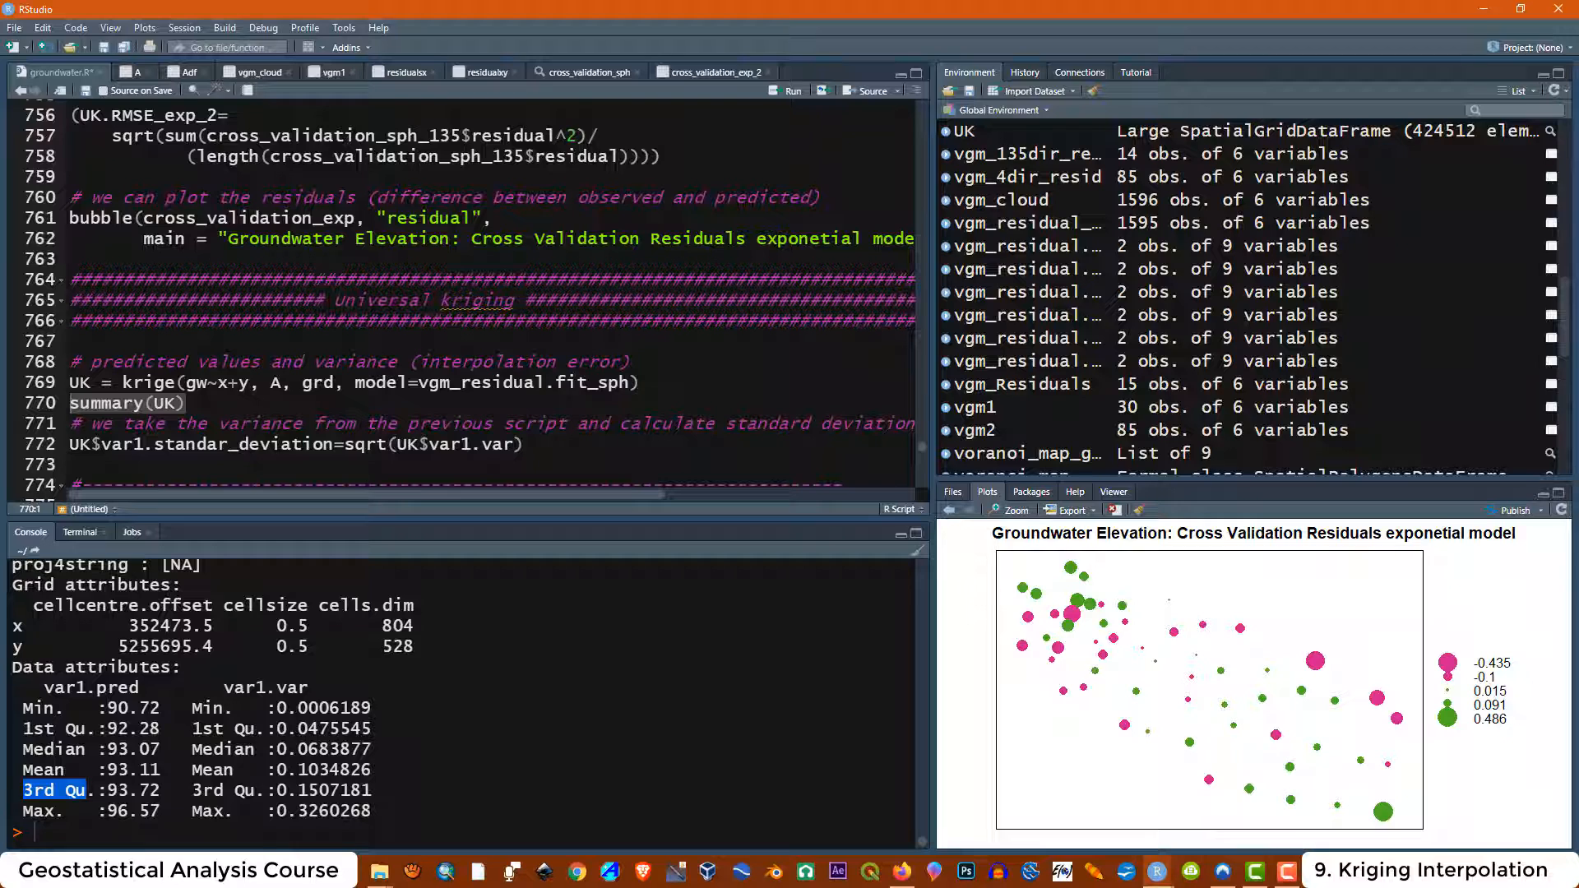
pyautogui.click(37, 812)
pyautogui.press('F10')
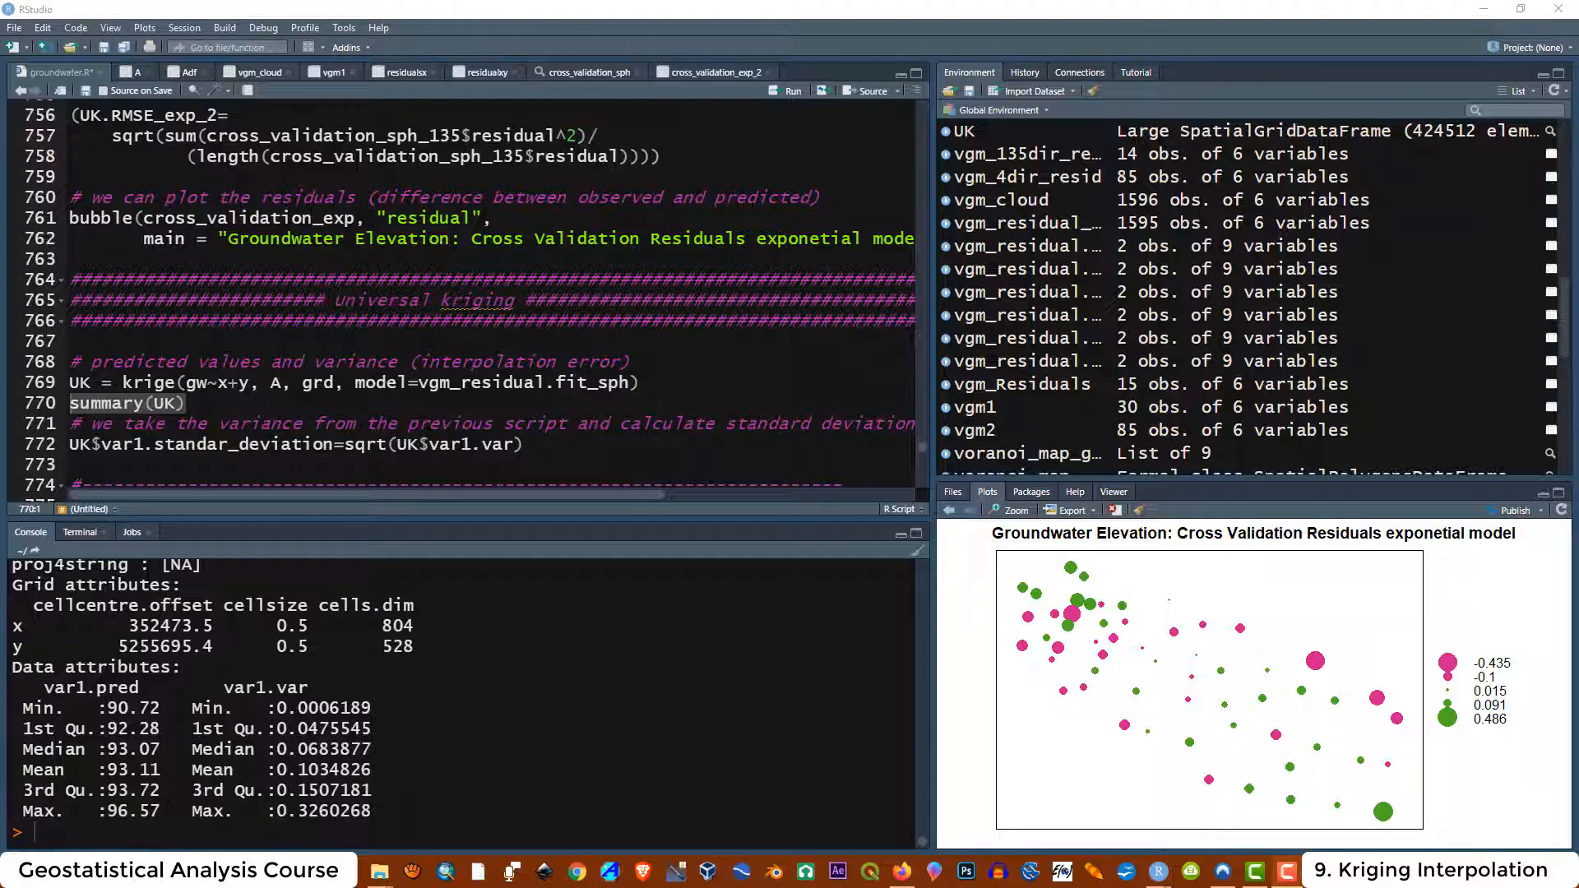
# Scroll through the UK summary output to examine its coordinates, grid attributes and data attributes
pyautogui.scroll(4, 460, 700)
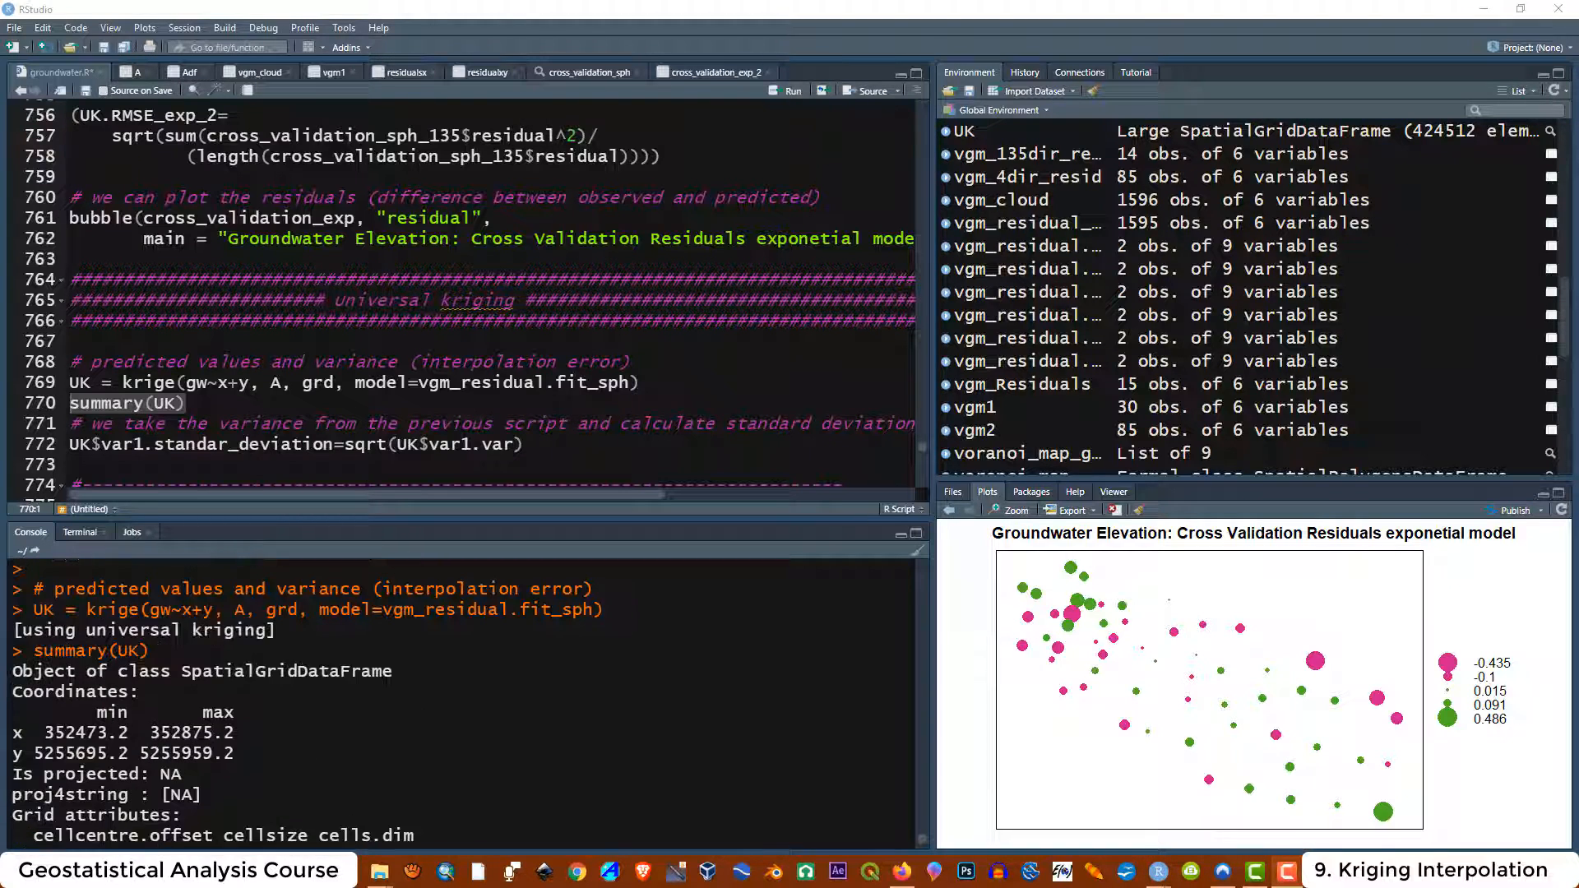
pyautogui.scroll(-2, 461, 699)
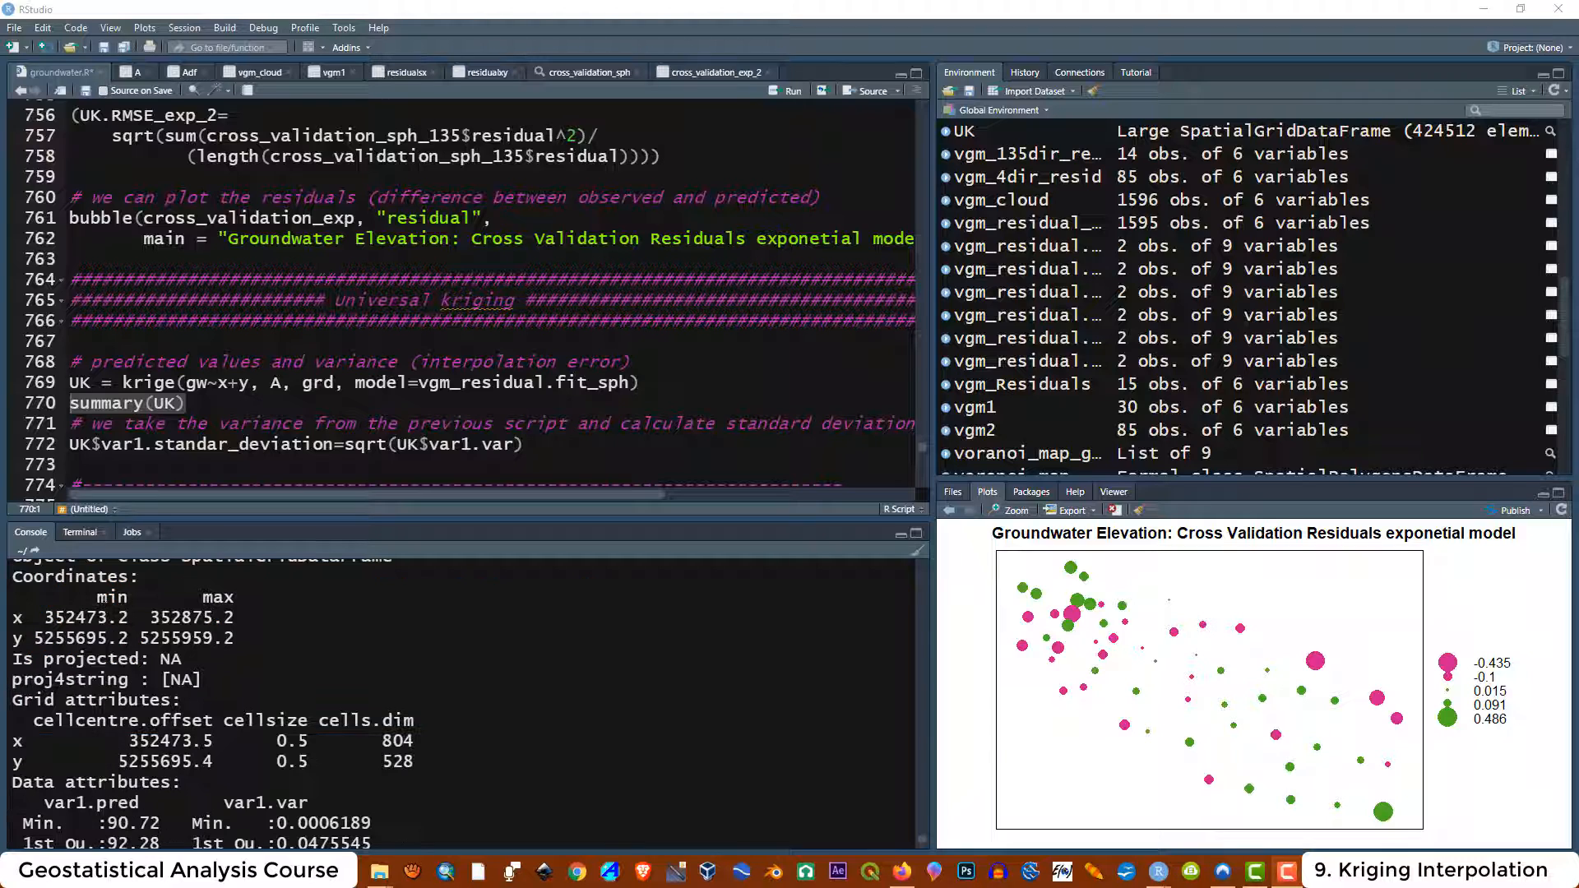
pyautogui.scroll(2, 461, 699)
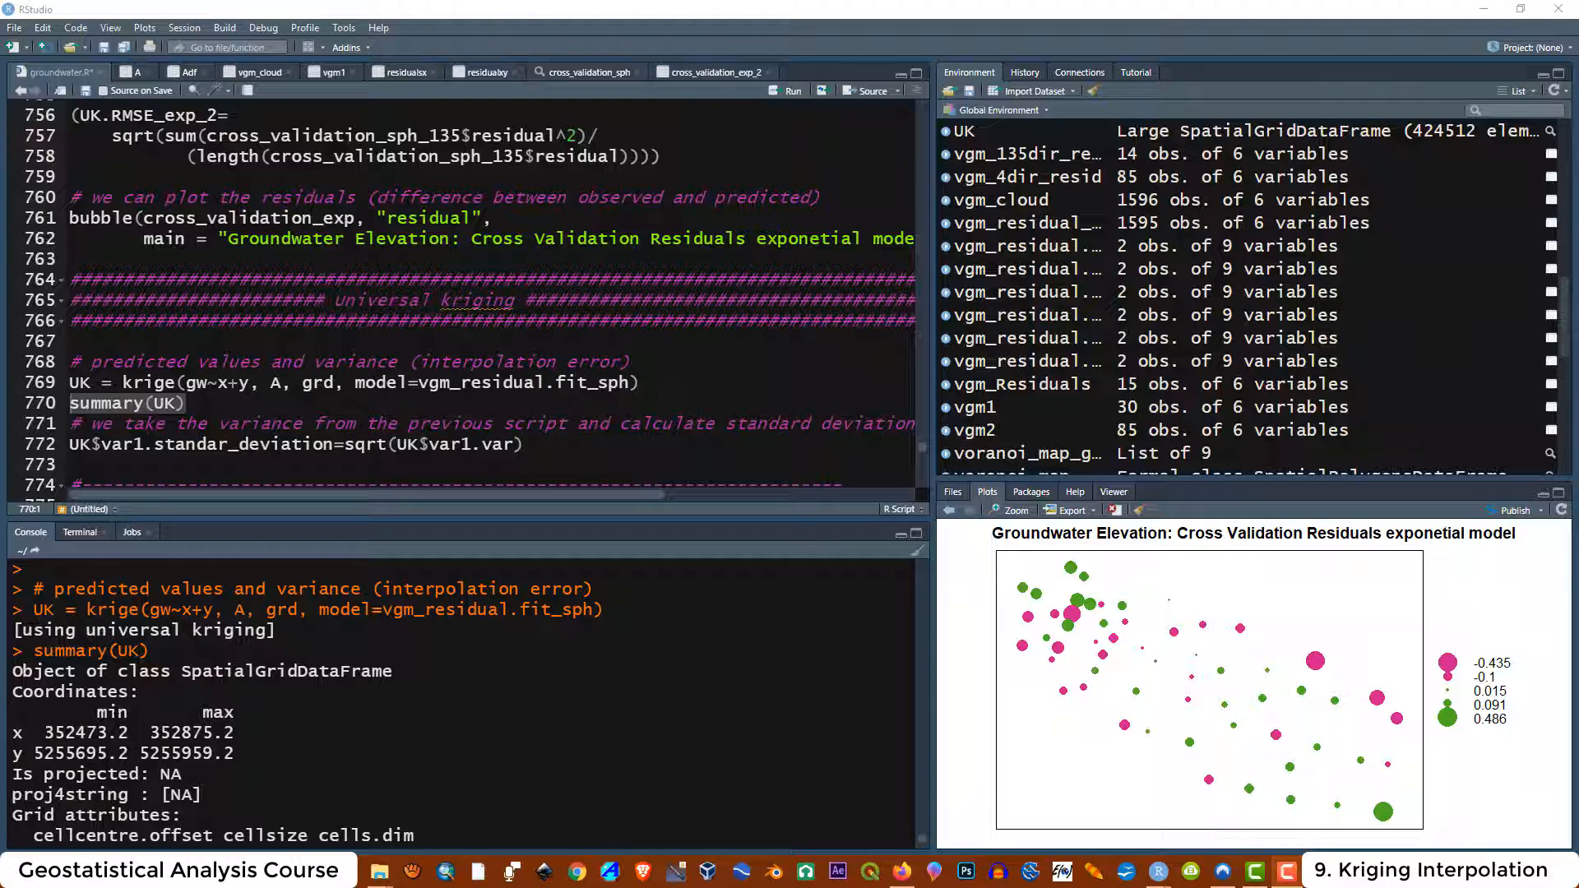
pyautogui.scroll(-2, 461, 699)
pyautogui.scroll(-2, 192, 646)
pyautogui.moveTo(191, 647); pyautogui.dragTo(161, 664)
pyautogui.scroll(2, 173, 659)
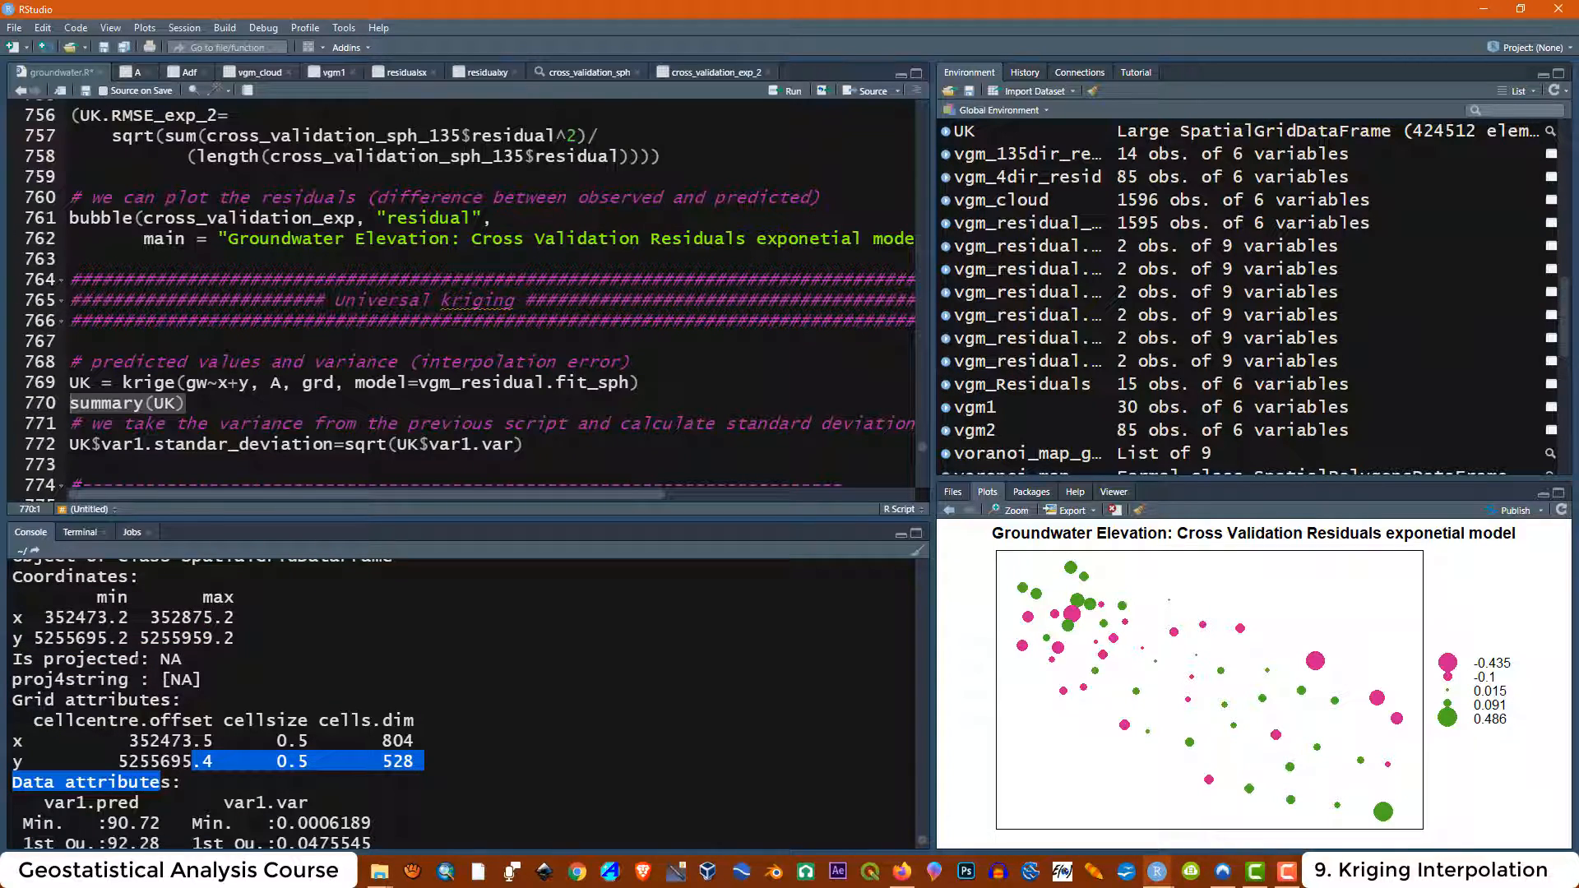
pyautogui.click(136, 658)
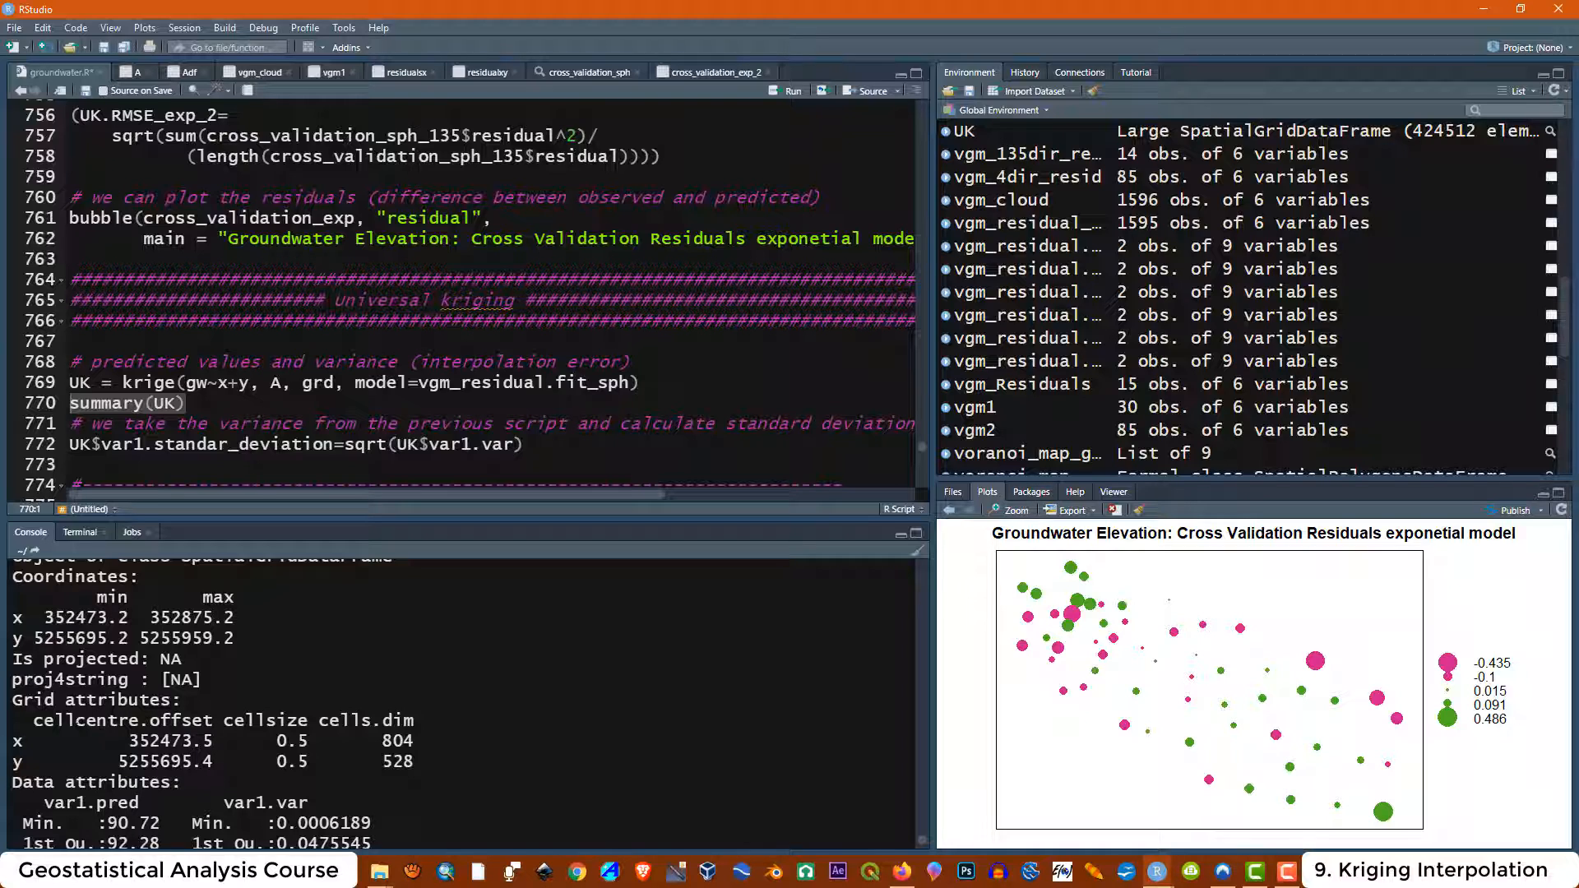
pyautogui.doubleClick(292, 741)
pyautogui.moveTo(277, 762); pyautogui.dragTo(307, 762)
pyautogui.doubleClick(398, 741)
pyautogui.moveTo(382, 762); pyautogui.dragTo(414, 761)
pyautogui.click(415, 762)
pyautogui.scroll(-2, 415, 762)
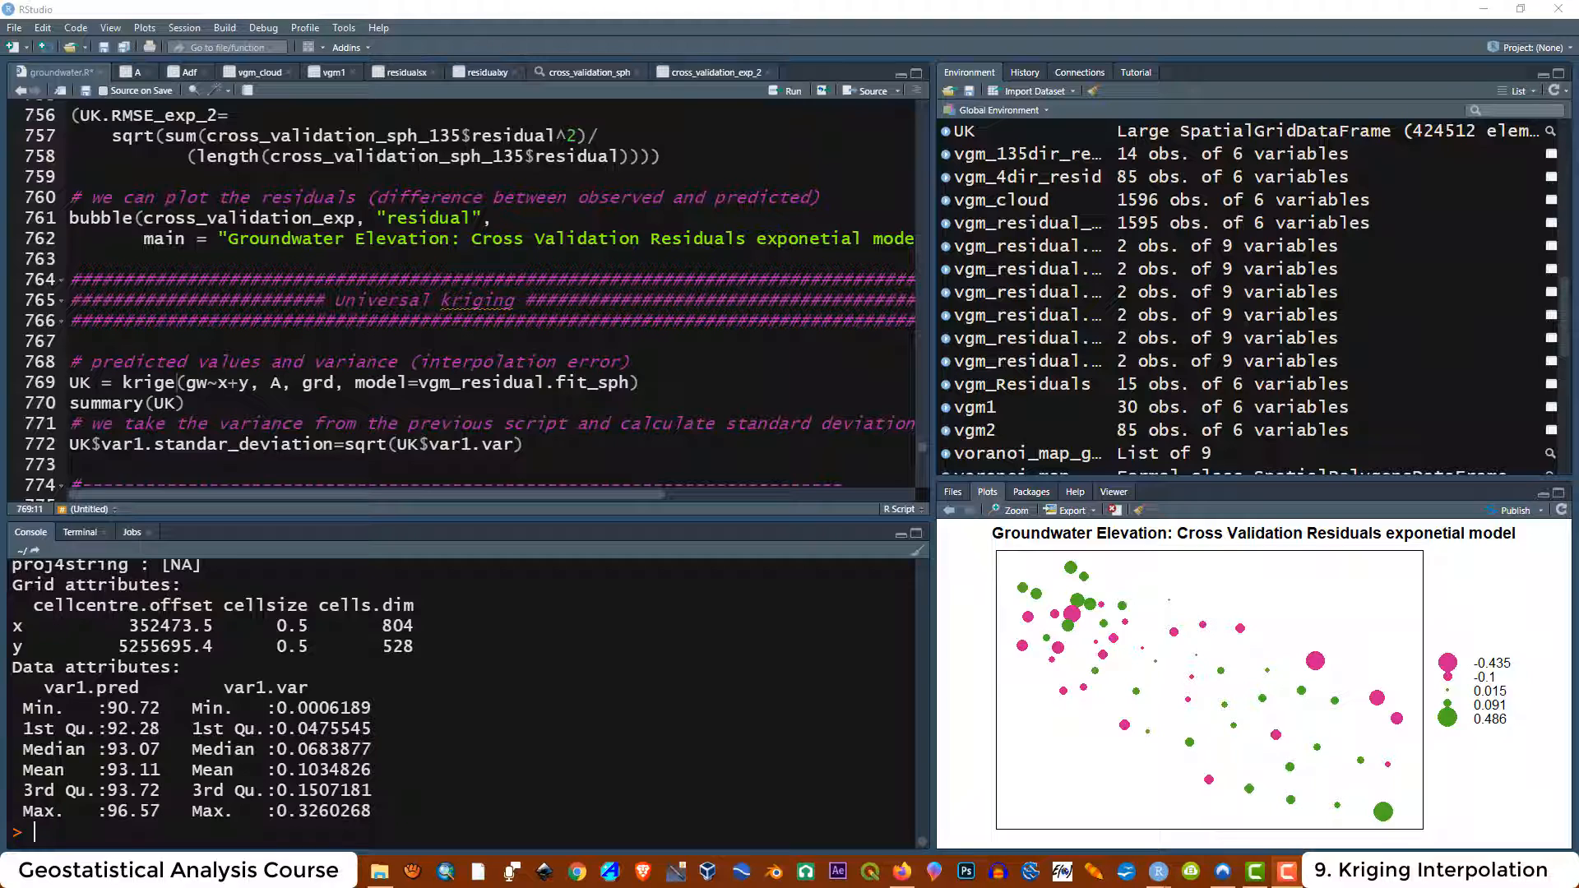
# Run the comment and the line computing UK$var1.standar_deviation as the square root of UK$var1.var
pyautogui.click(71, 382)
pyautogui.click(187, 444)
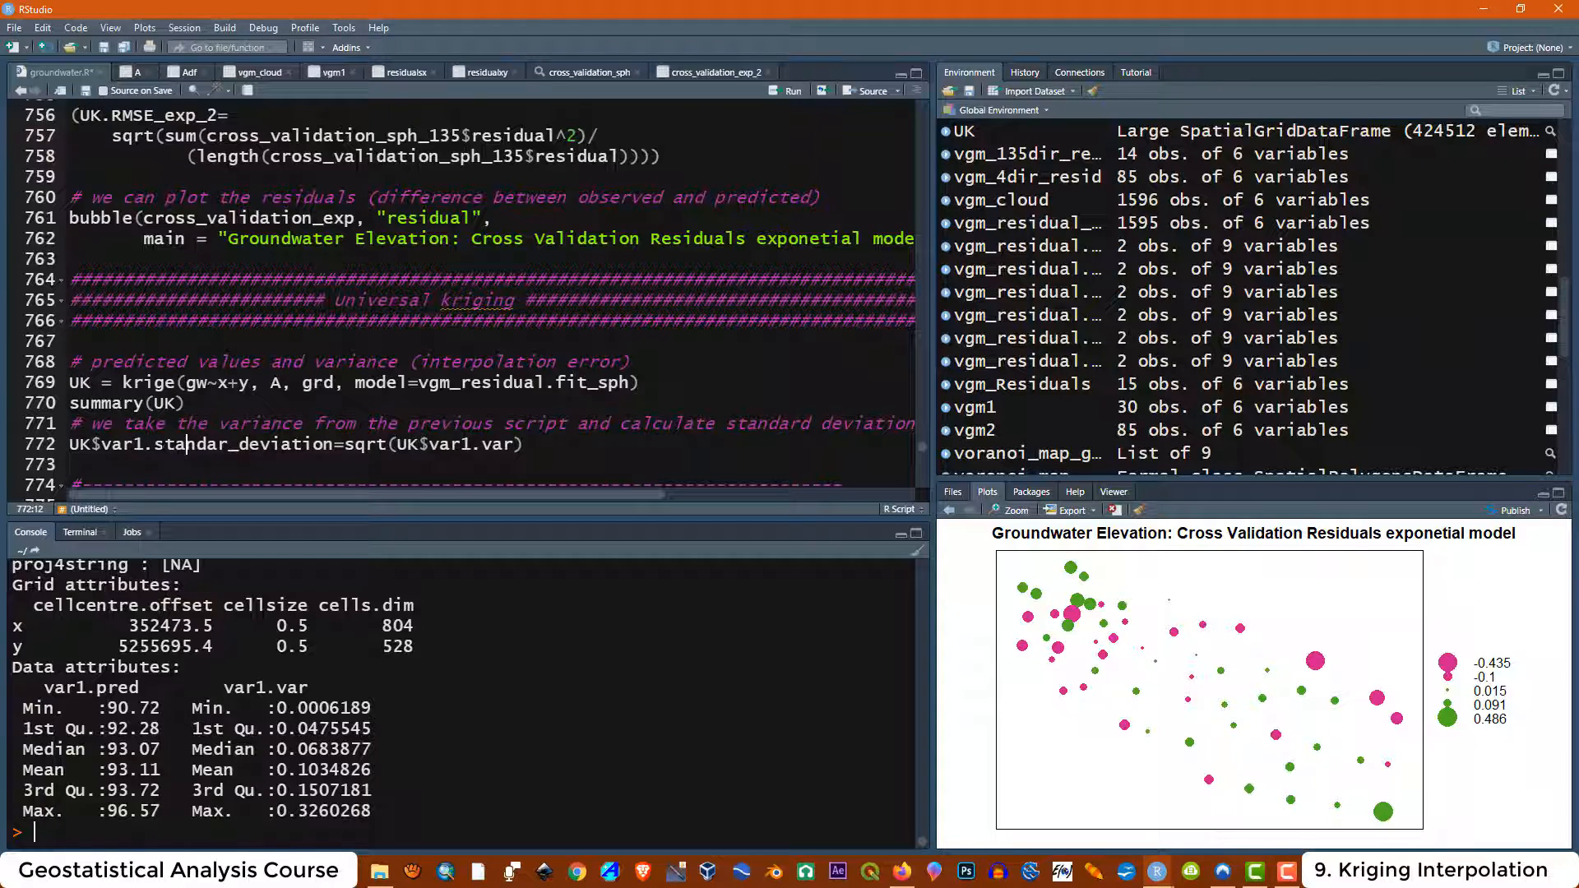
pyautogui.moveTo(157, 444); pyautogui.dragTo(335, 444)
pyautogui.click(239, 465)
pyautogui.moveTo(526, 444); pyautogui.dragTo(71, 424)
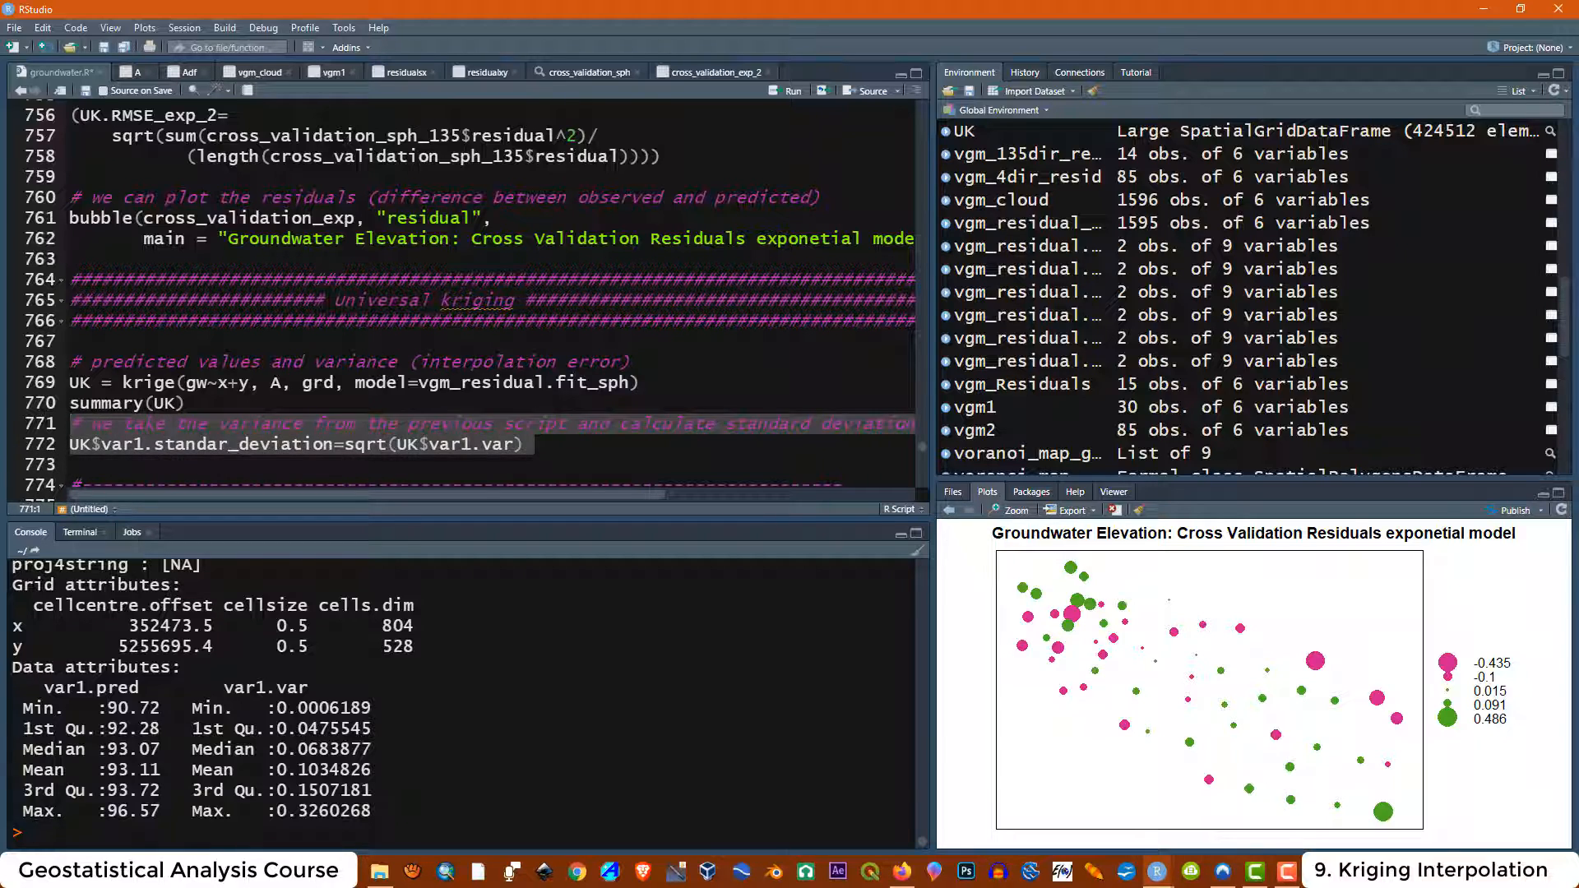
pyautogui.click(773, 92)
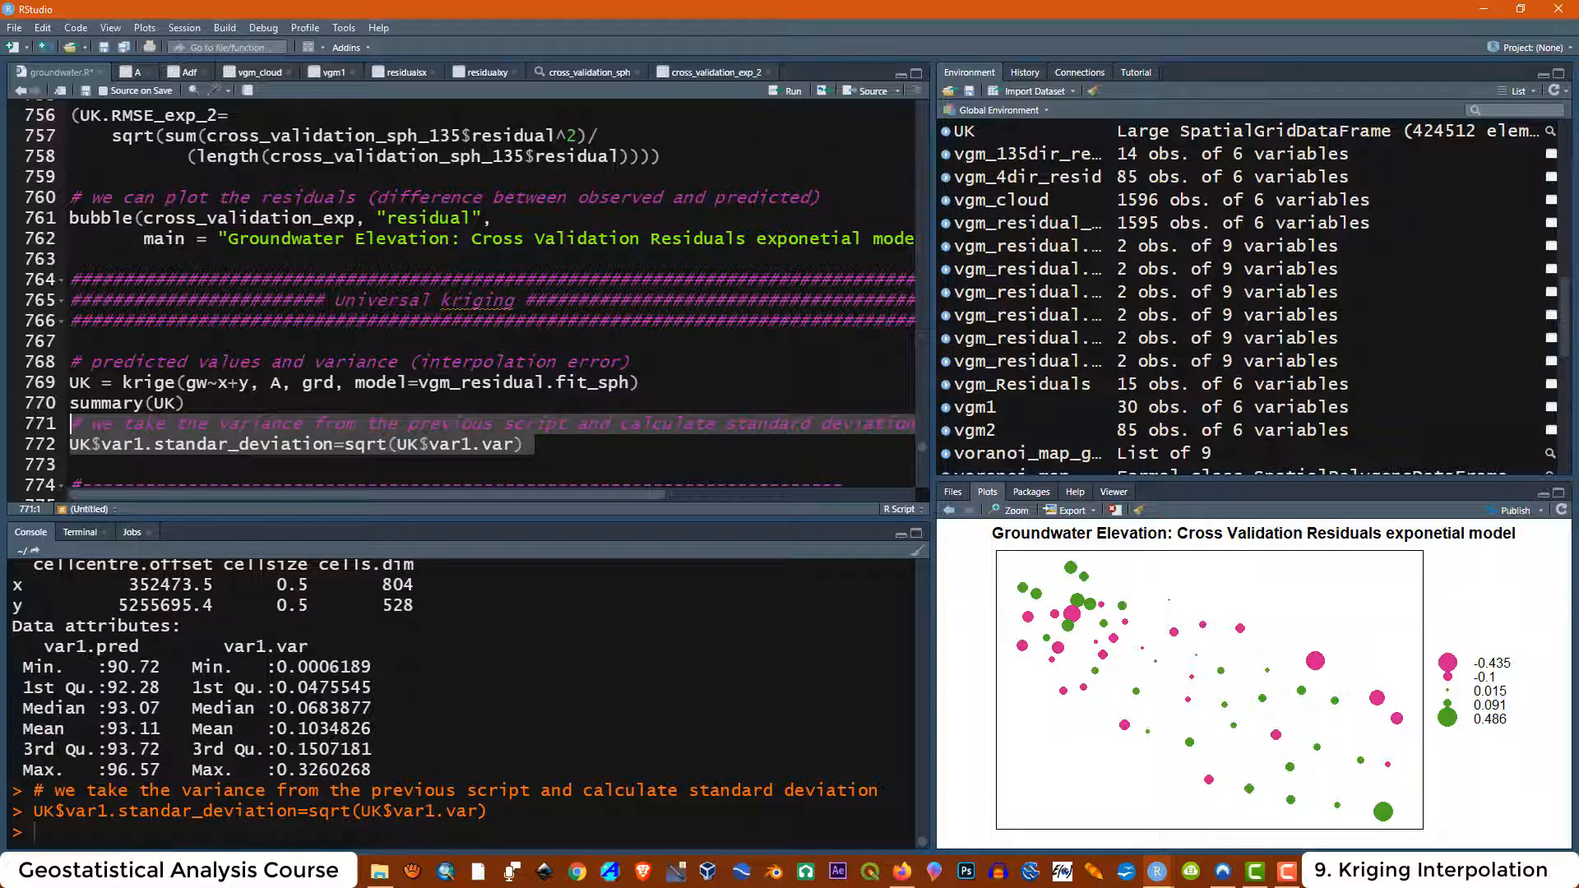
# Review the variance comment and the sqrt expression, and look up the standard deviation definition in the browser
pyautogui.click(388, 423)
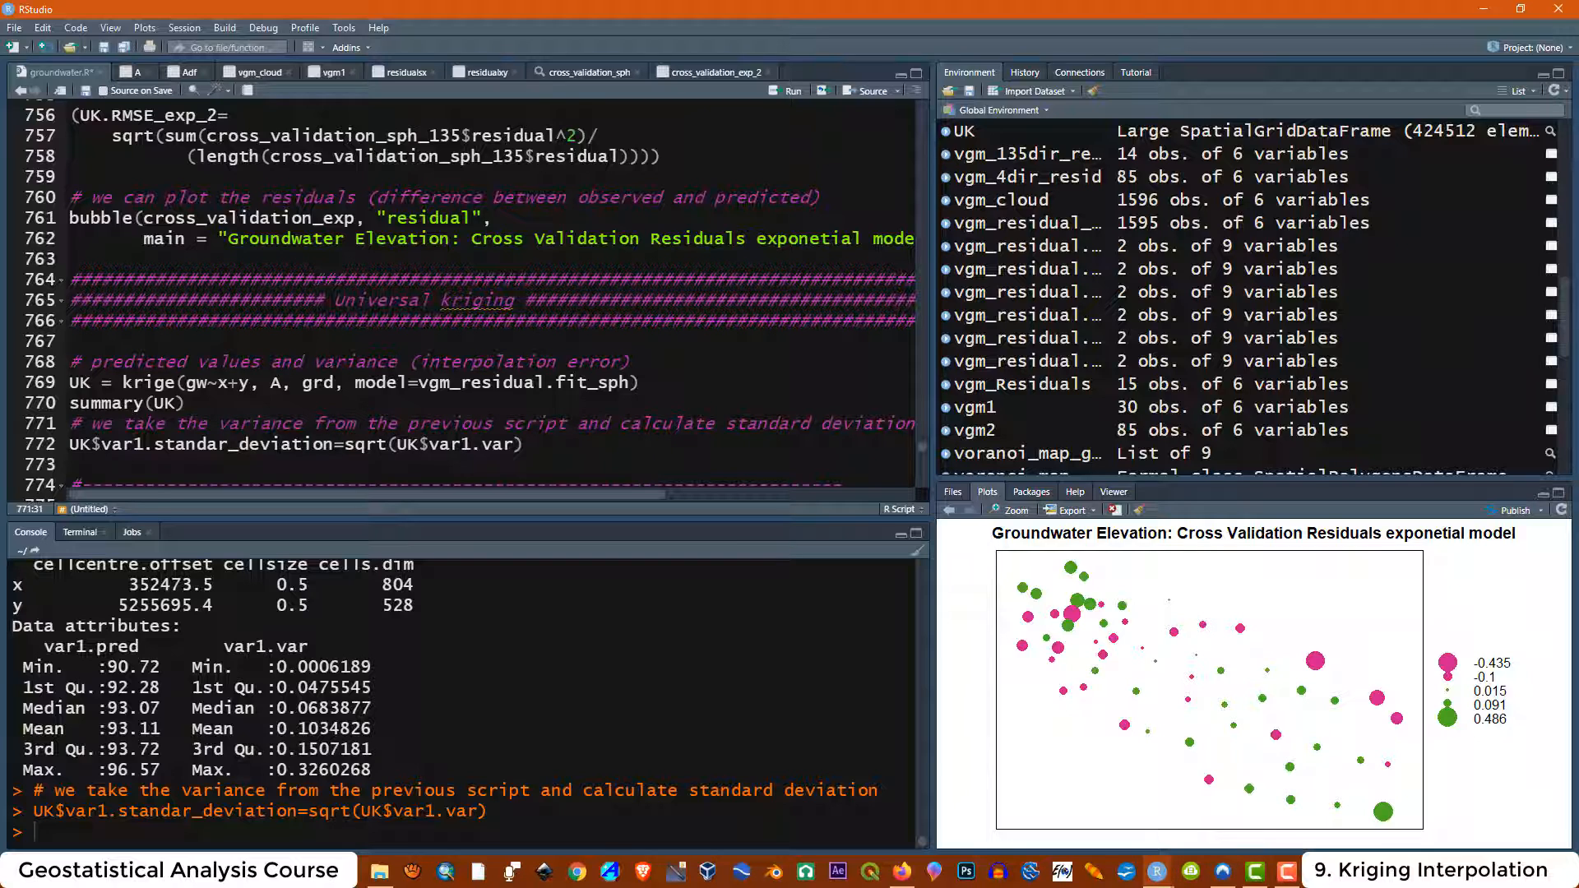
pyautogui.moveTo(398, 362); pyautogui.dragTo(315, 362)
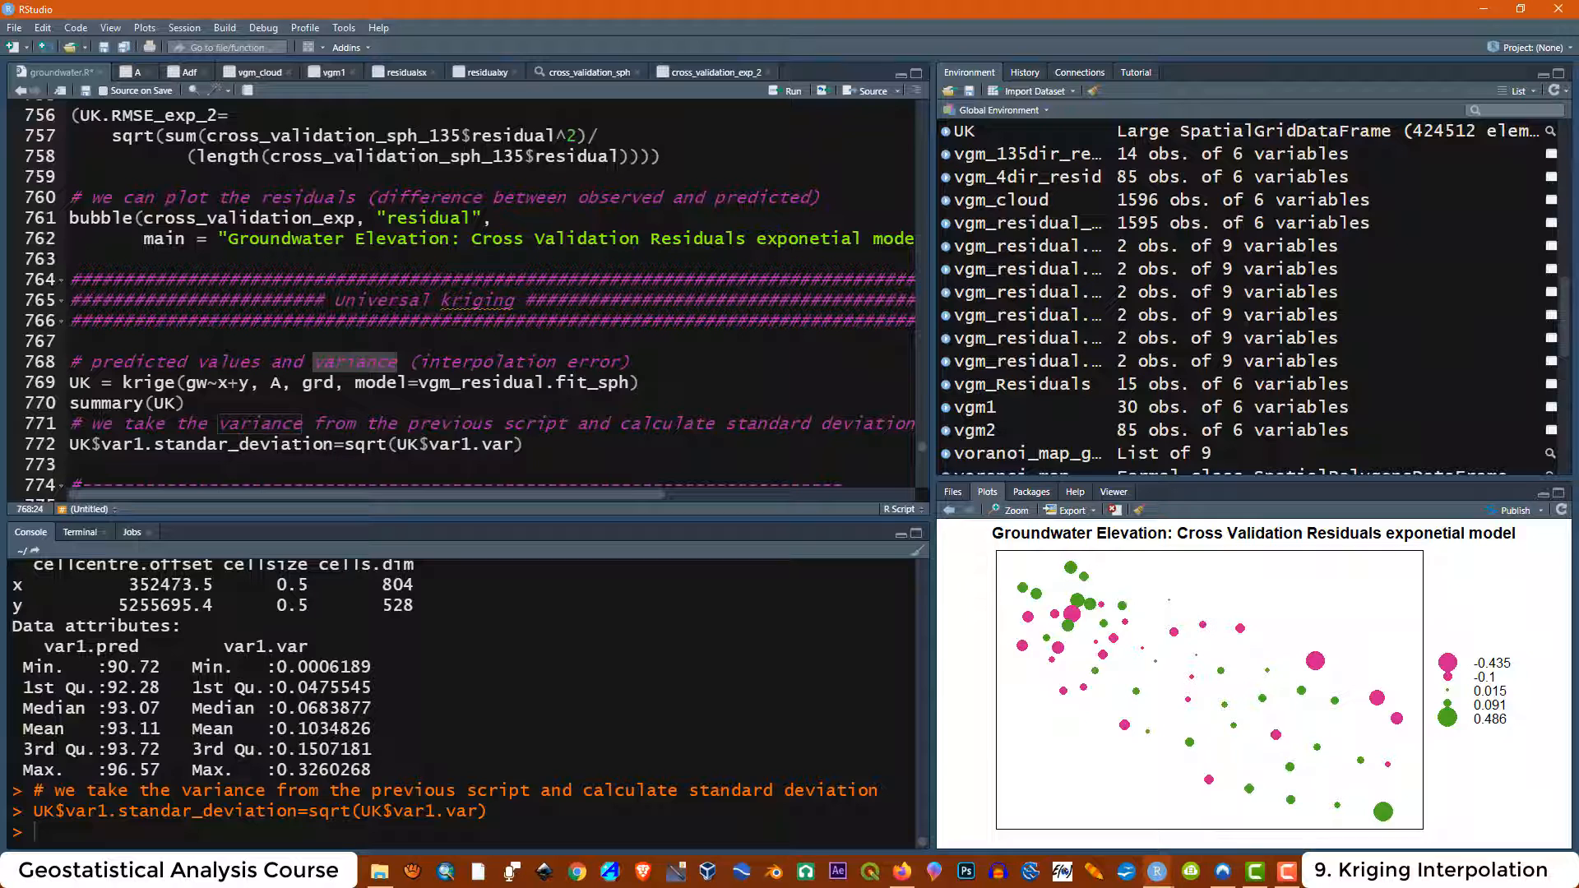
pyautogui.click(283, 444)
pyautogui.moveTo(347, 444); pyautogui.dragTo(524, 445)
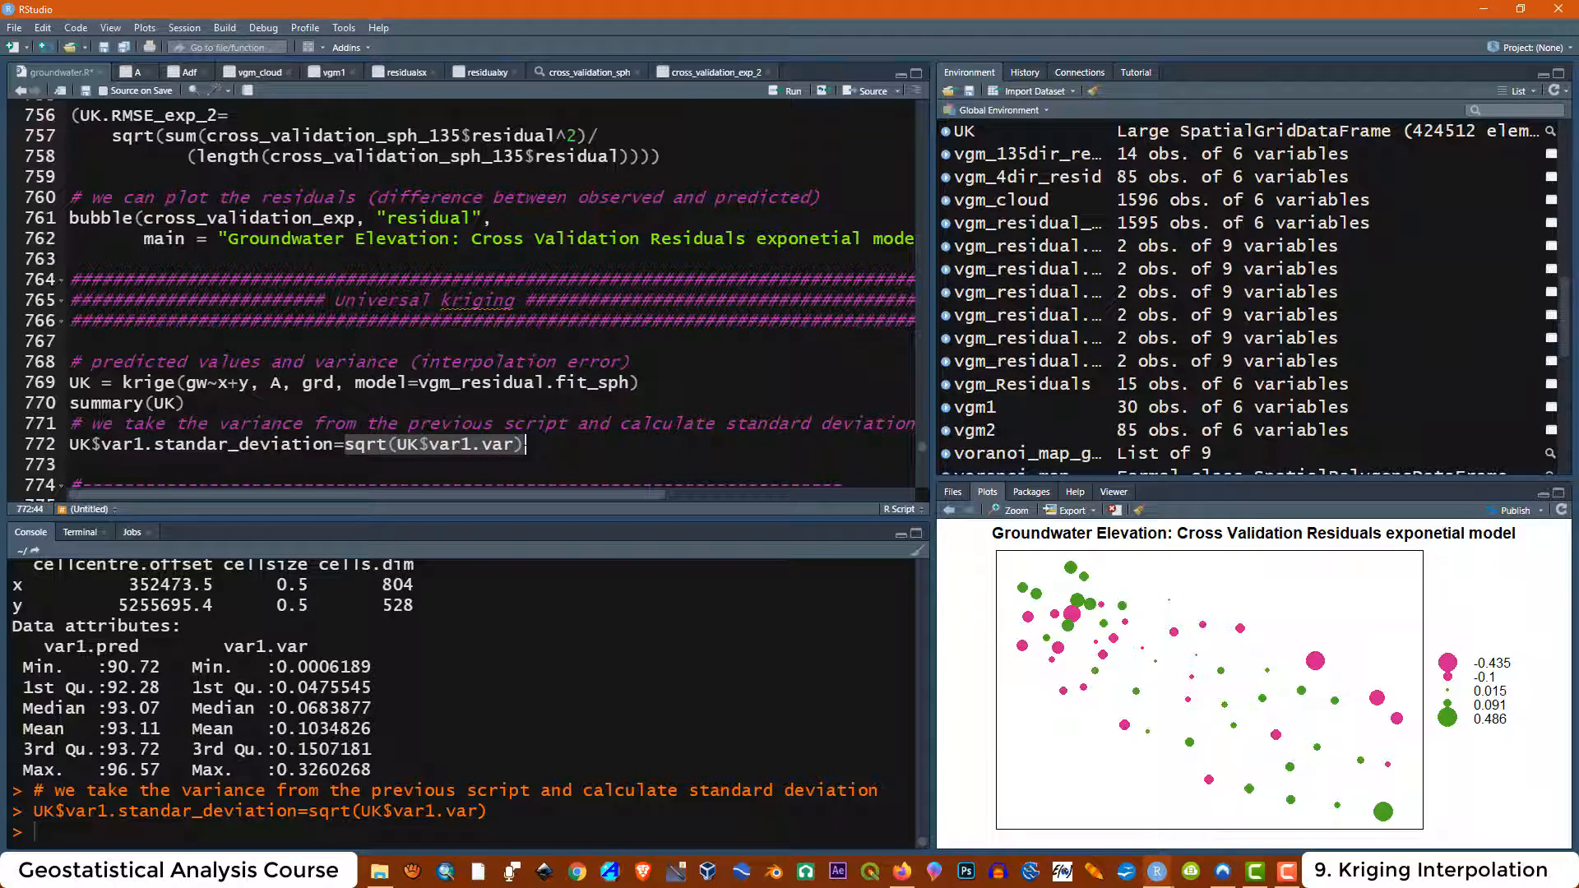
pyautogui.click(909, 879)
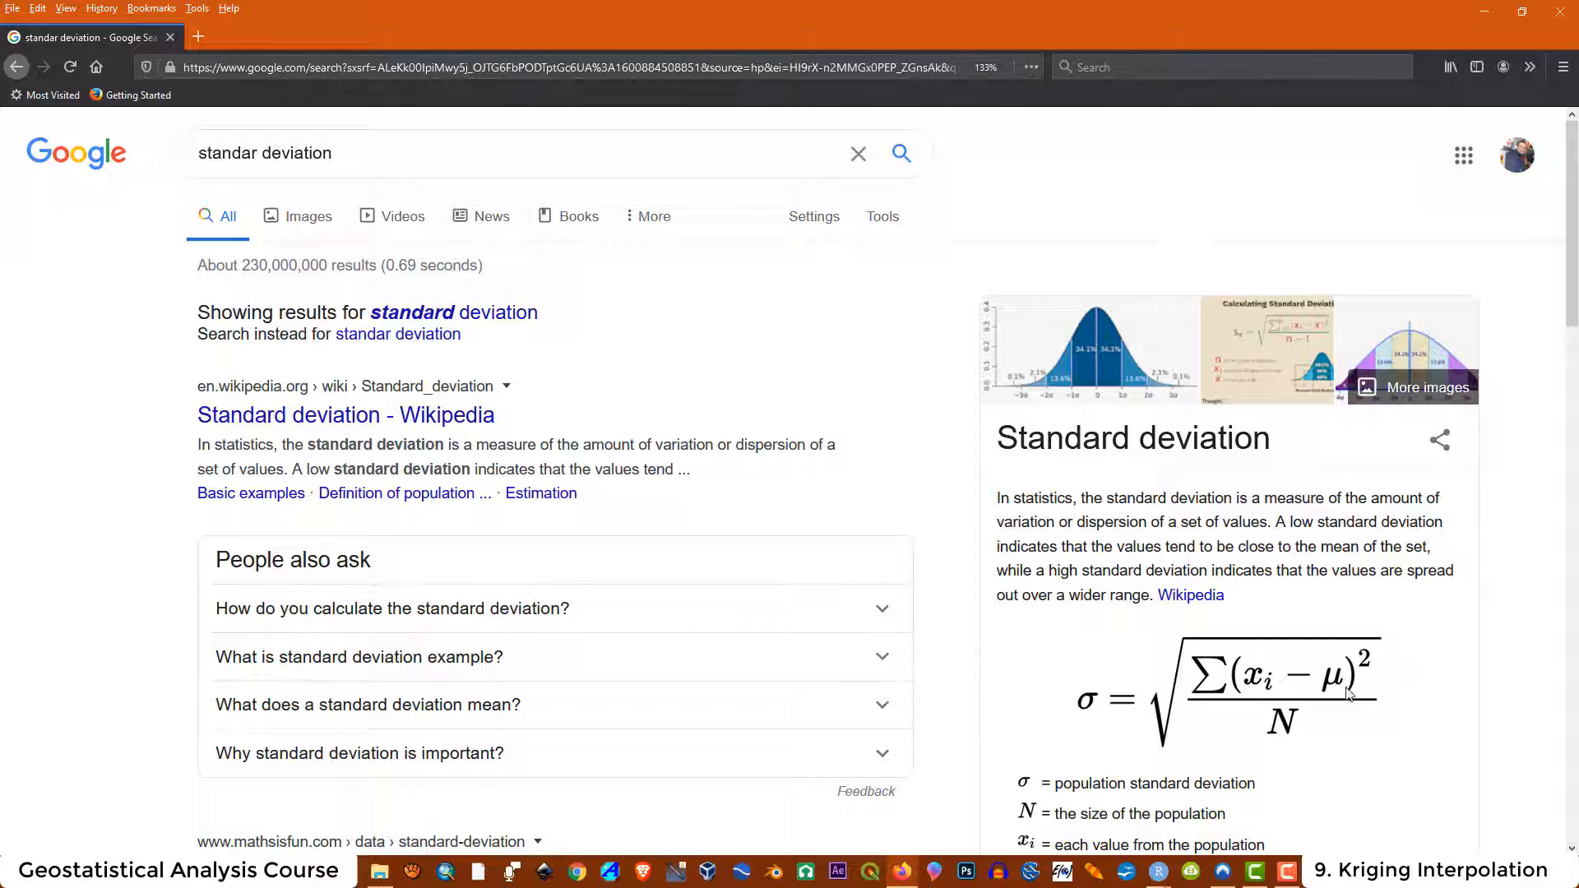
pyautogui.click(1485, 13)
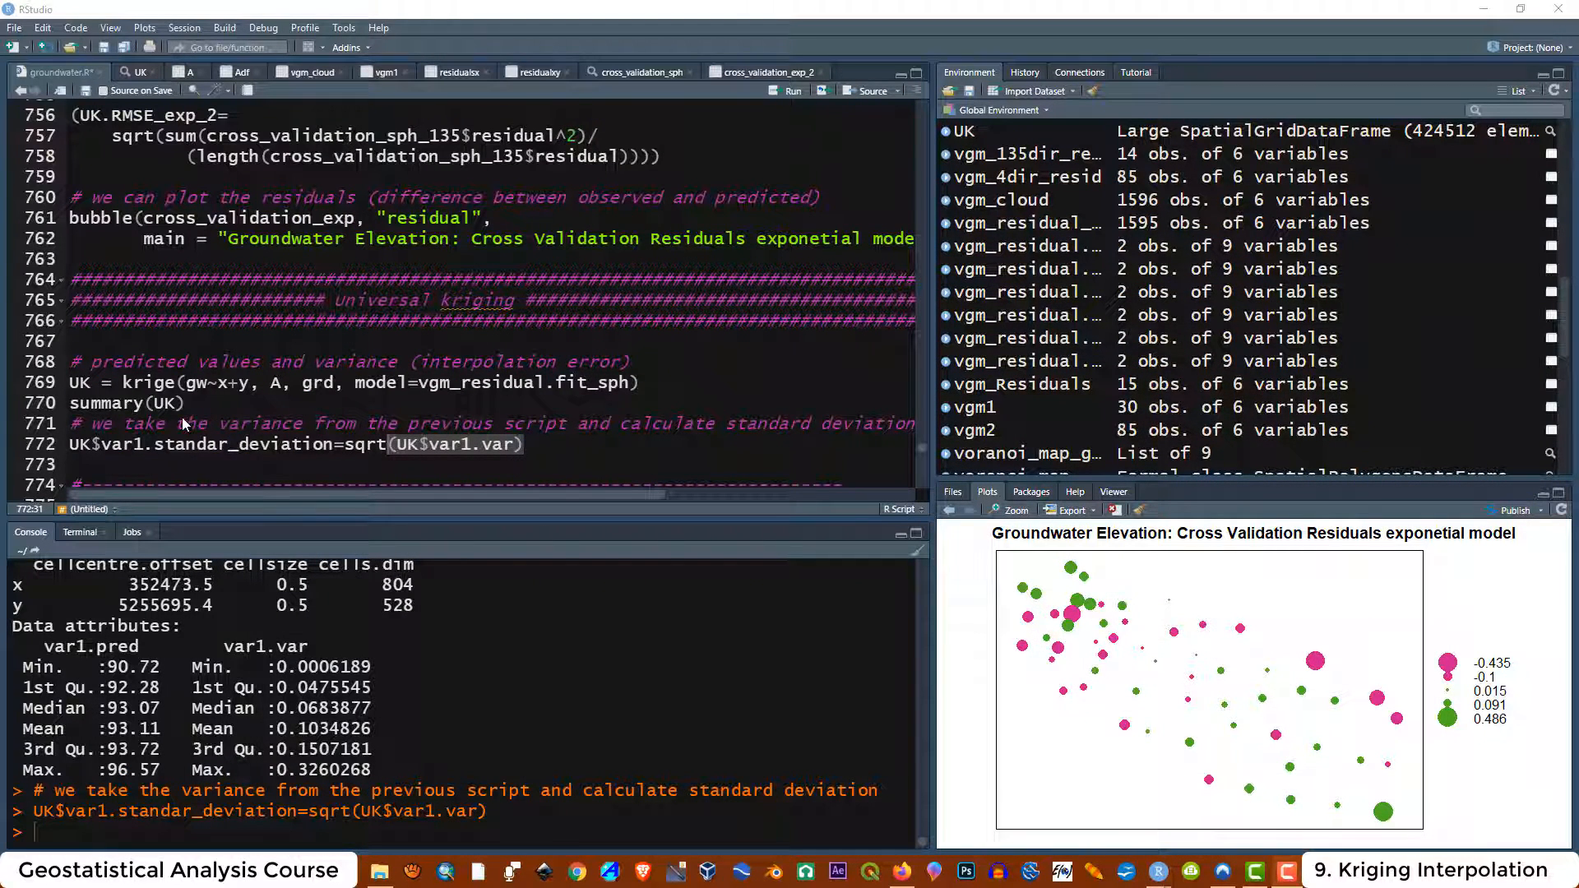
# Add a summary(UK) line after the standard deviation line and run it
pyautogui.moveTo(196, 405); pyautogui.dragTo(70, 403)
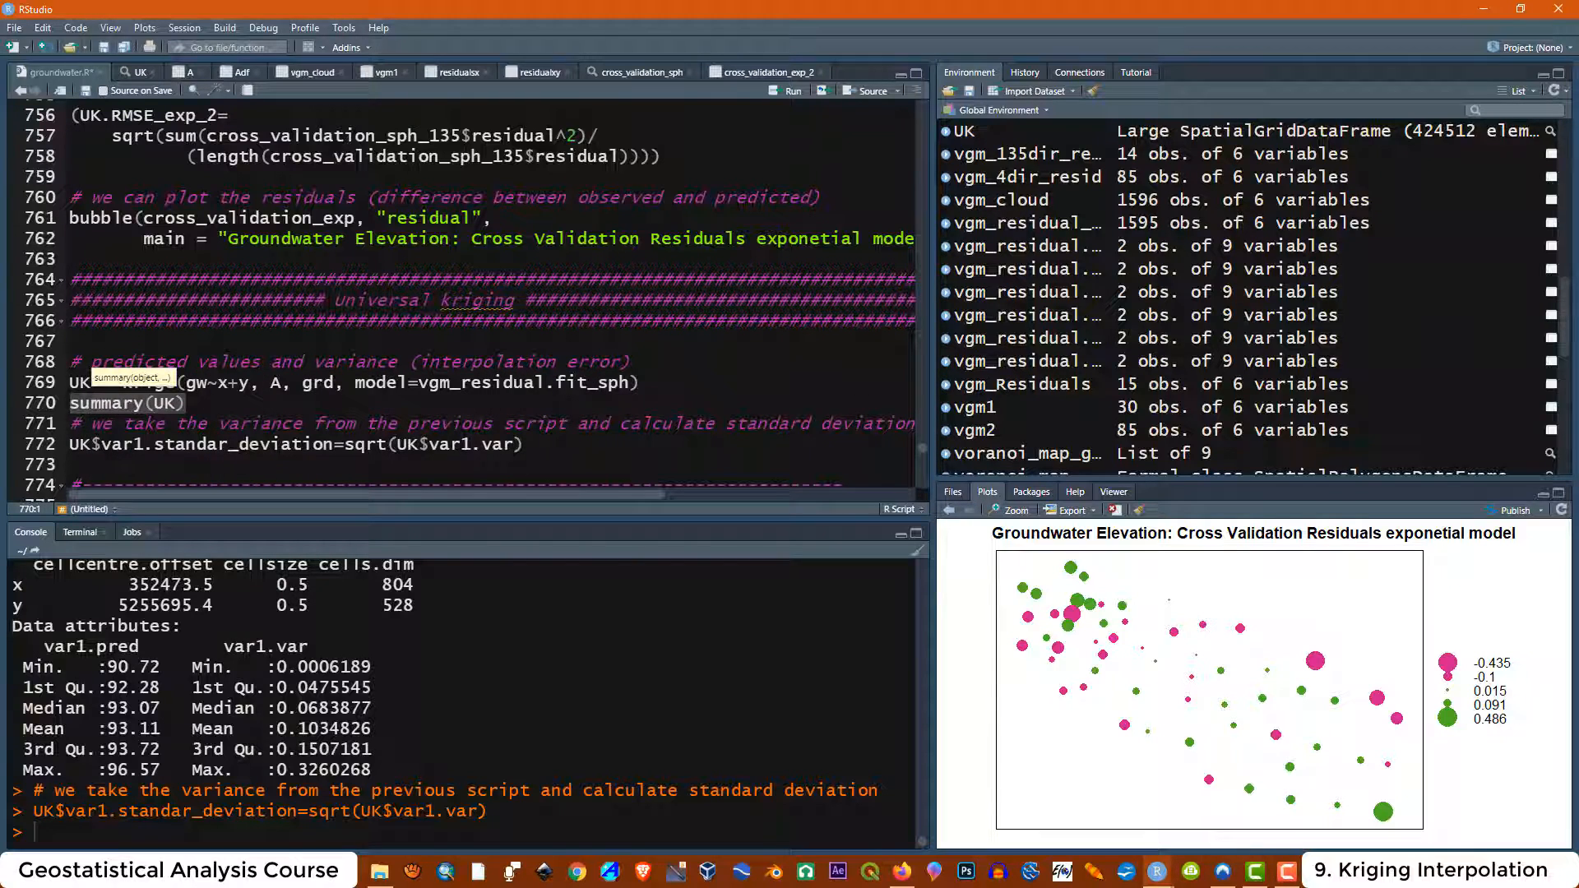
pyautogui.rightClick(87, 467)
pyautogui.click(132, 515)
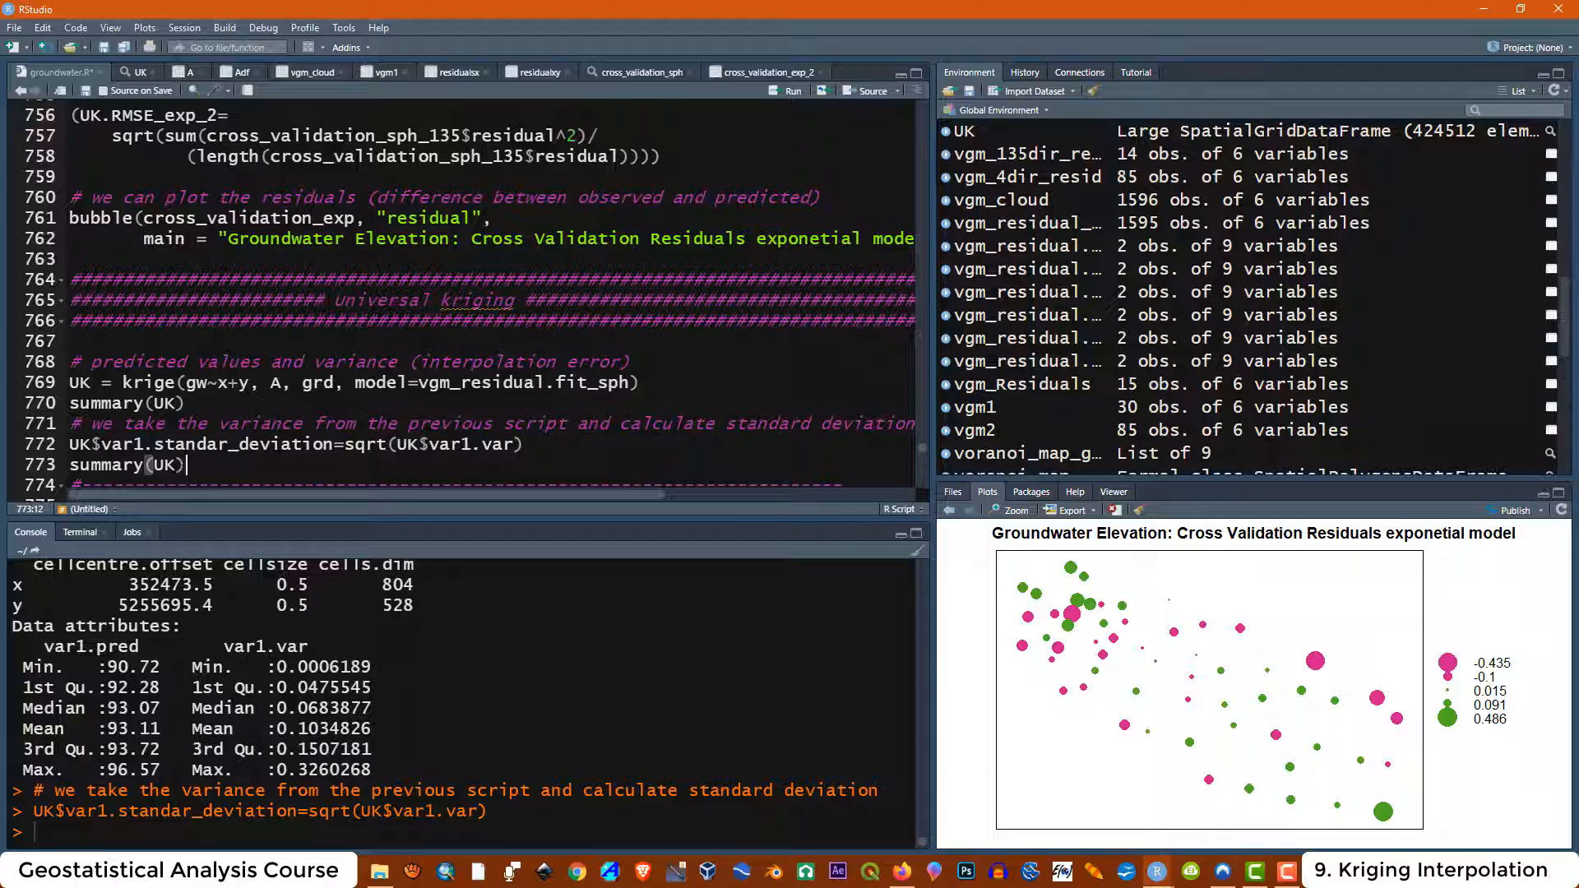
pyautogui.moveTo(188, 465); pyautogui.dragTo(70, 465)
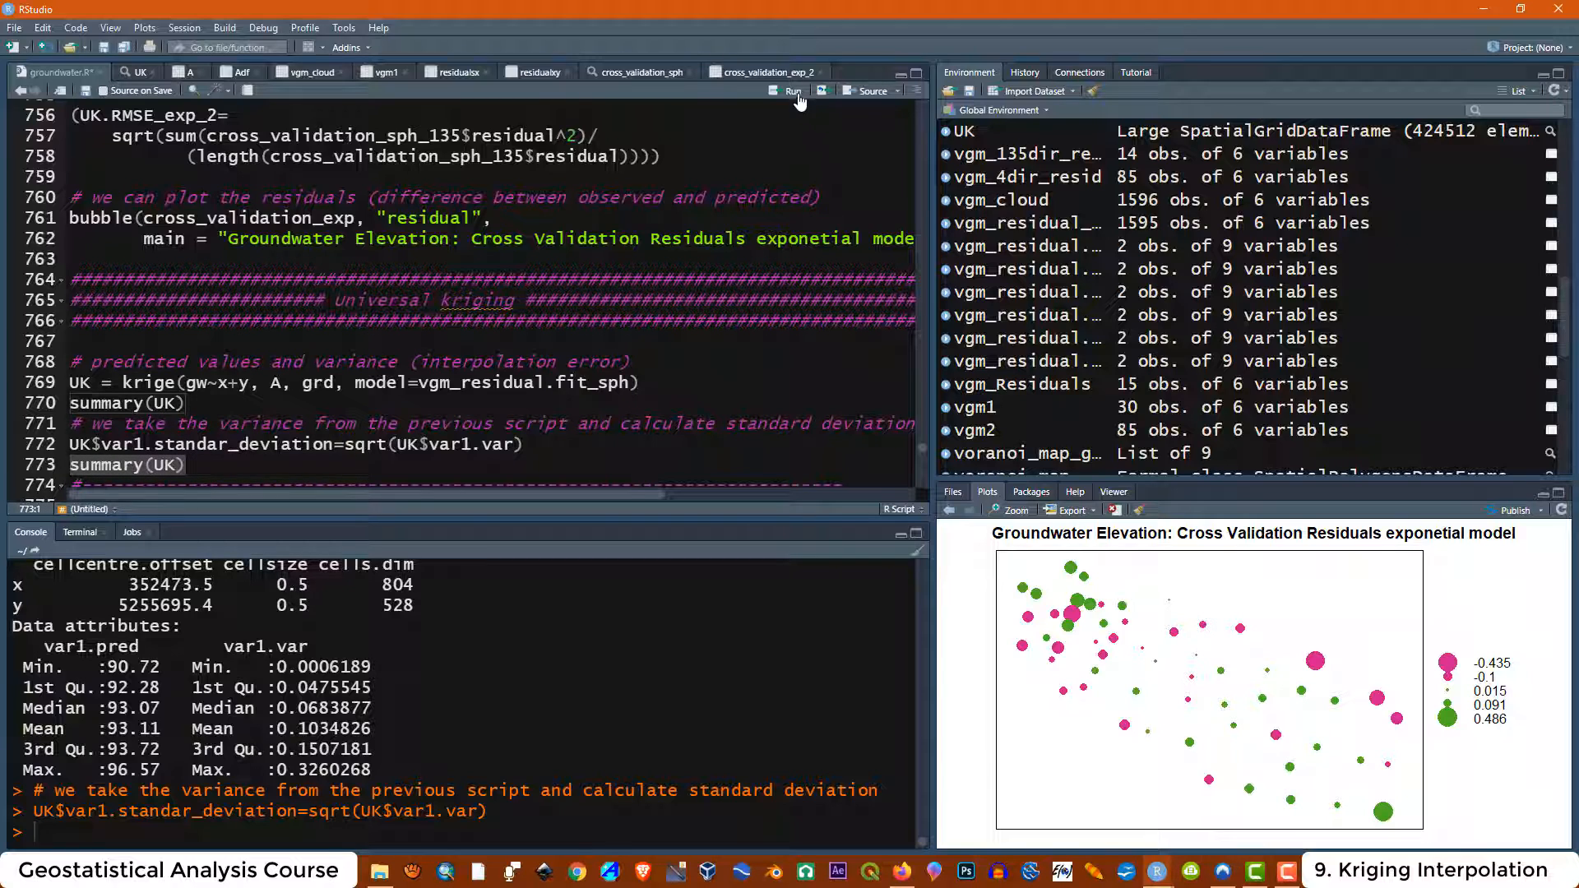
pyautogui.click(774, 92)
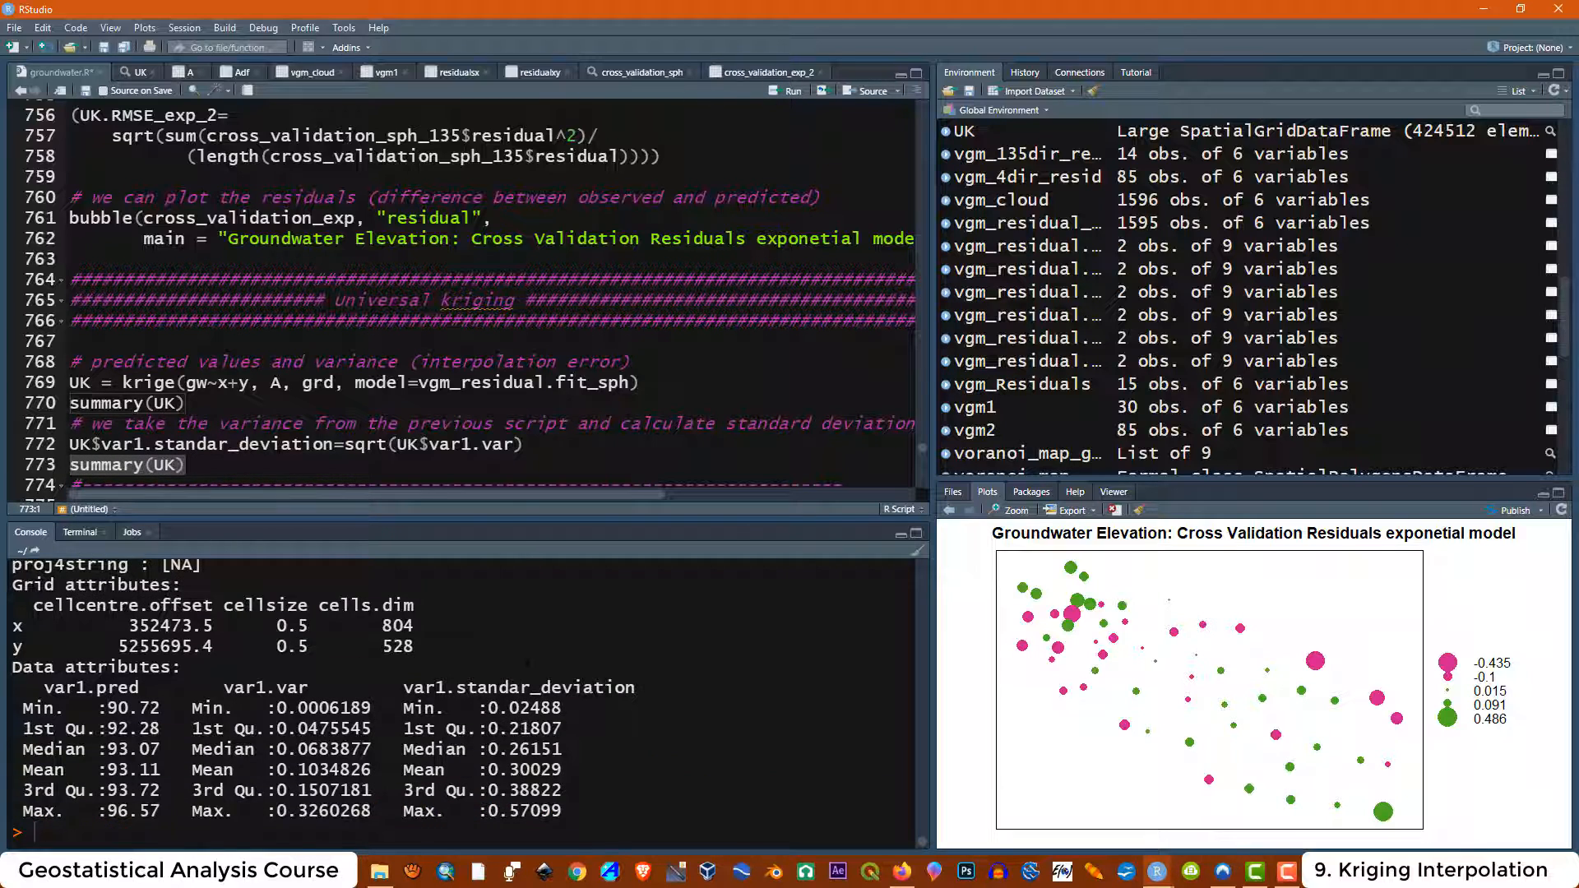
pyautogui.moveTo(637, 687); pyautogui.dragTo(457, 688)
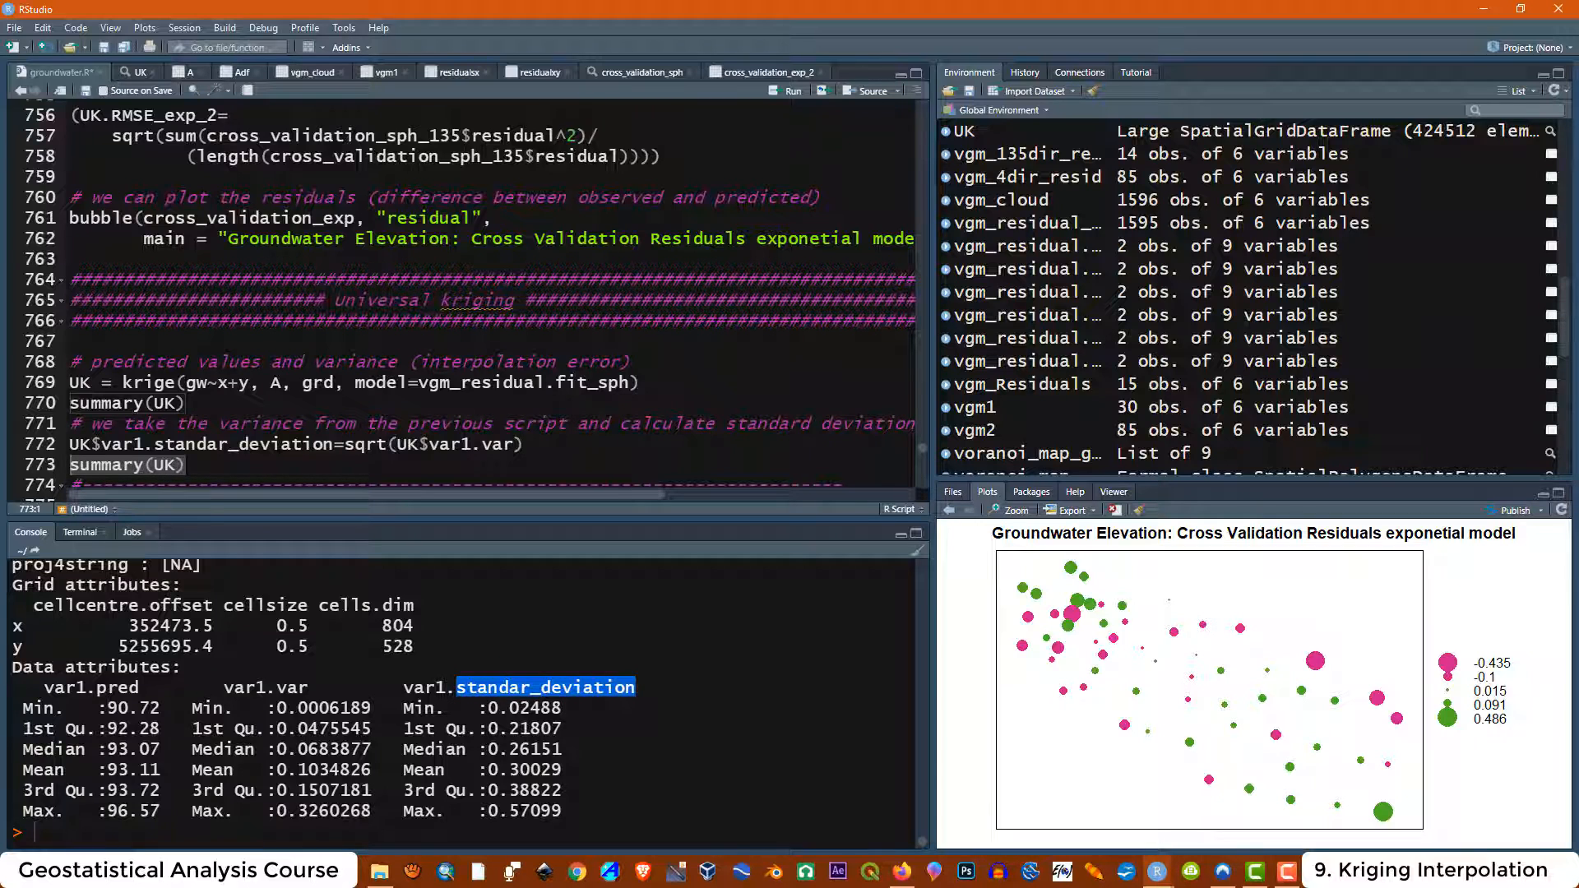
pyautogui.click(199, 444)
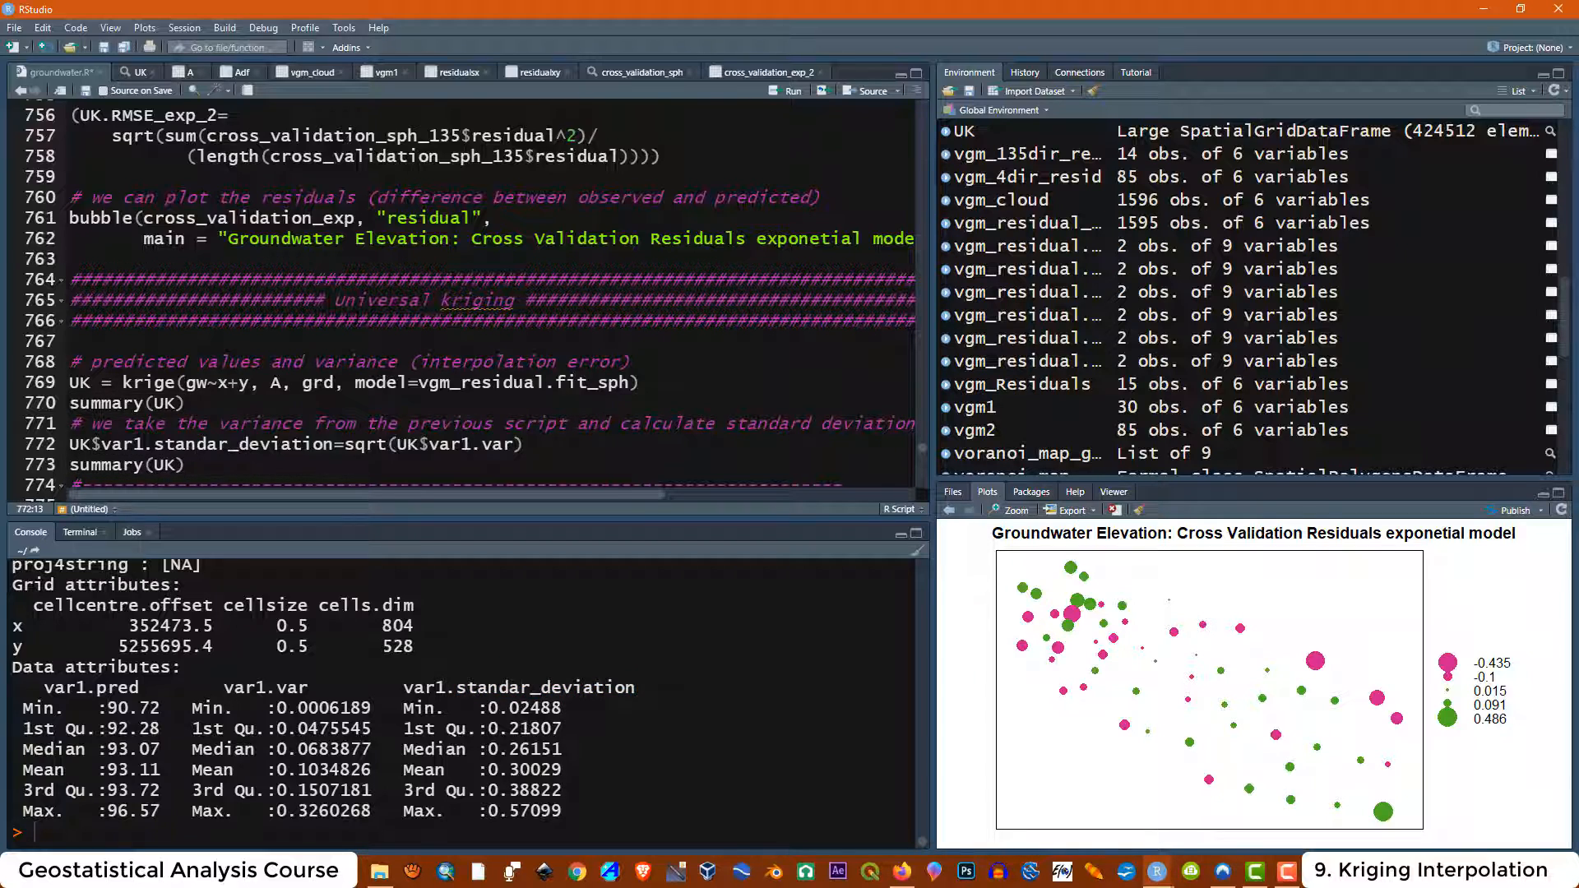
# Run View(UK) to open the kriging result in the data viewer, then return to the script
pyautogui.scroll(-4, 357, 283)
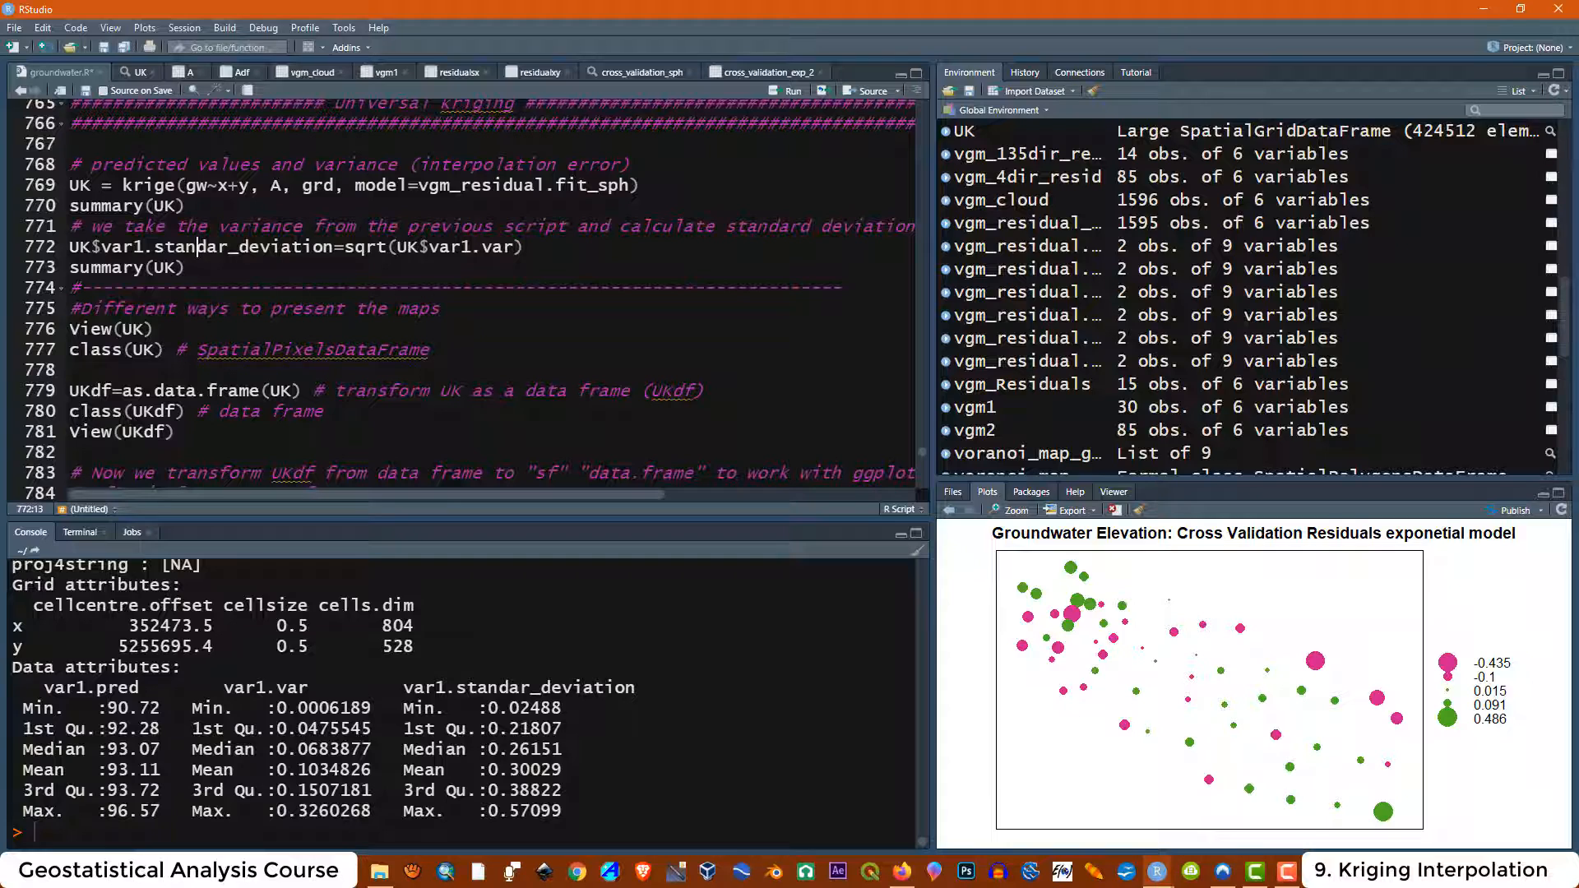
pyautogui.moveTo(153, 329); pyautogui.dragTo(71, 332)
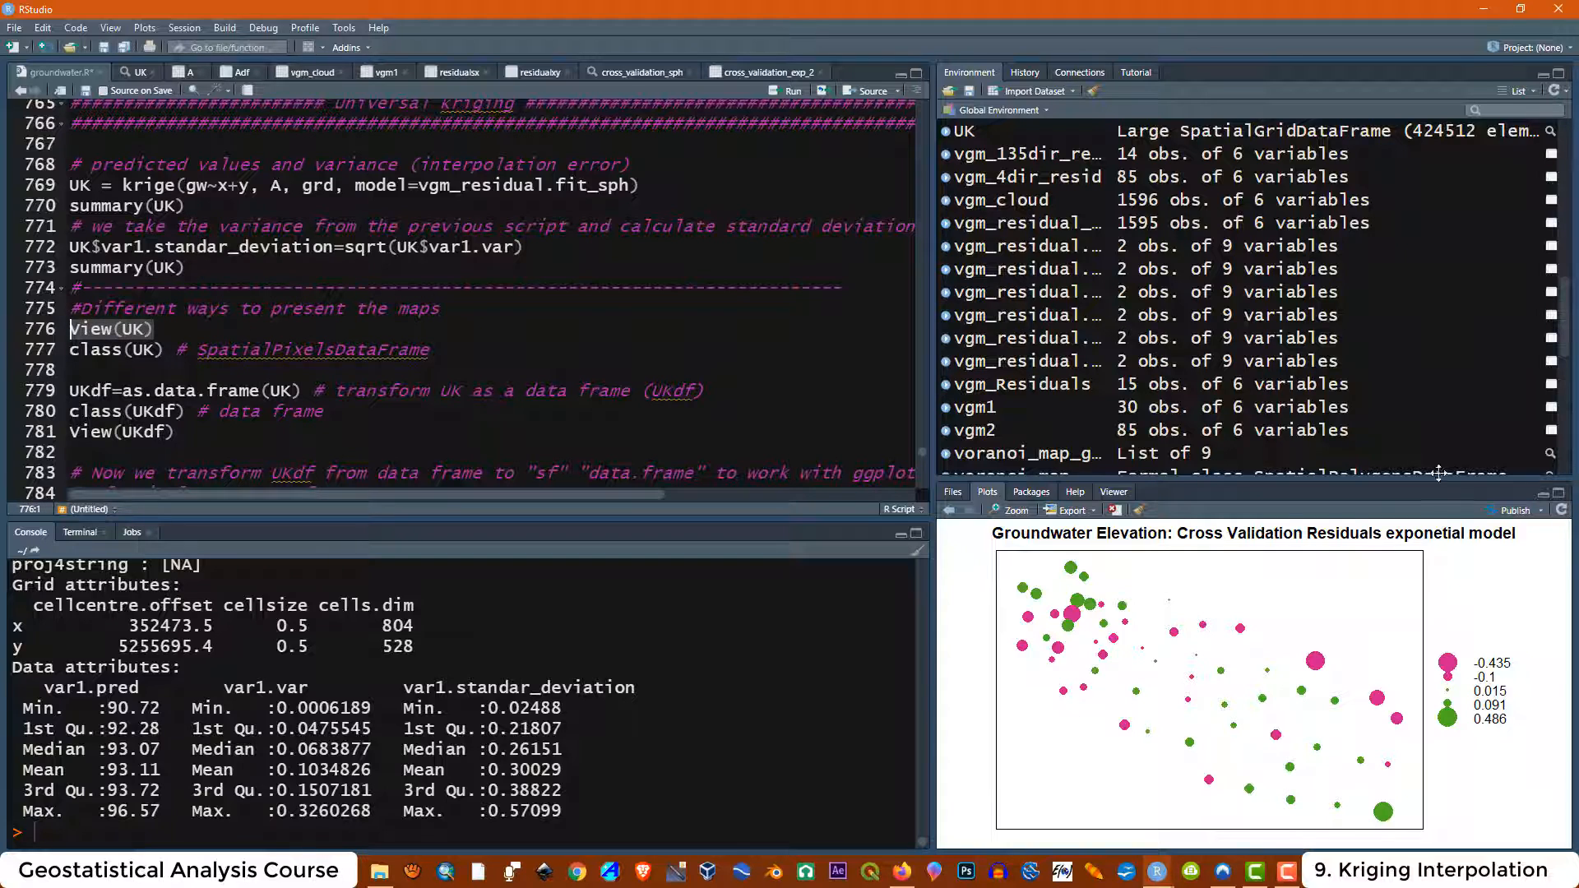
pyautogui.click(788, 92)
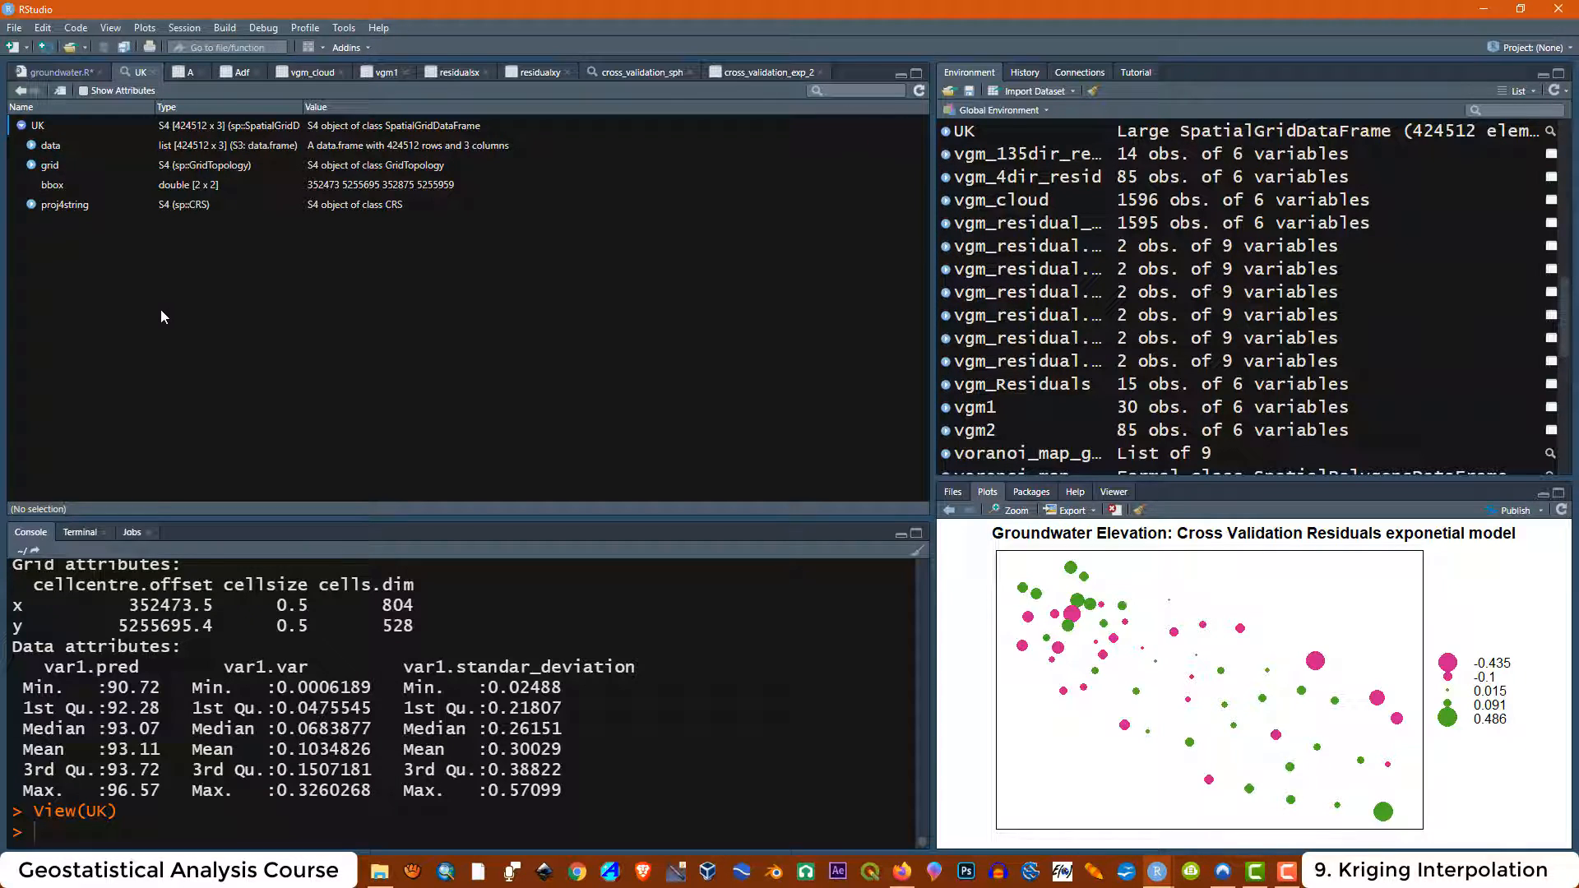
pyautogui.click(58, 71)
# Run class(UK) to check the class of the kriging result
pyautogui.click(133, 349)
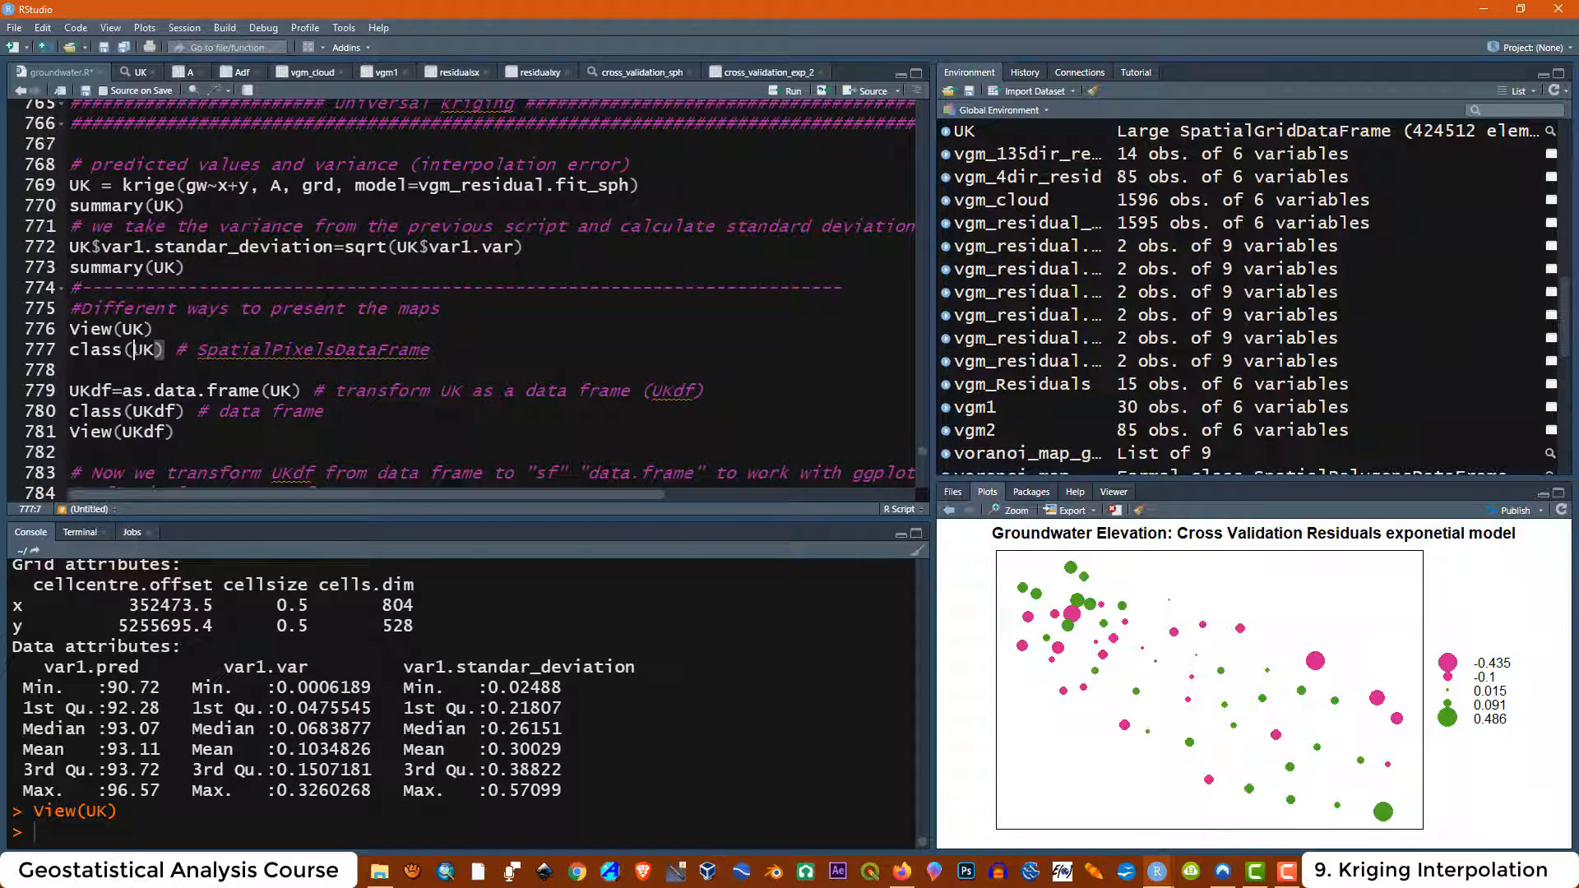
pyautogui.moveTo(164, 349); pyautogui.dragTo(70, 349)
pyautogui.click(783, 91)
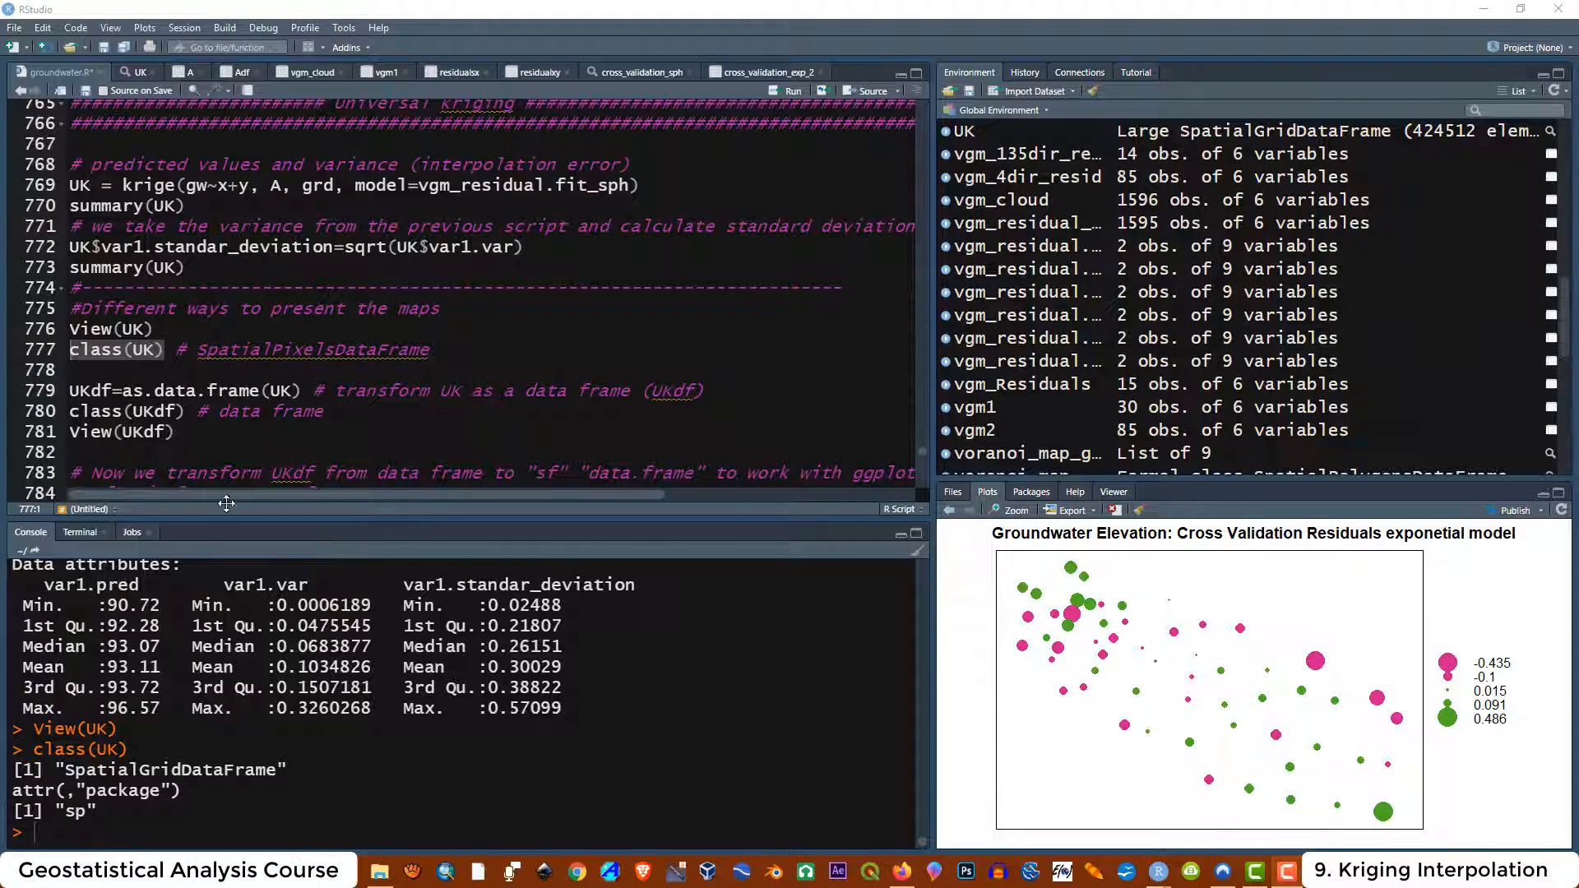
# Run the as.data.frame line that converts UK into the UKdf data frame
pyautogui.click(134, 391)
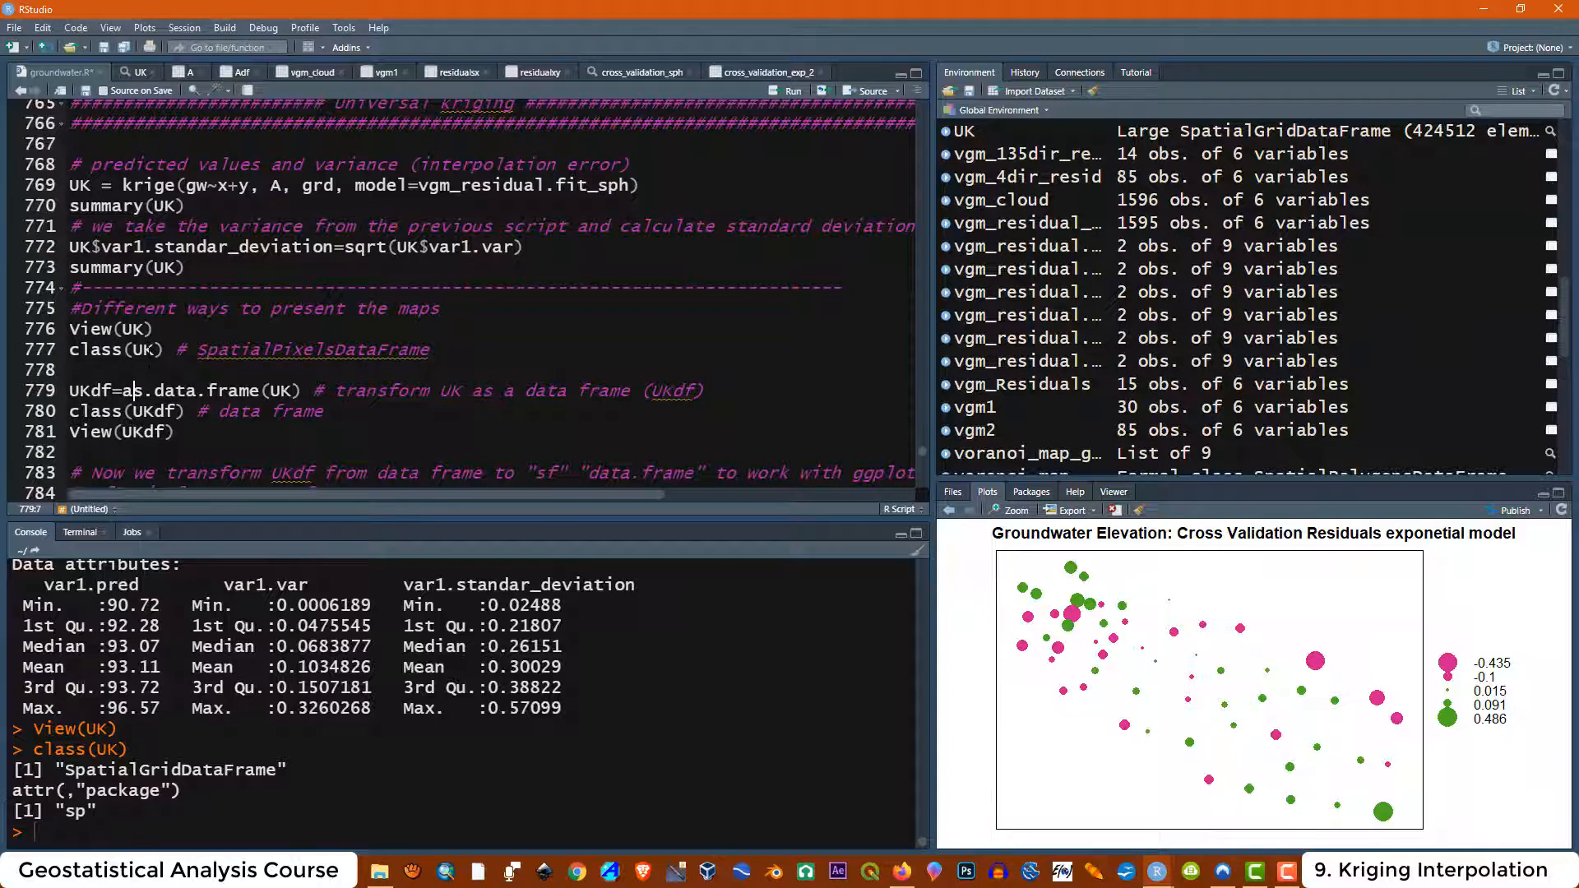
pyautogui.click(134, 352)
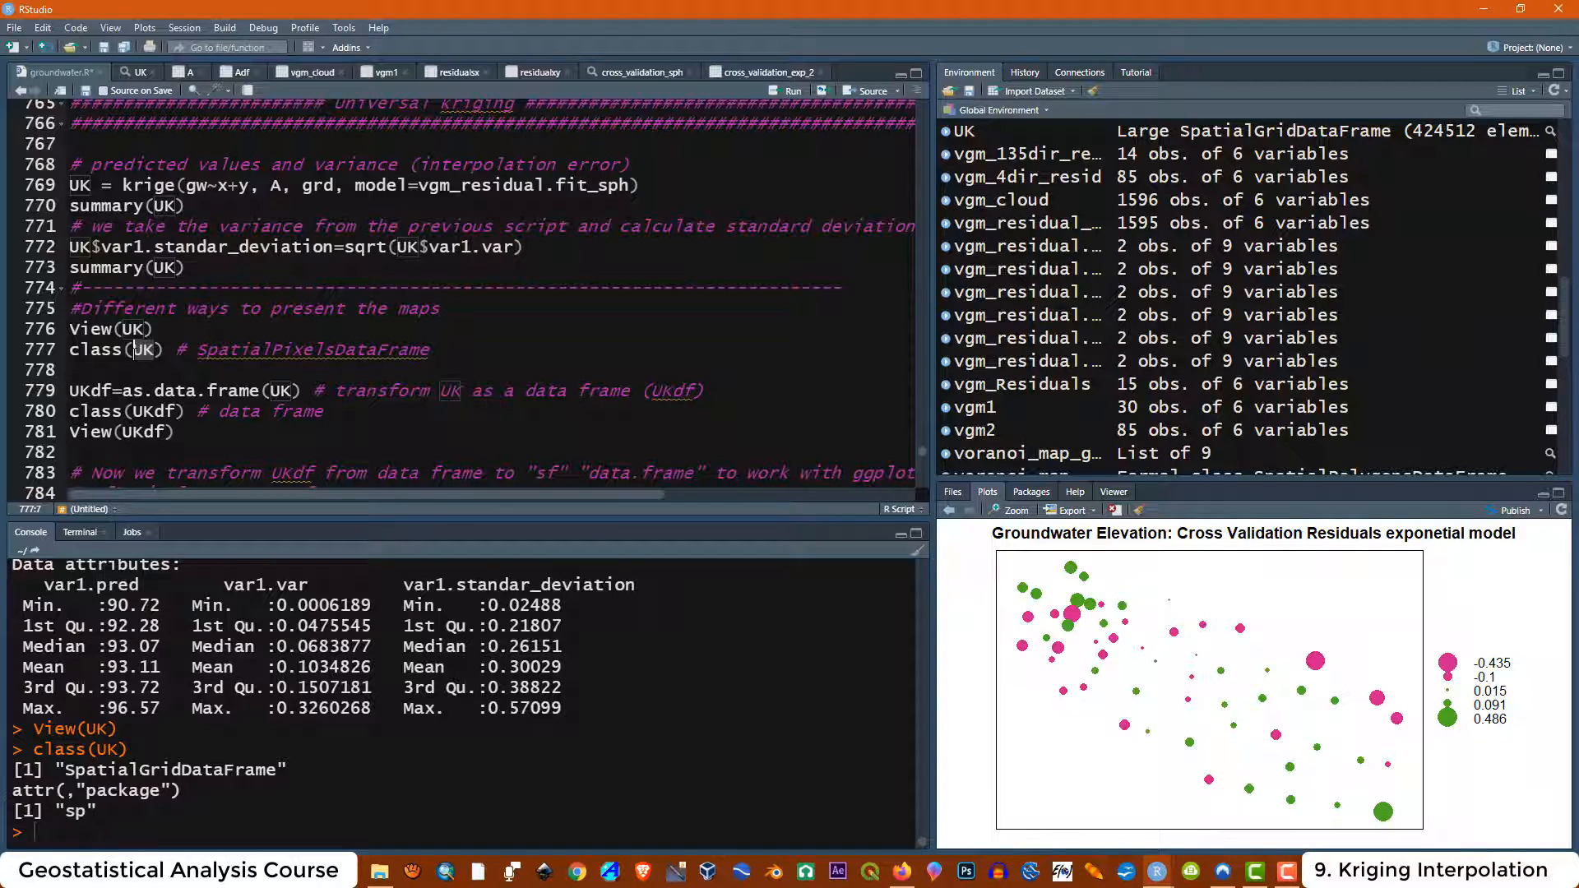
pyautogui.press('Down')
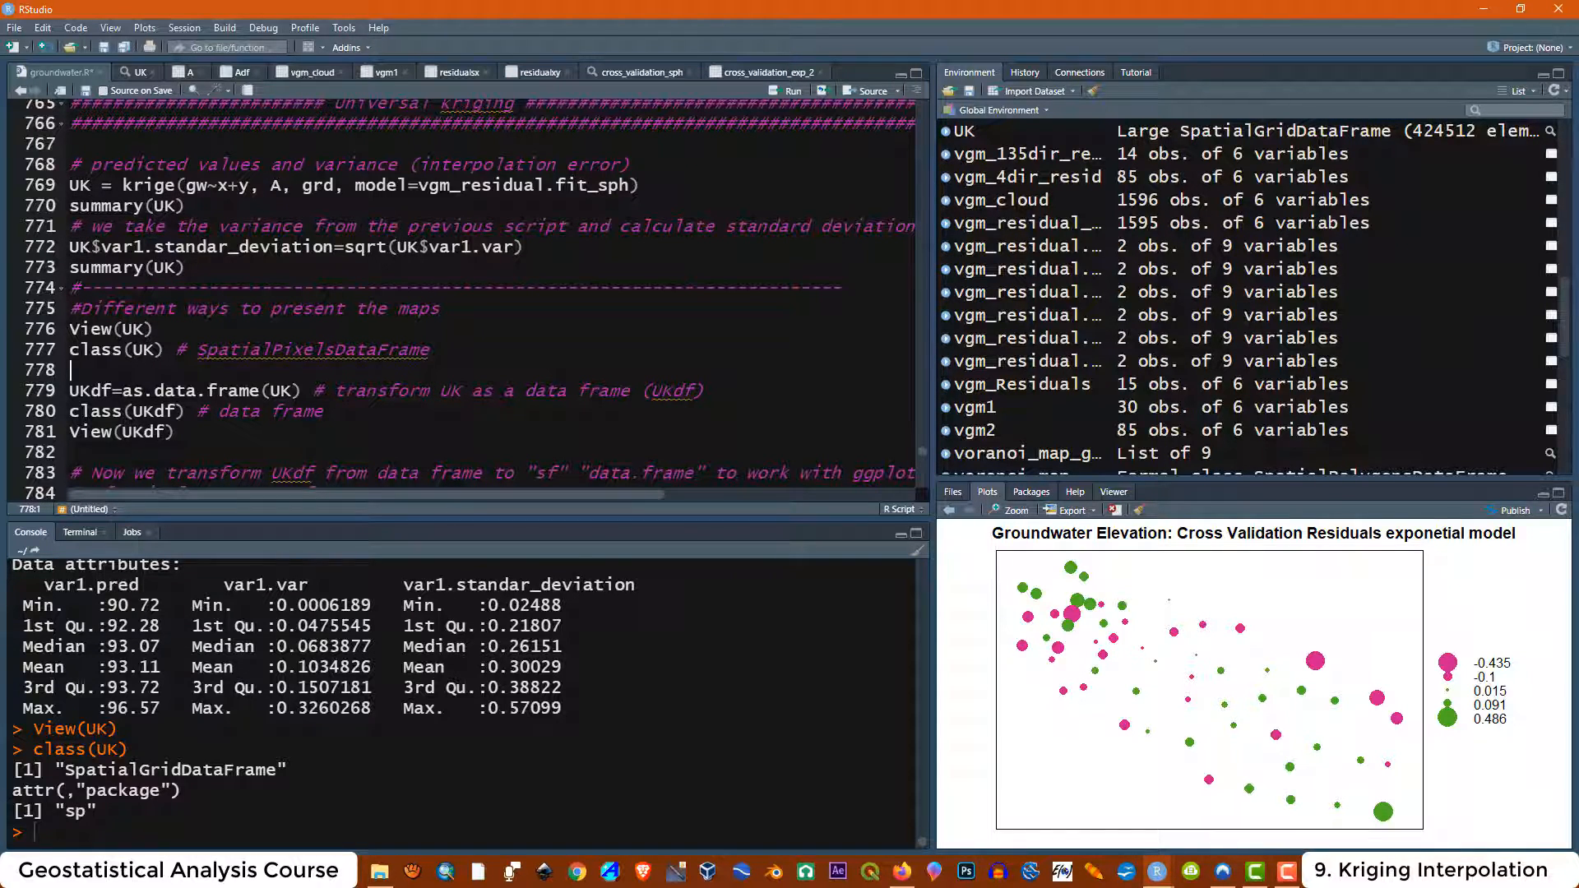
pyautogui.moveTo(153, 390); pyautogui.dragTo(302, 390)
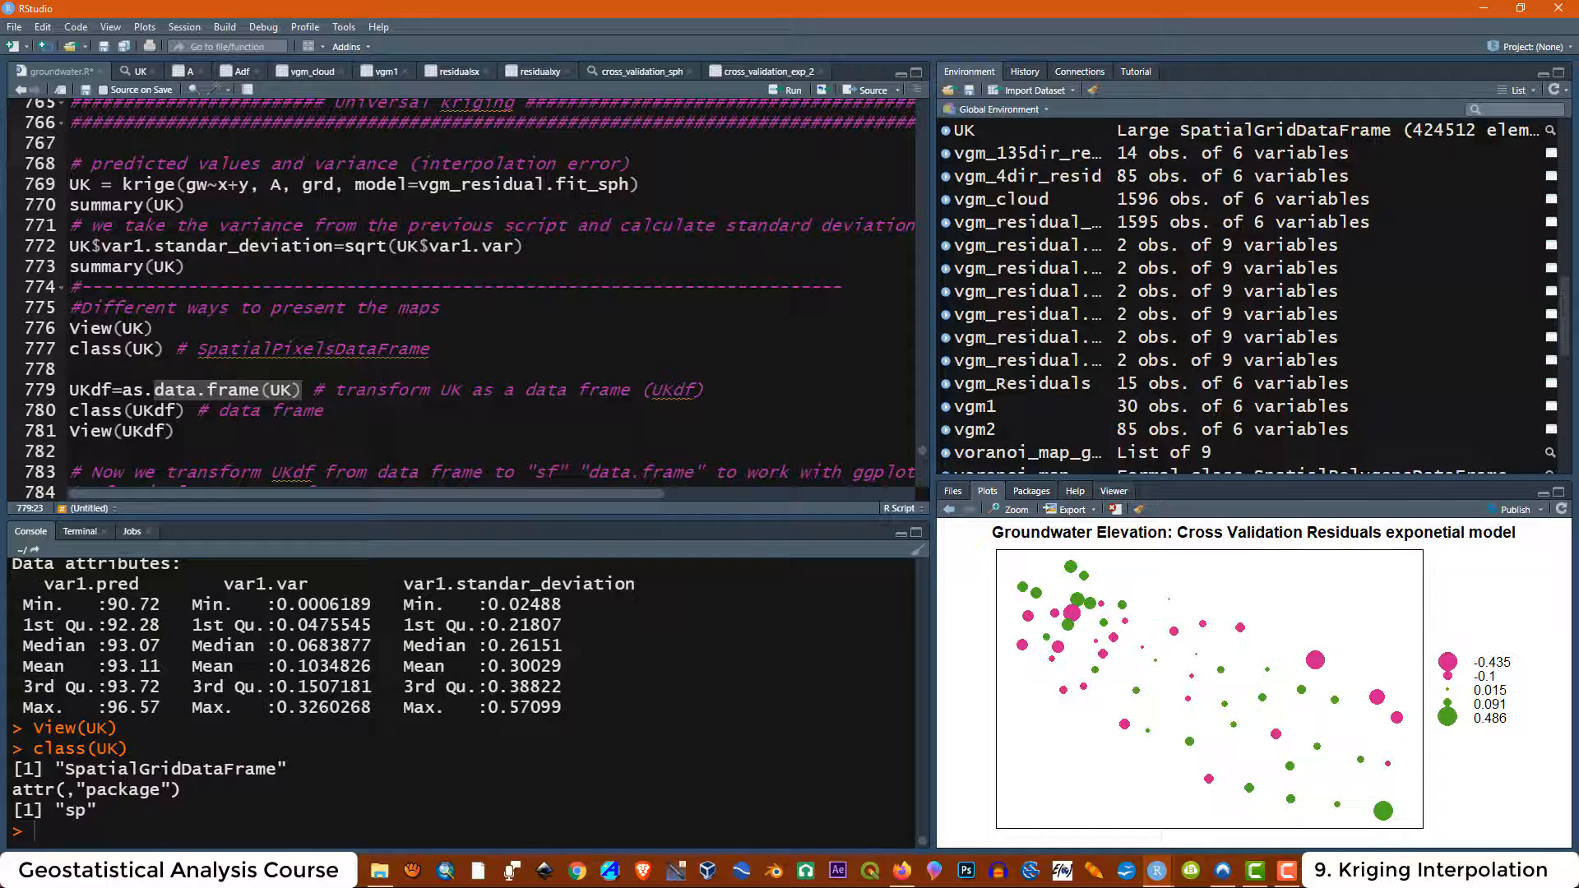
pyautogui.click(336, 411)
pyautogui.moveTo(112, 390); pyautogui.dragTo(302, 389)
pyautogui.click(293, 390)
pyautogui.click(272, 390)
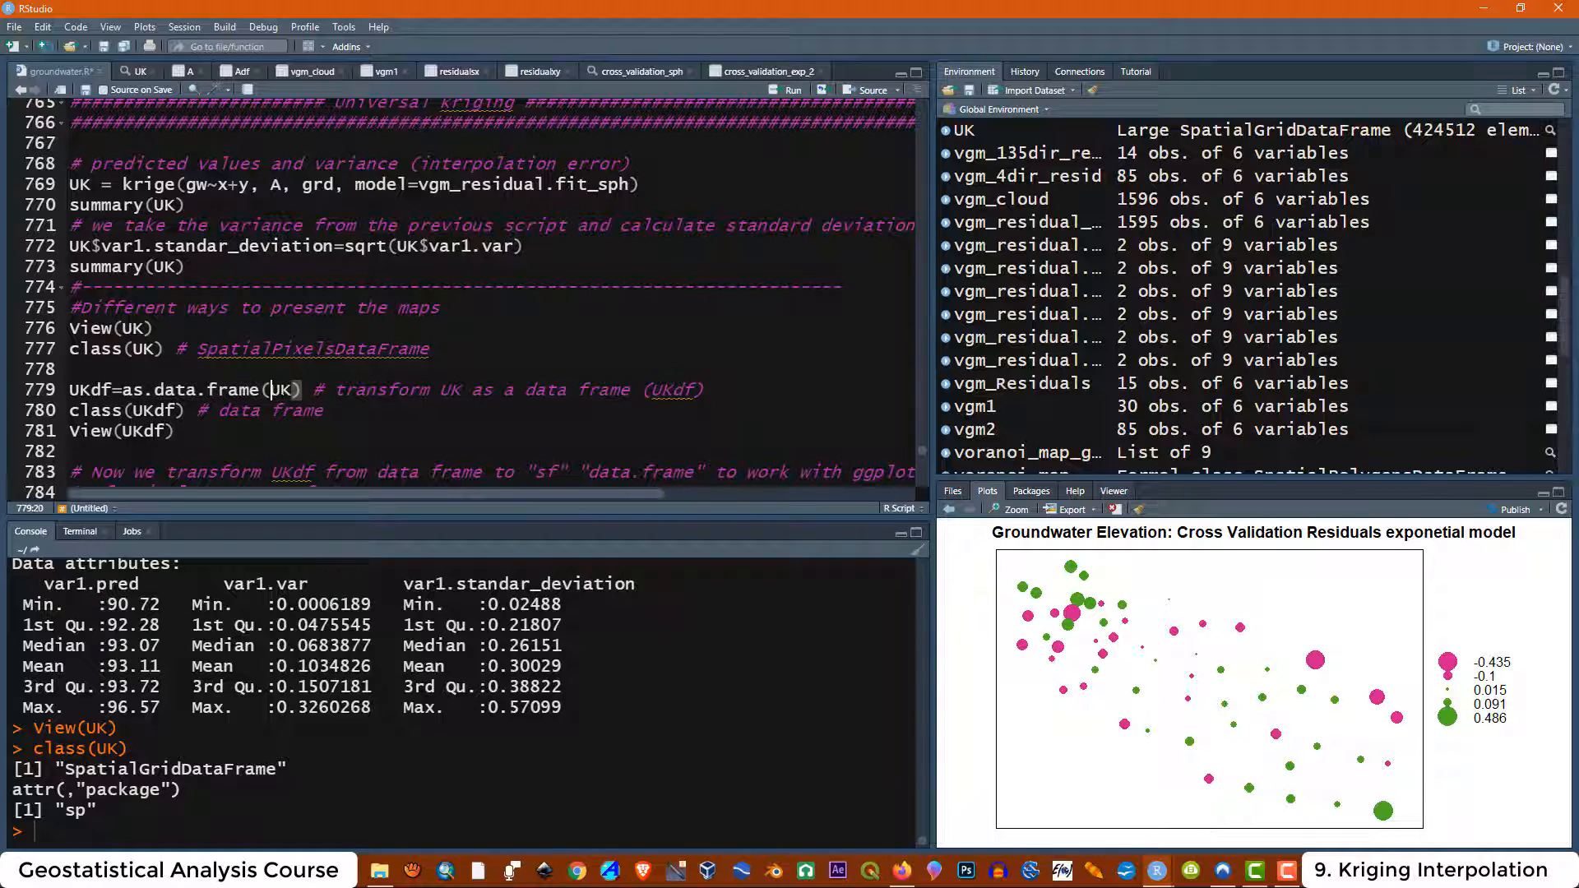
pyautogui.click(293, 390)
pyautogui.moveTo(705, 390); pyautogui.dragTo(69, 390)
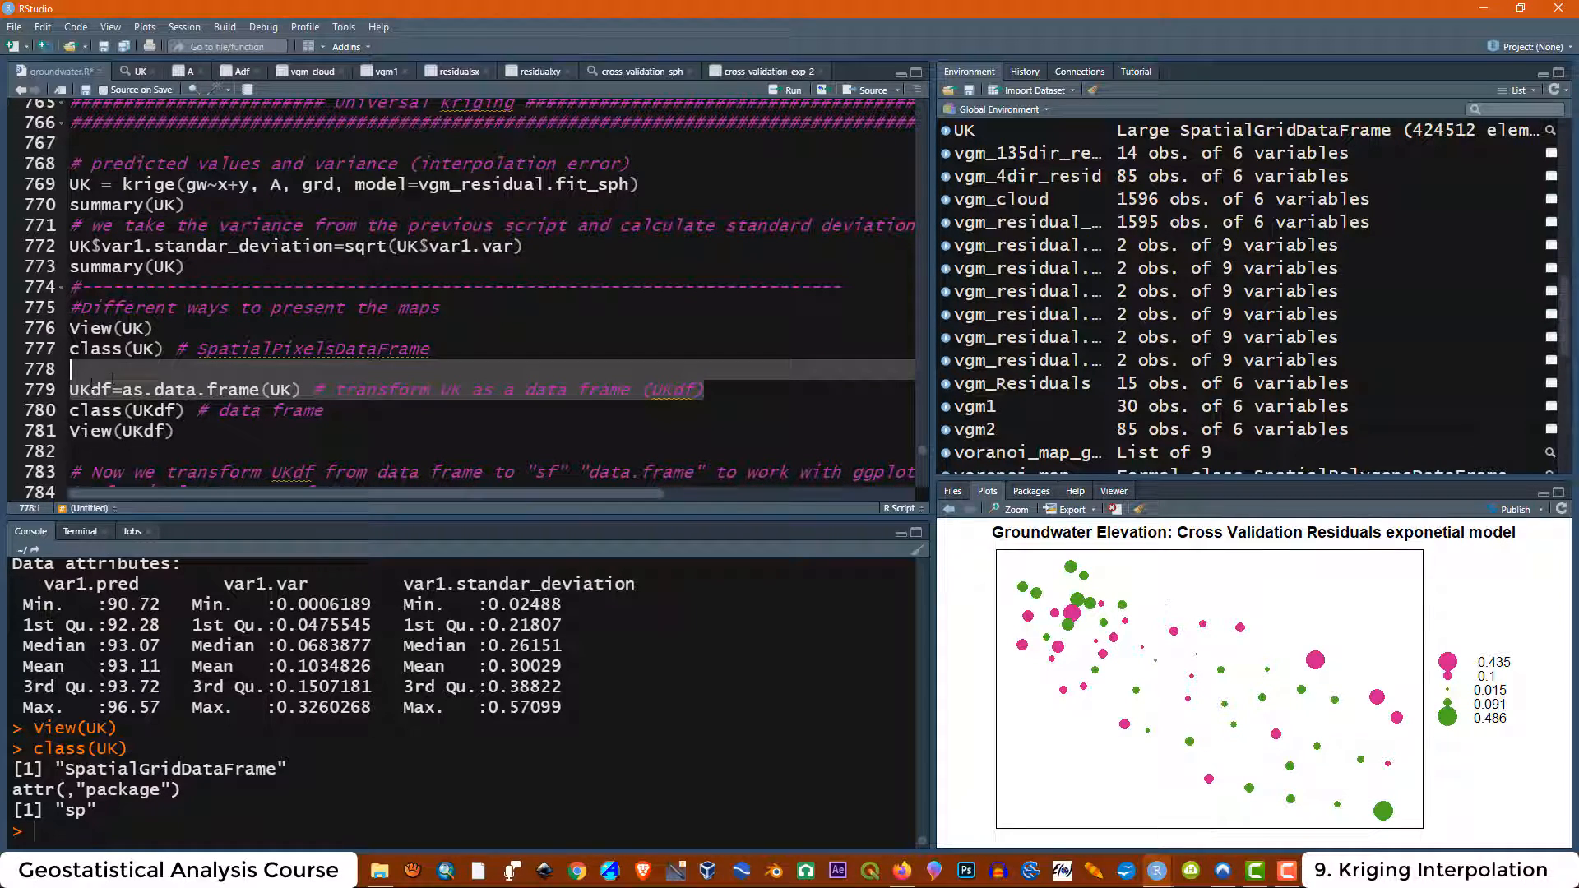
pyautogui.click(790, 90)
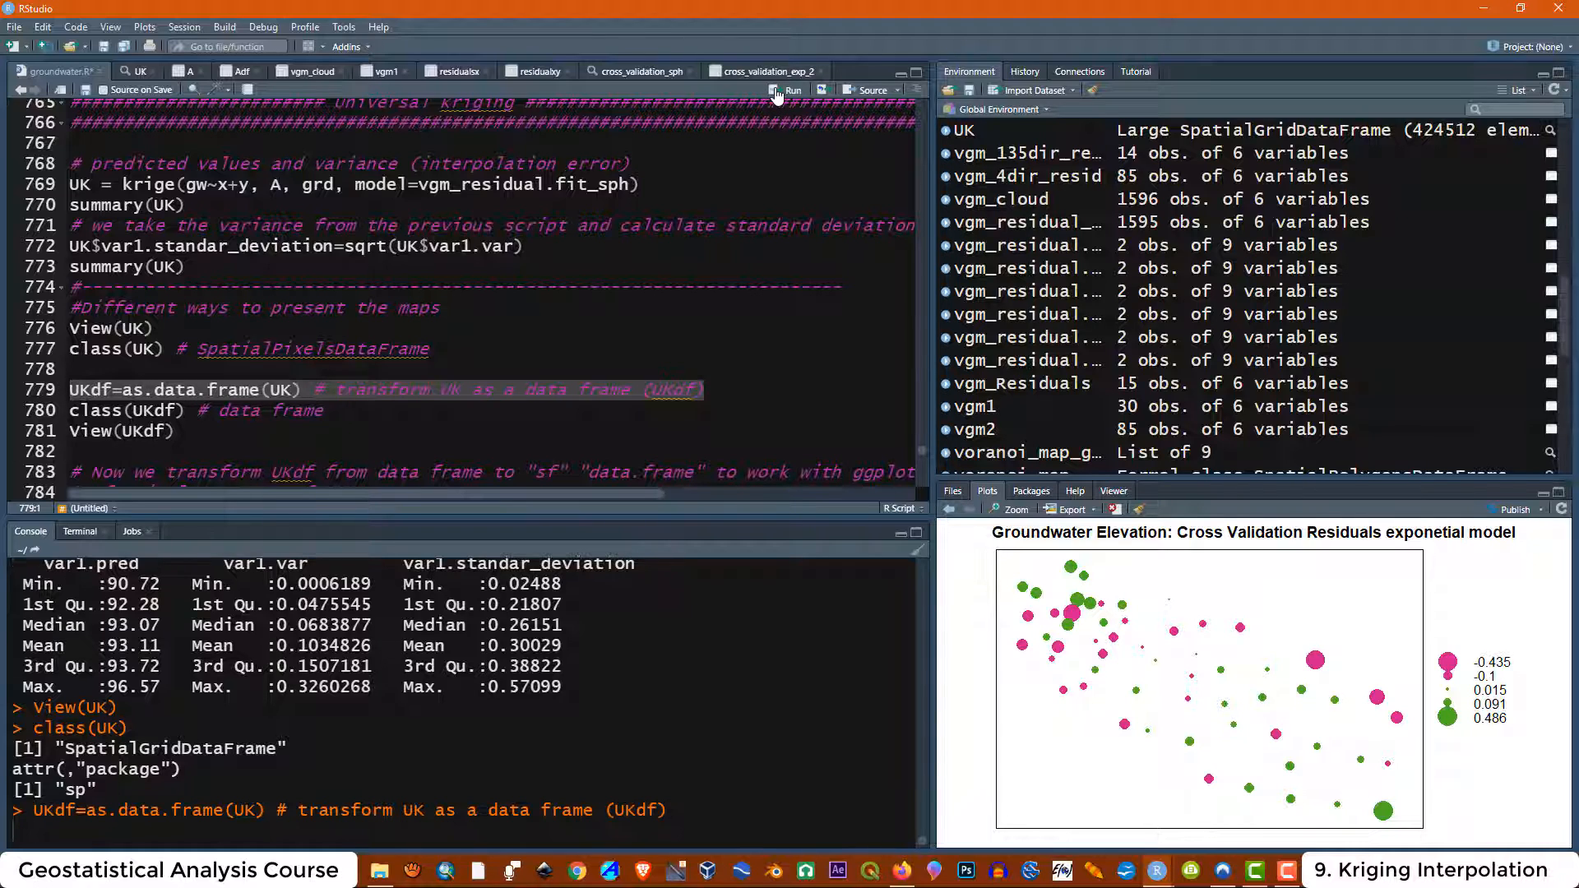
# Run class(UKdf) to check the class of the new data frame
pyautogui.click(180, 432)
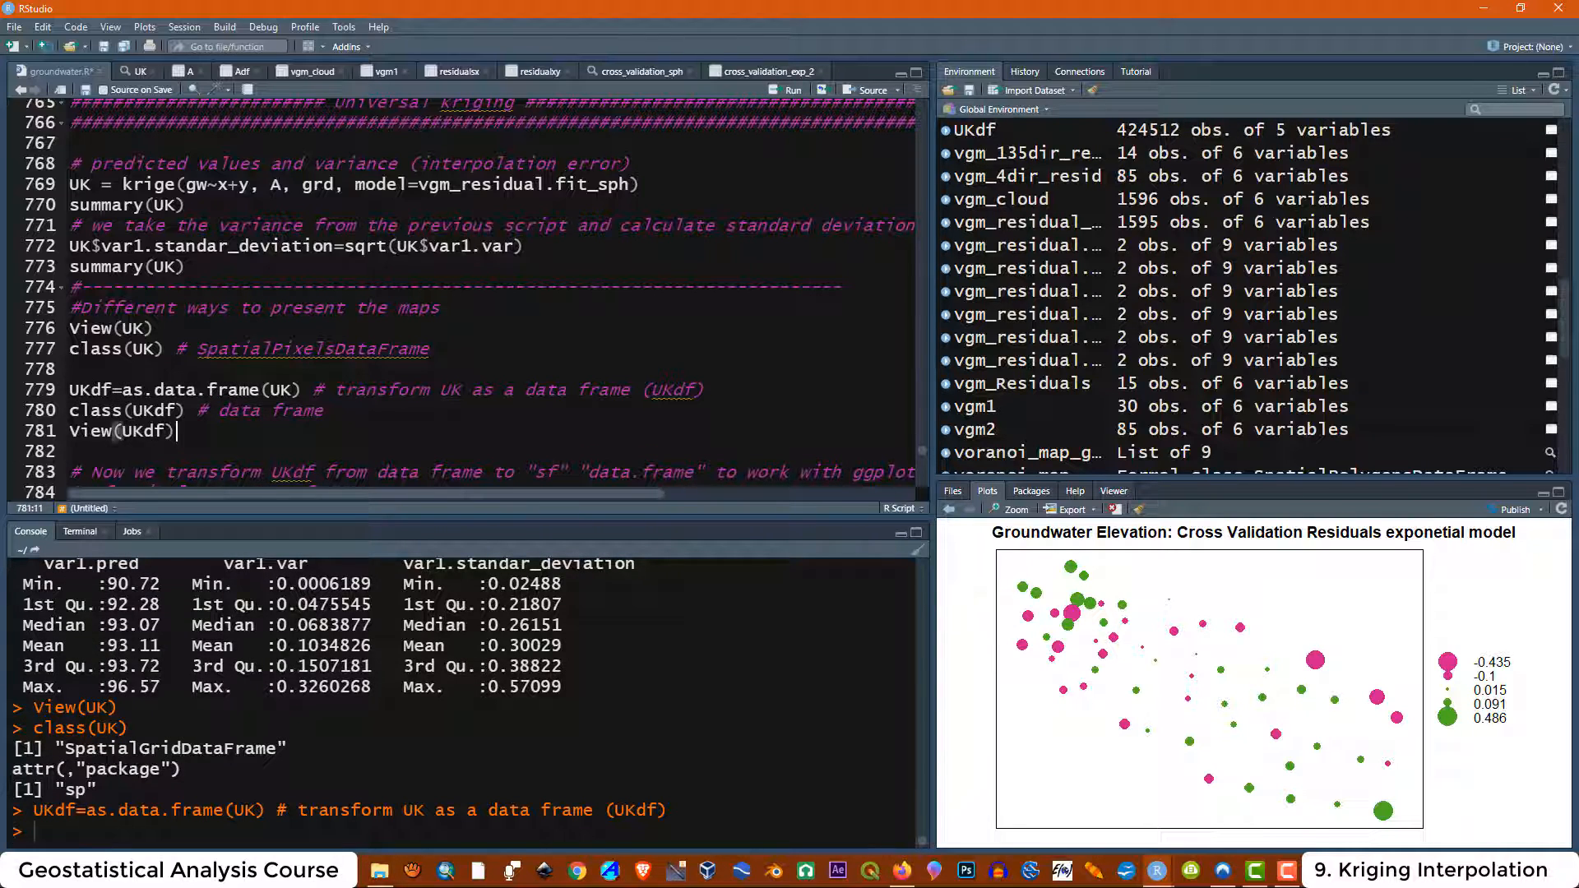
pyautogui.moveTo(324, 410); pyautogui.dragTo(69, 410)
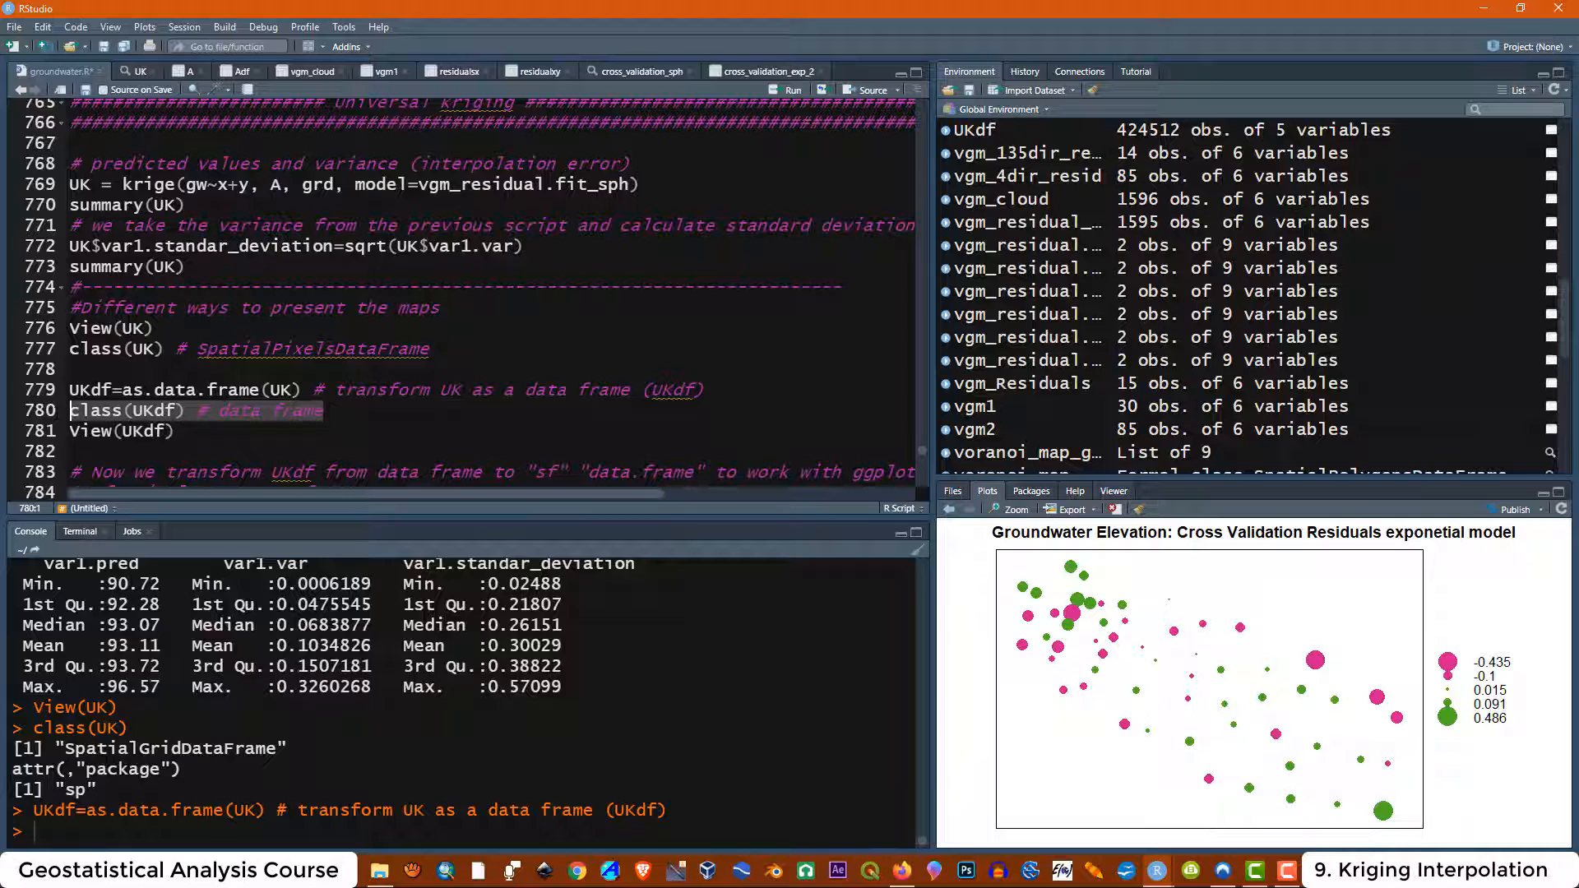
pyautogui.click(789, 90)
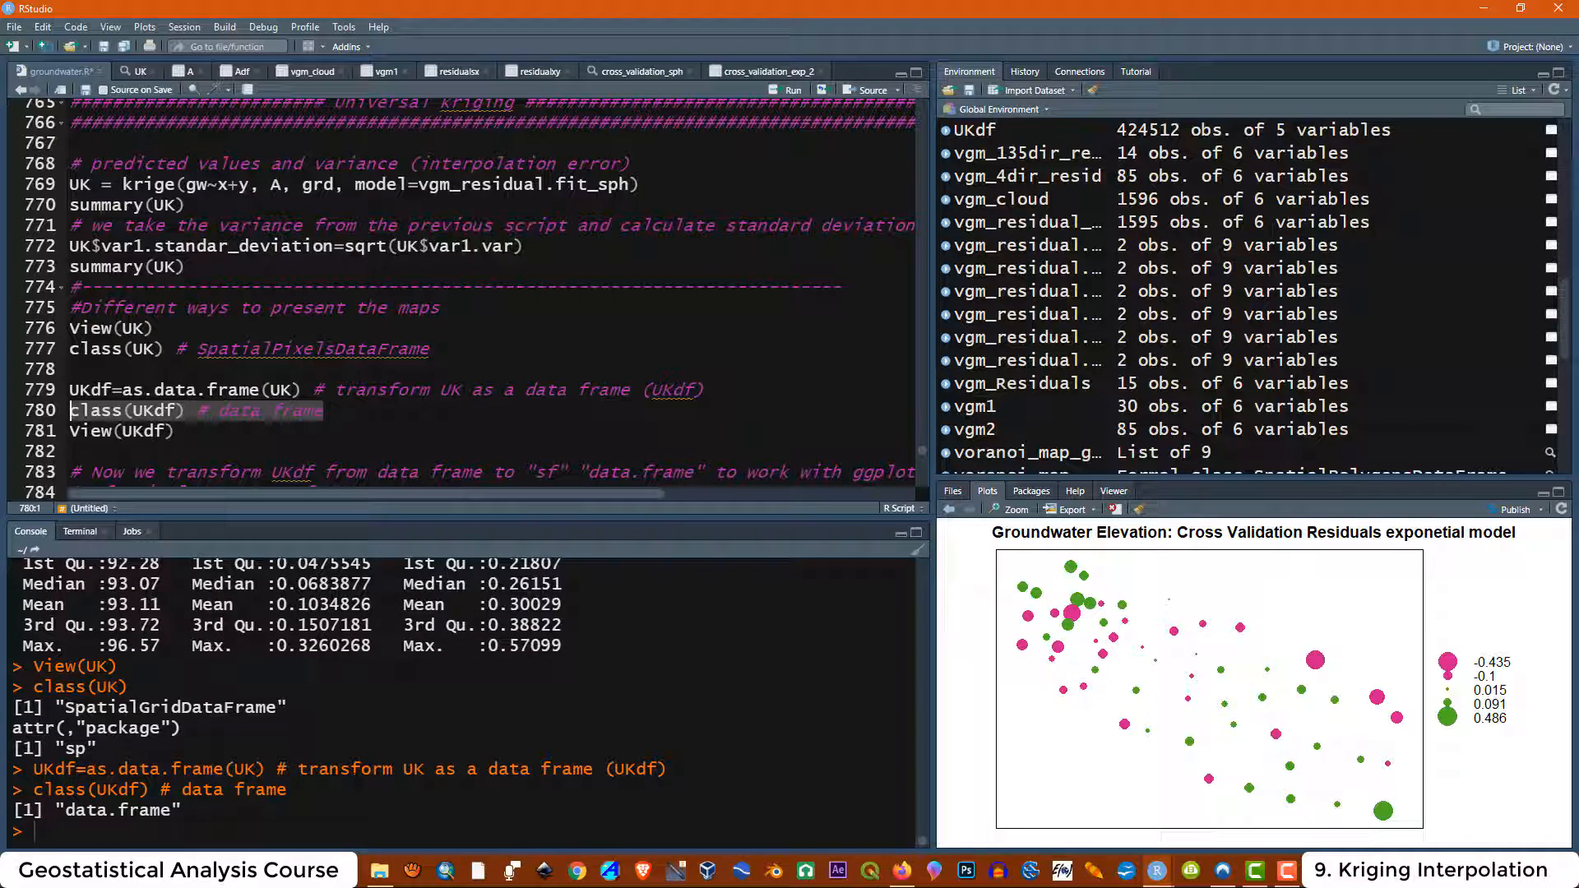
# Open UKdf in the data viewer and scroll through its rows to the end and back
pyautogui.moveTo(174, 431); pyautogui.dragTo(71, 431)
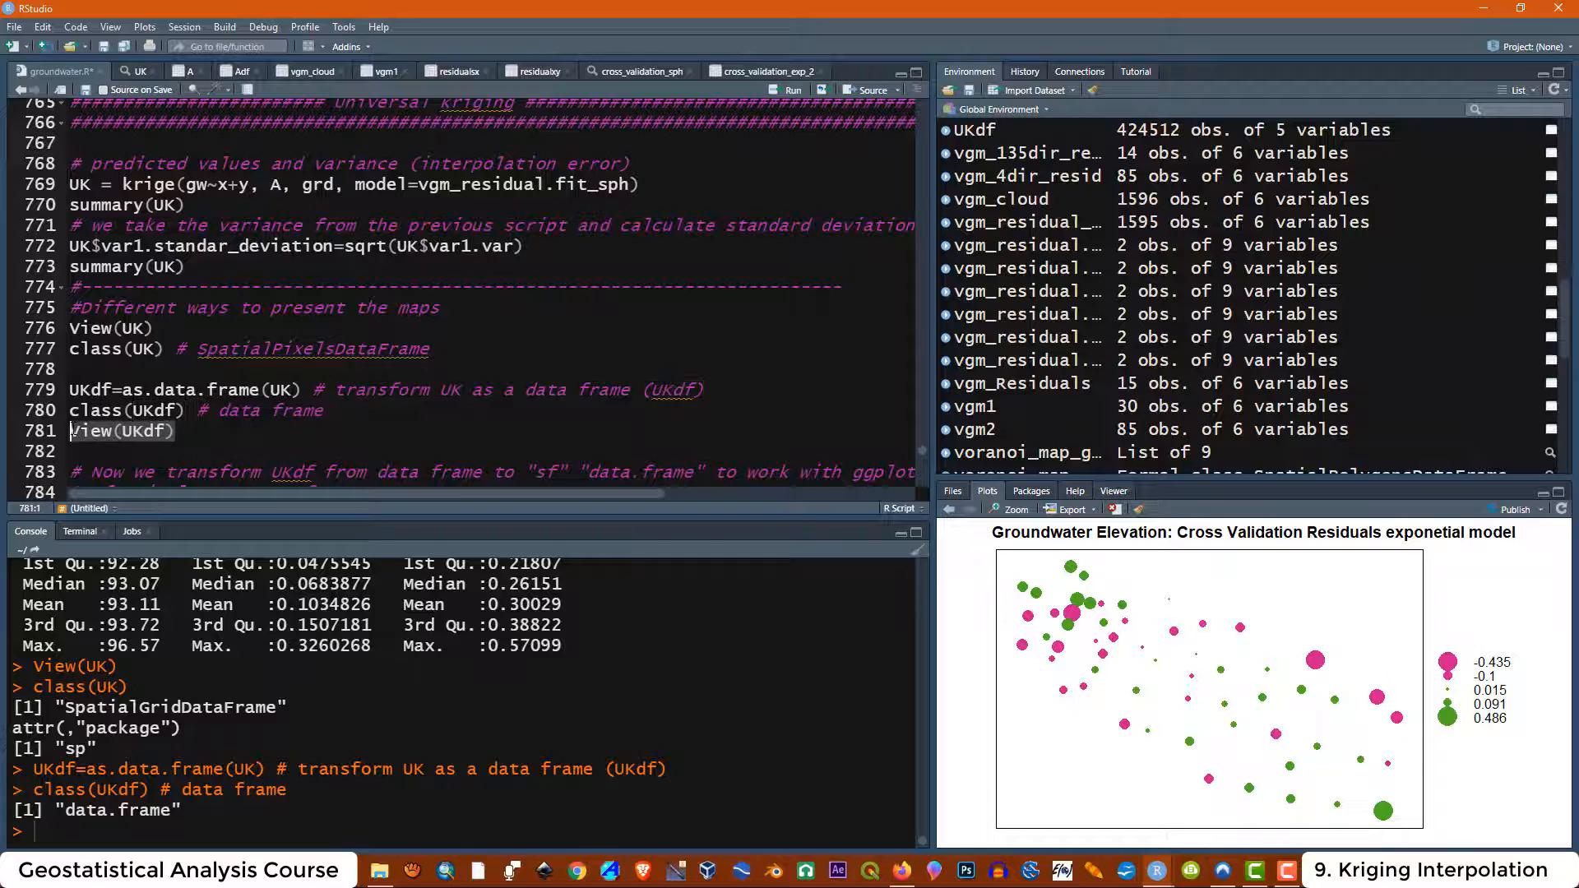
pyautogui.click(774, 95)
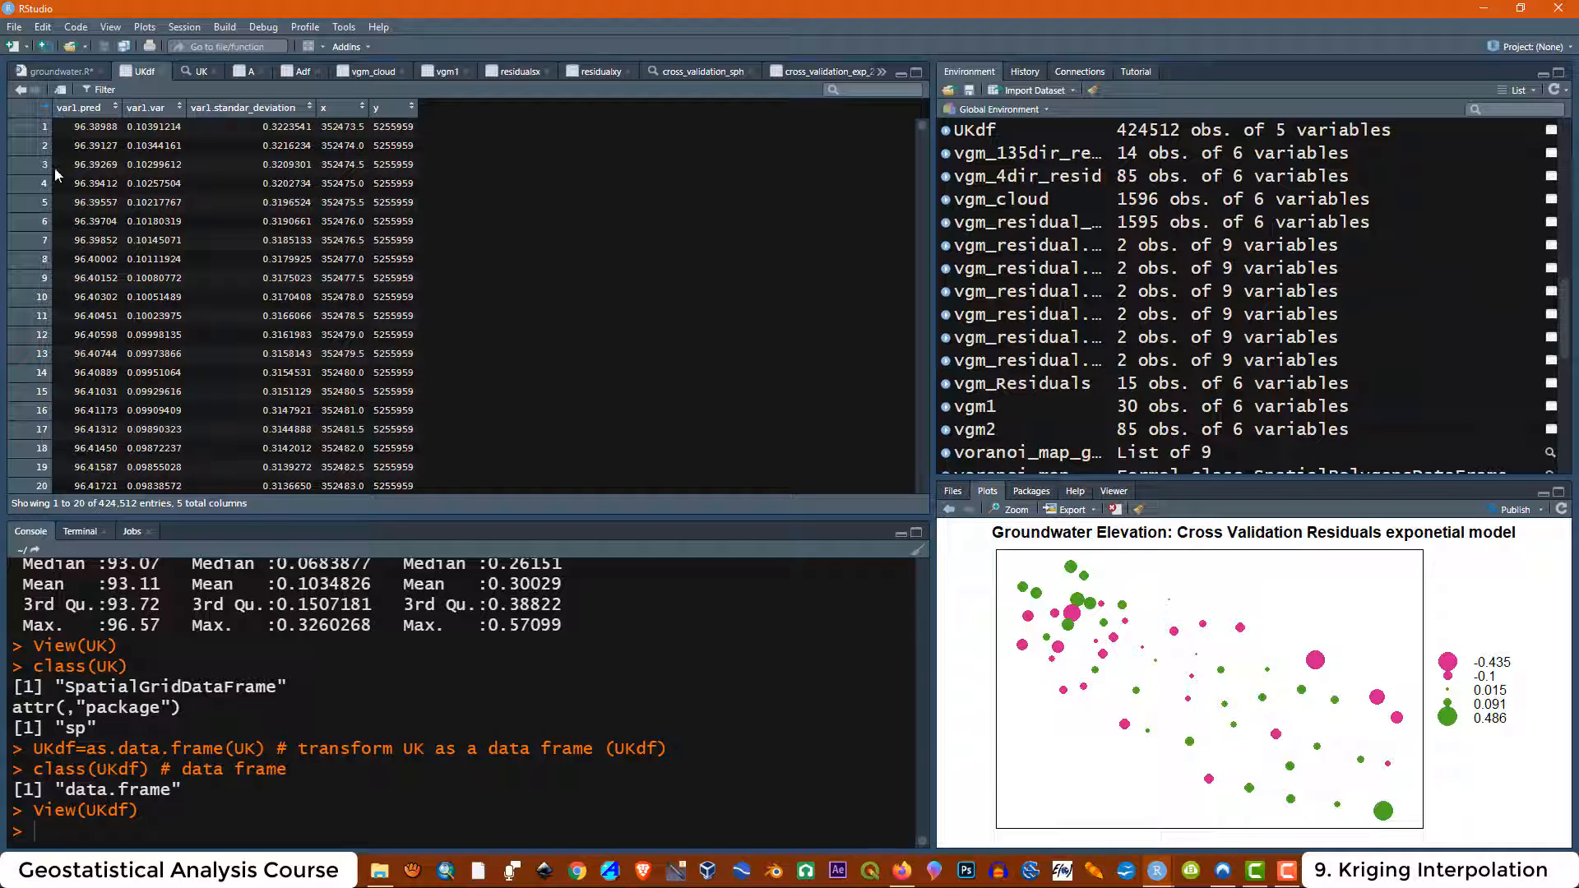
pyautogui.moveTo(921, 125); pyautogui.dragTo(920, 472)
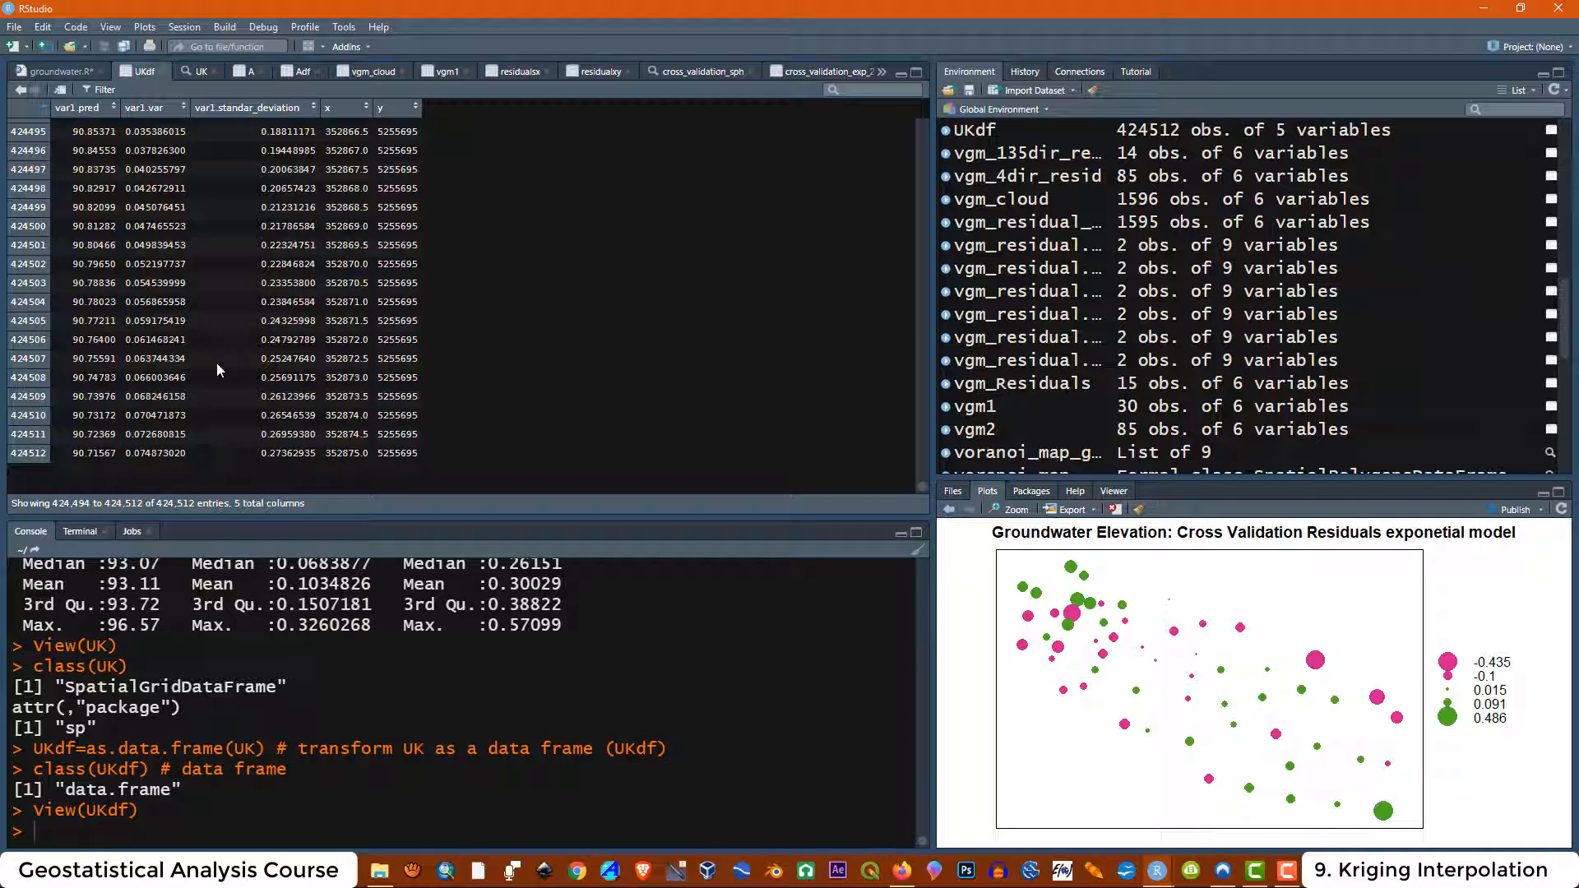
pyautogui.moveTo(921, 488); pyautogui.dragTo(918, 128)
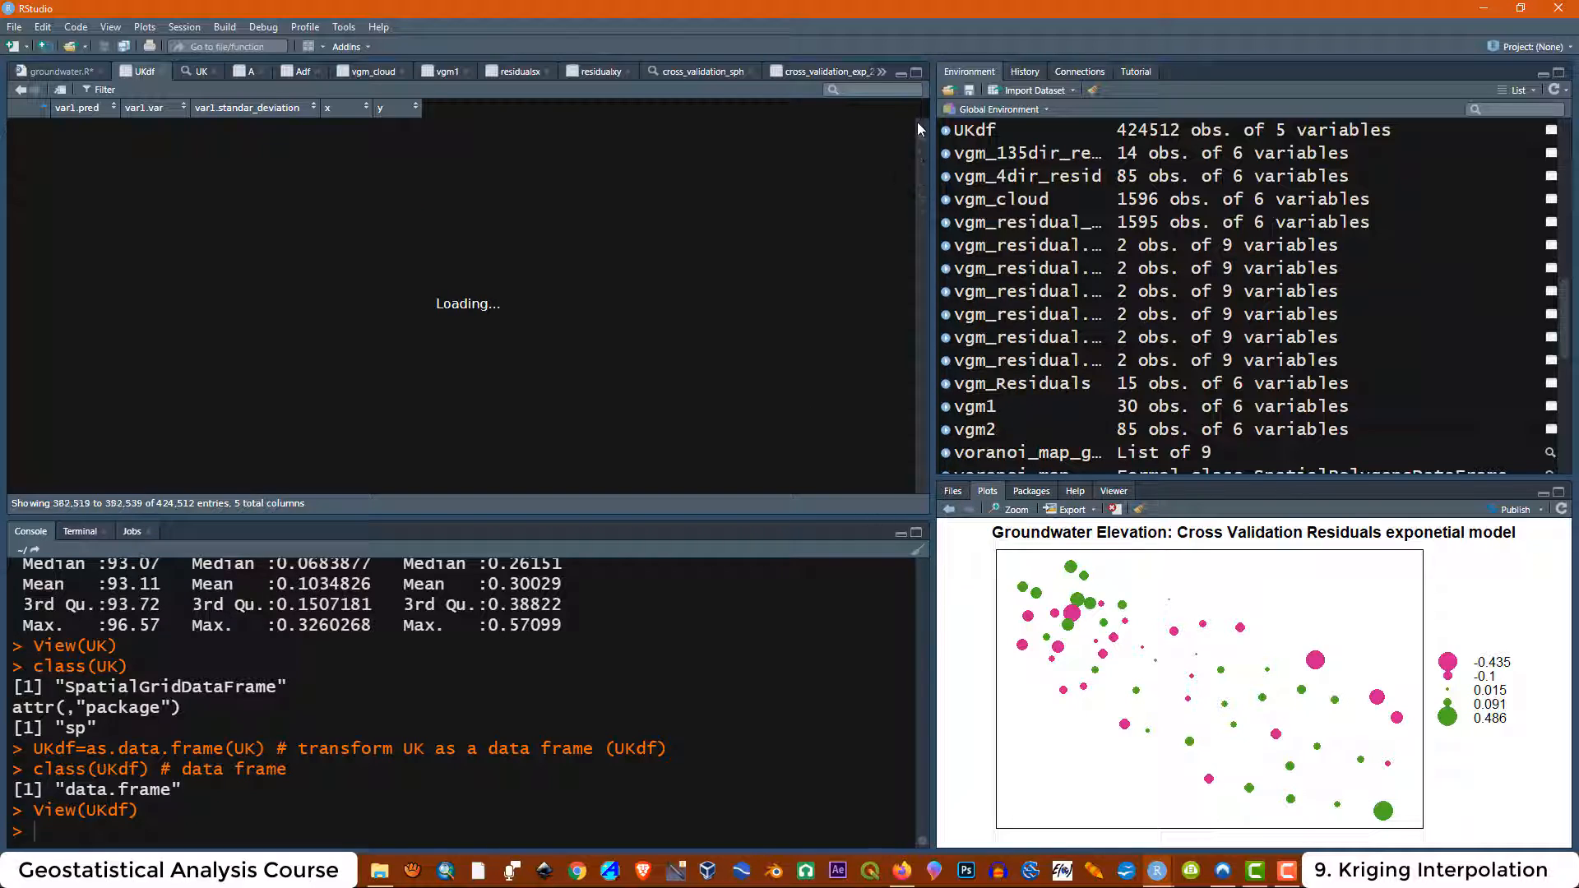
pyautogui.click(57, 72)
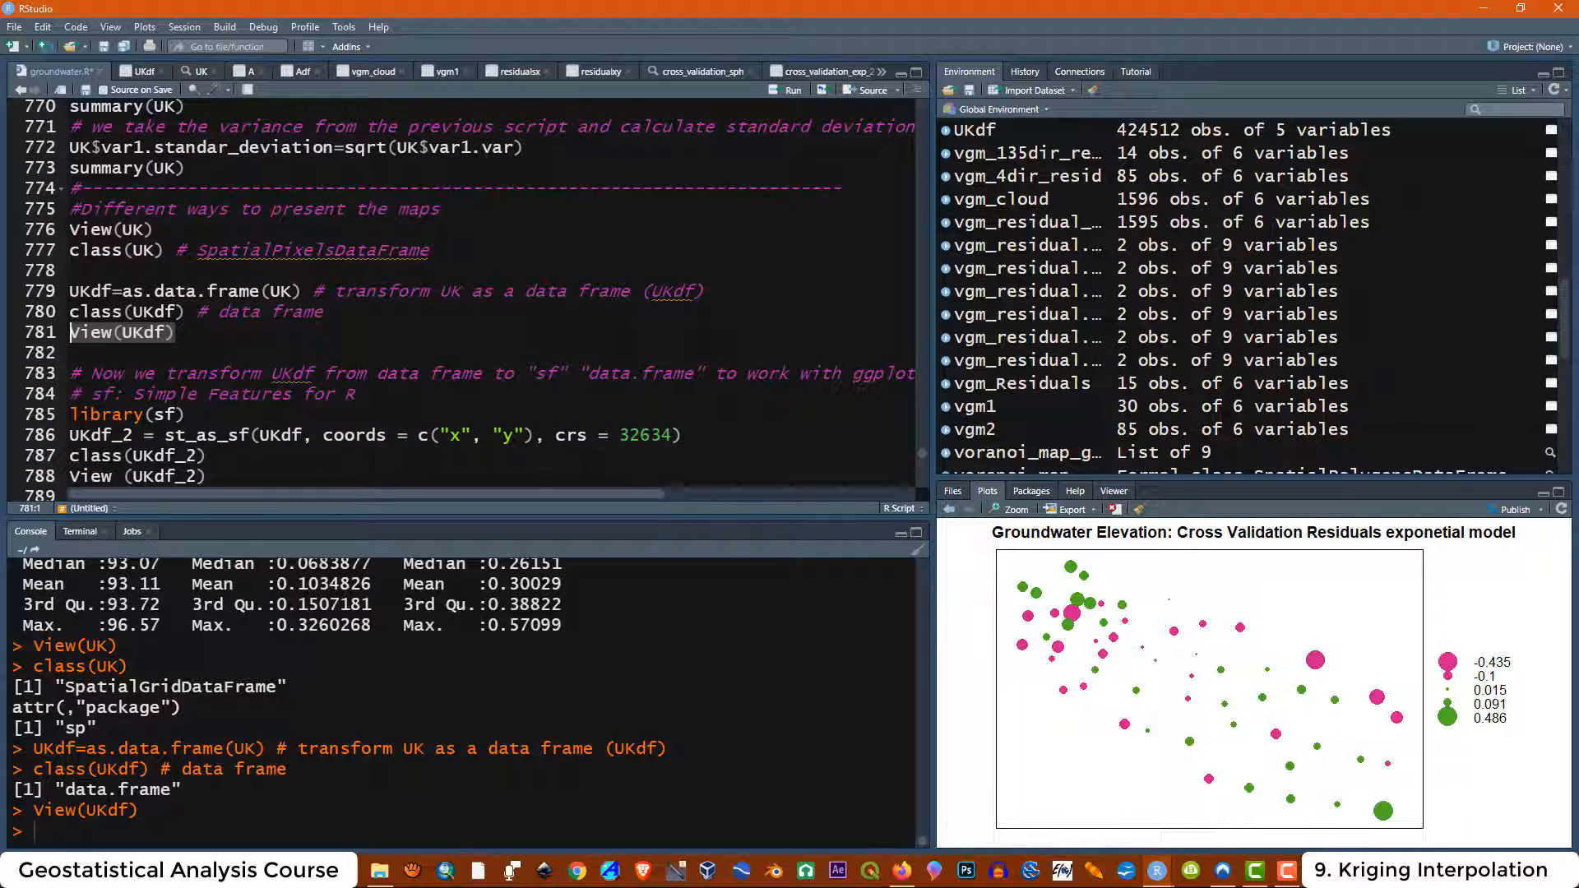
pyautogui.scroll(-1, 184, 339)
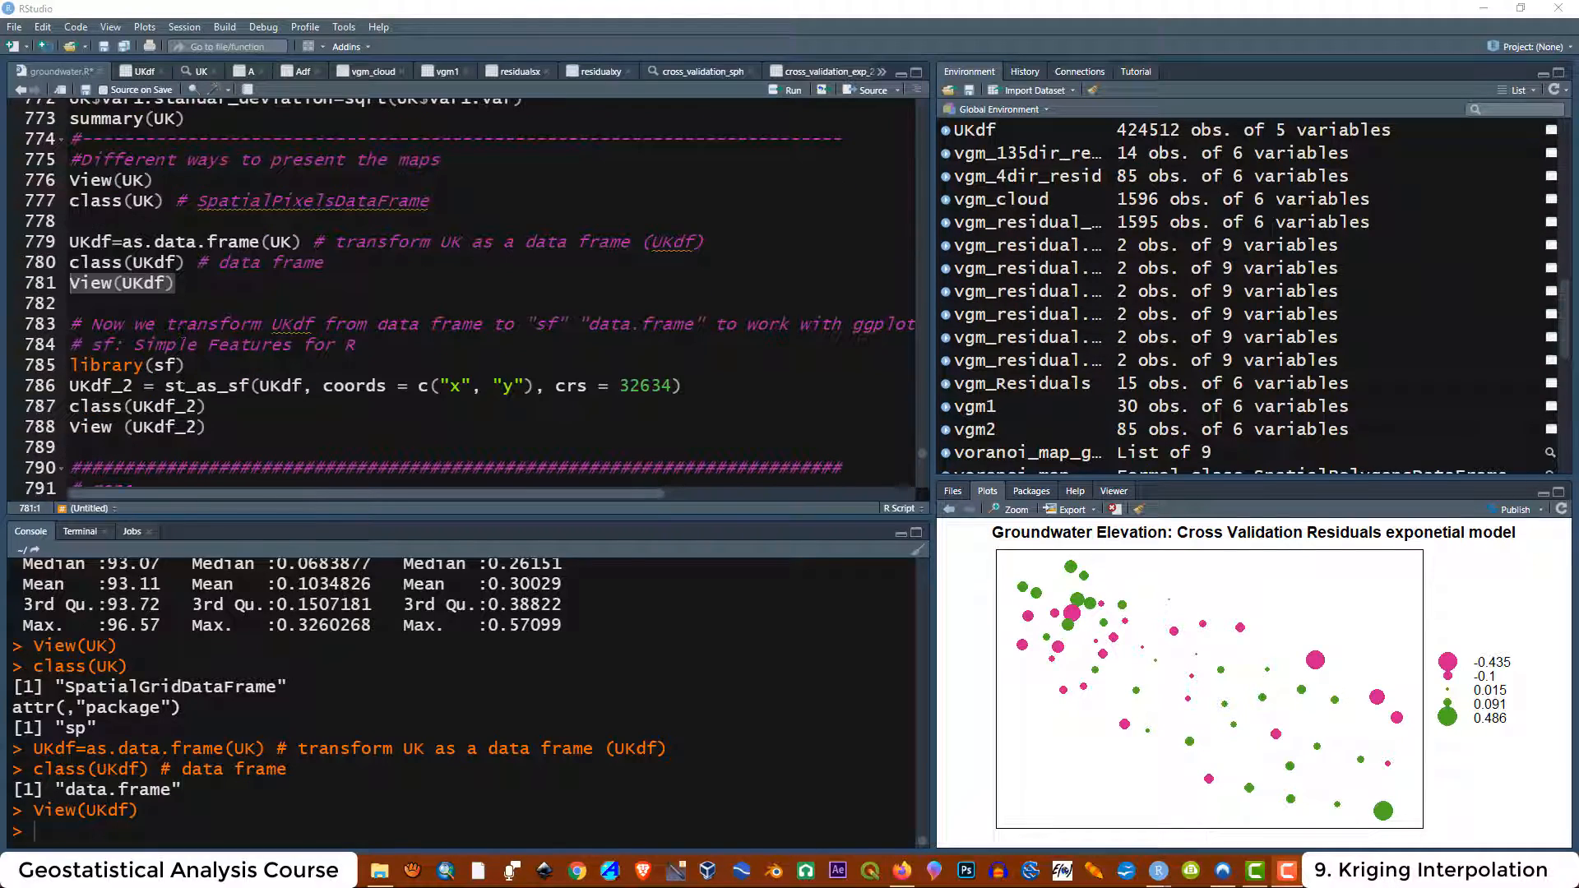
# Run the comment lines and library(sf) to load the sf package
pyautogui.click(314, 324)
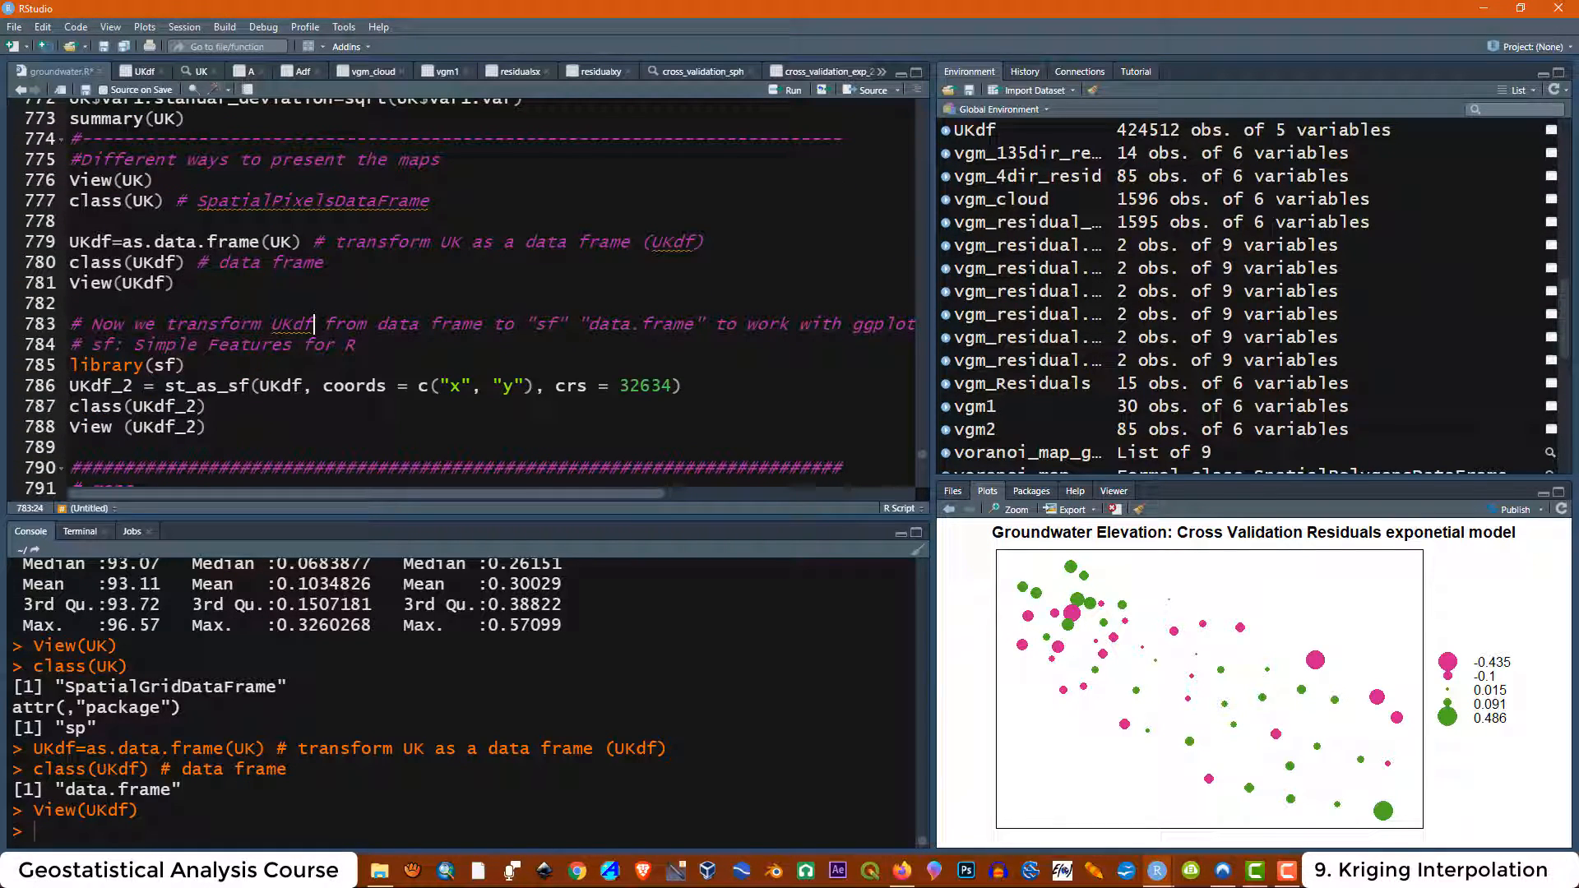
pyautogui.moveTo(313, 323); pyautogui.dragTo(272, 323)
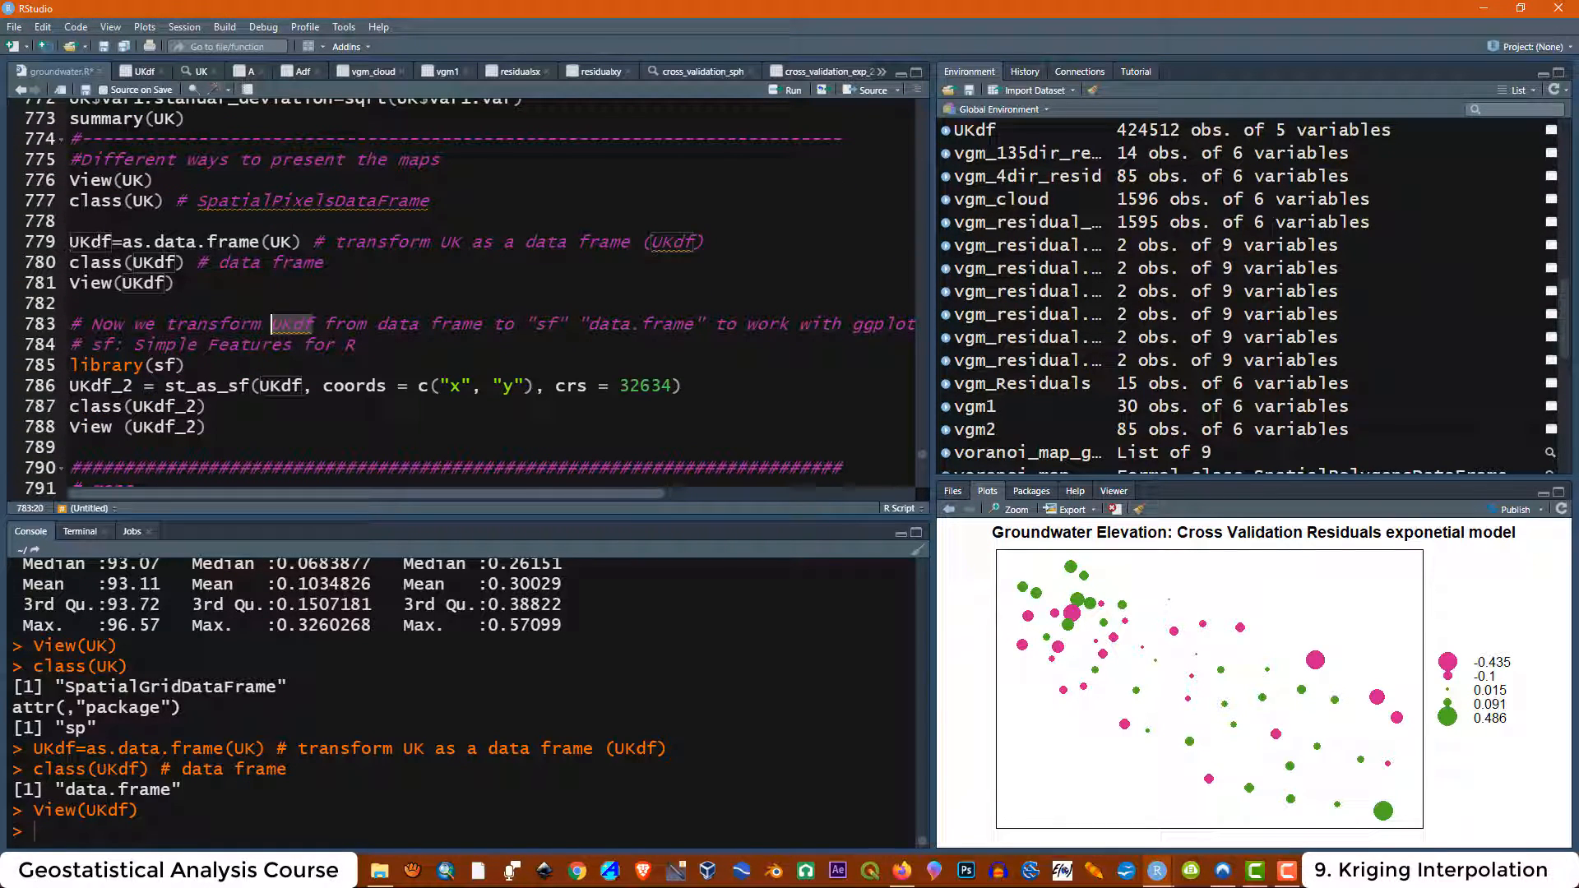
pyautogui.moveTo(116, 241); pyautogui.dragTo(71, 242)
pyautogui.click(366, 323)
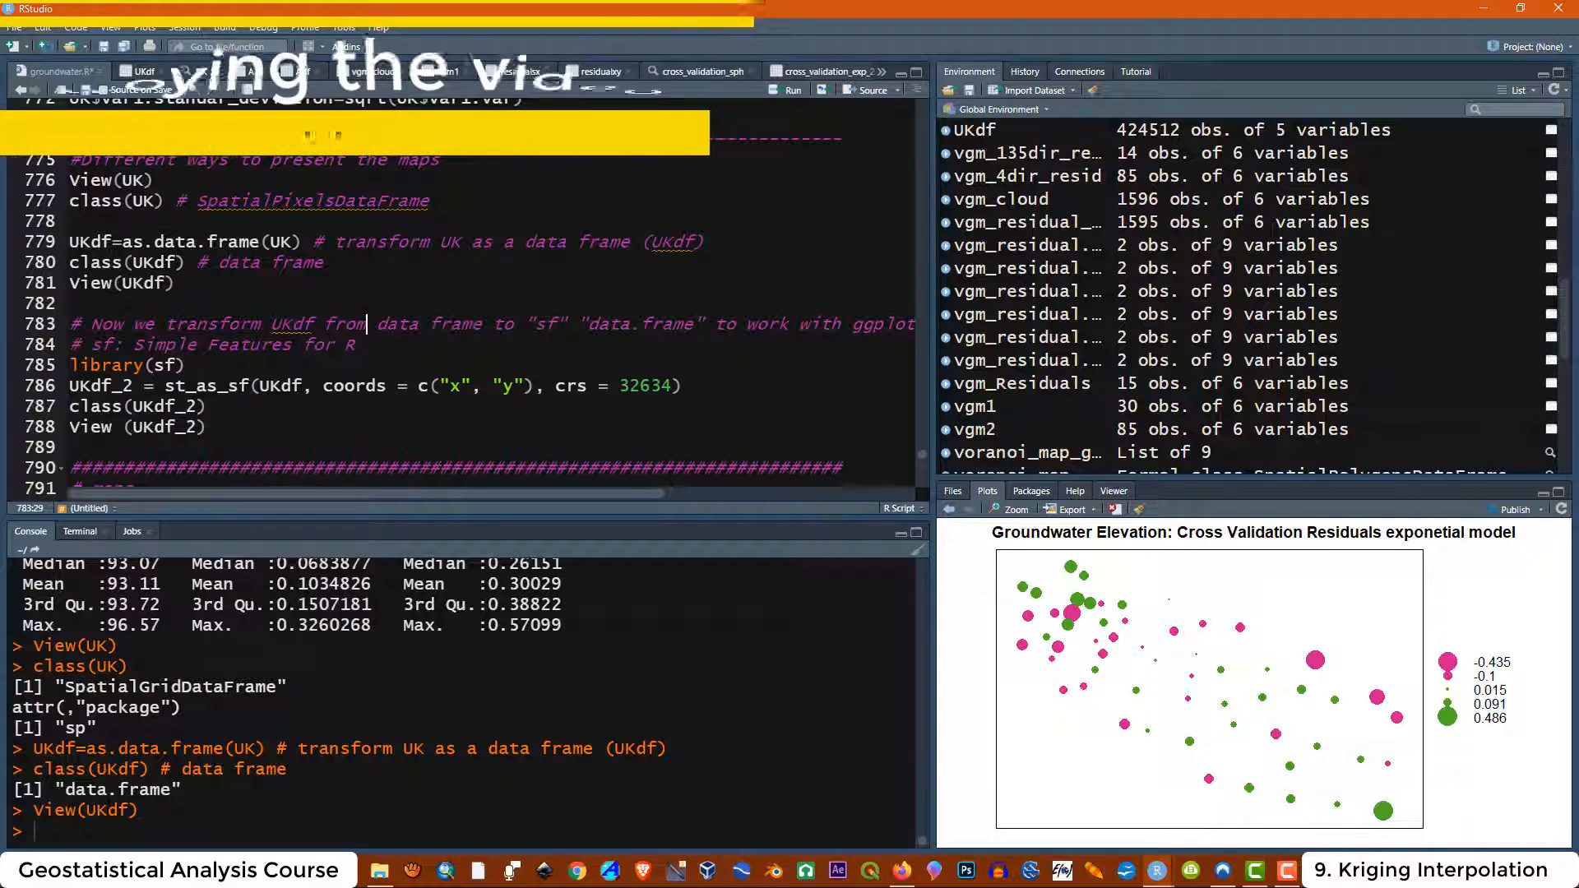
pyautogui.doubleClick(873, 323)
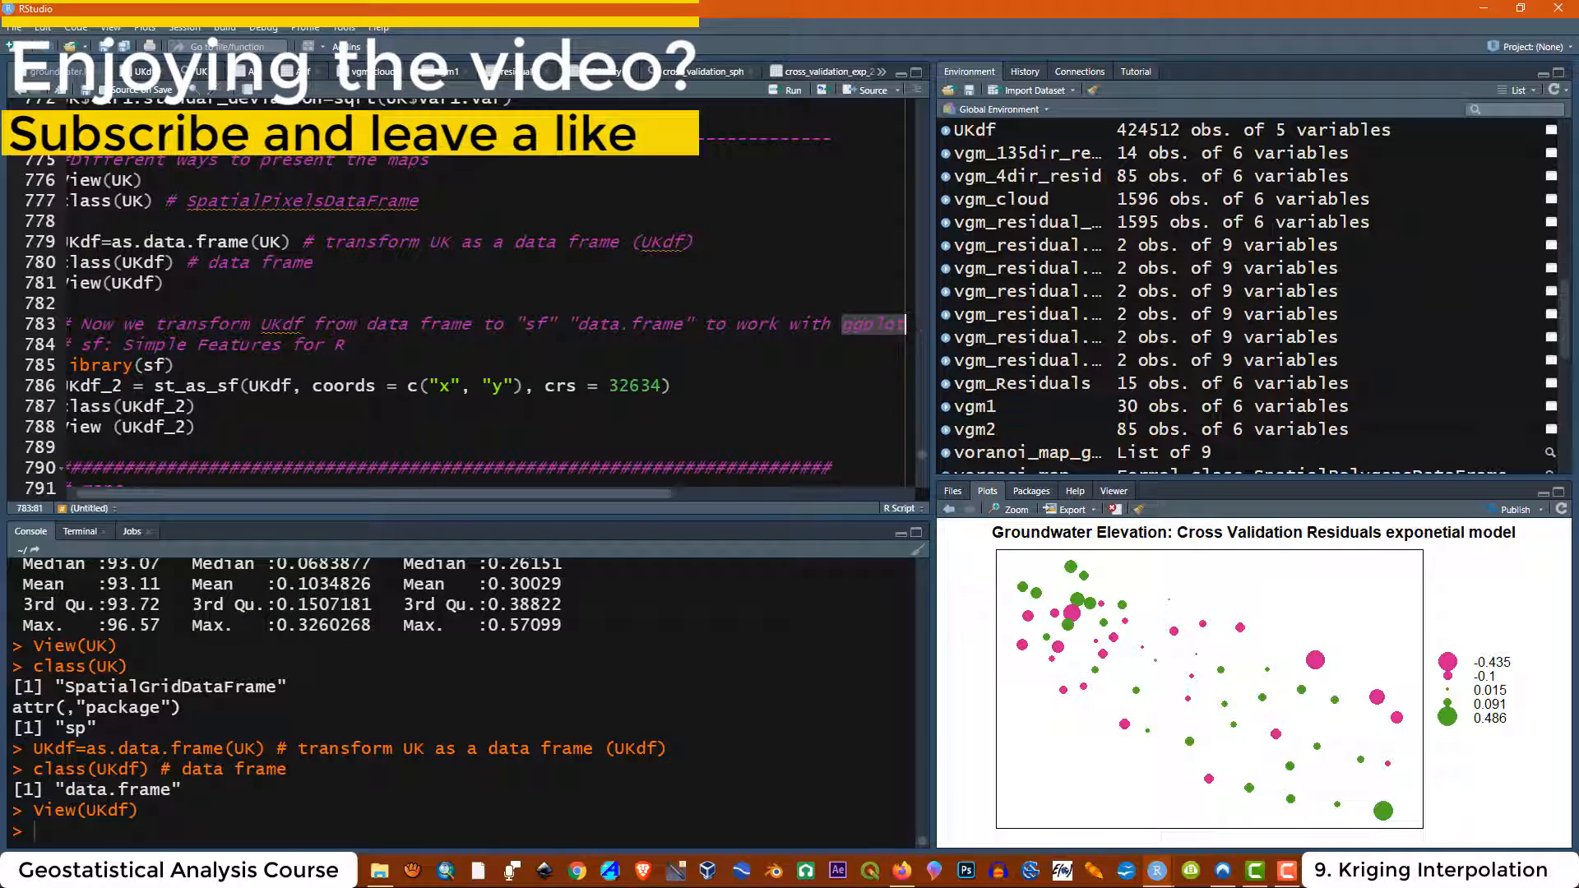
pyautogui.moveTo(511, 498); pyautogui.dragTo(392, 502)
pyautogui.click(362, 345)
pyautogui.scroll(-1, 362, 344)
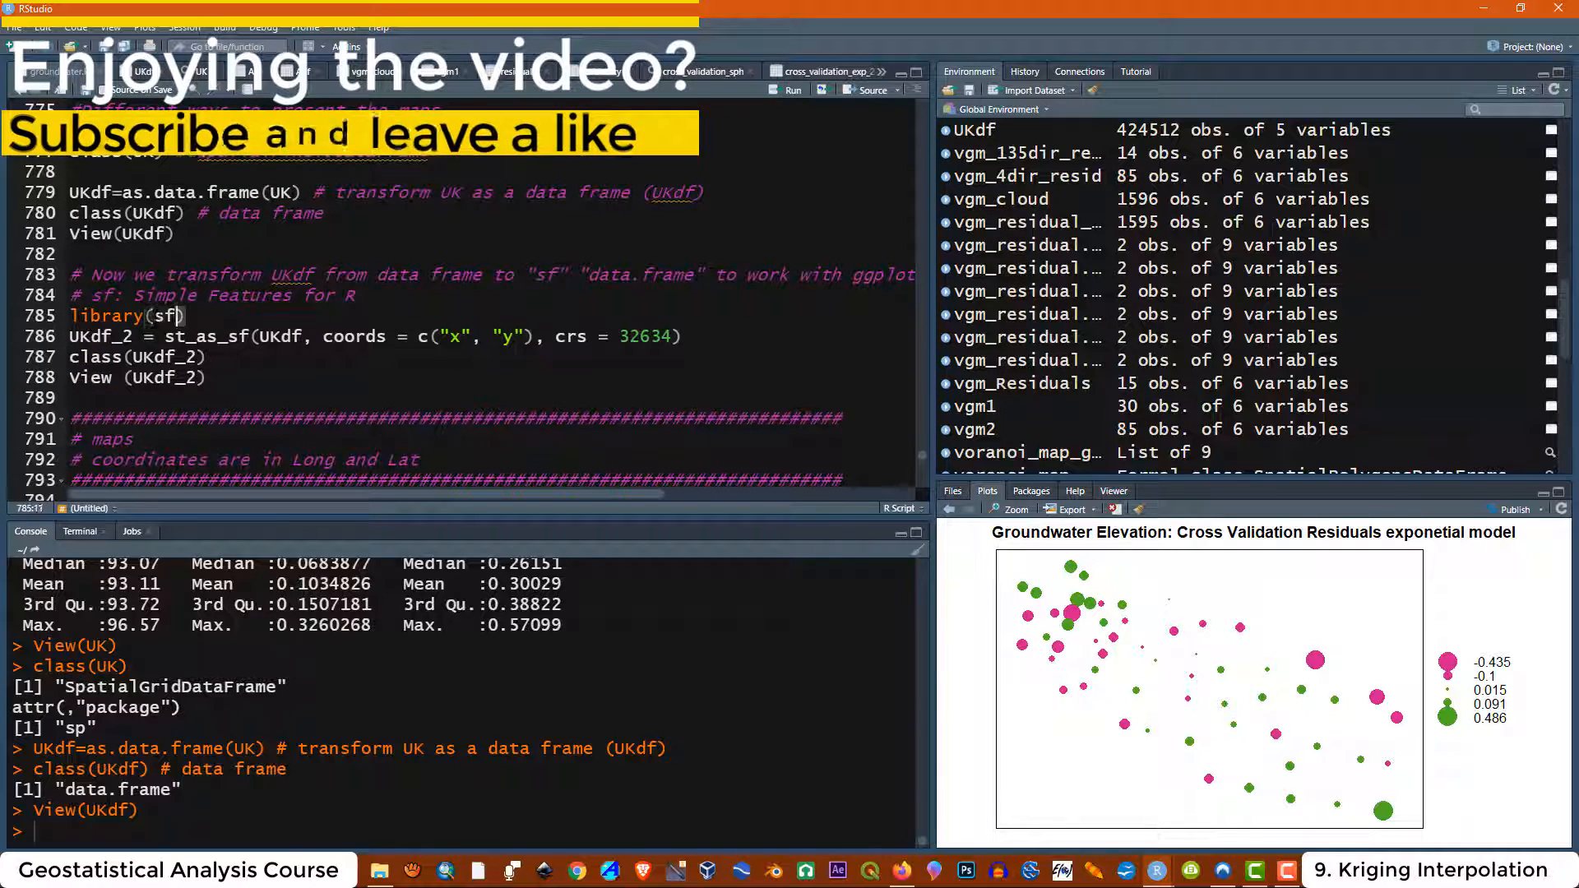
pyautogui.moveTo(186, 316); pyautogui.dragTo(71, 275)
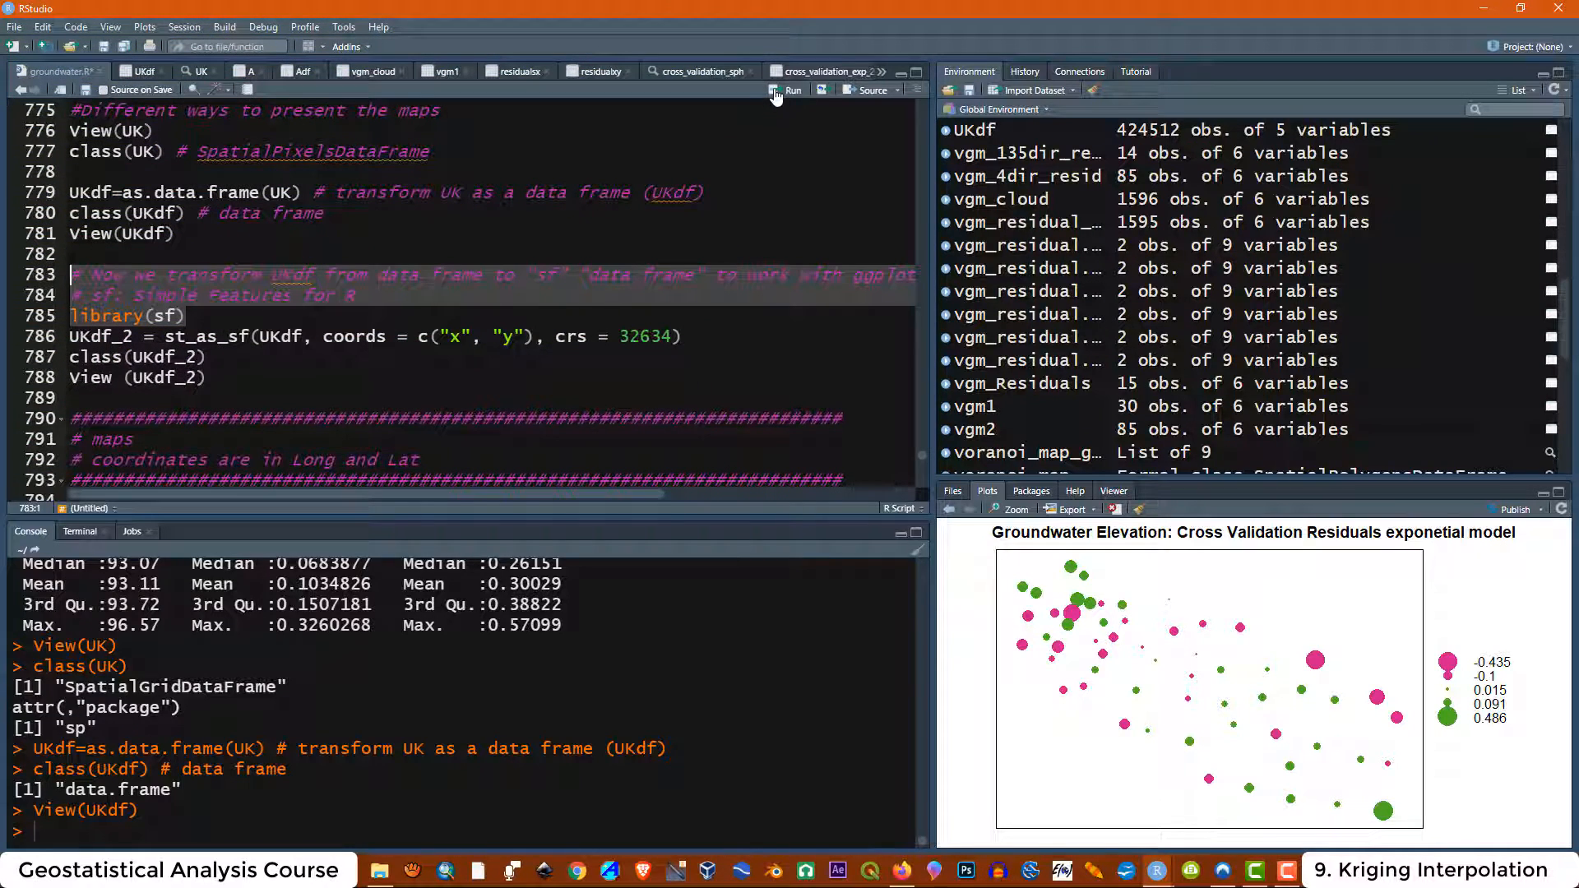
pyautogui.click(781, 90)
# Examine the st_as_sf line's arguments and the x and y columns of UKdf in the data viewer
pyautogui.click(304, 336)
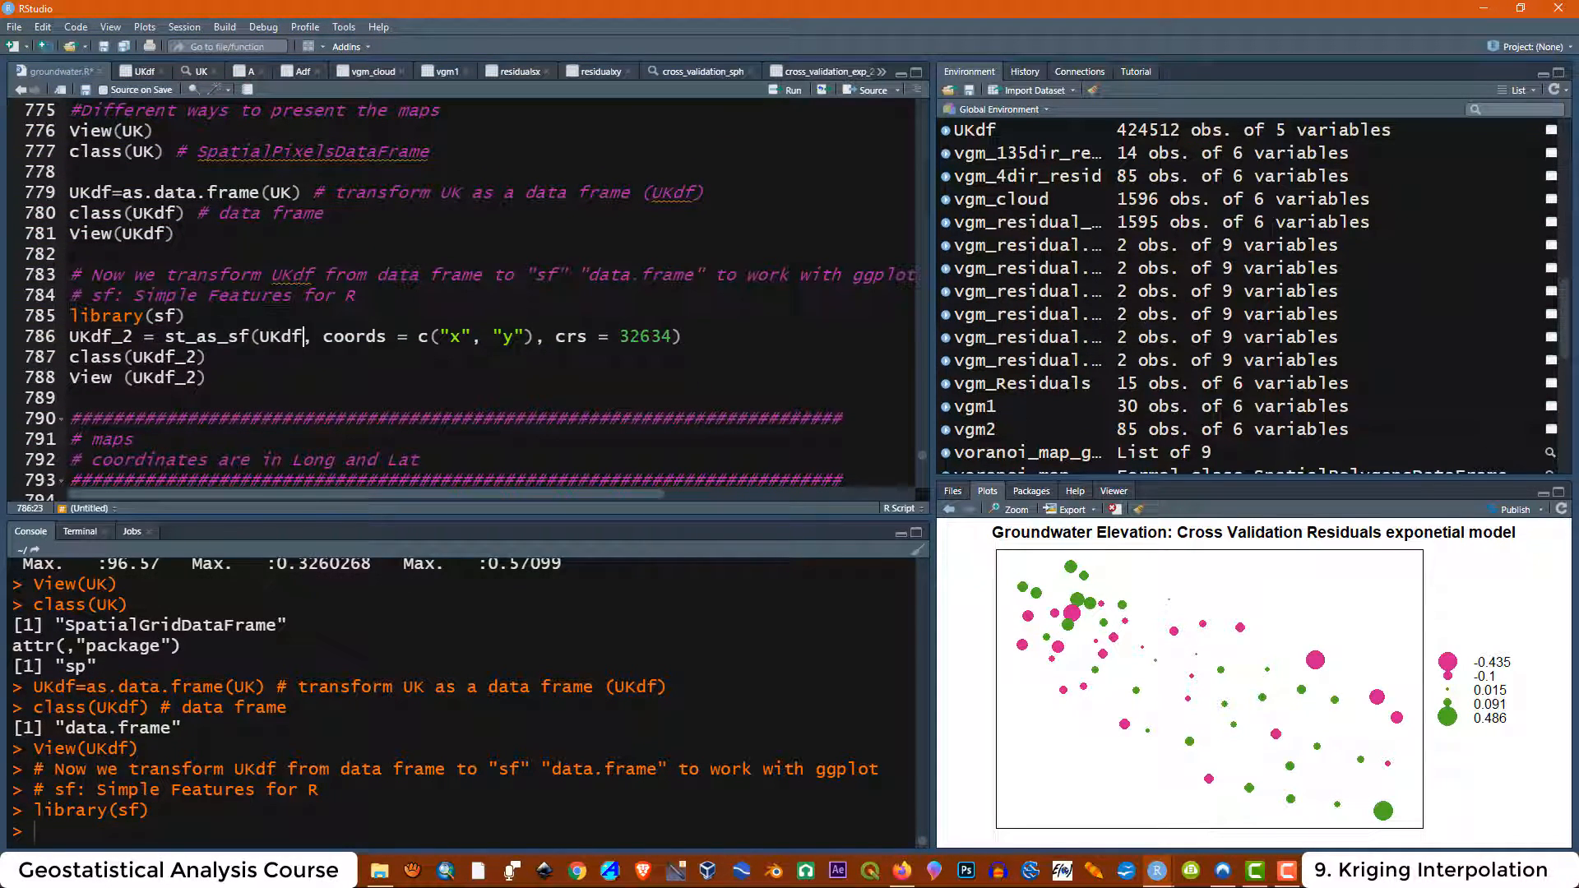
pyautogui.moveTo(69, 336); pyautogui.dragTo(683, 336)
pyautogui.click(208, 378)
pyautogui.moveTo(134, 336); pyautogui.dragTo(241, 337)
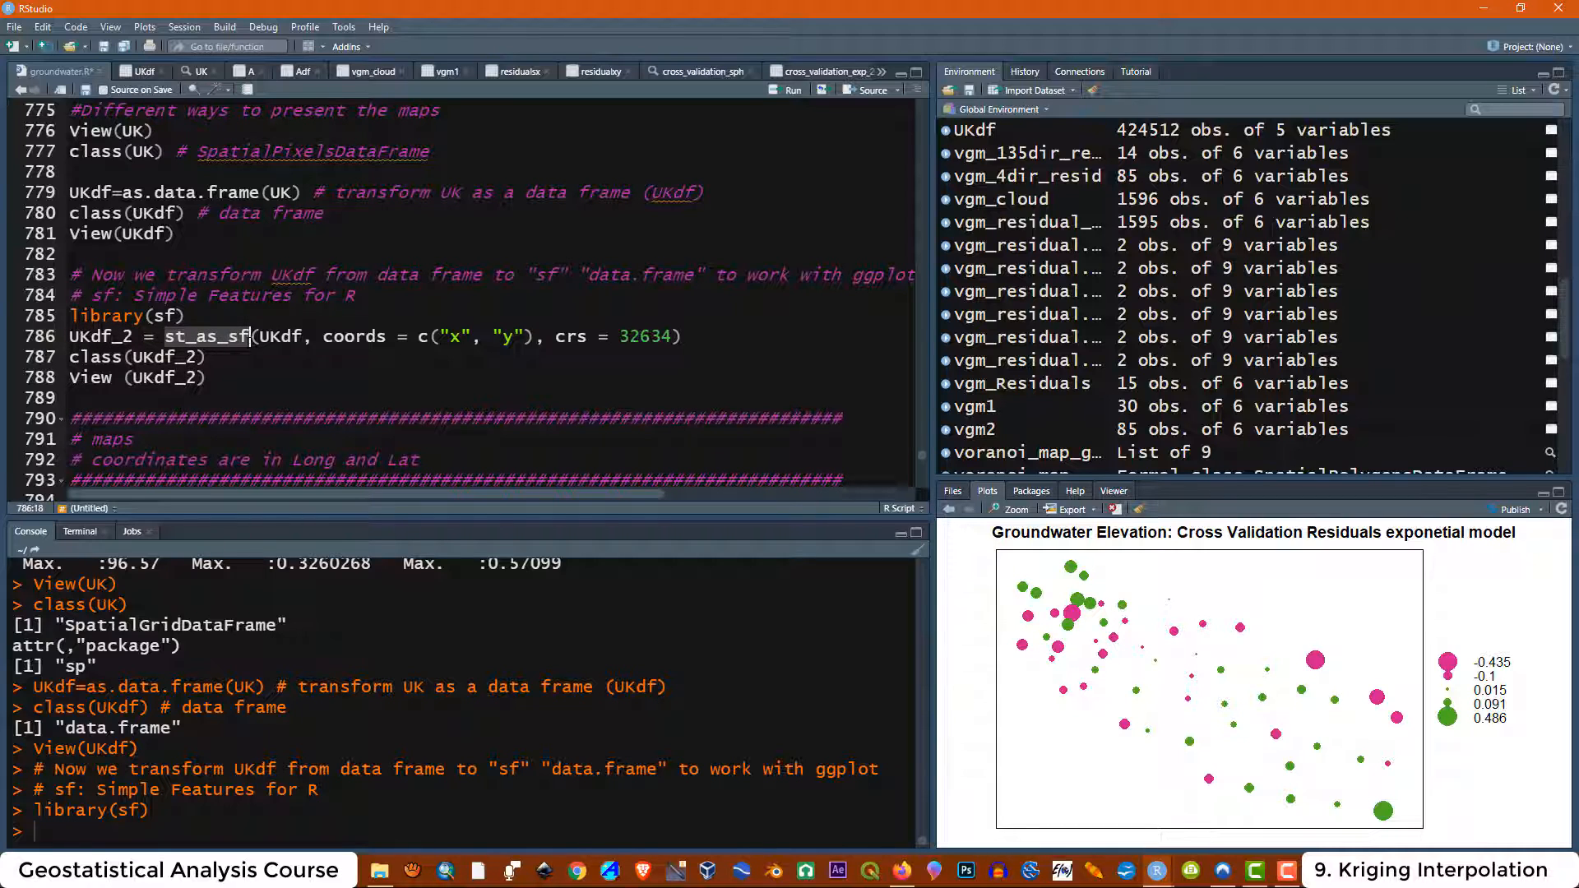
pyautogui.click(209, 357)
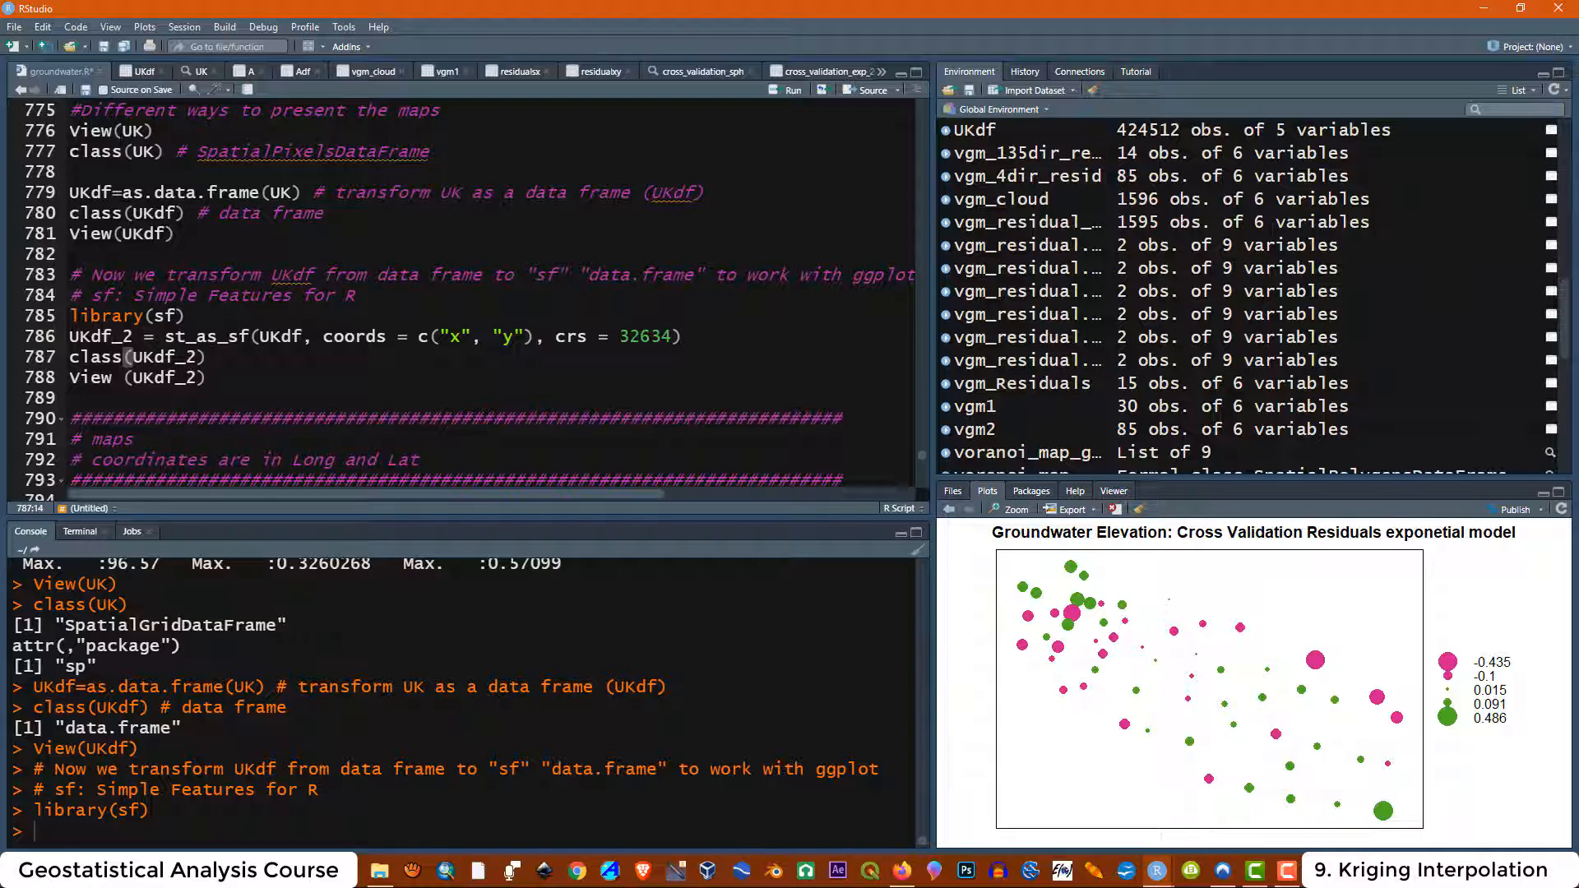
pyautogui.moveTo(176, 214); pyautogui.dragTo(134, 213)
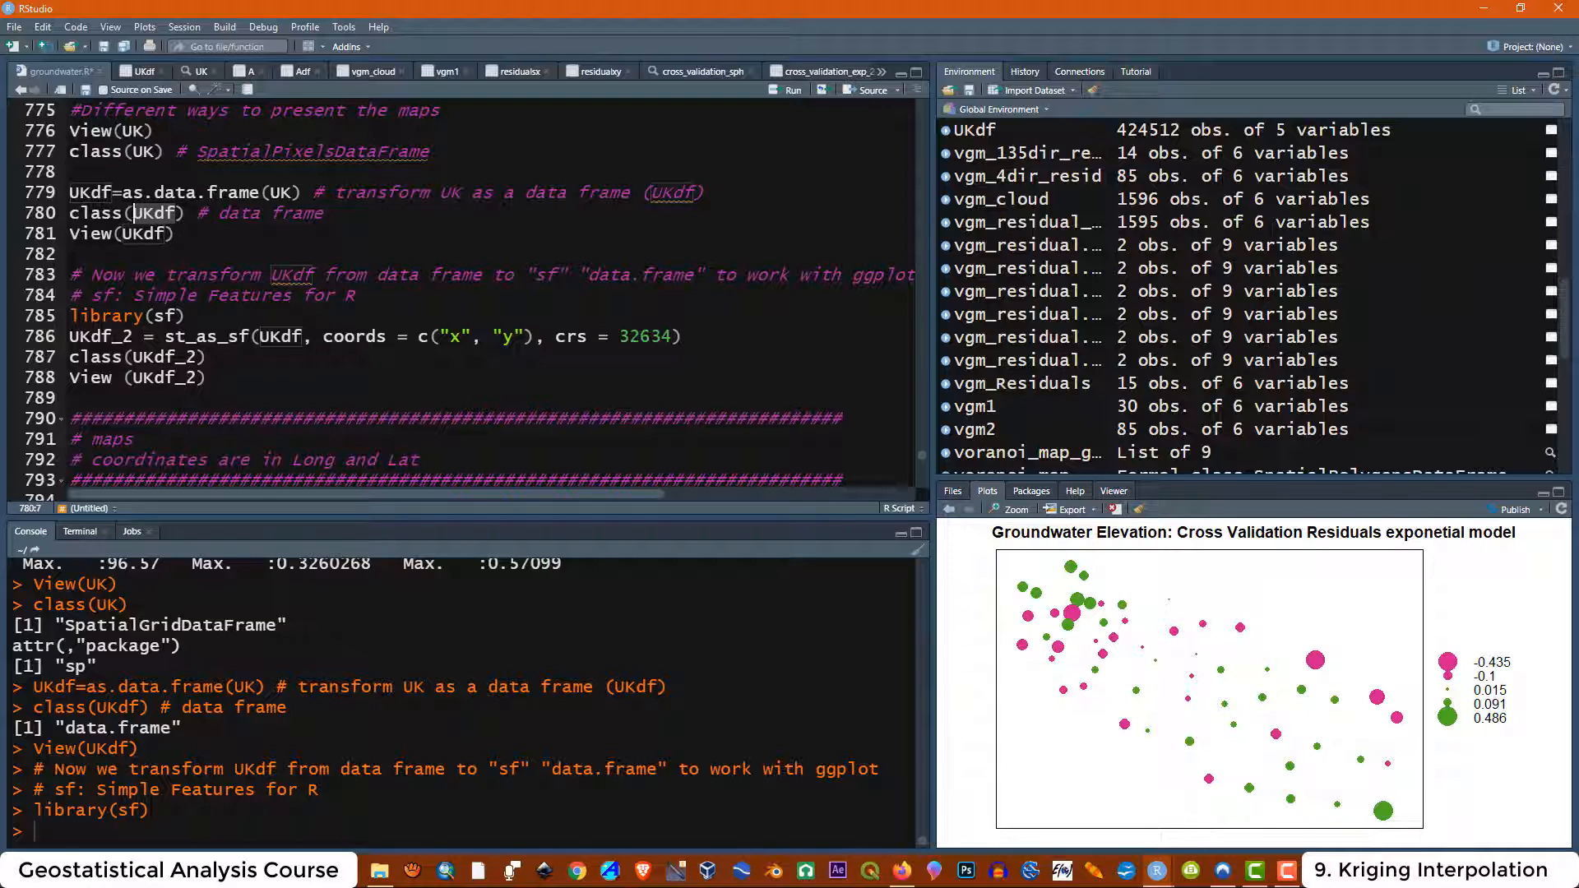
pyautogui.moveTo(306, 336); pyautogui.dragTo(165, 337)
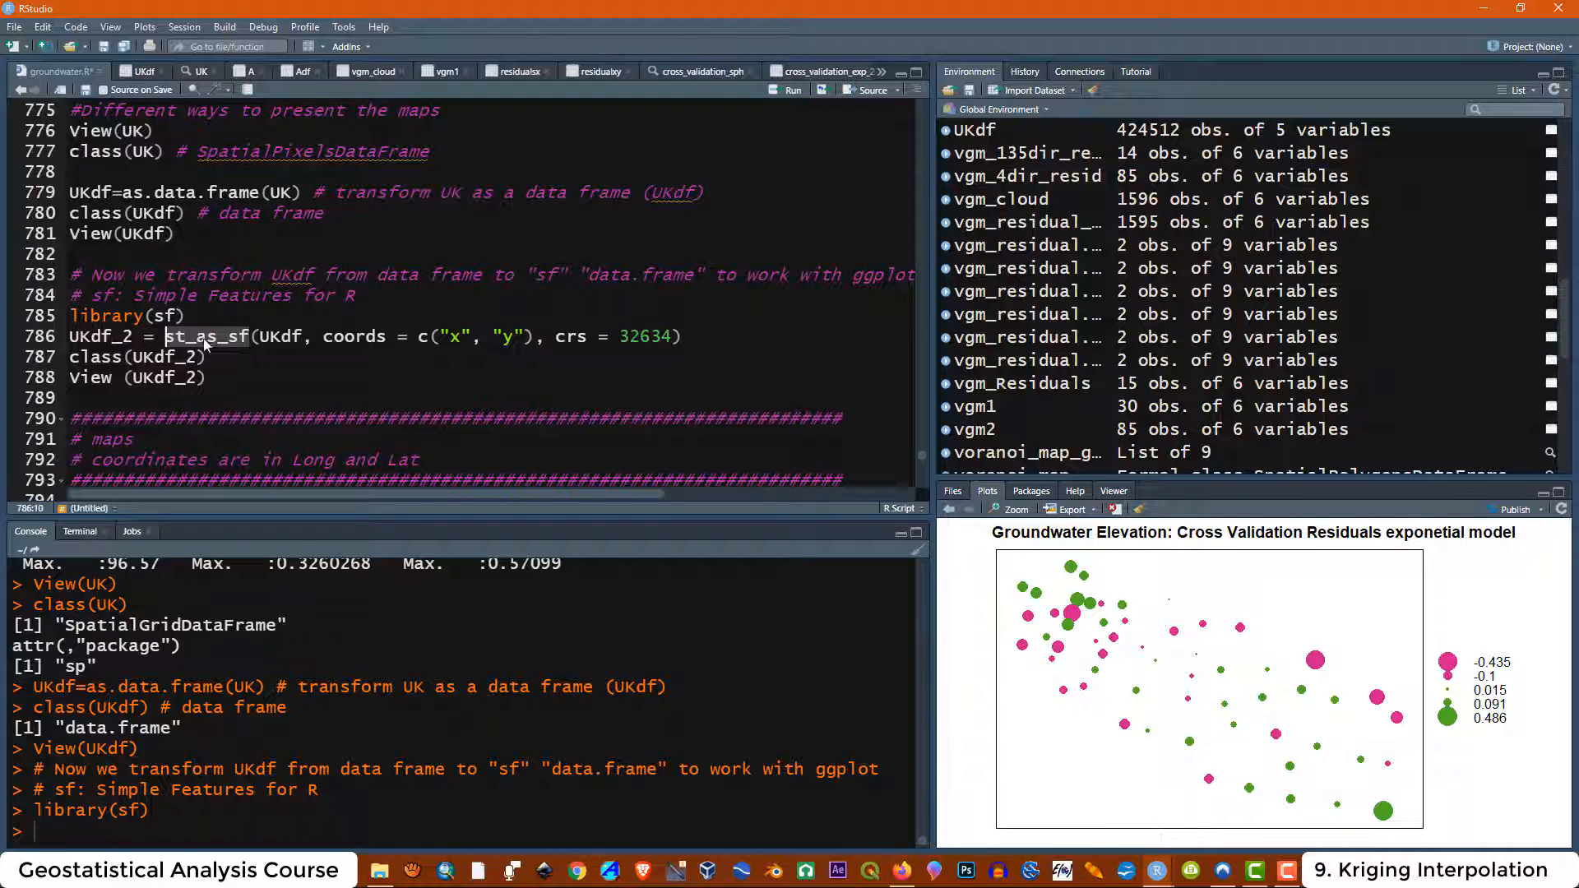
pyautogui.click(210, 357)
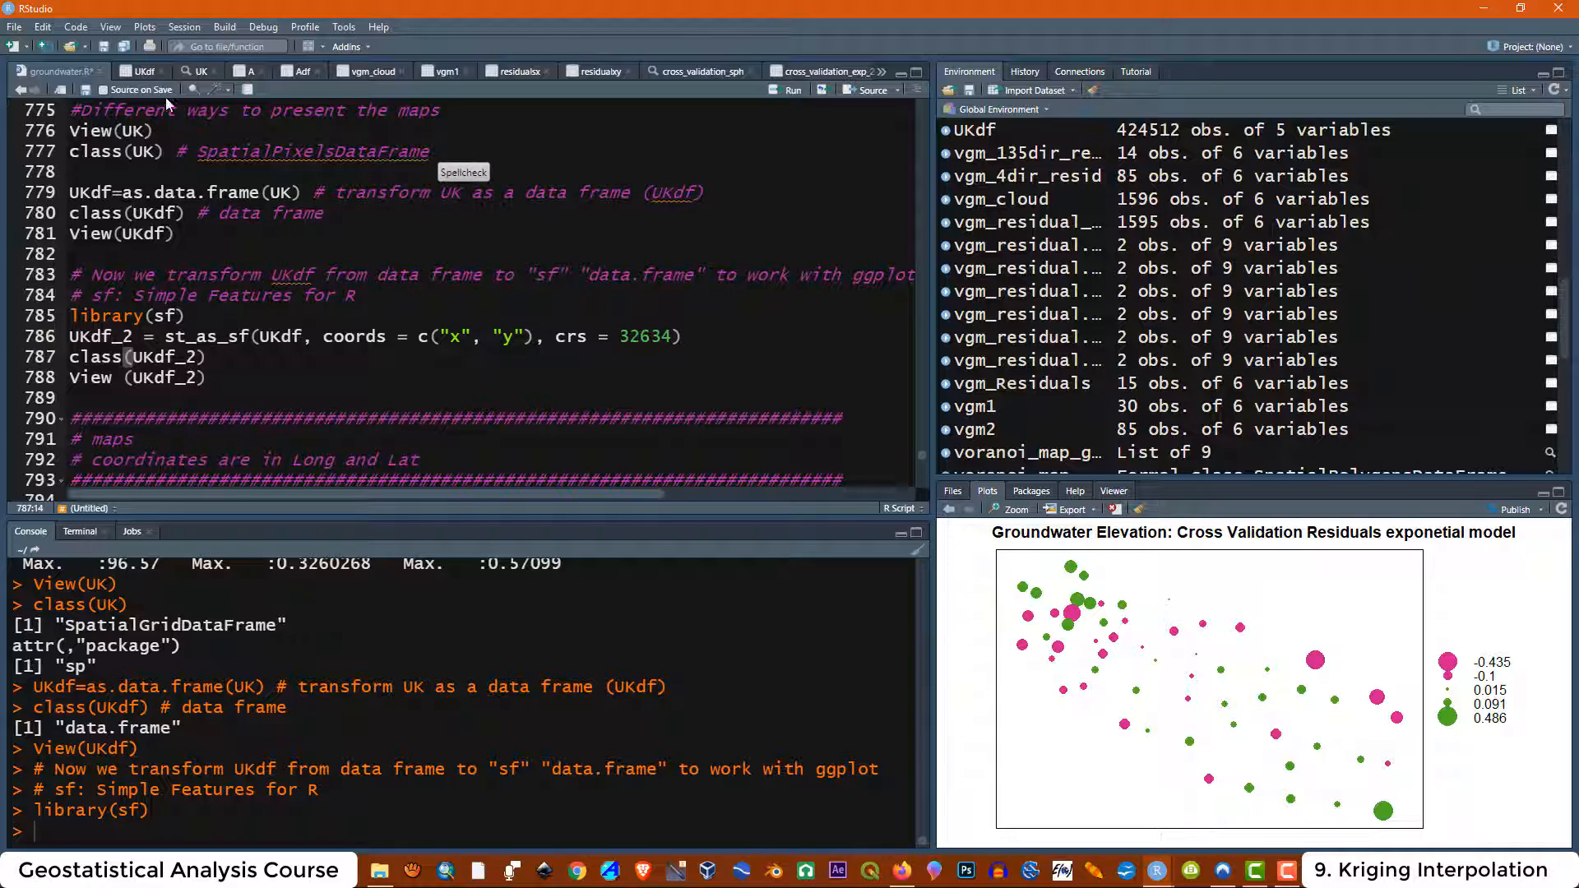
pyautogui.click(143, 71)
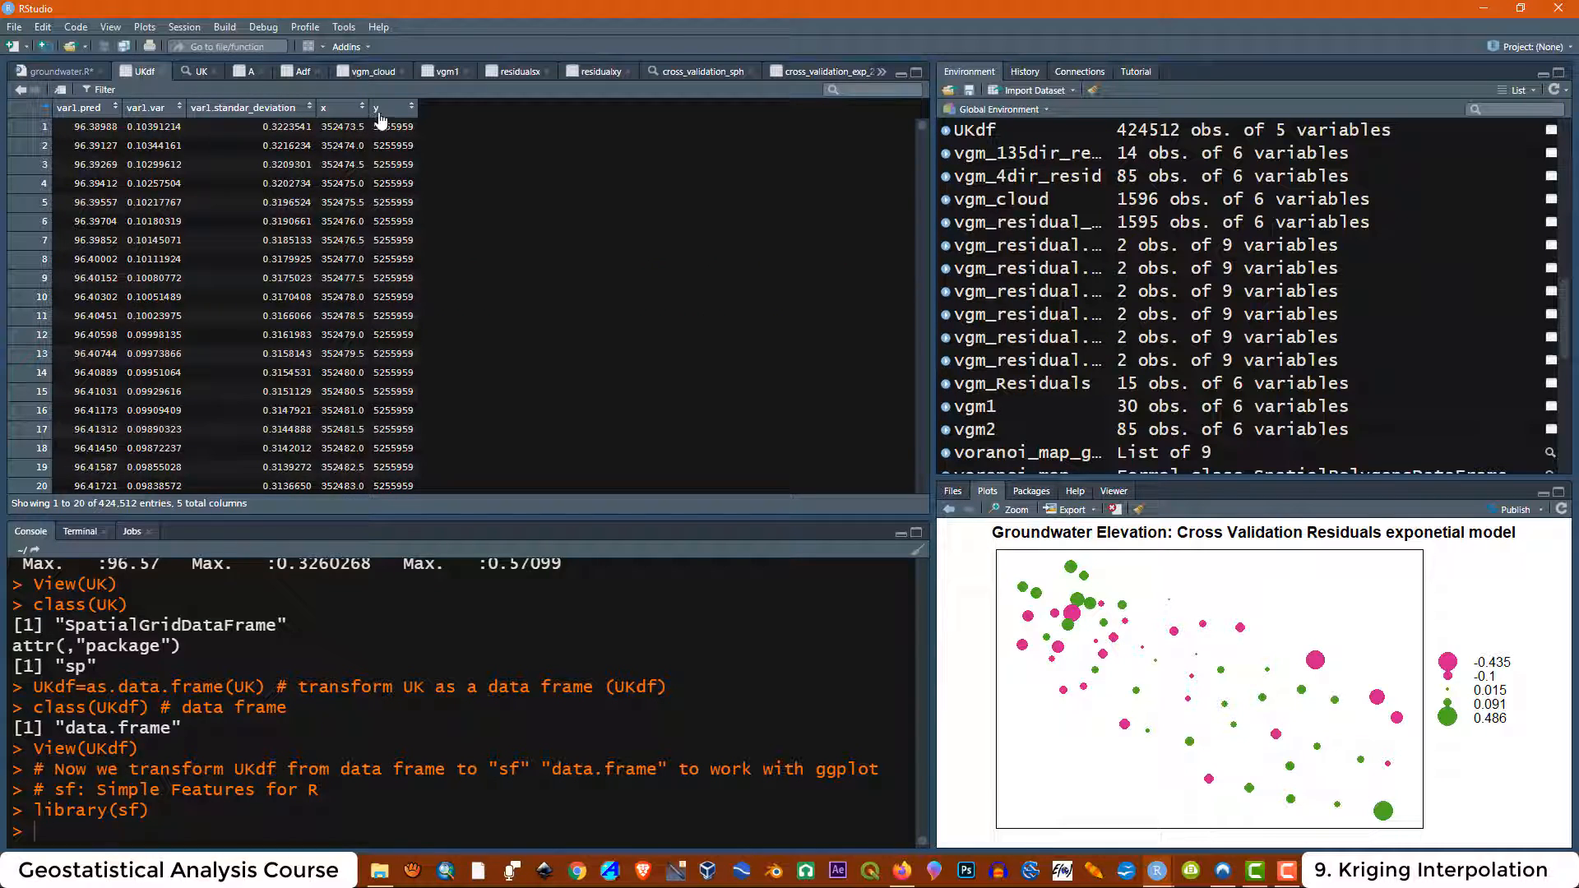
pyautogui.click(61, 71)
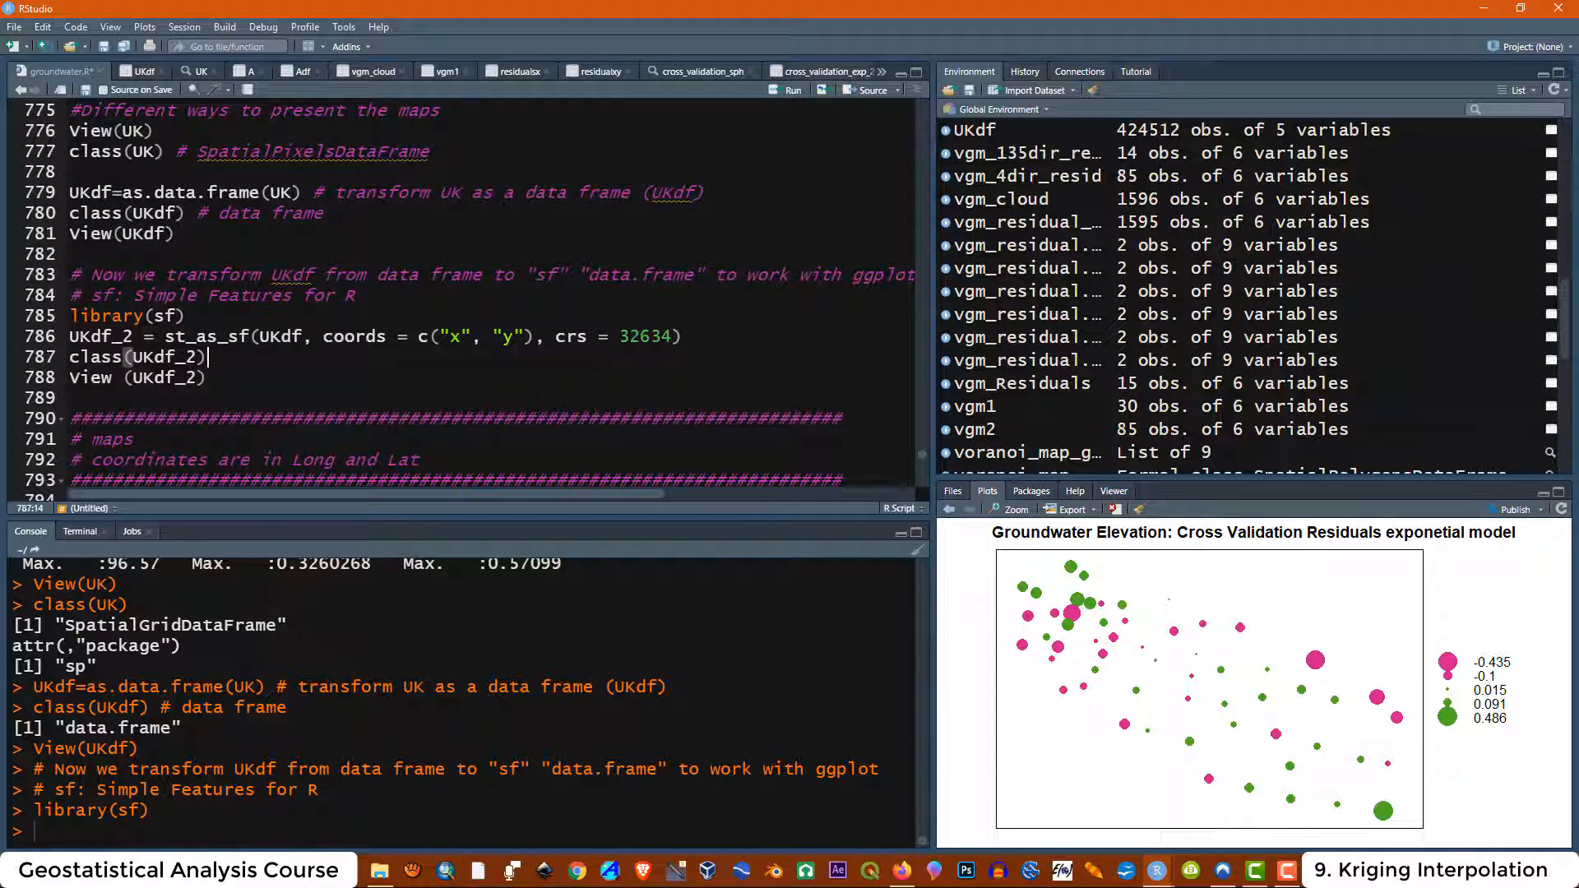
# Run the st_as_sf line converting UKdf into UKdf_2 with coords x and y and crs 32634
pyautogui.moveTo(557, 336); pyautogui.dragTo(619, 337)
pyautogui.press('Down')
pyautogui.press('Down')
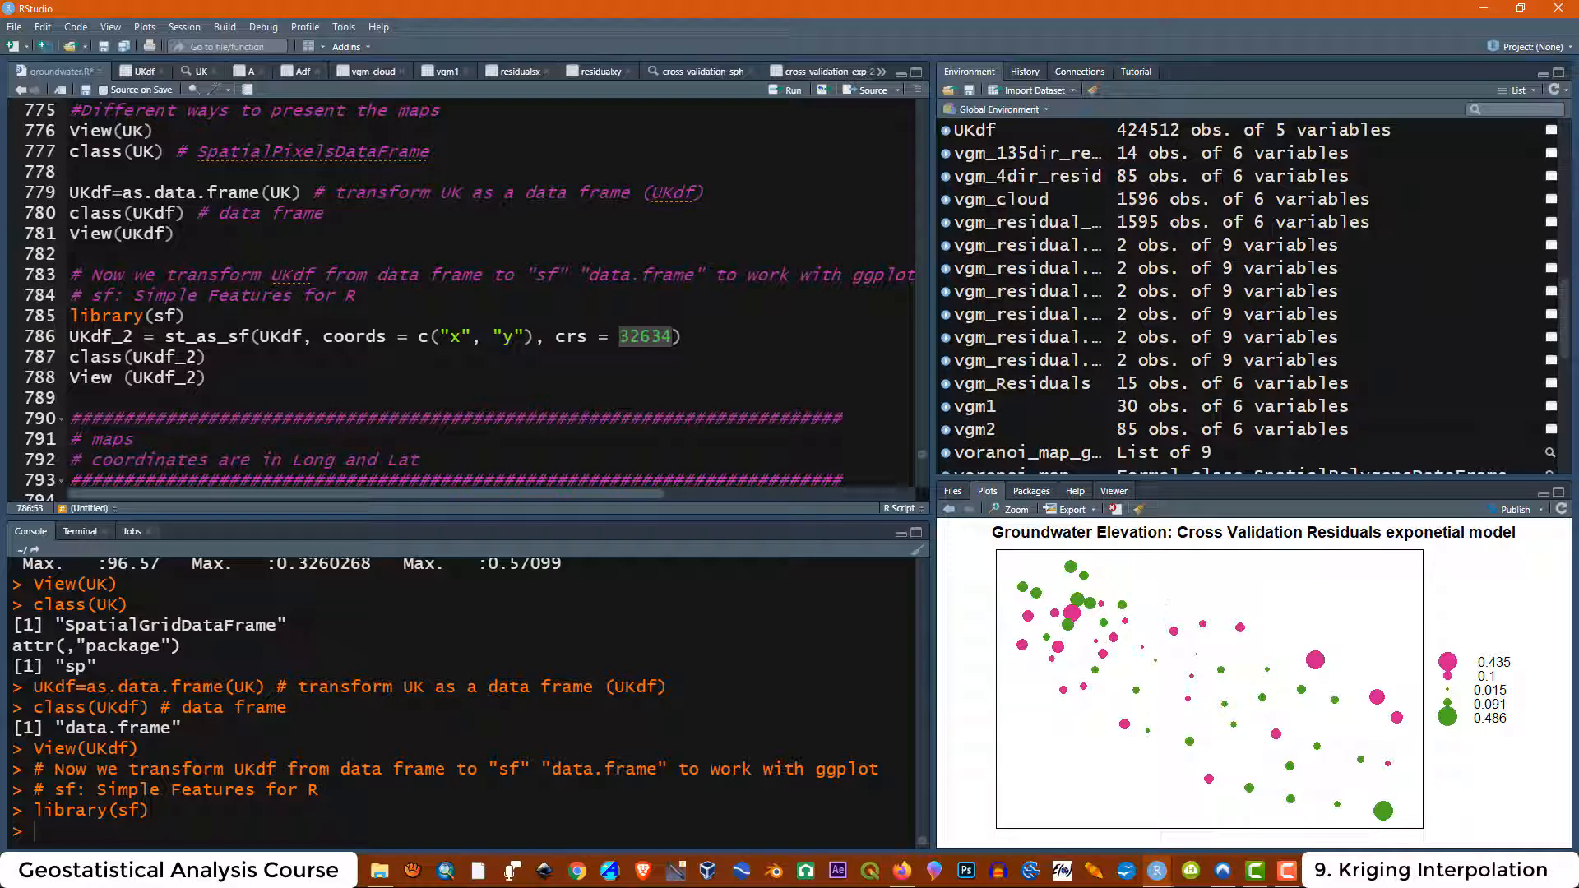
pyautogui.moveTo(681, 337); pyautogui.dragTo(69, 337)
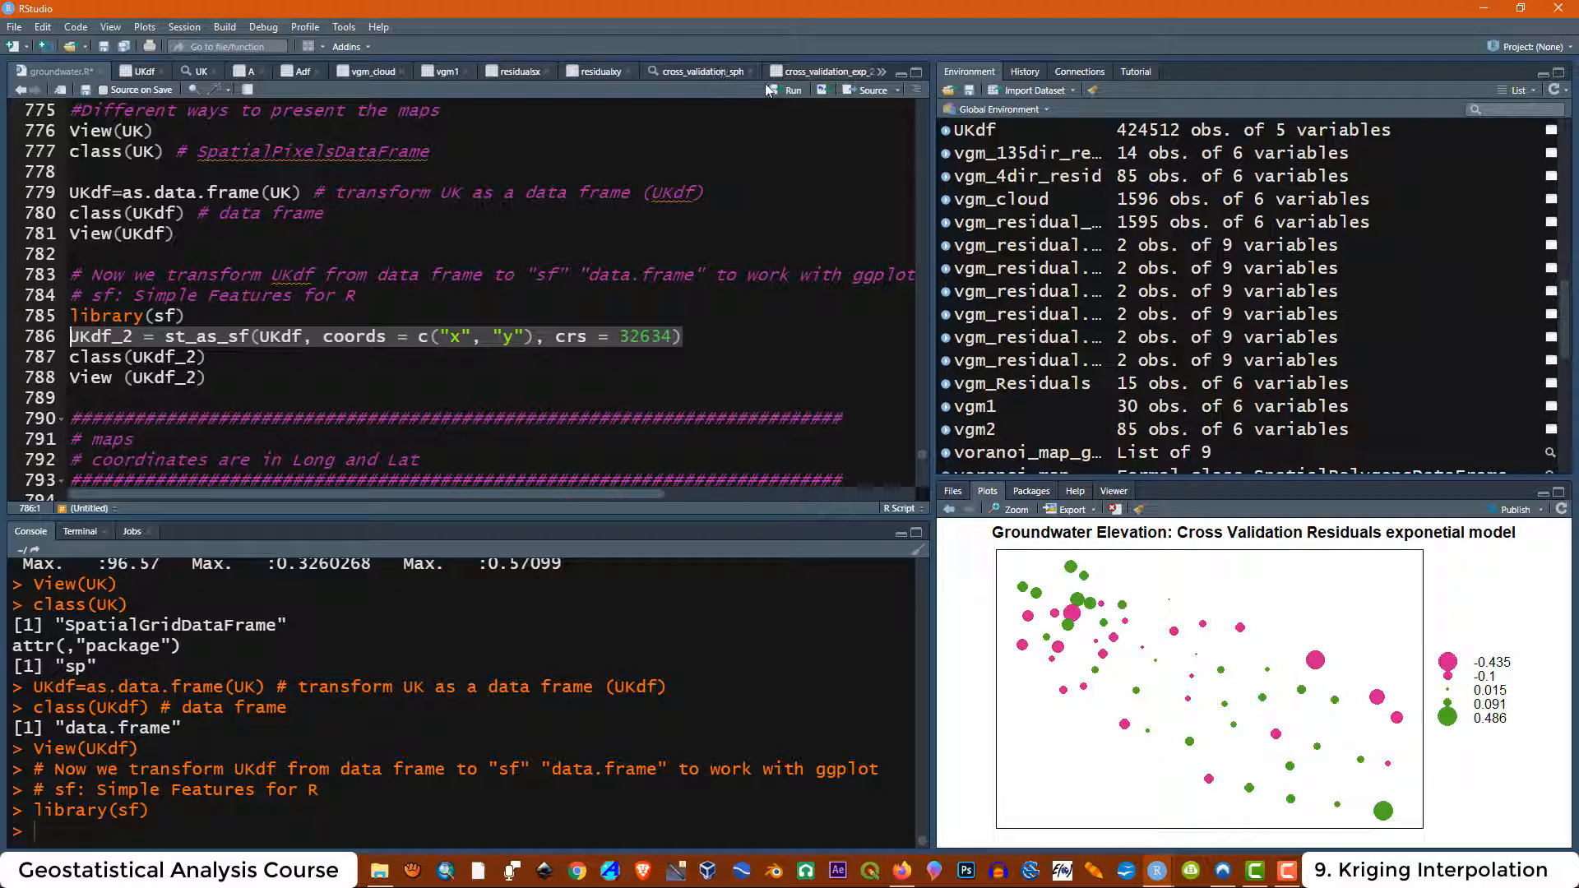
pyautogui.click(776, 89)
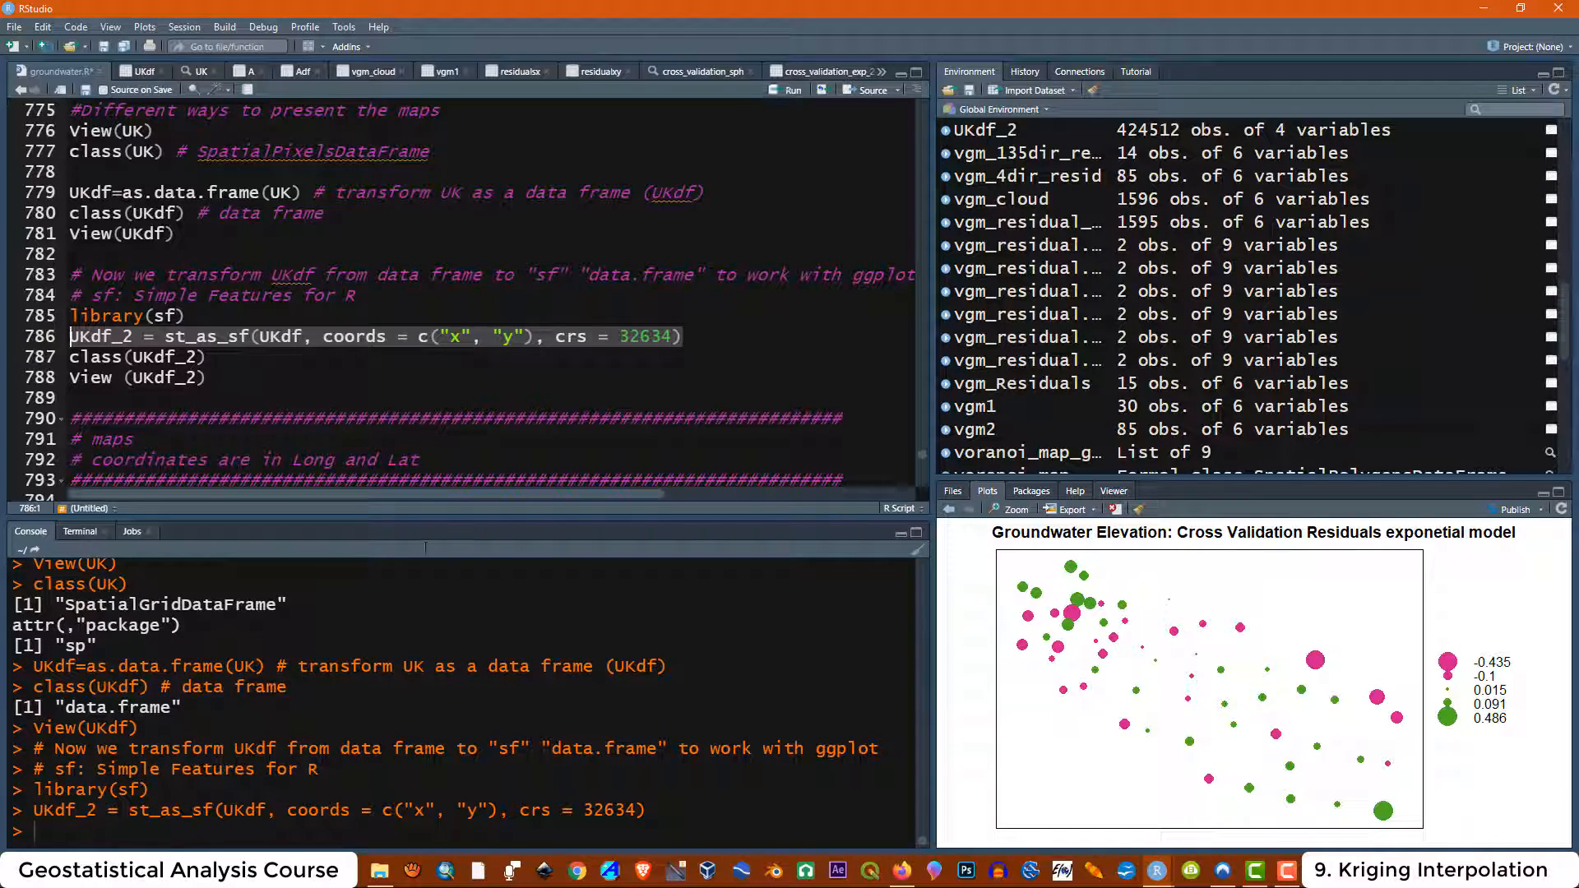
# Run class(UKdf_2) to check the class of the new sf object
pyautogui.click(212, 352)
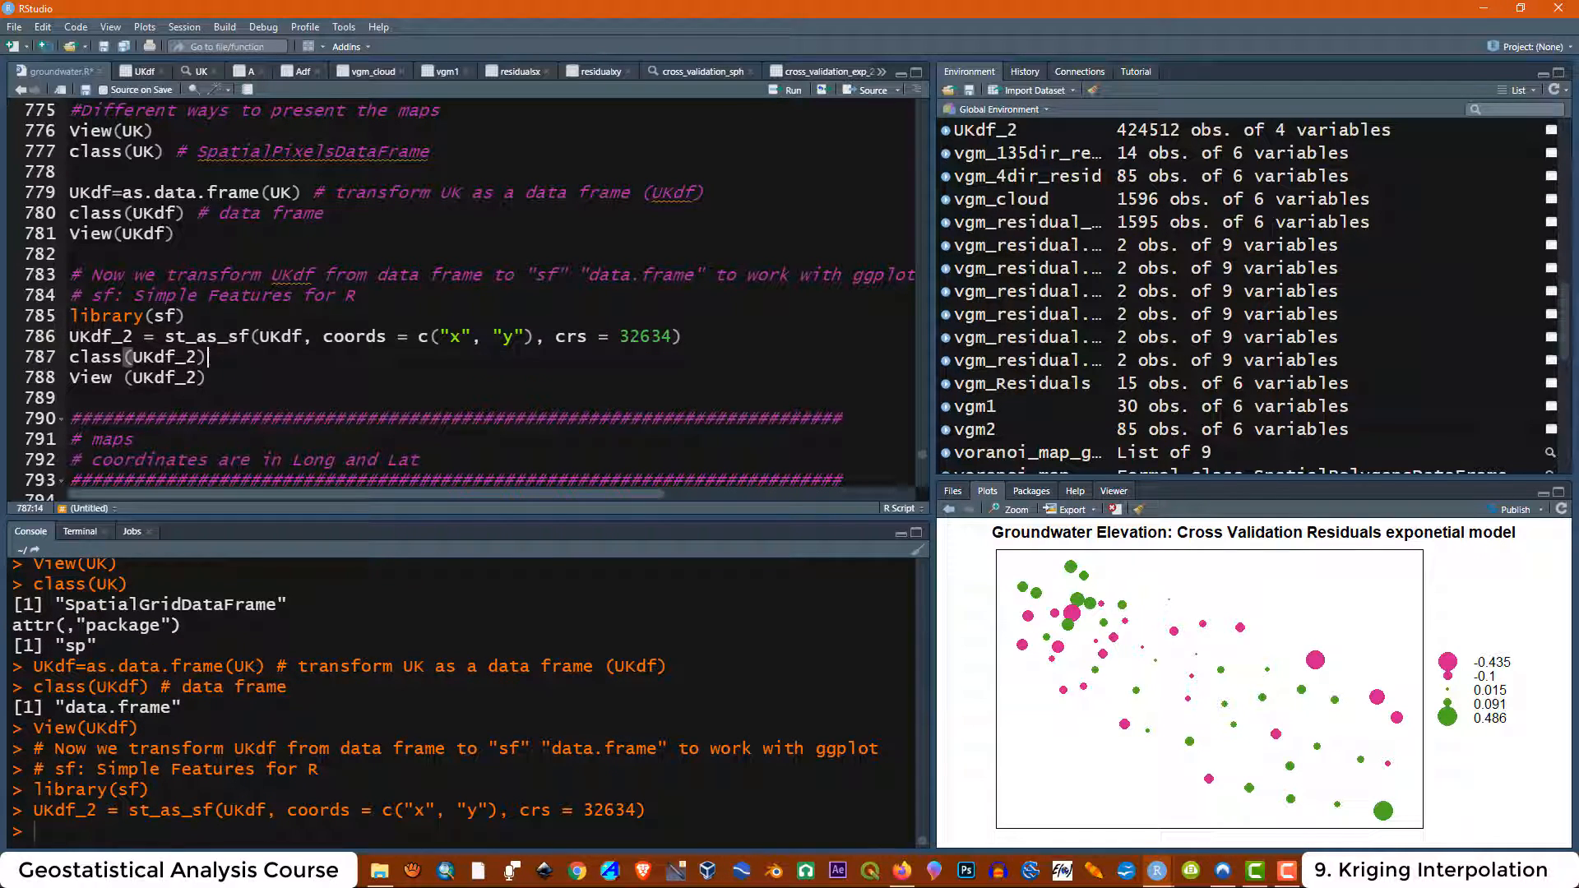
pyautogui.click(783, 89)
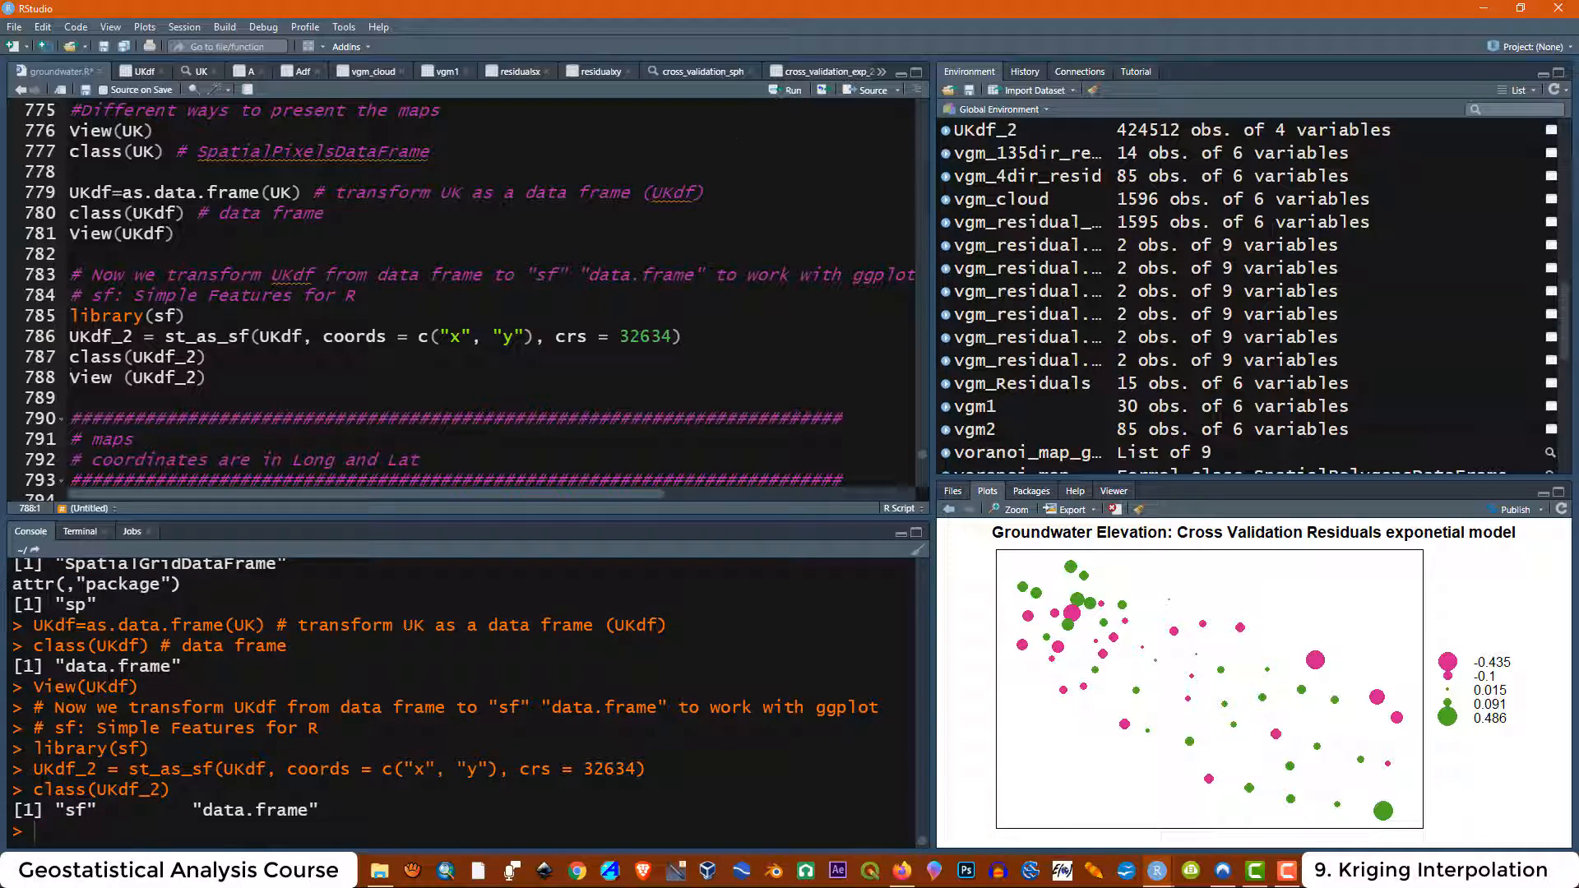
pyautogui.moveTo(65, 810); pyautogui.dragTo(86, 811)
pyautogui.moveTo(193, 810); pyautogui.dragTo(318, 810)
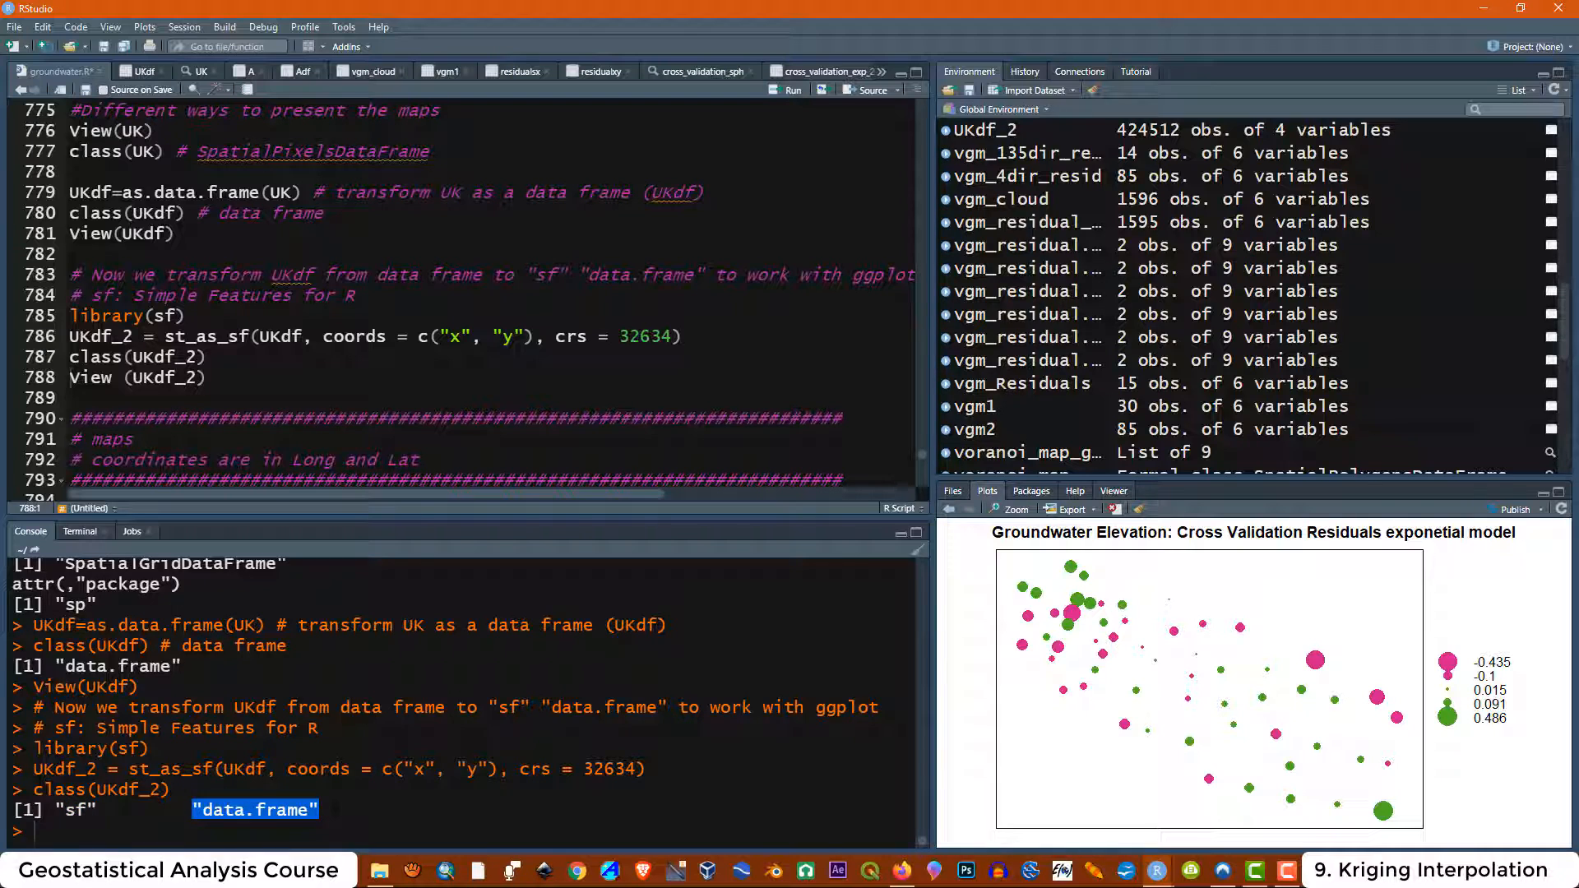
# Open UKdf_2 in the data viewer with View(UKdf_2) and return to the script
pyautogui.moveTo(205, 377); pyautogui.dragTo(70, 377)
pyautogui.click(782, 91)
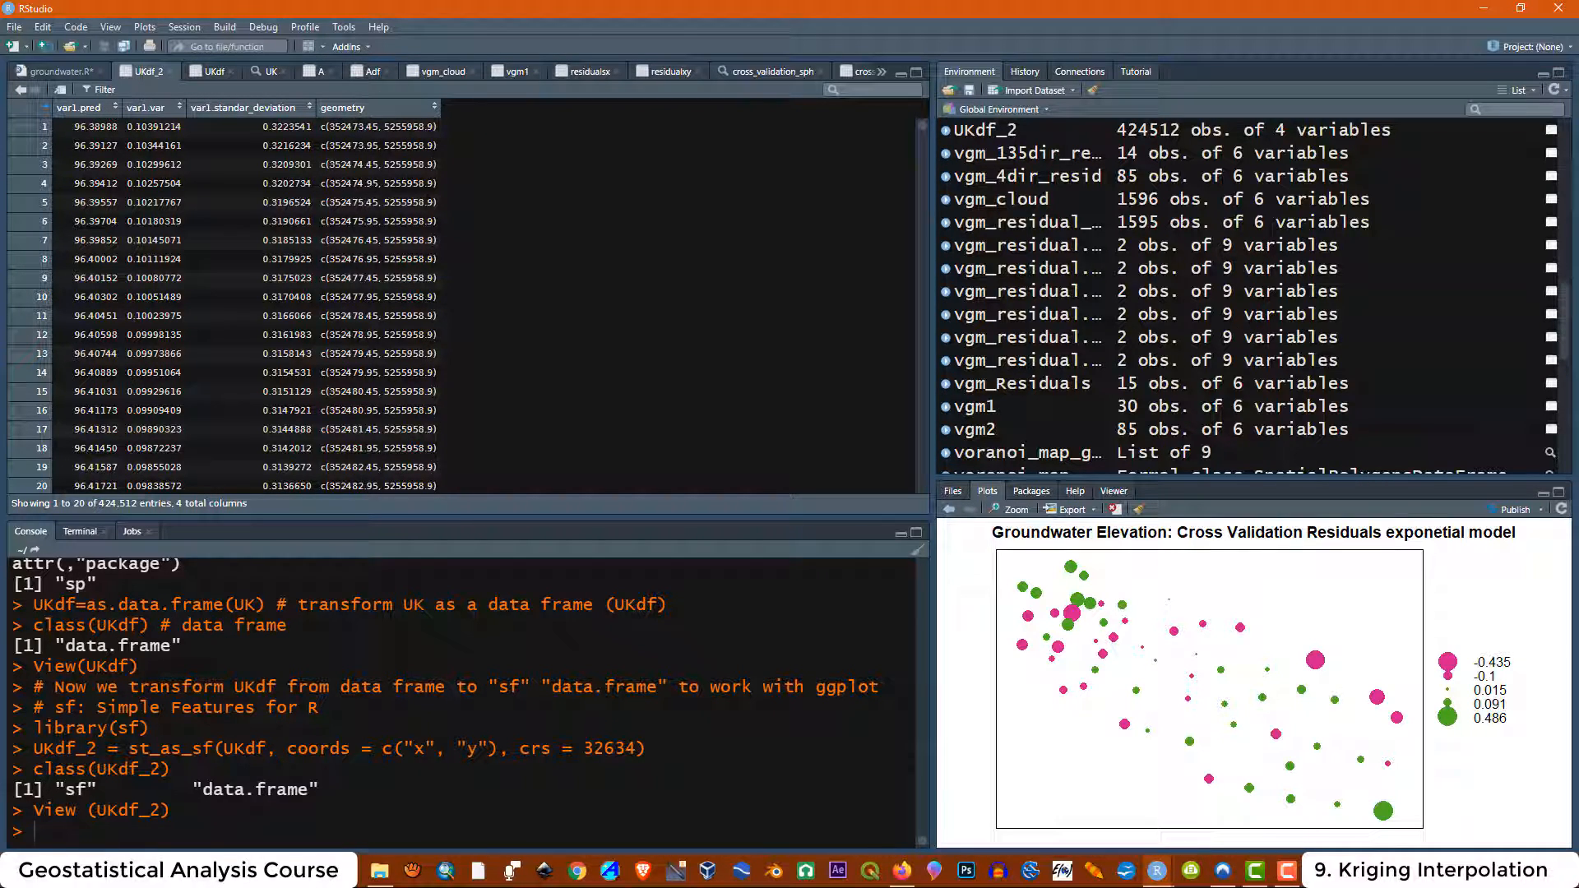
pyautogui.click(53, 74)
# Run the maps header comment block noting coordinates are in Long and Lat
pyautogui.scroll(-2, 469, 296)
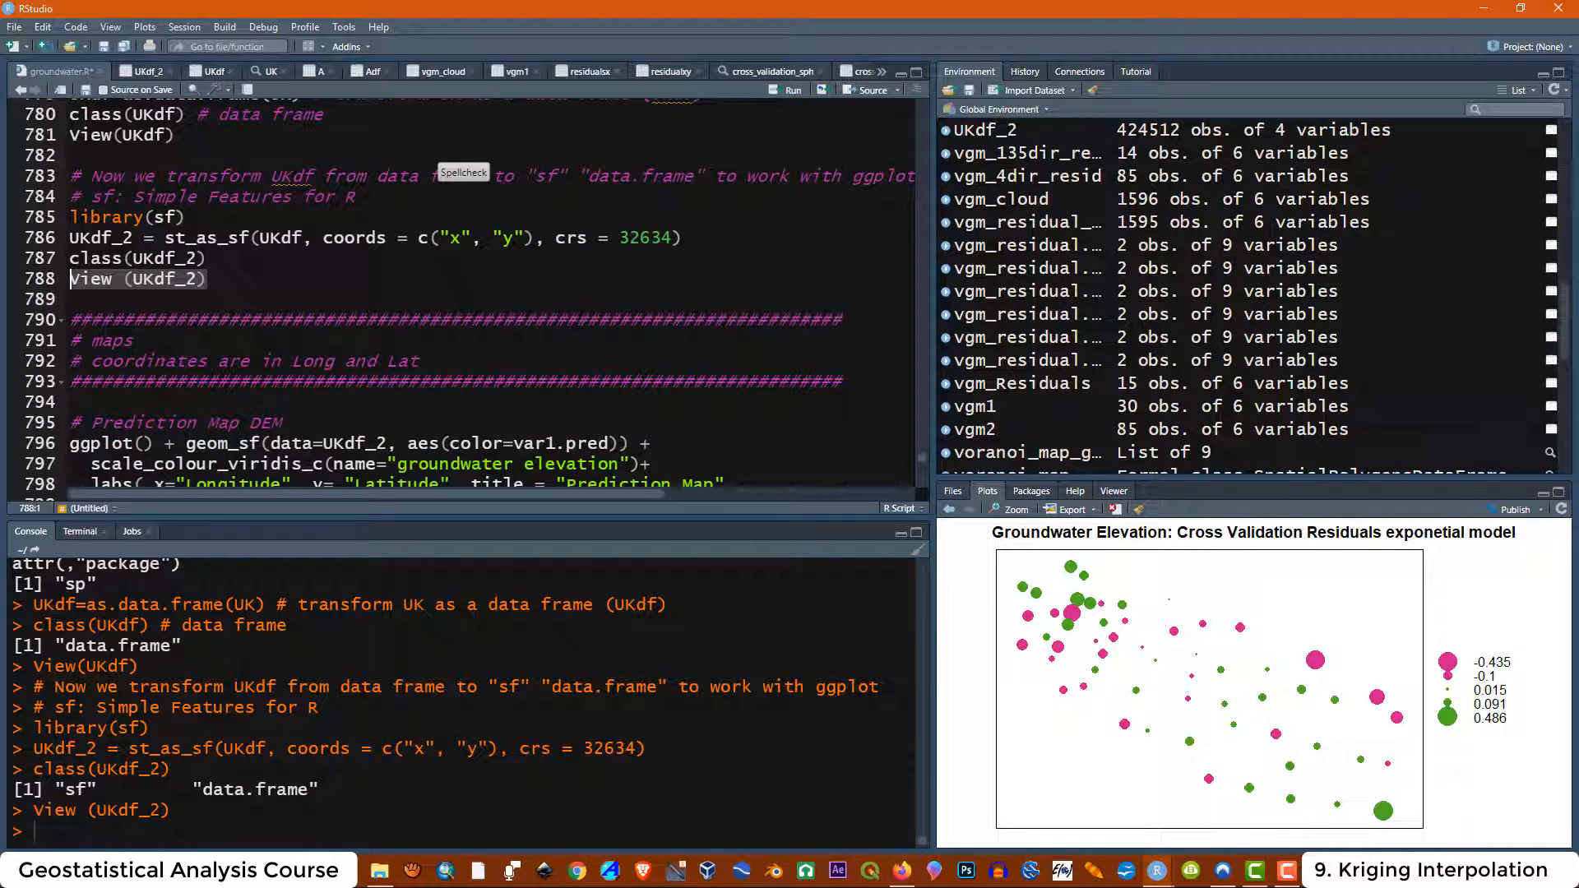
pyautogui.moveTo(292, 361); pyautogui.dragTo(419, 361)
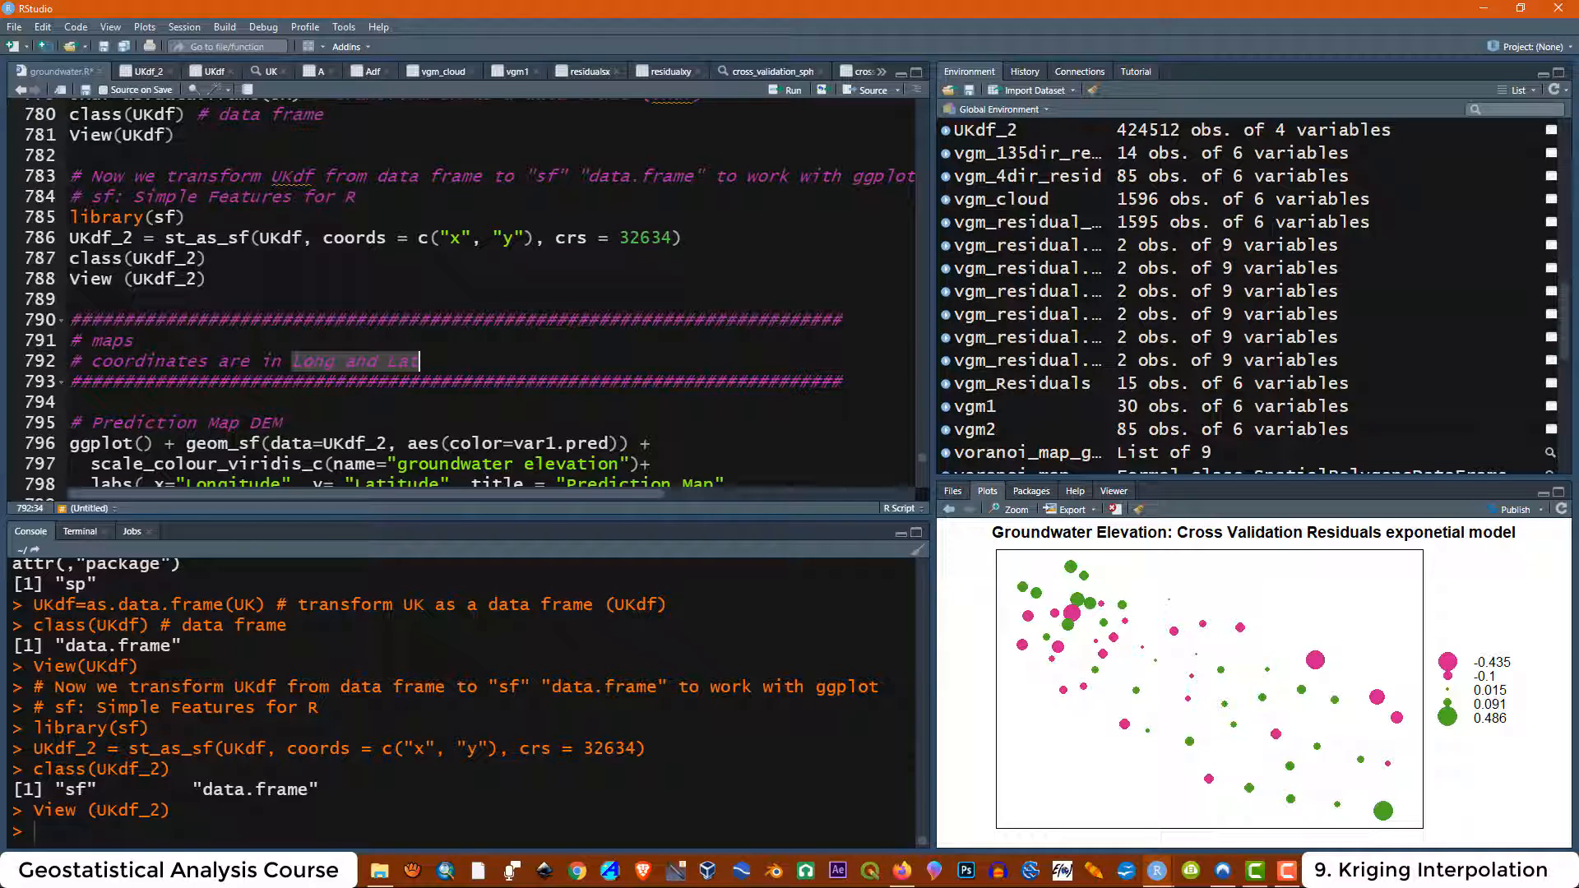
pyautogui.scroll(-1, 469, 296)
pyautogui.moveTo(844, 332); pyautogui.dragTo(62, 271)
pyautogui.click(788, 90)
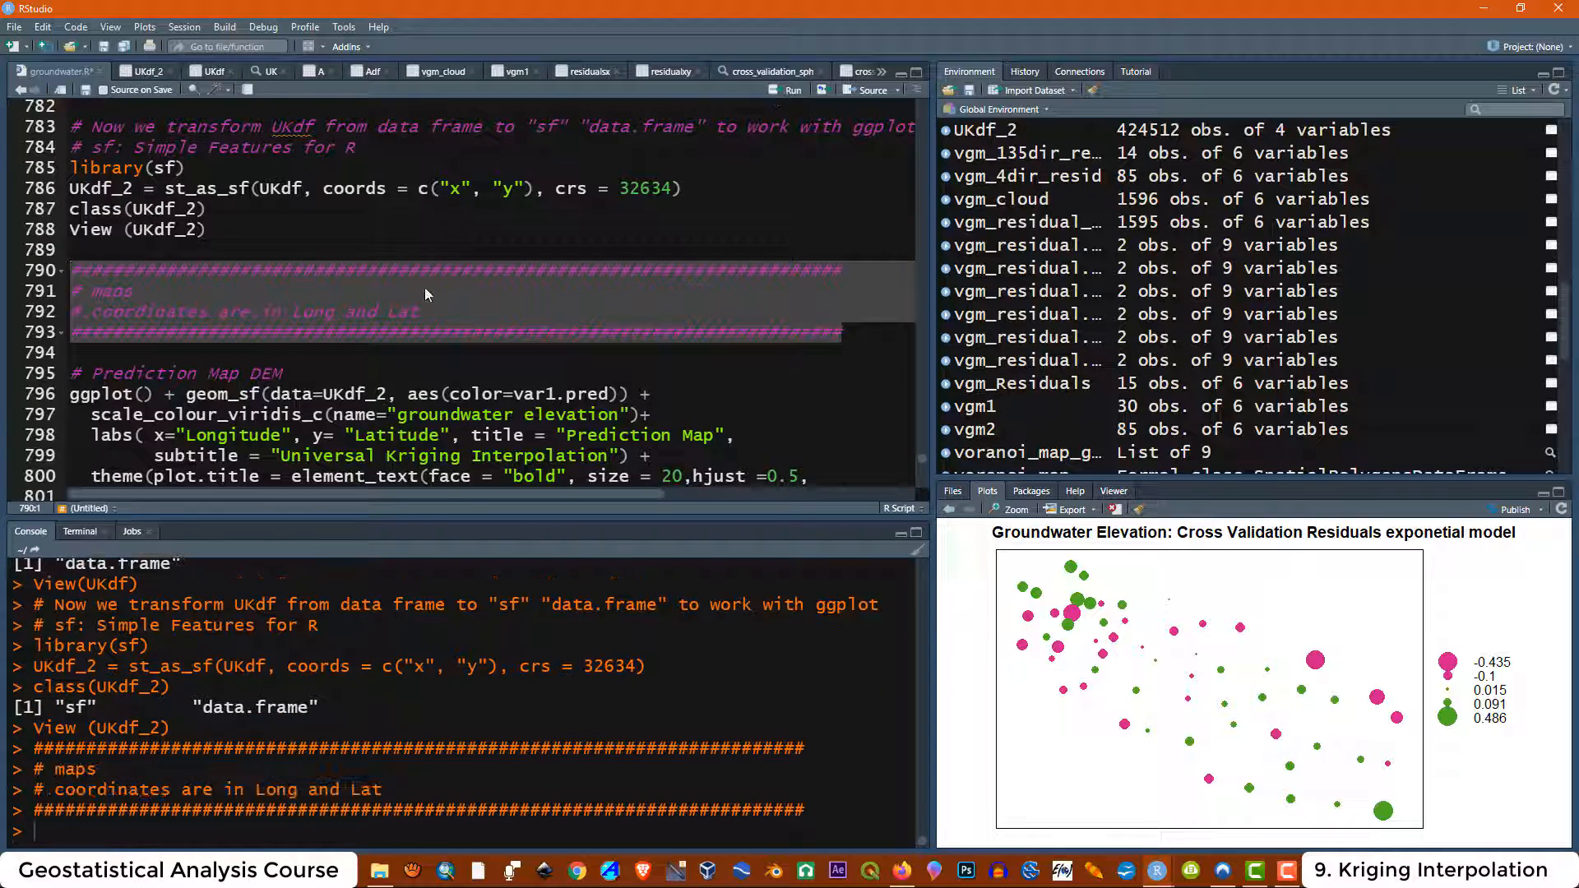
# Run the ggplot code block that draws the universal kriging Prediction Map from UKdf_2
pyautogui.scroll(-2, 424, 288)
pyautogui.scroll(-1, 427, 292)
pyautogui.moveTo(598, 410); pyautogui.dragTo(68, 226)
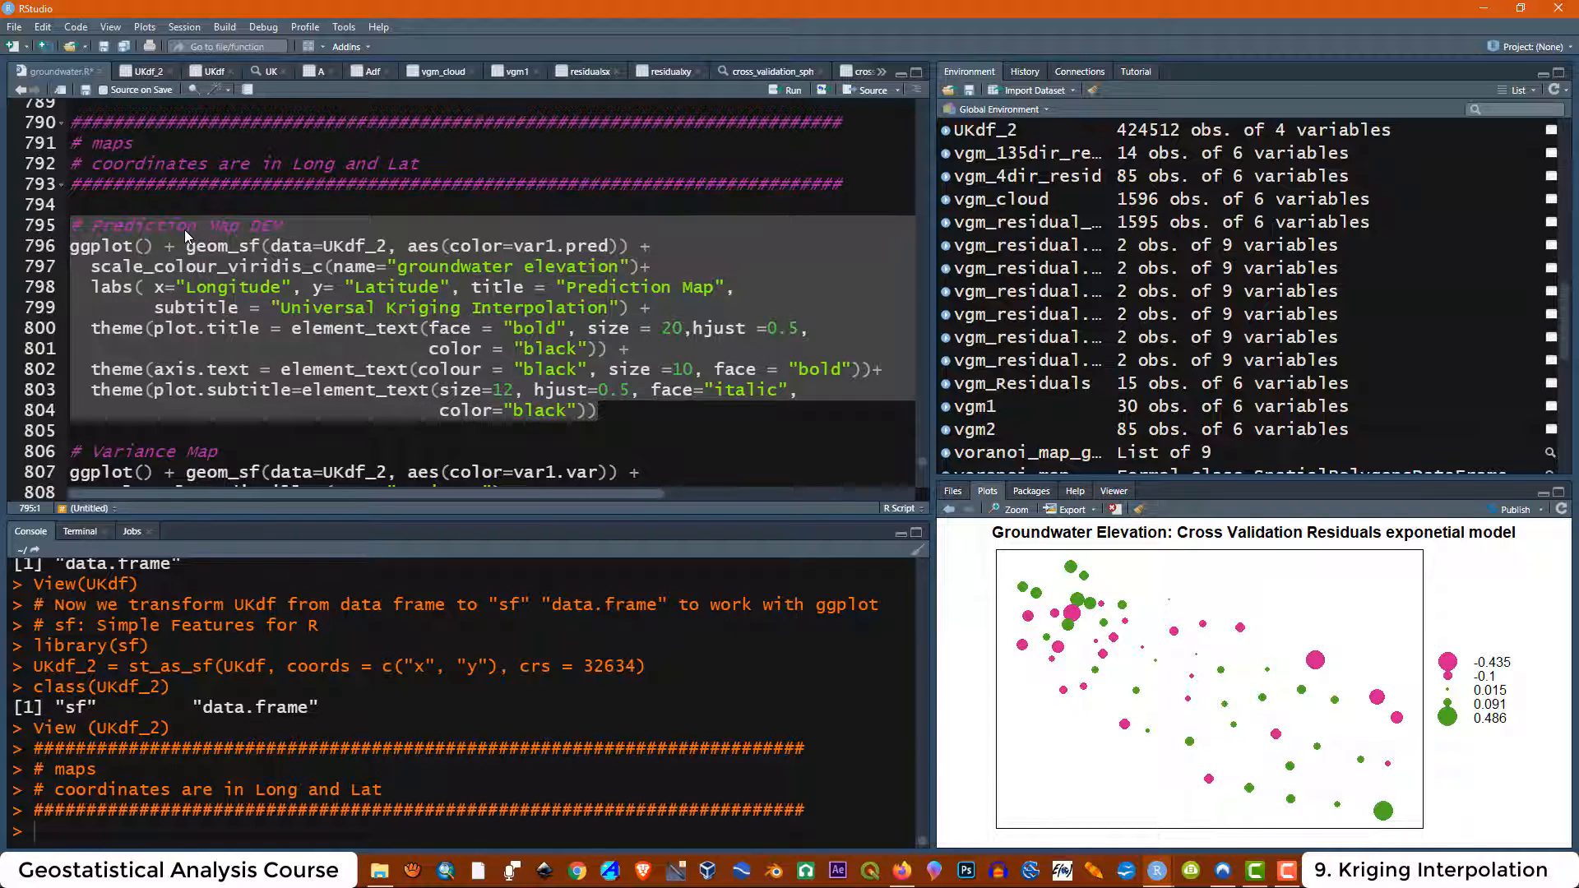
pyautogui.click(779, 89)
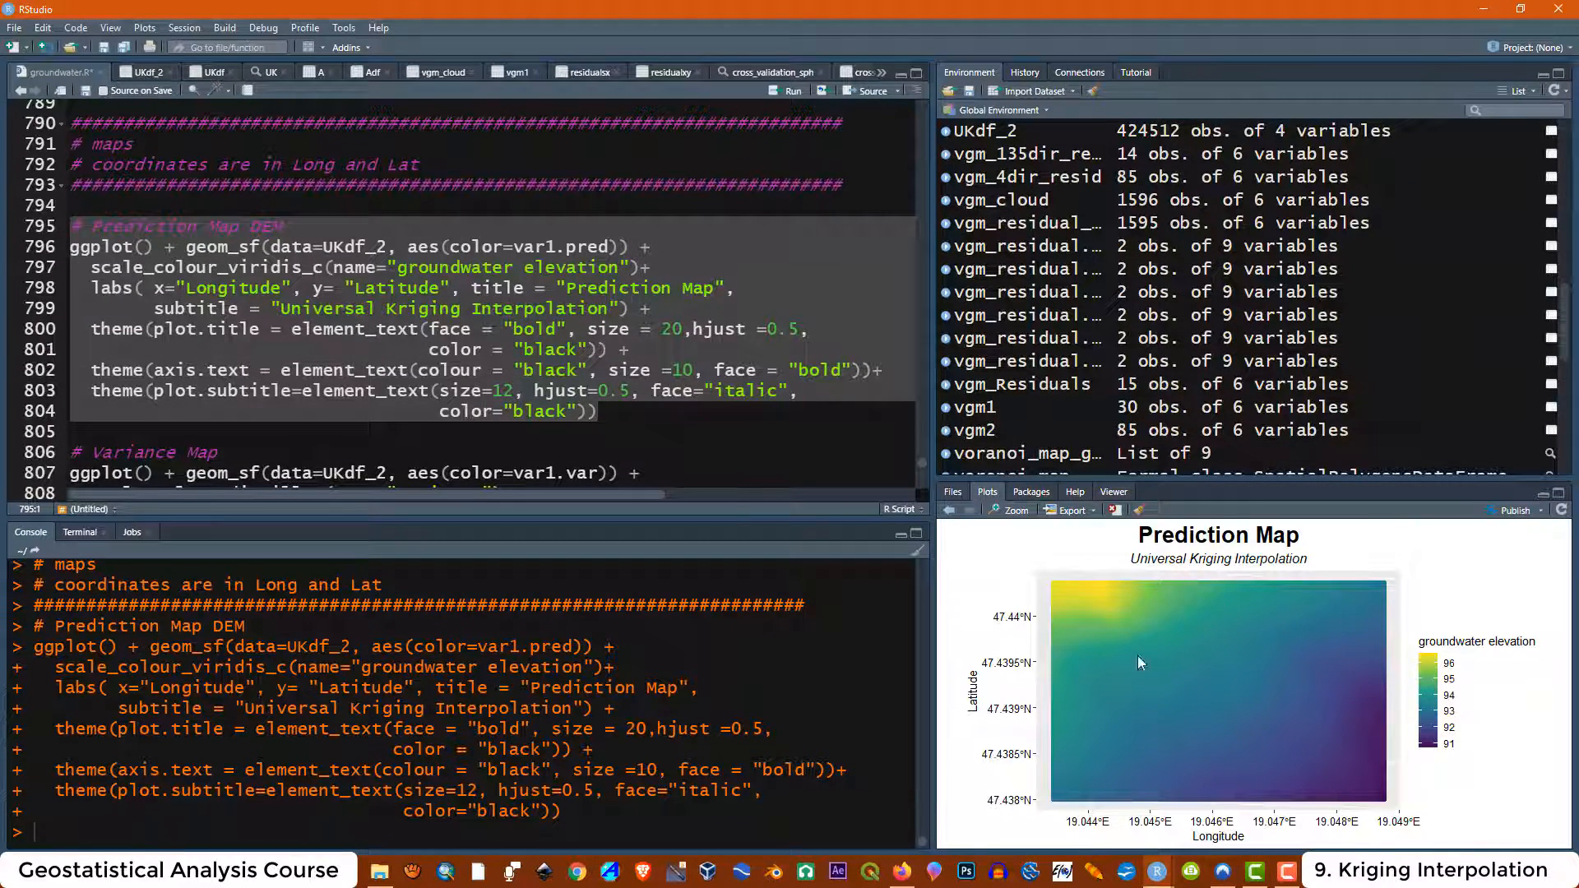
# Examine the geom_sf data and aes(color=var1.pred) arguments of the prediction map code
pyautogui.click(462, 288)
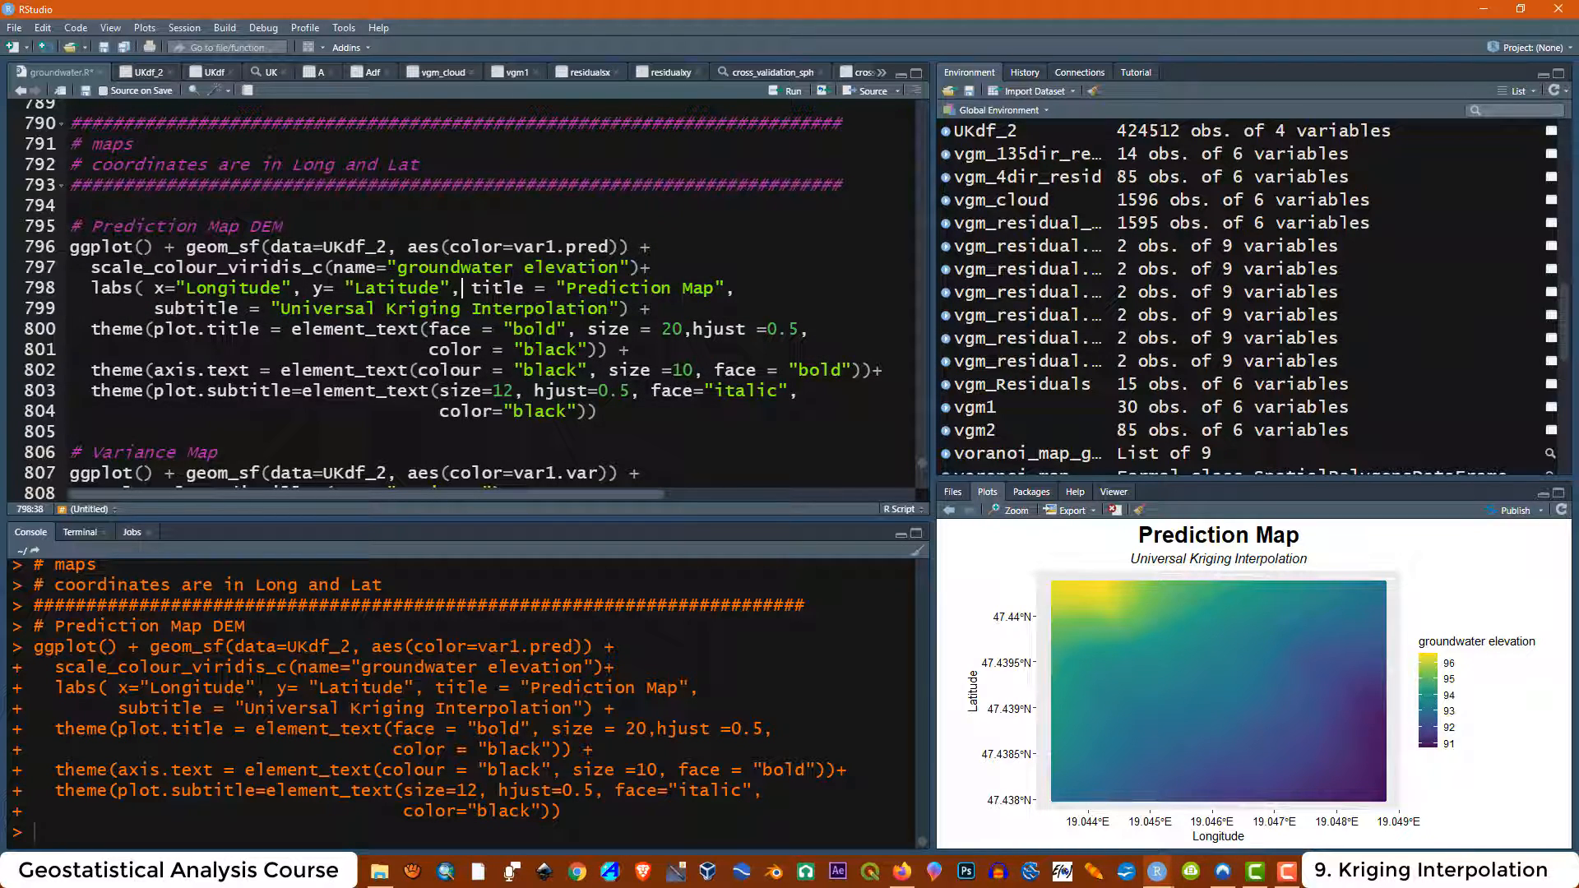
pyautogui.moveTo(186, 246); pyautogui.dragTo(388, 247)
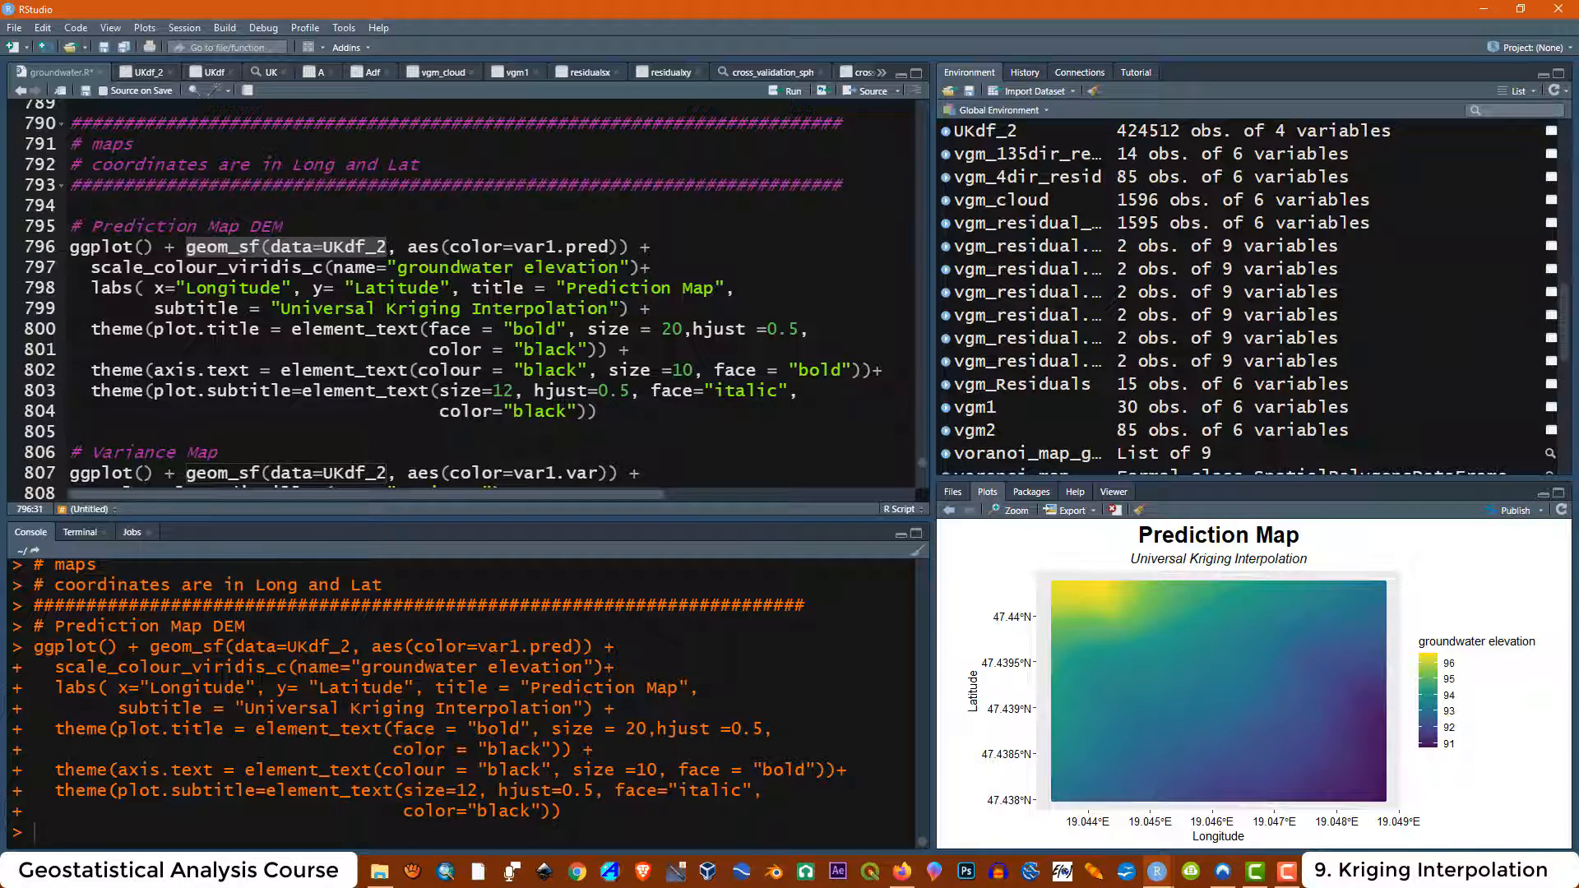
pyautogui.click(251, 247)
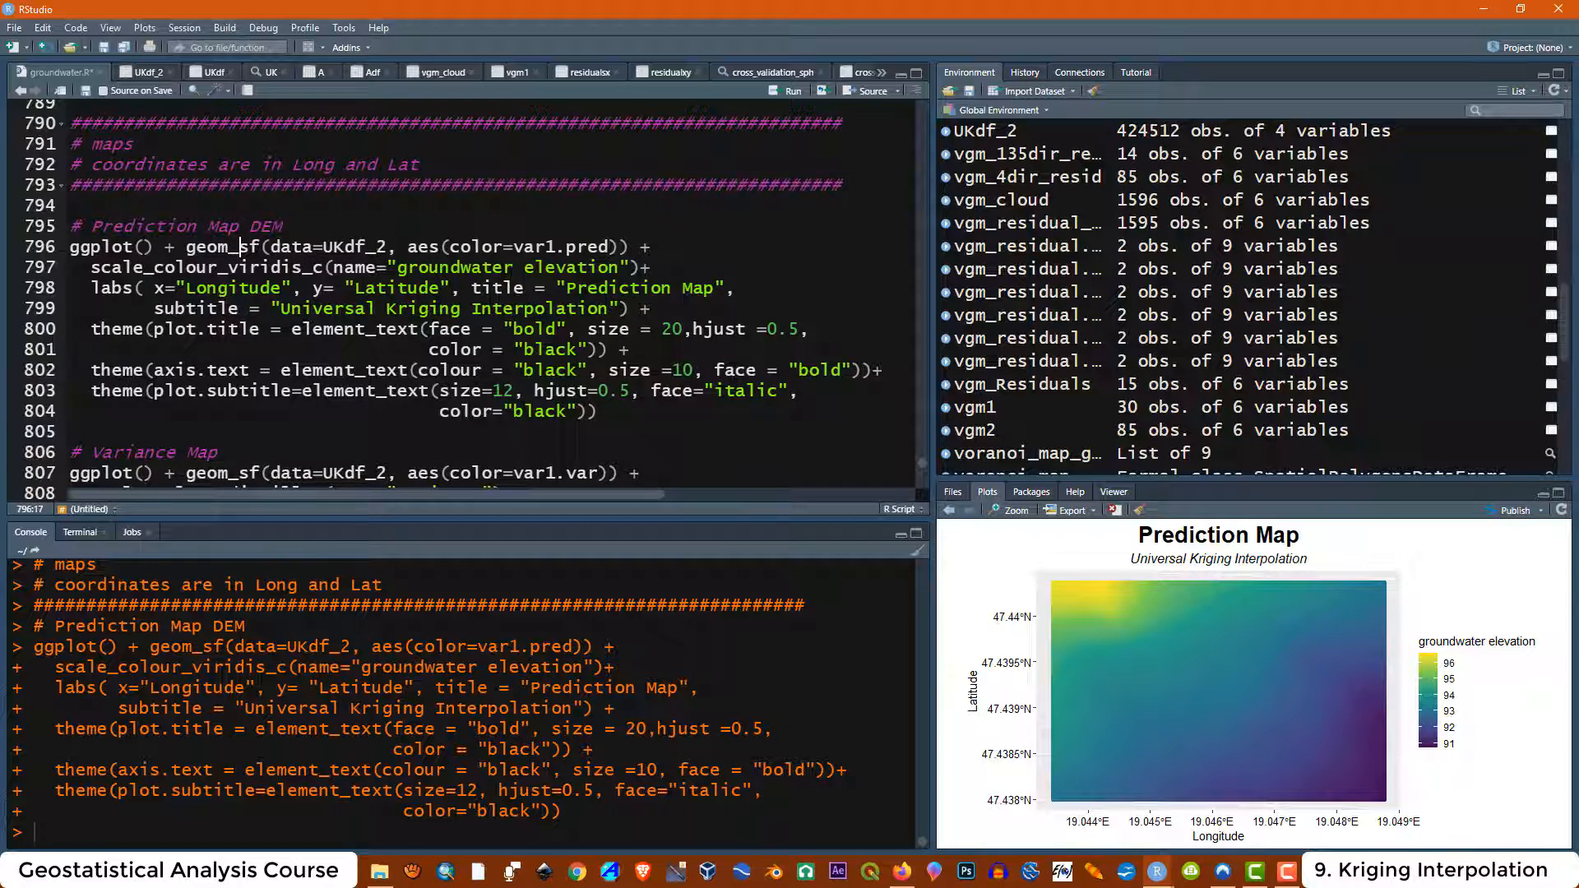
pyautogui.click(240, 247)
pyautogui.moveTo(386, 247); pyautogui.dragTo(284, 246)
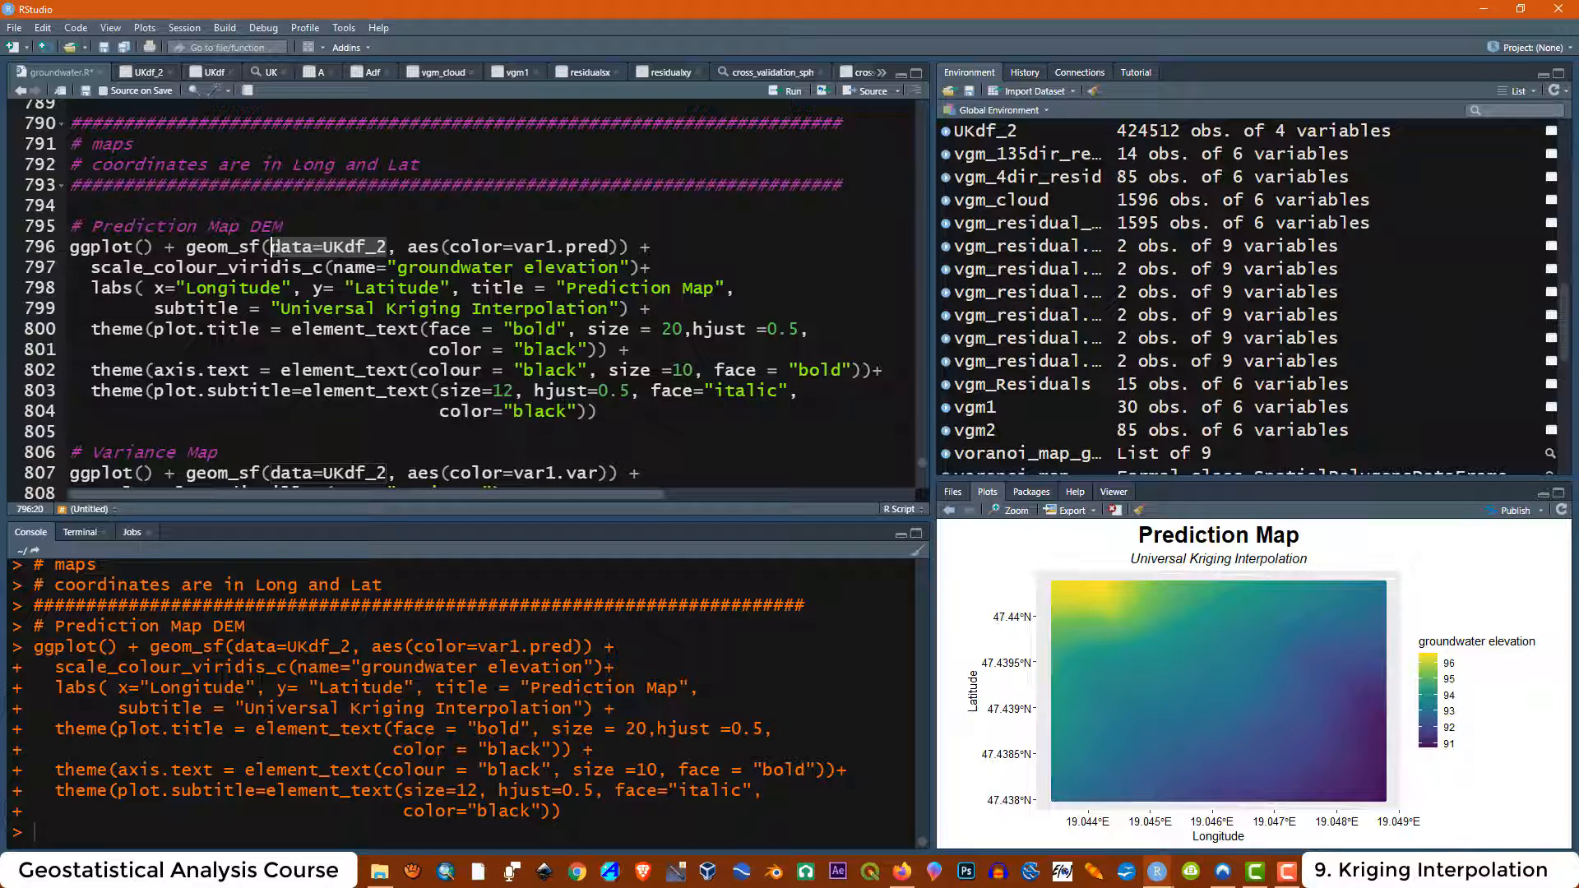
pyautogui.click(567, 288)
pyautogui.moveTo(611, 247); pyautogui.dragTo(451, 247)
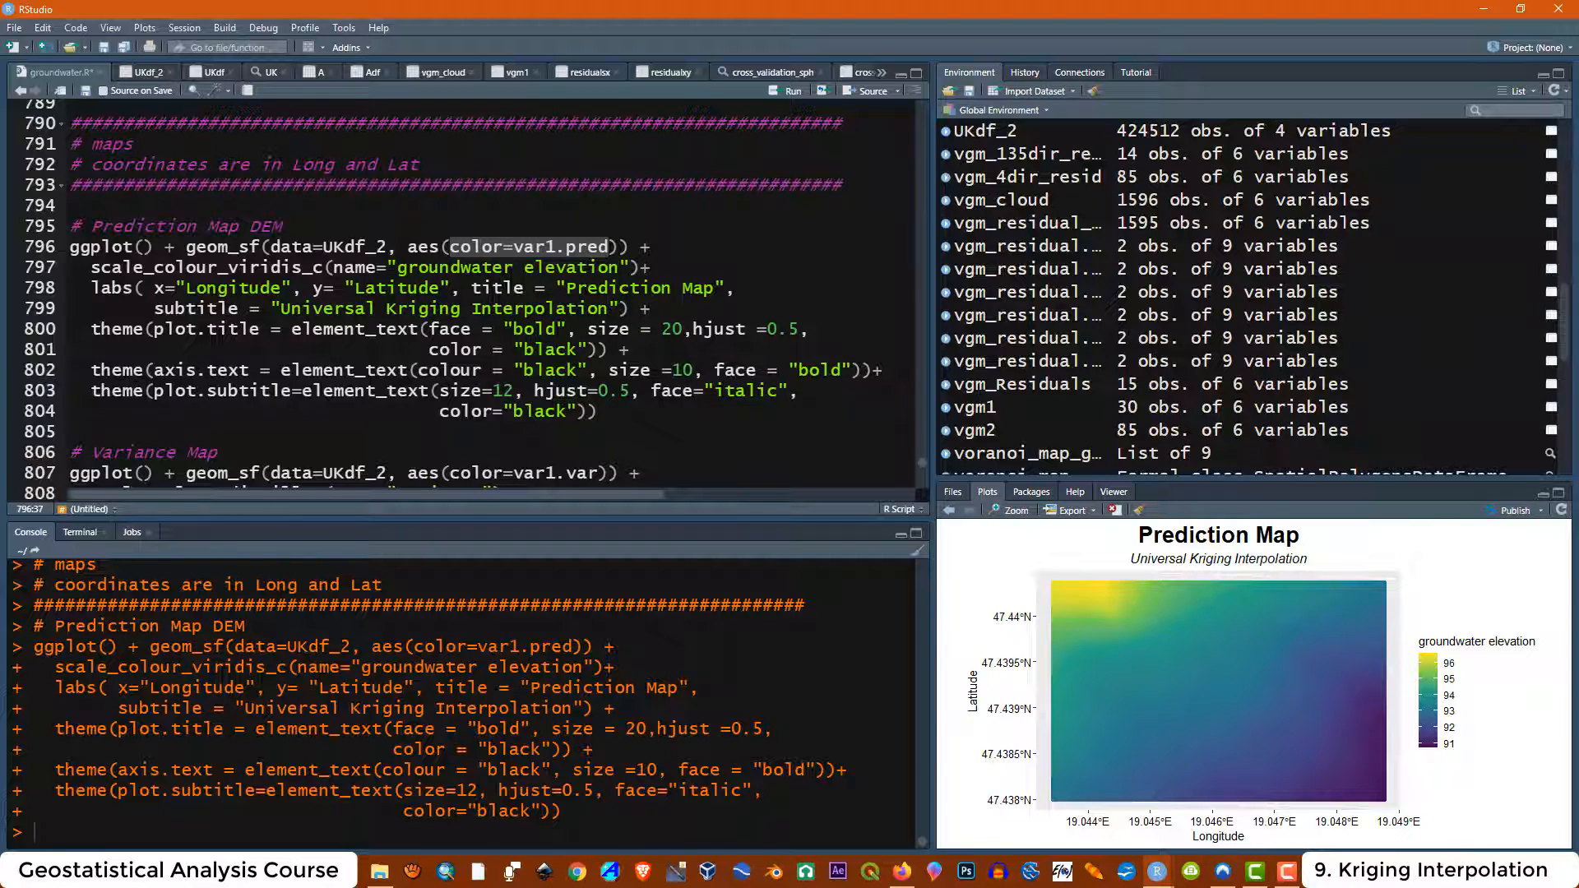
pyautogui.click(631, 247)
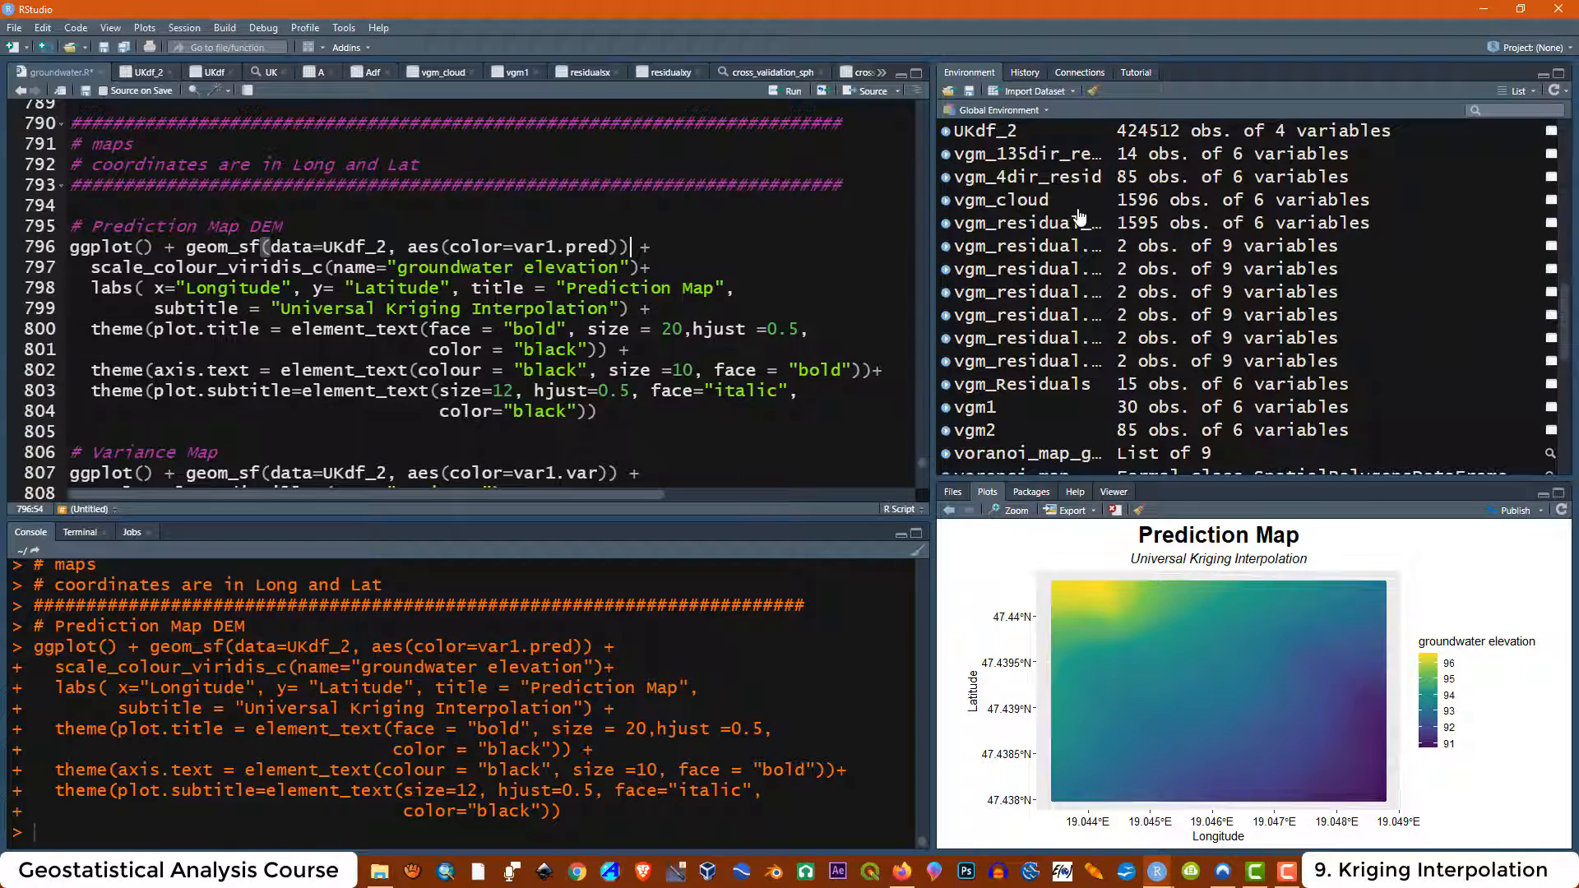
# Enlarge the Prediction Map in a zoom window, close it, and move on to the variance map code
pyautogui.click(1001, 516)
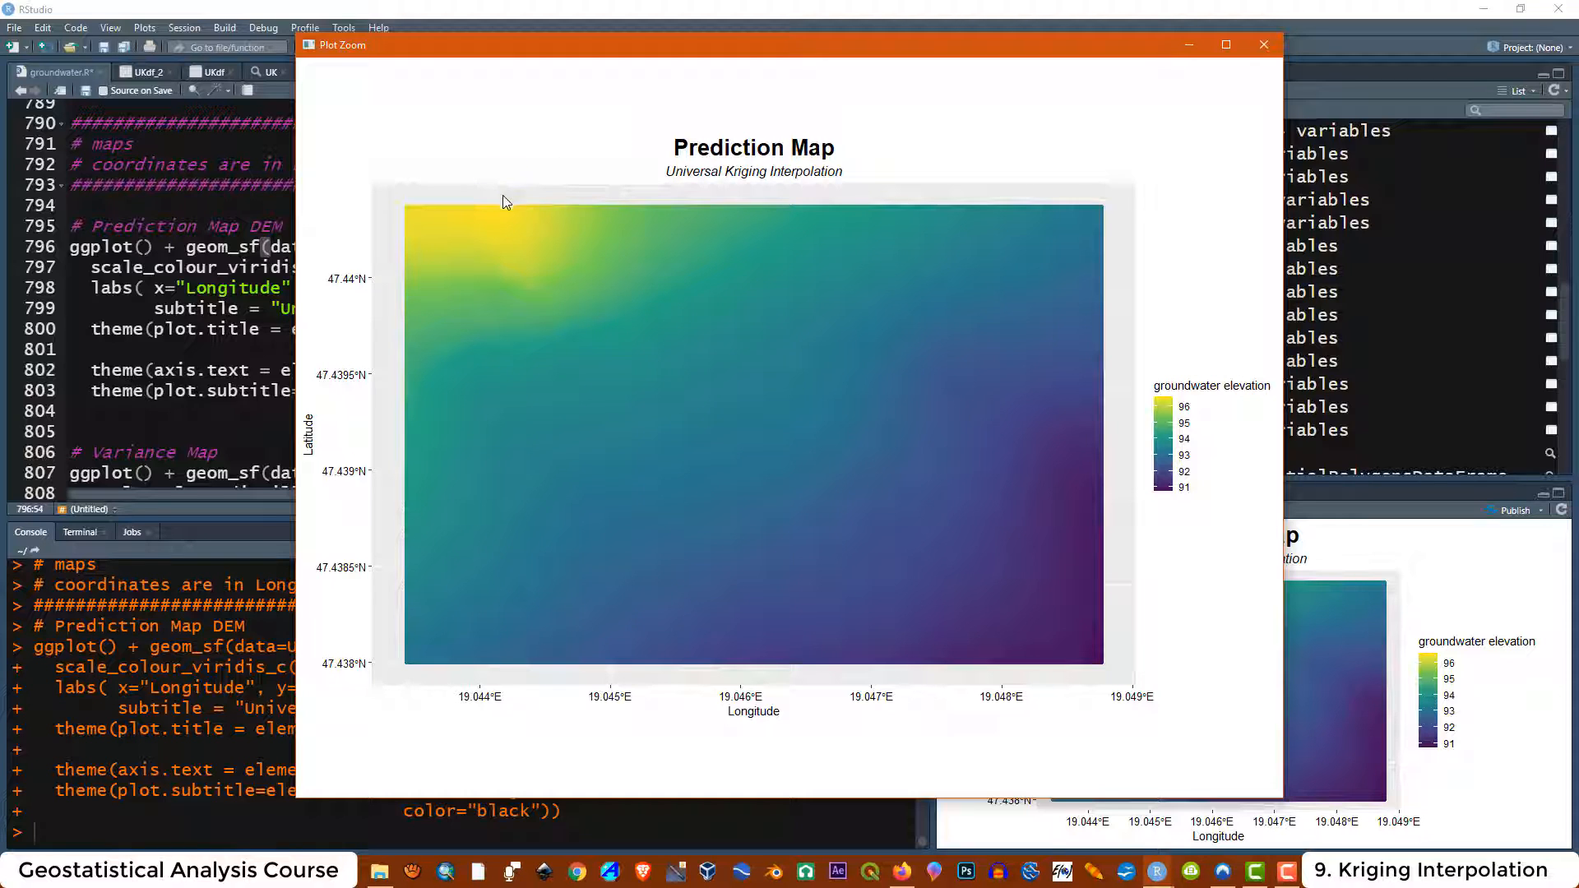
pyautogui.click(1265, 45)
pyautogui.scroll(-3, 244, 362)
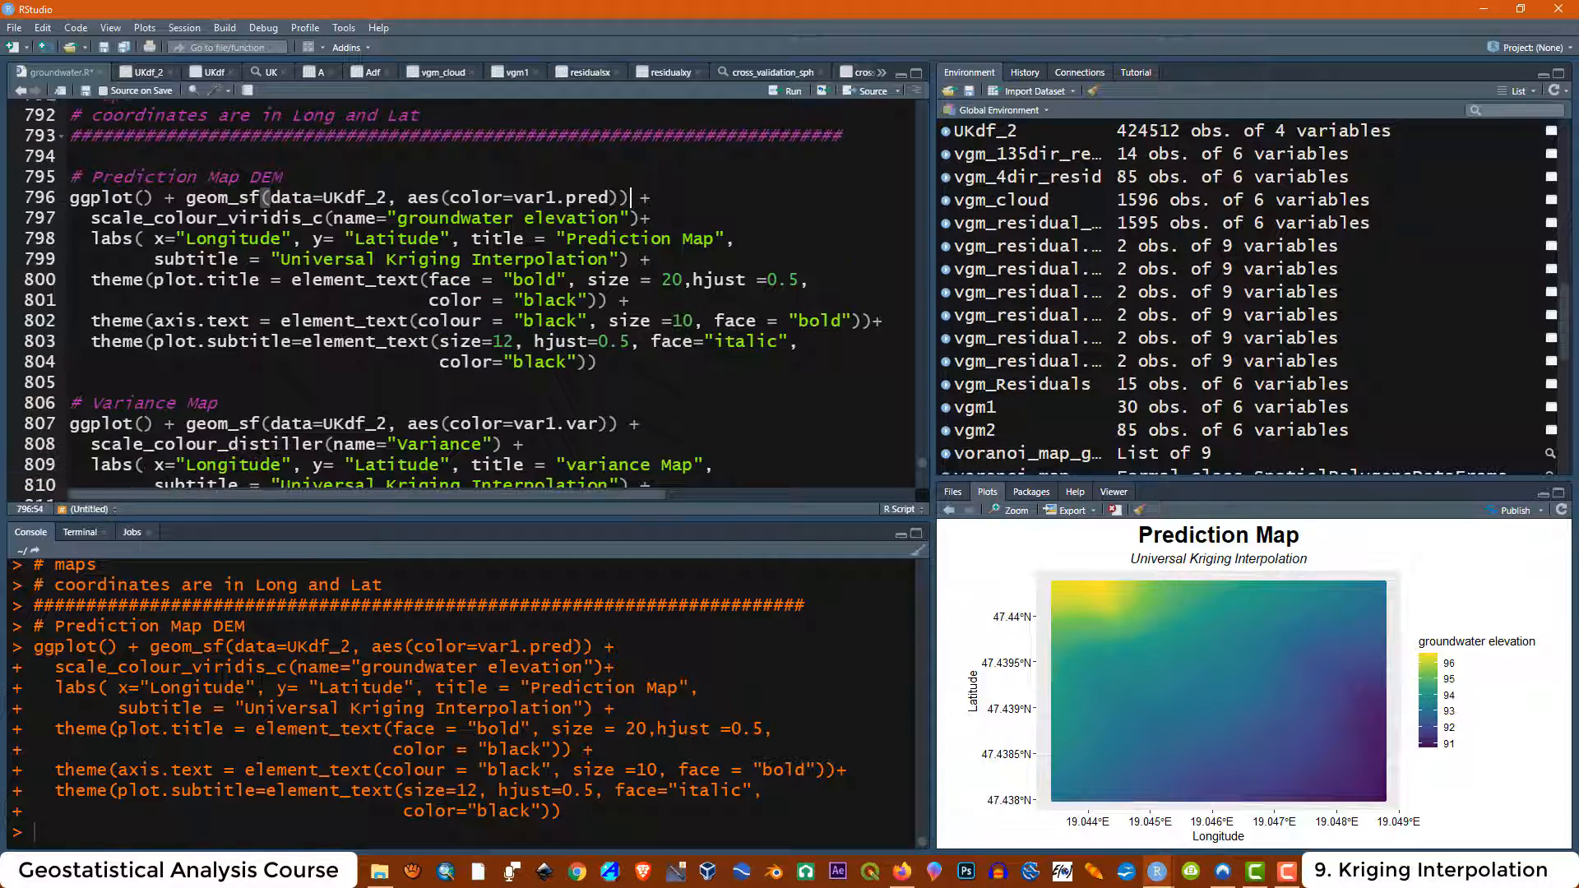
pyautogui.scroll(-1, 244, 362)
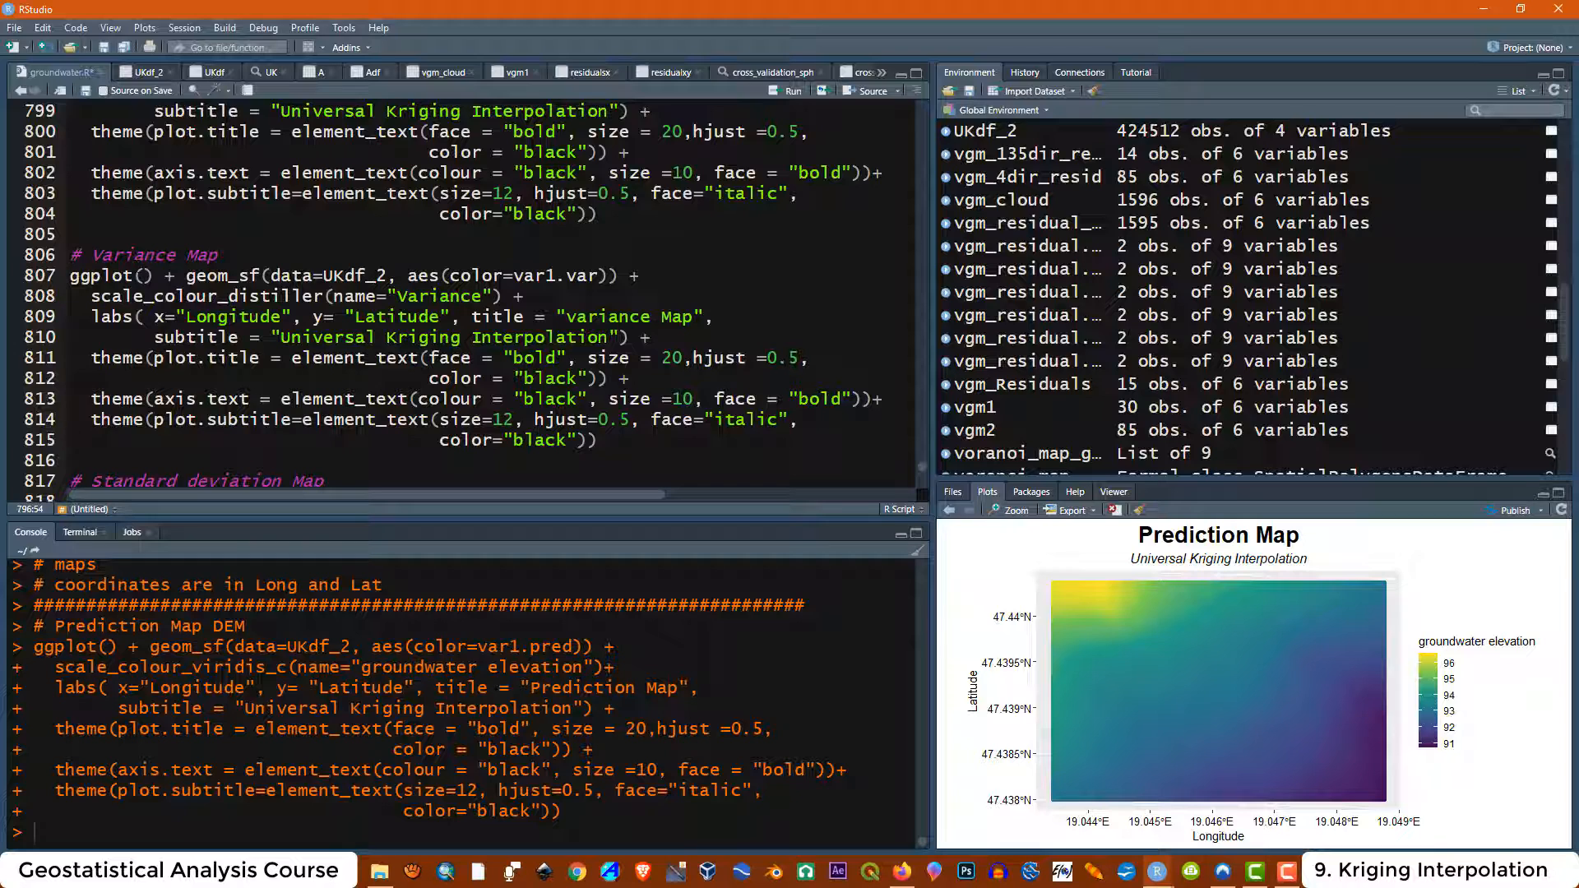
# Run the Variance Map code block that colours UKdf_2 points by var1.var, and view the map enlarged
pyautogui.moveTo(175, 255); pyautogui.dragTo(91, 256)
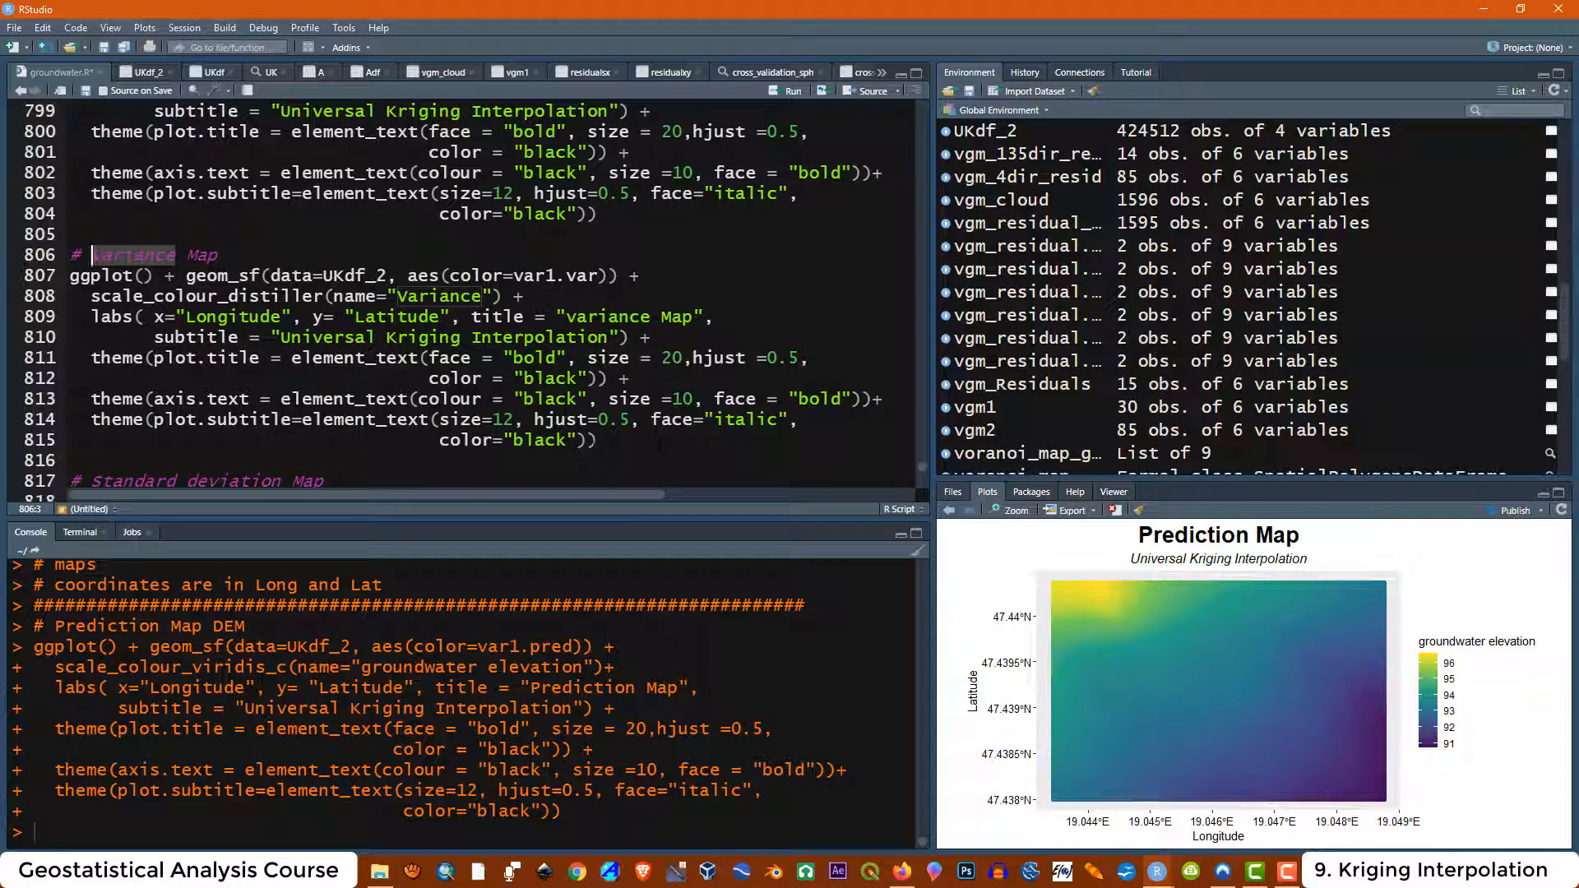
pyautogui.moveTo(601, 440); pyautogui.dragTo(70, 255)
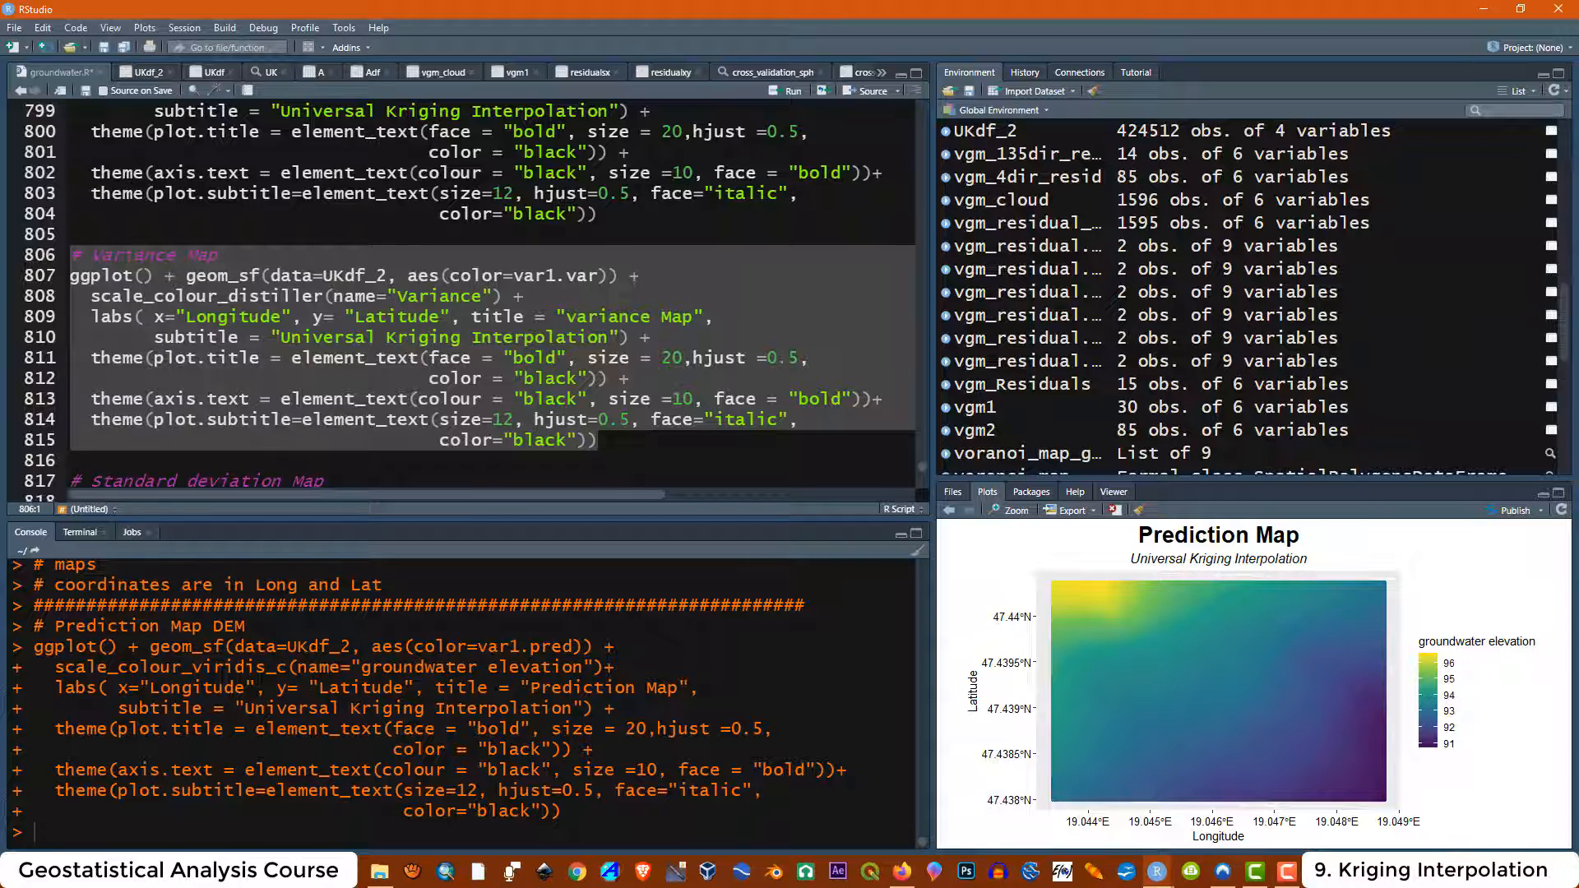
pyautogui.click(601, 440)
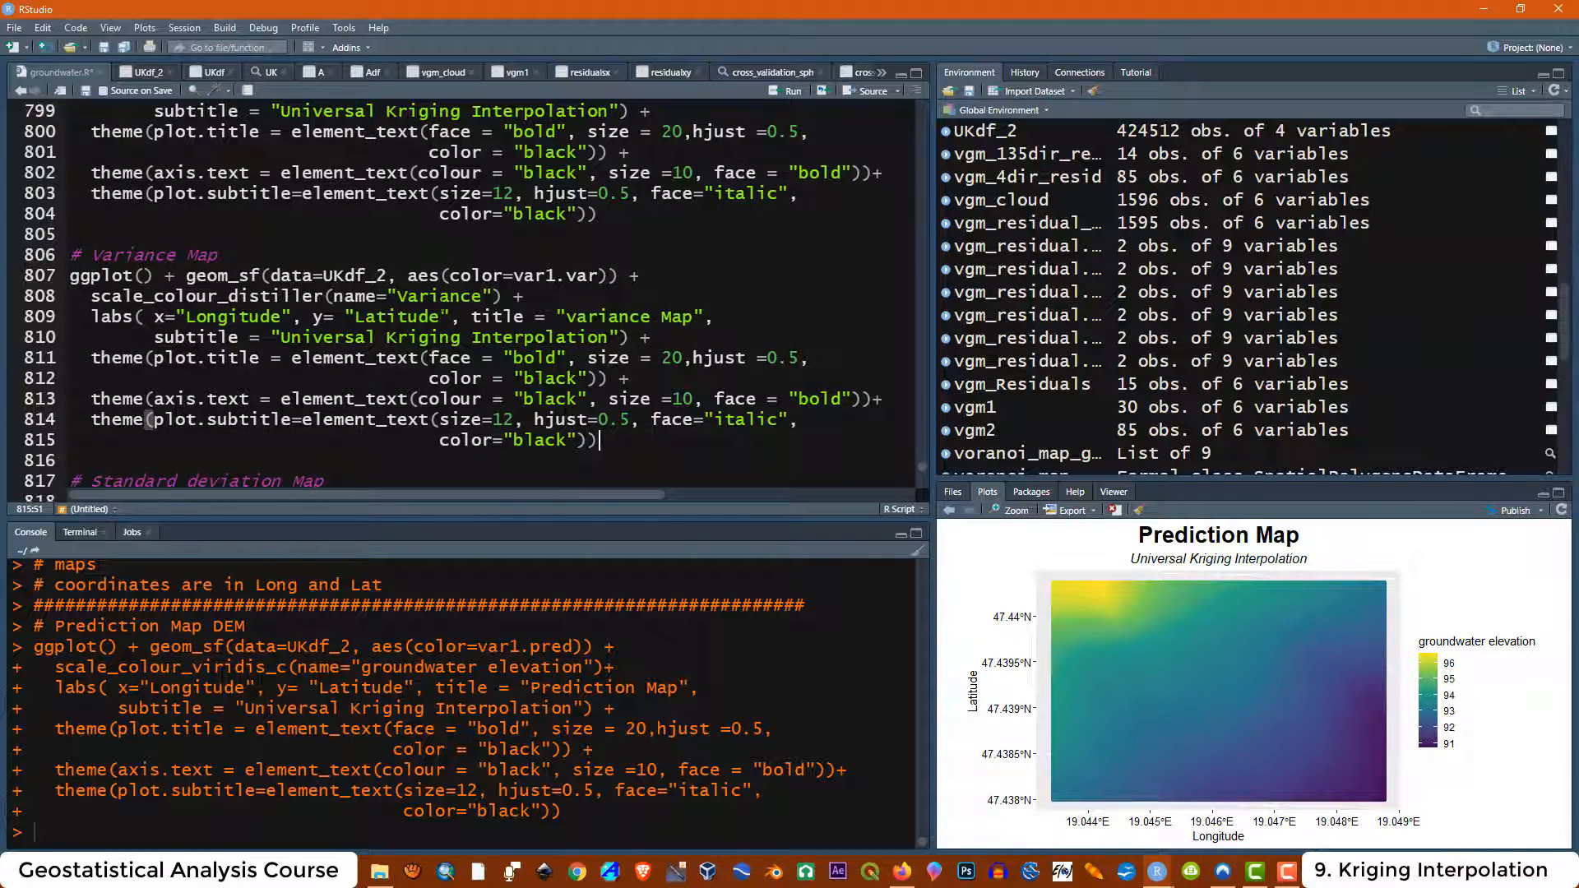
pyautogui.moveTo(271, 275); pyautogui.dragTo(602, 275)
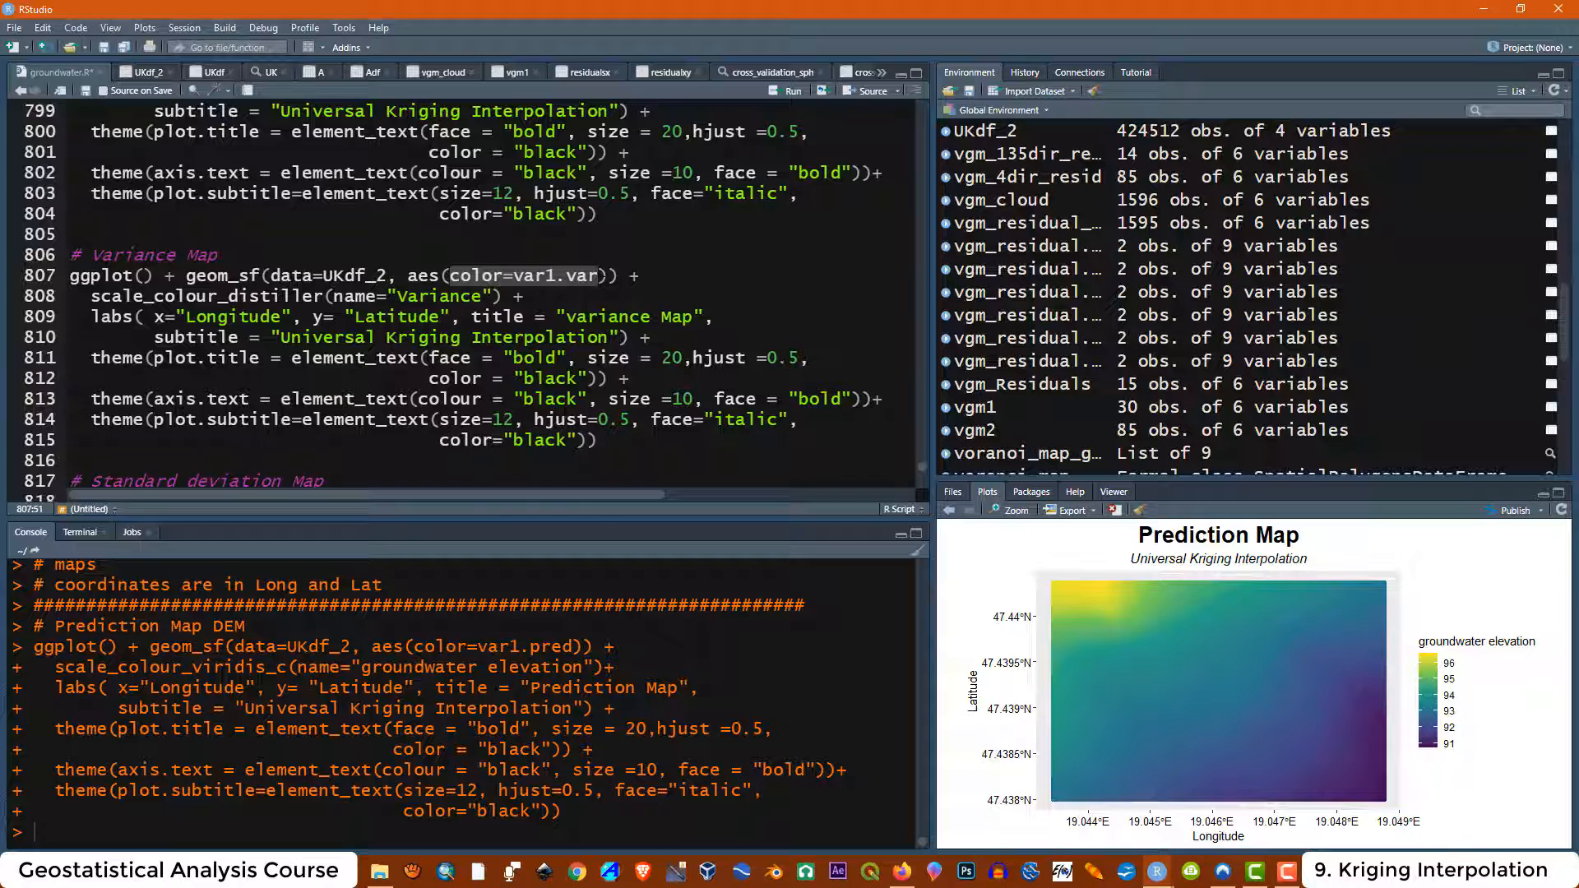
pyautogui.click(610, 277)
pyautogui.hotkey('shift', 'Down')
pyautogui.hotkey('shift', 'Down')
pyautogui.hotkey('shift', 'Down')
pyautogui.hotkey('shift', 'Down')
pyautogui.hotkey('shift', 'Down')
pyautogui.hotkey('shift', 'Down')
pyautogui.hotkey('shift', 'Down')
pyautogui.hotkey('shift', 'Down')
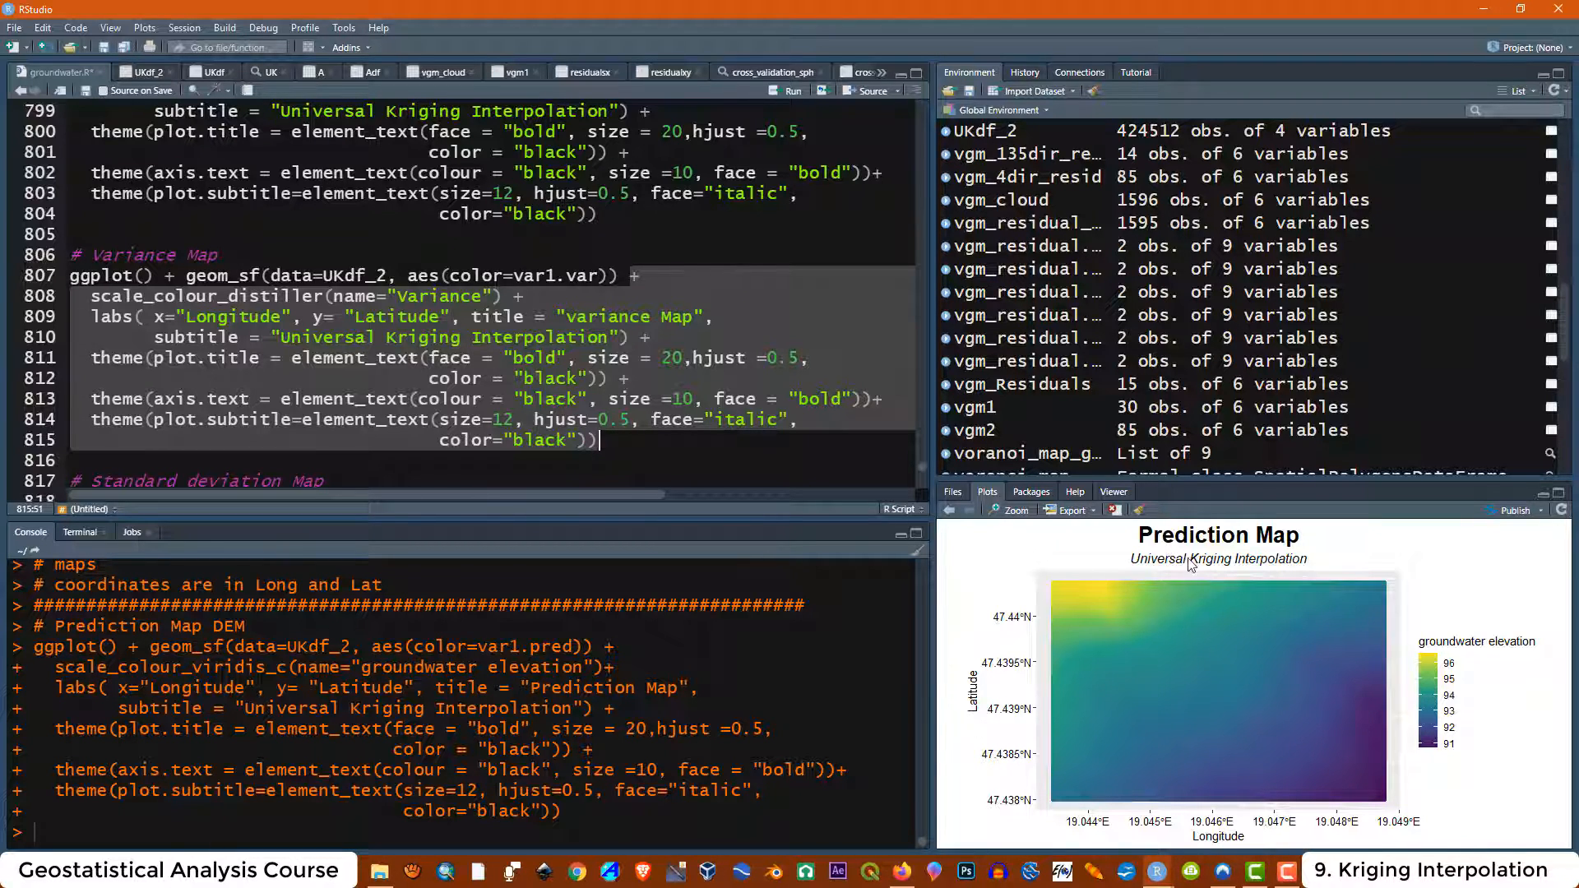
pyautogui.press('Down')
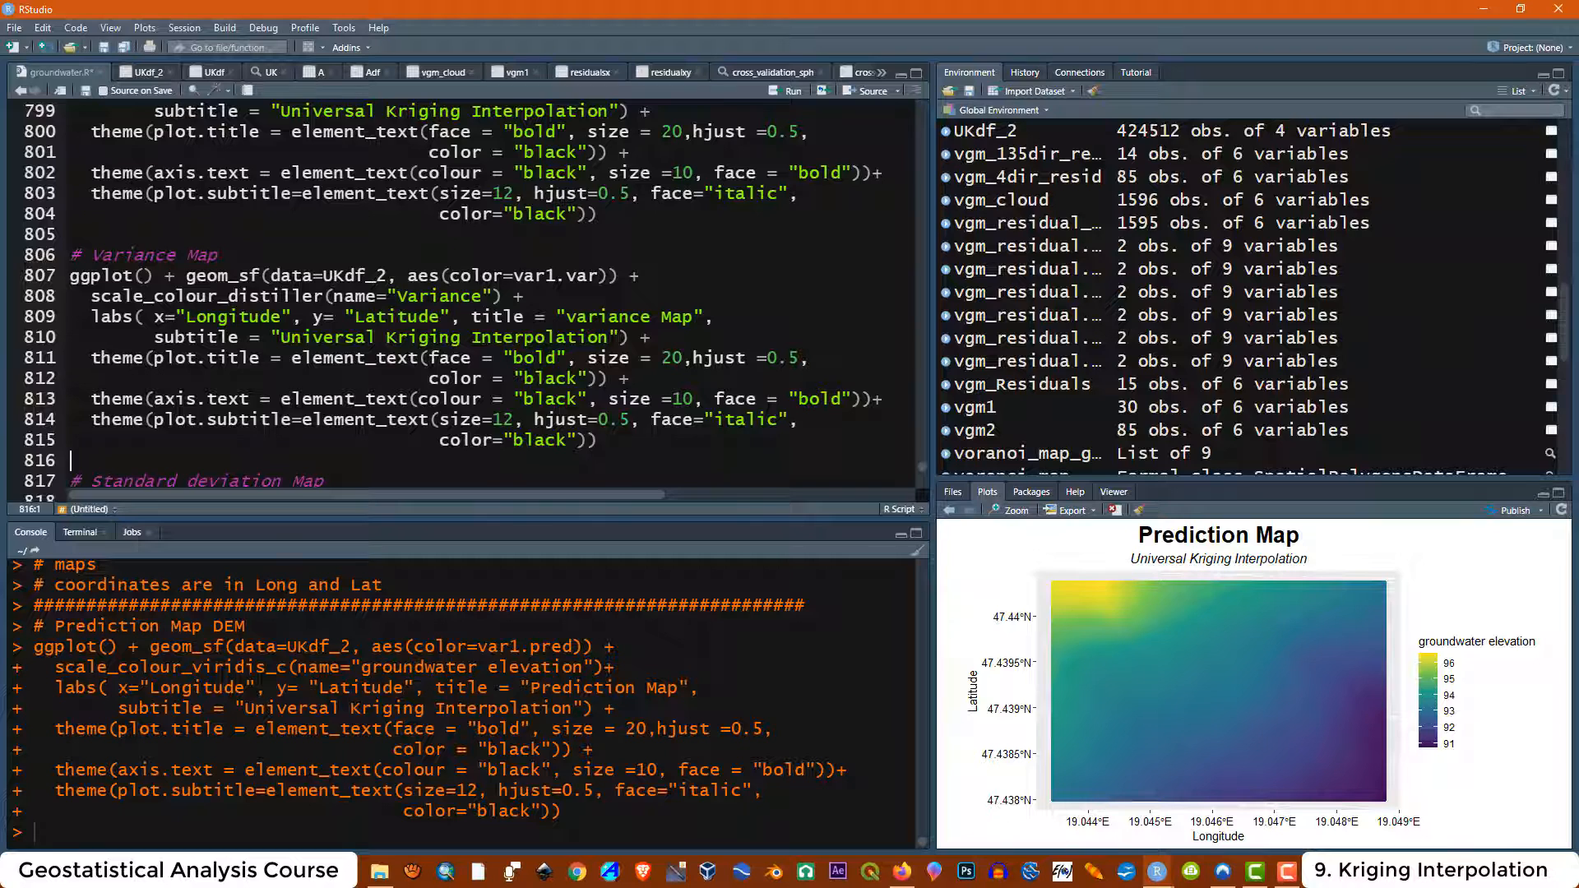
pyautogui.hotkey('shift', 'Up')
pyautogui.hotkey('shift', 'Up')
pyautogui.hotkey('shift', 'Up')
pyautogui.hotkey('shift', 'Up')
pyautogui.hotkey('shift', 'Up')
pyautogui.hotkey('shift', 'Up')
pyautogui.hotkey('shift', 'Up')
pyautogui.hotkey('shift', 'Up')
pyautogui.hotkey('shift', 'Up')
pyautogui.hotkey('shift', 'Up')
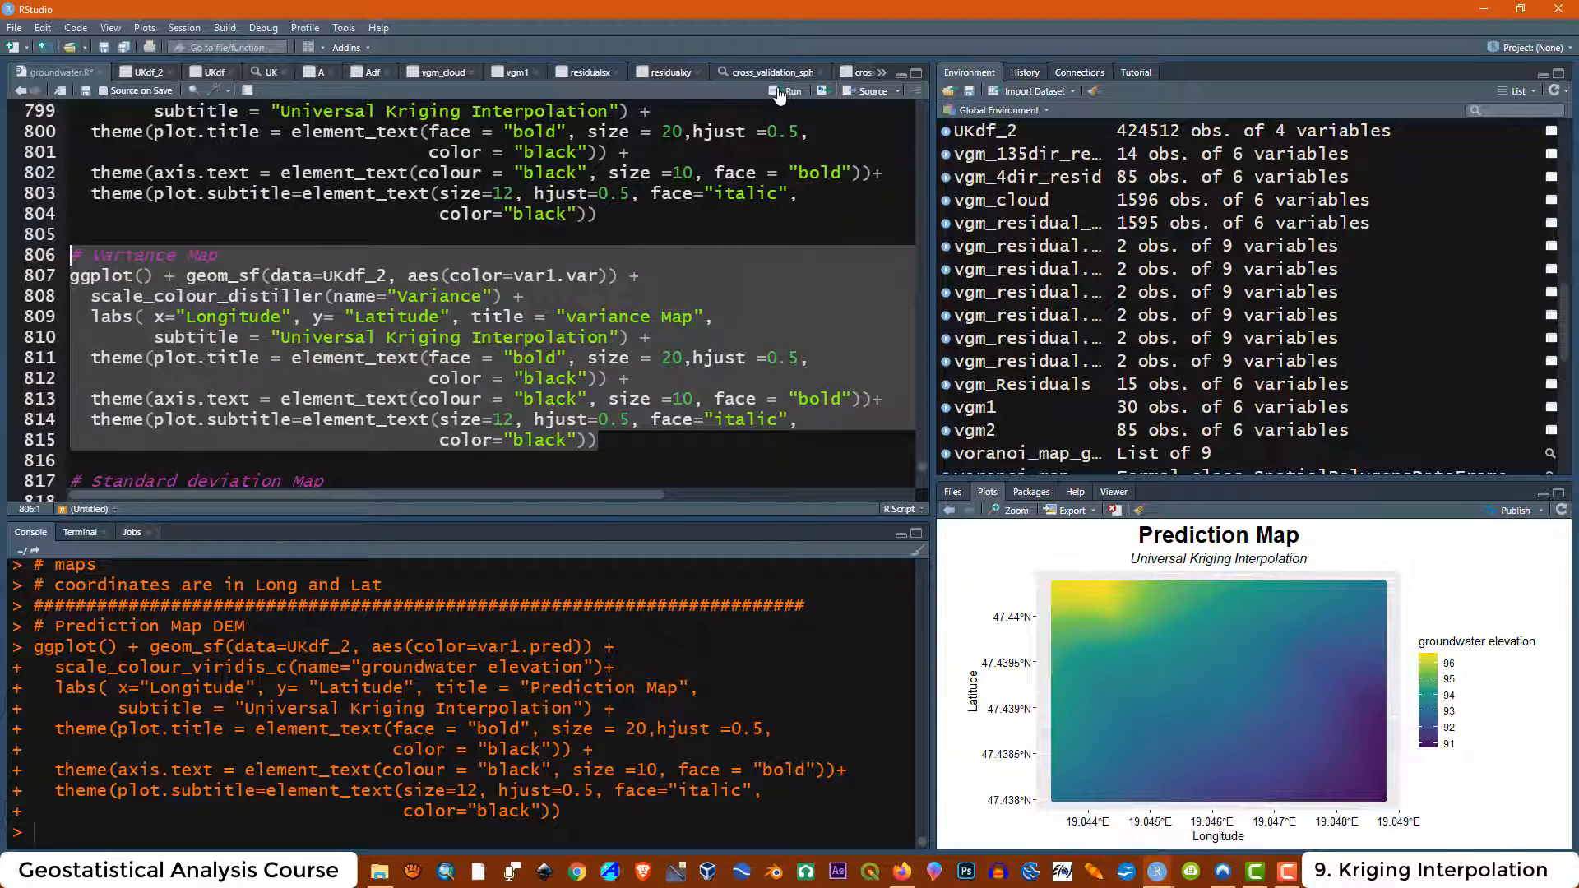
pyautogui.click(782, 90)
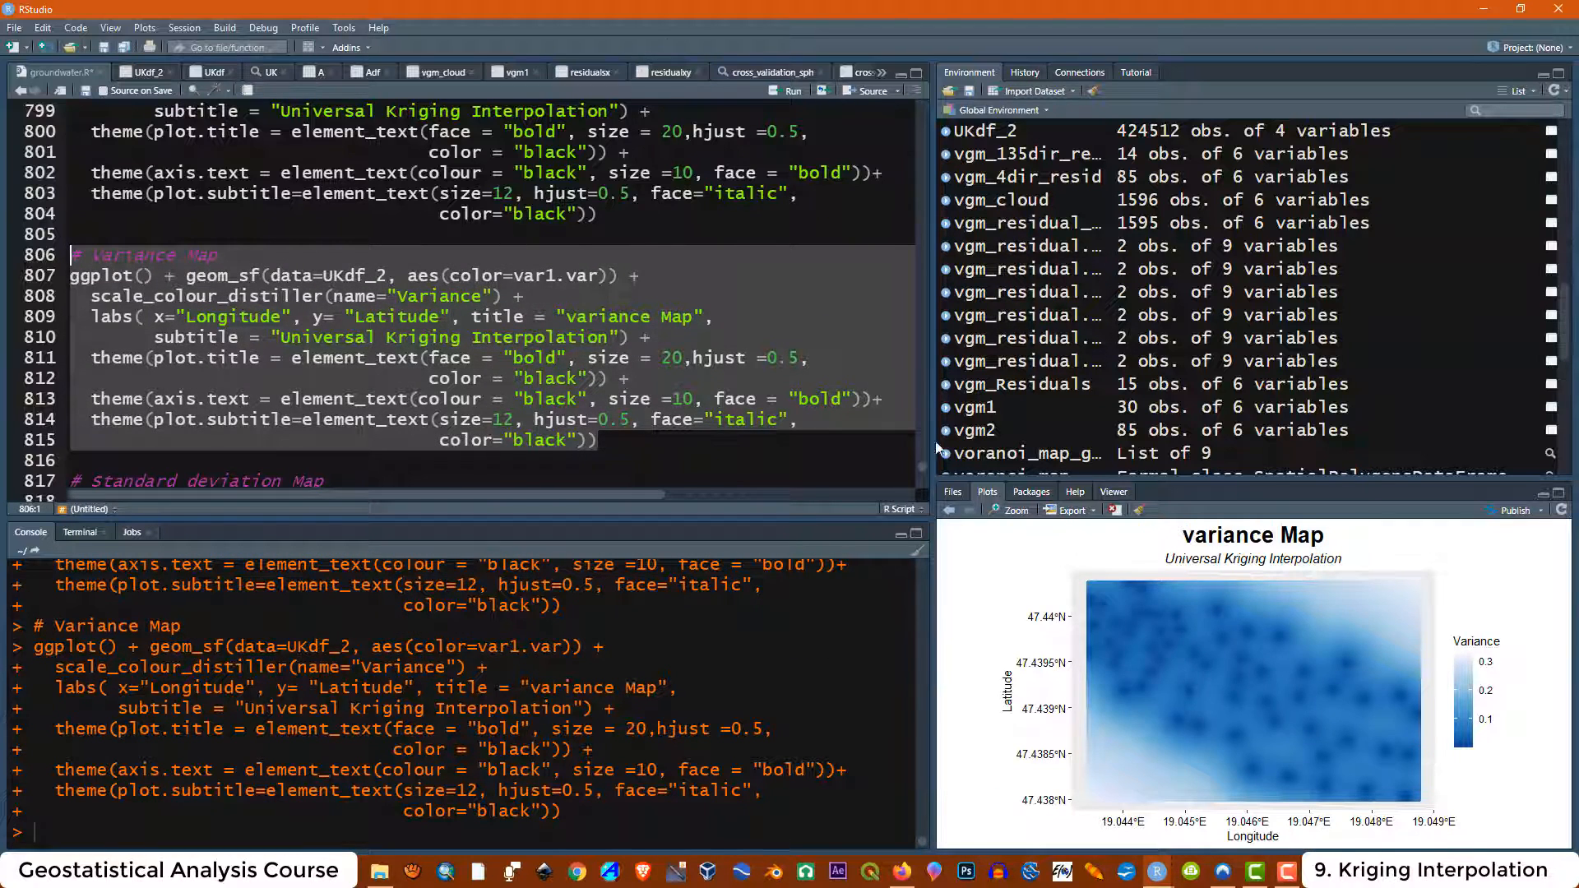
pyautogui.click(1009, 510)
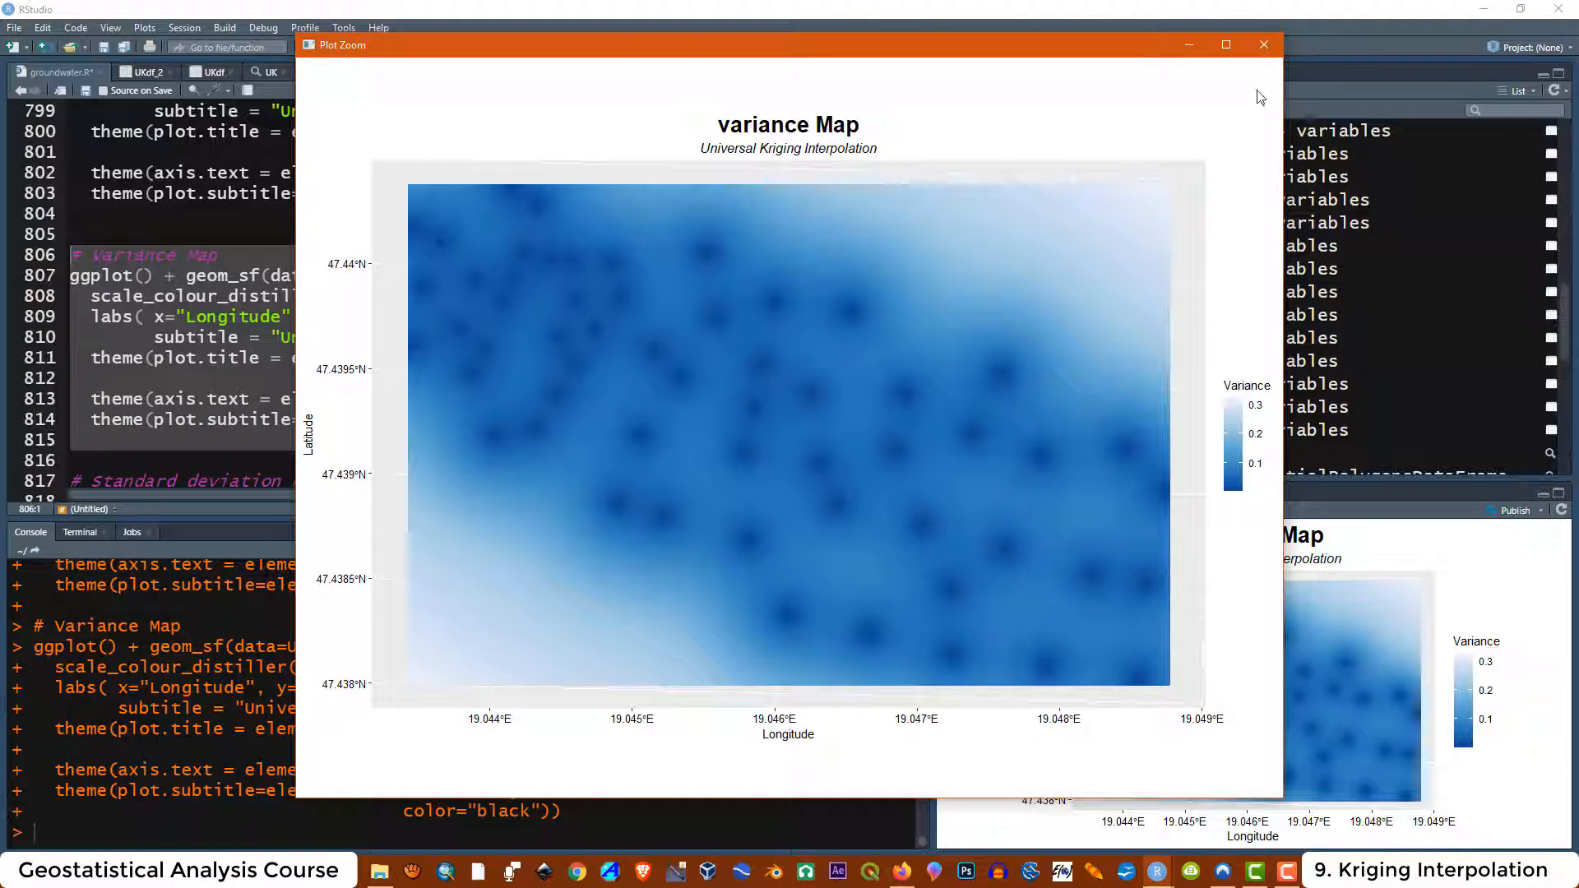
pyautogui.click(1264, 44)
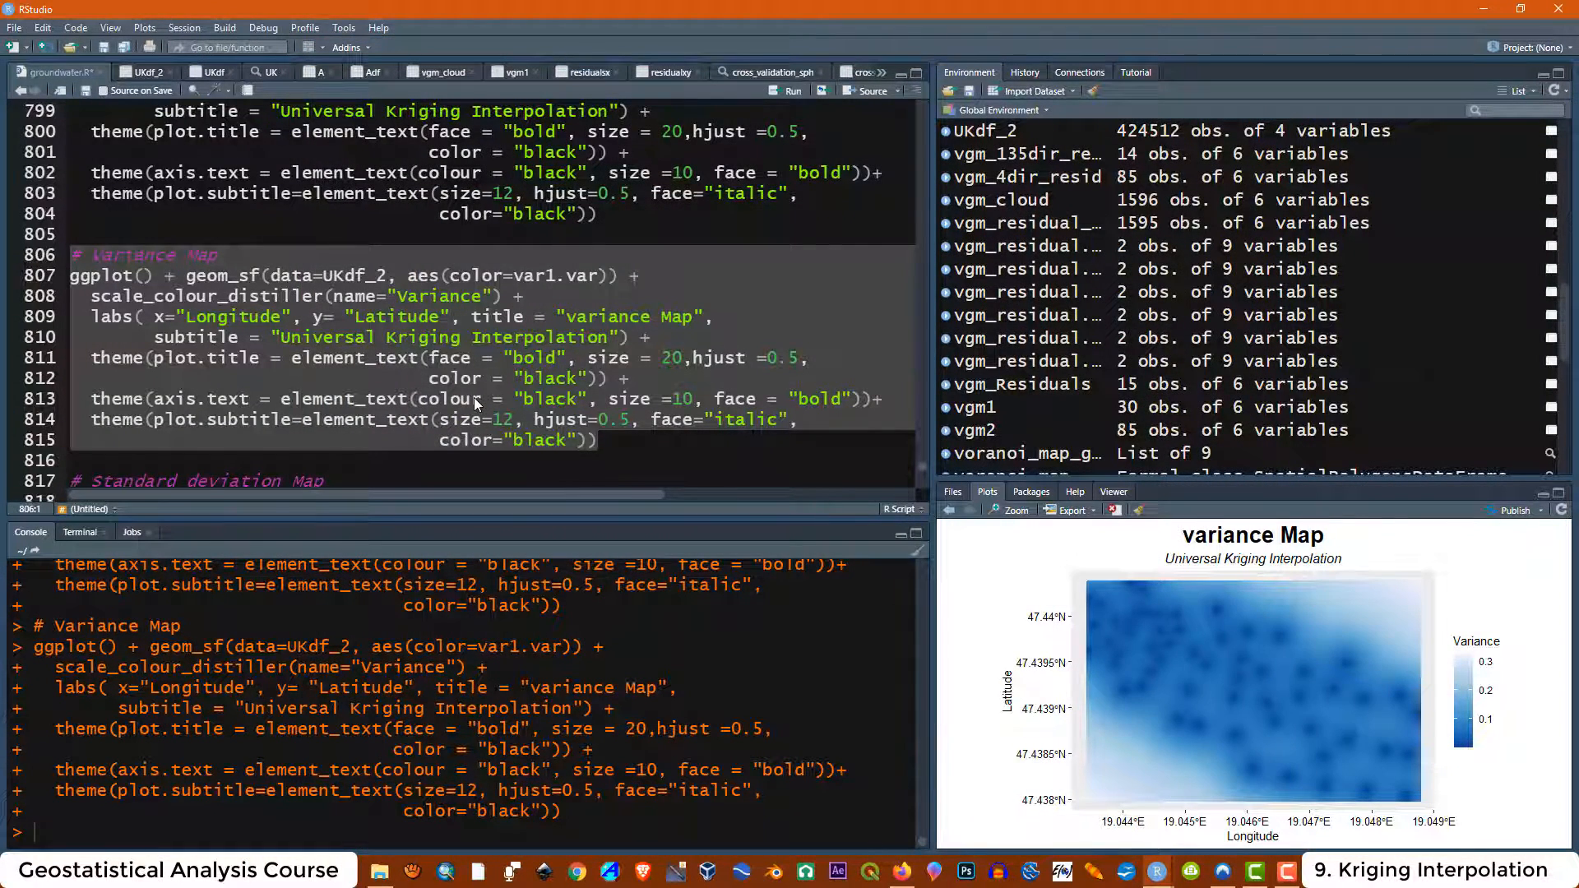
# Run the Standard deviation Map line plotting var1.standar_deviation from UKdf_2 and view it enlarged
pyautogui.scroll(-2, 474, 397)
pyautogui.moveTo(767, 403); pyautogui.dragTo(71, 382)
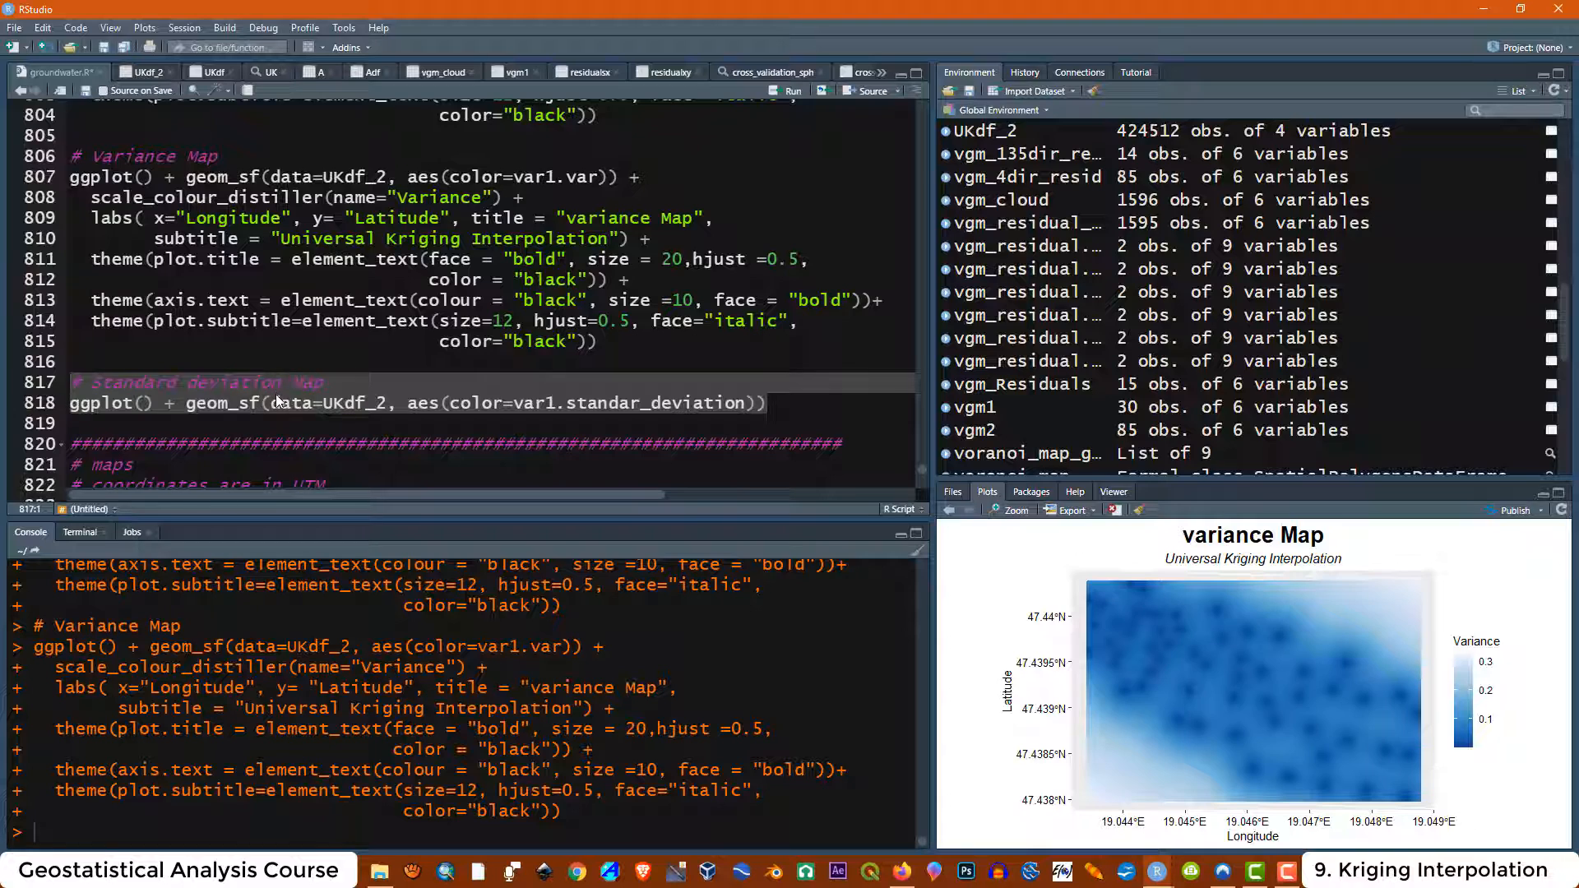
pyautogui.click(777, 93)
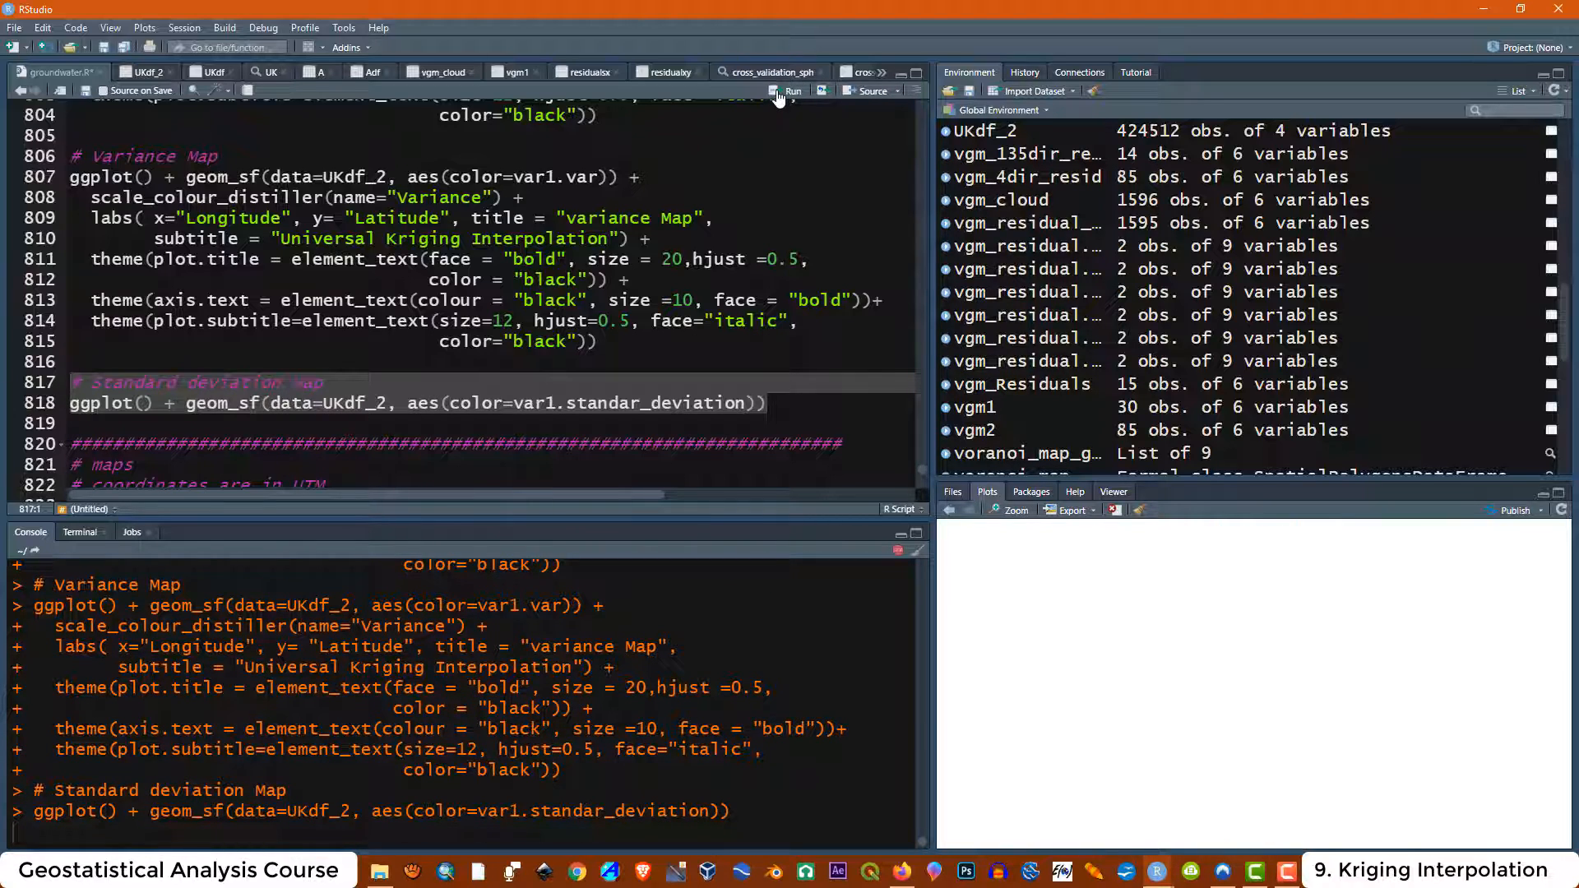
pyautogui.click(997, 510)
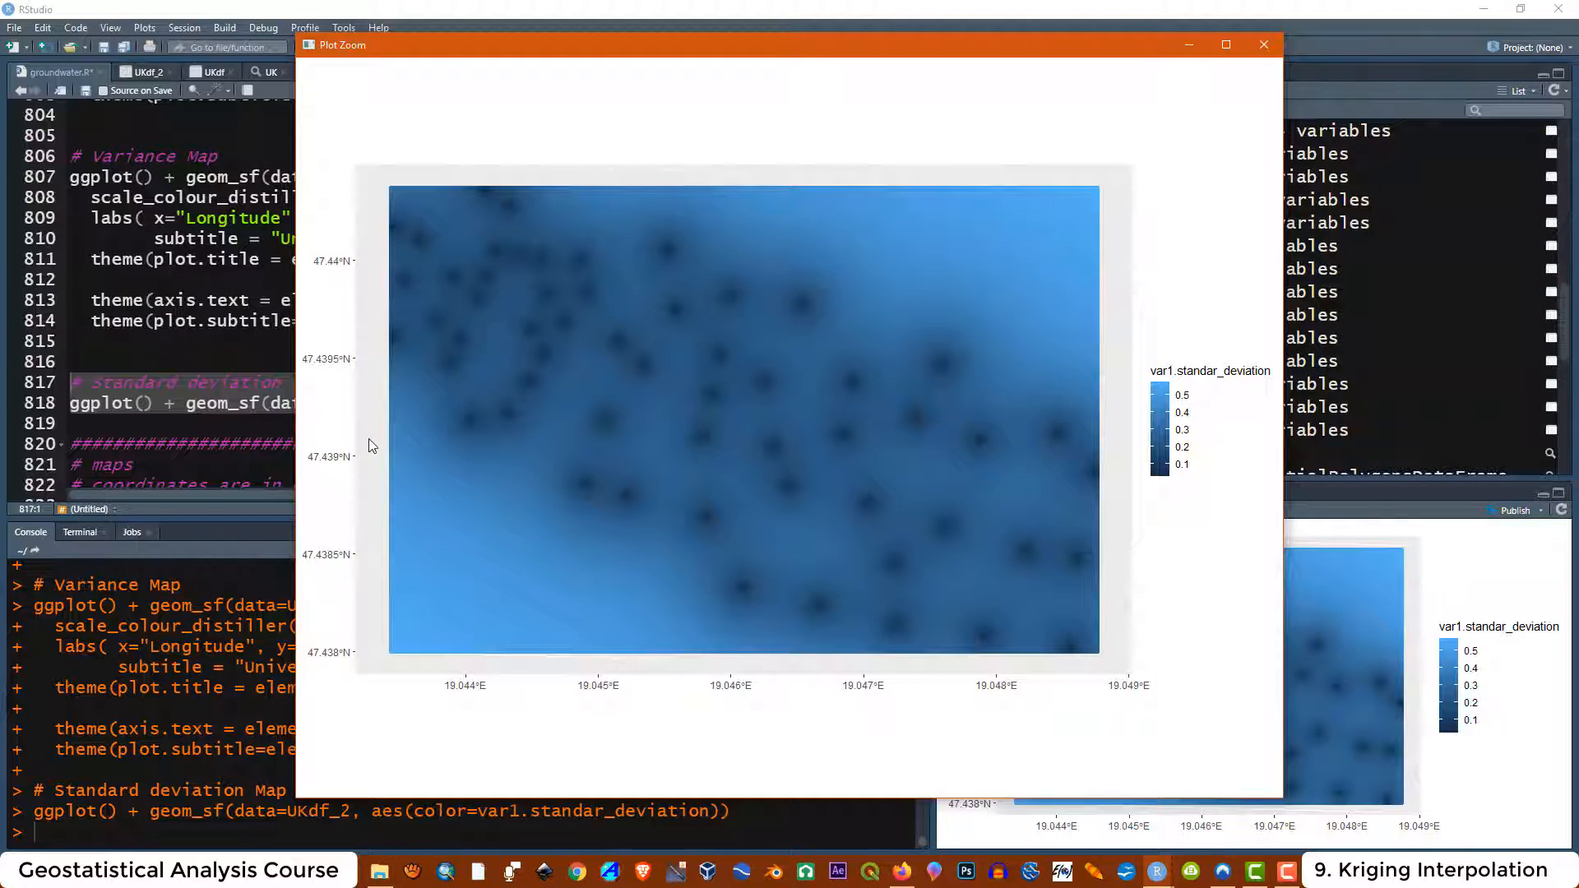
pyautogui.click(1264, 45)
# Run the maps header comment block noting coordinates are in UTM
pyautogui.scroll(-2, 469, 301)
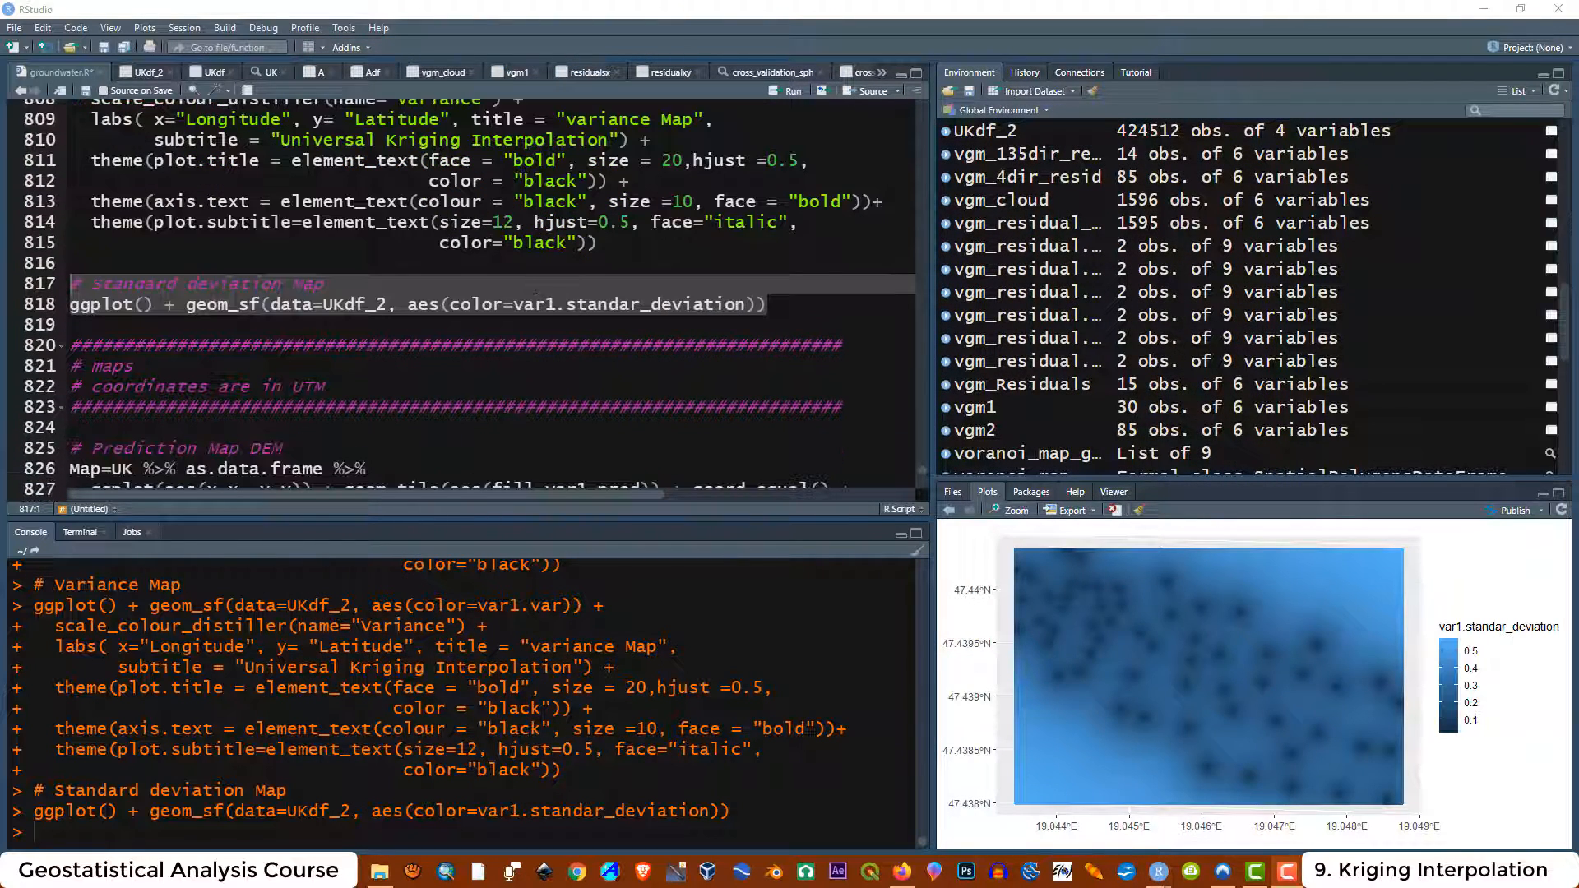
pyautogui.moveTo(847, 407); pyautogui.dragTo(71, 346)
pyautogui.click(777, 91)
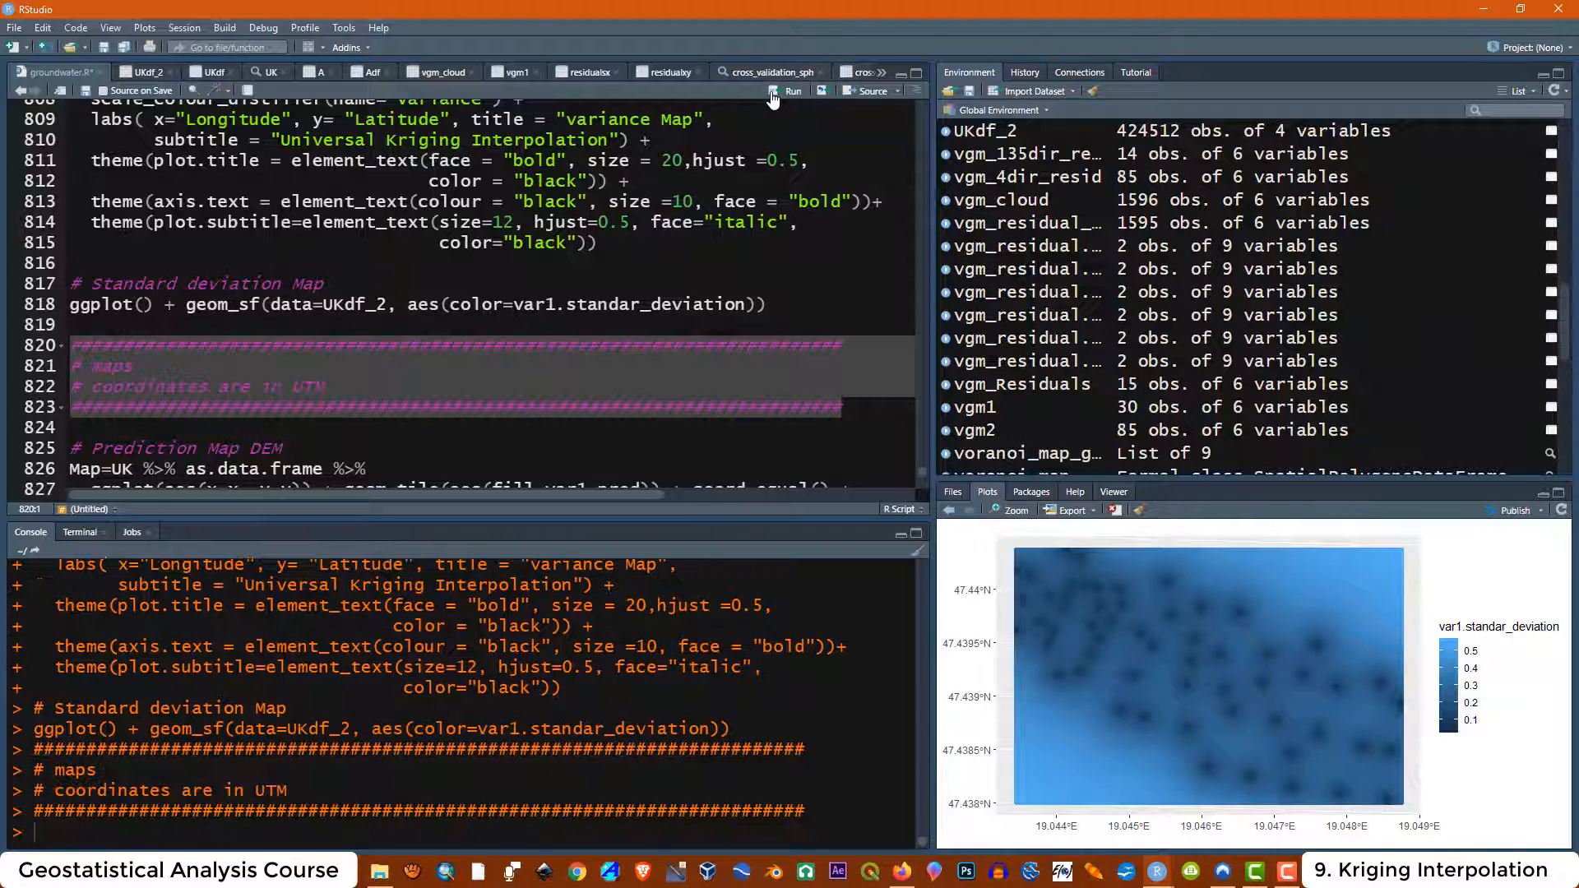
# Examine the UTM Prediction Map DEM code that pipes UK through as.data.frame into ggplot with geom_tile
pyautogui.scroll(-2, 402, 378)
pyautogui.scroll(-1, 282, 300)
pyautogui.click(282, 300)
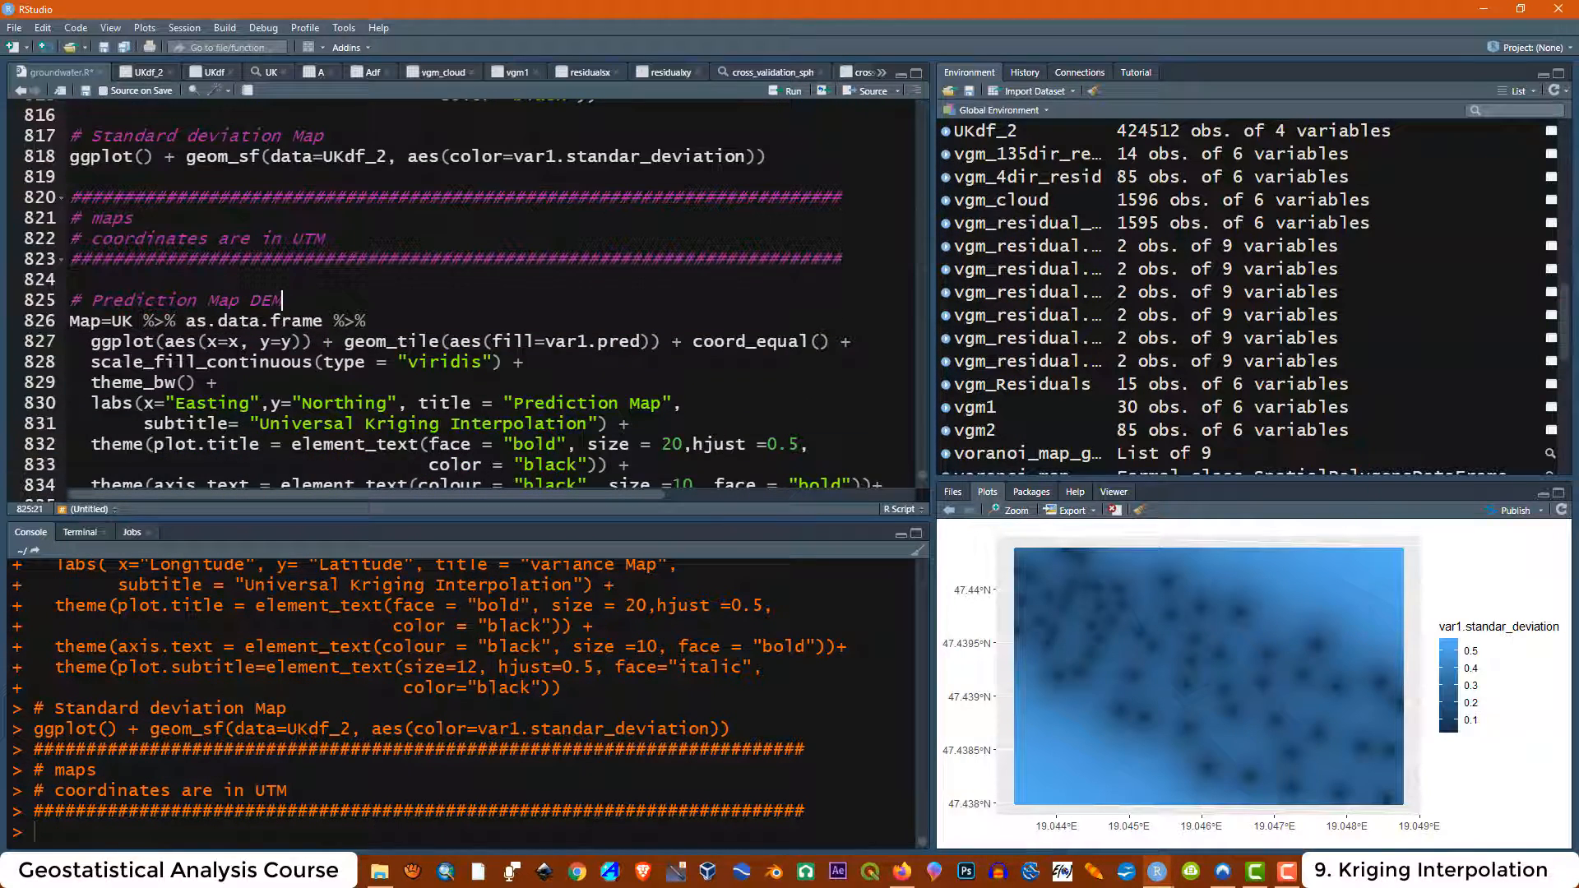
pyautogui.moveTo(70, 321); pyautogui.dragTo(167, 415)
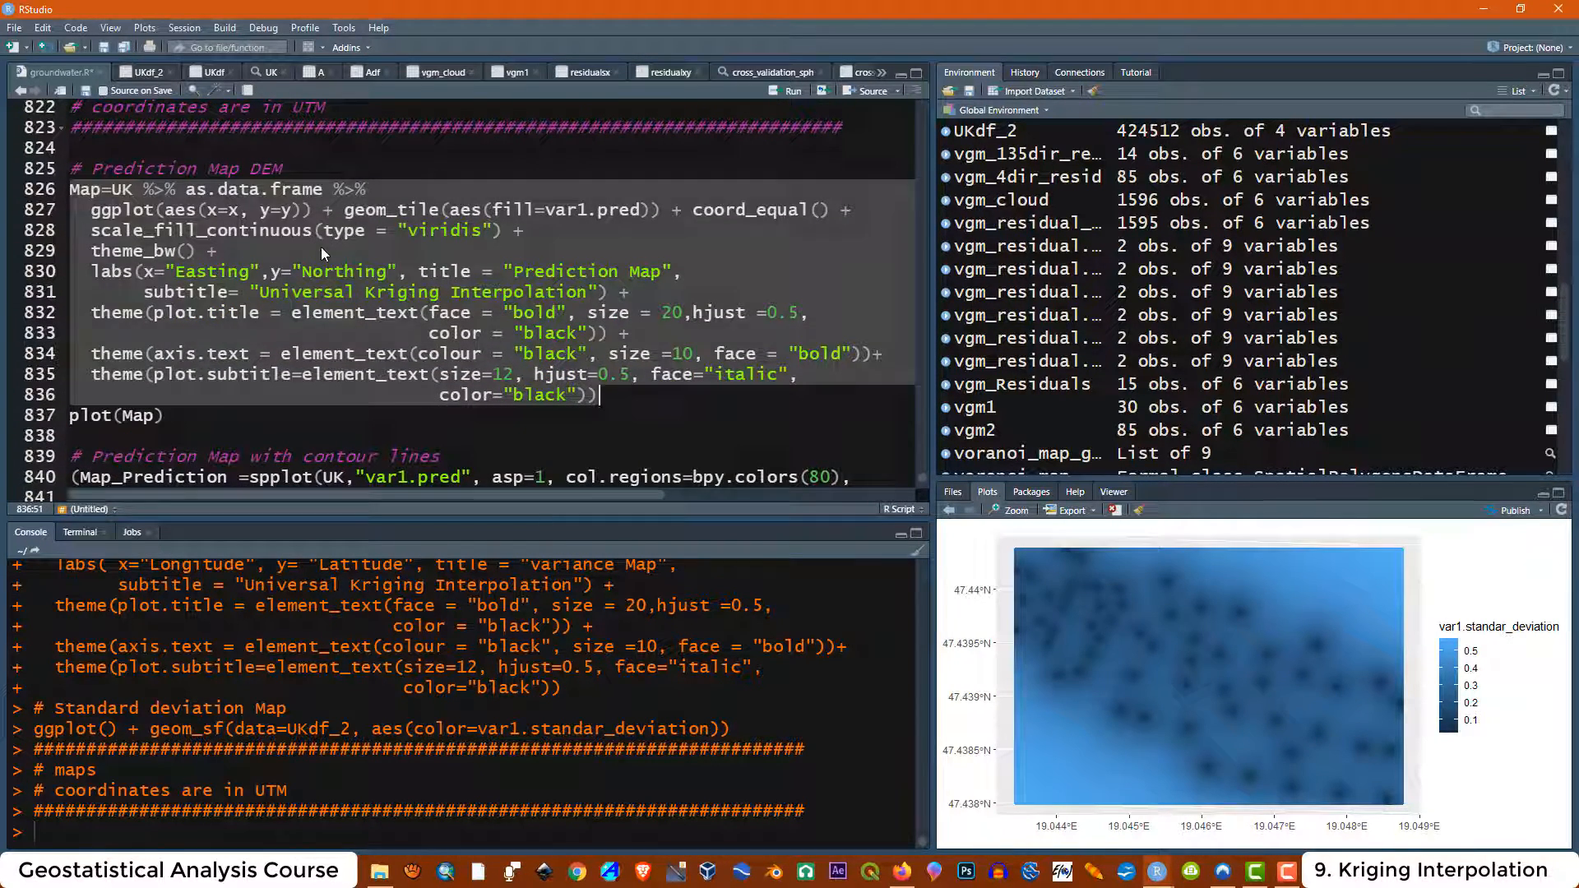
pyautogui.click(320, 250)
pyautogui.moveTo(366, 190); pyautogui.dragTo(197, 189)
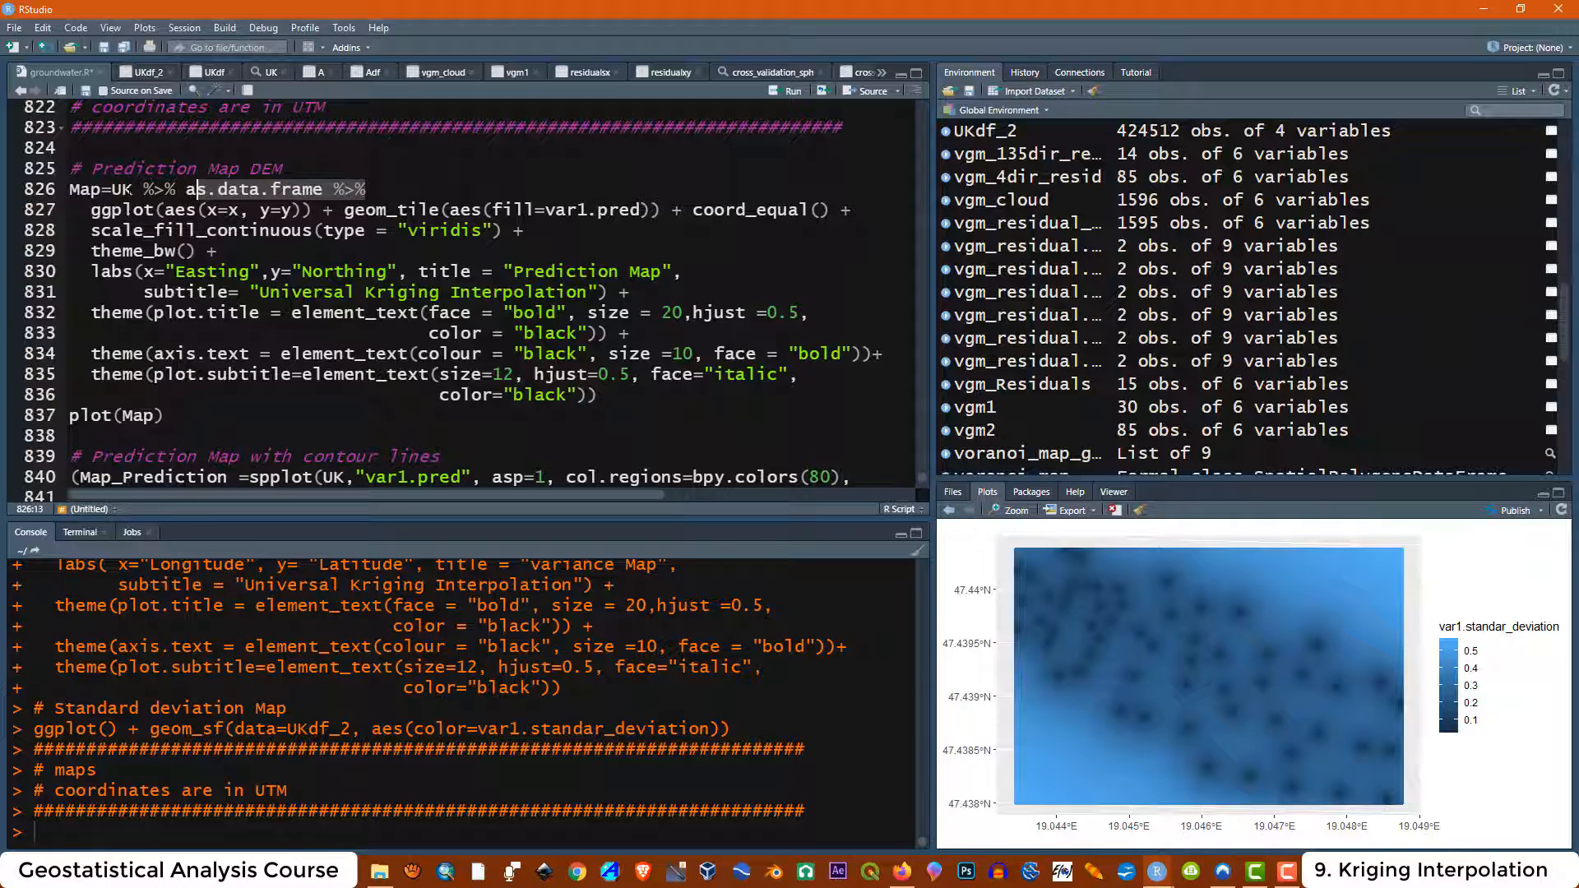
pyautogui.click(112, 189)
# Compare the Long and Lat maps section with the UTM maps section and the Map=UK assignment
pyautogui.scroll(1, 115, 247)
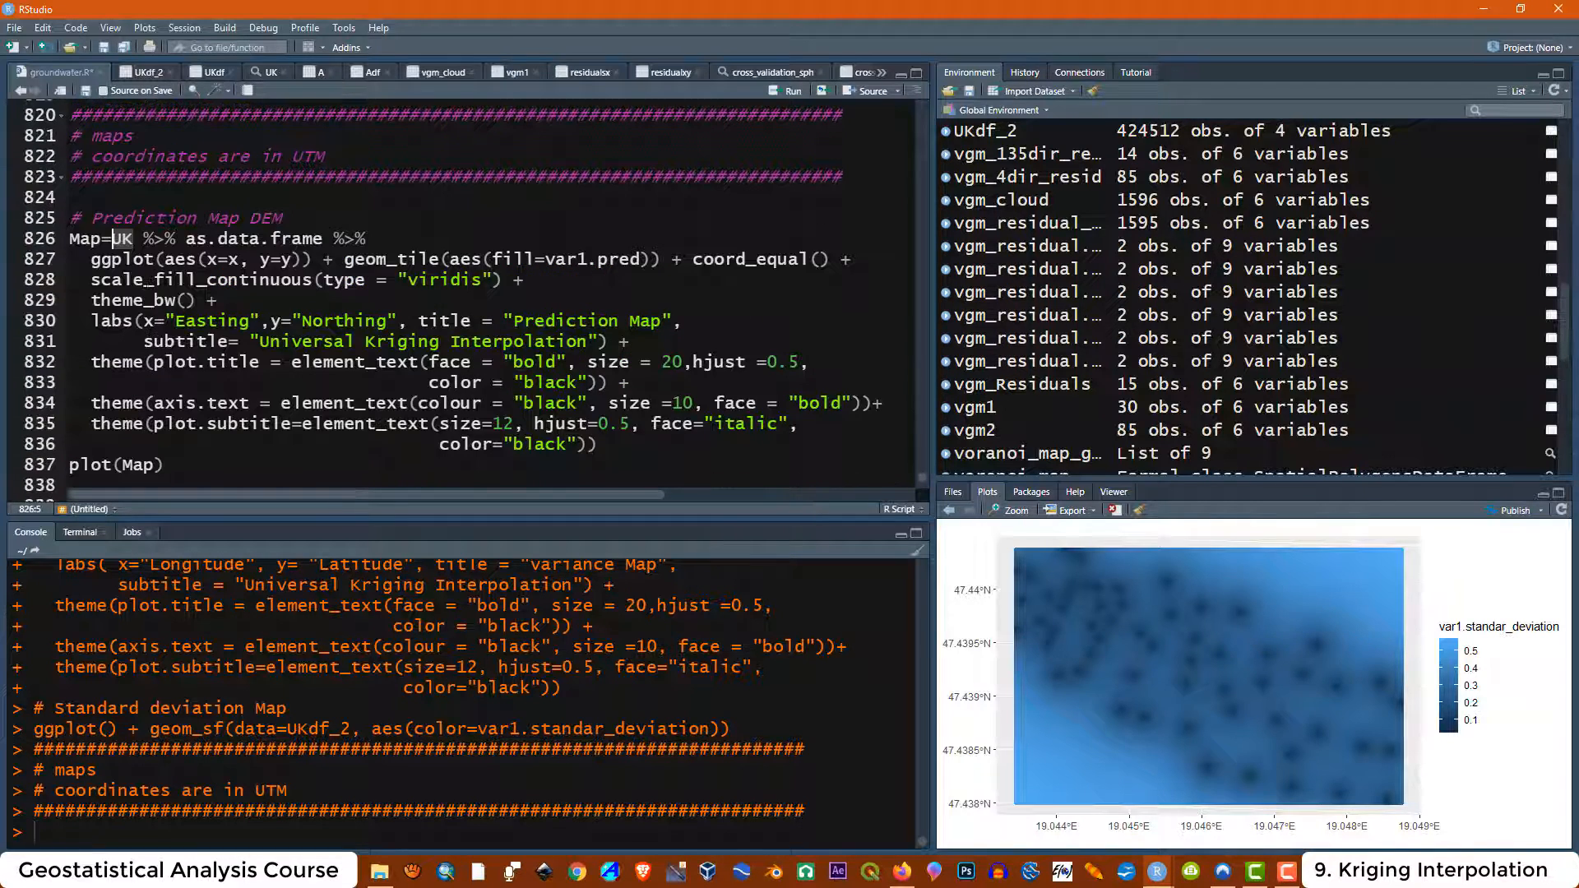
pyautogui.scroll(4, 120, 251)
pyautogui.scroll(13, 428, 458)
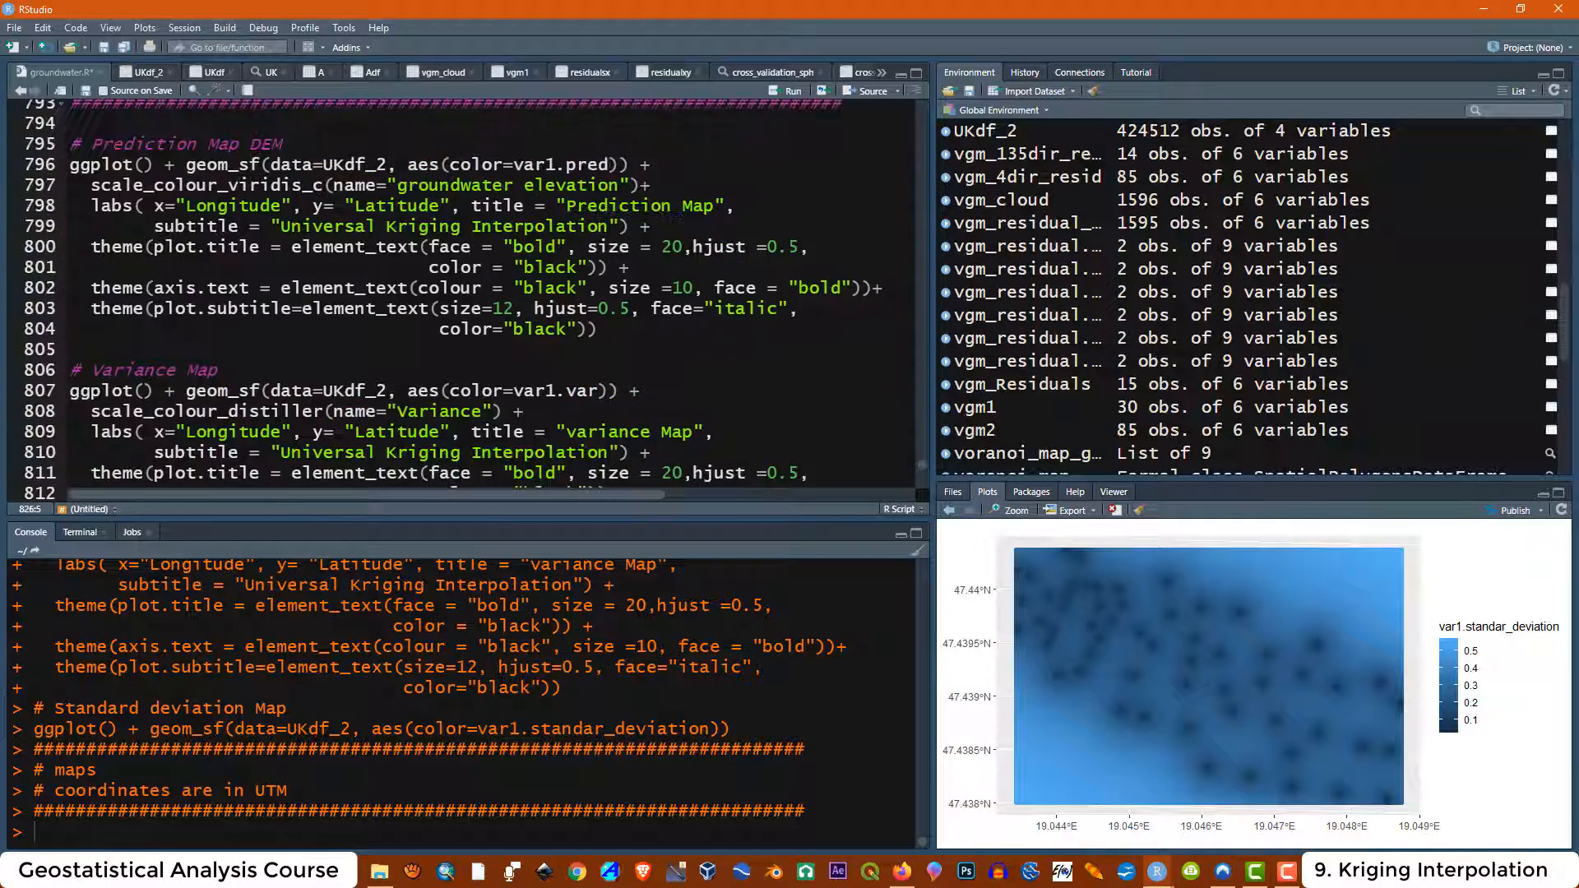
pyautogui.scroll(1, 429, 459)
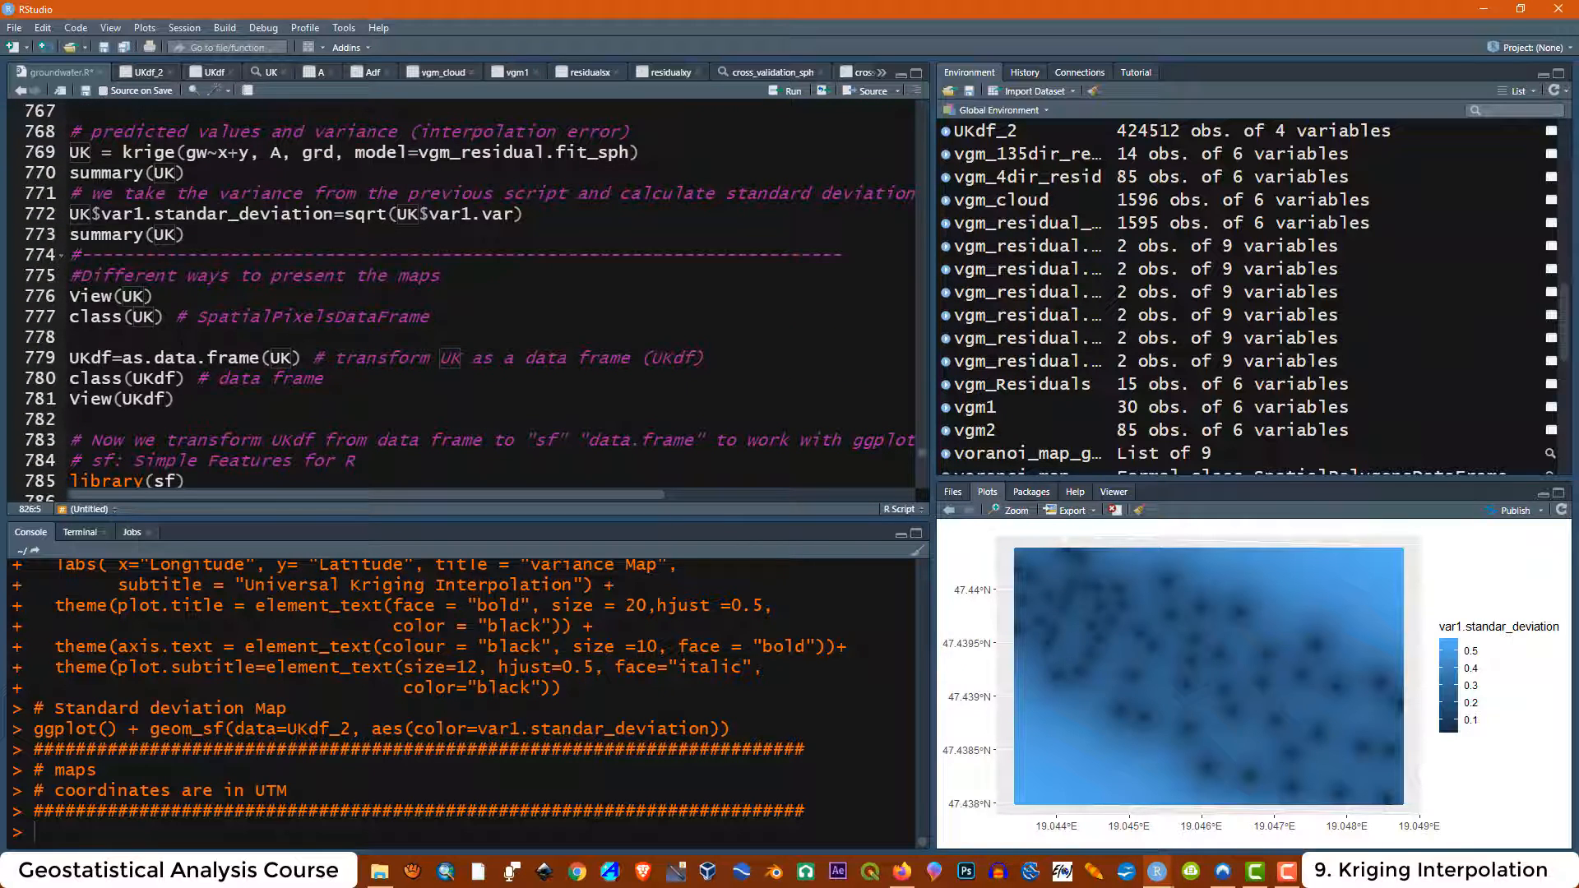
pyautogui.scroll(-6, 469, 293)
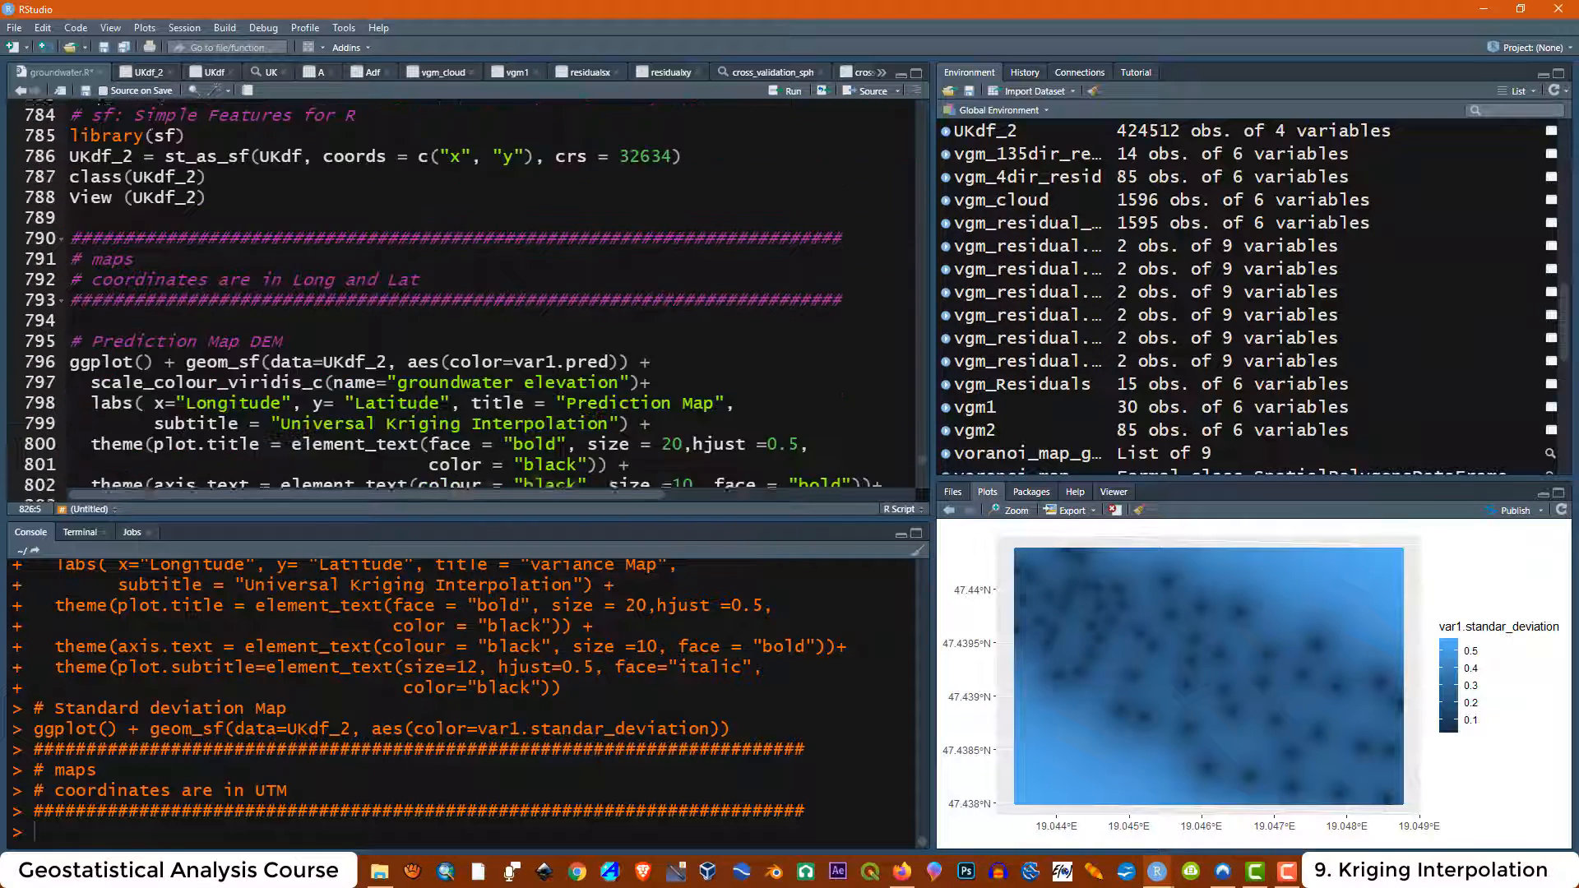
pyautogui.moveTo(325, 313); pyautogui.dragTo(387, 314)
pyautogui.scroll(-5, 96, 448)
pyautogui.scroll(-4, 96, 448)
pyautogui.click(282, 407)
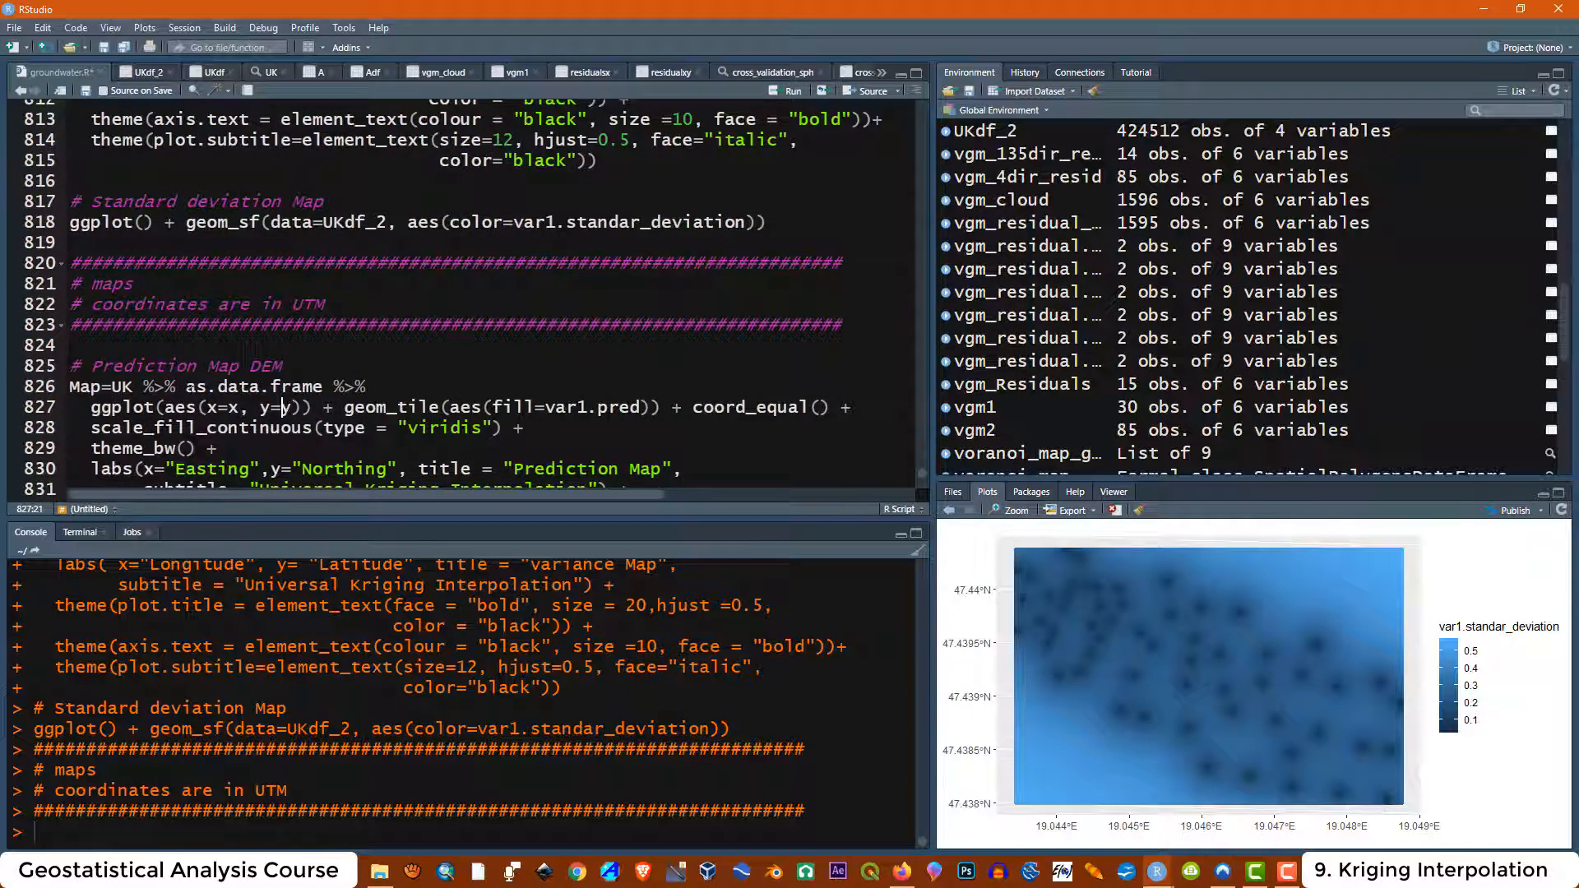
pyautogui.scroll(-2, 178, 311)
pyautogui.moveTo(367, 288); pyautogui.dragTo(143, 288)
pyautogui.click(124, 288)
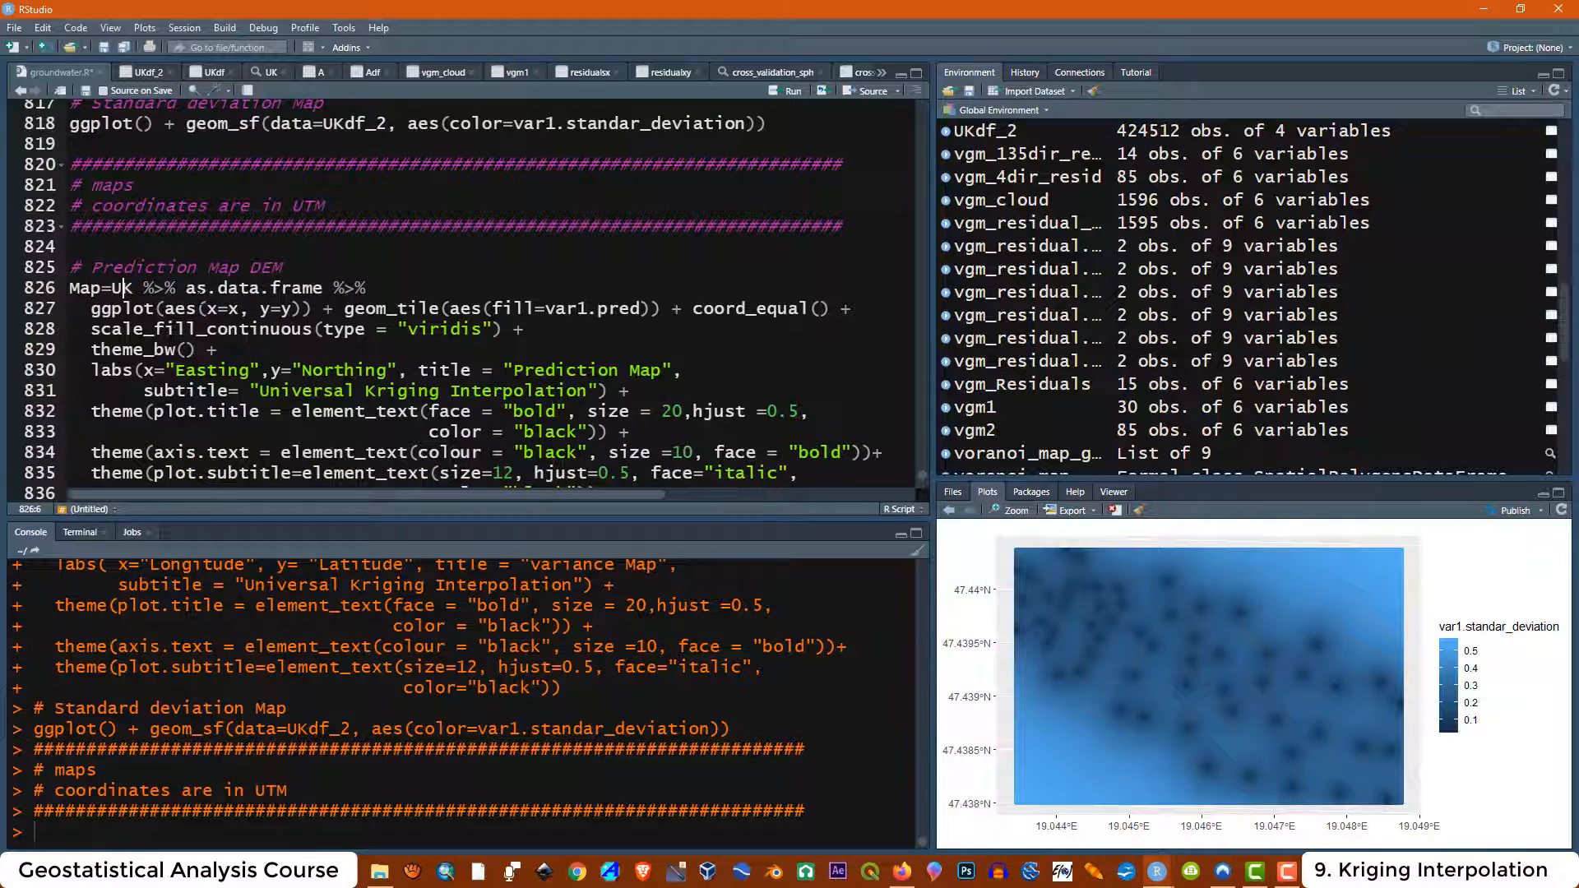
pyautogui.scroll(-2, 558, 354)
pyautogui.moveTo(601, 395); pyautogui.dragTo(70, 168)
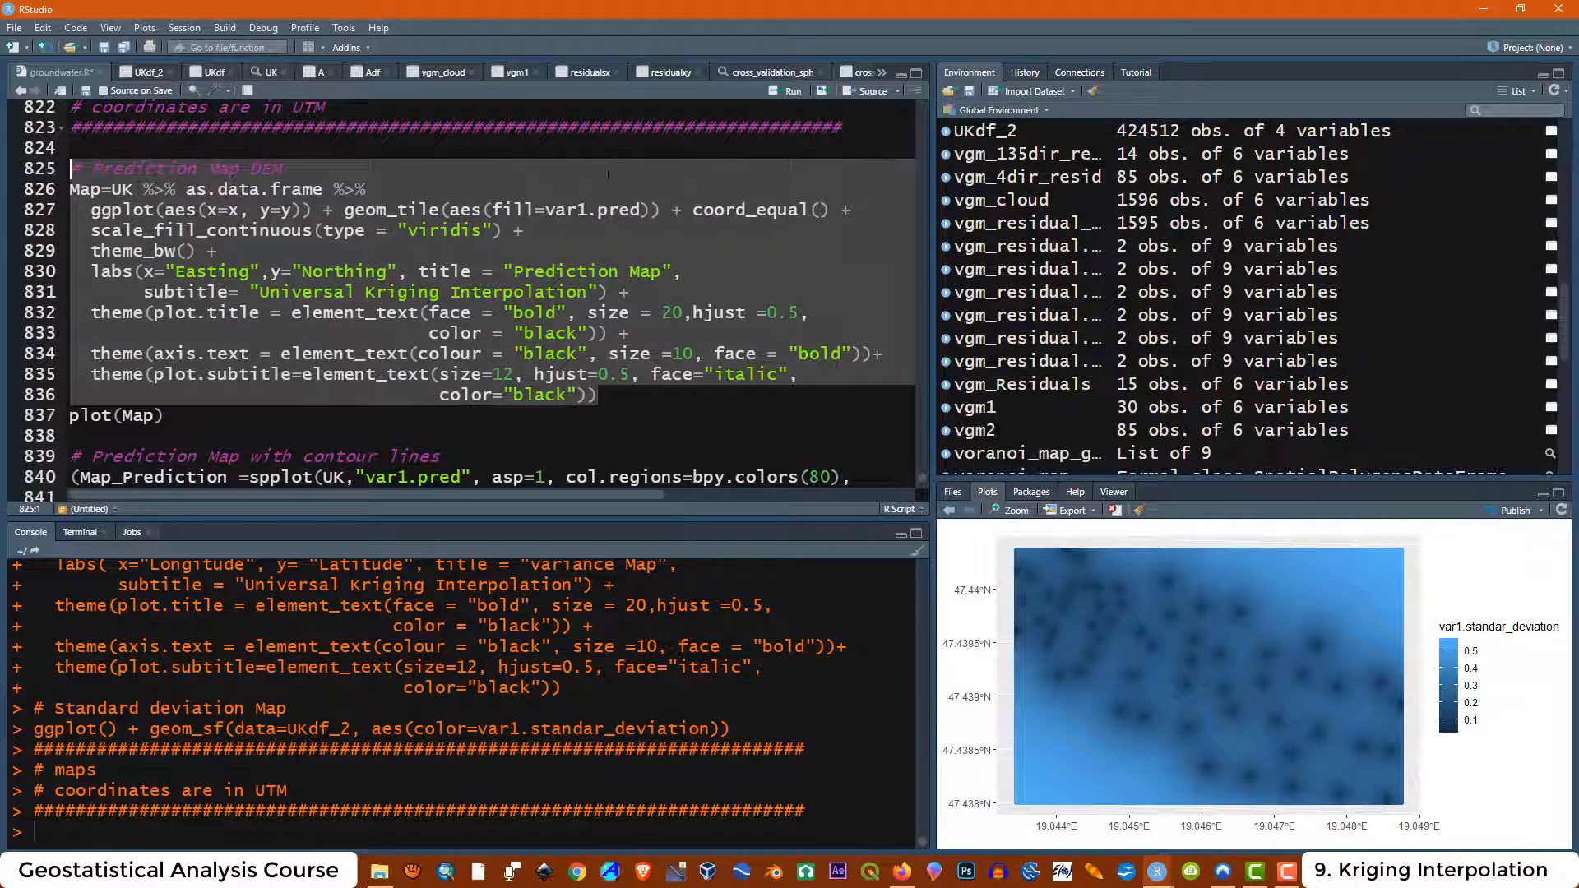
pyautogui.click(352, 299)
pyautogui.scroll(2, 352, 299)
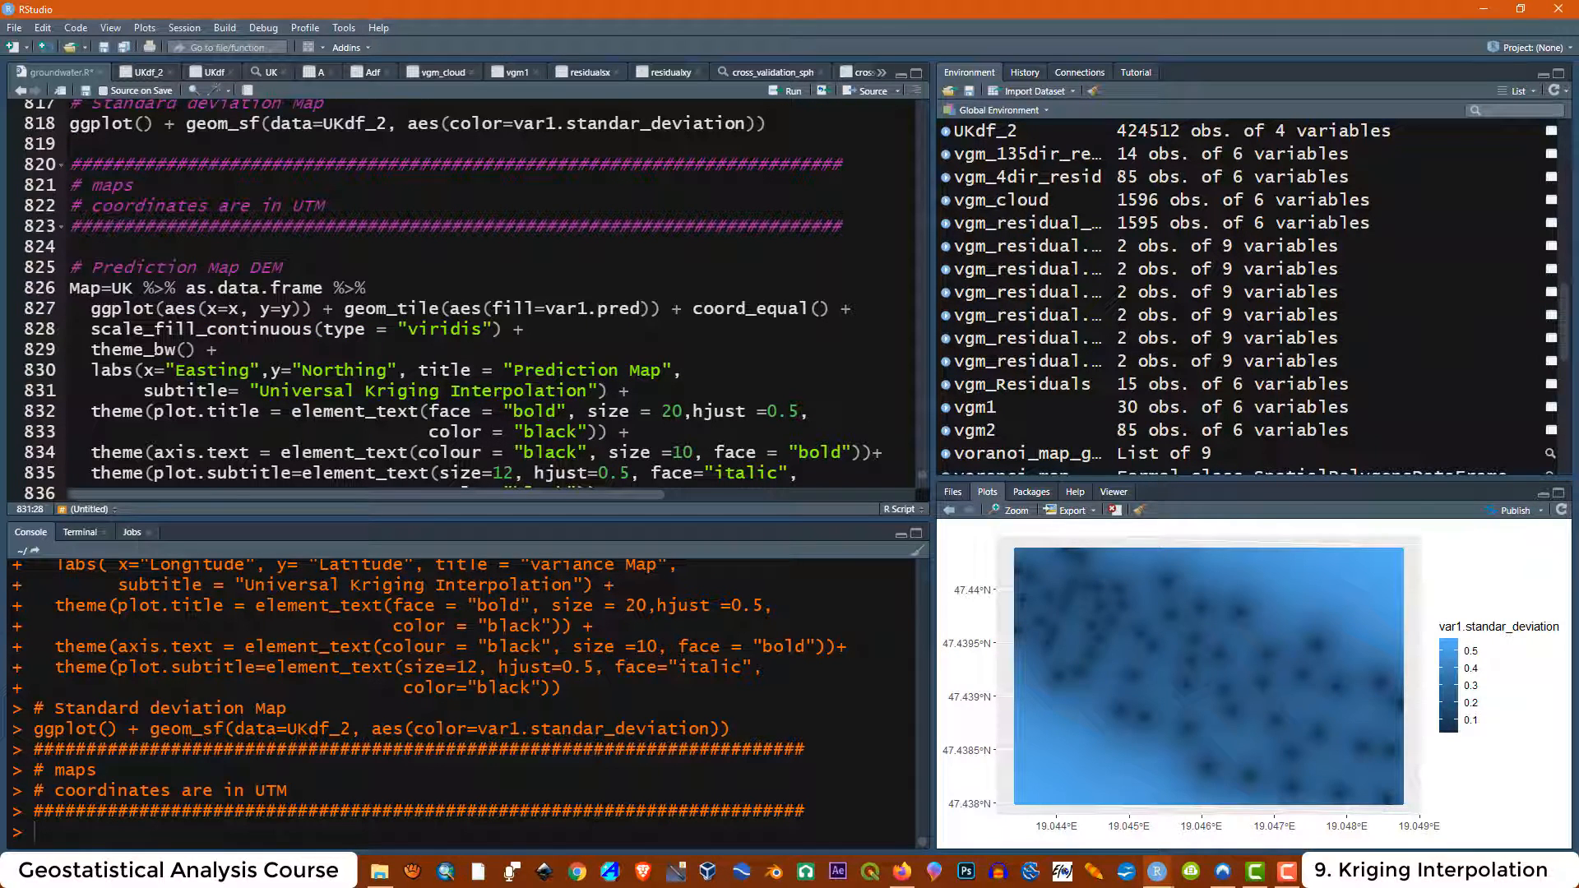
pyautogui.moveTo(328, 206); pyautogui.dragTo(292, 206)
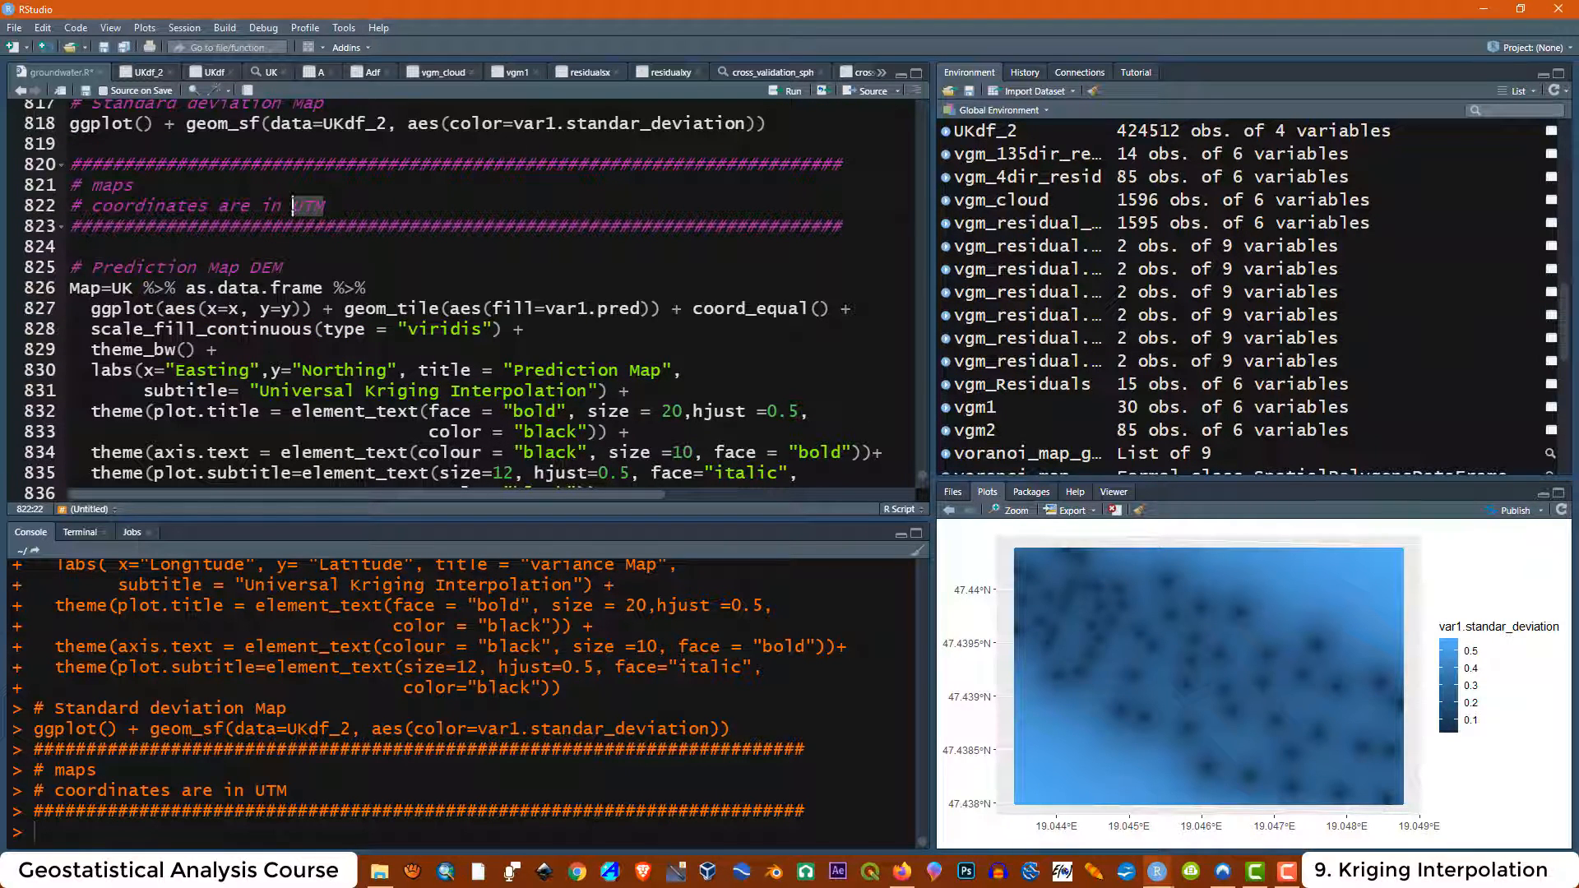
pyautogui.scroll(-1, 292, 206)
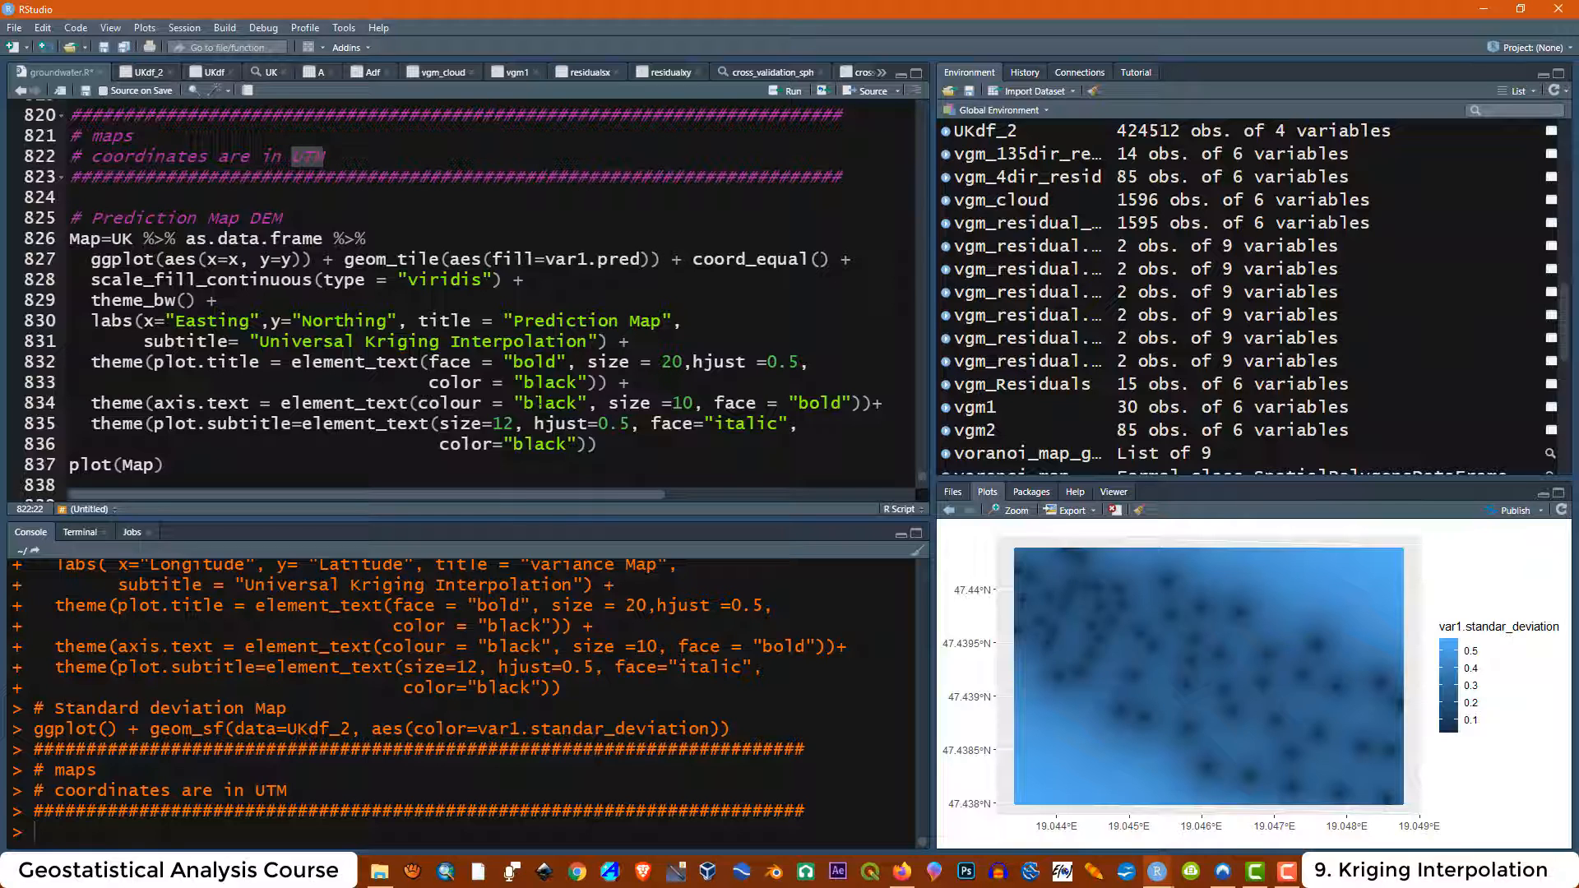
# Run the UTM Prediction Map DEM block that assigns Map, then run plot(Map) to display it
pyautogui.press('F10')
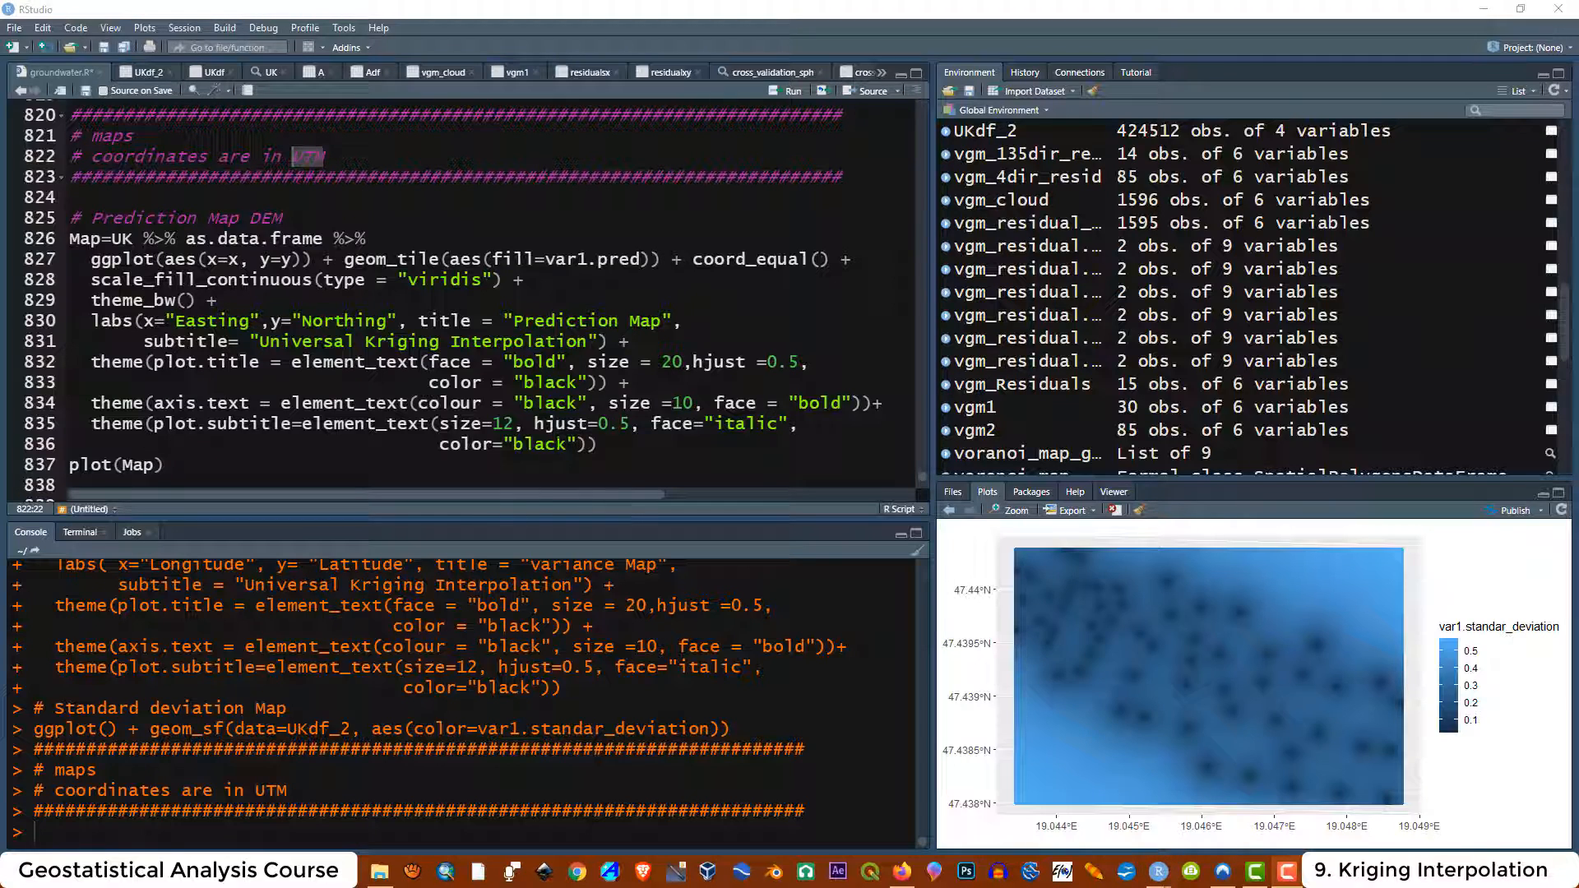
pyautogui.moveTo(609, 444); pyautogui.dragTo(71, 218)
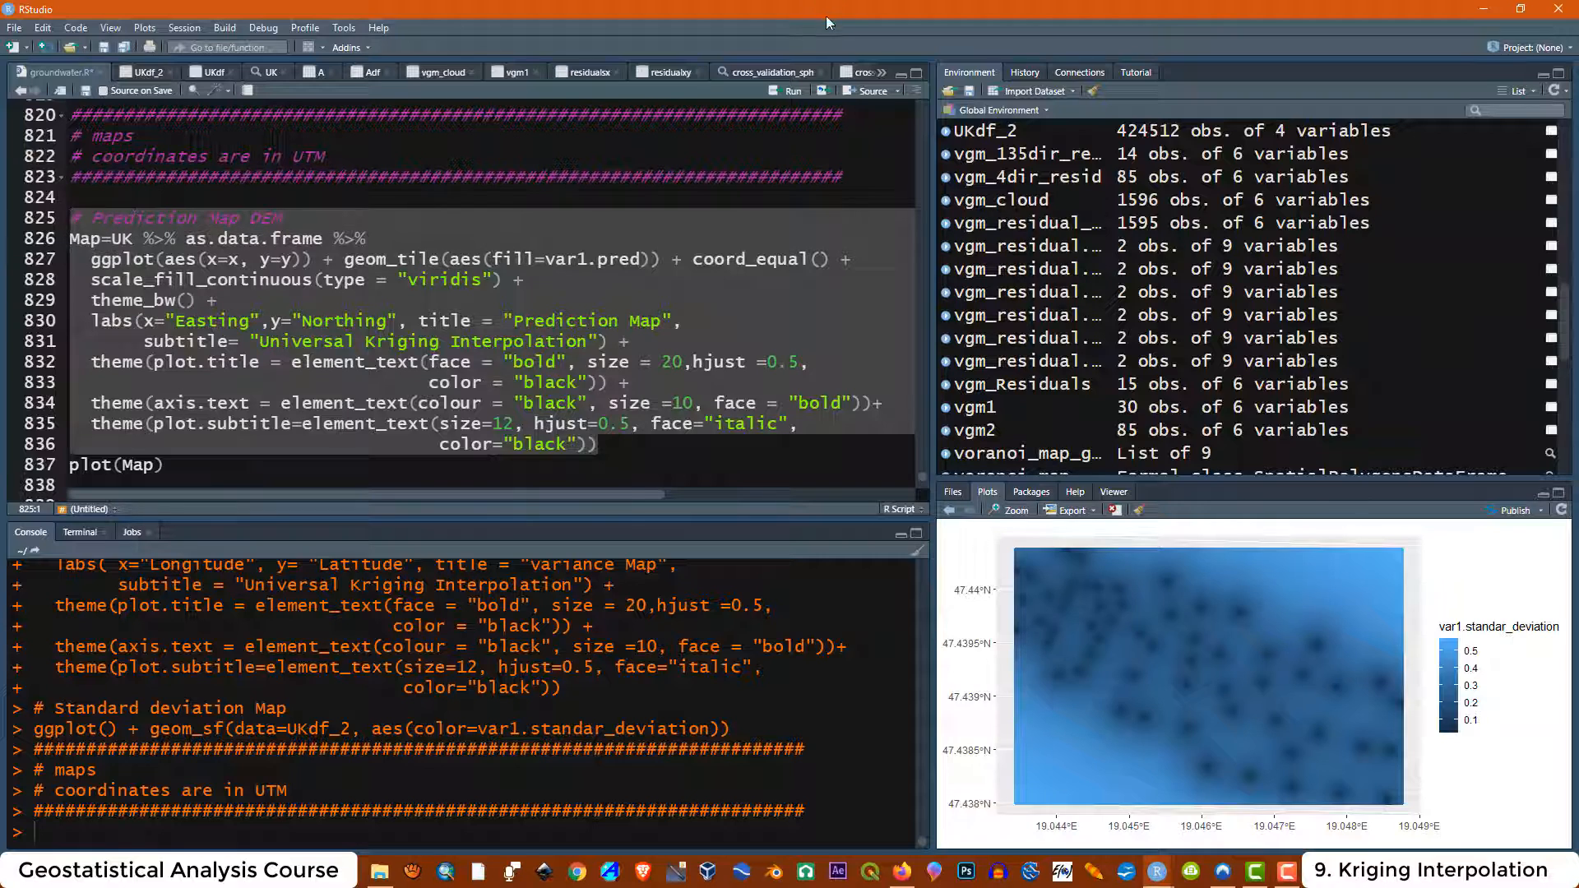
pyautogui.click(788, 91)
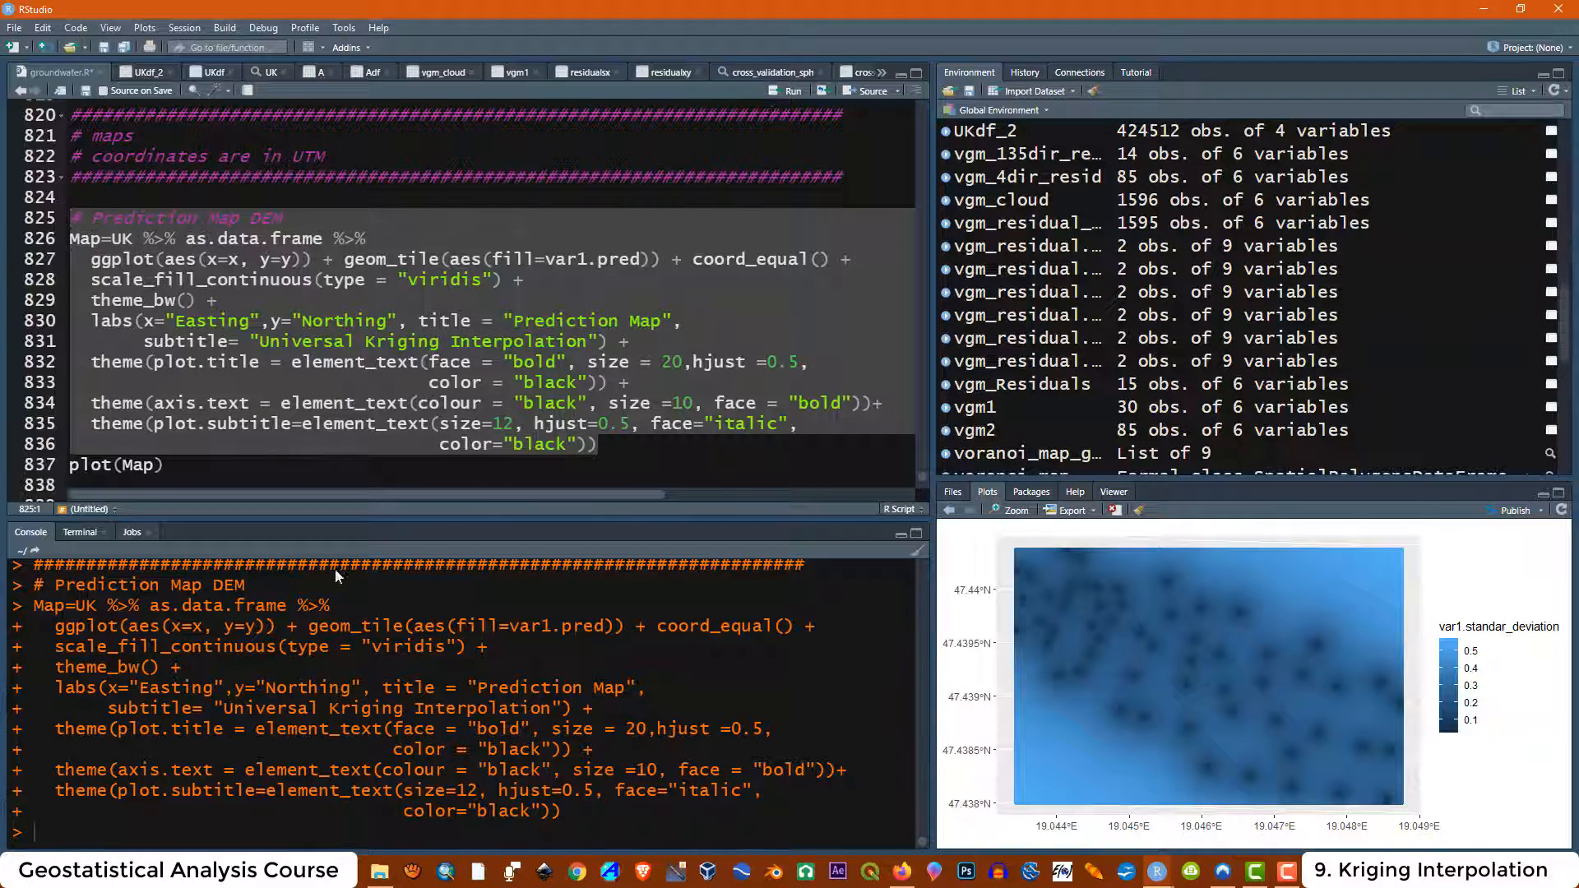
pyautogui.click(164, 464)
pyautogui.moveTo(166, 465); pyautogui.dragTo(70, 465)
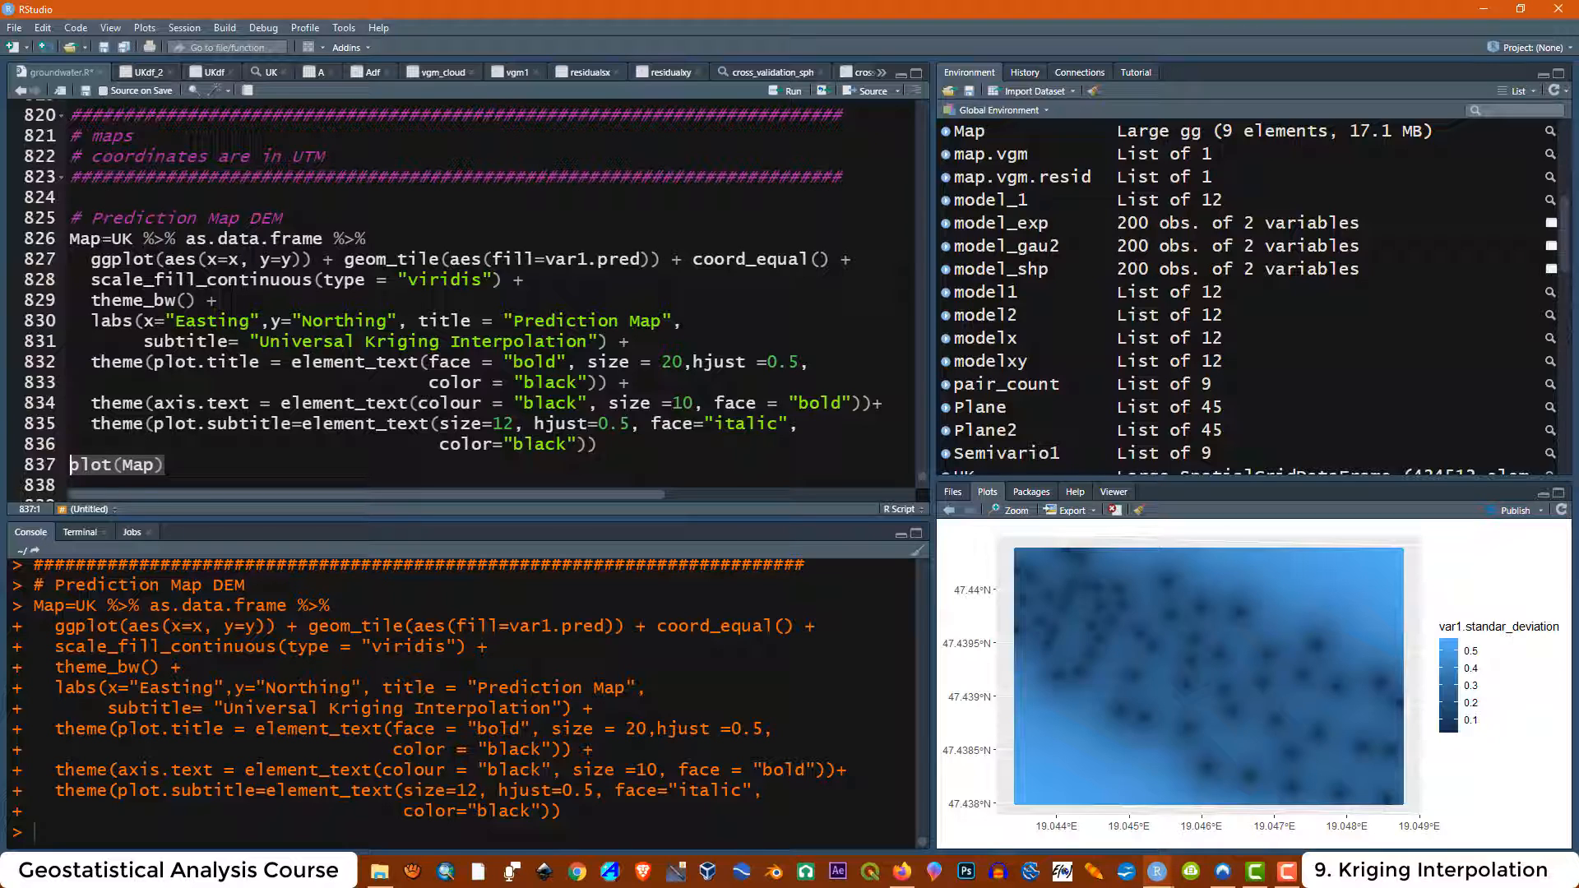
pyautogui.click(133, 218)
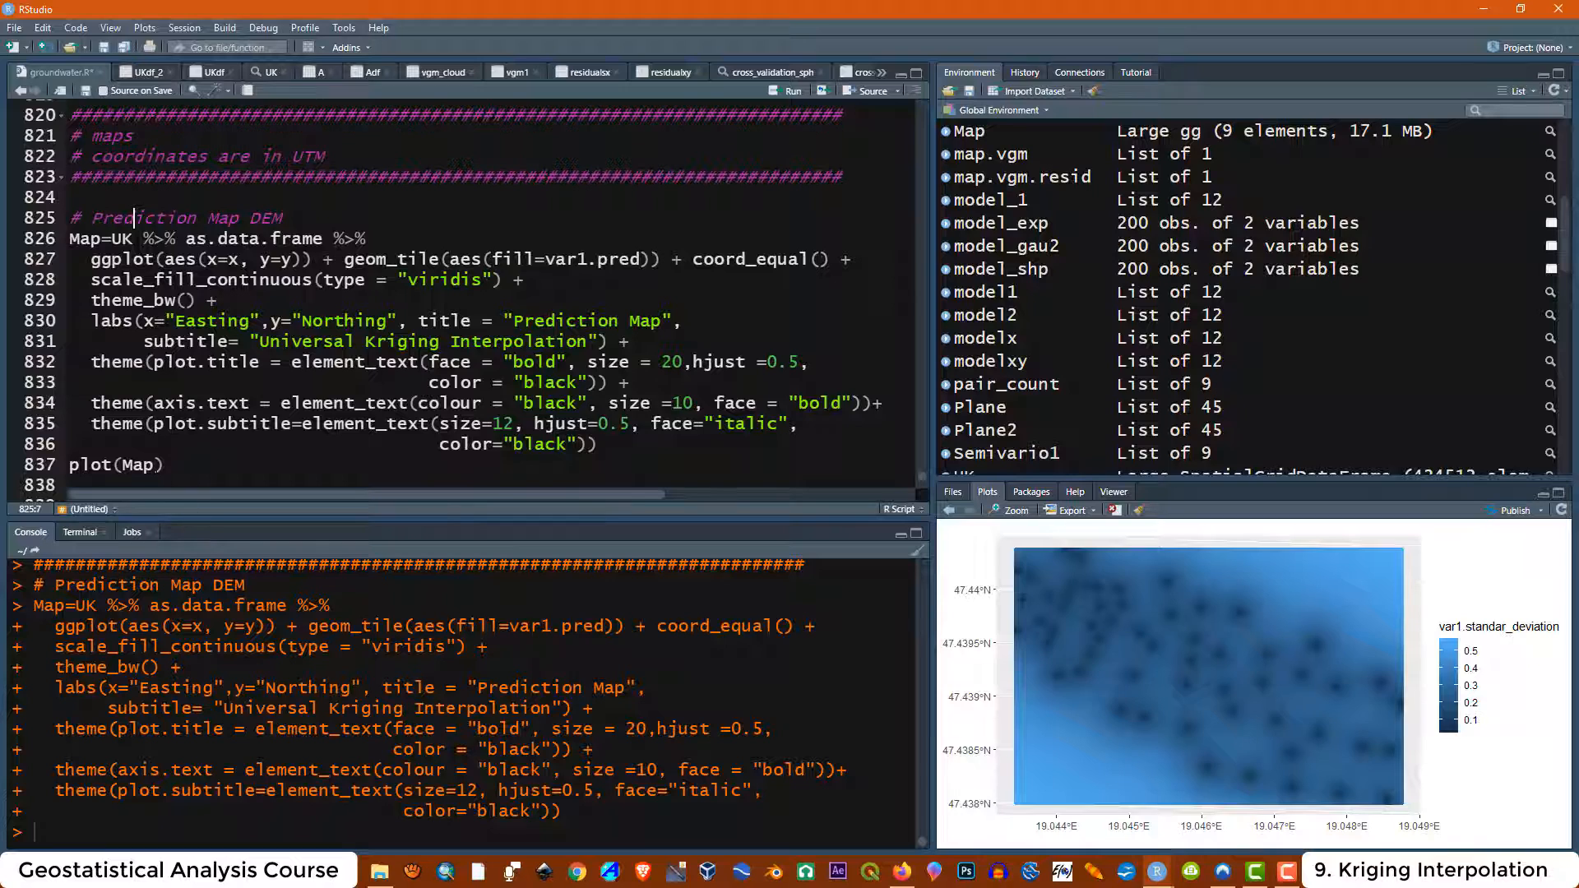
pyautogui.moveTo(166, 465); pyautogui.dragTo(69, 465)
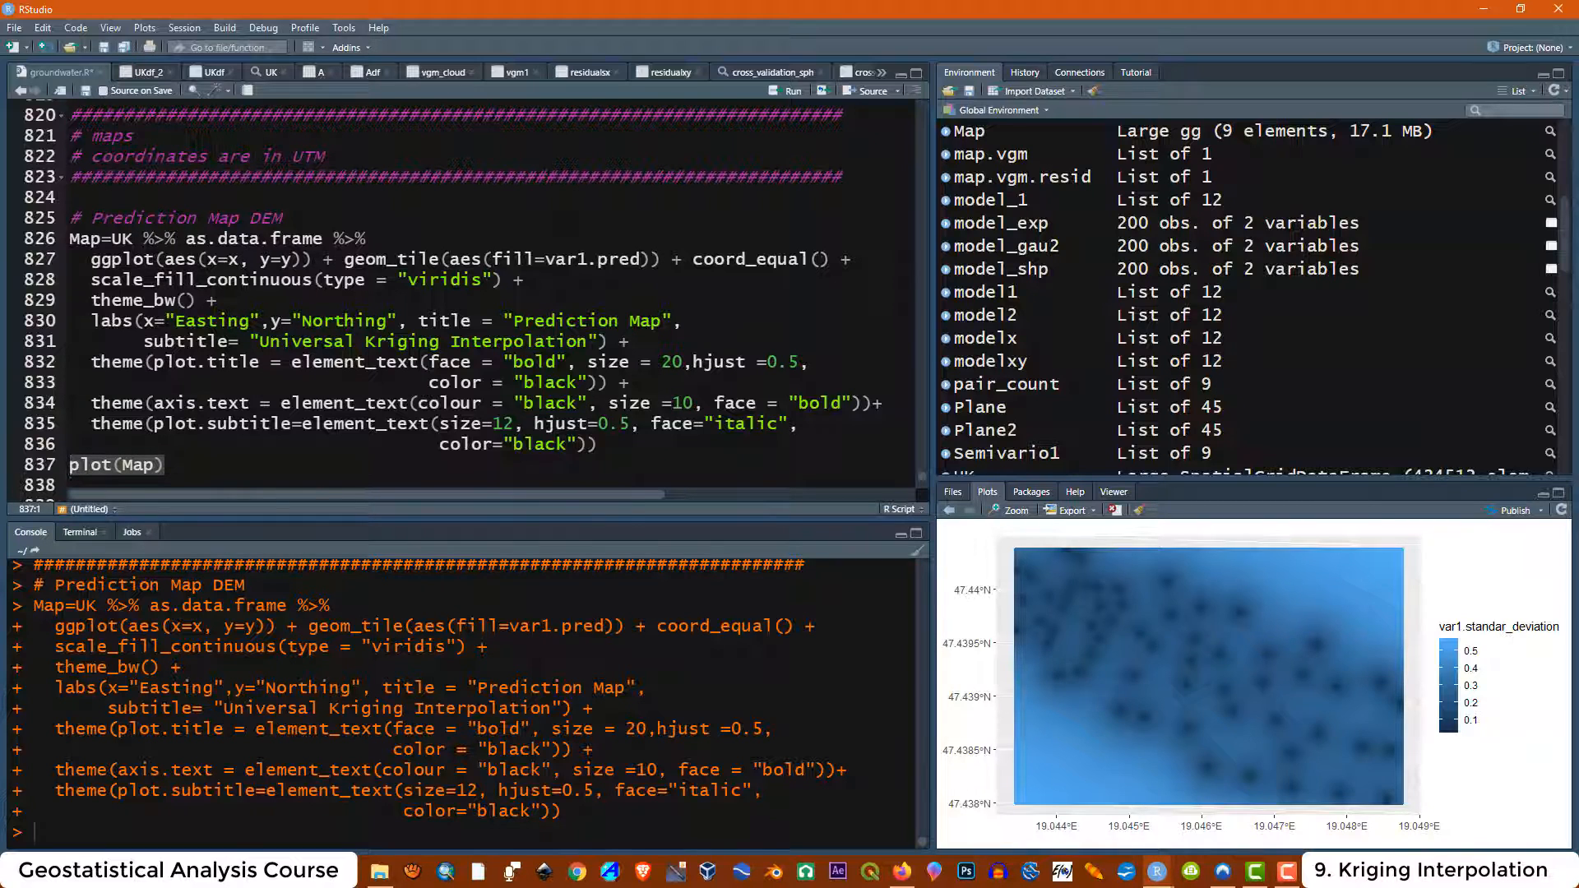
pyautogui.click(788, 91)
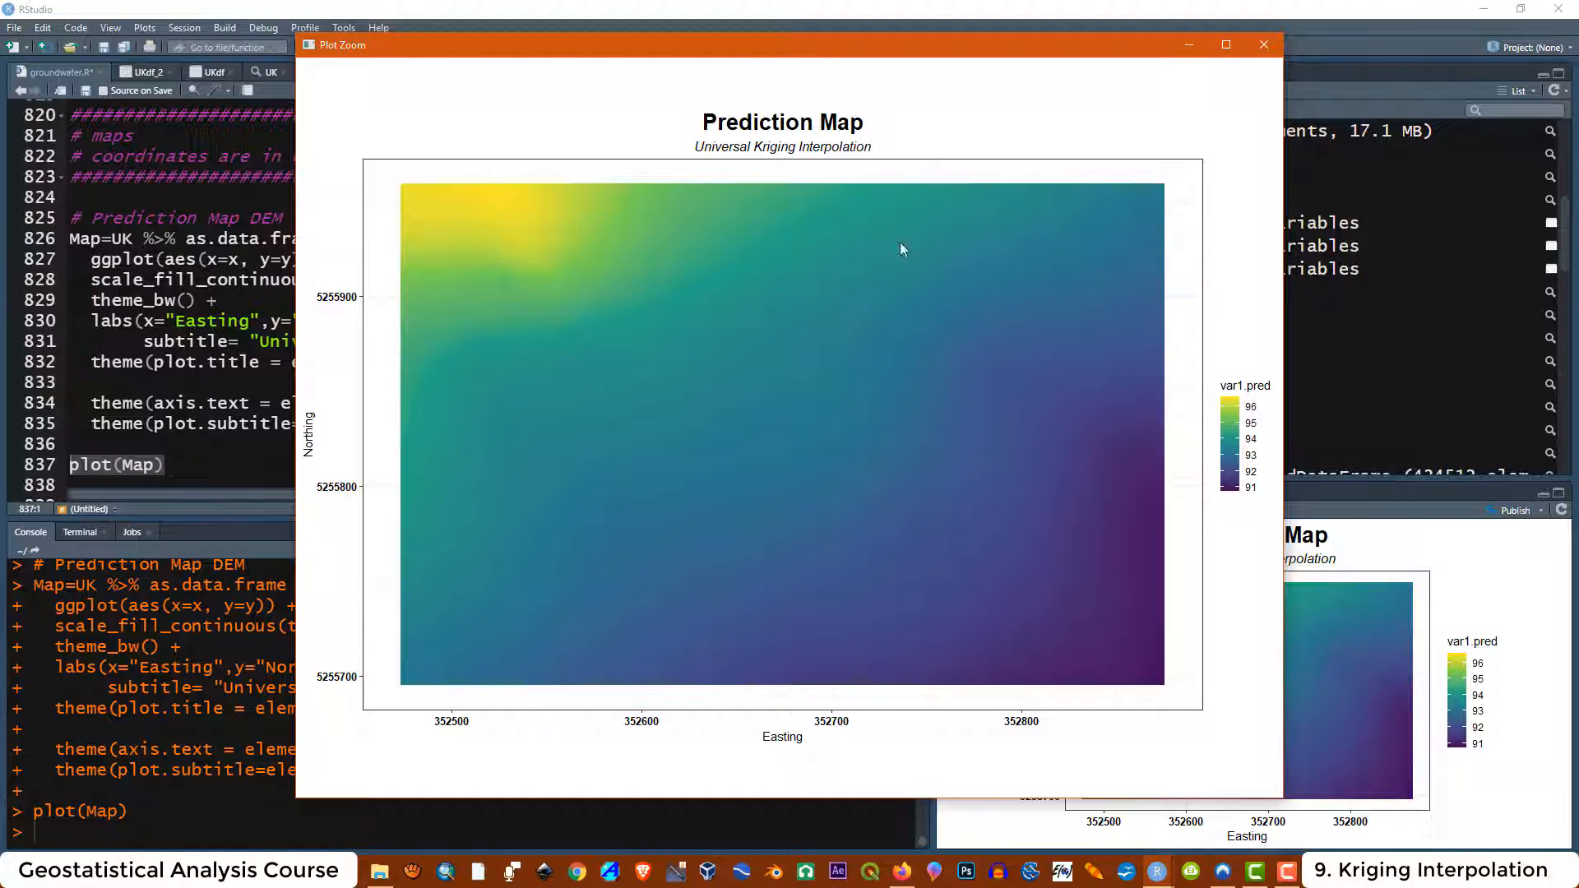
# Reduce the indentation of the continuation lines in the Prediction Map with contour lines spplot call
pyautogui.click(1263, 44)
pyautogui.scroll(-2, 468, 301)
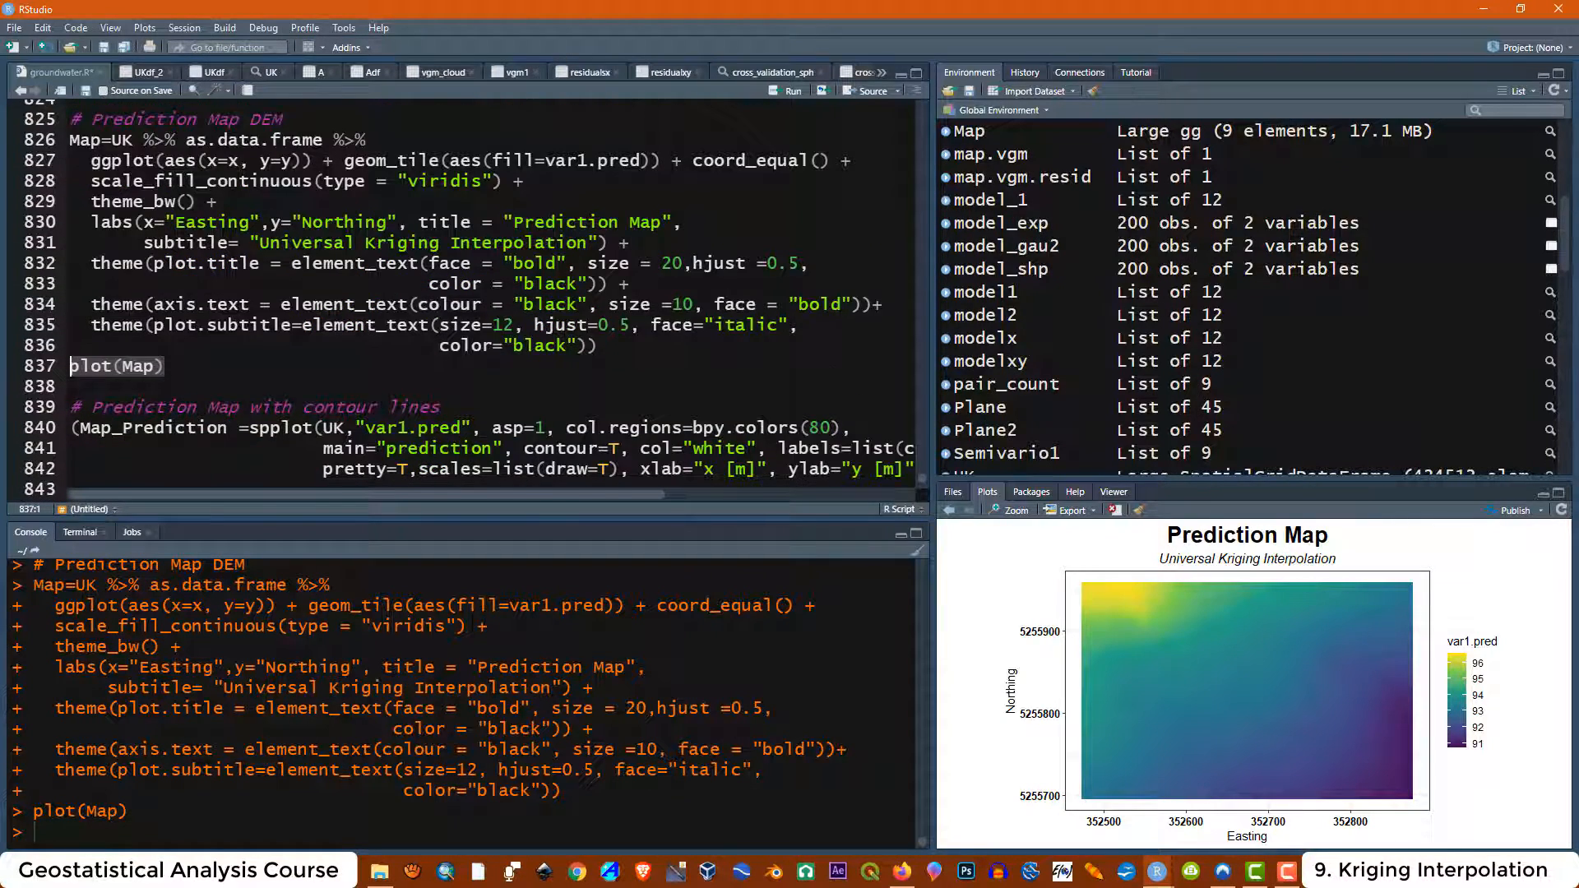
pyautogui.scroll(-2, 467, 301)
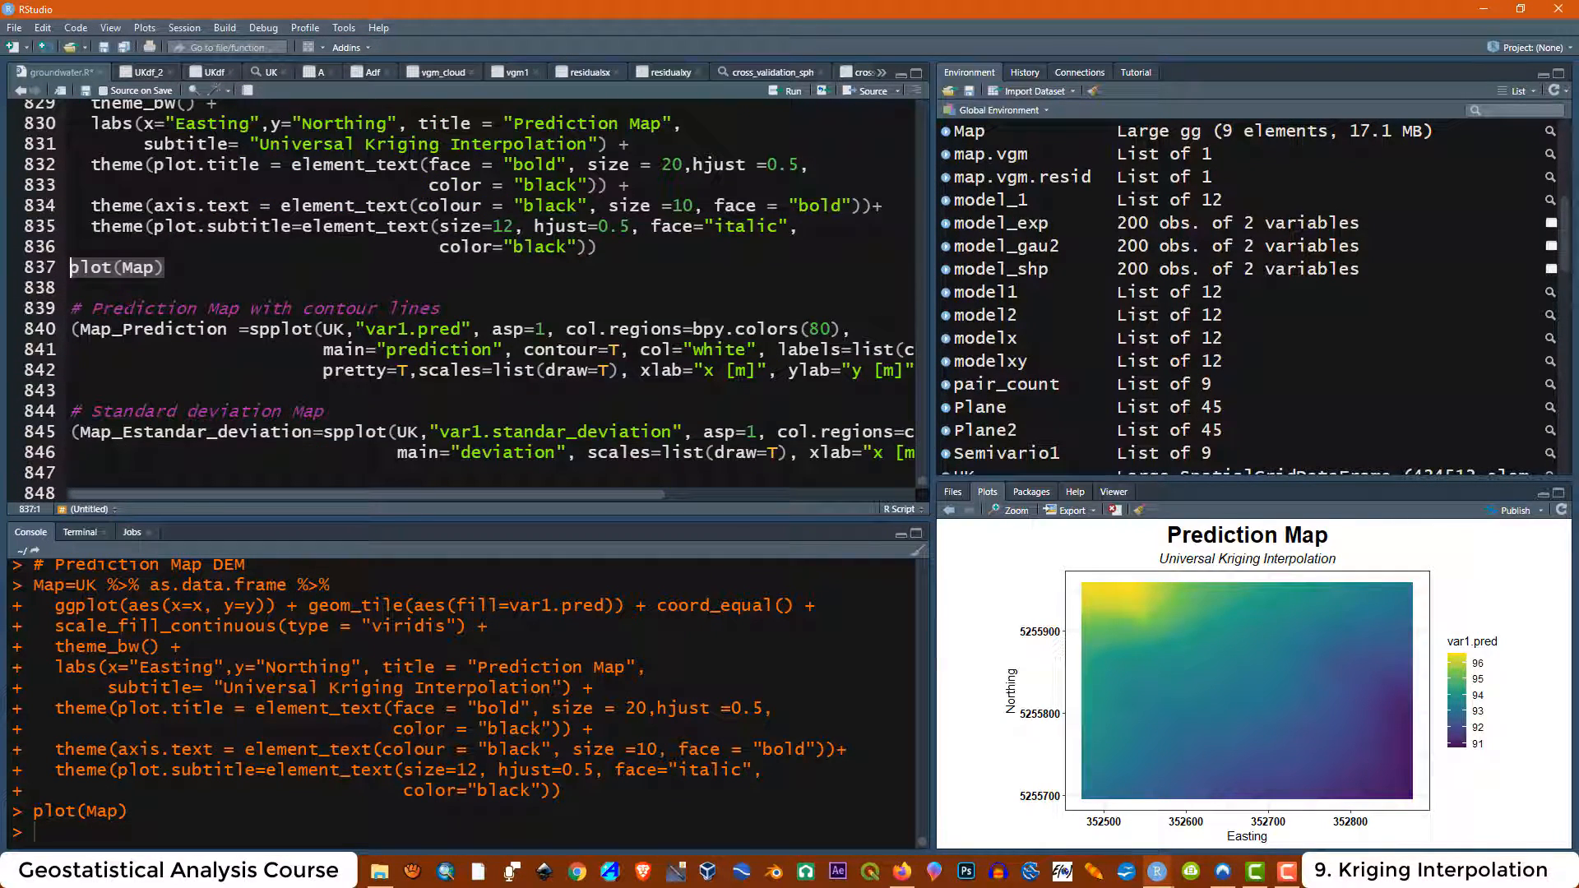
pyautogui.moveTo(92, 308); pyautogui.dragTo(442, 308)
pyautogui.click(442, 309)
pyautogui.moveTo(313, 309); pyautogui.dragTo(473, 329)
pyautogui.click(430, 371)
pyautogui.moveTo(423, 496)
pyautogui.mouseDown()
pyautogui.moveTo(629, 503)
pyautogui.moveTo(411, 514)
pyautogui.mouseUp()
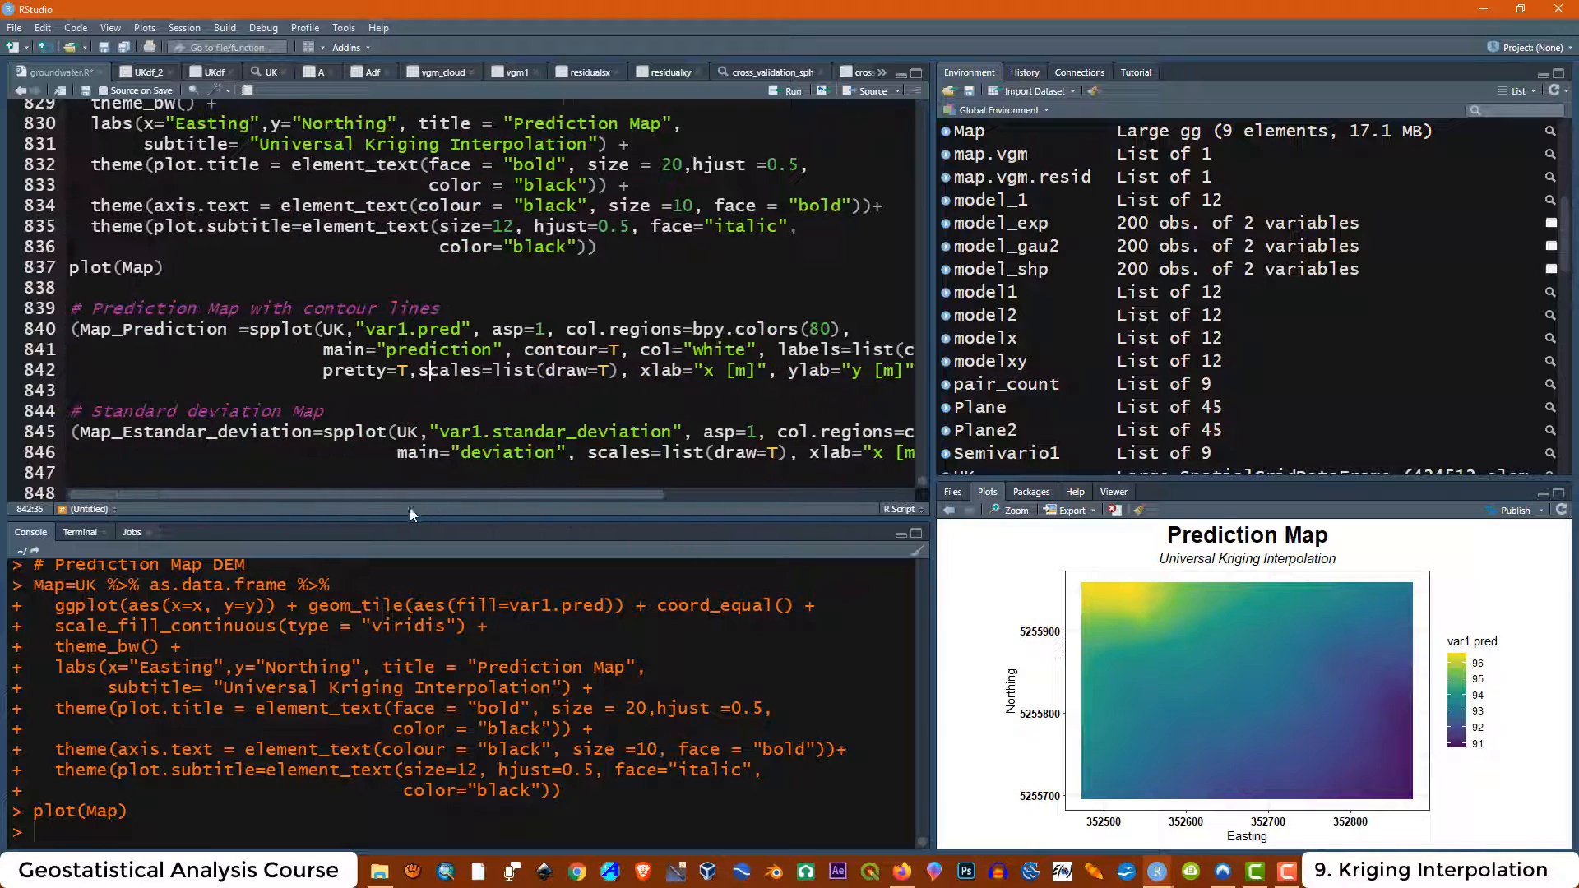
pyautogui.click(323, 350)
pyautogui.press('BackSpace')
pyautogui.press('BackSpace')
pyautogui.press('BackSpace')
pyautogui.press('BackSpace')
pyautogui.press('BackSpace')
pyautogui.press('BackSpace')
pyautogui.press('BackSpace')
pyautogui.press('BackSpace')
pyautogui.press('BackSpace')
pyautogui.press('BackSpace')
pyautogui.click(323, 371)
pyautogui.press('BackSpace')
pyautogui.press('BackSpace')
pyautogui.press('BackSpace')
pyautogui.press('BackSpace')
pyautogui.press('BackSpace')
pyautogui.press('BackSpace')
pyautogui.press('BackSpace')
pyautogui.press('BackSpace')
pyautogui.press('BackSpace')
pyautogui.press('BackSpace')
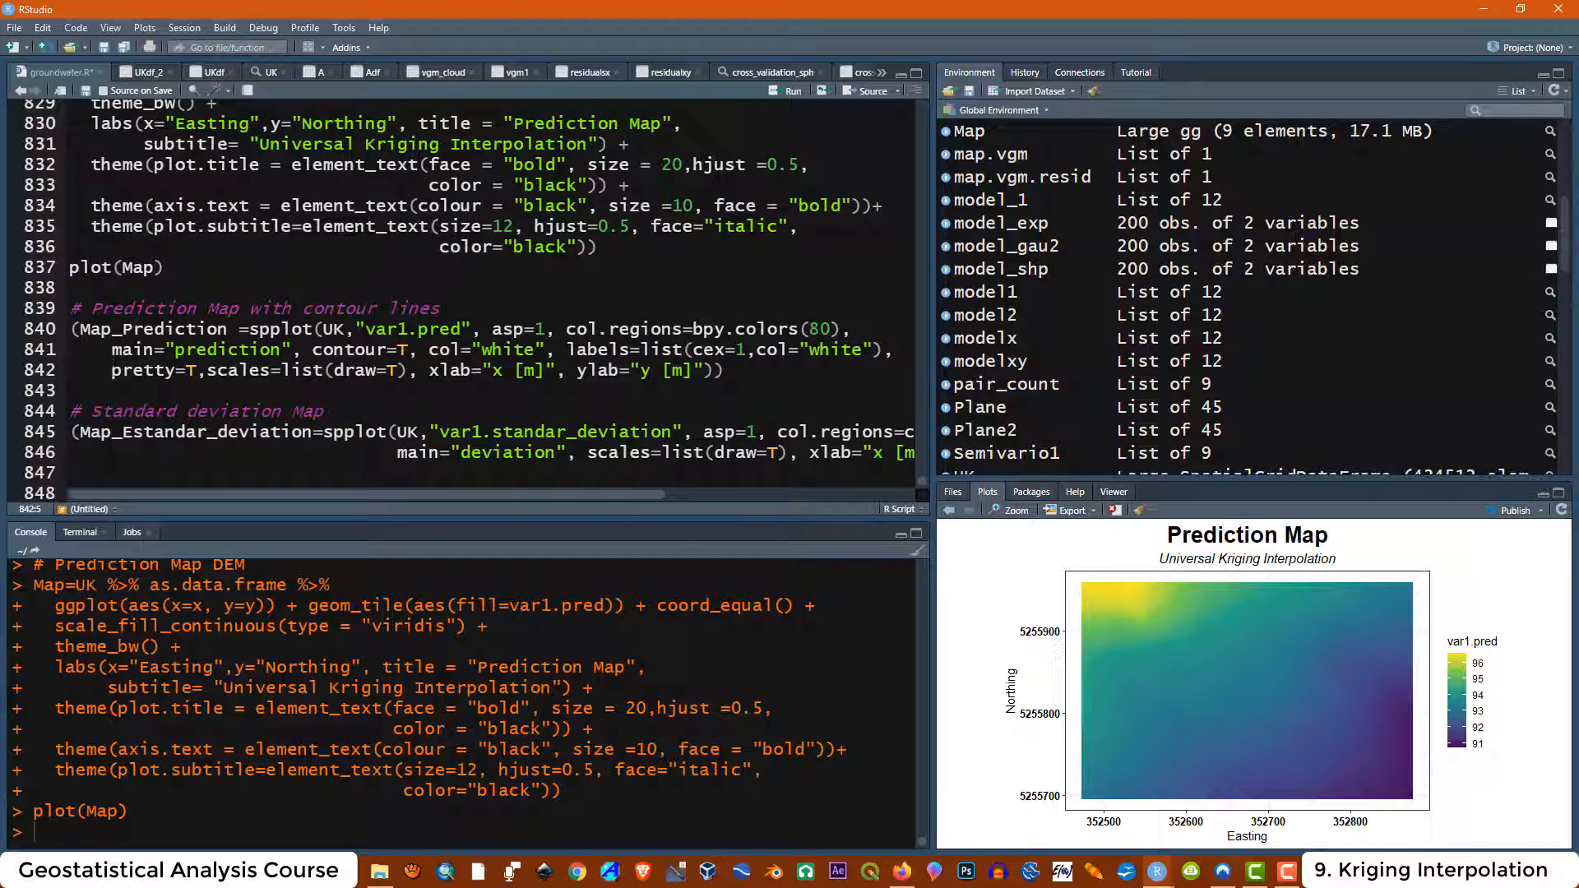
# Run the Prediction Map with contour lines block and view the contour plot enlarged
pyautogui.moveTo(725, 371); pyautogui.dragTo(70, 309)
pyautogui.click(791, 91)
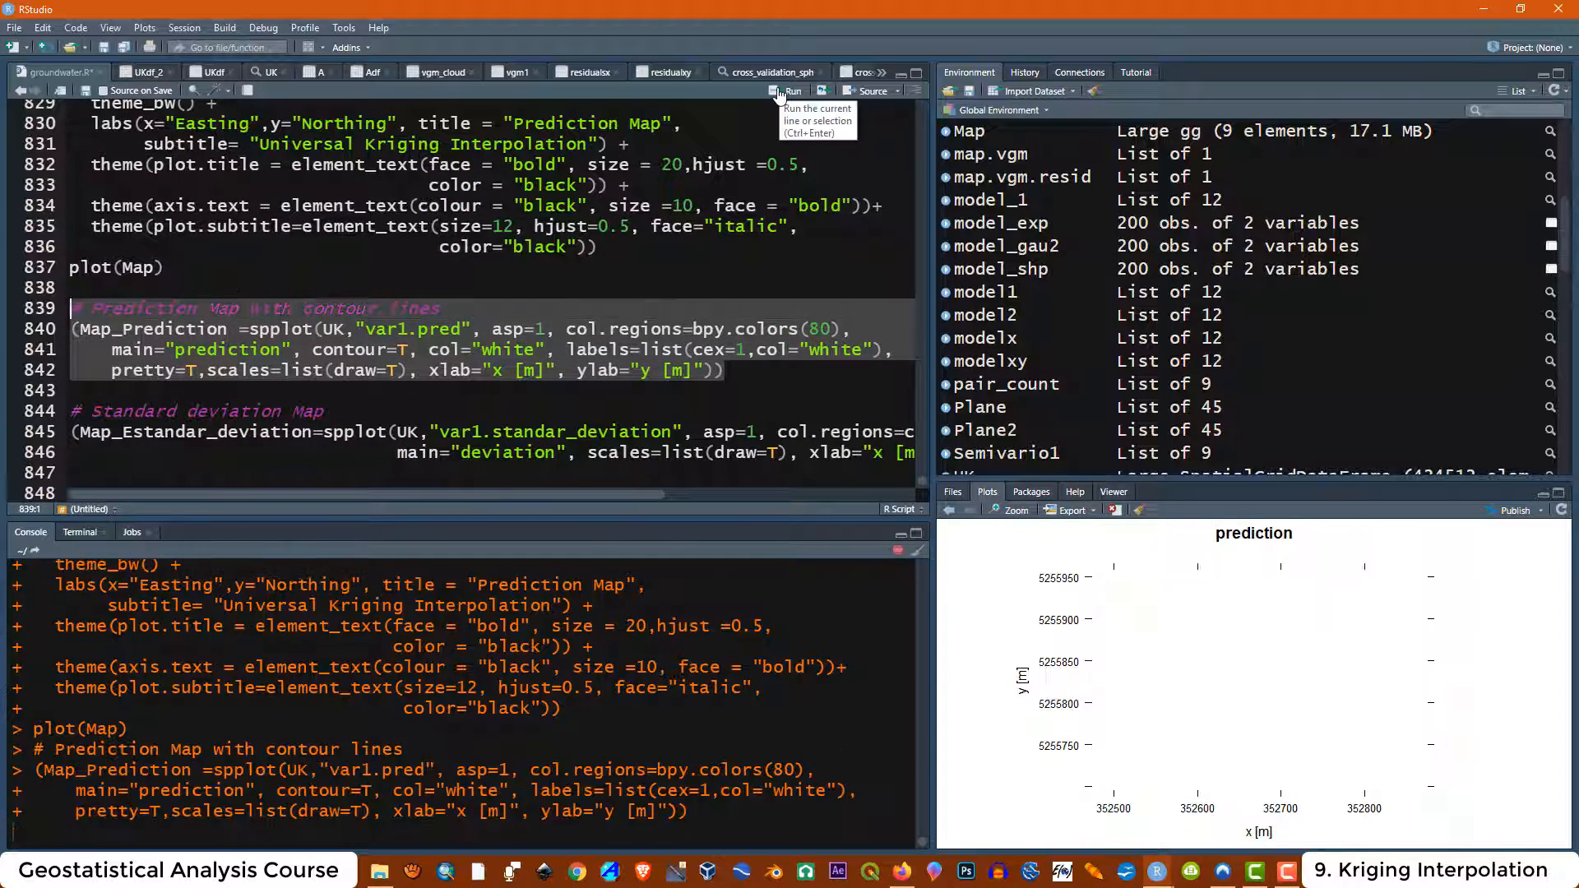
pyautogui.click(1010, 510)
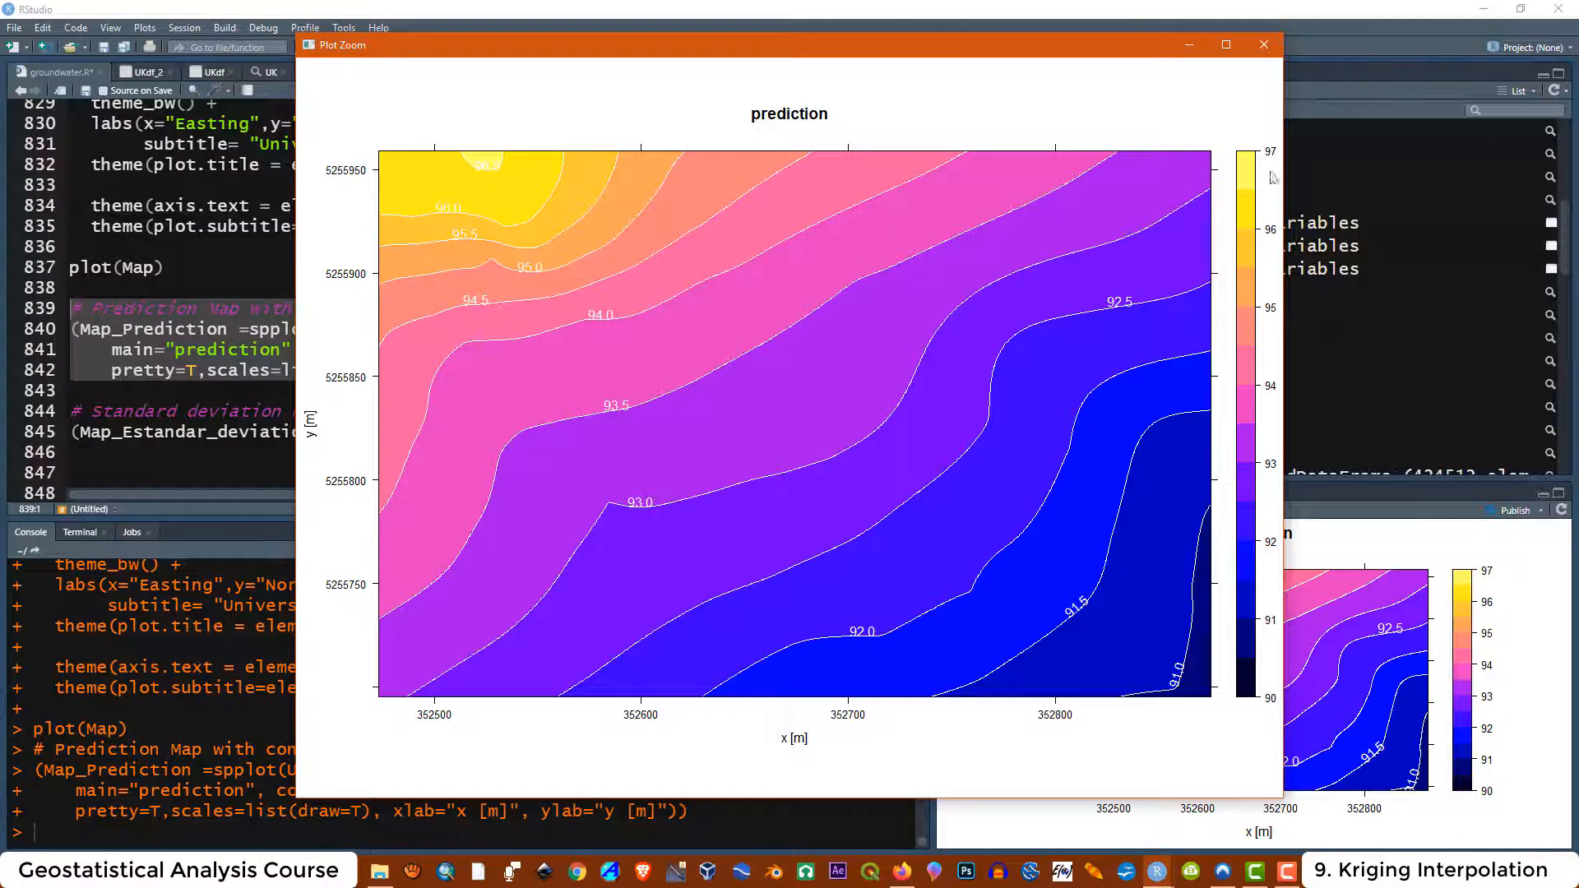
pyautogui.click(1264, 45)
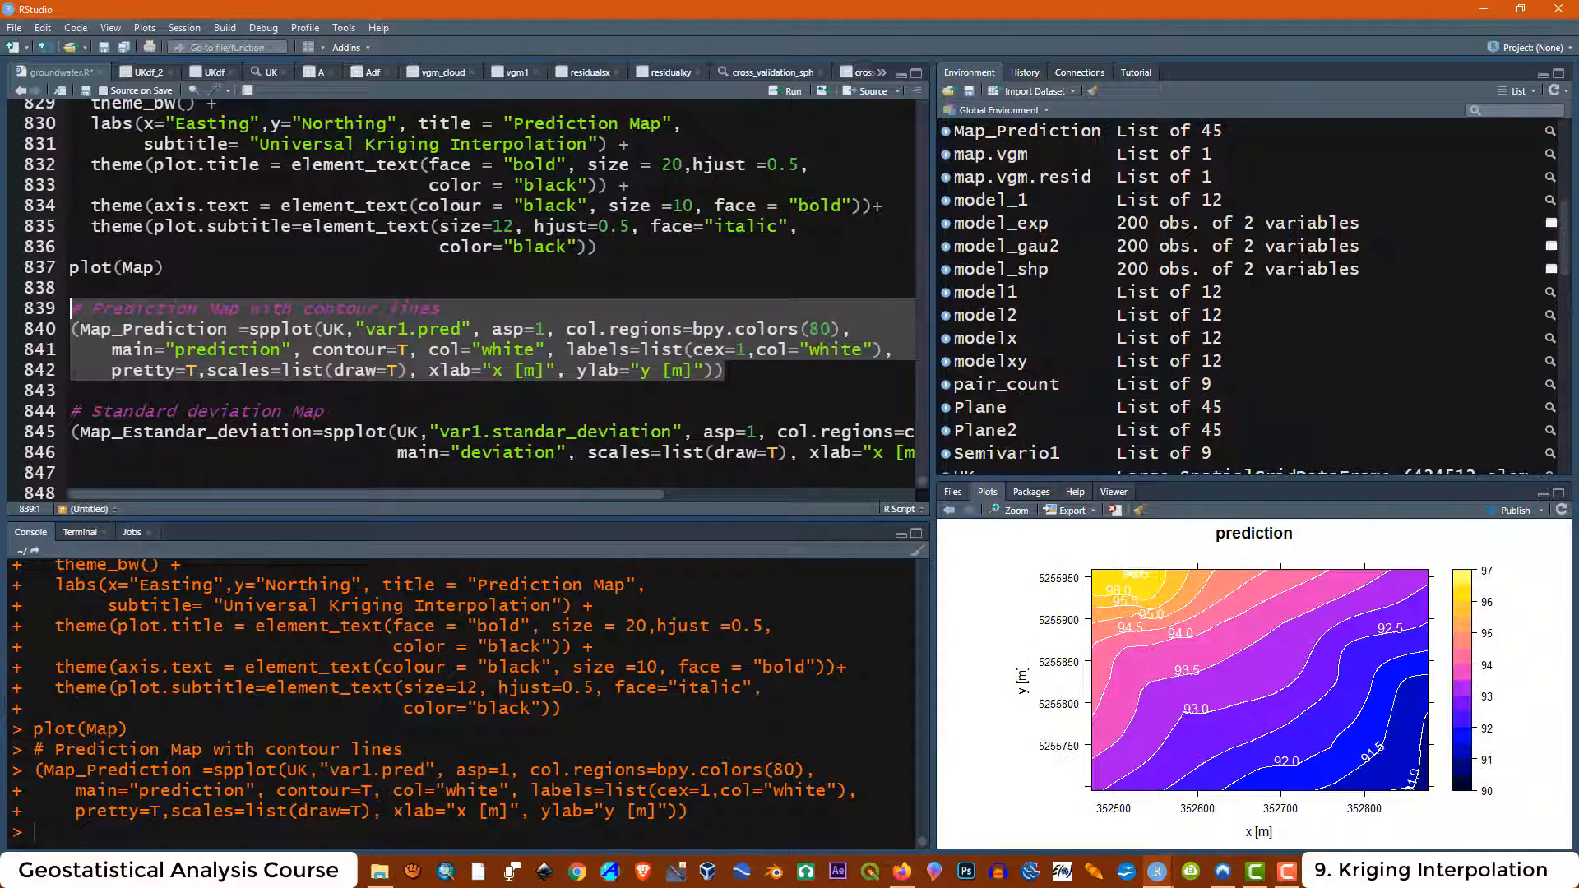
# Reduce the indentation of the main argument line in the Standard deviation Map spplot call
pyautogui.click(398, 453)
pyautogui.press('BackSpace')
pyautogui.press('BackSpace')
pyautogui.press('BackSpace')
pyautogui.press('BackSpace')
pyautogui.press('BackSpace')
pyautogui.press('BackSpace')
pyautogui.press('BackSpace')
pyautogui.press('BackSpace')
pyautogui.press('BackSpace')
pyautogui.press('BackSpace')
pyautogui.press('BackSpace')
pyautogui.press('BackSpace')
pyautogui.press('BackSpace')
pyautogui.press('BackSpace')
pyautogui.press('BackSpace')
pyautogui.press('BackSpace')
pyautogui.press('BackSpace')
pyautogui.press('BackSpace')
pyautogui.press('BackSpace')
pyautogui.press('BackSpace')
pyautogui.press('BackSpace')
pyautogui.press('BackSpace')
pyautogui.press('BackSpace')
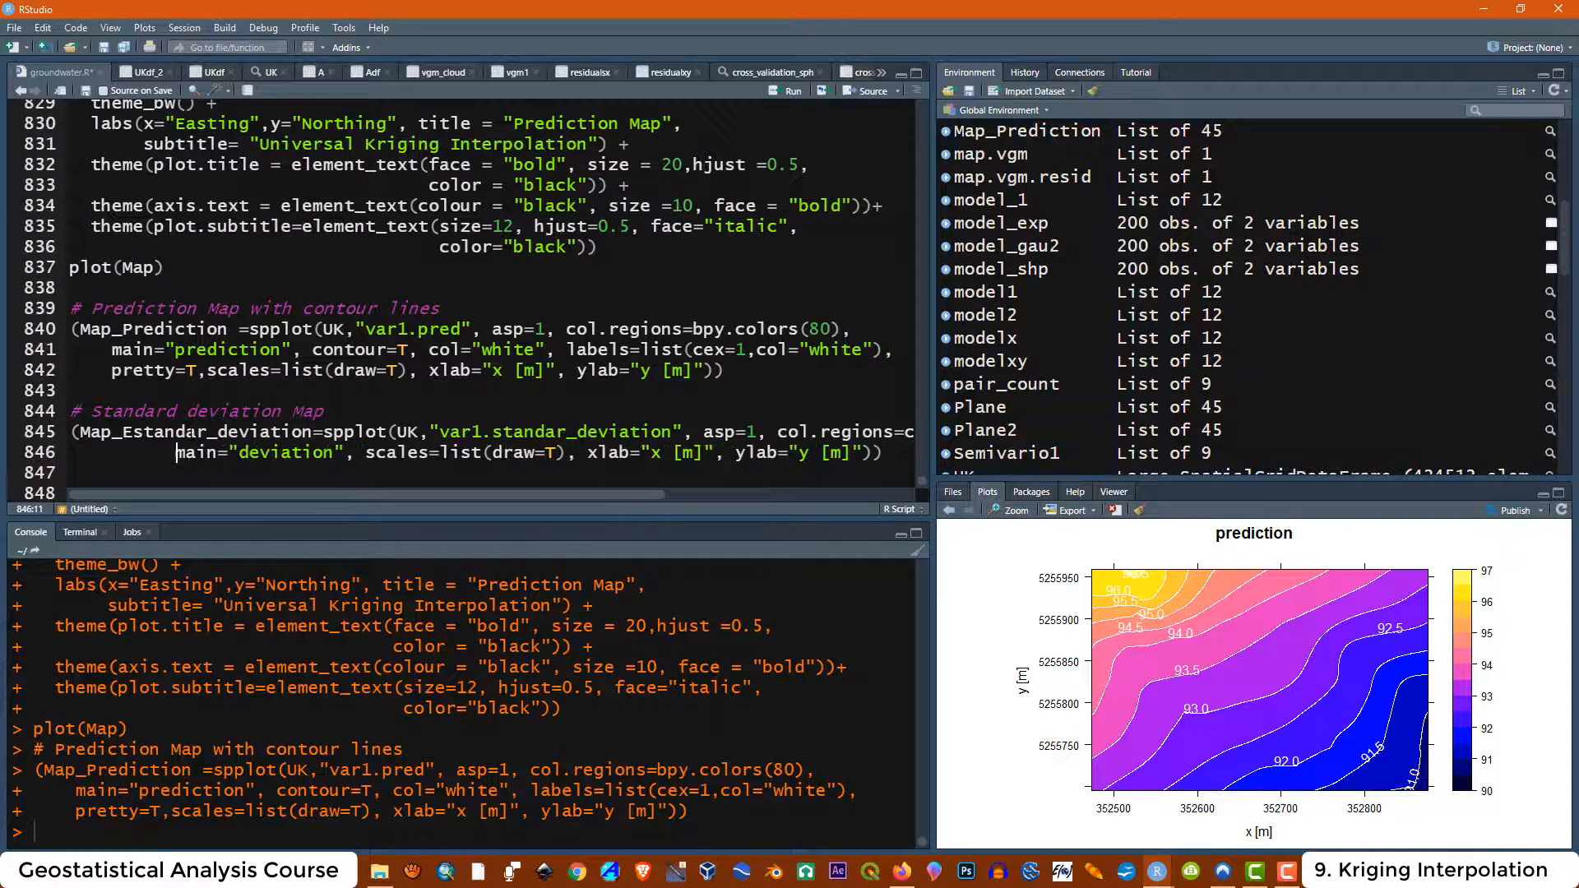
# Run the Standard deviation Map block and view the deviation plot enlarged
pyautogui.moveTo(865, 453); pyautogui.dragTo(69, 412)
pyautogui.click(778, 94)
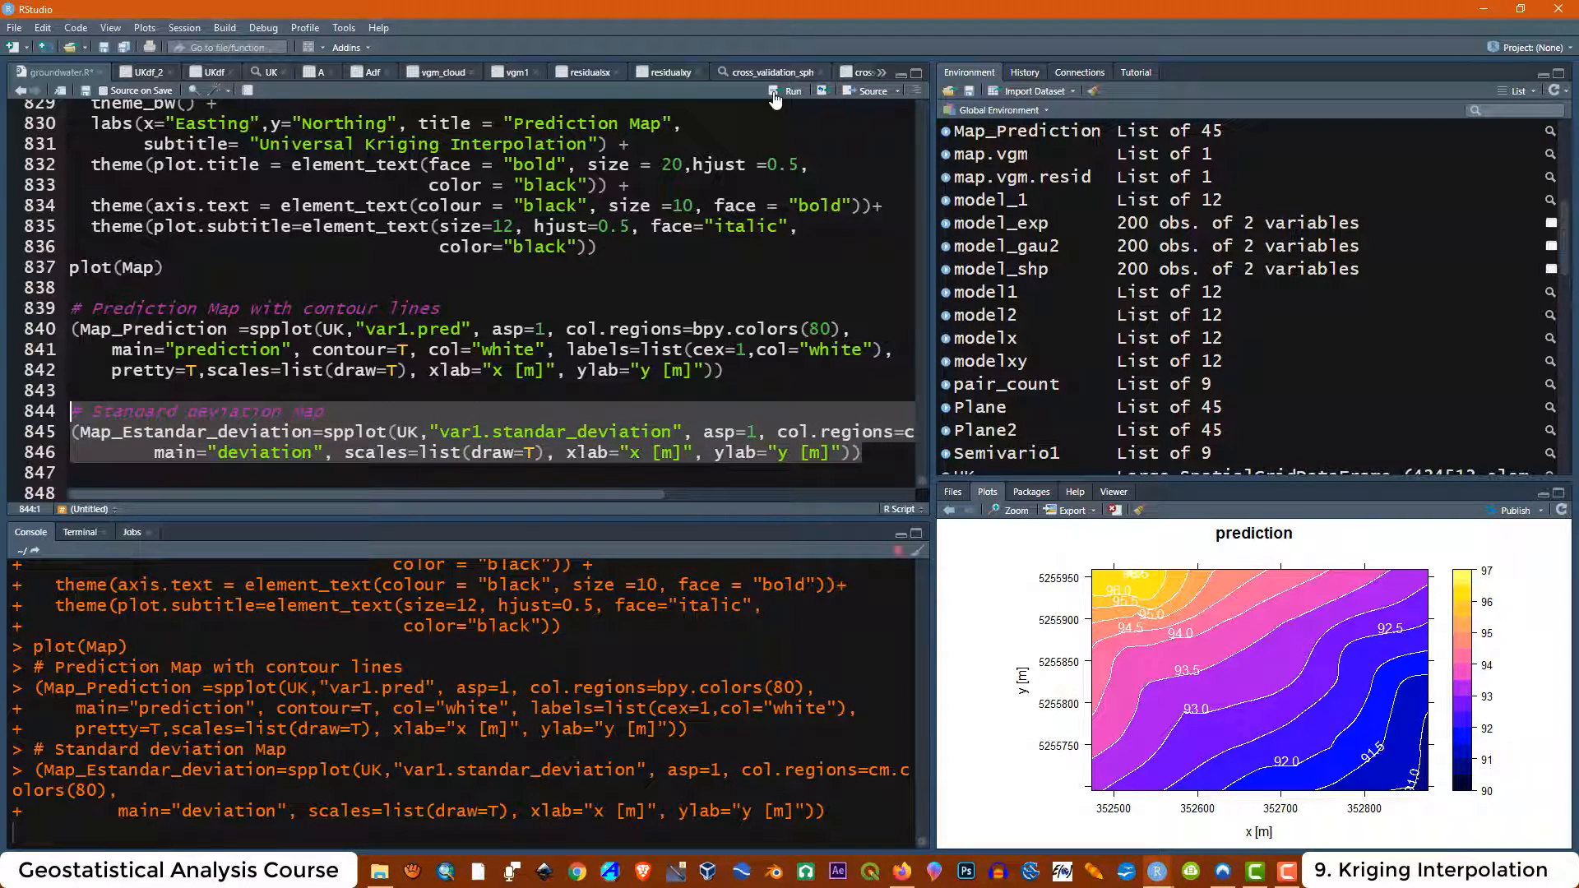
pyautogui.click(1011, 511)
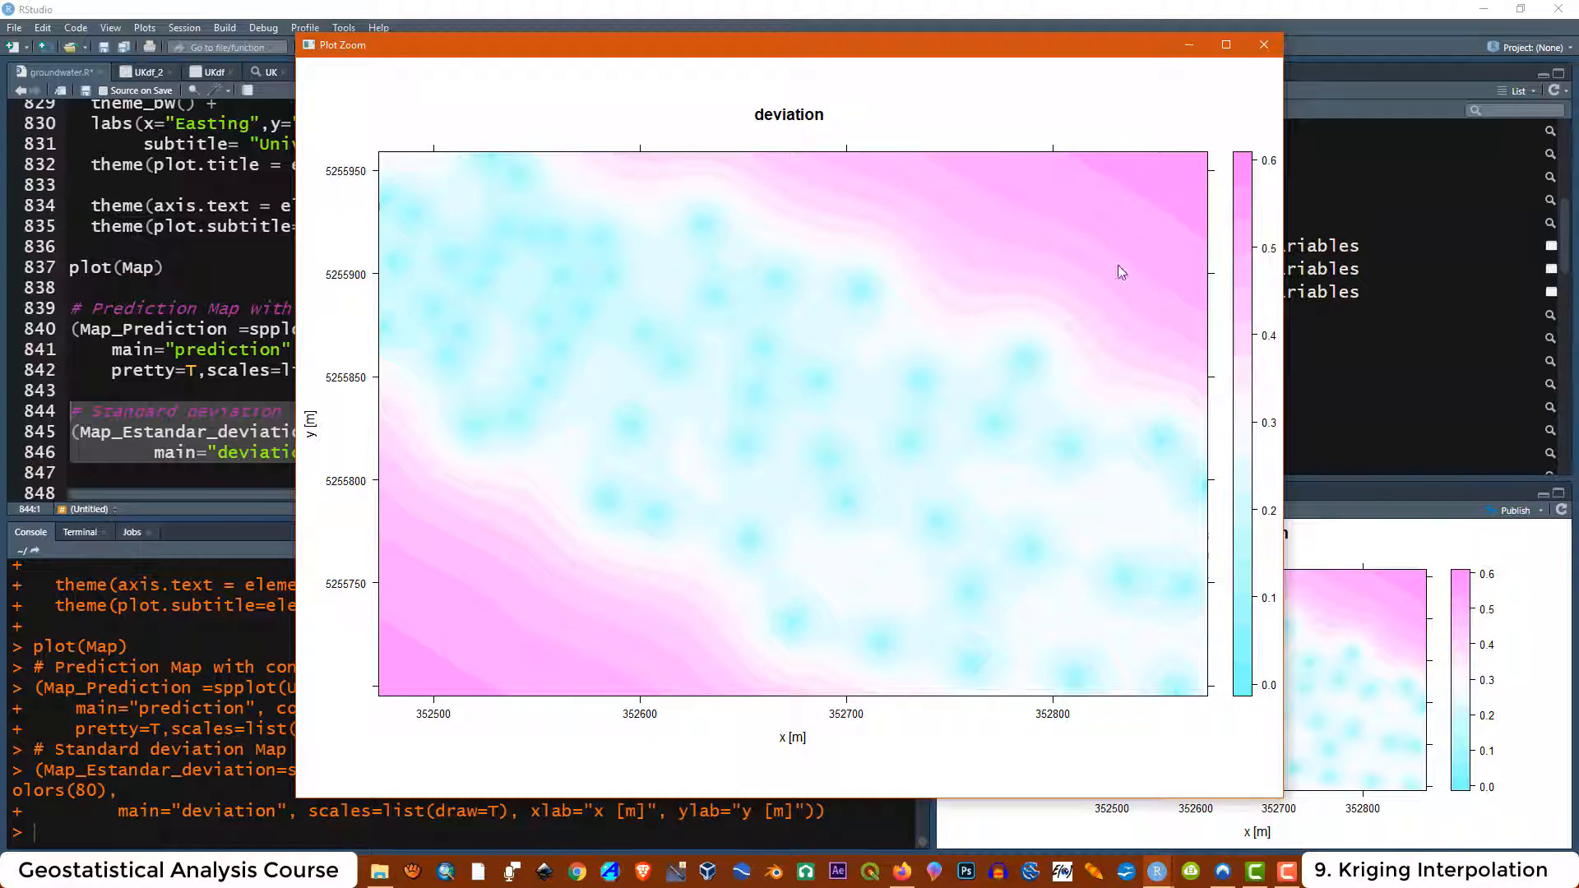
pyautogui.click(1265, 43)
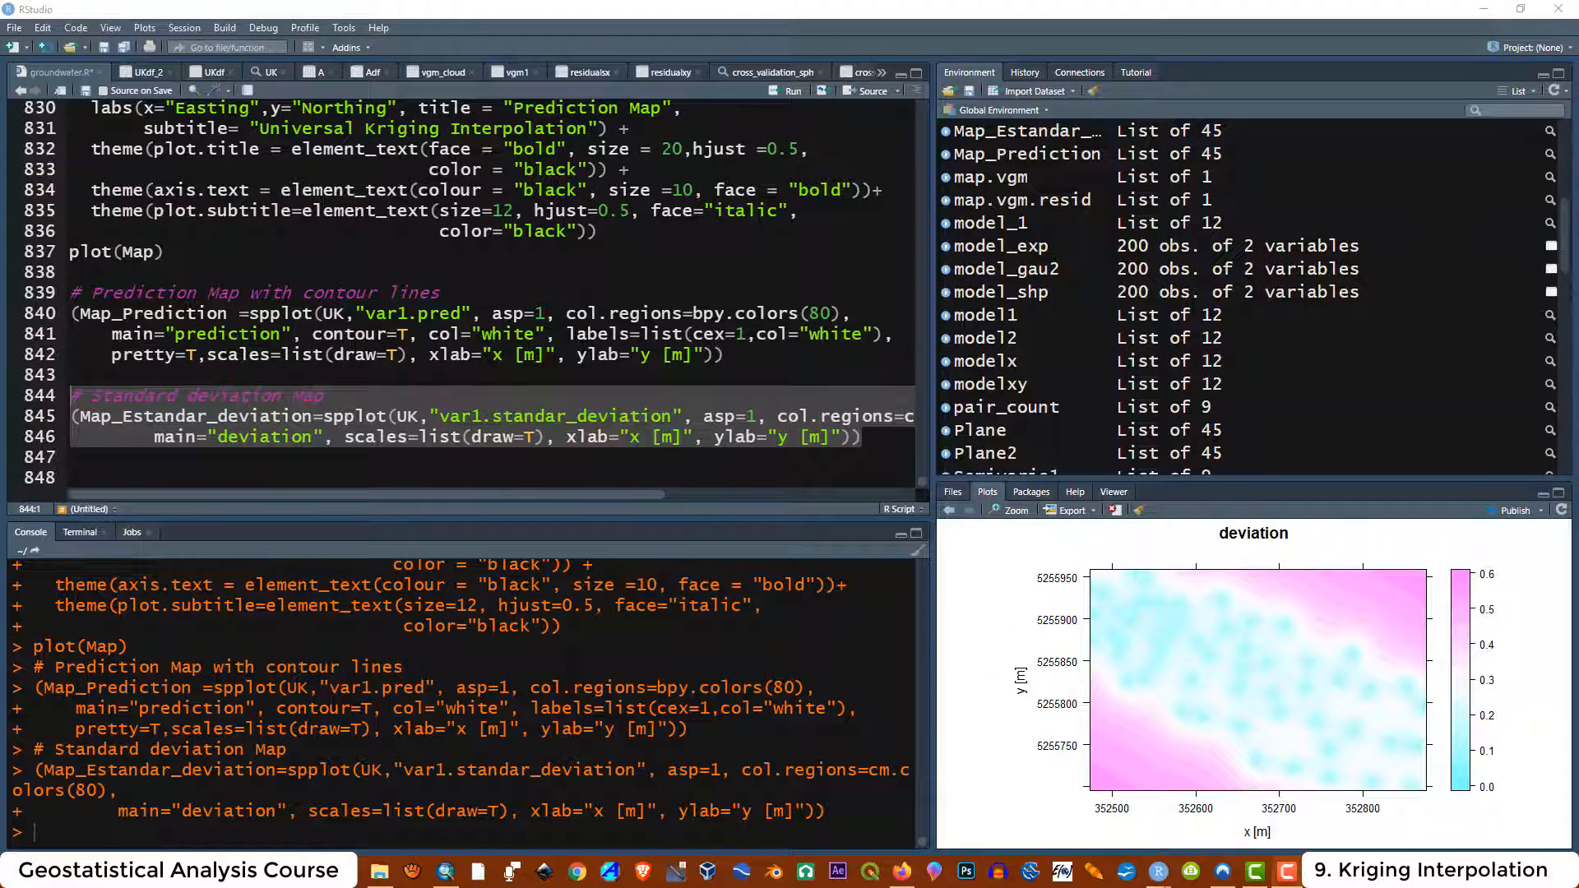
# Insert two blank lines after the Standard deviation Map block
pyautogui.click(873, 438)
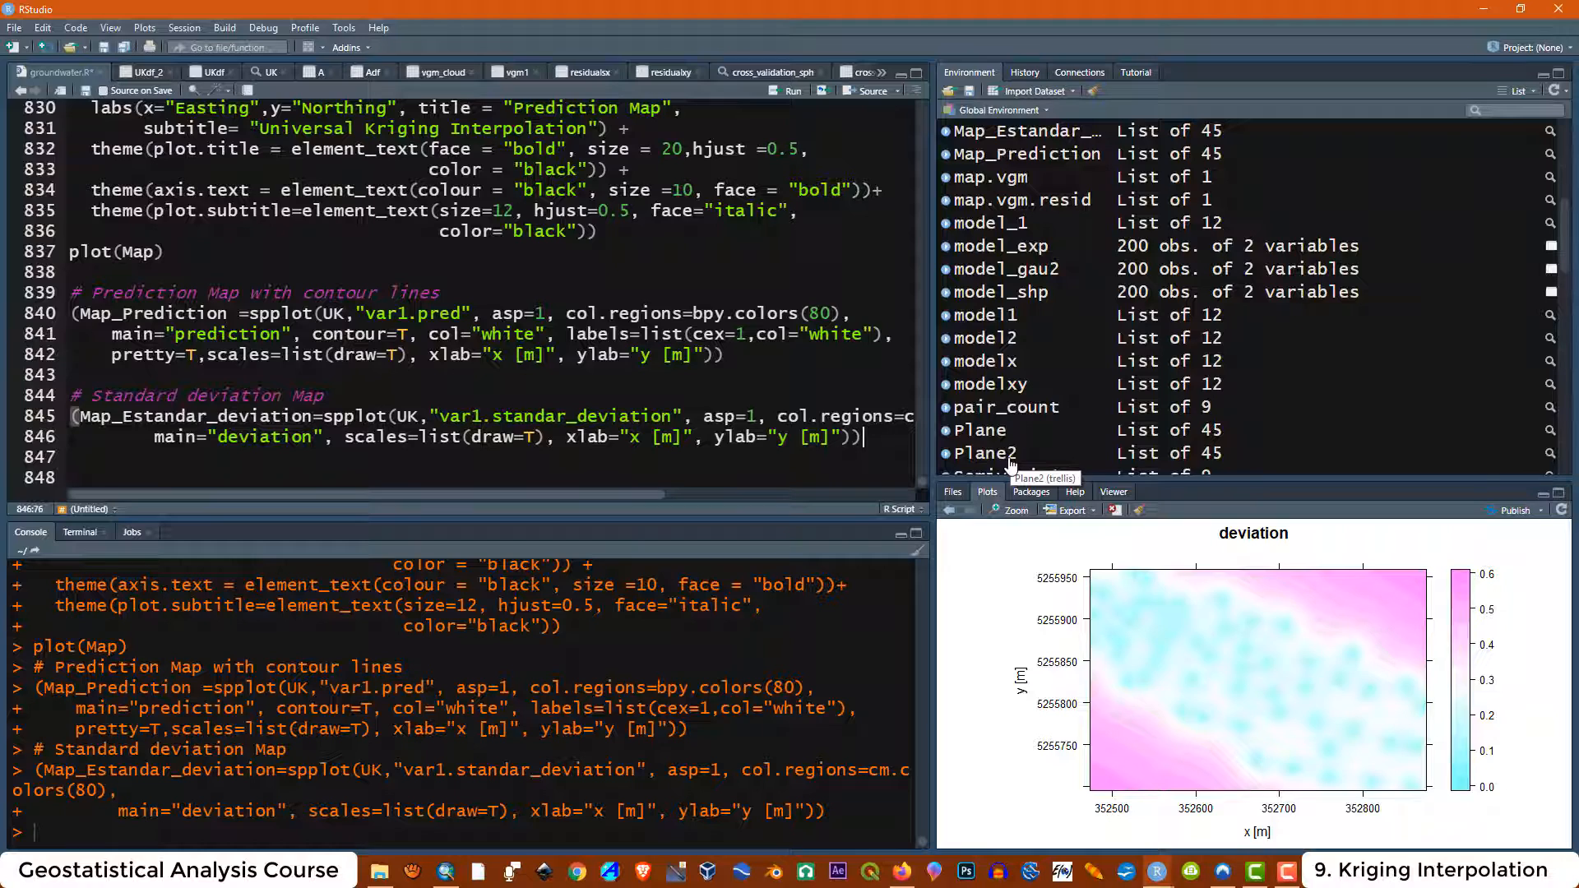
pyautogui.press('Return')
pyautogui.press('Return')
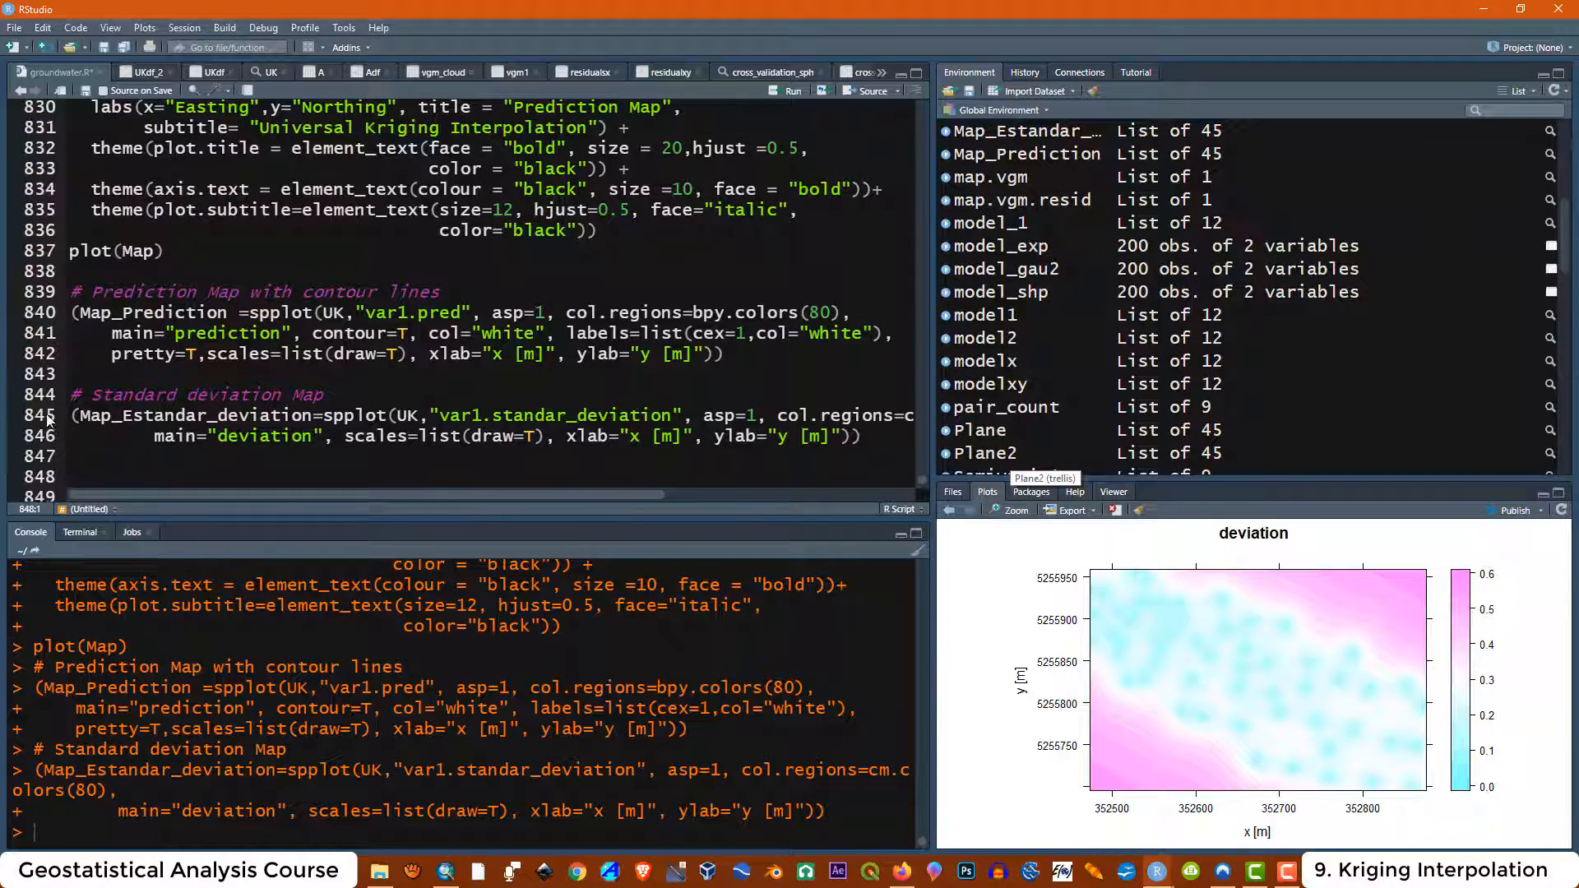
pyautogui.rightClick(71, 475)
pyautogui.click(115, 520)
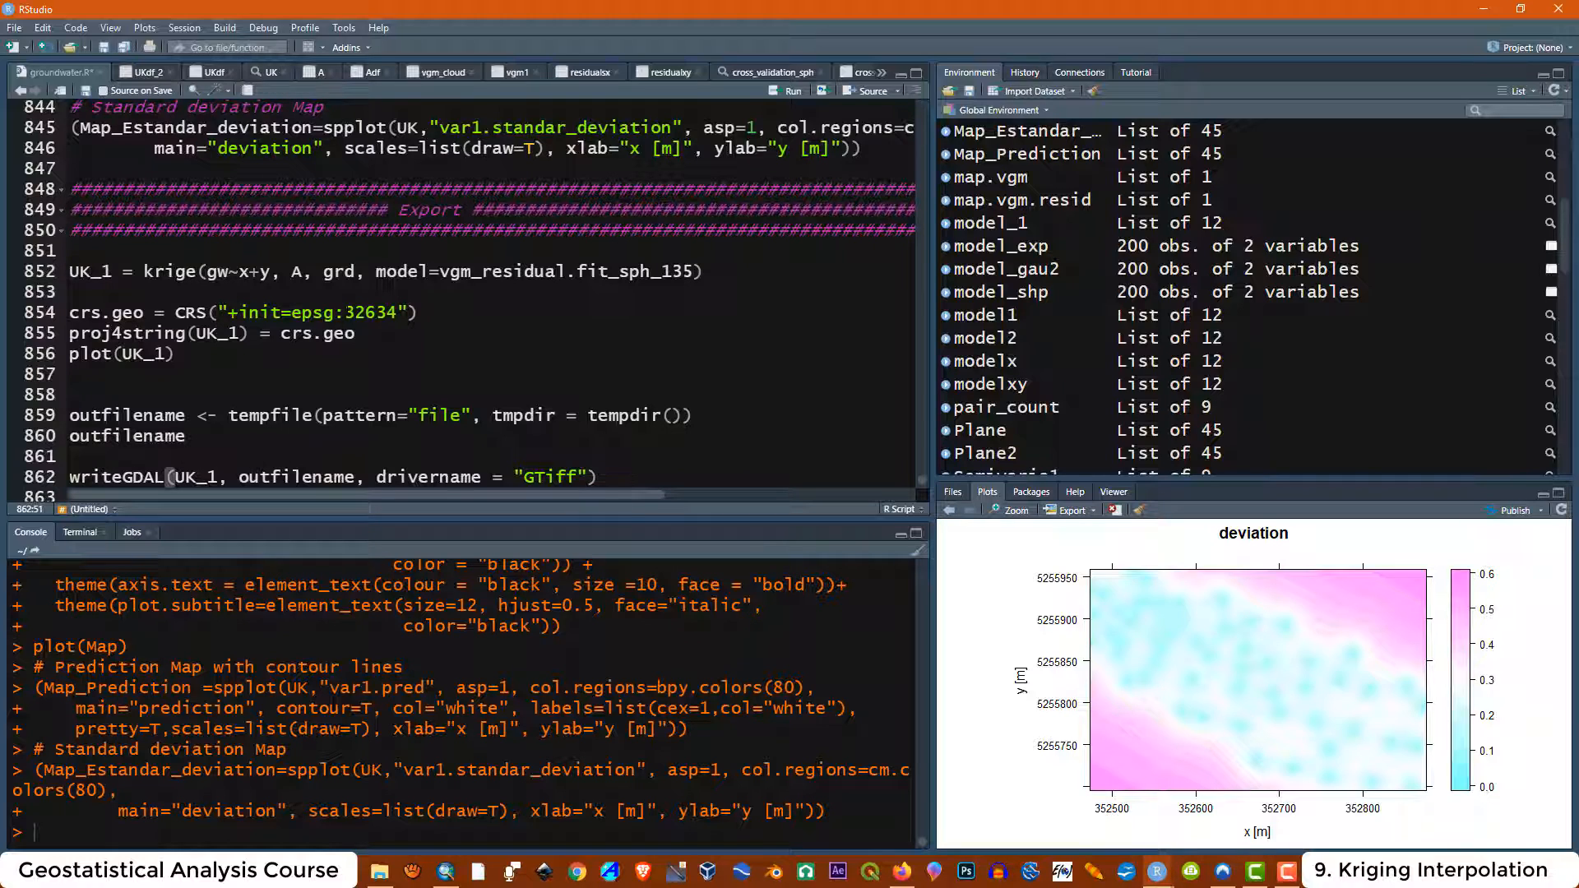
# Examine the Export section's krige call for UK_1 and the residual variogram model it references
pyautogui.click(430, 228)
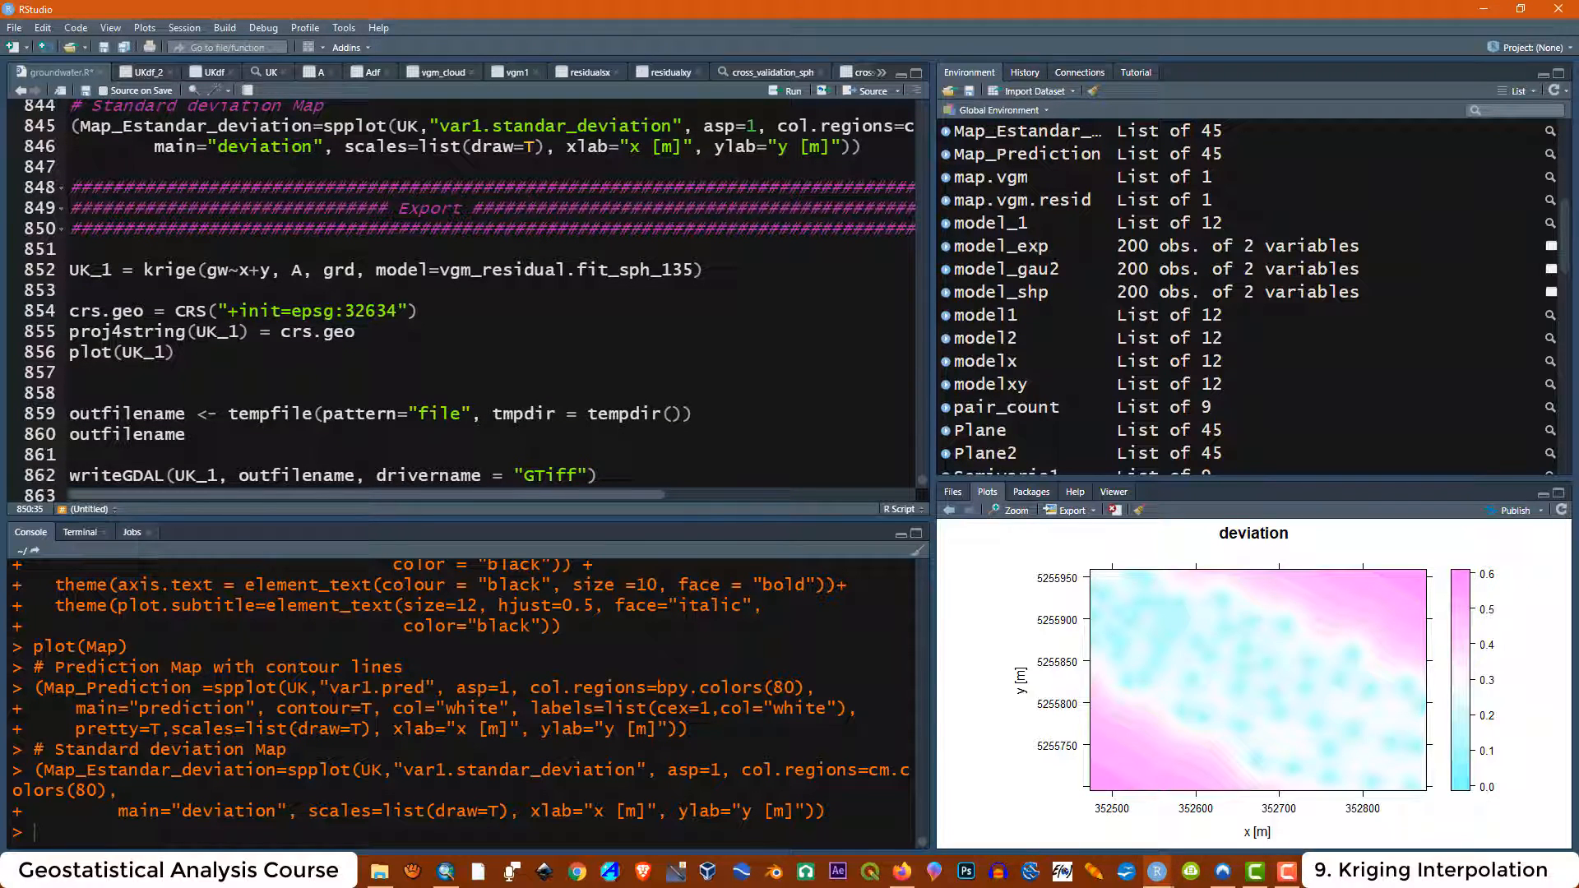
pyautogui.moveTo(704, 270); pyautogui.dragTo(69, 269)
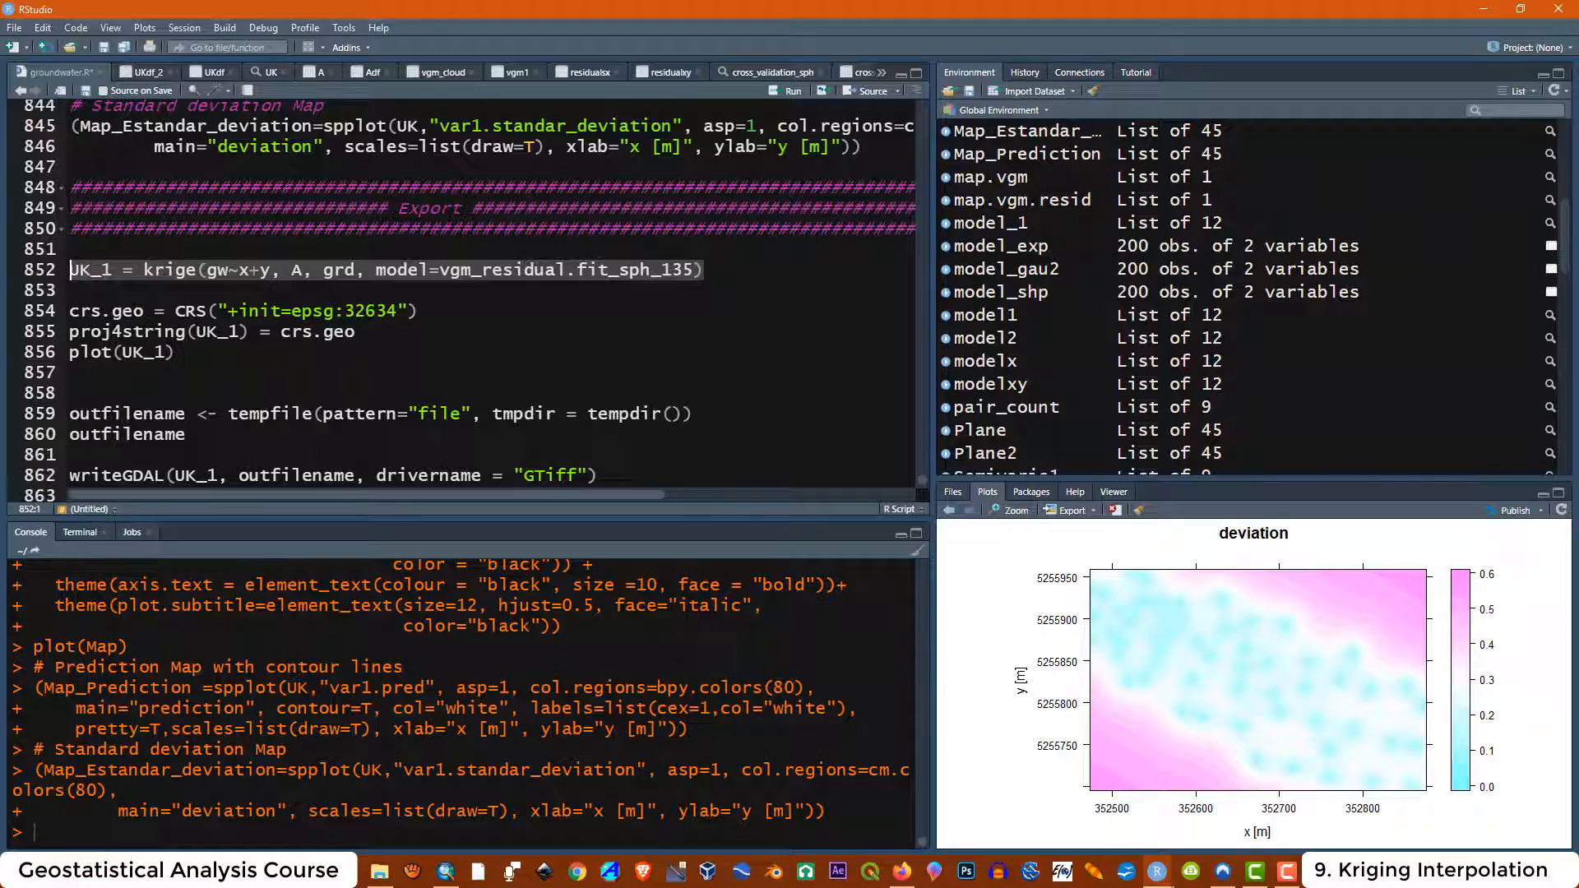
pyautogui.click(113, 270)
pyautogui.moveTo(198, 270); pyautogui.dragTo(685, 270)
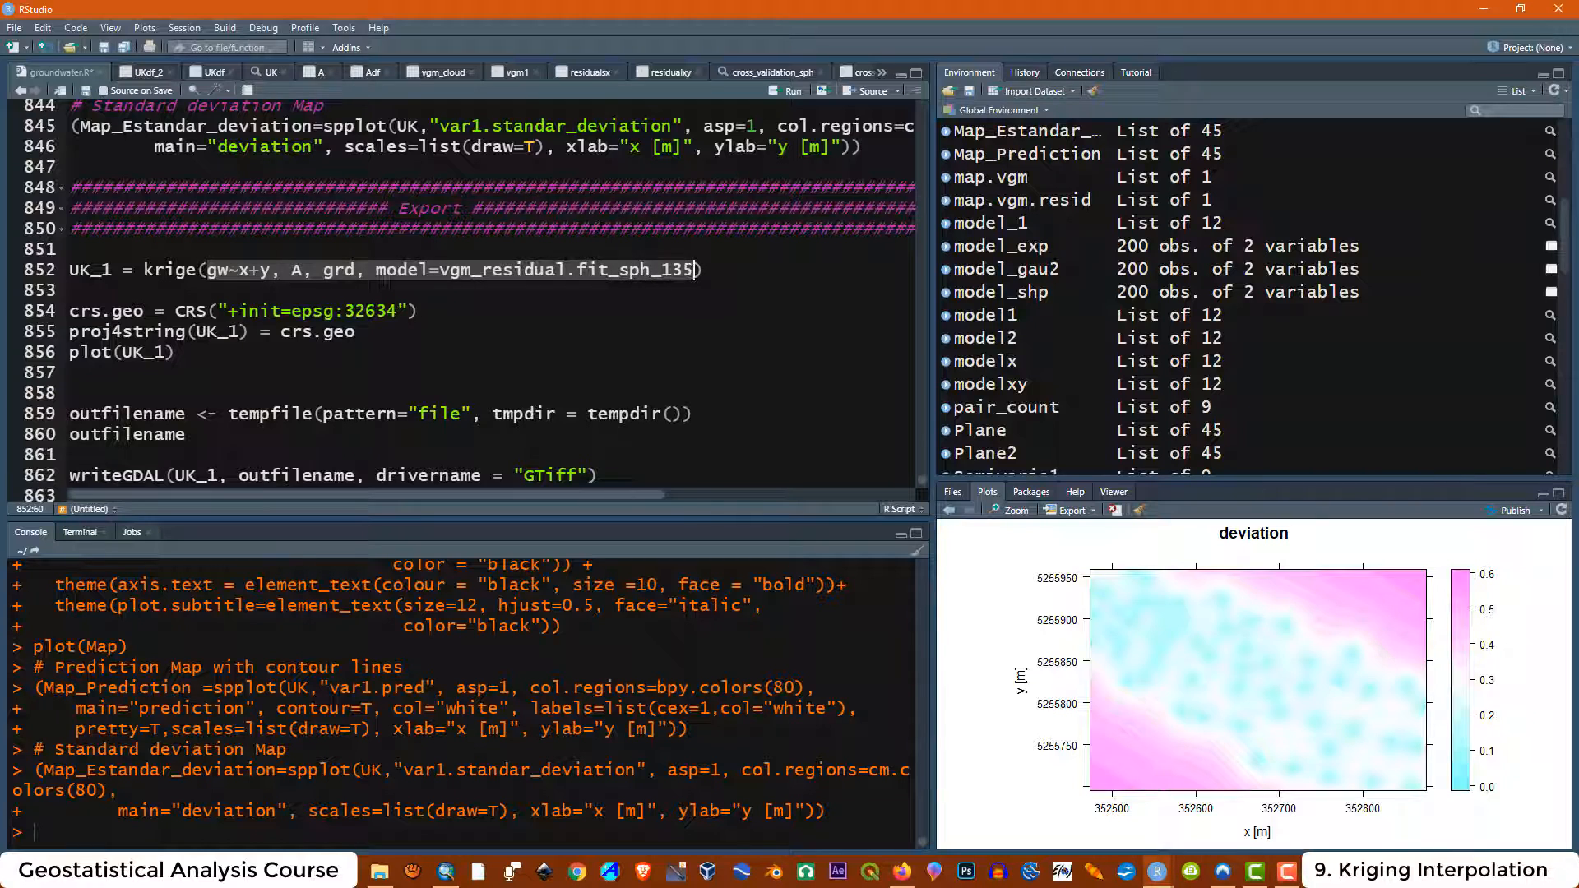
pyautogui.press('Down')
pyautogui.press('Down')
pyautogui.moveTo(121, 270); pyautogui.dragTo(71, 269)
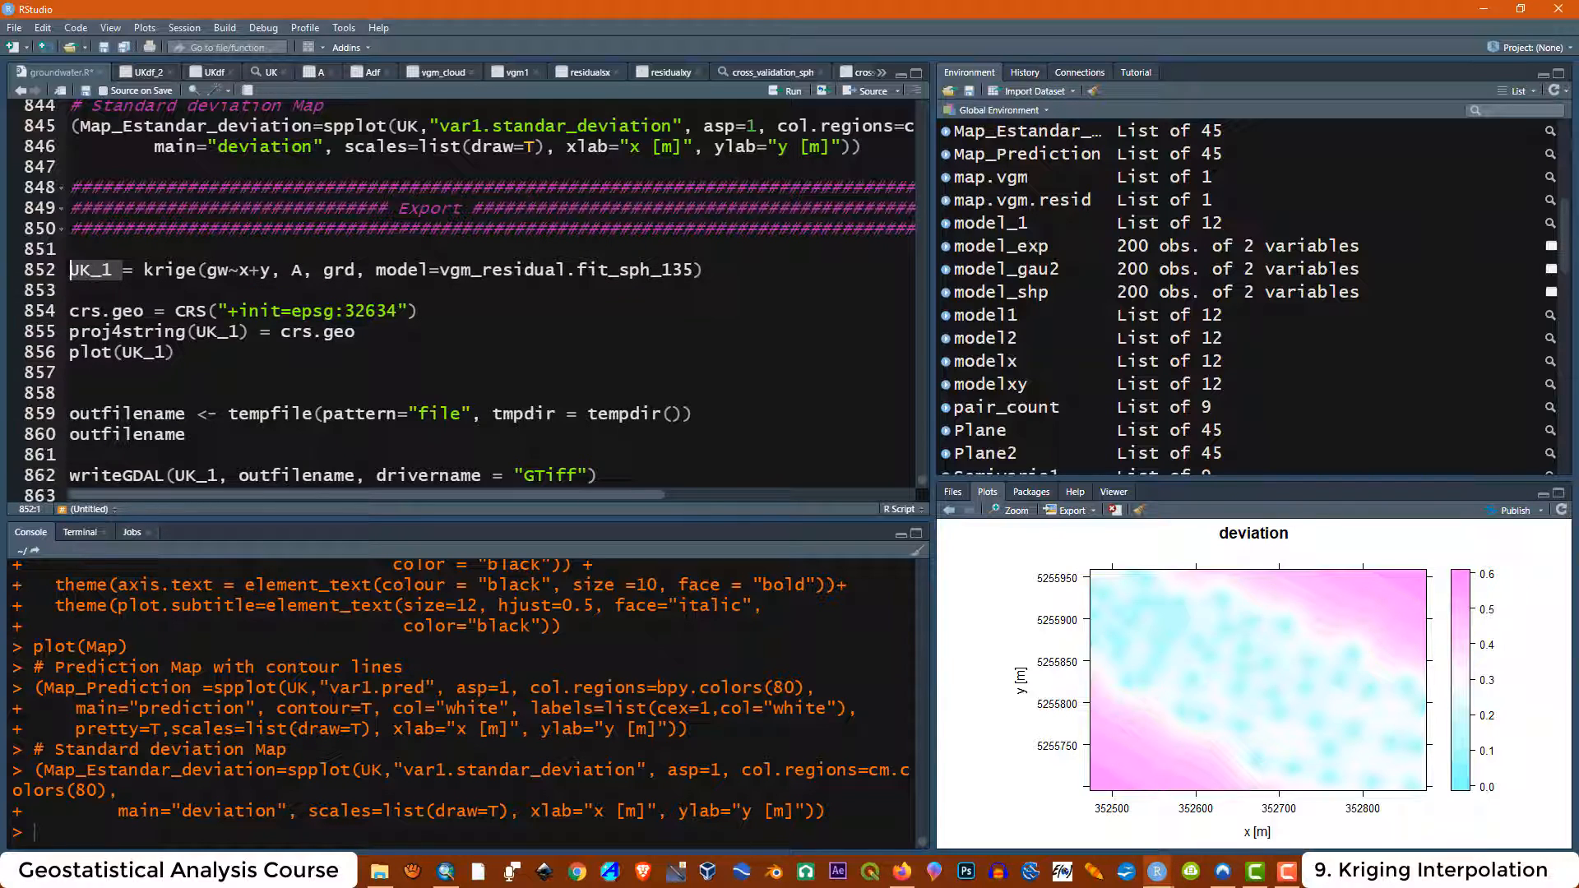
pyautogui.click(357, 331)
pyautogui.moveTo(696, 270); pyautogui.dragTo(442, 270)
pyautogui.click(178, 352)
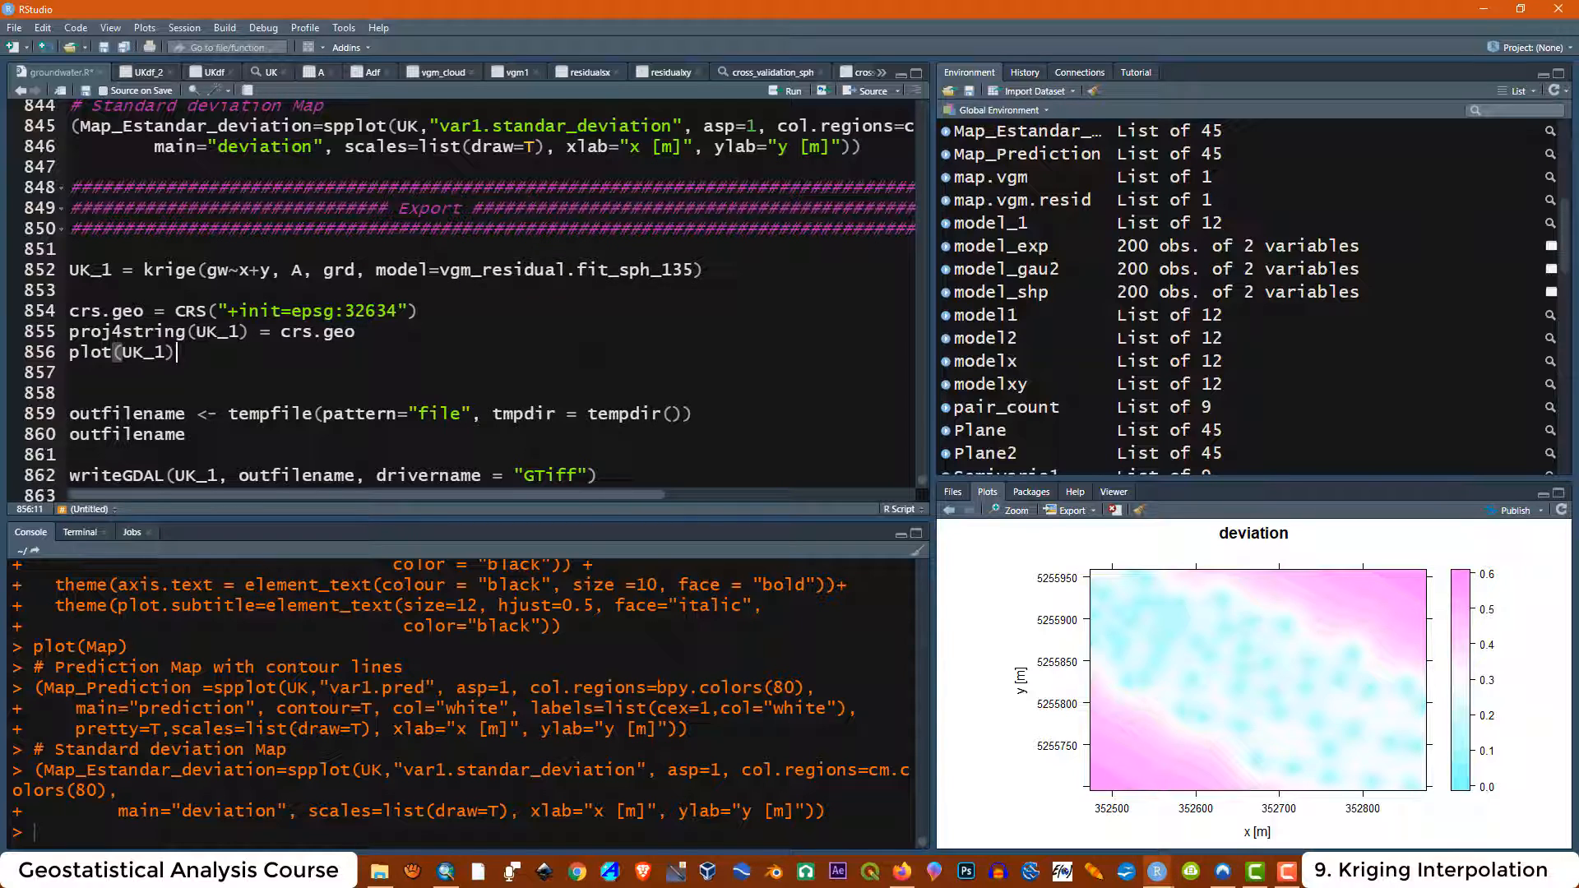
pyautogui.moveTo(696, 270); pyautogui.dragTo(655, 270)
pyautogui.click(420, 311)
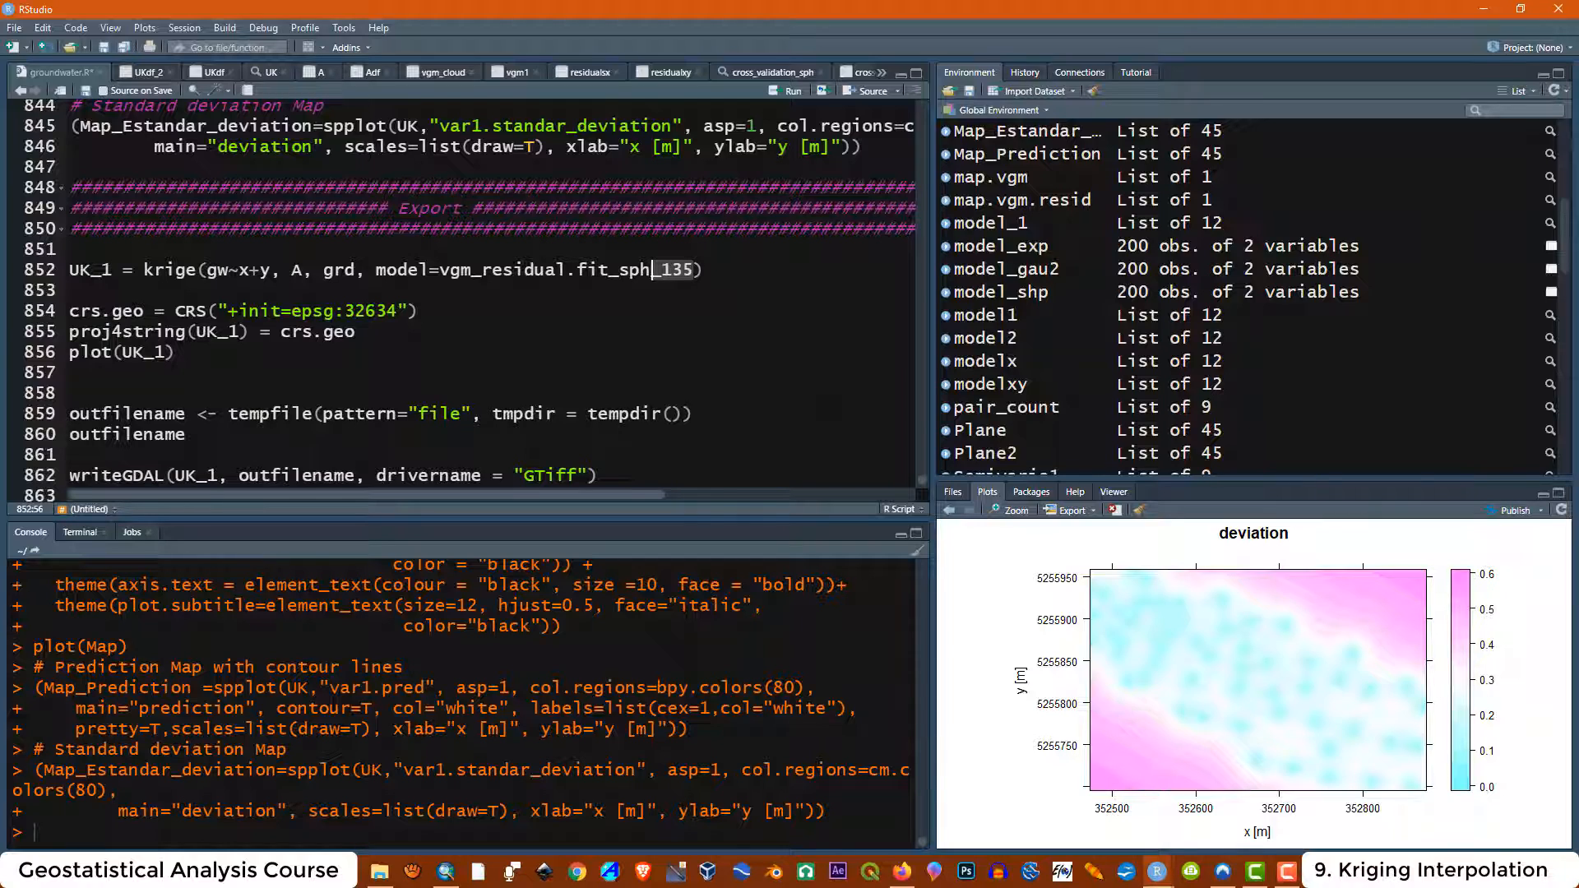
pyautogui.press('BackSpace')
# Browse back through the script to the Model Semivariogram section
pyautogui.scroll(20, 461, 296)
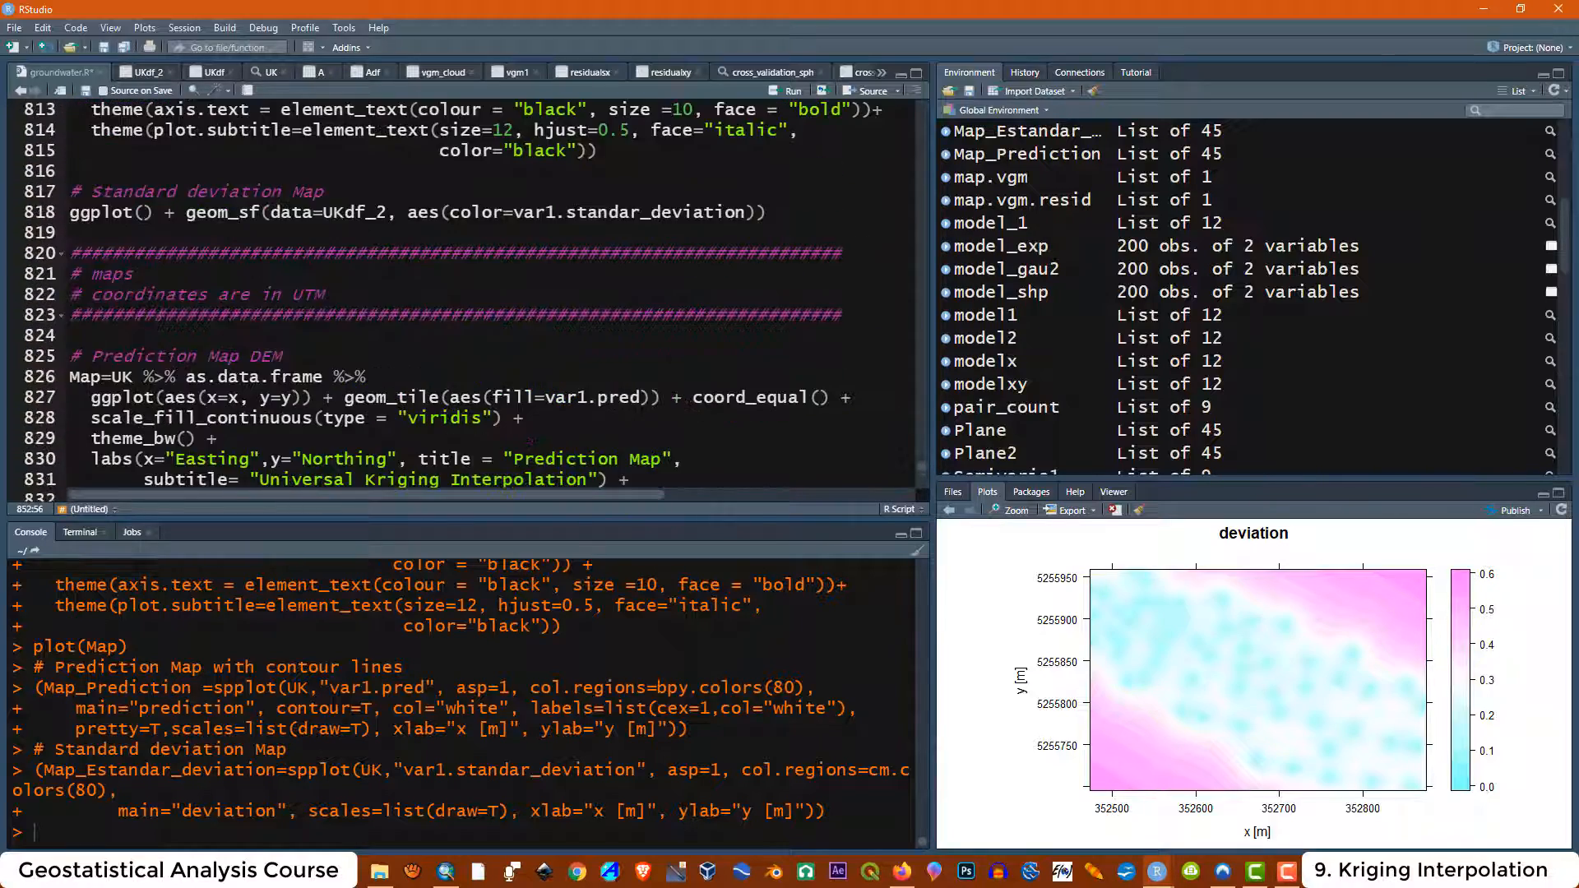
pyautogui.scroll(20, 469, 296)
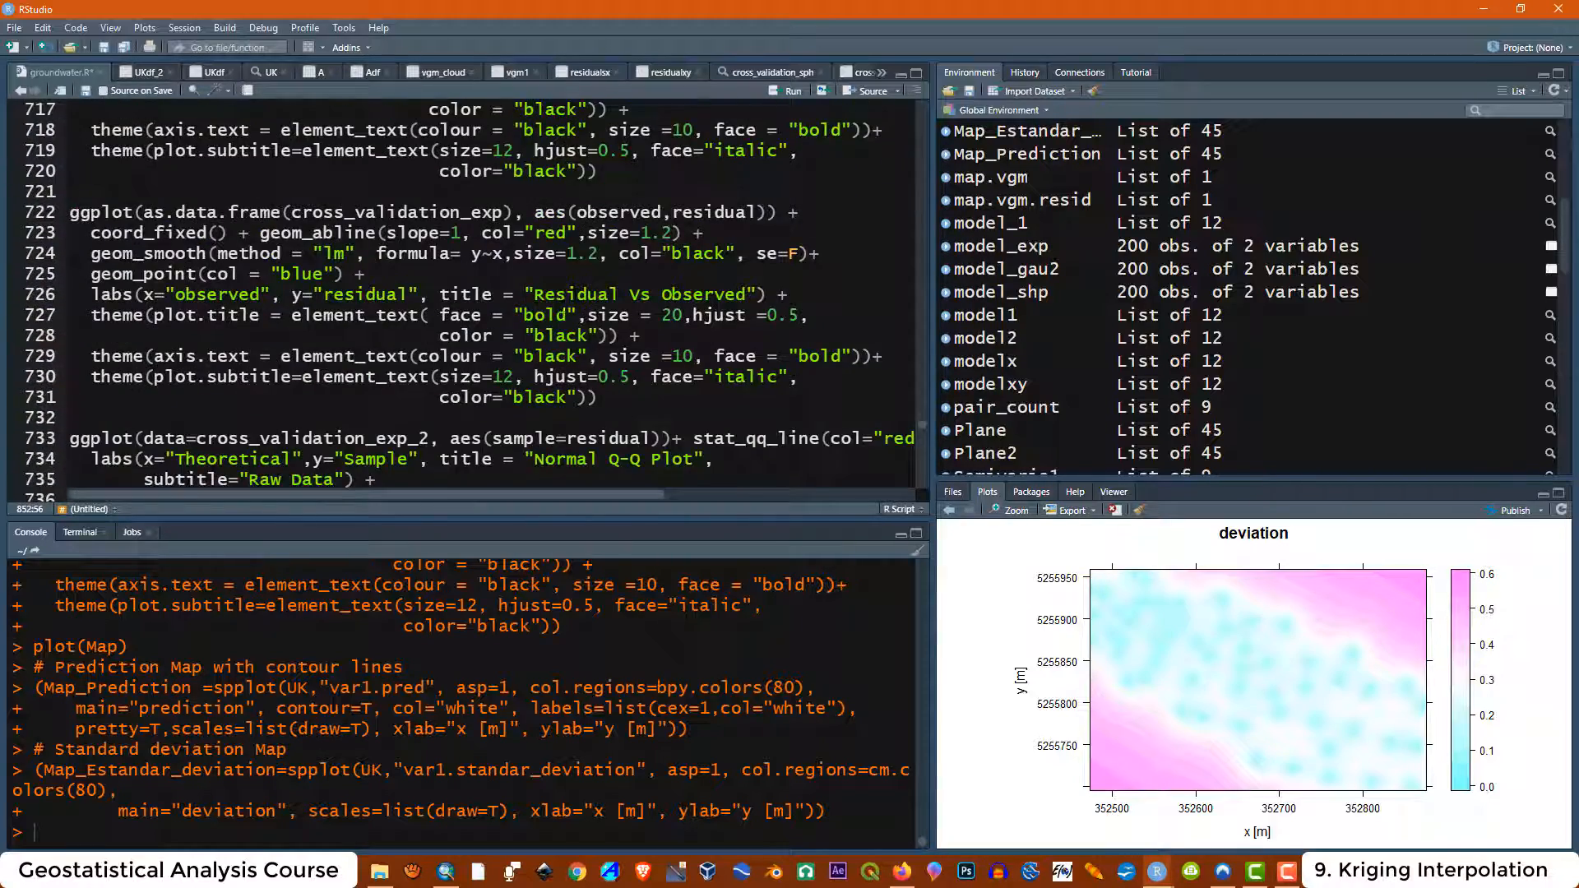
pyautogui.scroll(20, 469, 296)
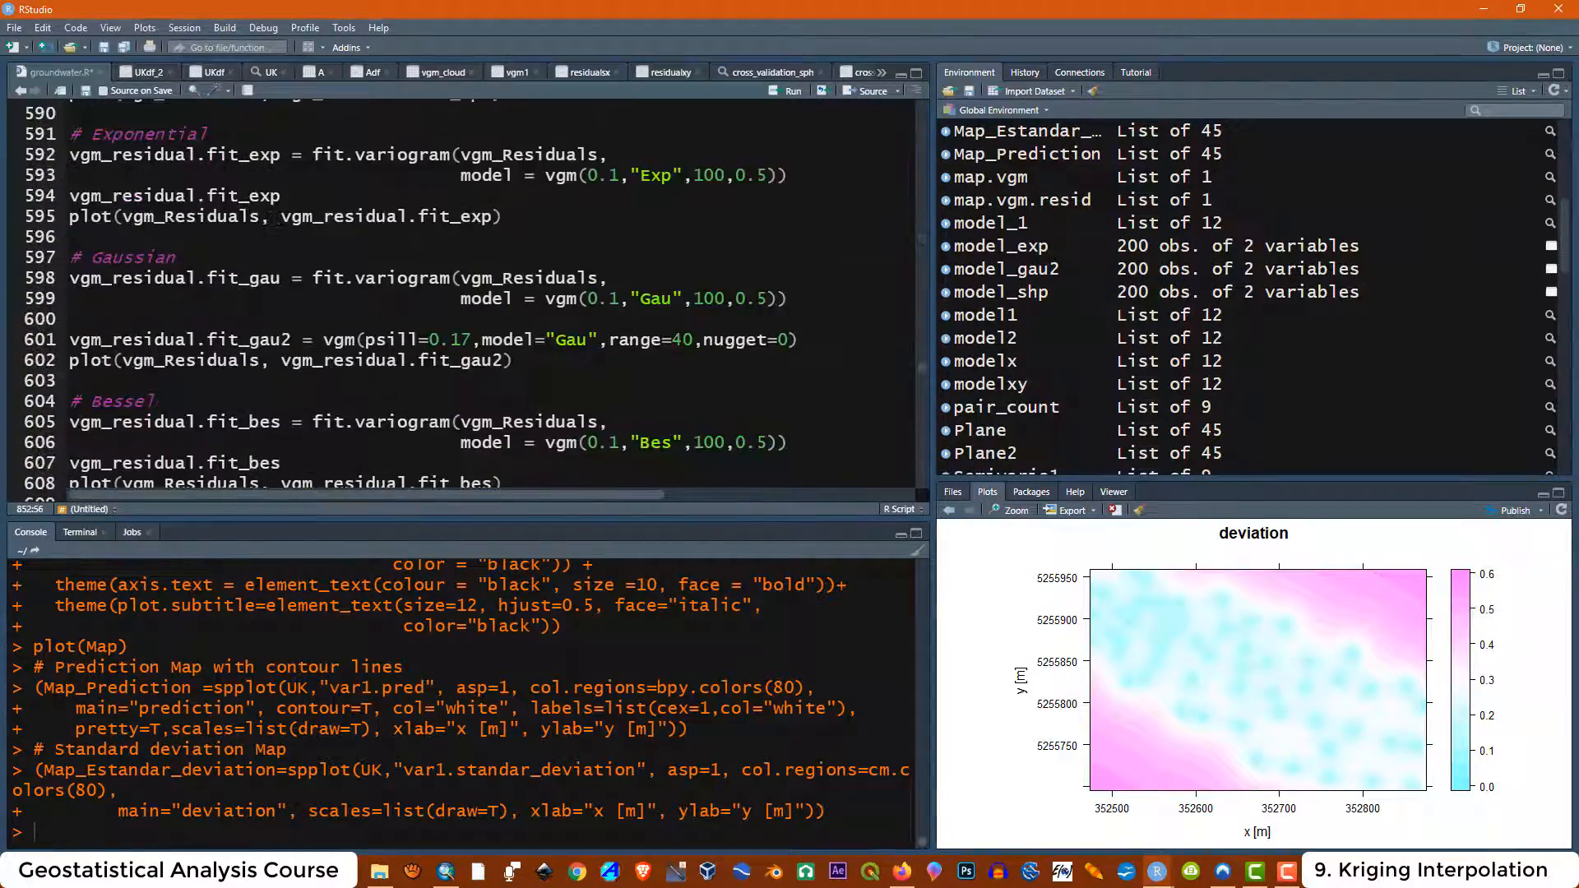
pyautogui.scroll(5, 469, 296)
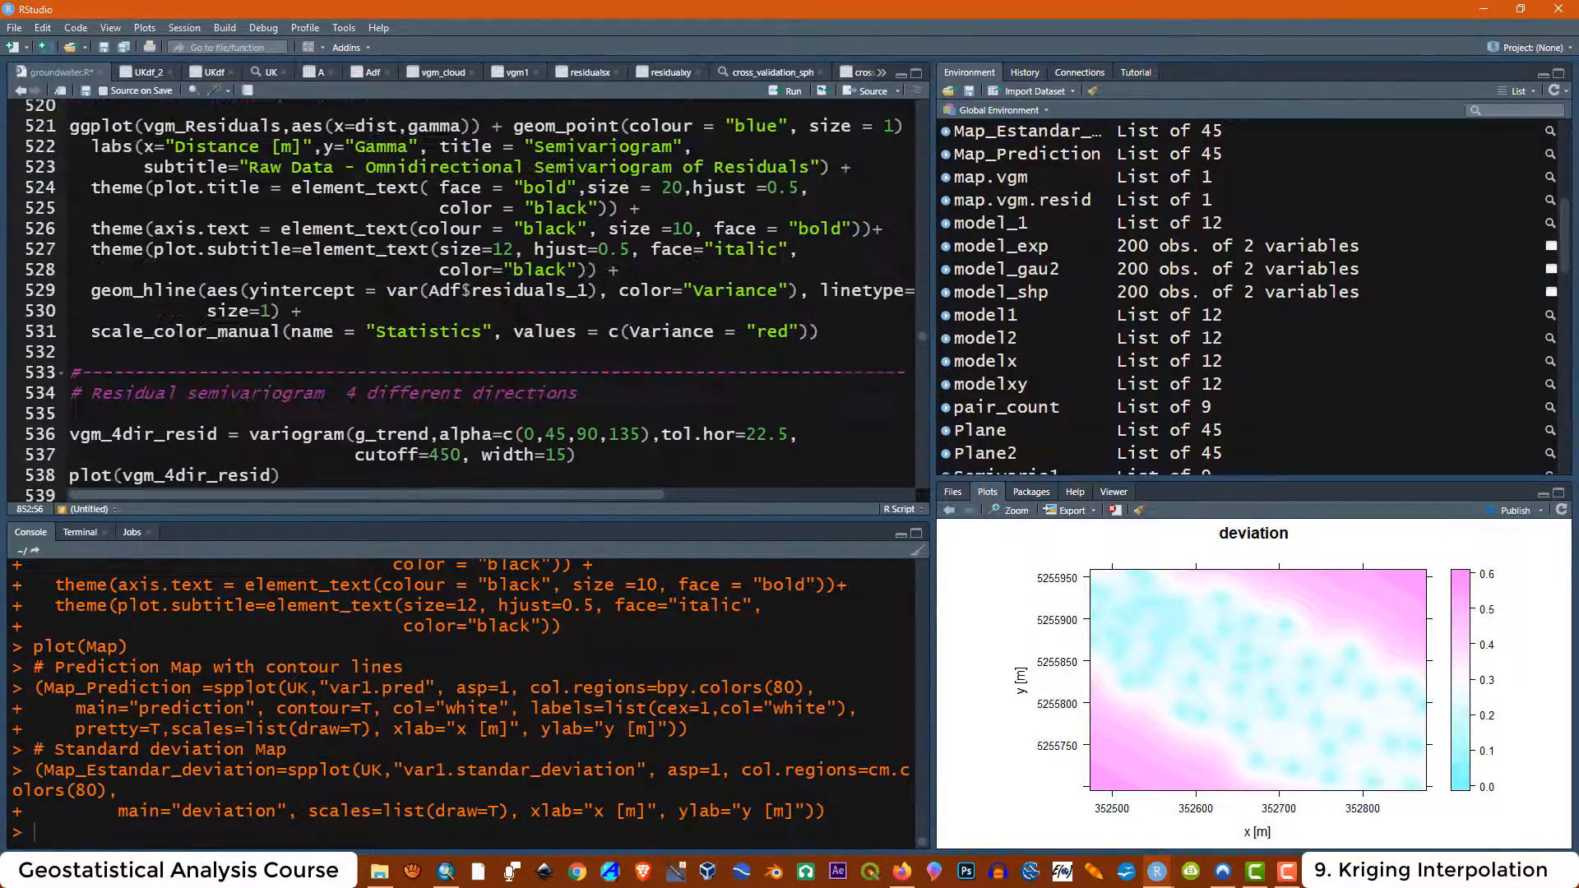
pyautogui.scroll(6, 469, 296)
pyautogui.scroll(2, 469, 296)
pyautogui.scroll(-11, 469, 296)
pyautogui.scroll(-10, 469, 296)
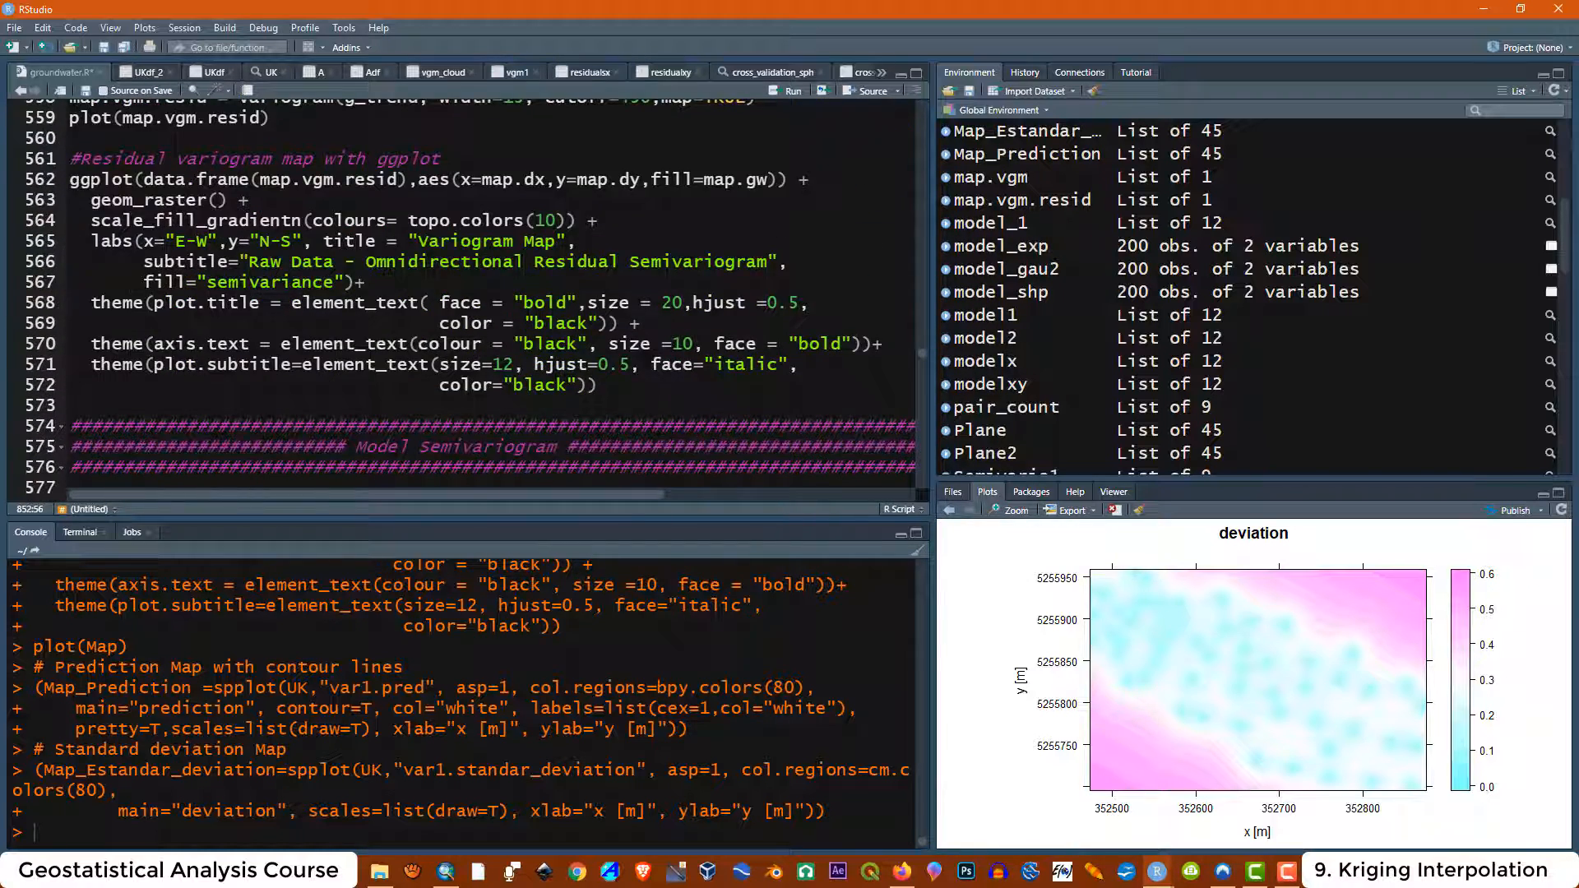
pyautogui.scroll(-5, 469, 296)
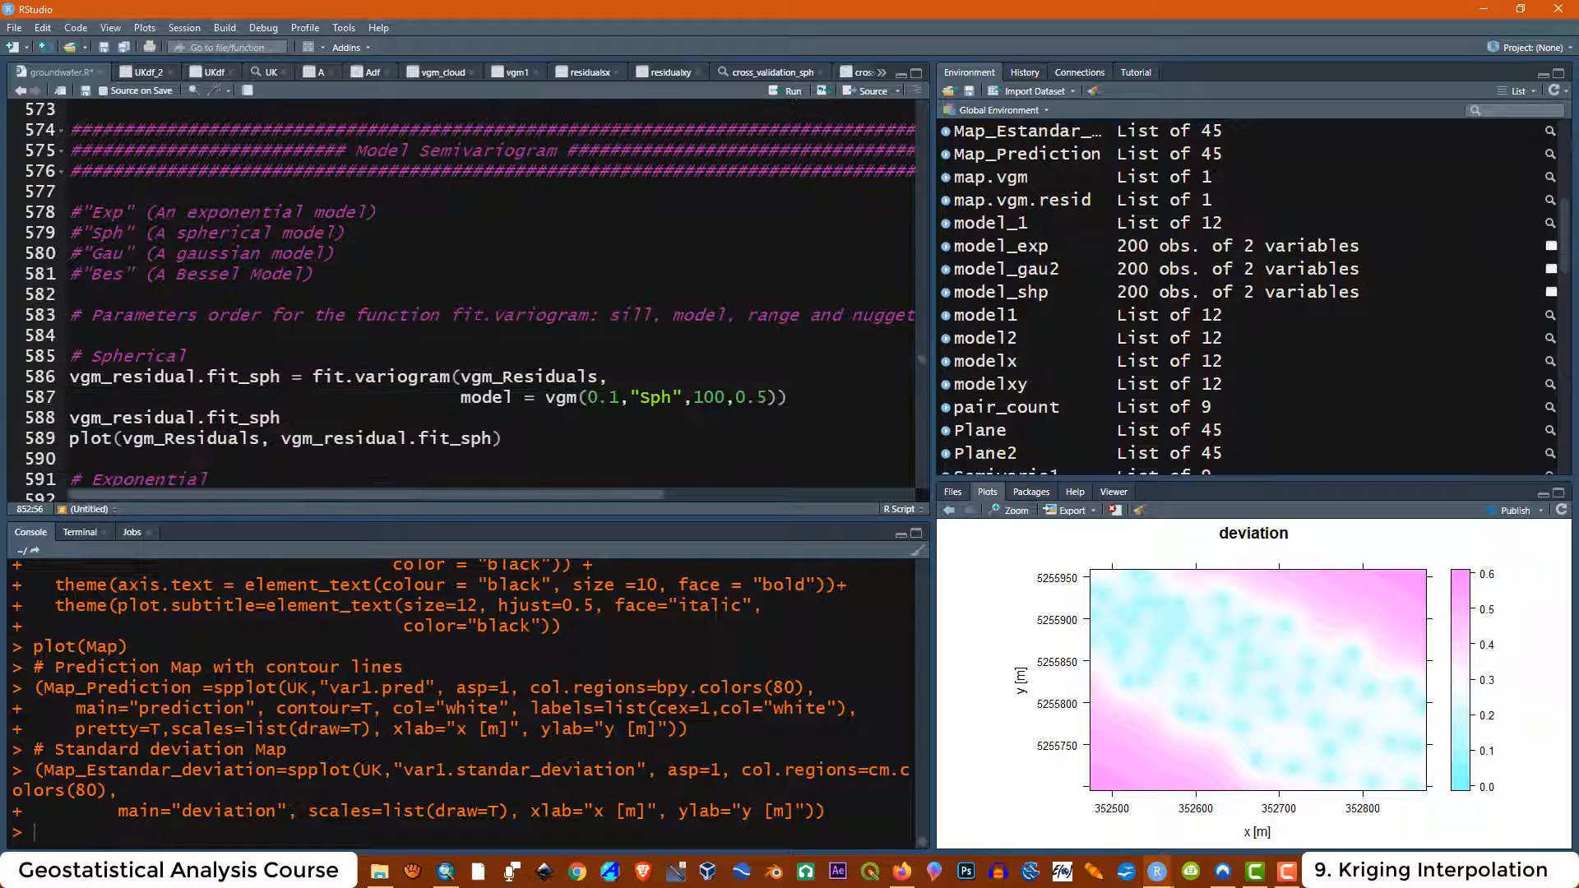
pyautogui.scroll(-2, 469, 296)
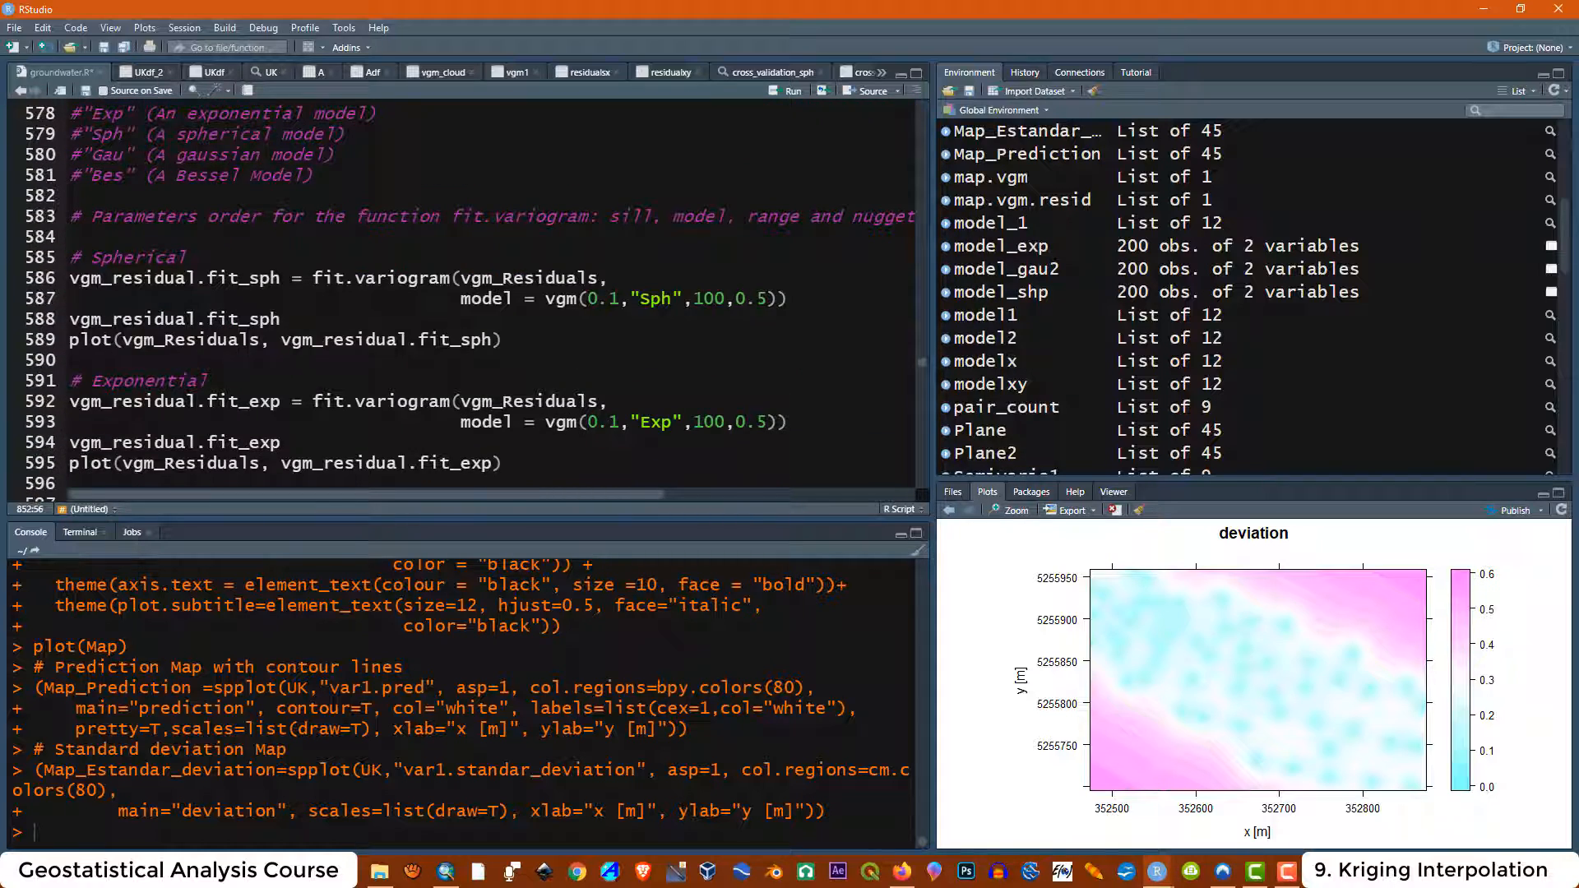
# Compare the names of the spherical, exponential, Gaussian and gau2 residual variogram fit objects
pyautogui.moveTo(281, 277); pyautogui.dragTo(69, 277)
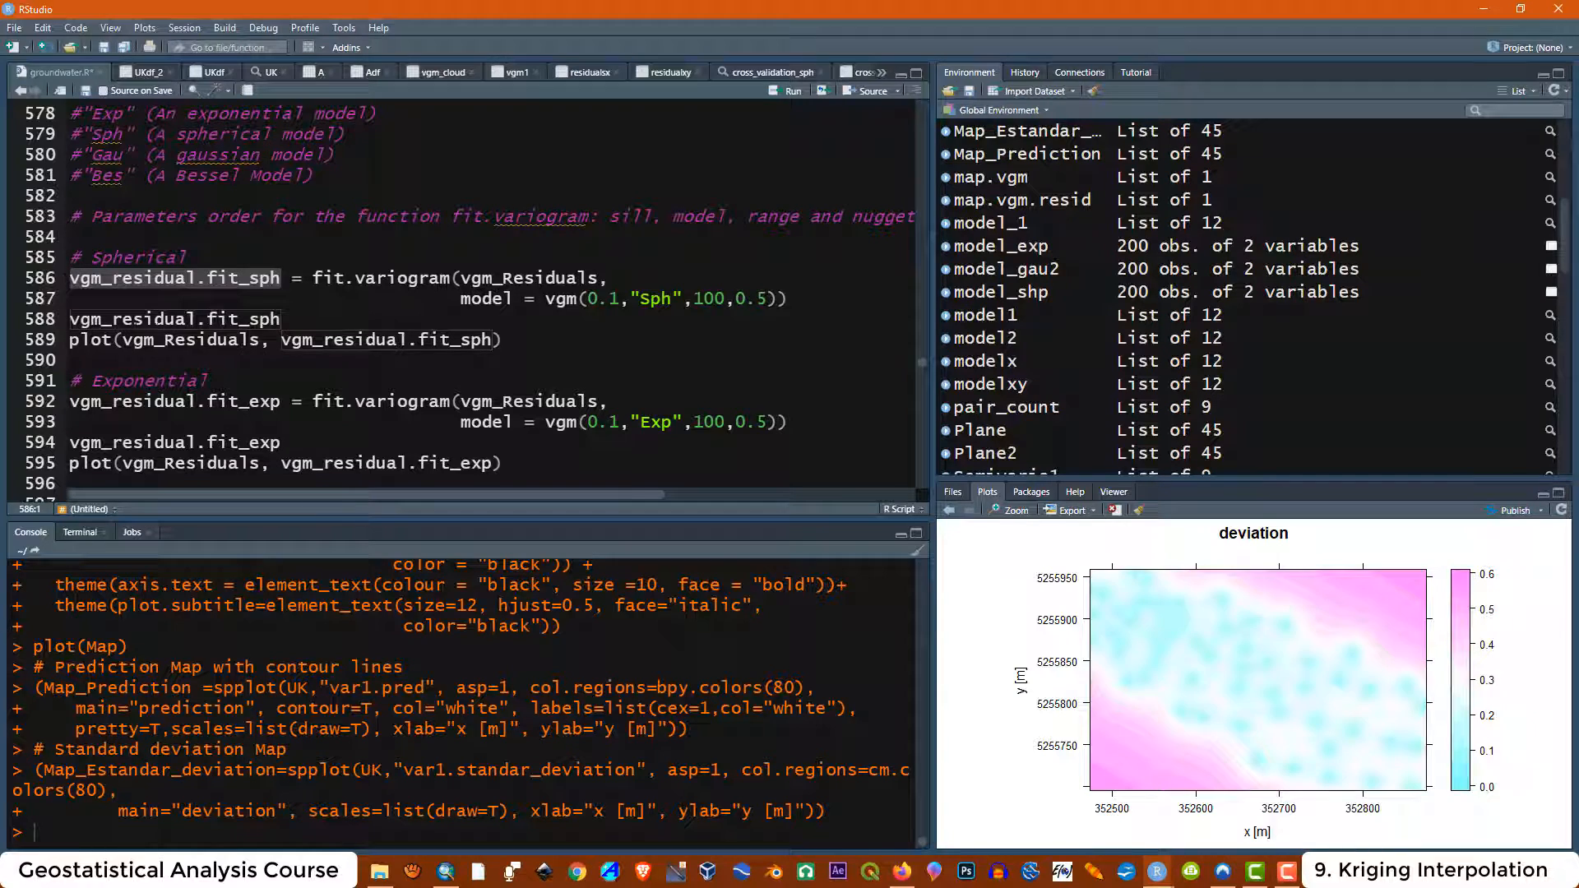
pyautogui.scroll(-1, 69, 277)
pyautogui.moveTo(281, 352); pyautogui.dragTo(69, 352)
pyautogui.scroll(-2, 302, 367)
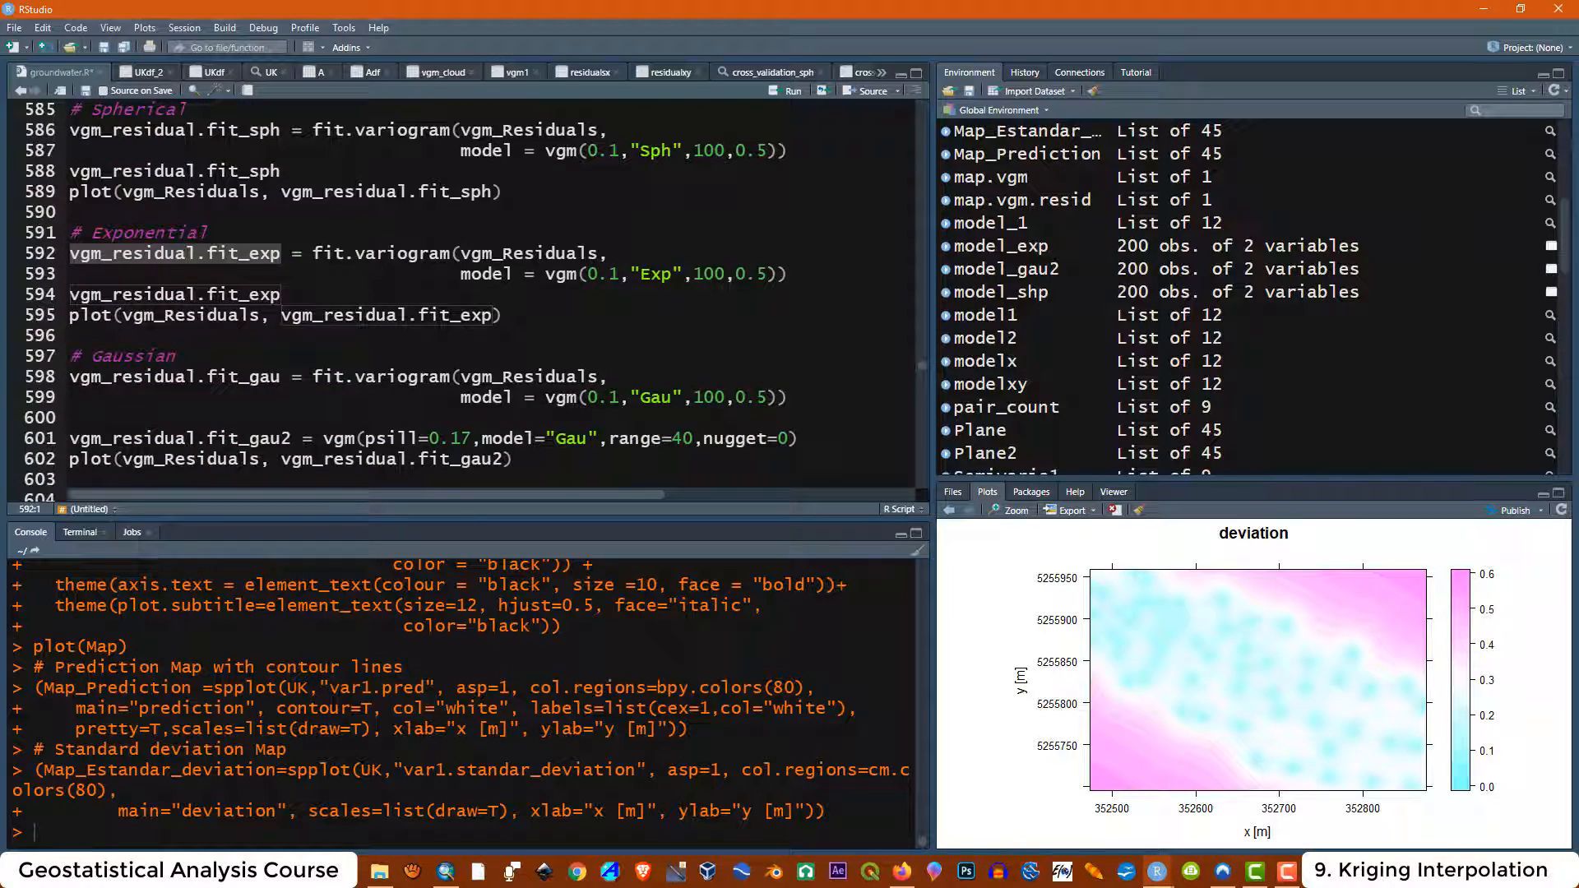
pyautogui.click(281, 377)
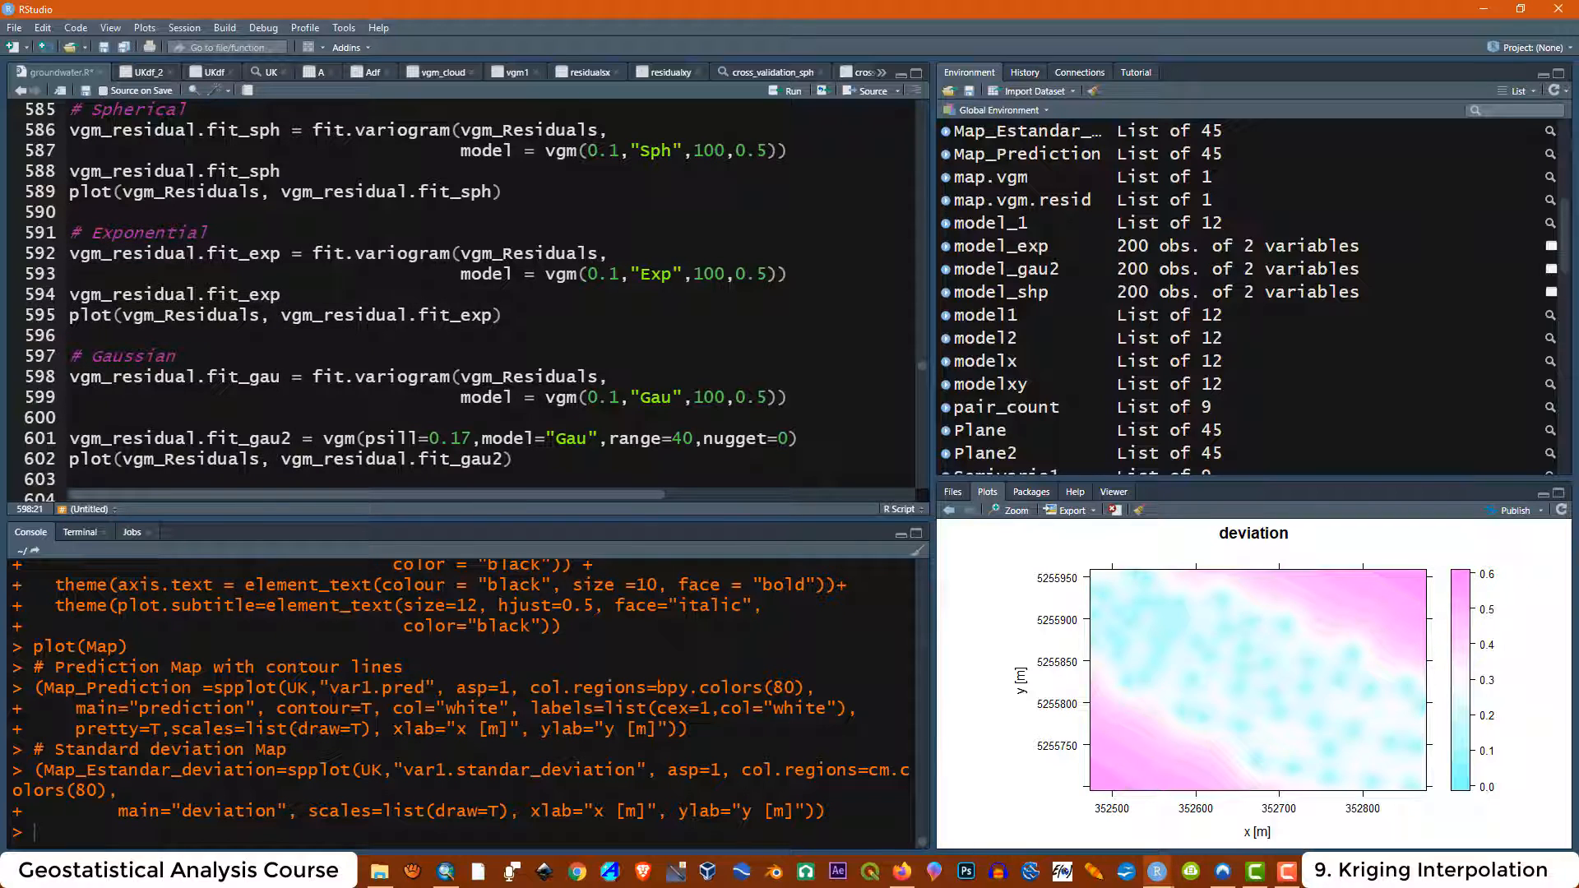
pyautogui.moveTo(281, 377); pyautogui.dragTo(209, 377)
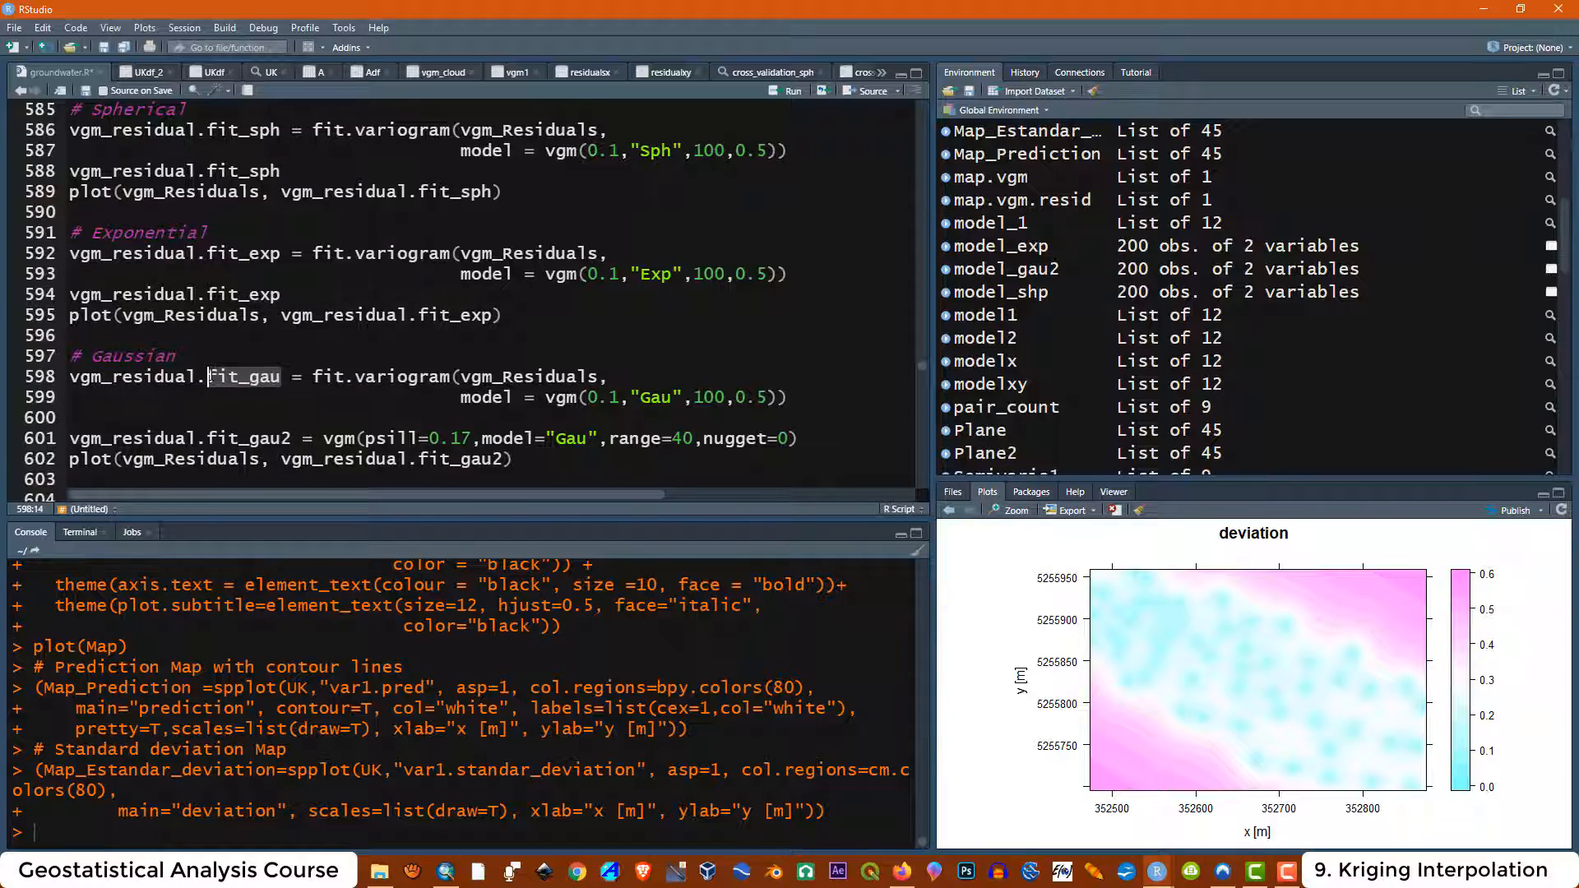
pyautogui.click(229, 398)
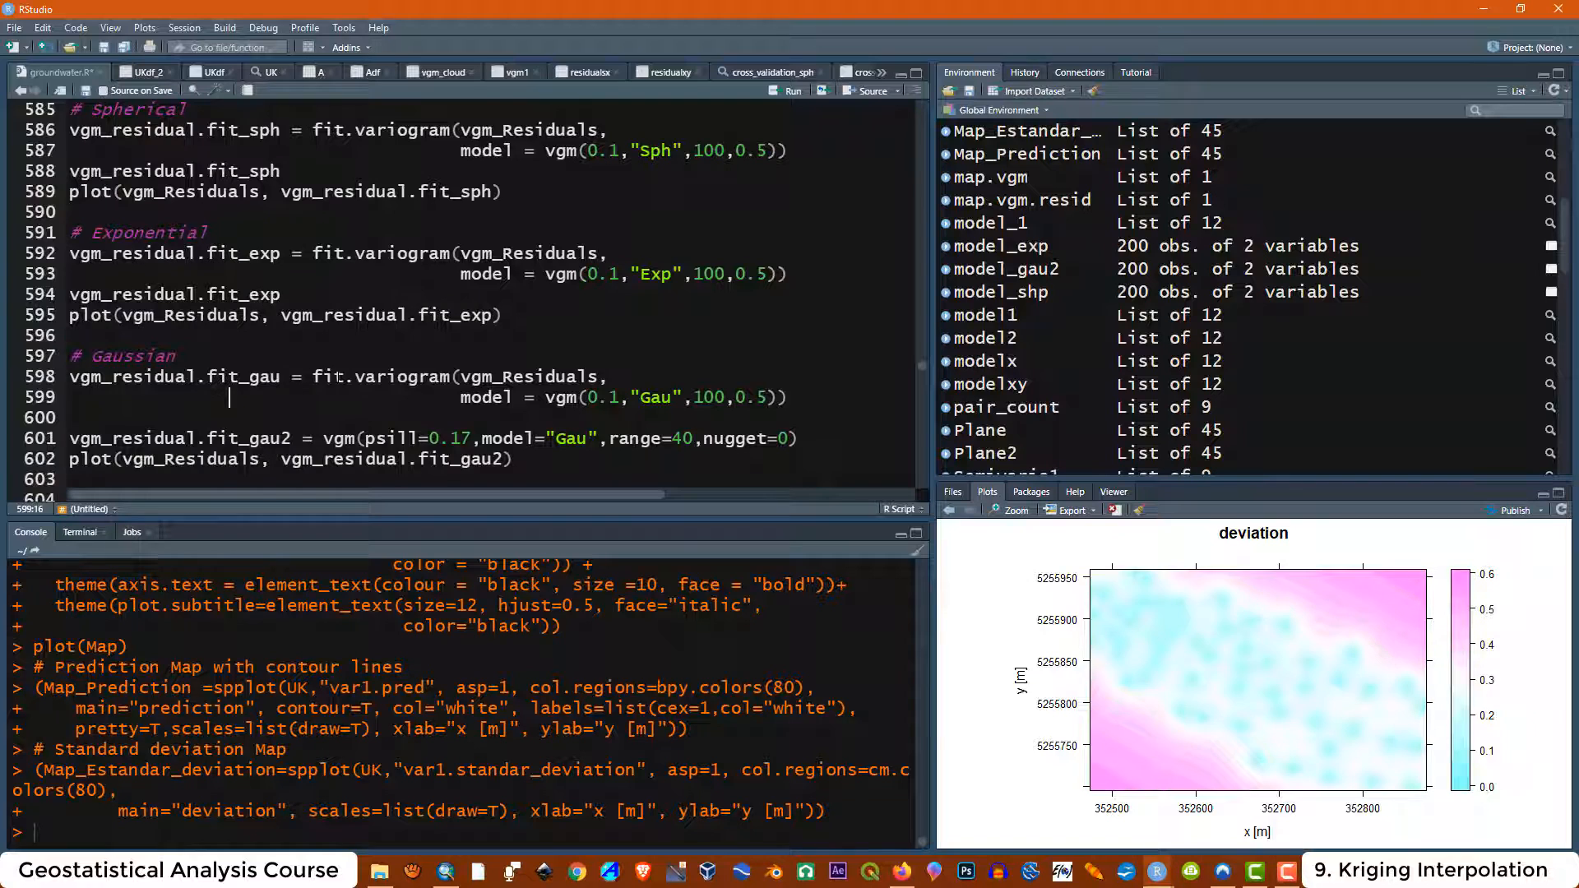
pyautogui.scroll(-1, 228, 397)
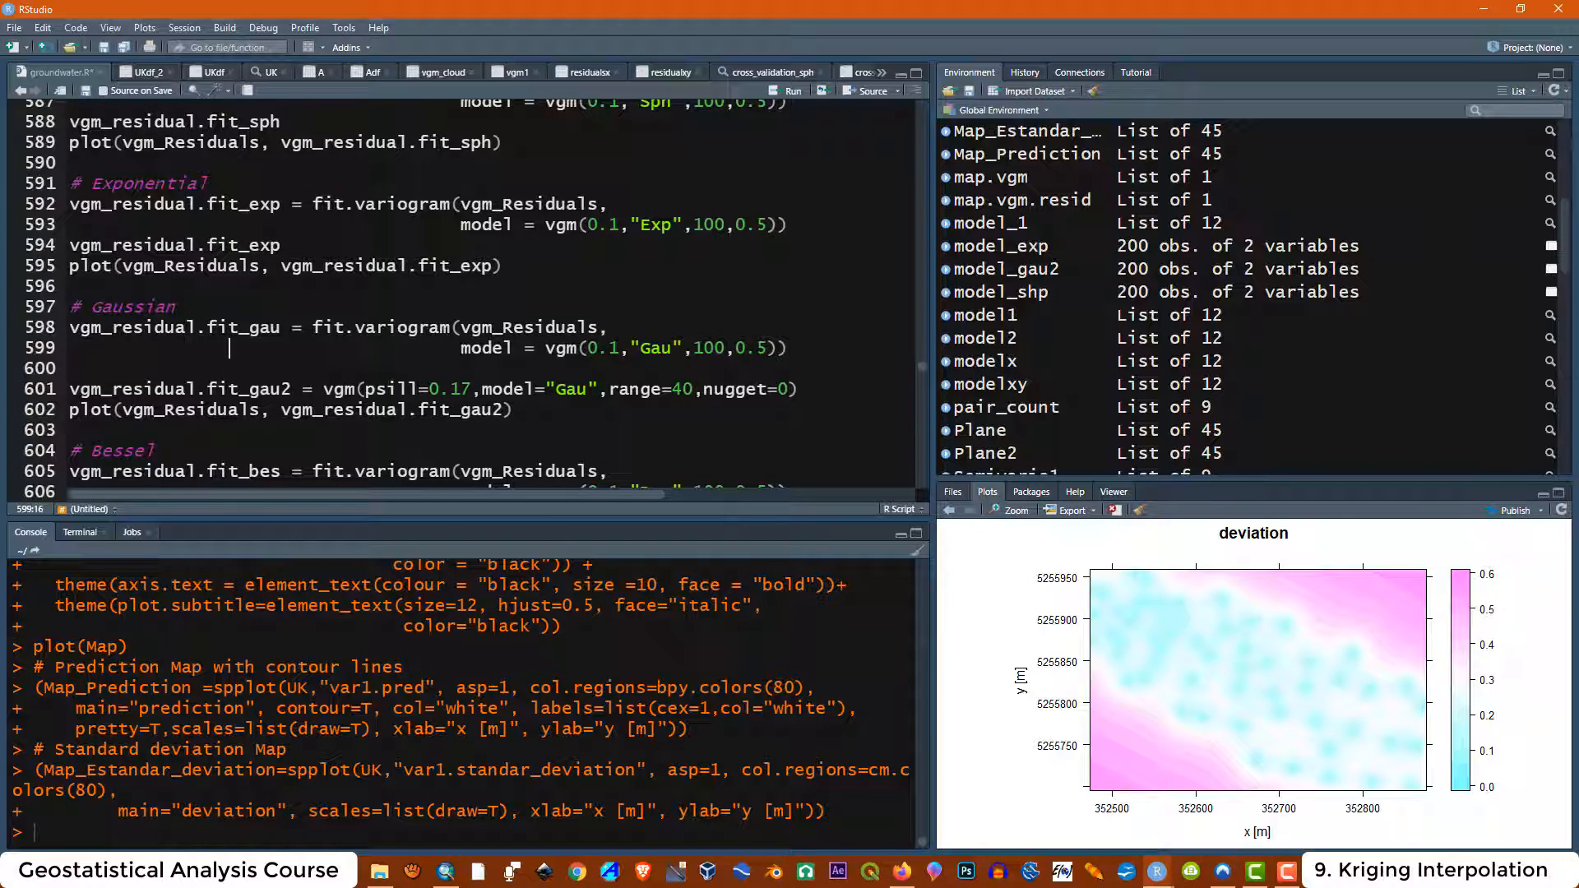
pyautogui.moveTo(291, 389); pyautogui.dragTo(70, 389)
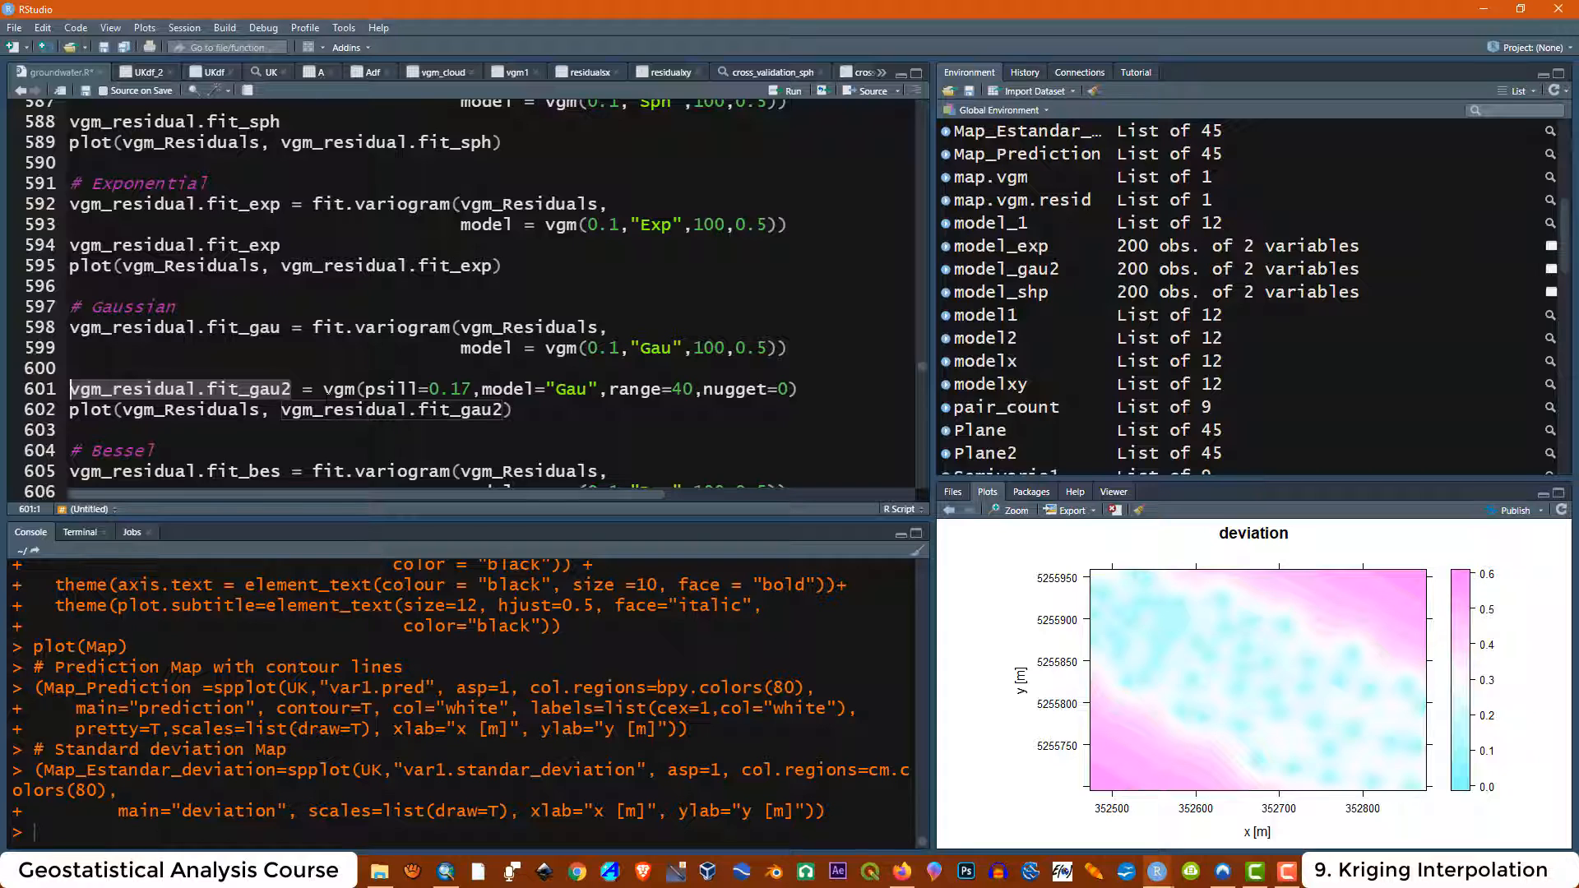
pyautogui.click(325, 392)
pyautogui.moveTo(292, 390); pyautogui.dragTo(283, 390)
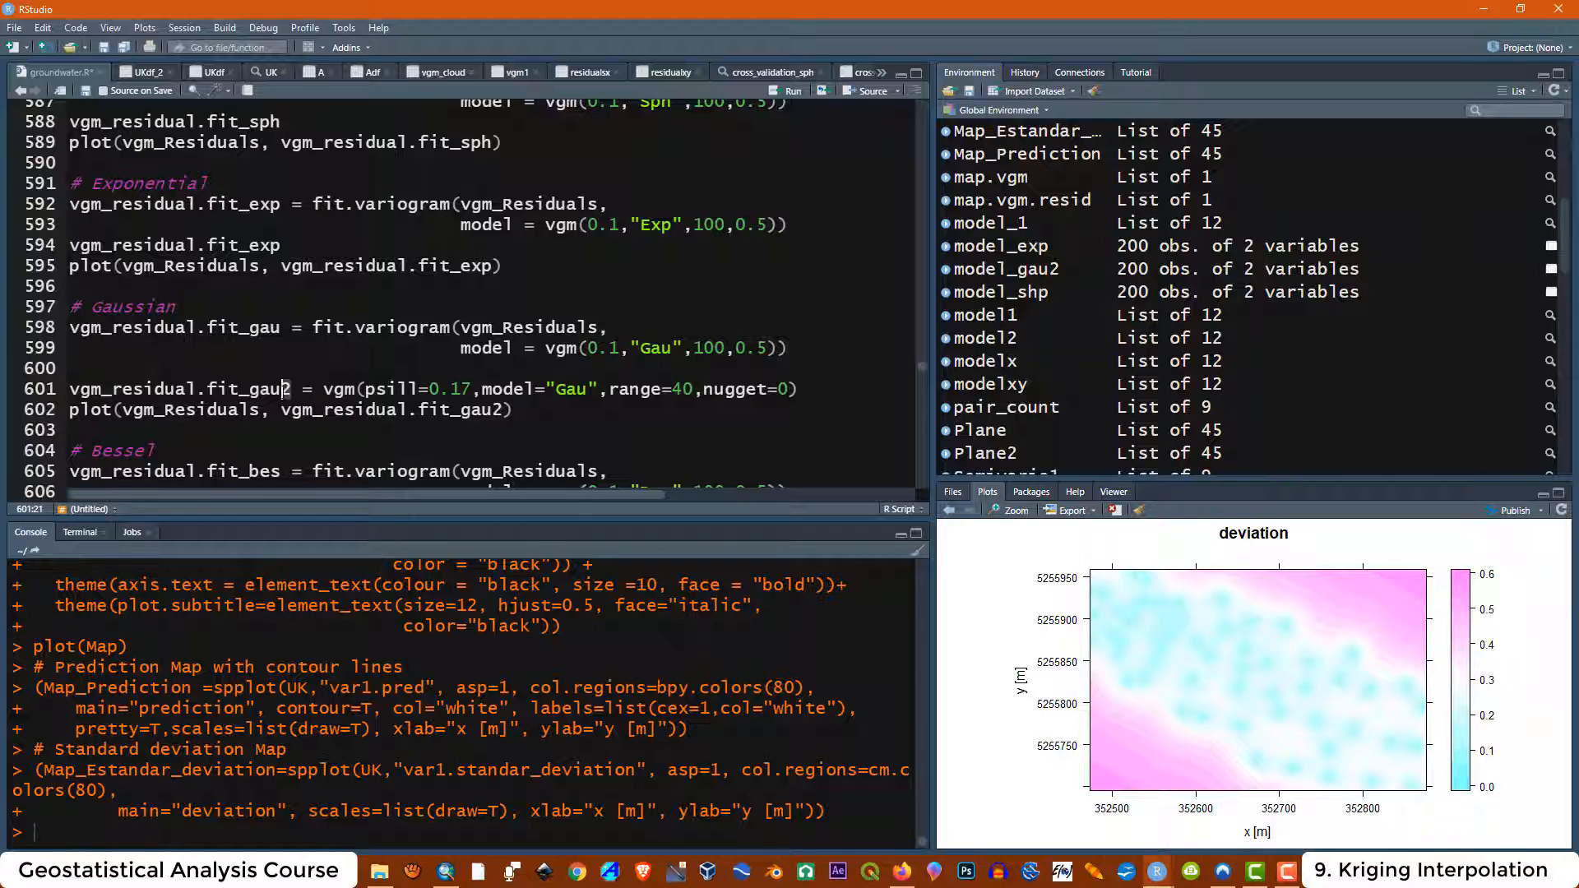
# Scroll down through the script from the residual variogram fits to the Export section
pyautogui.click(303, 390)
pyautogui.scroll(-3, 461, 298)
pyautogui.scroll(-15, 460, 299)
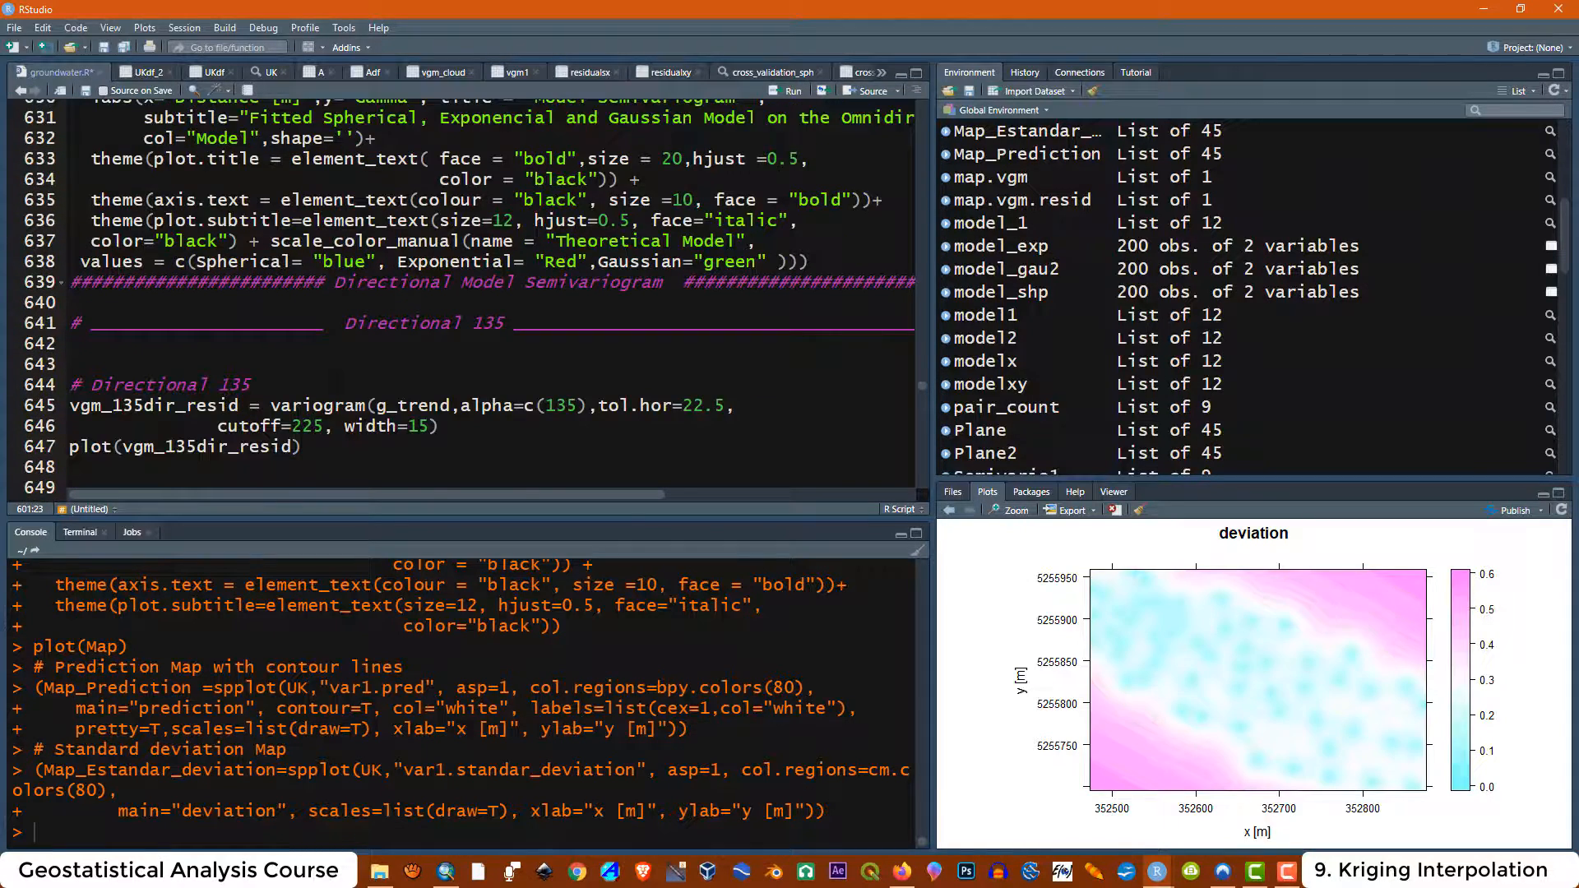
pyautogui.scroll(-2, 461, 299)
pyautogui.moveTo(323, 429); pyautogui.dragTo(70, 429)
pyautogui.scroll(-20, 460, 298)
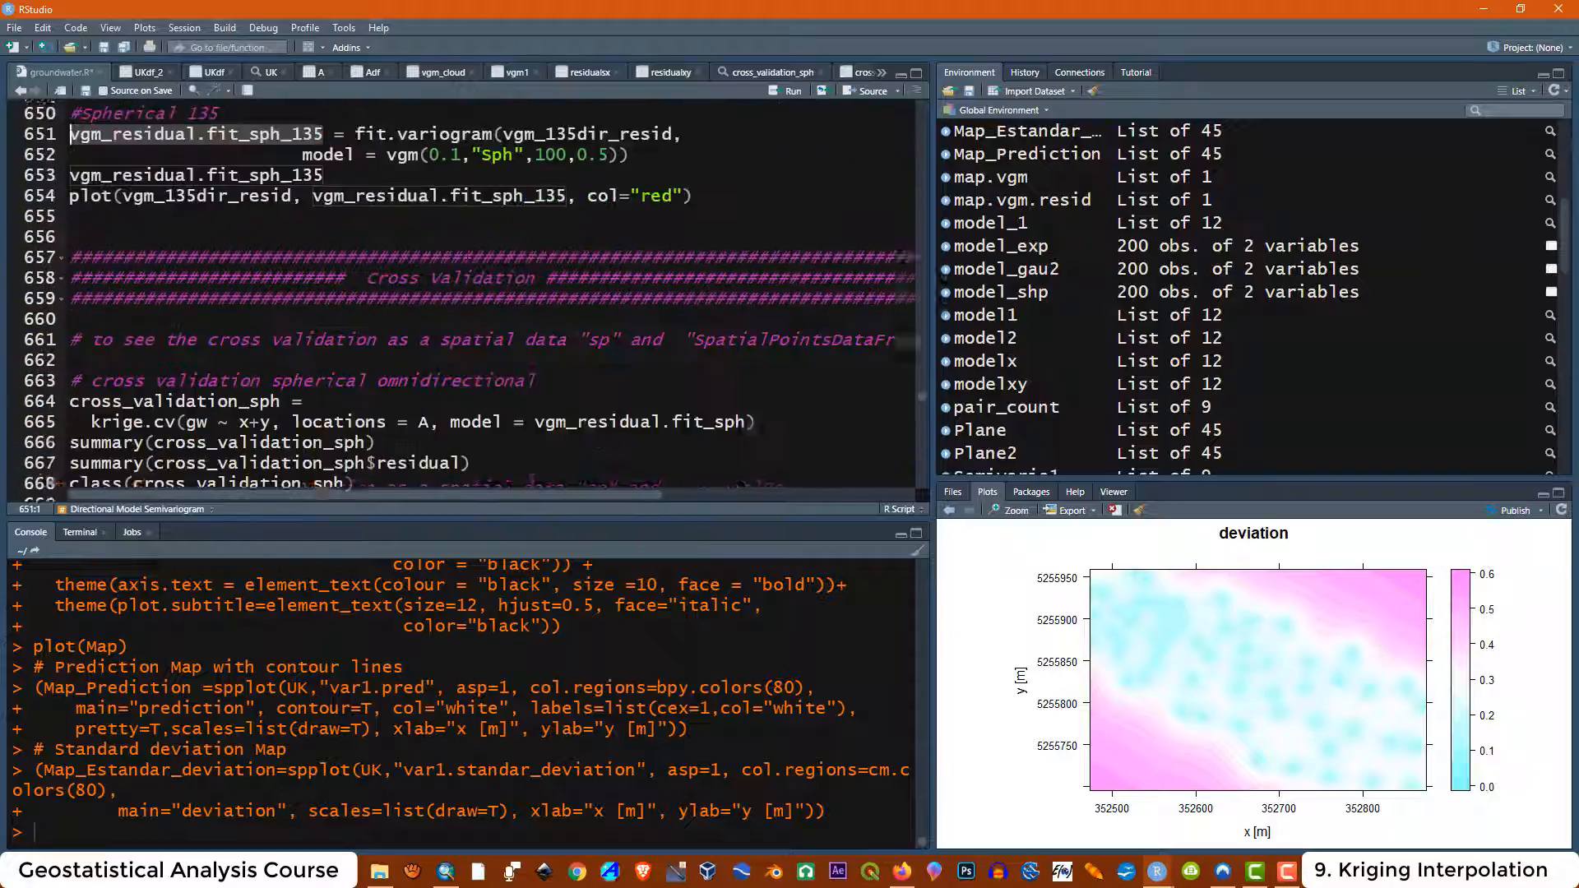
pyautogui.scroll(-20, 460, 298)
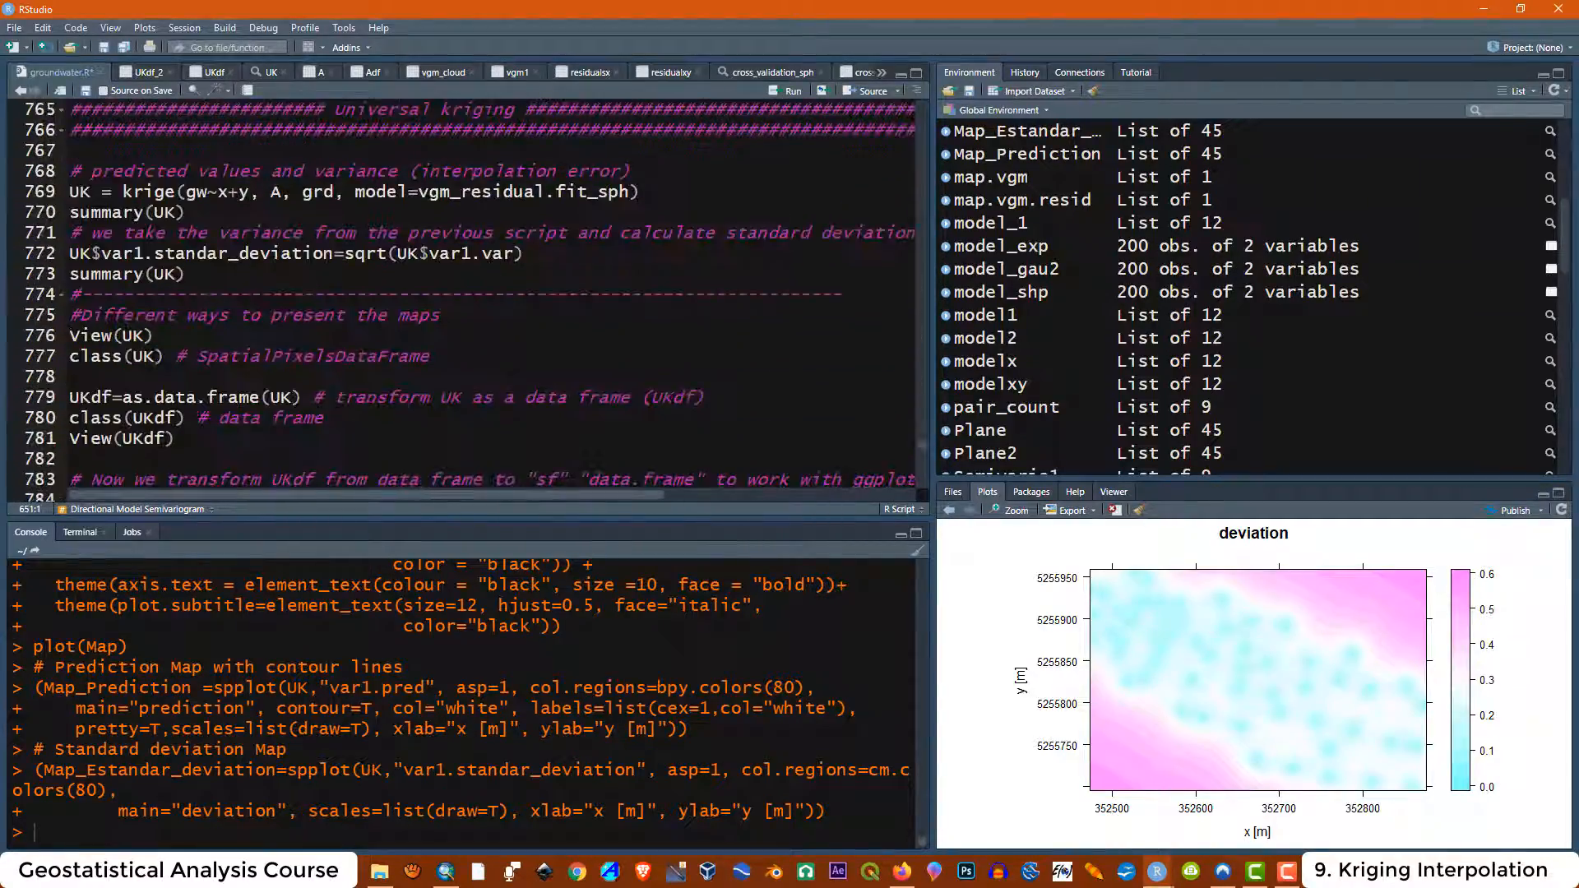
pyautogui.scroll(-6, 460, 299)
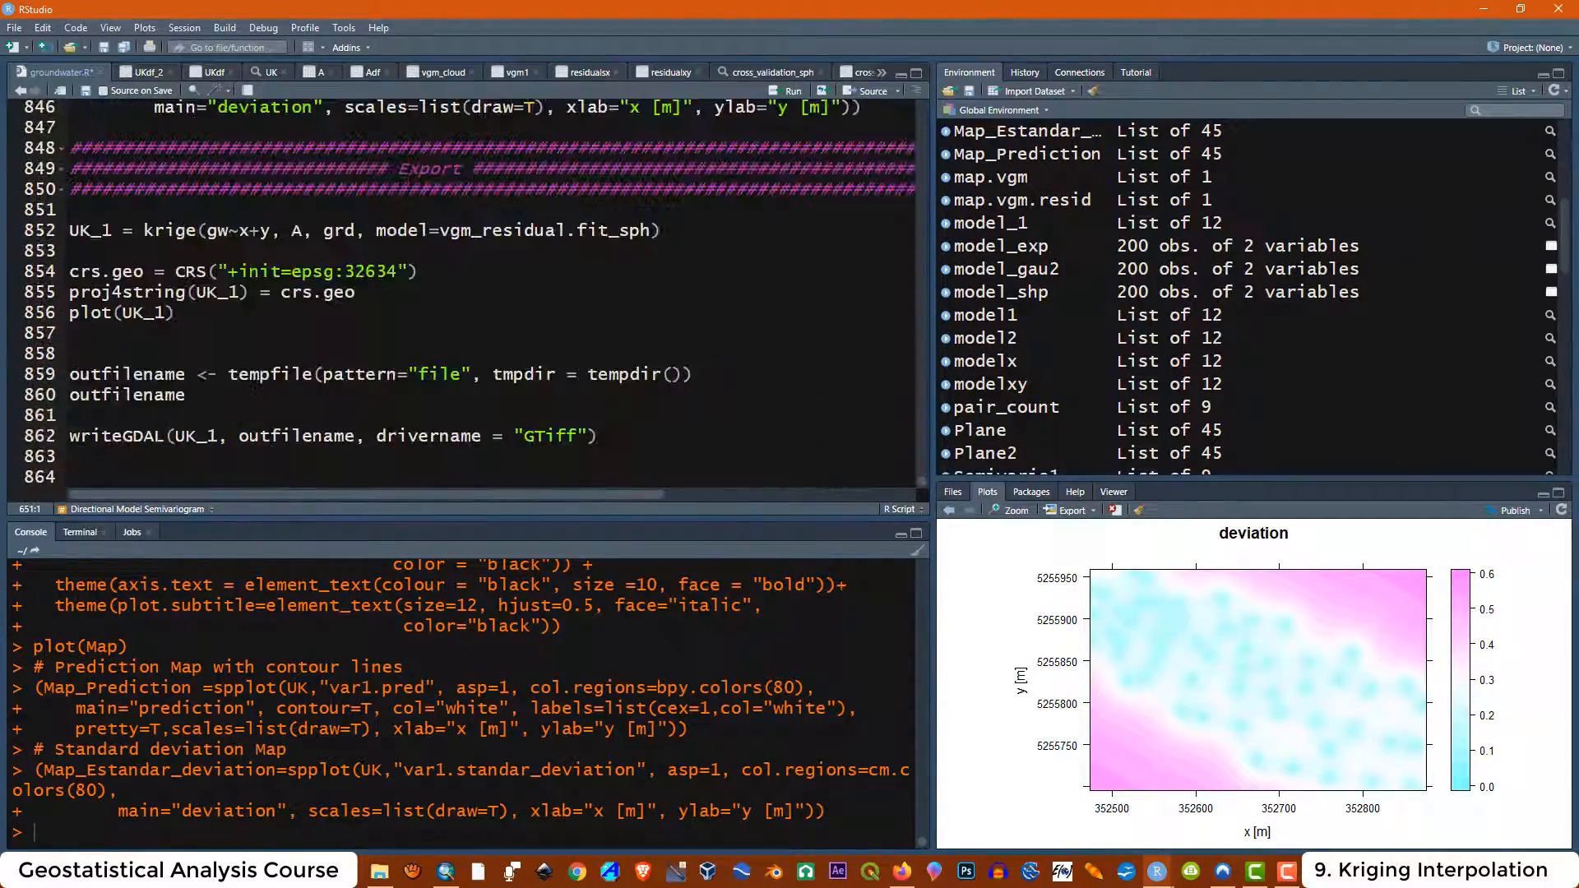
# Review the UTM maps section and the Export section's krige and crs.geo lines
pyautogui.click(643, 232)
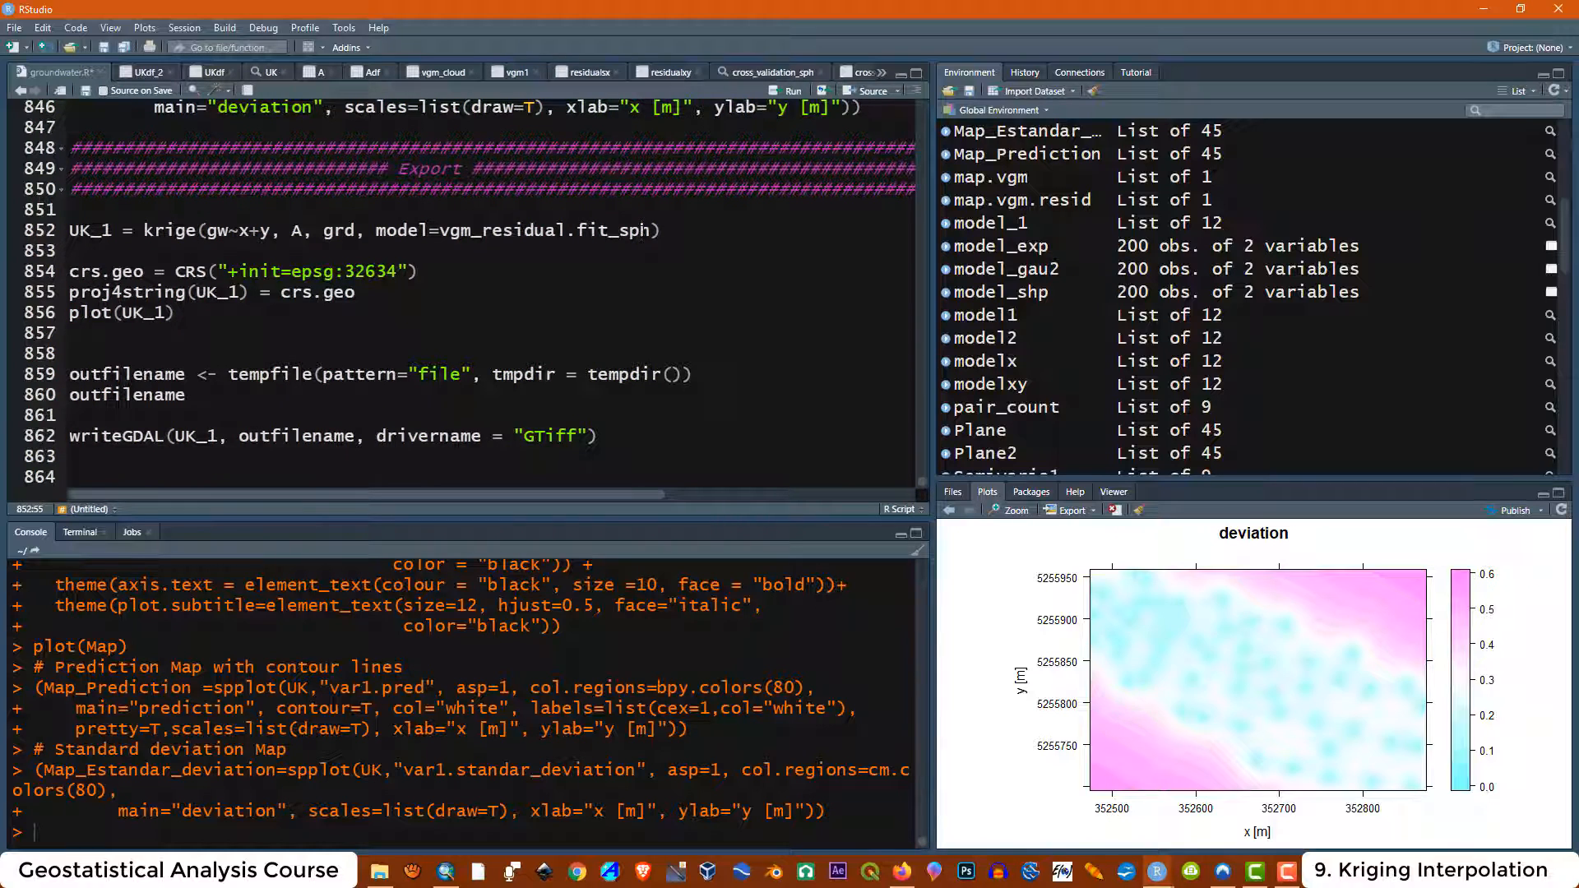
pyautogui.click(114, 231)
pyautogui.scroll(6, 460, 298)
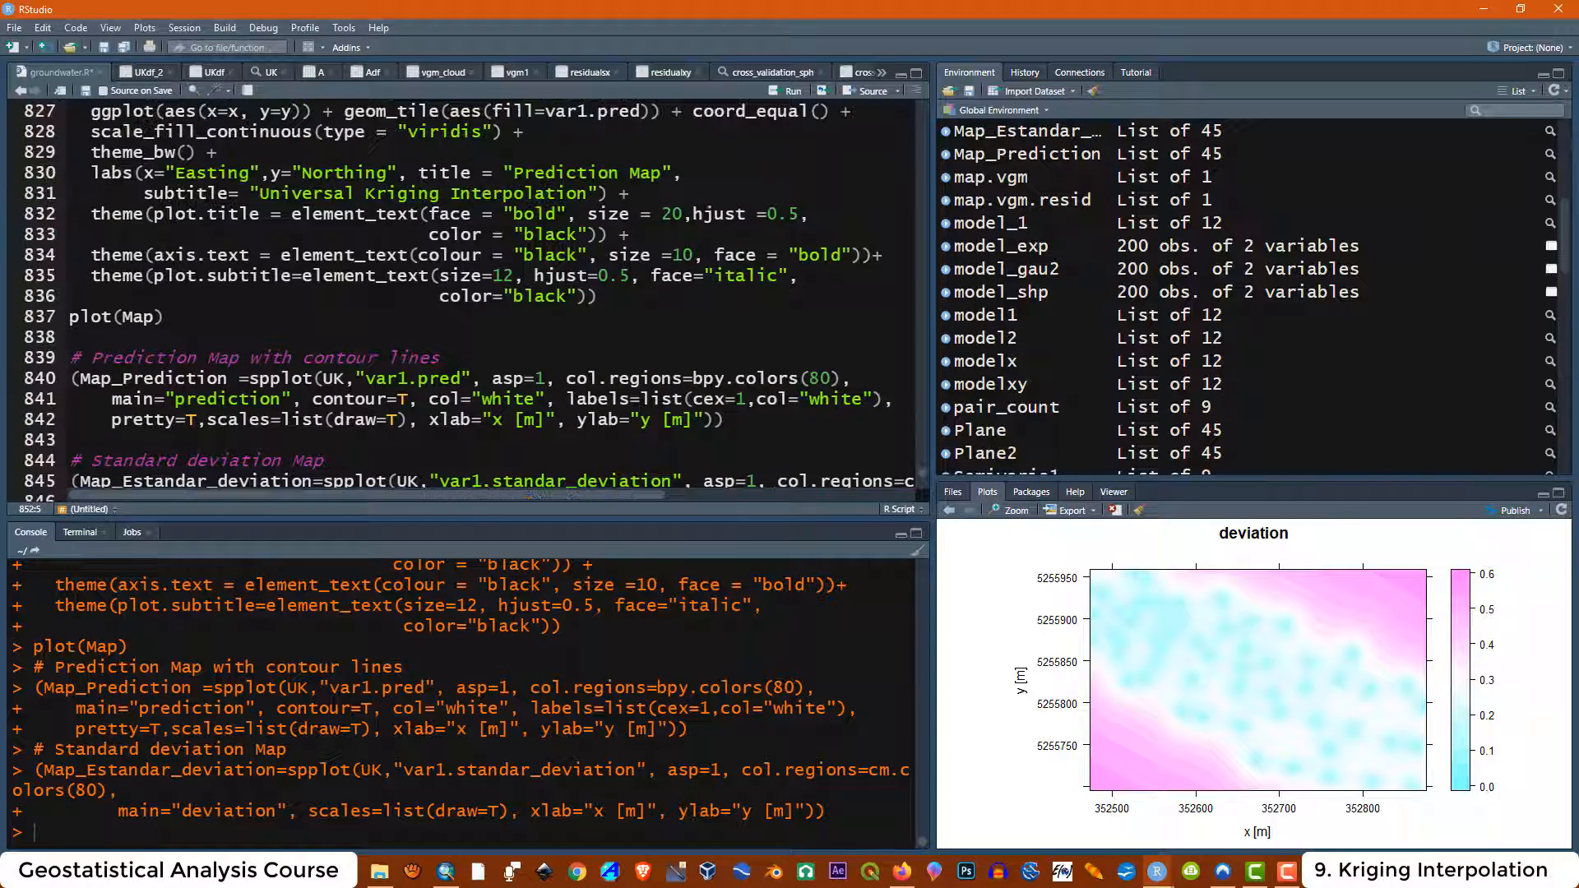
pyautogui.scroll(3, 469, 301)
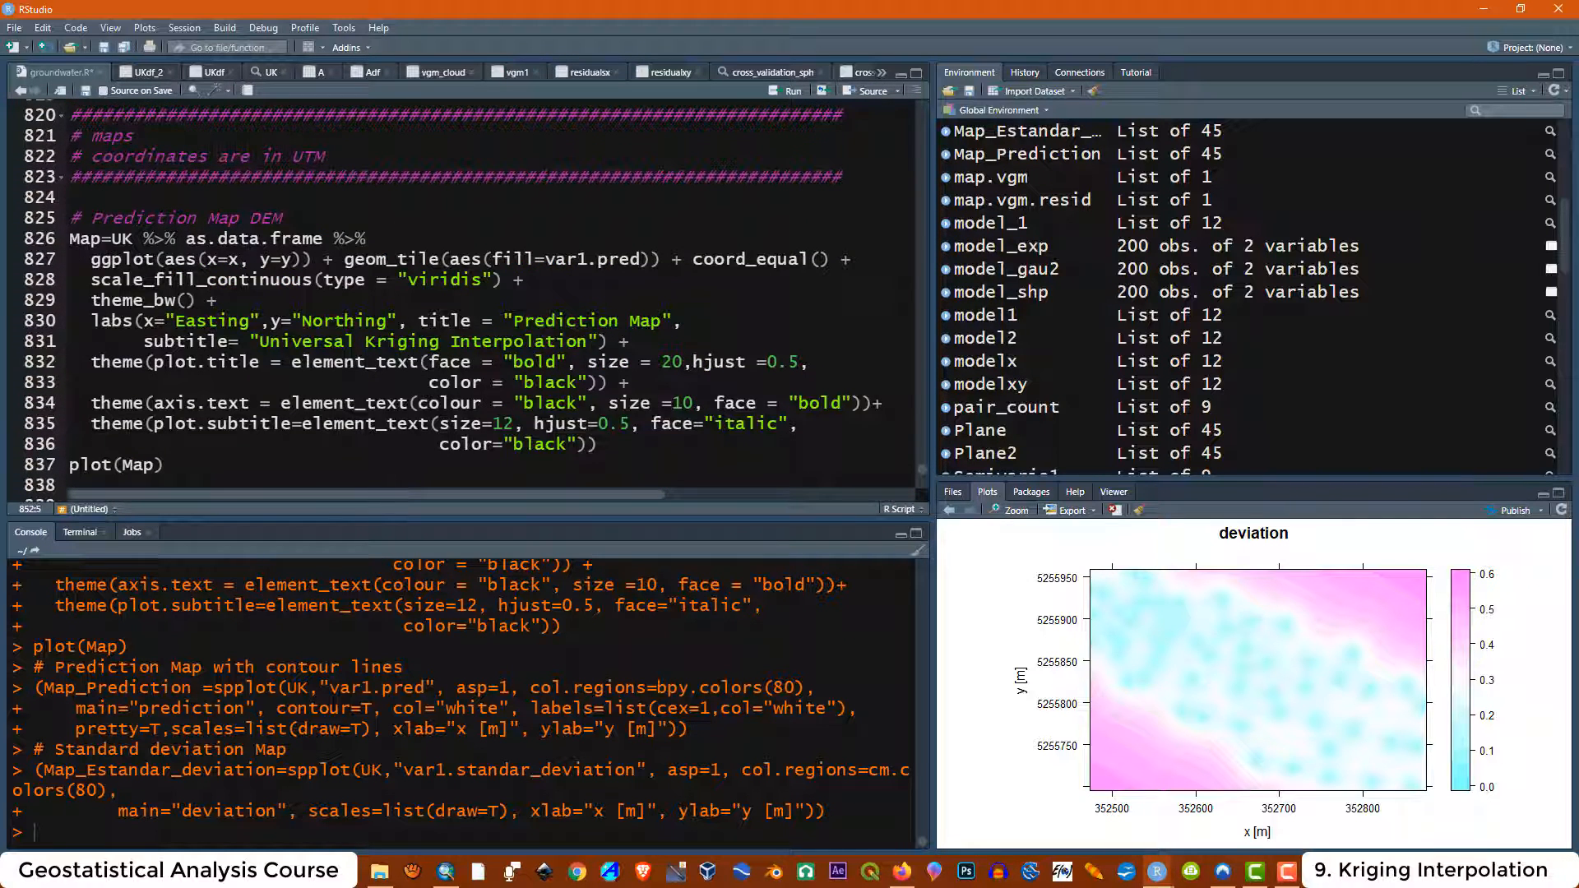
pyautogui.moveTo(324, 156); pyautogui.dragTo(293, 156)
pyautogui.click(296, 259)
pyautogui.scroll(-10, 387, 477)
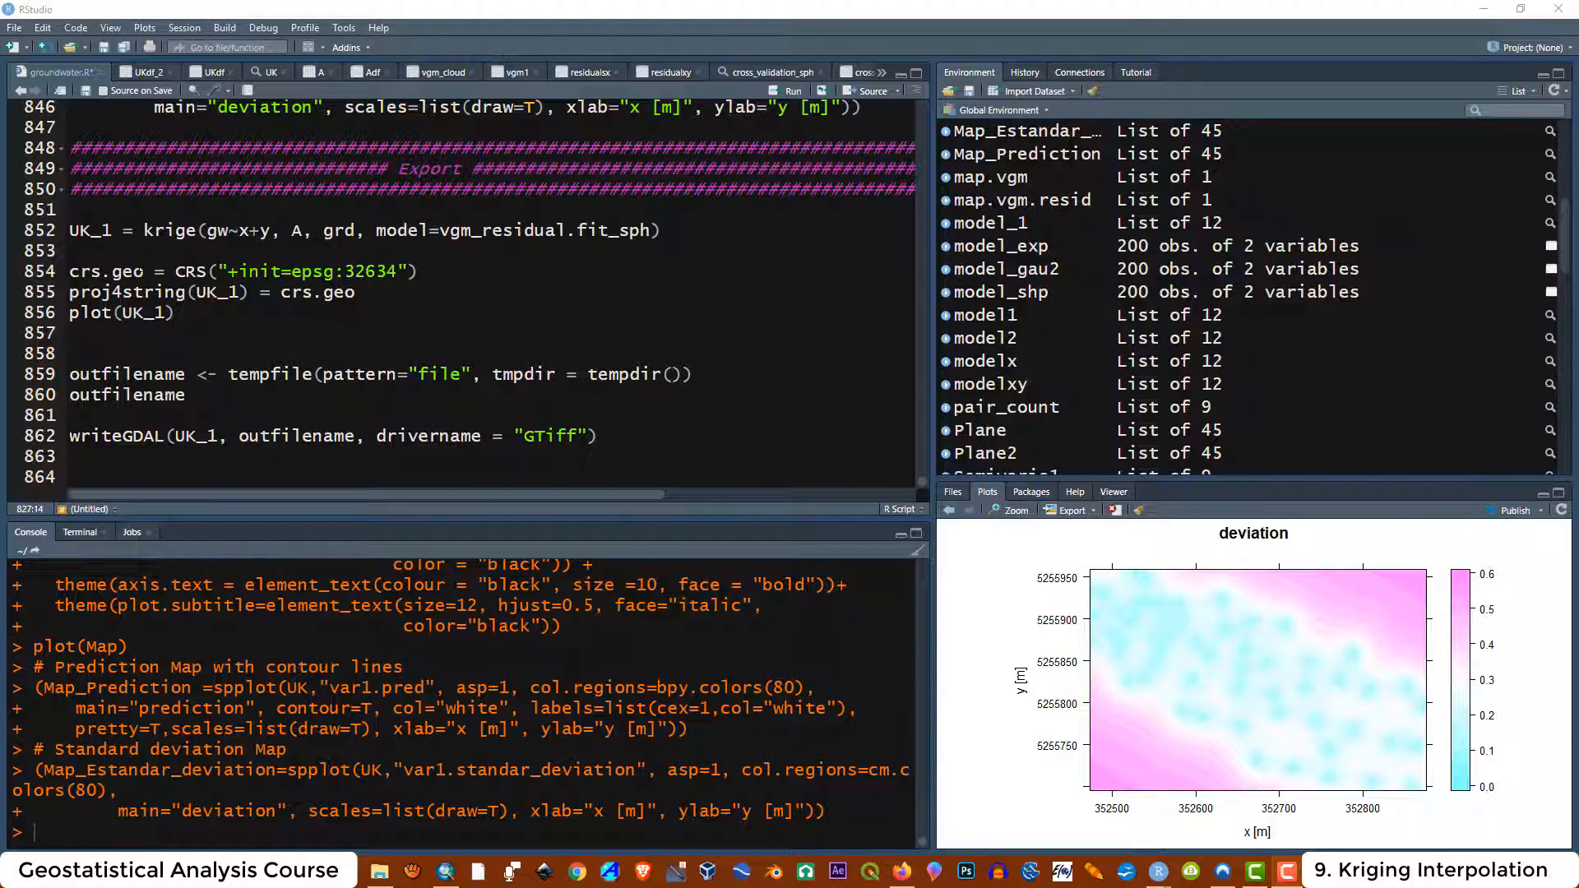
pyautogui.moveTo(145, 272); pyautogui.dragTo(69, 272)
pyautogui.click(135, 275)
pyautogui.doubleClick(134, 273)
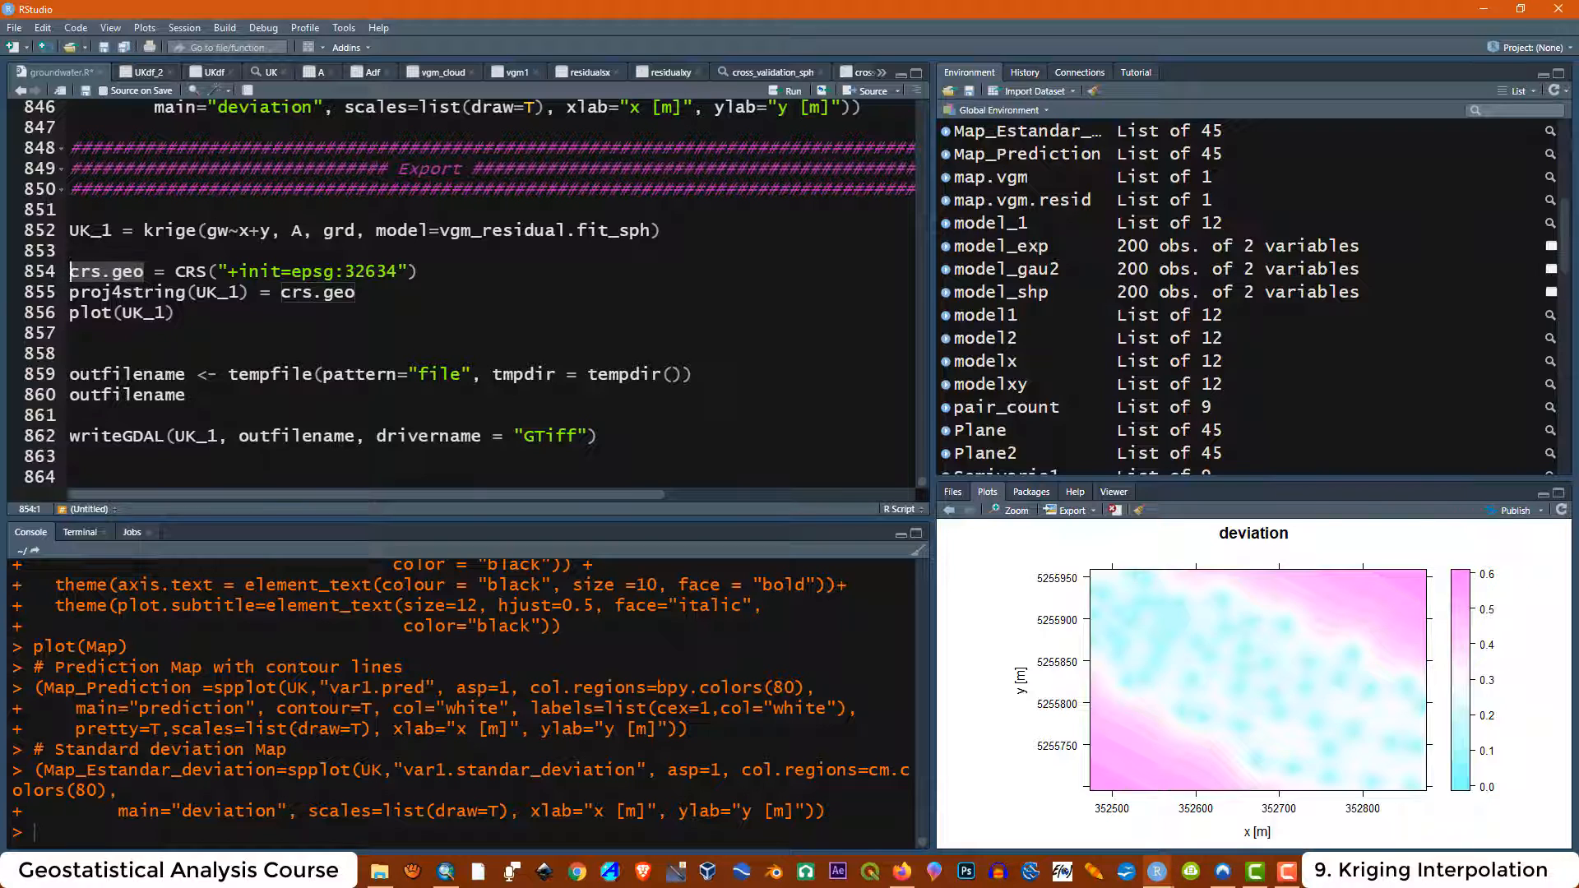
# Run the Export header, the UK_1 universal kriging call and the crs.geo EPSG:32634 definition
pyautogui.click(181, 314)
pyautogui.moveTo(177, 272); pyautogui.dragTo(70, 148)
pyautogui.click(419, 273)
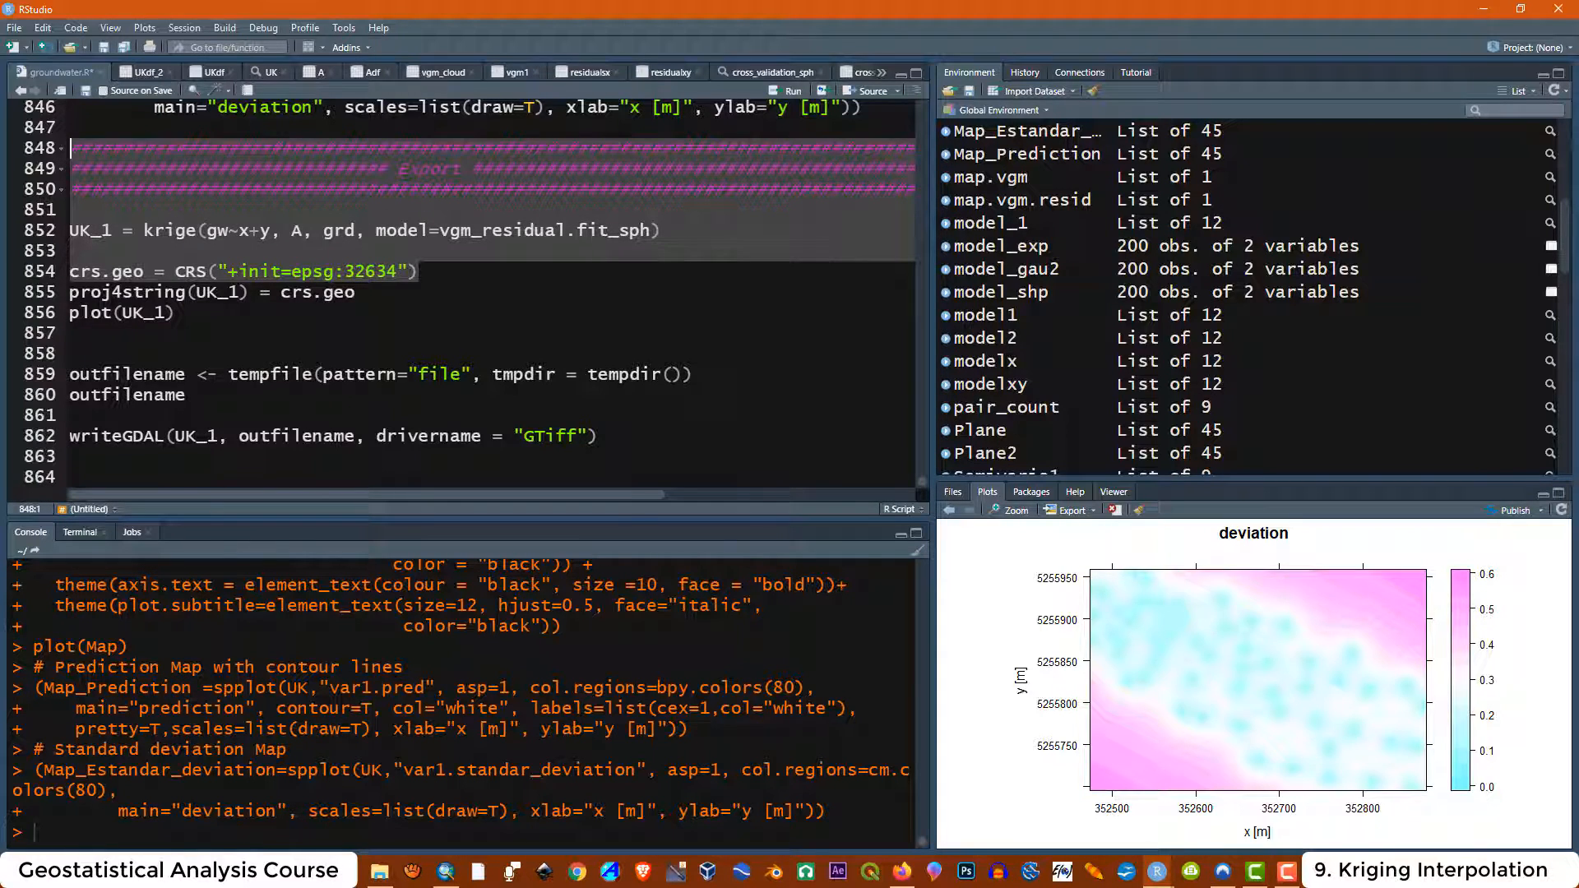
pyautogui.click(783, 97)
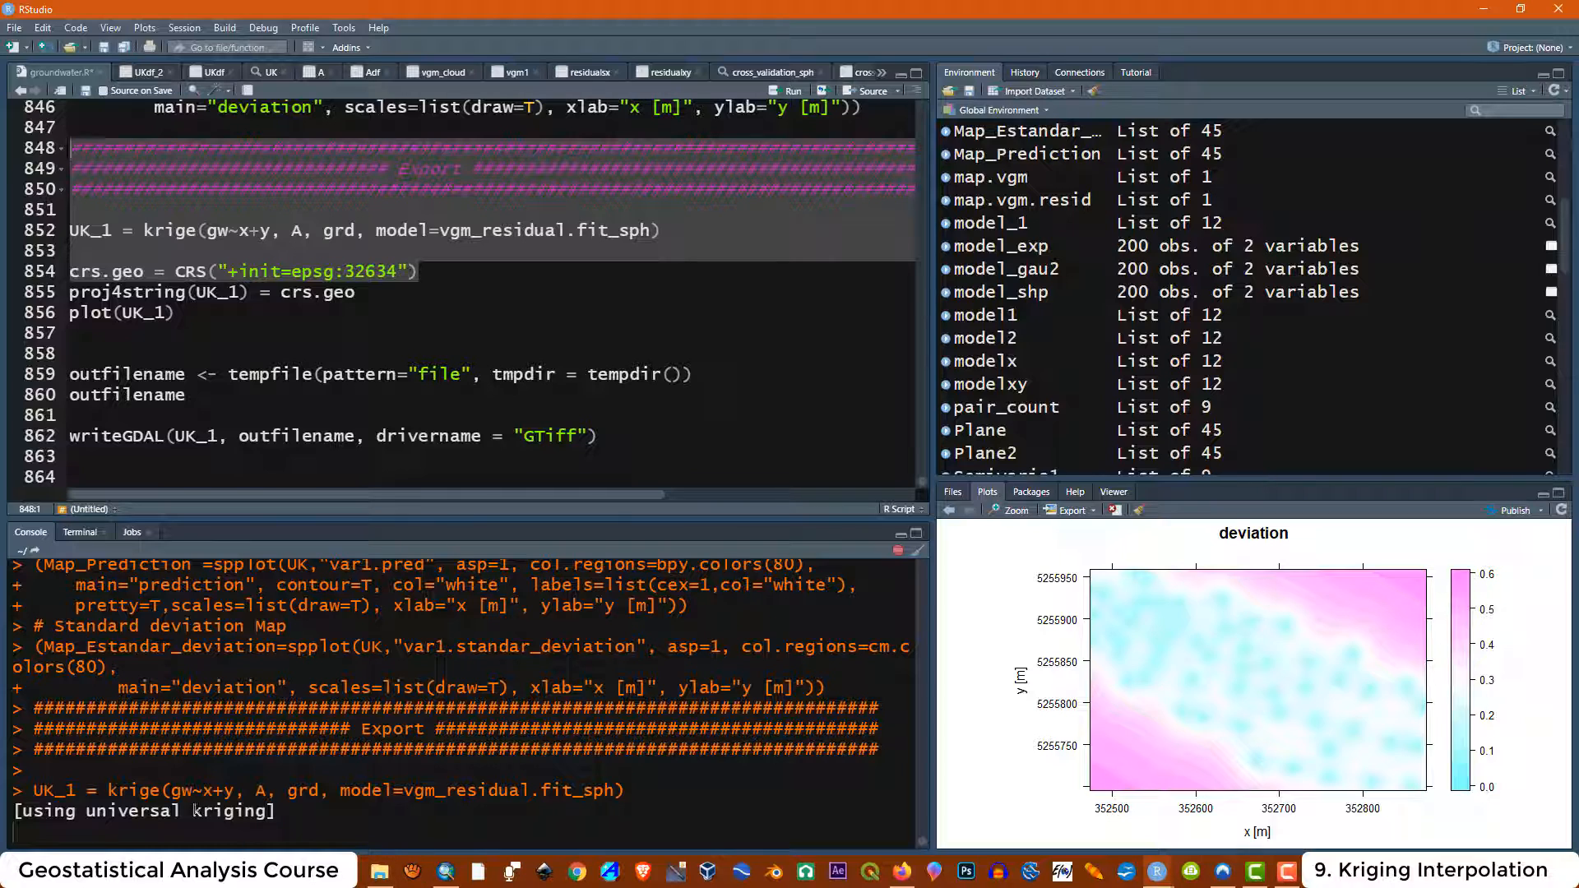
# Examine the kriging console output and the arguments of the krige and CRS calls
pyautogui.moveTo(277, 770); pyautogui.dragTo(16, 773)
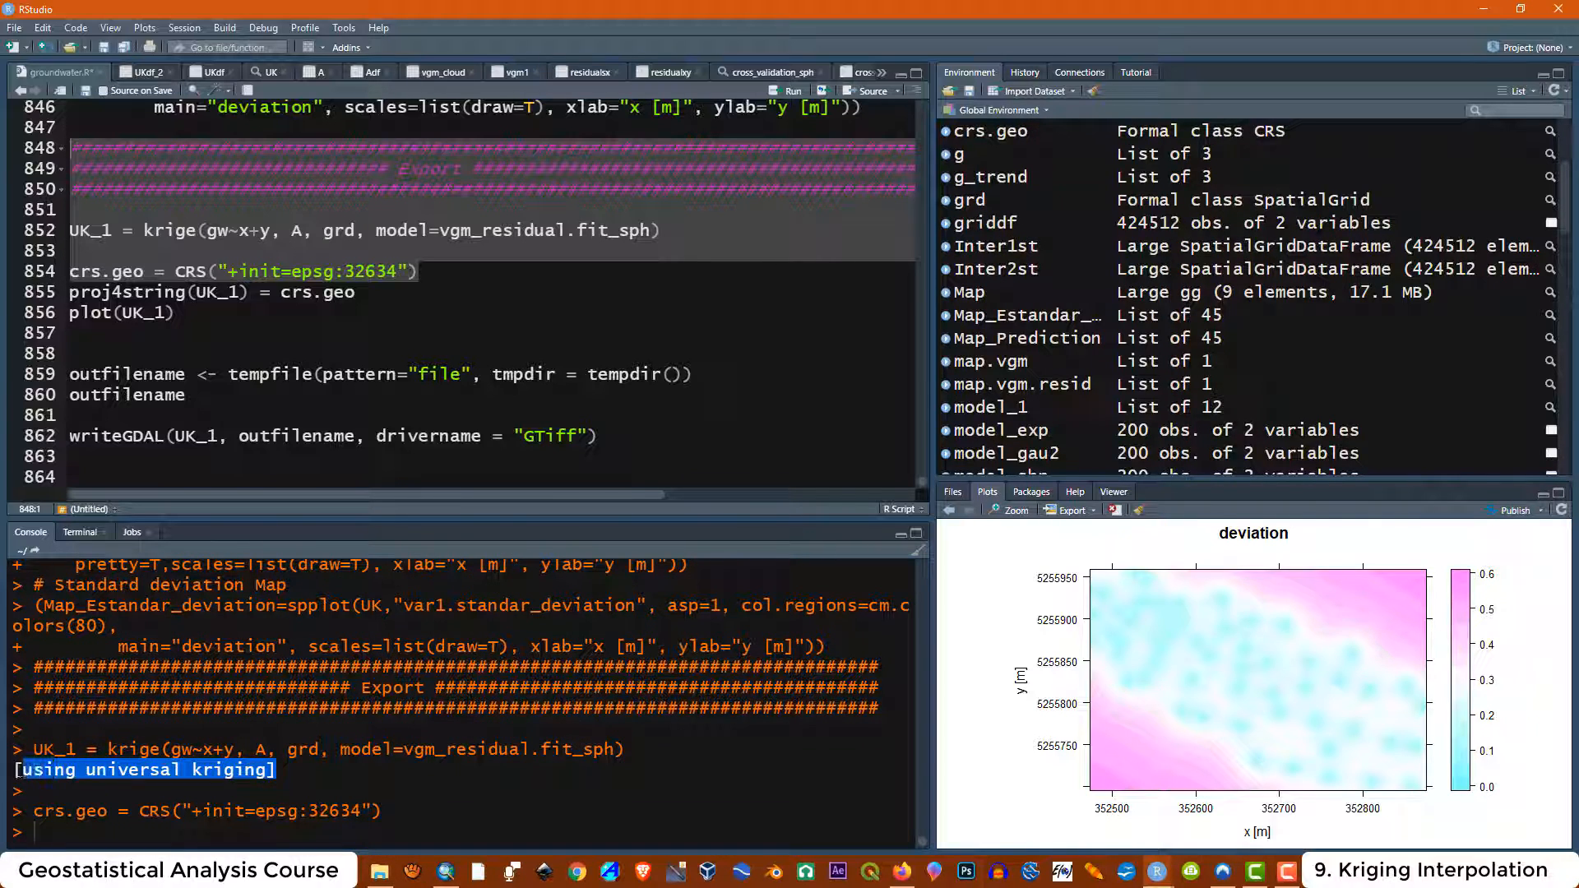
pyautogui.click(232, 236)
pyautogui.moveTo(271, 231); pyautogui.dragTo(207, 230)
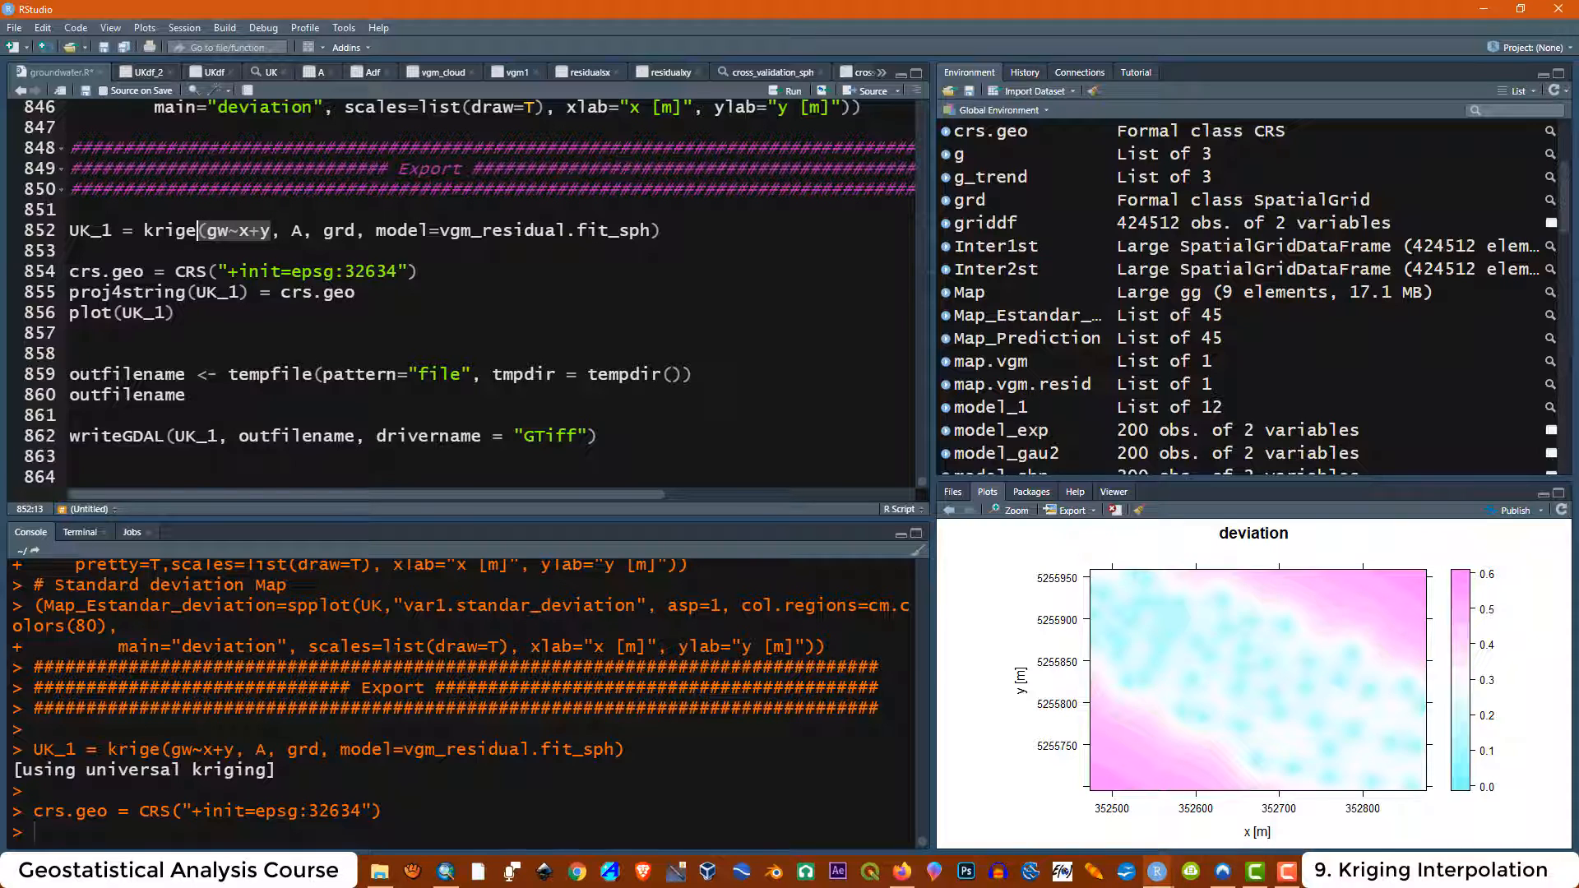
pyautogui.click(204, 251)
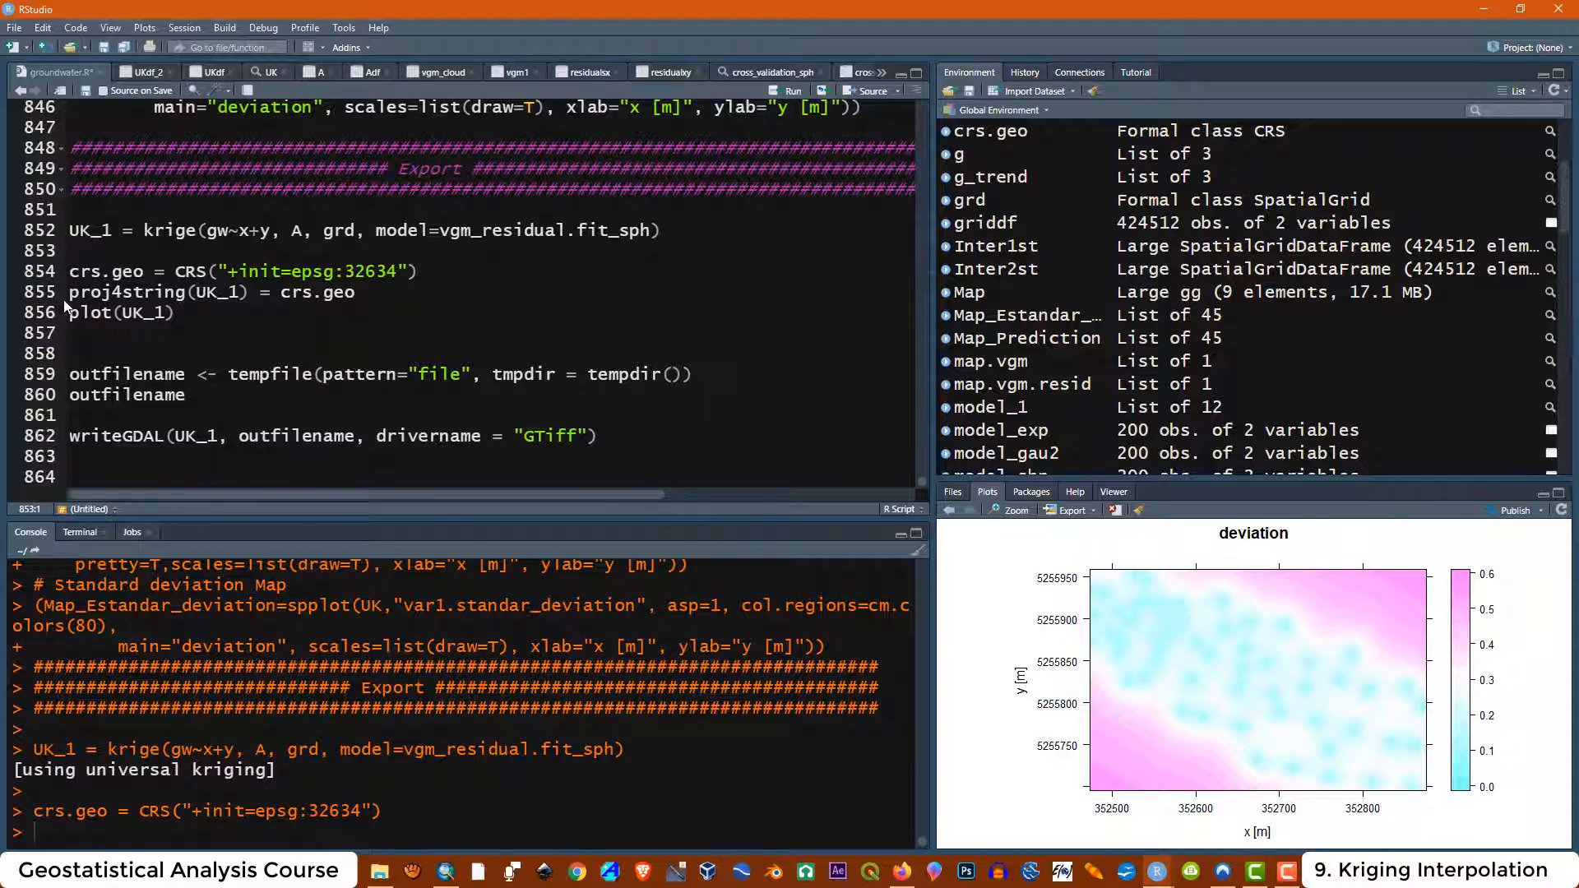
pyautogui.moveTo(409, 272); pyautogui.dragTo(176, 271)
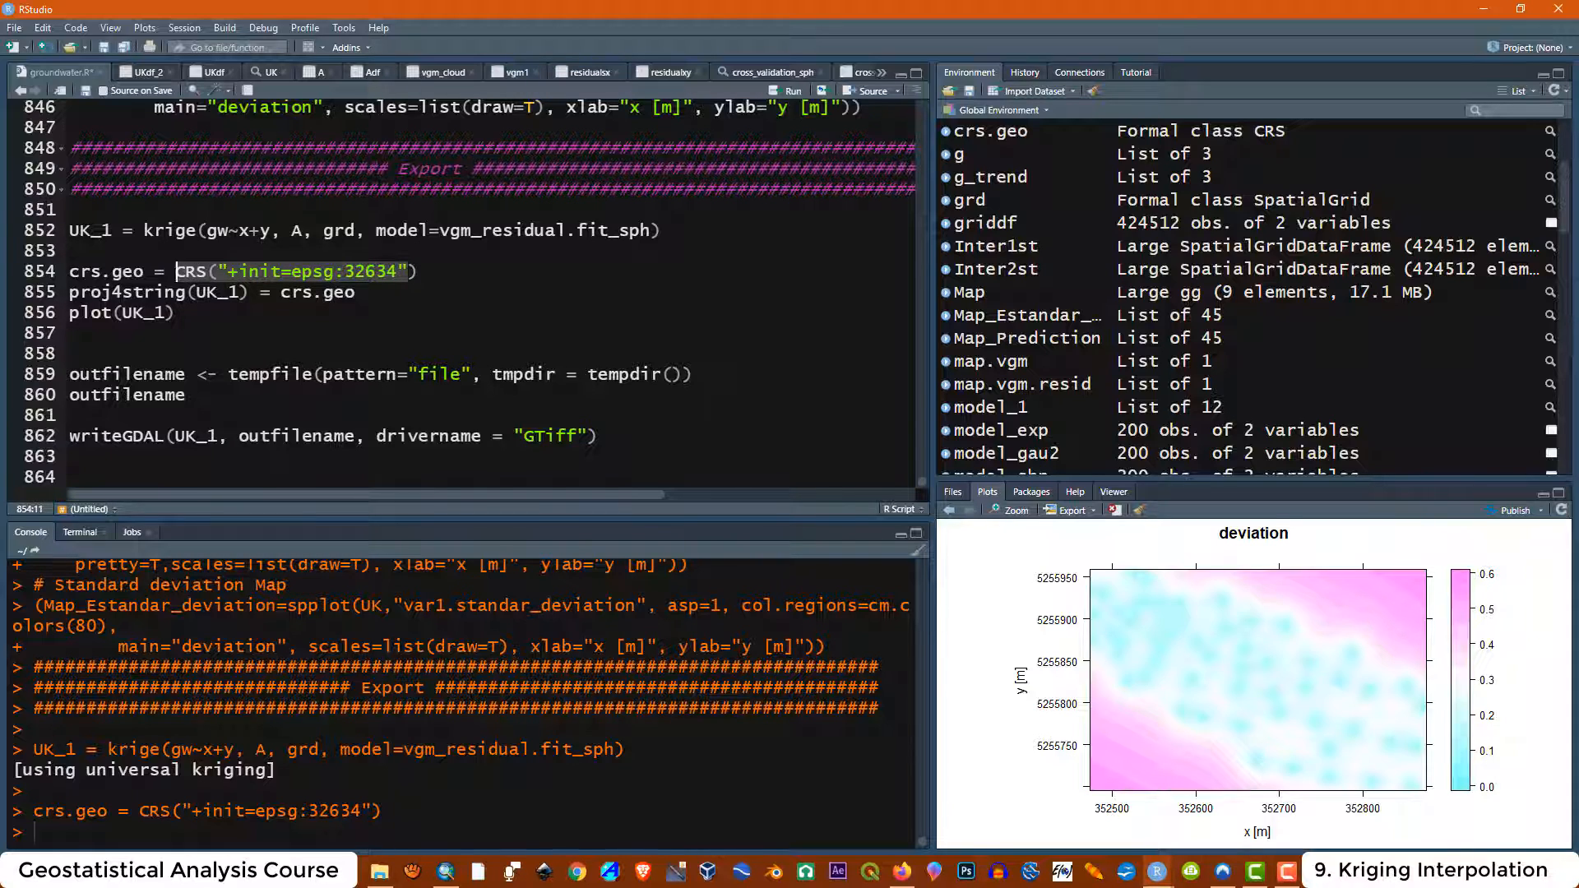
pyautogui.click(69, 231)
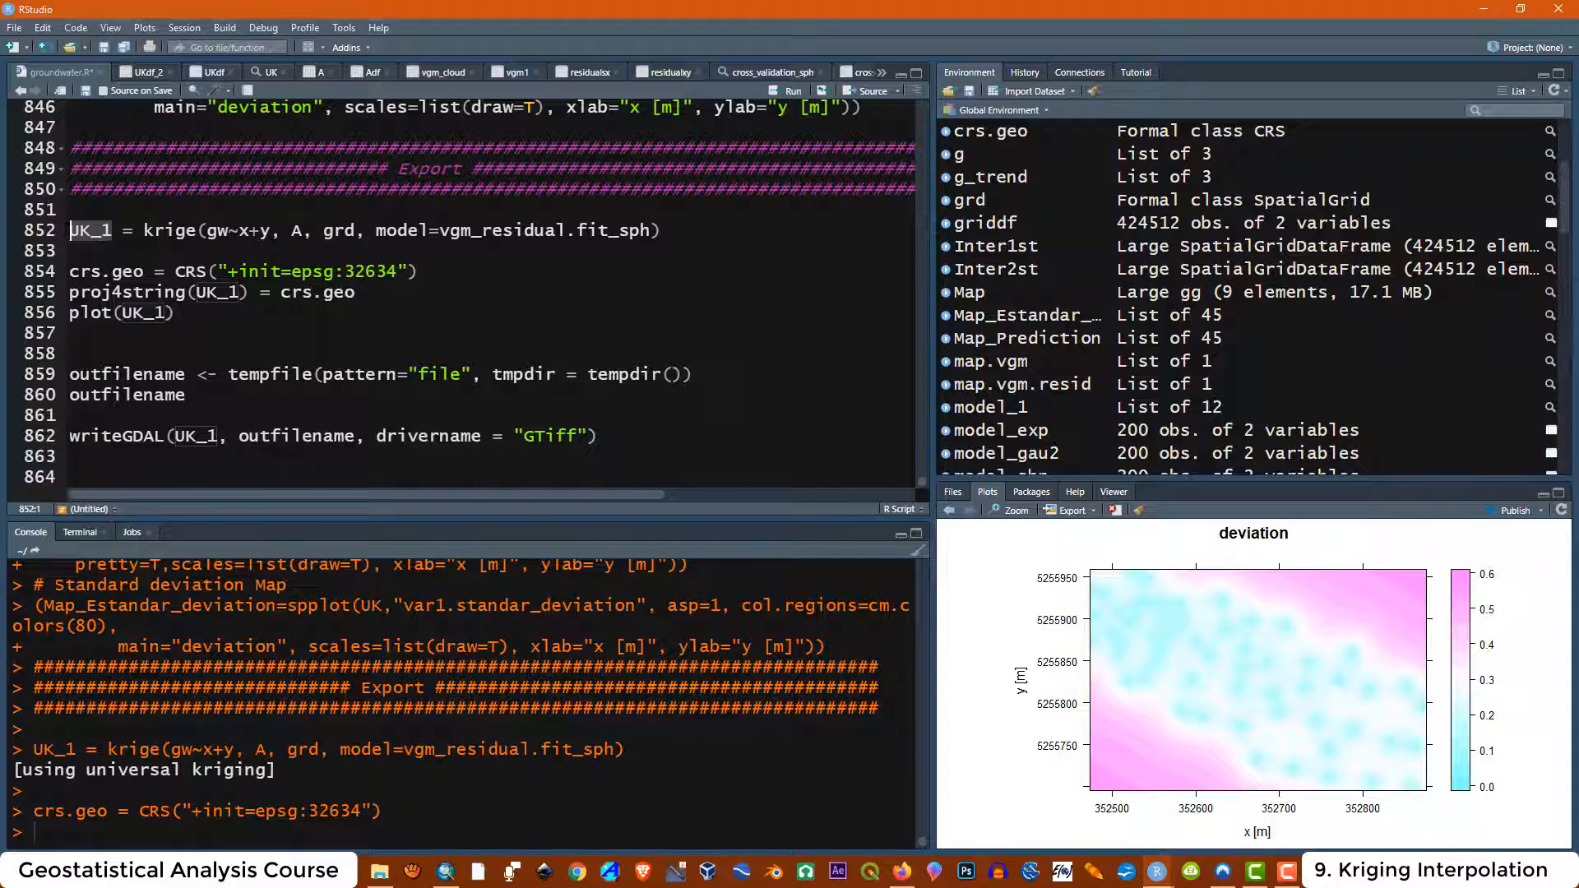
# Run the proj4string assignment of crs.geo to UK_1 and plot UK_1
pyautogui.click(167, 292)
pyautogui.moveTo(69, 292); pyautogui.dragTo(355, 292)
pyautogui.click(793, 90)
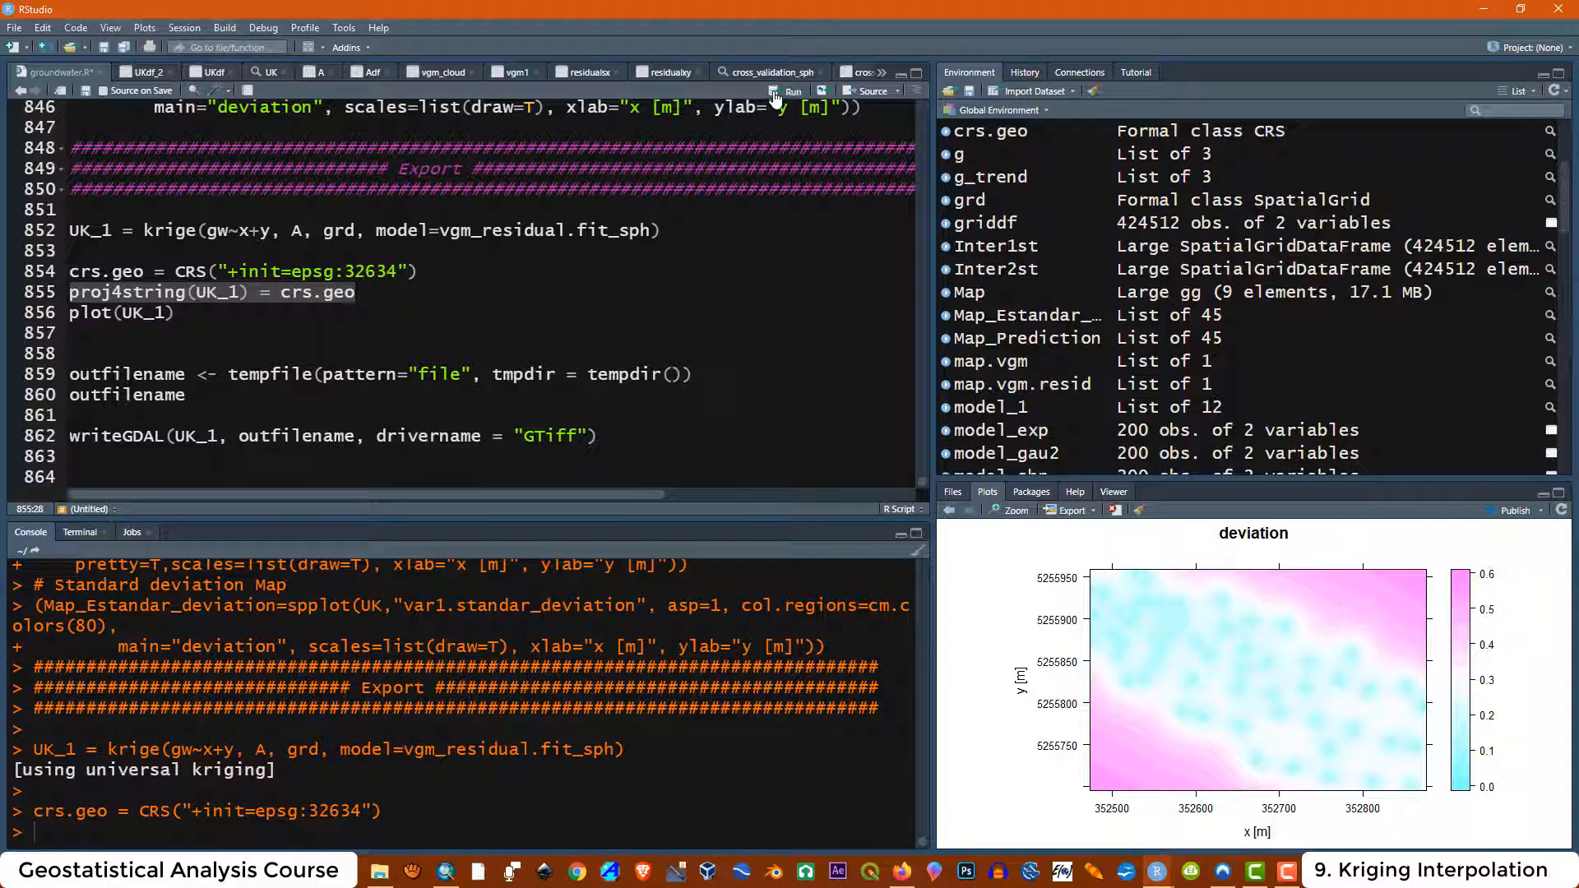
pyautogui.moveTo(174, 313); pyautogui.dragTo(70, 313)
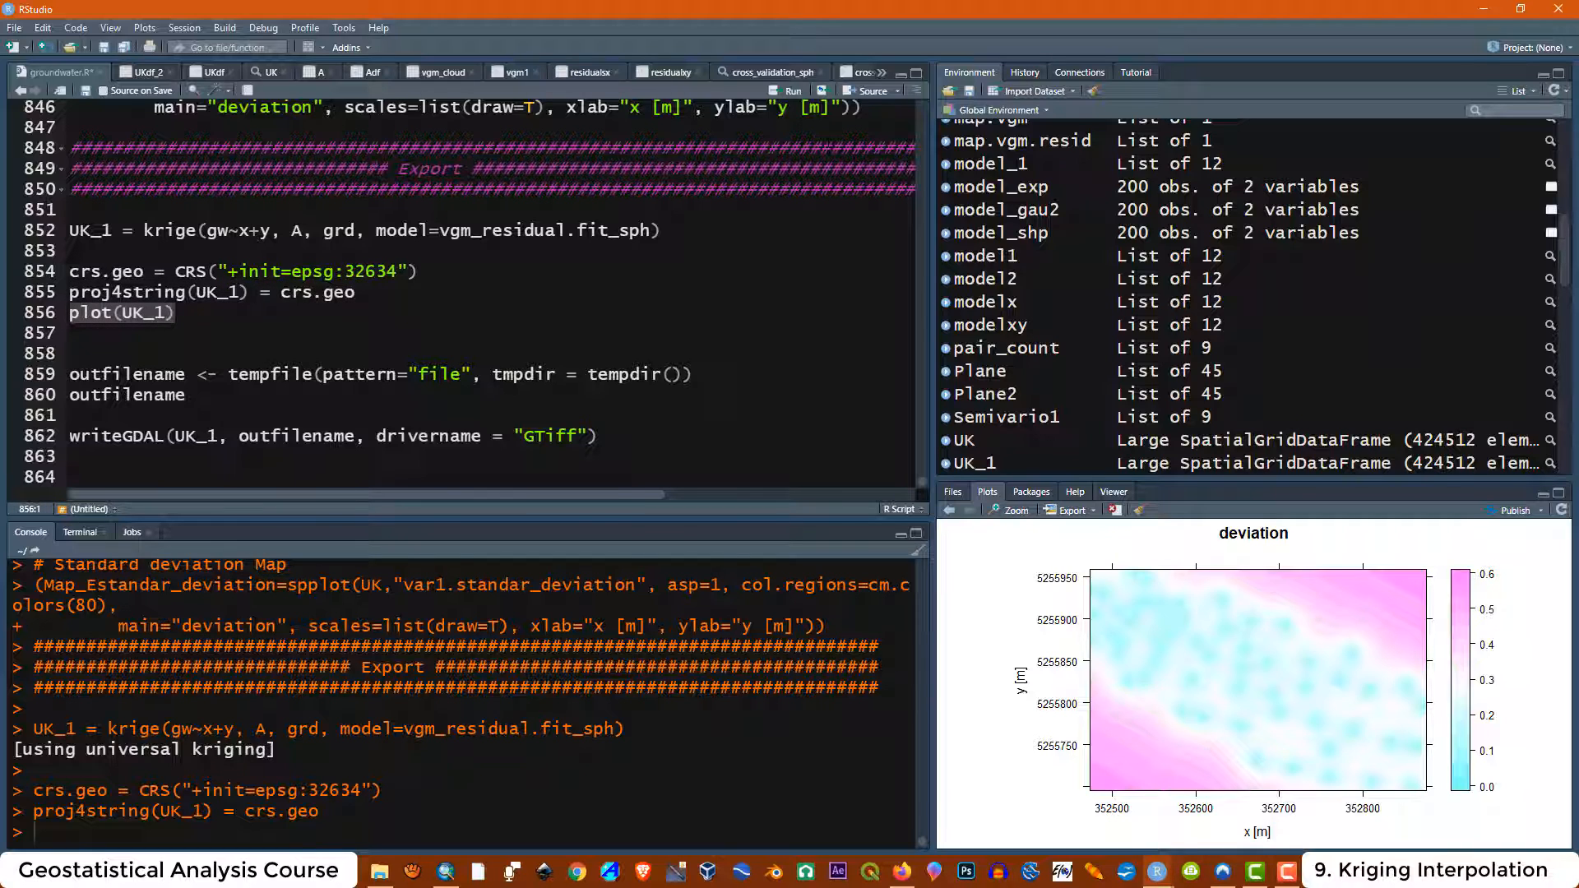
pyautogui.click(776, 93)
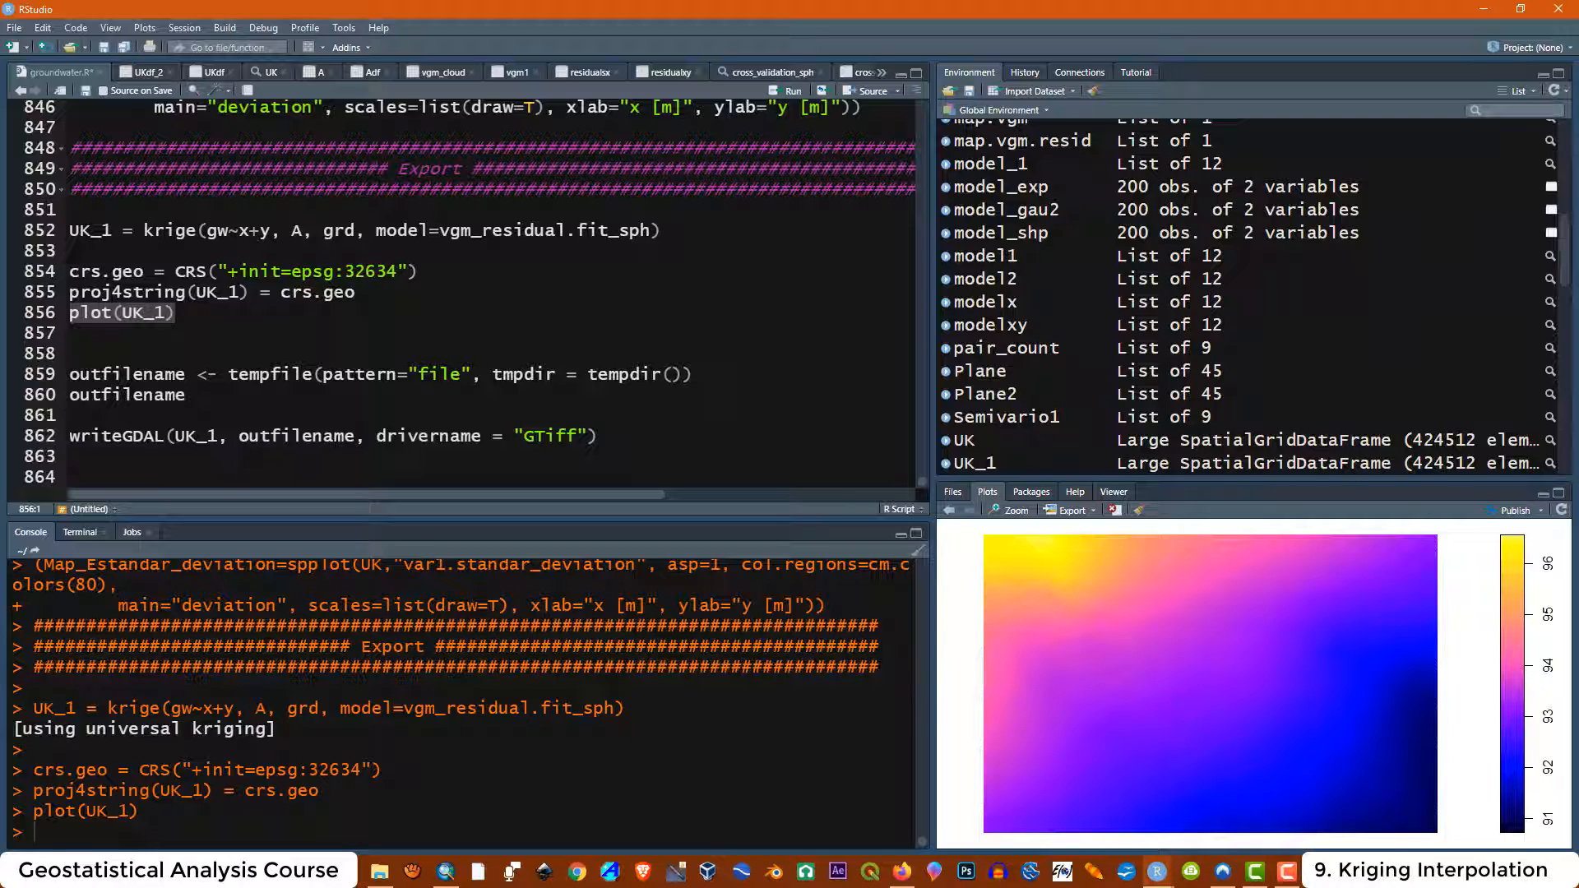
# Replace the assignment arrow in the outfilename tempfile line with an equals sign
pyautogui.click(71, 353)
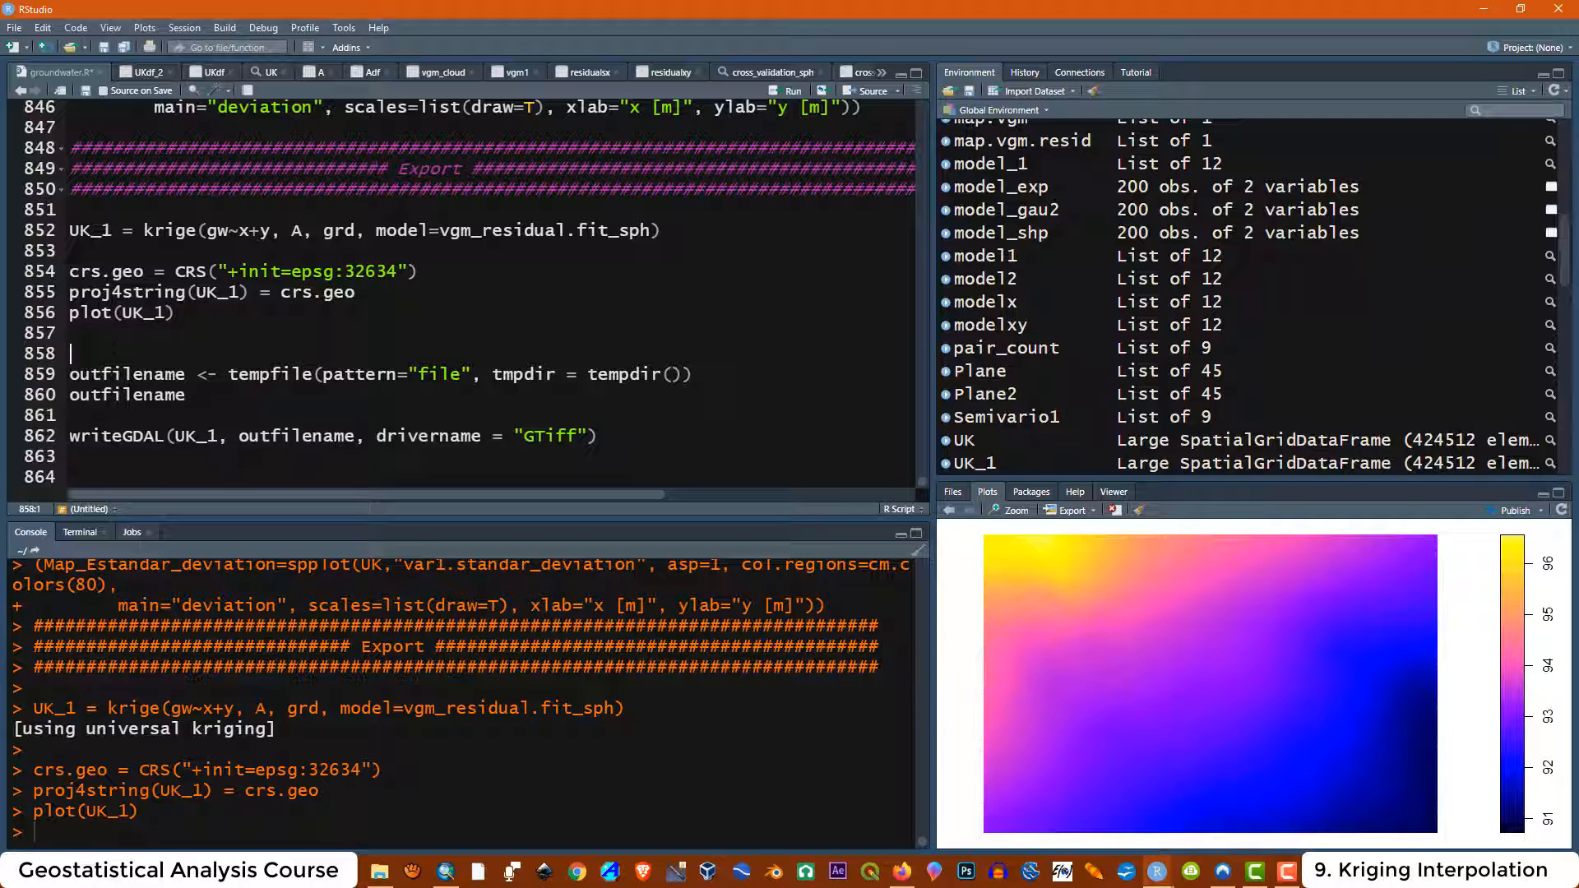
pyautogui.moveTo(179, 313); pyautogui.dragTo(122, 313)
pyautogui.click(71, 333)
pyautogui.click(71, 333)
pyautogui.click(198, 374)
pyautogui.write('=')
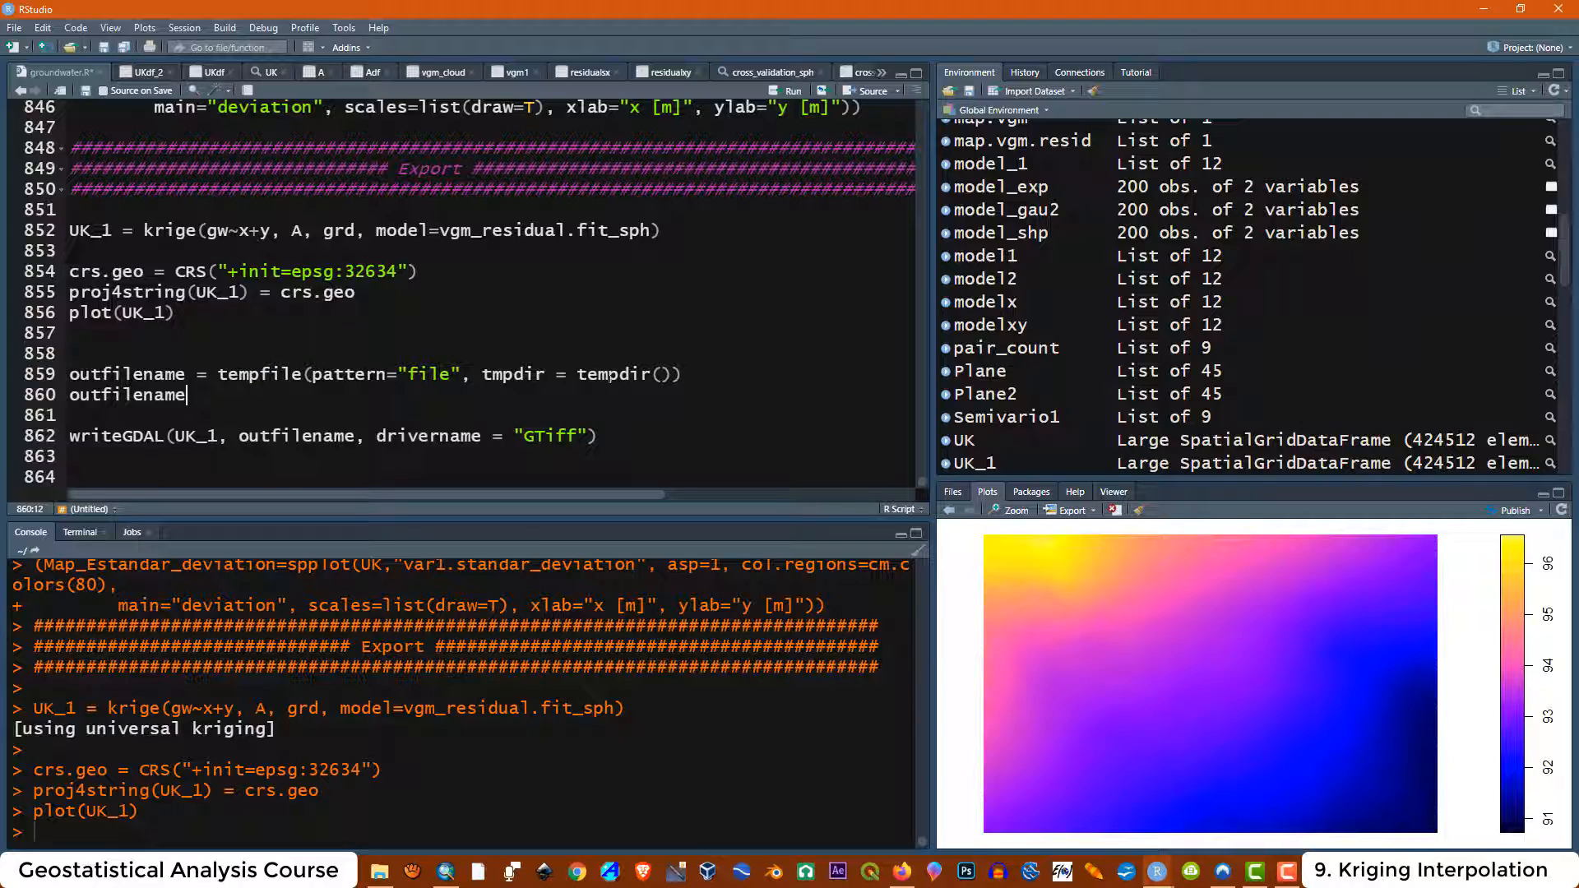
# Examine the pattern and tmpdir arguments of the tempfile call
pyautogui.click(681, 374)
pyautogui.click(662, 374)
pyautogui.click(587, 374)
pyautogui.click(71, 354)
pyautogui.moveTo(464, 375); pyautogui.dragTo(398, 374)
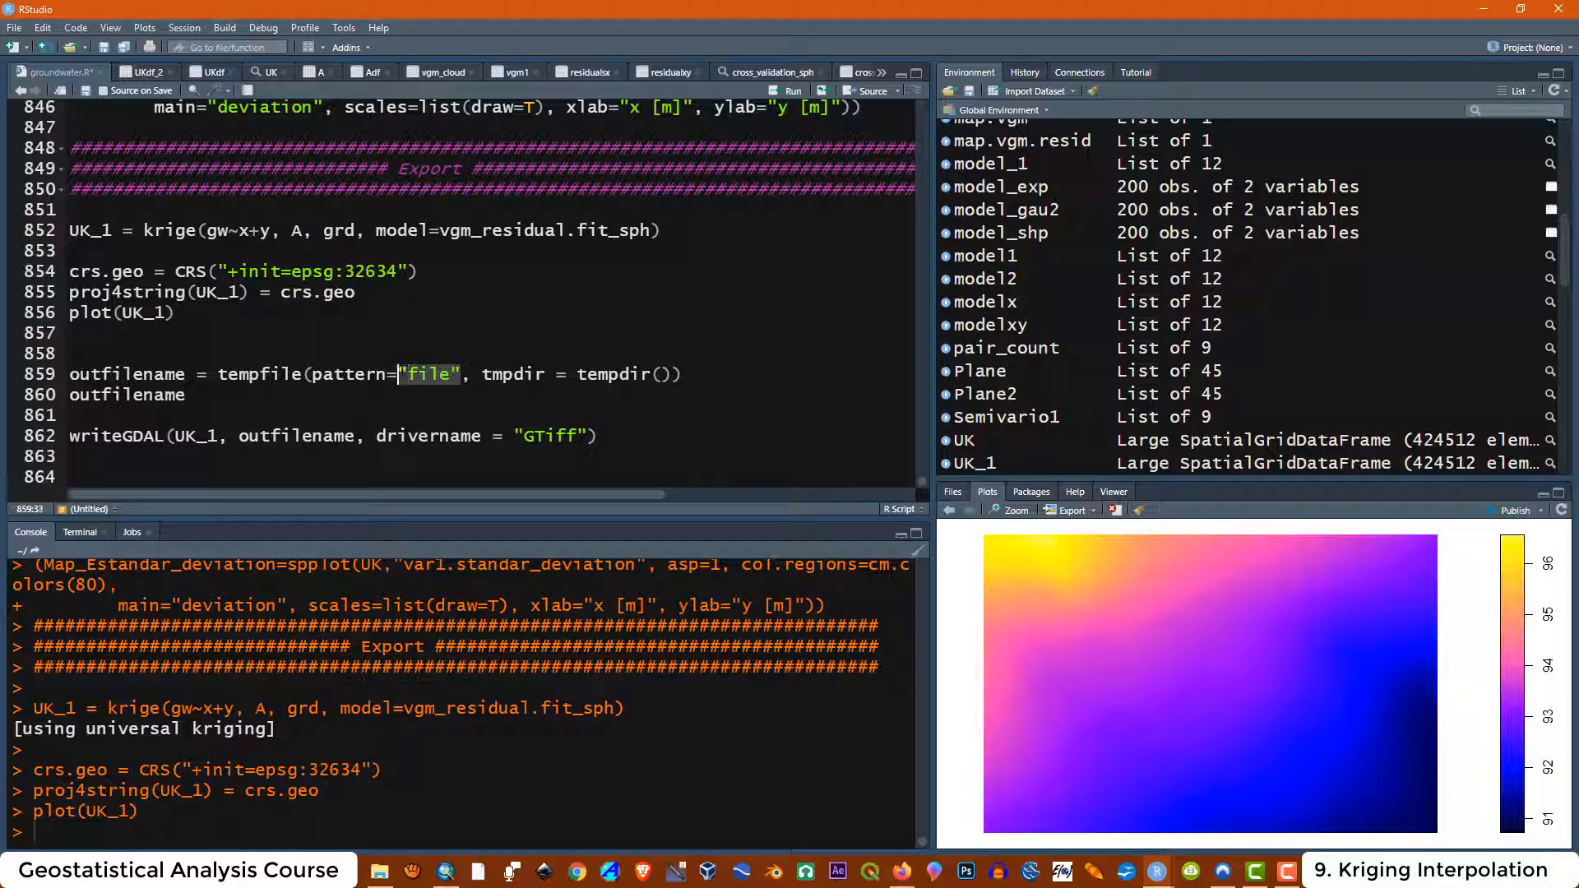
pyautogui.click(463, 374)
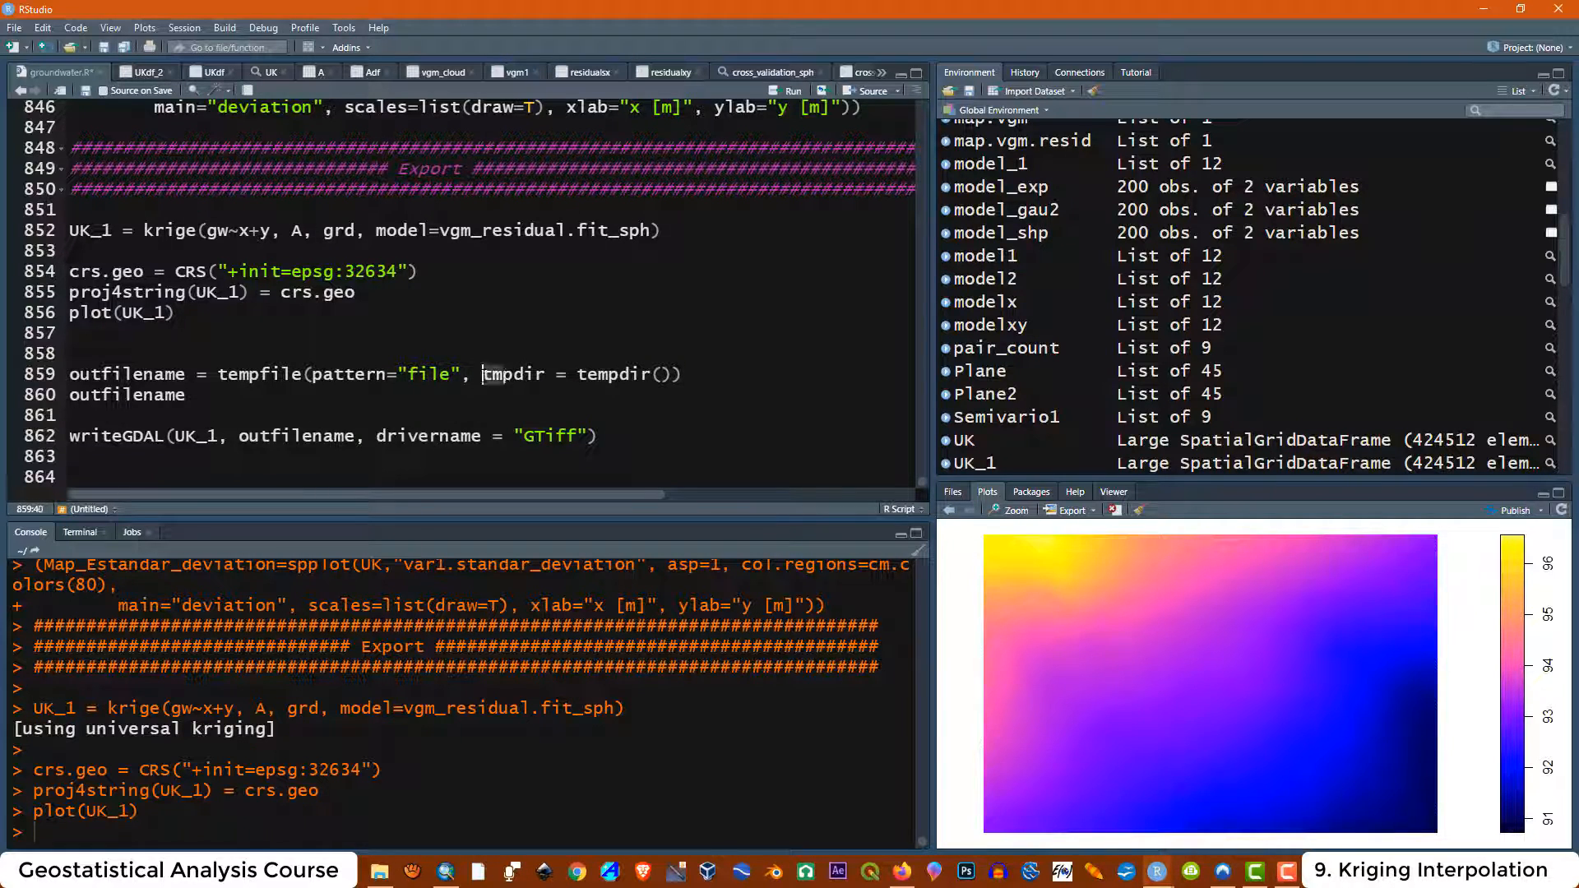
# Run the outfilename tempfile line and print outfilename in the console
pyautogui.press('End')
pyautogui.hotkey('shift', 'Left')
pyautogui.hotkey('shift', 'Left')
pyautogui.hotkey('shift', 'Left')
pyautogui.hotkey('shift', 'Left')
pyautogui.hotkey('shift', 'Left')
pyautogui.hotkey('shift', 'Left')
pyautogui.hotkey('shift', 'Left')
pyautogui.hotkey('shift', 'Left')
pyautogui.hotkey('shift', 'Left')
pyautogui.hotkey('shift', 'Left')
pyautogui.hotkey('shift', 'Left')
pyautogui.hotkey('shift', 'Left')
pyautogui.hotkey('shift', 'Left')
pyautogui.hotkey('shift', 'Left')
pyautogui.hotkey('shift', 'Left')
pyautogui.hotkey('shift', 'Left')
pyautogui.hotkey('shift', 'Left')
pyautogui.hotkey('shift', 'Left')
pyautogui.hotkey('shift', 'Left')
pyautogui.hotkey('shift', 'Left')
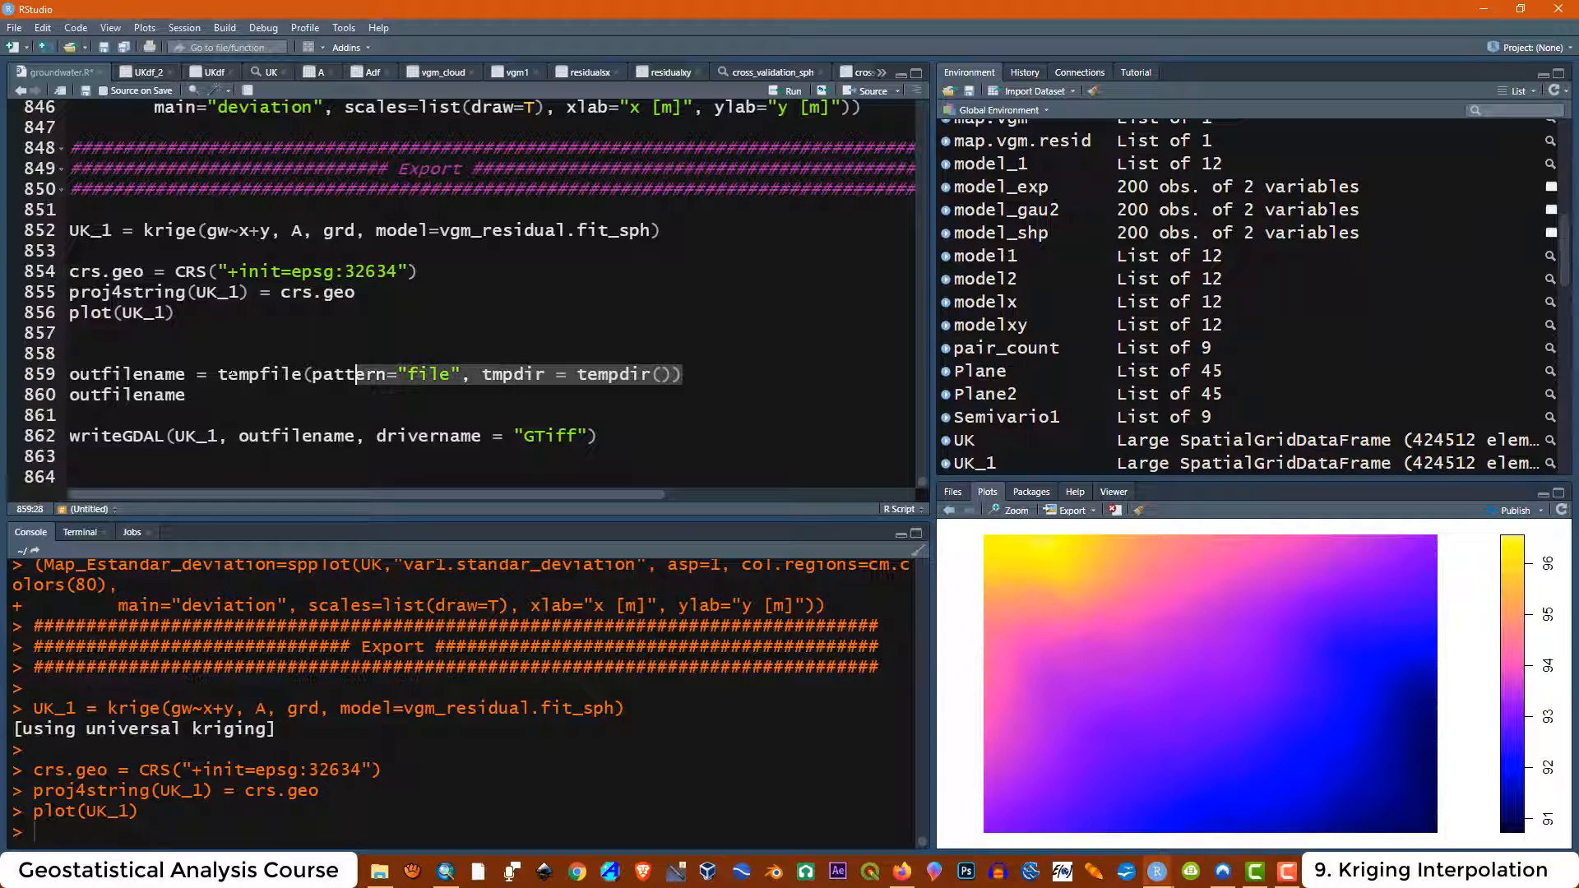
pyautogui.click(778, 96)
pyautogui.click(187, 395)
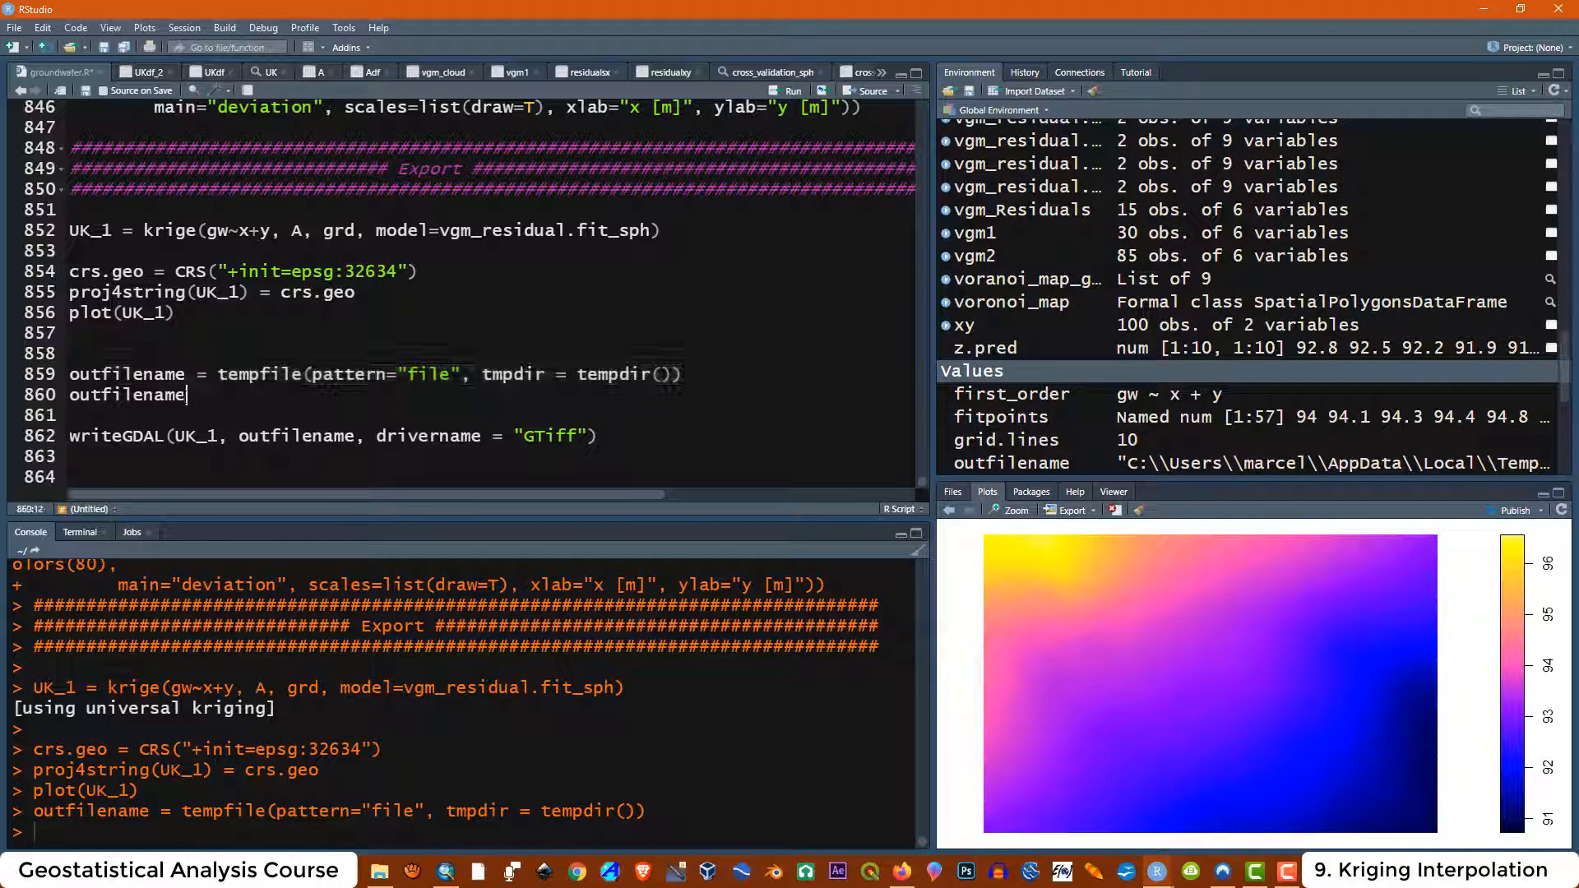
pyautogui.click(175, 396)
pyautogui.click(783, 92)
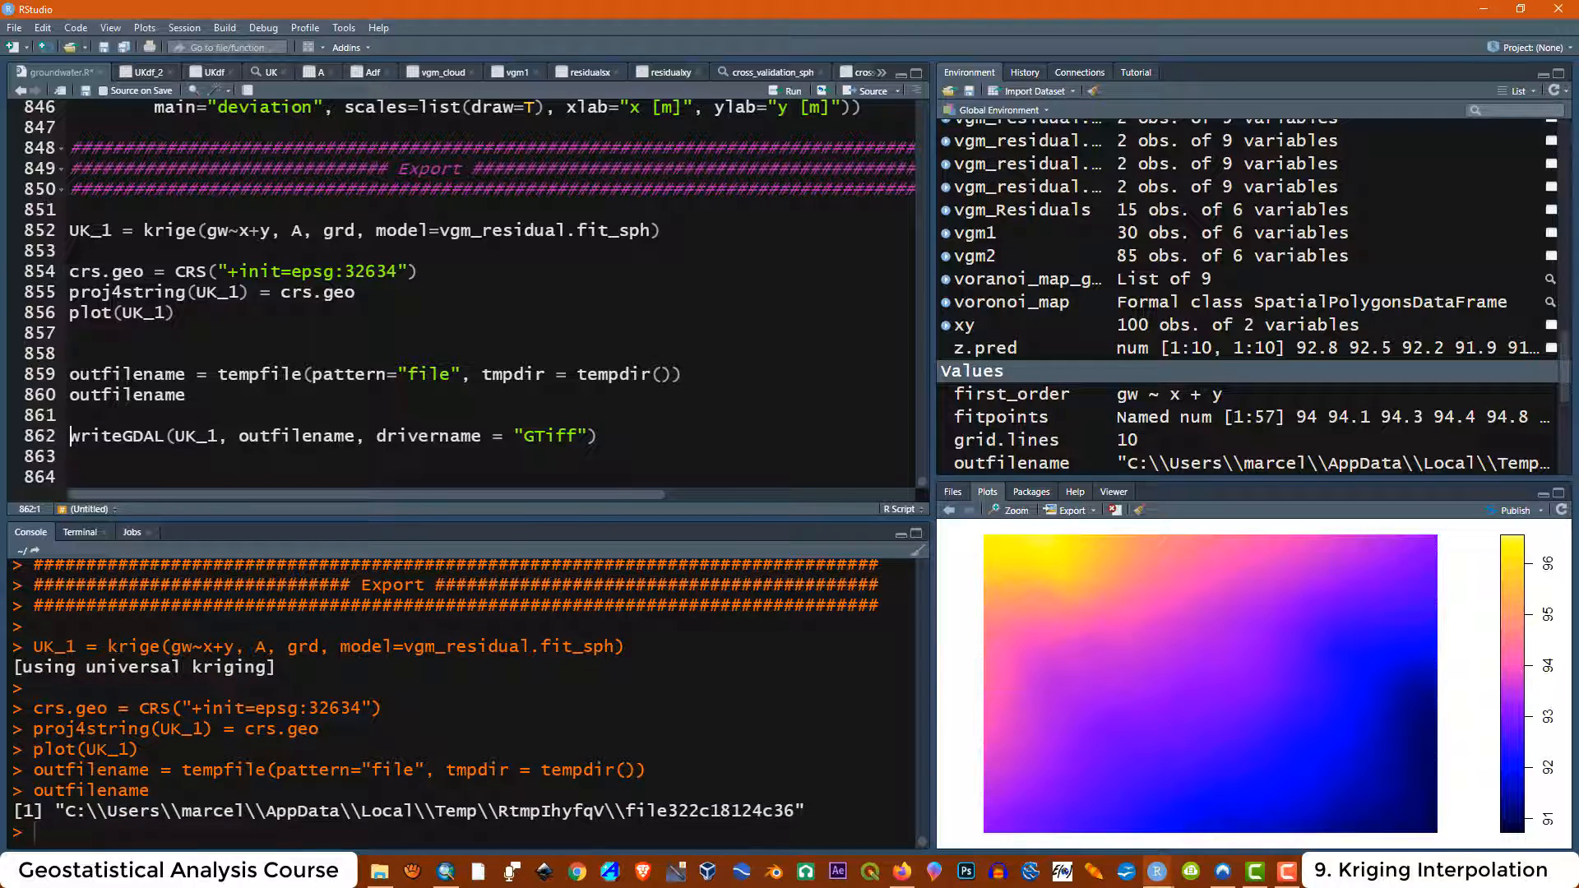
# Open the printed temporary folder RtmpIhyfqV in File Explorer
pyautogui.moveTo(340, 811); pyautogui.dragTo(266, 811)
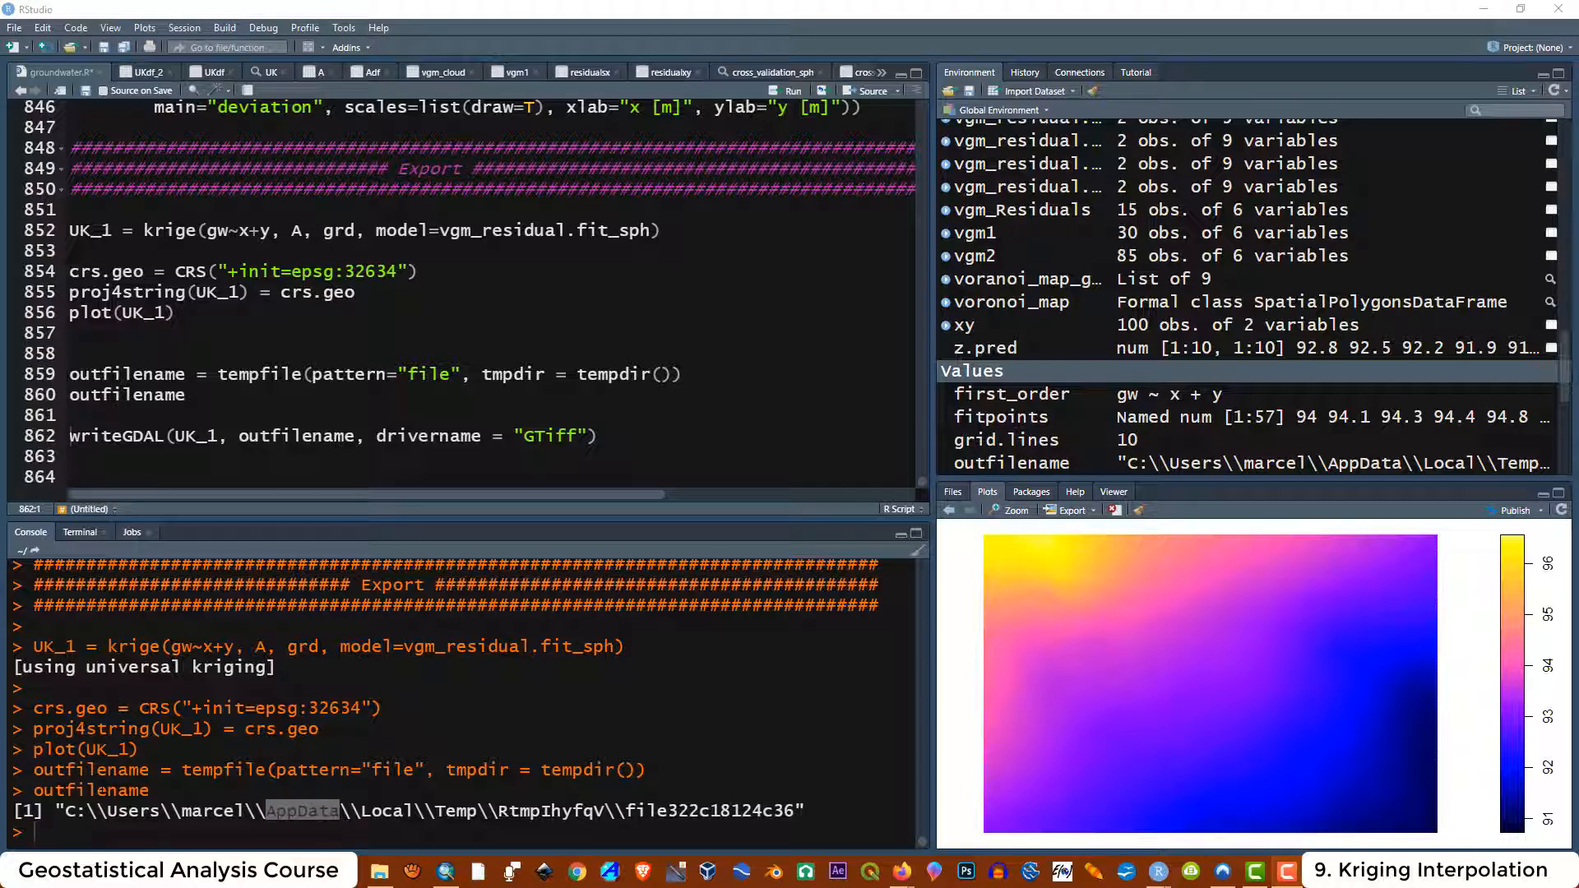
pyautogui.click(324, 813)
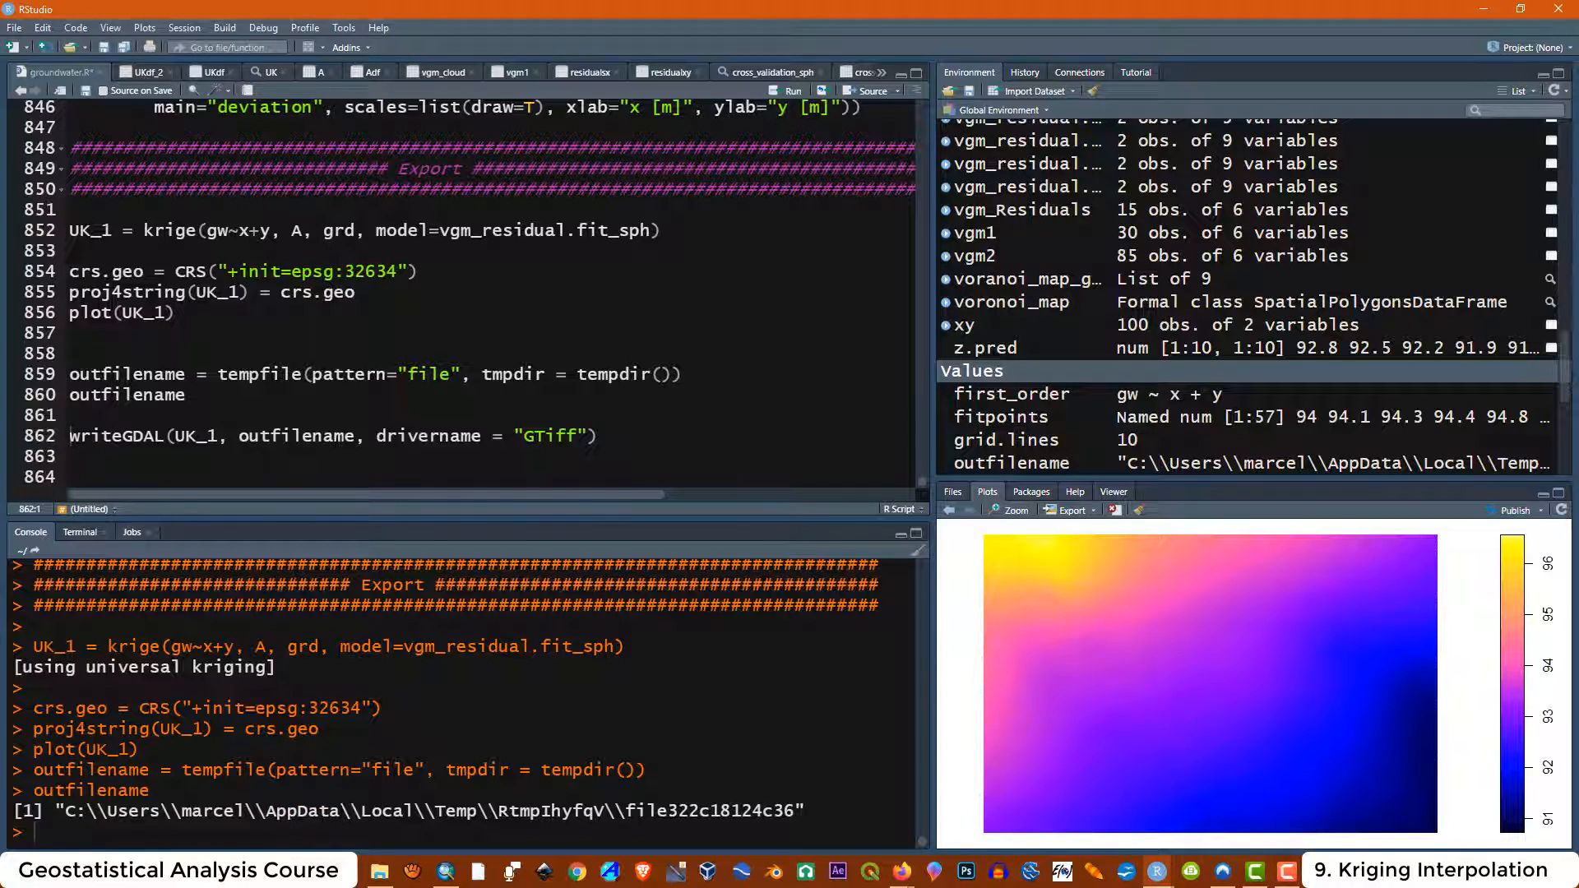
pyautogui.moveTo(338, 812); pyautogui.dragTo(266, 812)
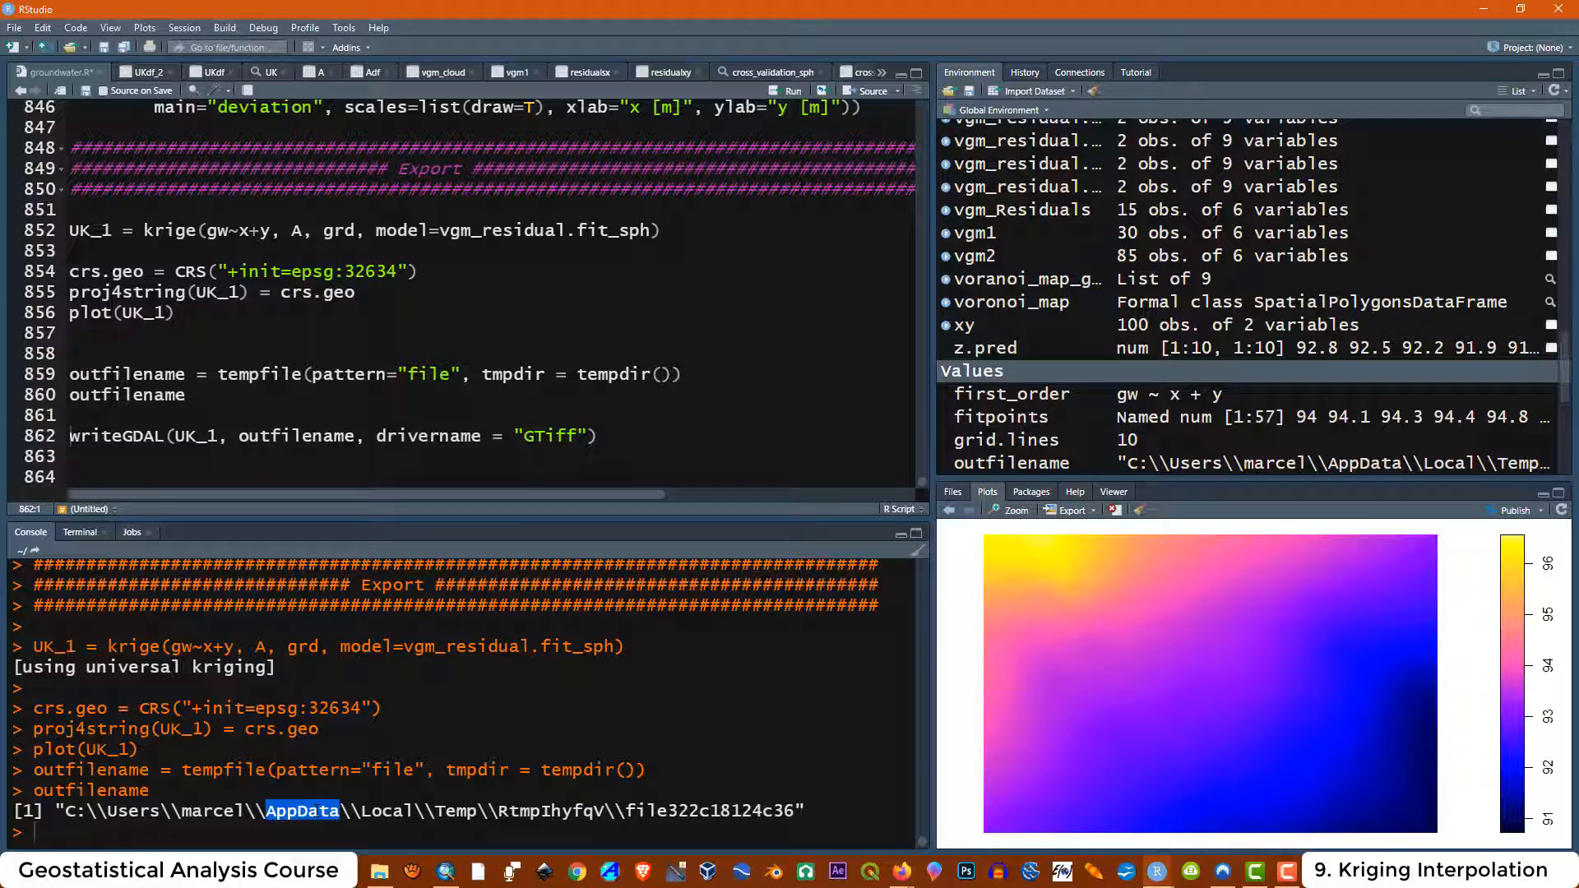
pyautogui.click(316, 812)
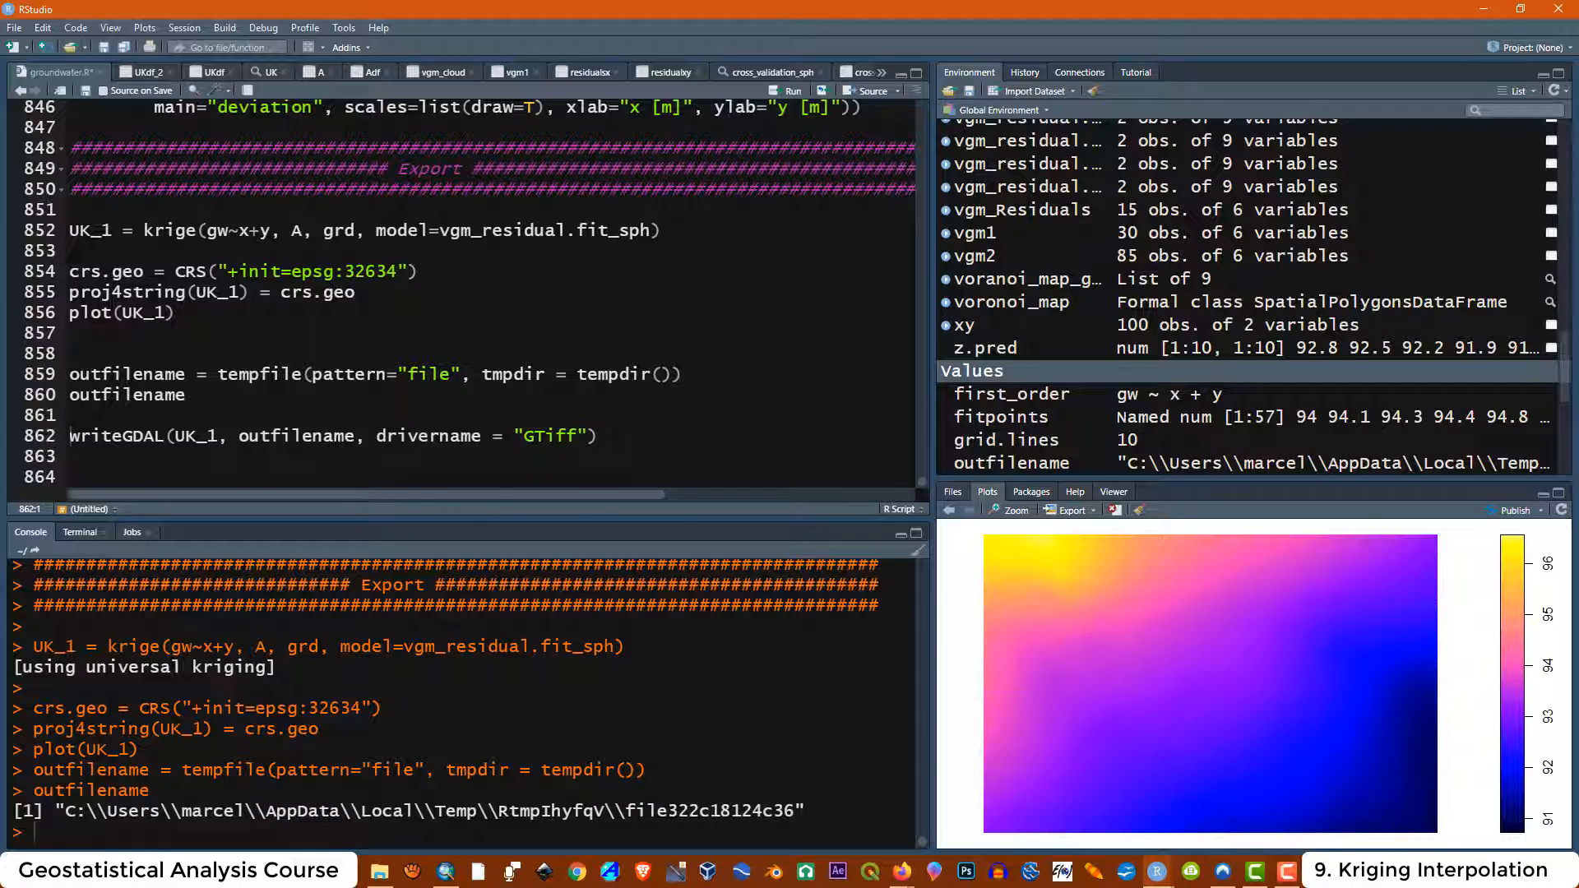
pyautogui.press('super+e')
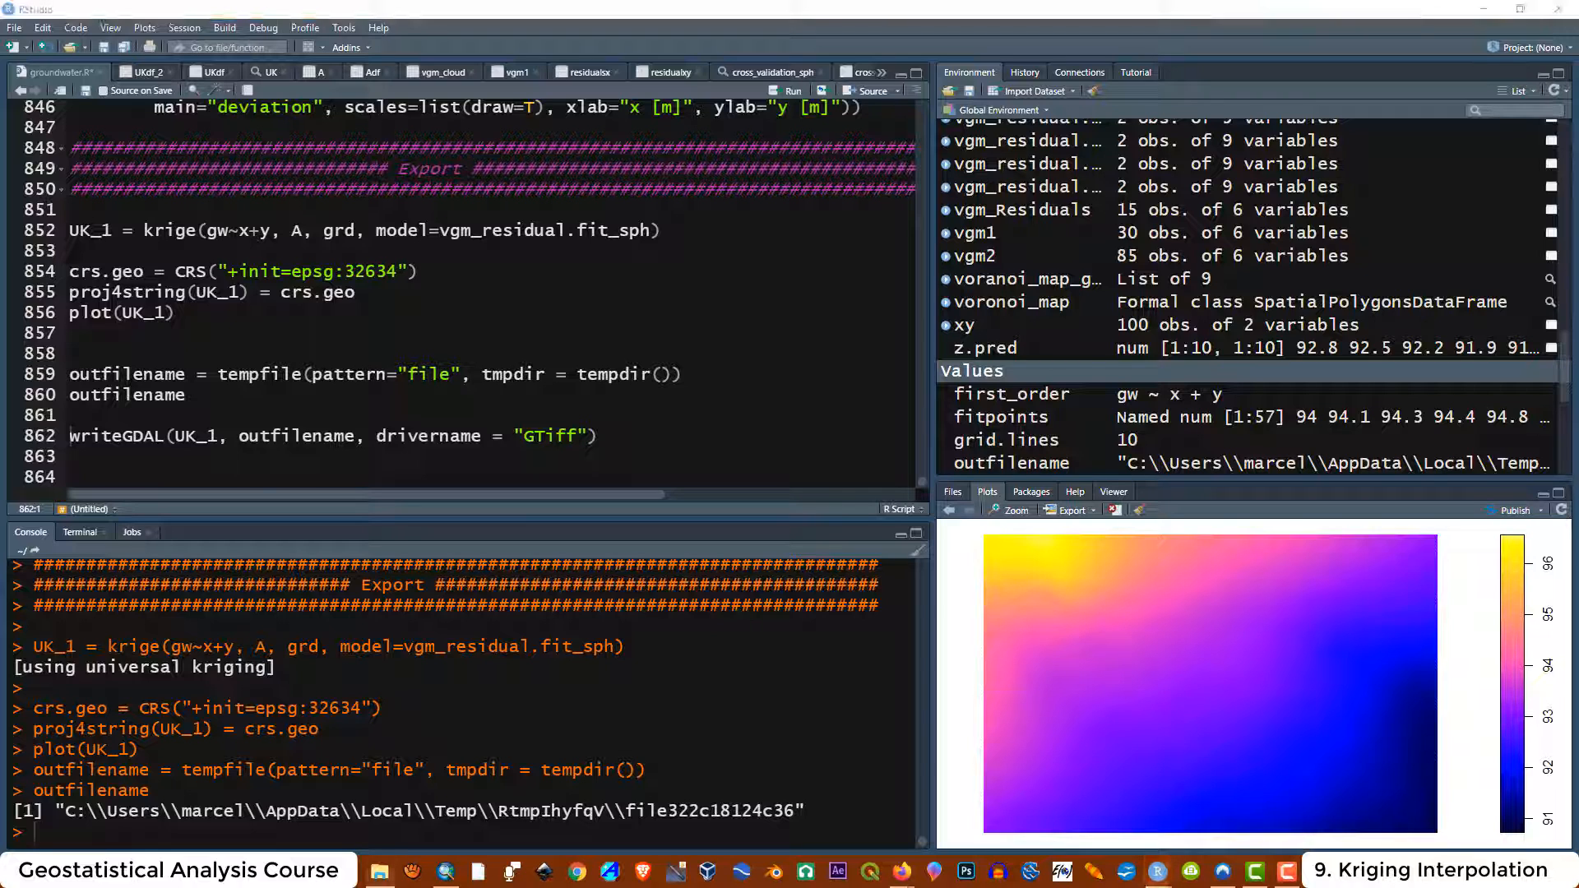
pyautogui.moveTo(1578, 183); pyautogui.dragTo(859, 186)
pyautogui.click(1014, 310)
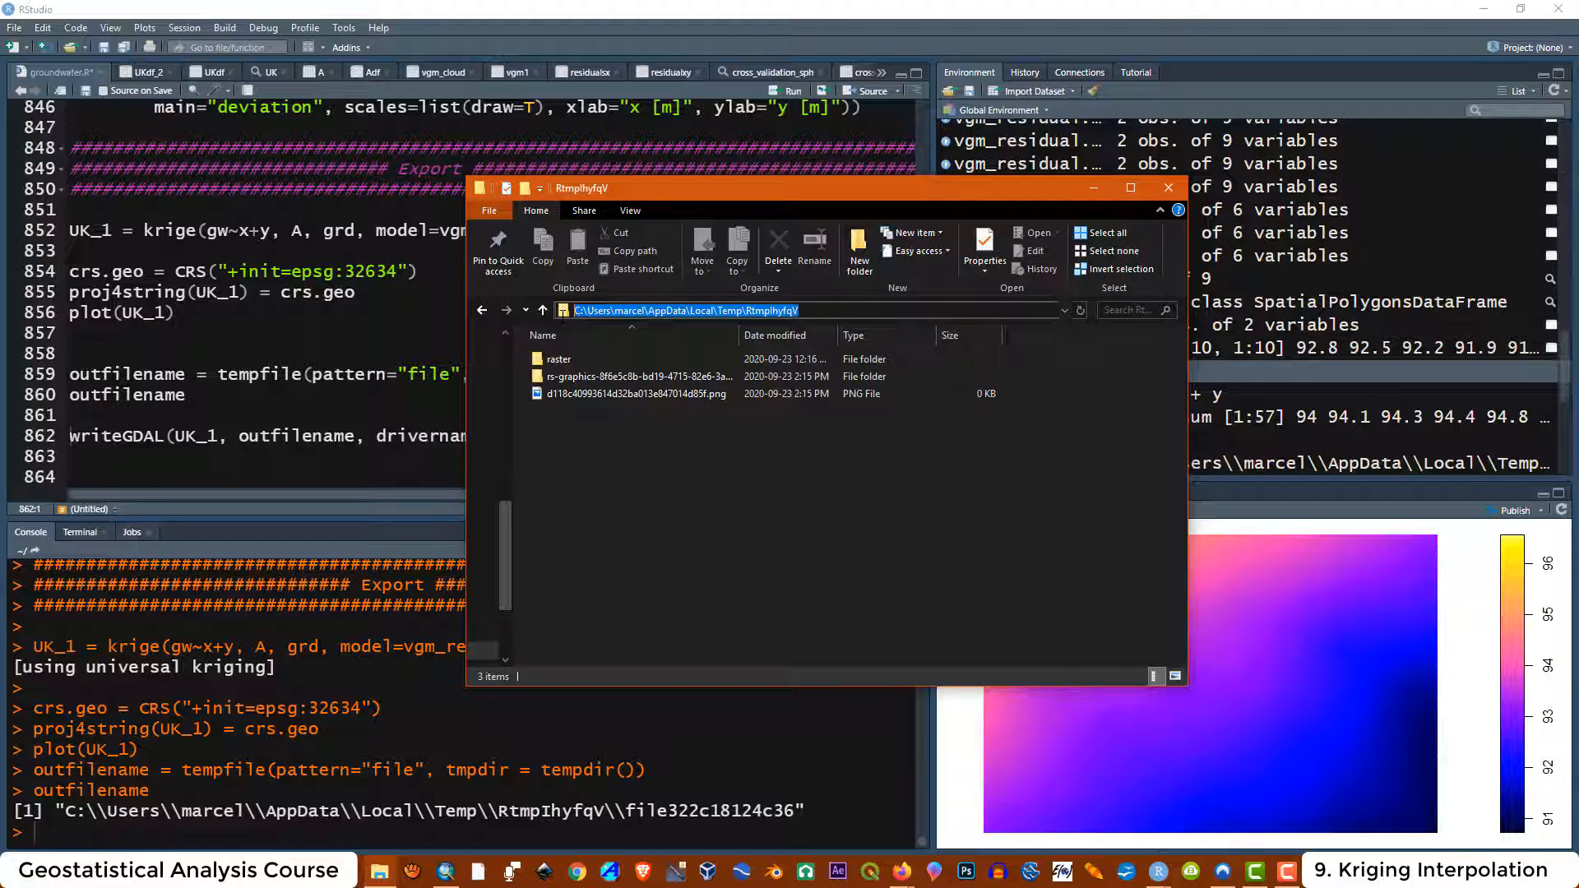
pyautogui.click(807, 813)
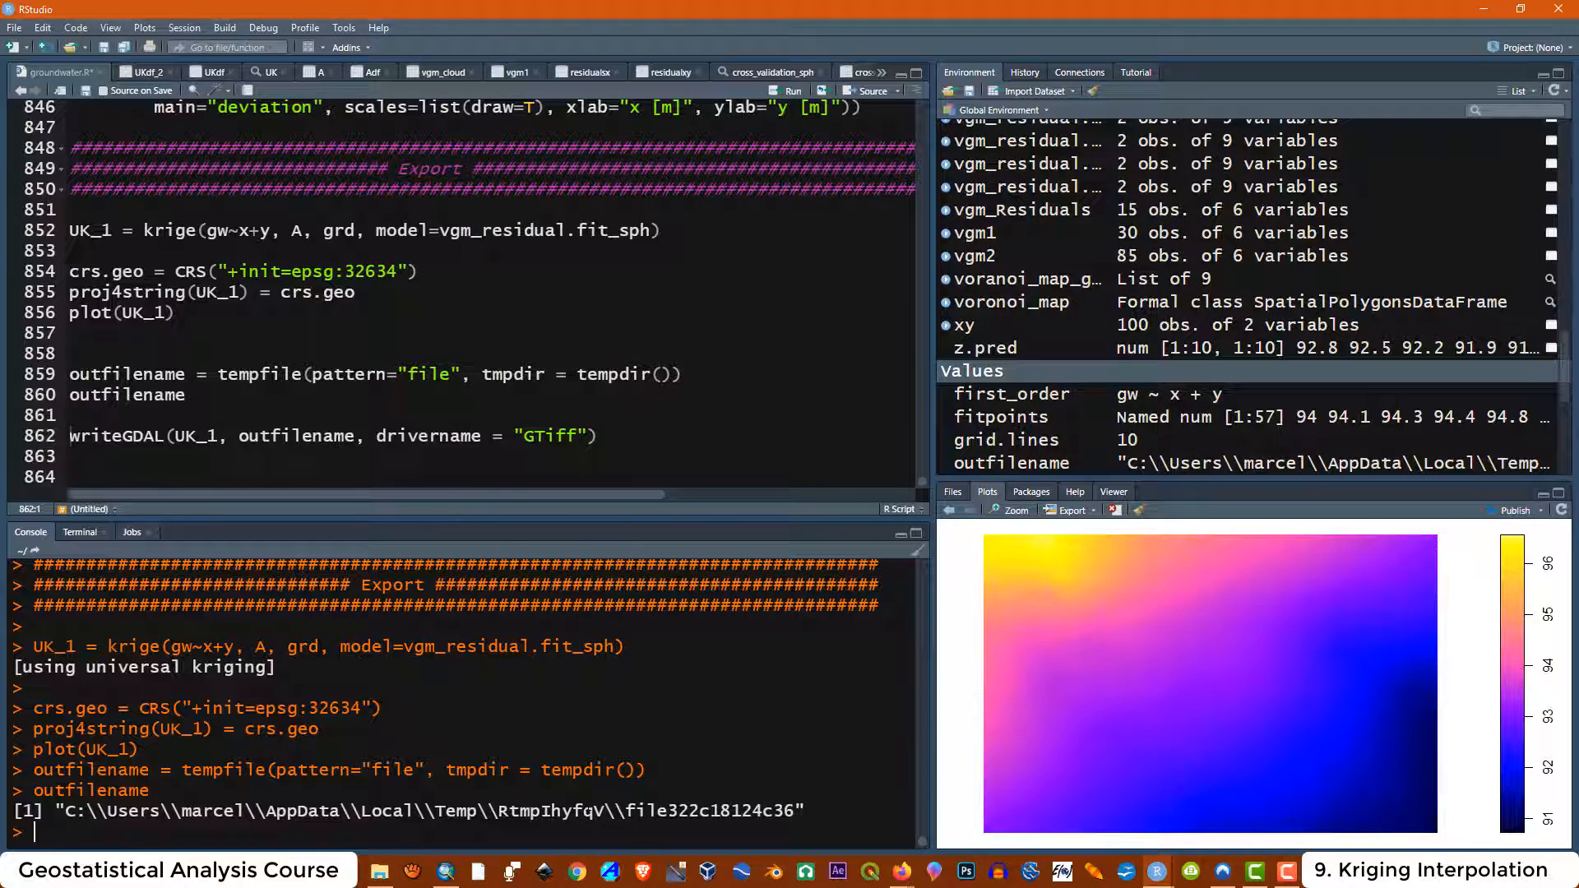
pyautogui.moveTo(806, 811); pyautogui.dragTo(66, 812)
pyautogui.click(393, 882)
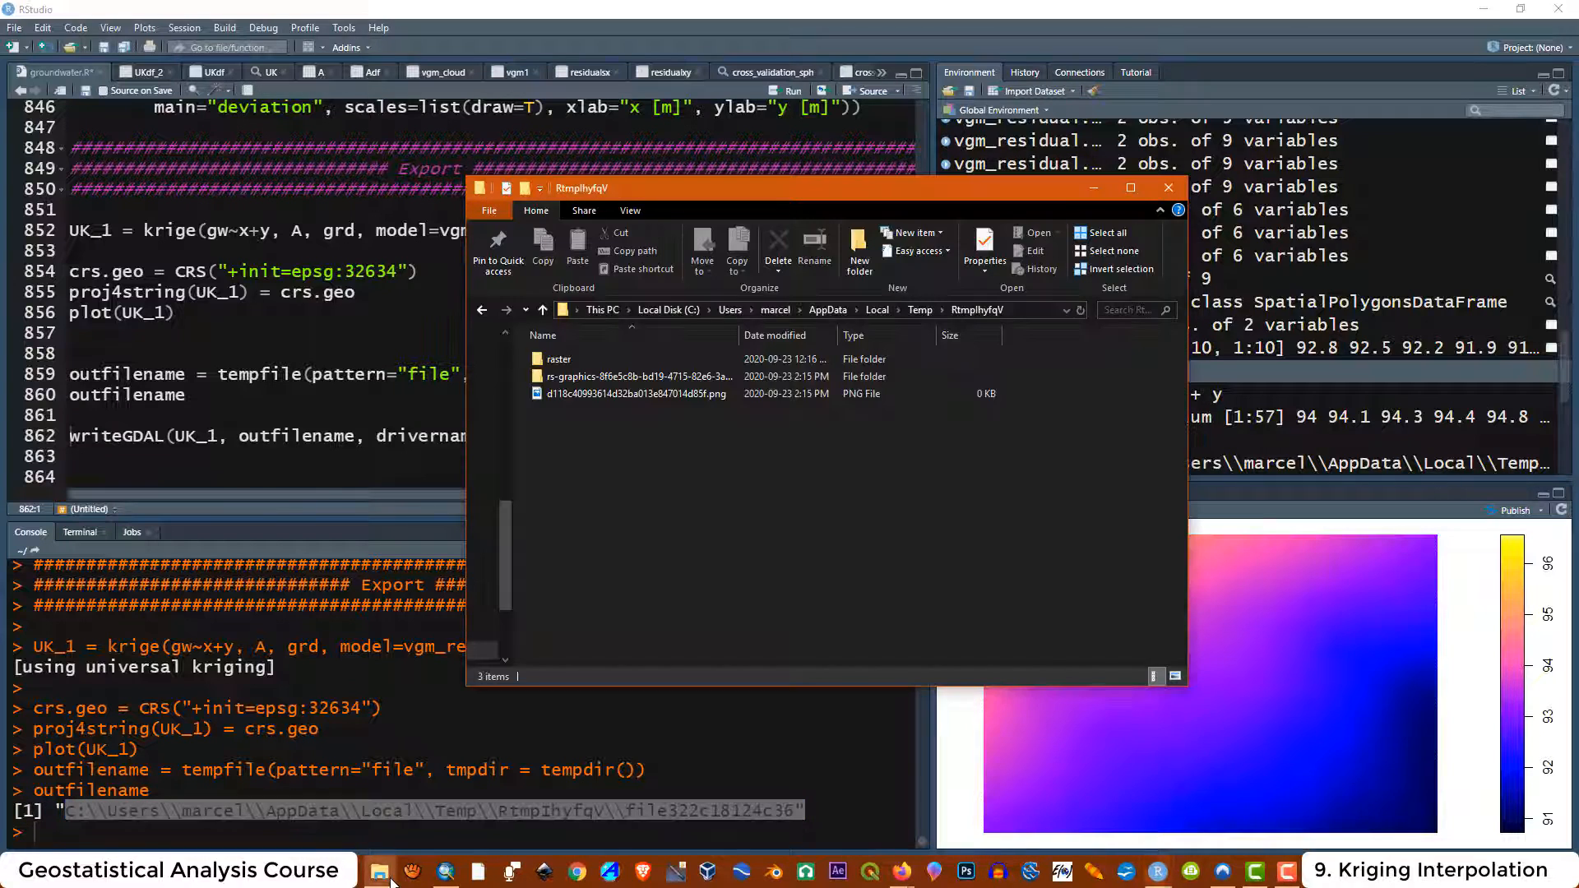
# Run the writeGDAL line to export UK_1 to outfilename with the GTiff driver
pyautogui.moveTo(817, 178); pyautogui.dragTo(1044, 166)
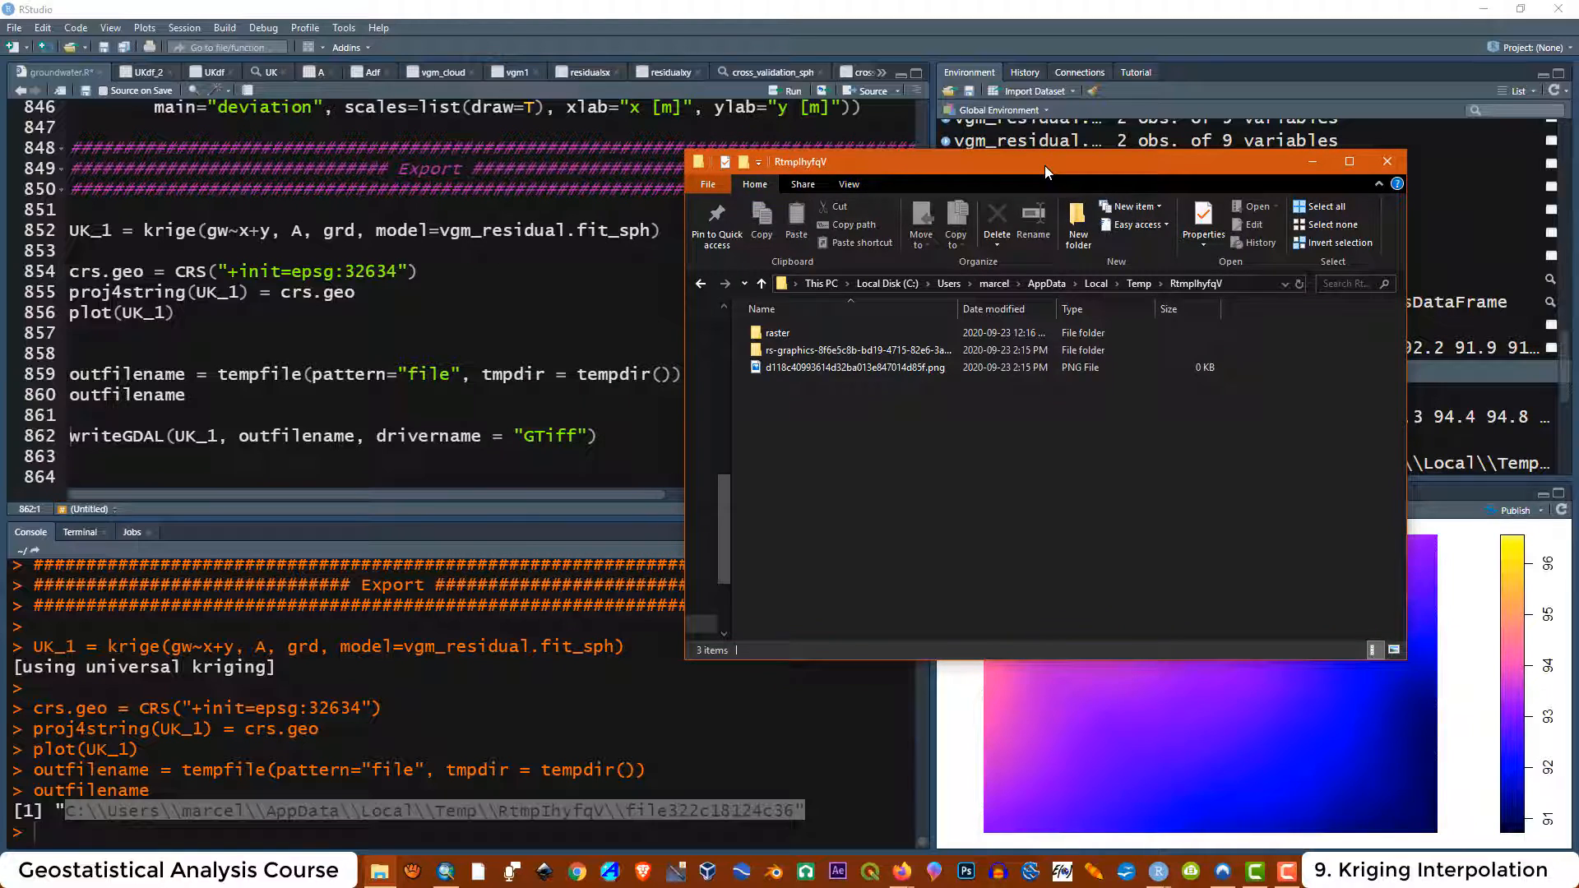
pyautogui.click(617, 437)
pyautogui.moveTo(600, 436); pyautogui.dragTo(69, 436)
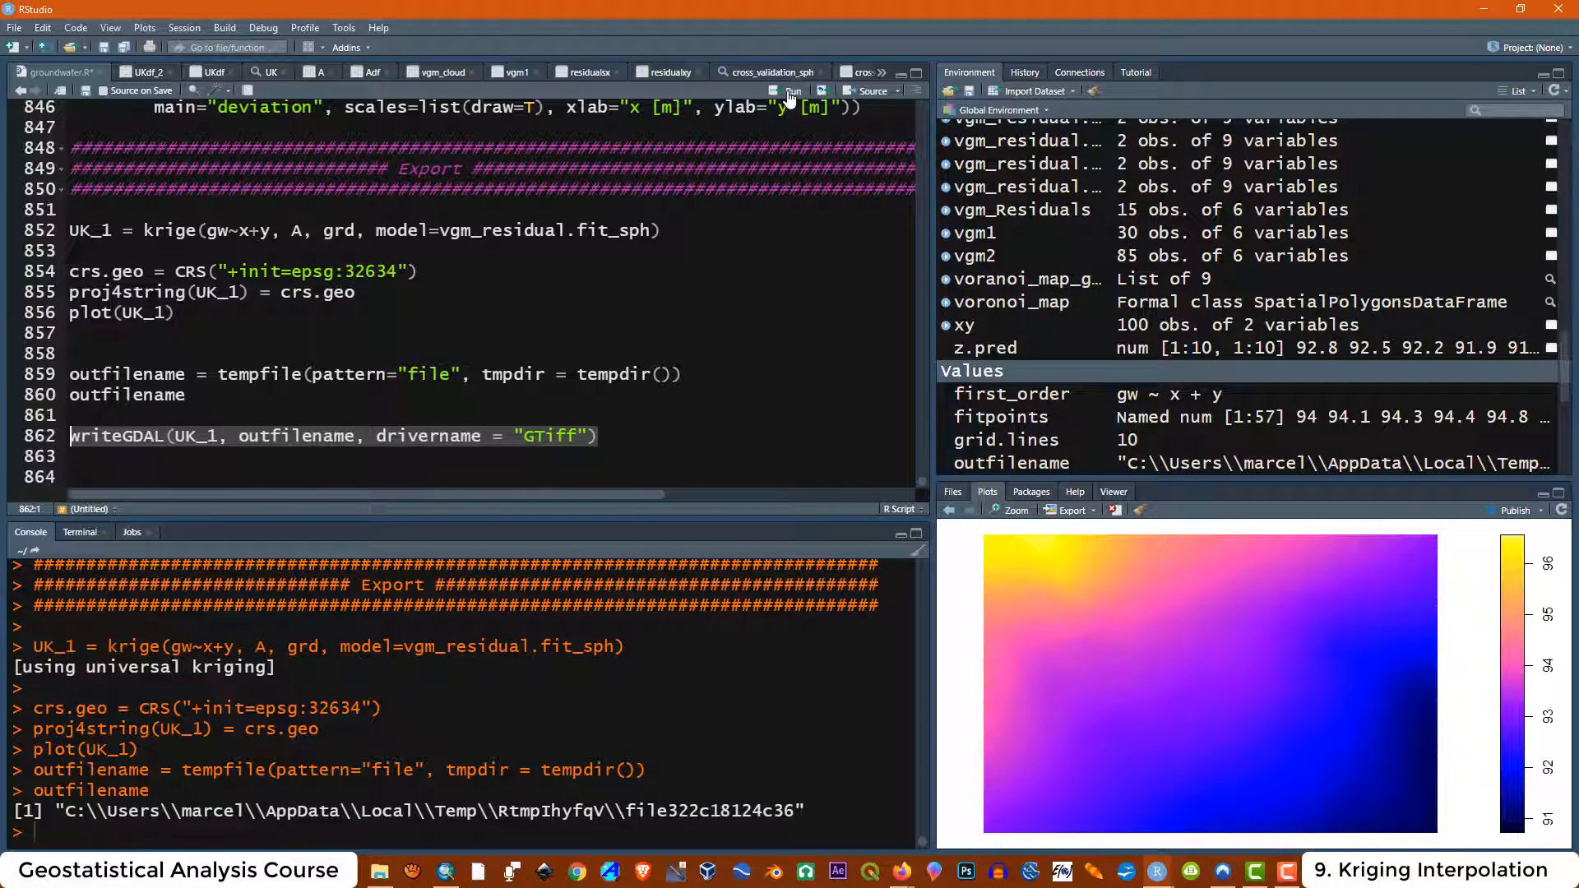
pyautogui.click(379, 871)
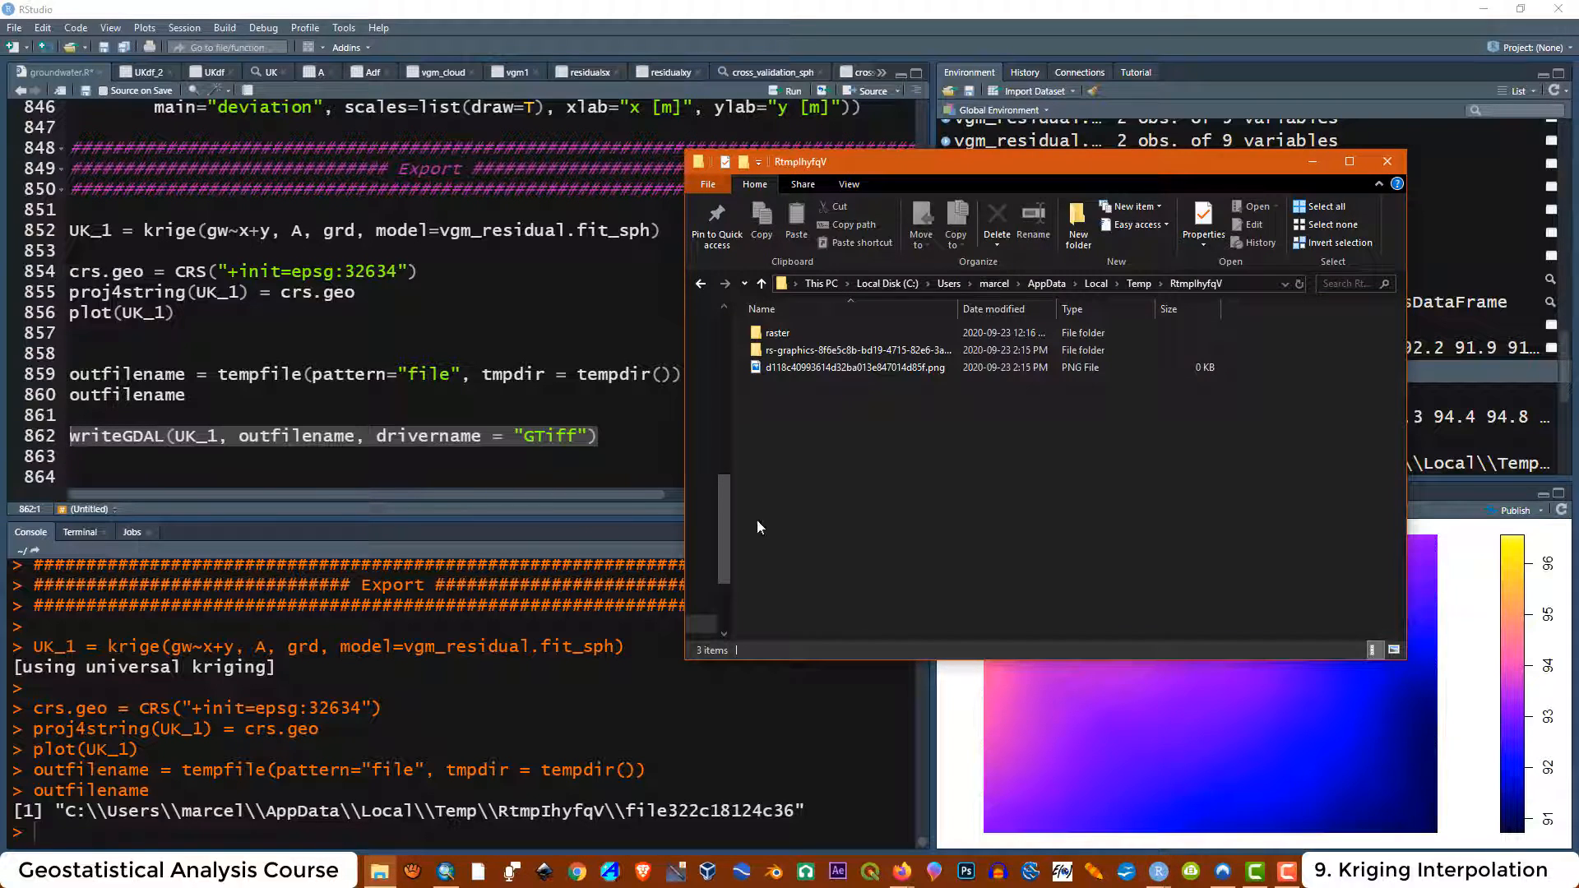
pyautogui.click(598, 436)
pyautogui.click(790, 90)
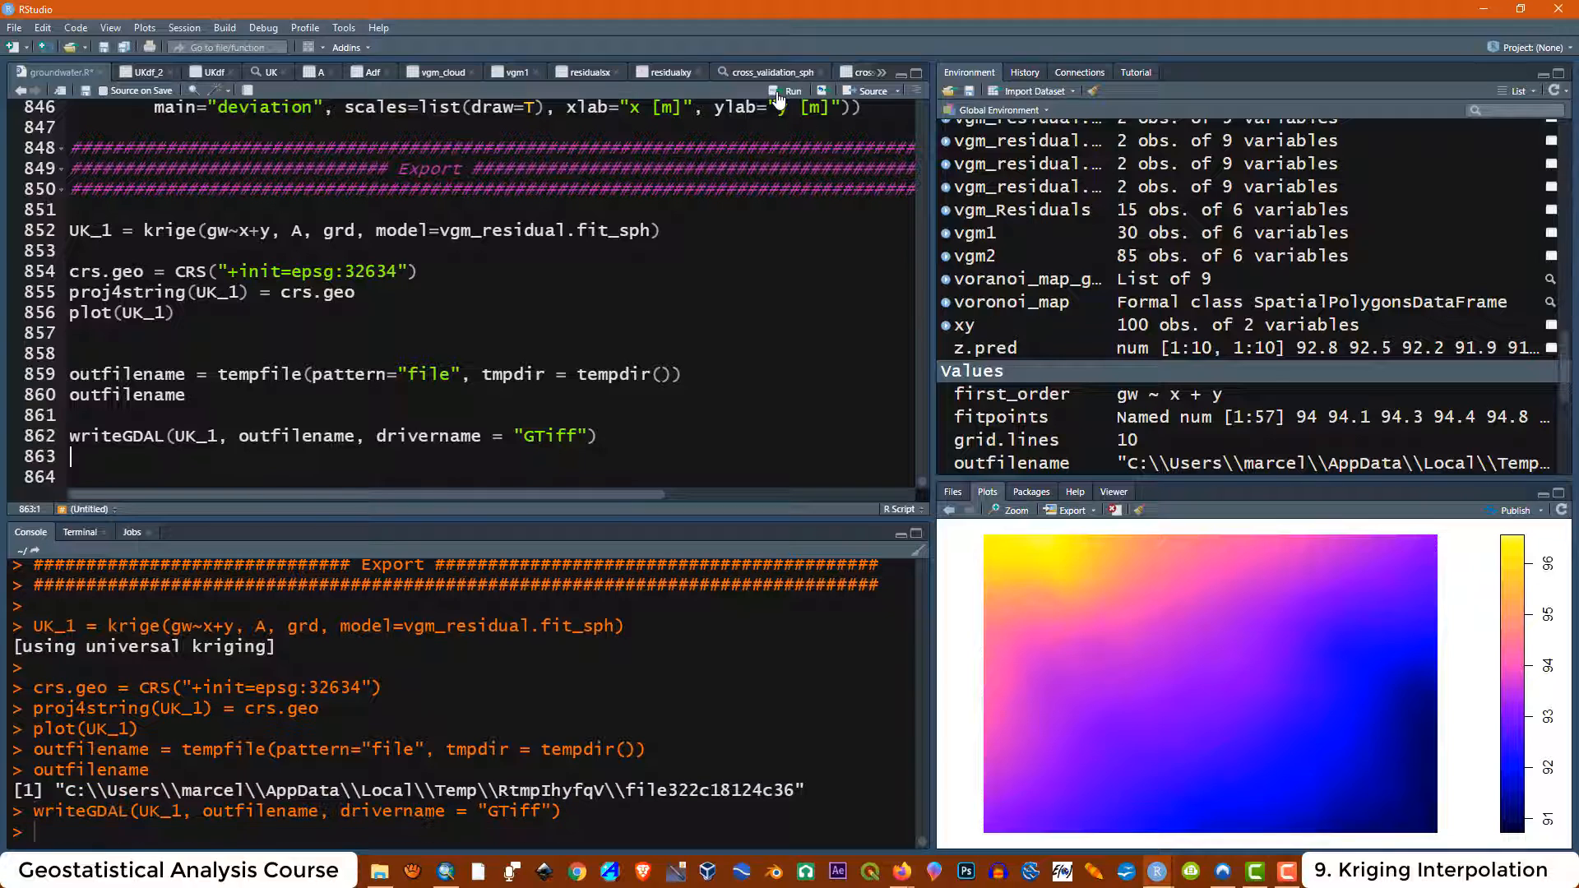
# Rename the exported file322c18124c36 in the temporary folder by appending _sph to its name
pyautogui.click(379, 871)
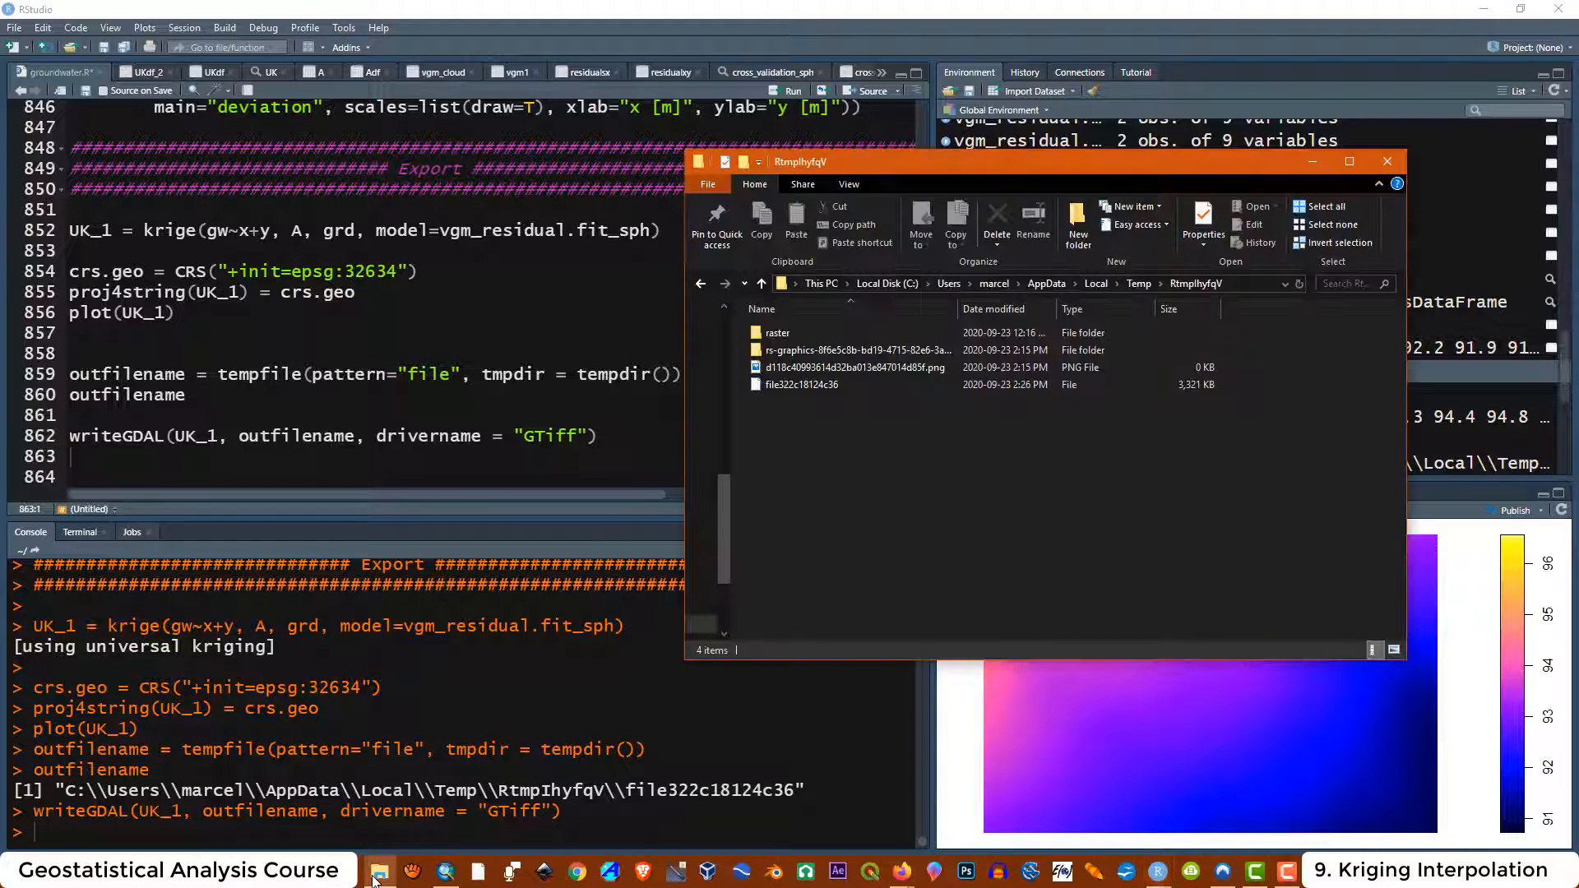
pyautogui.moveTo(975, 163); pyautogui.dragTo(1074, 118)
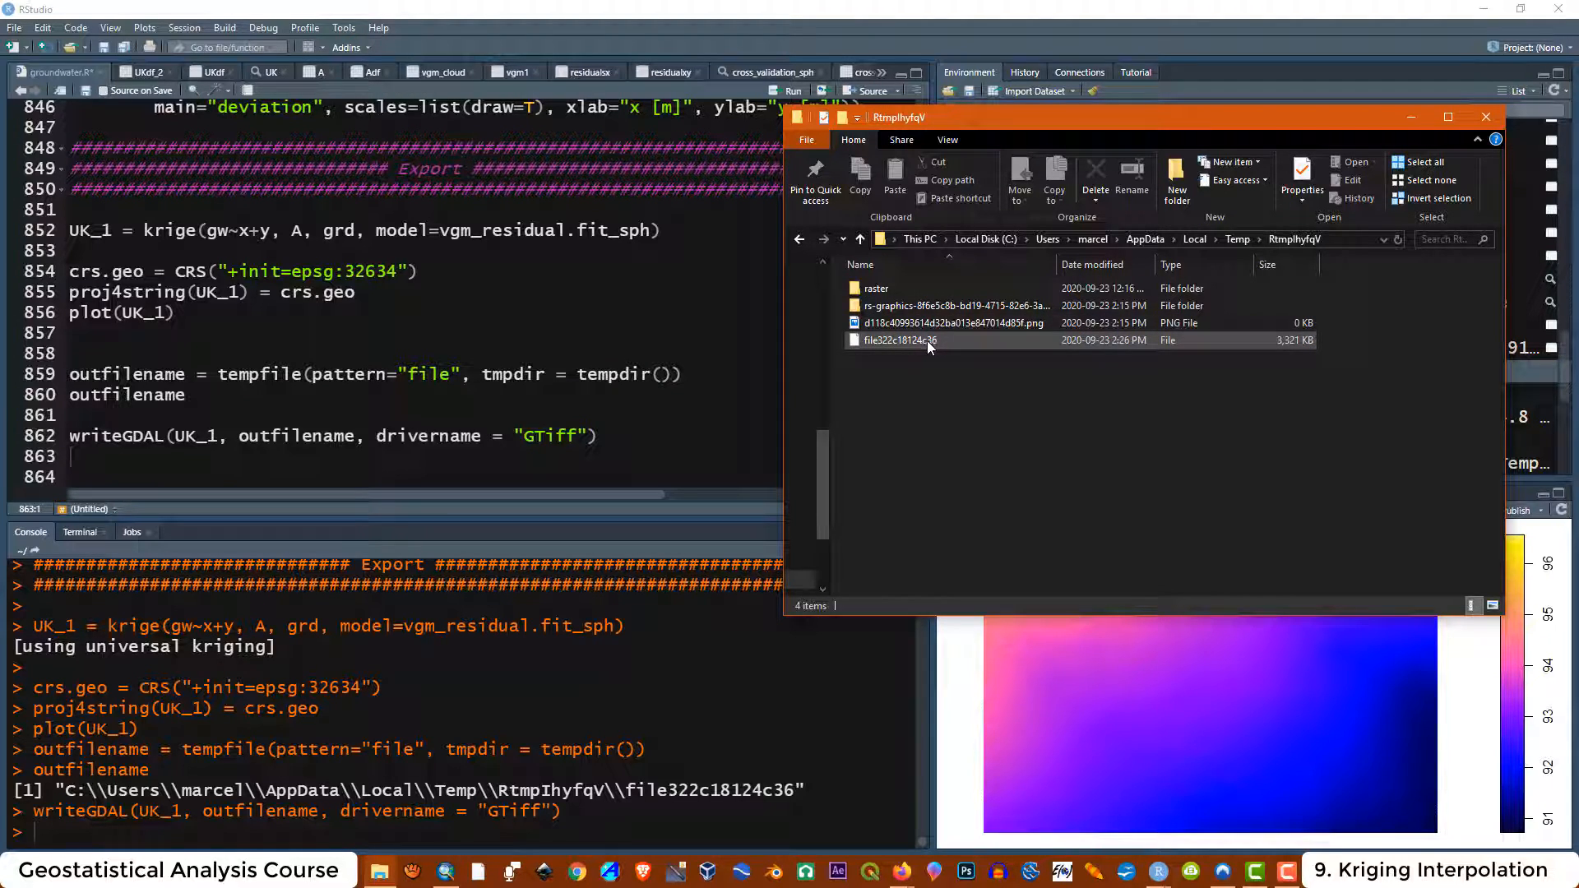
pyautogui.moveTo(926, 350)
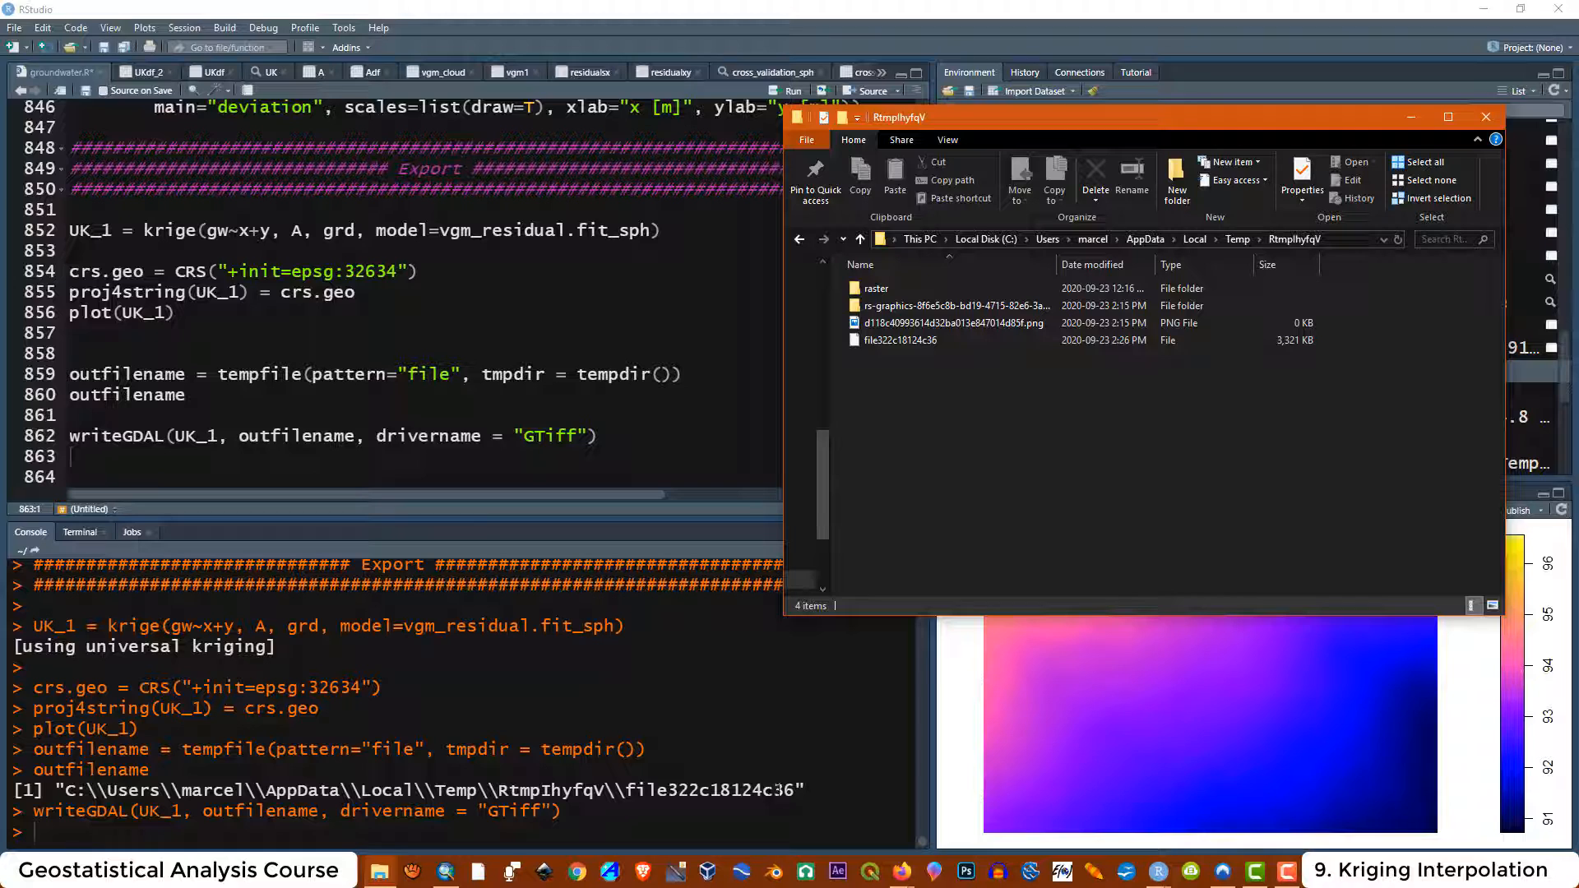
pyautogui.rightClick(929, 343)
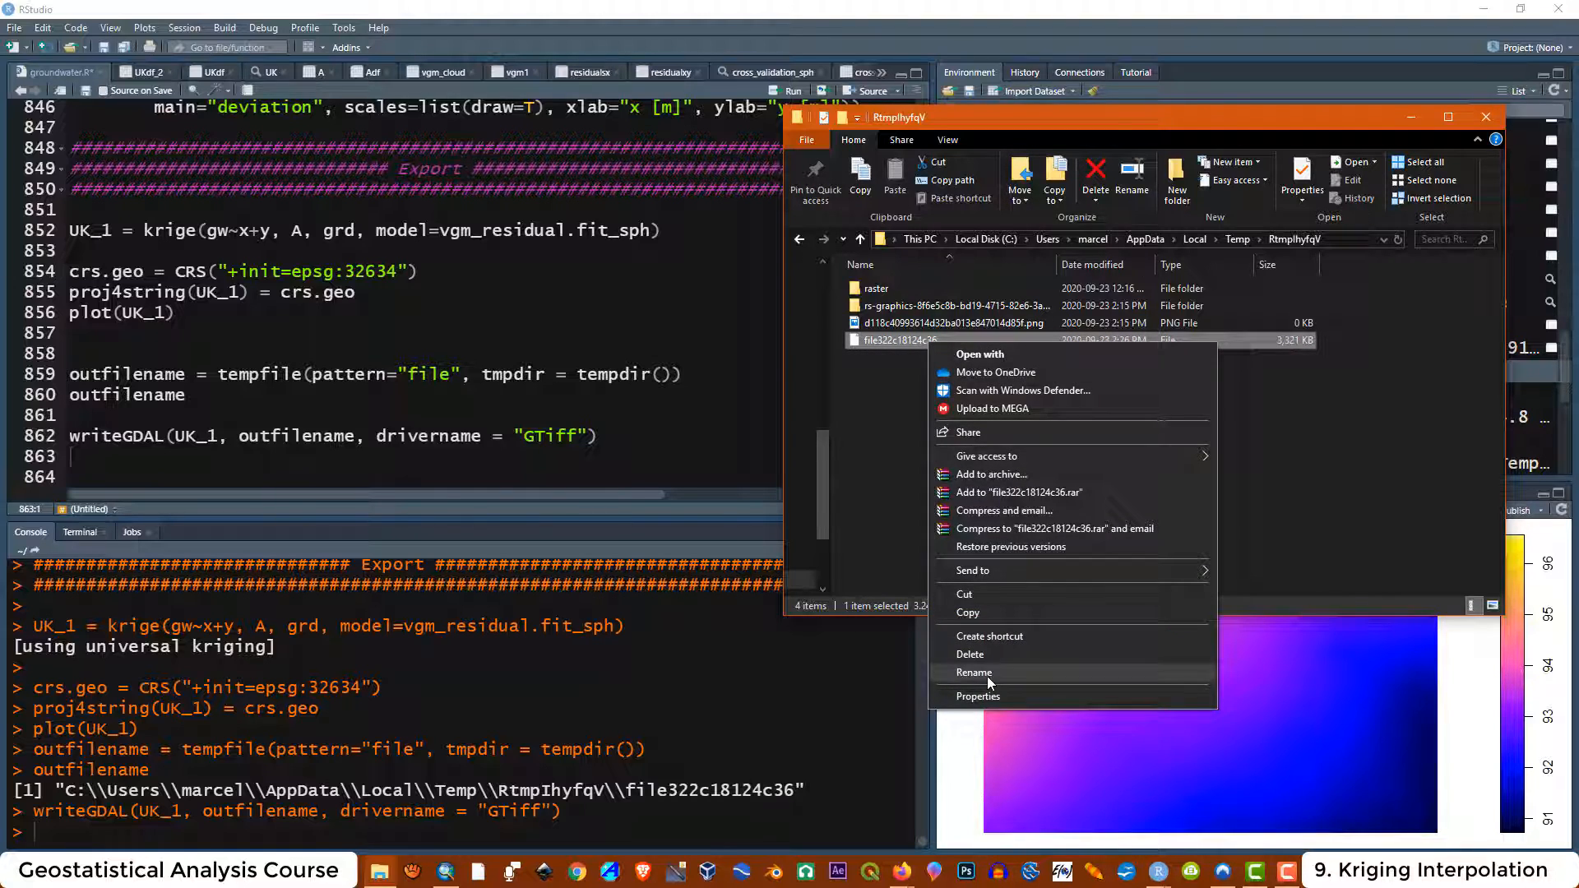
pyautogui.click(983, 673)
pyautogui.click(943, 343)
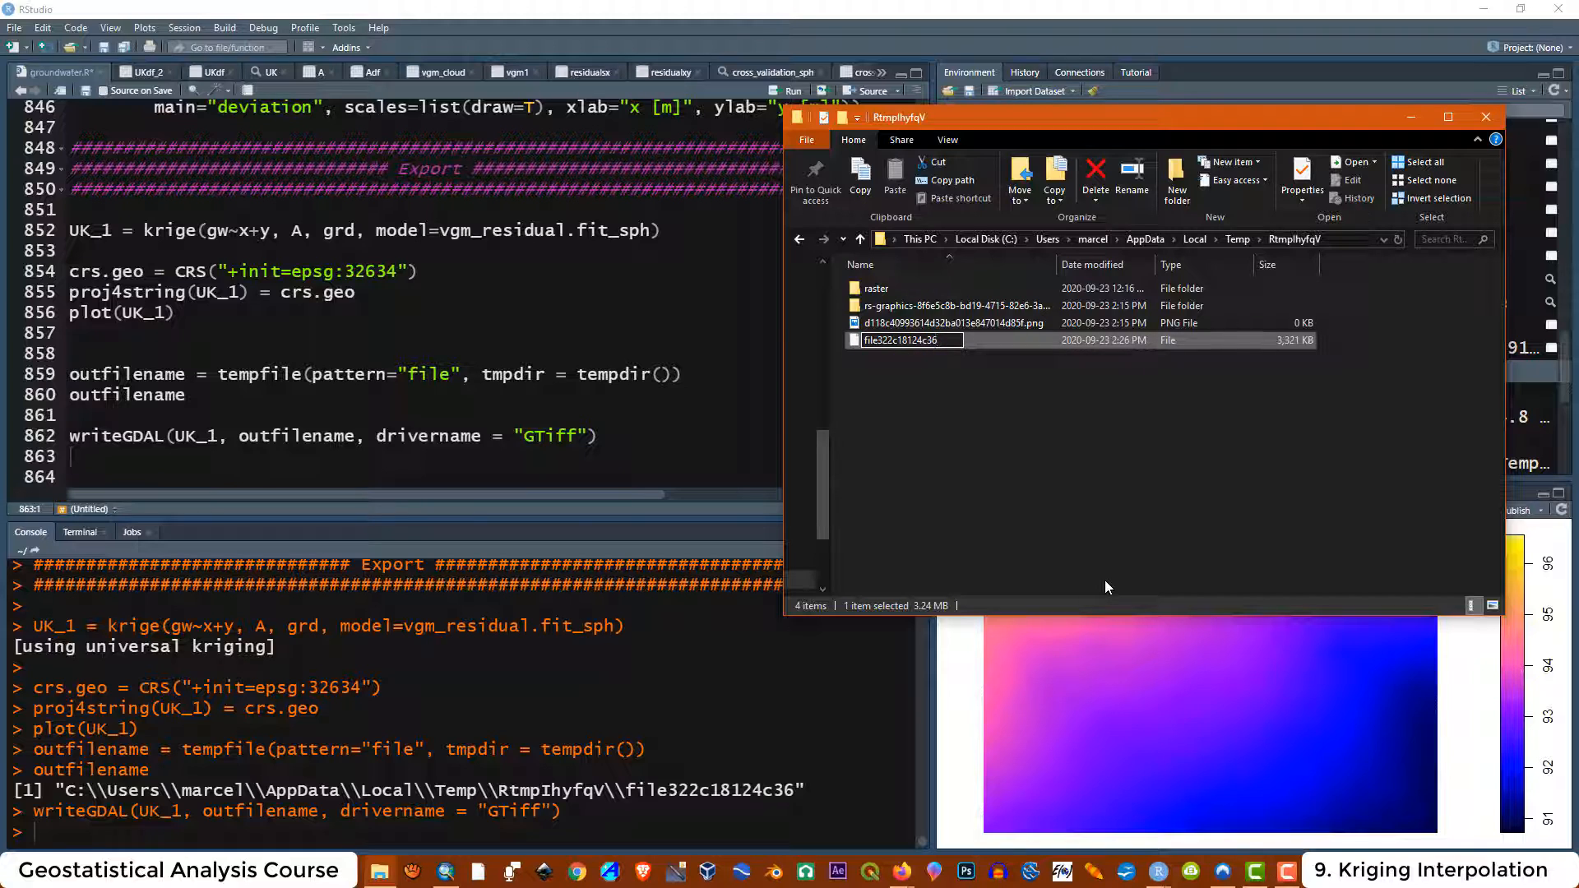
pyautogui.write('_sph')
pyautogui.press('Return')
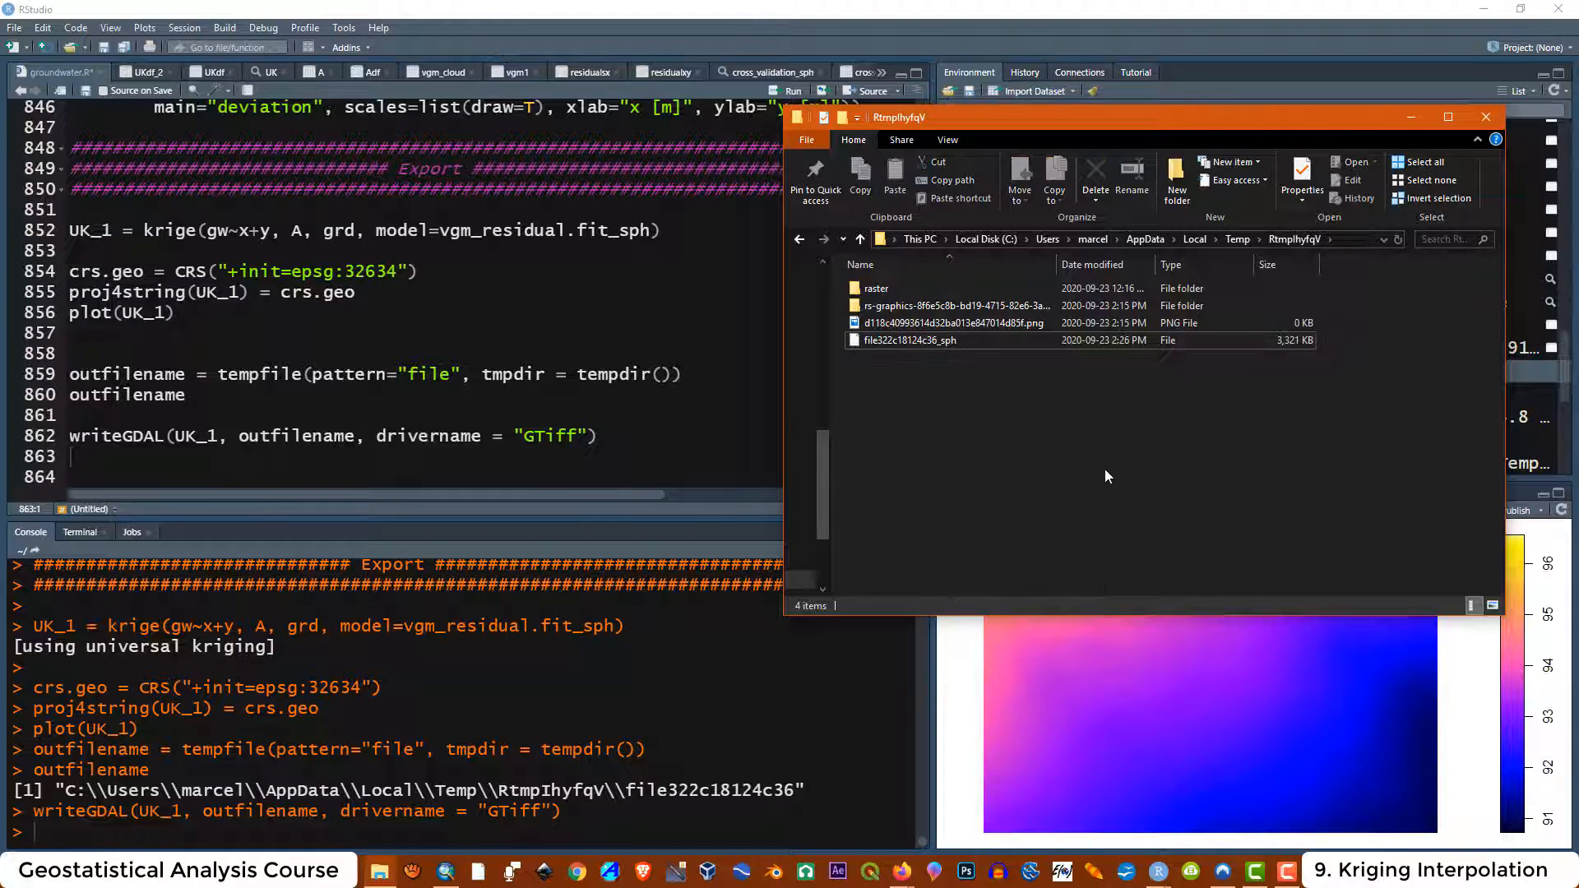
pyautogui.click(945, 341)
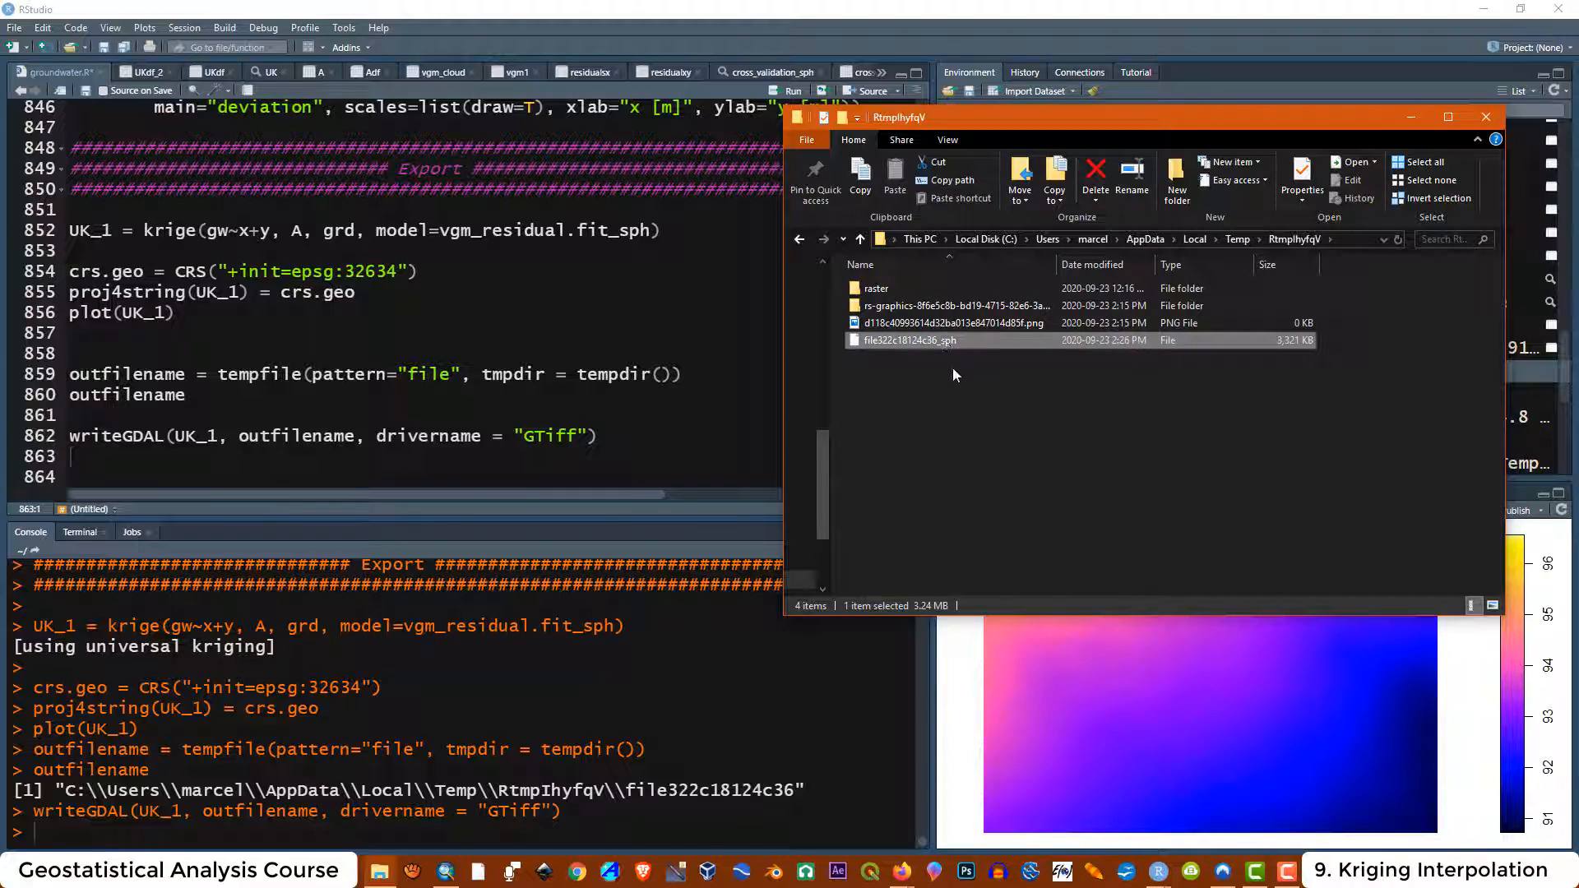
# Switch to QGIS and add the file322c18124c36_sph raster from the maps2 folder as a layer
pyautogui.click(870, 870)
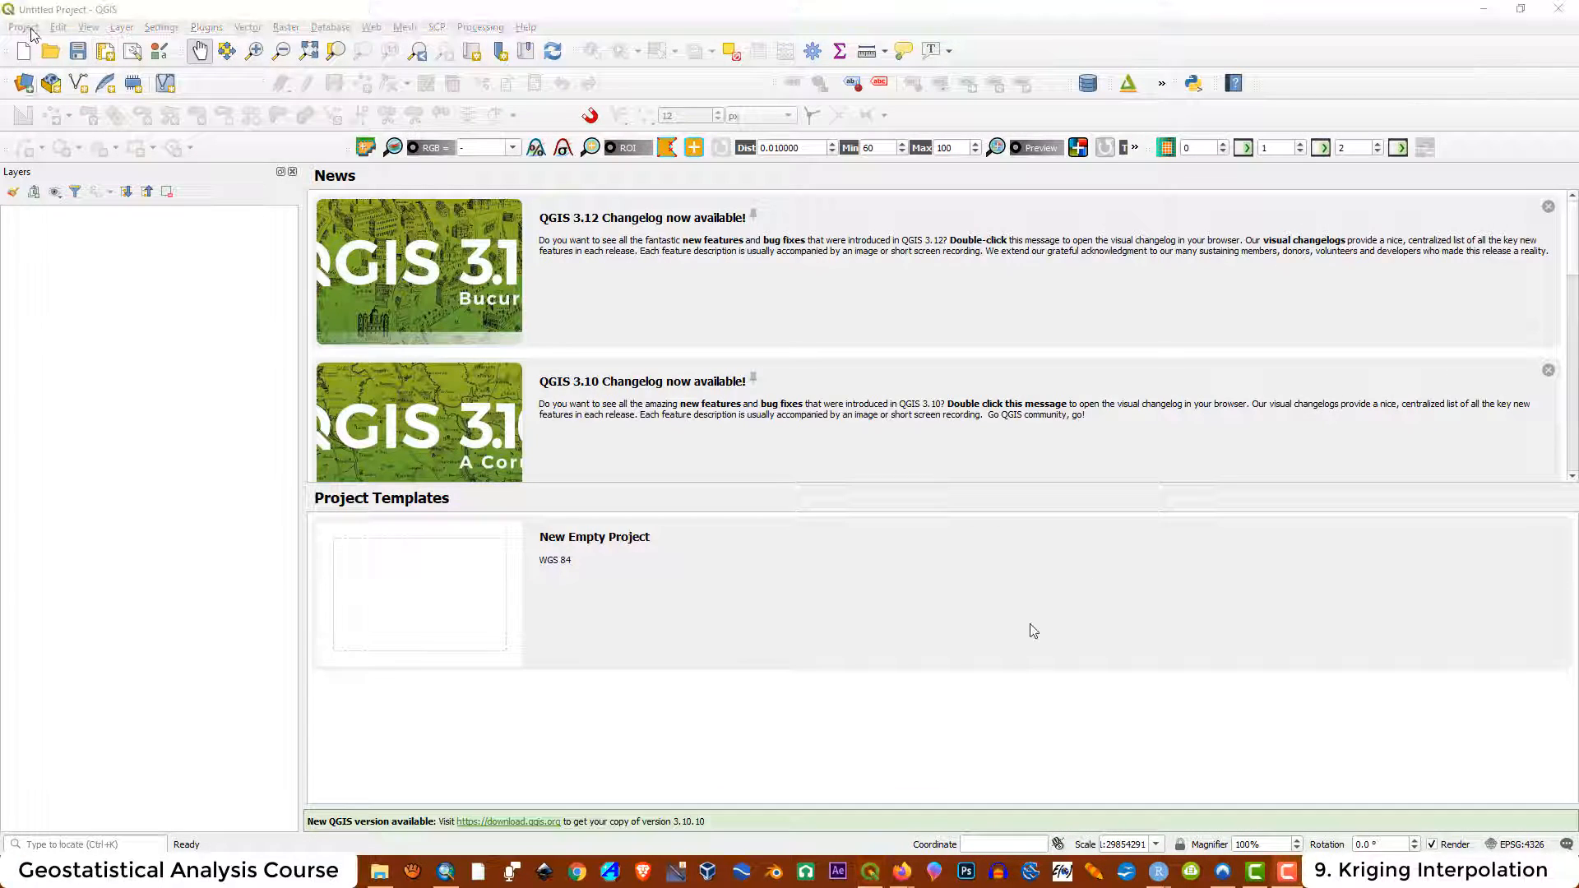
pyautogui.click(25, 84)
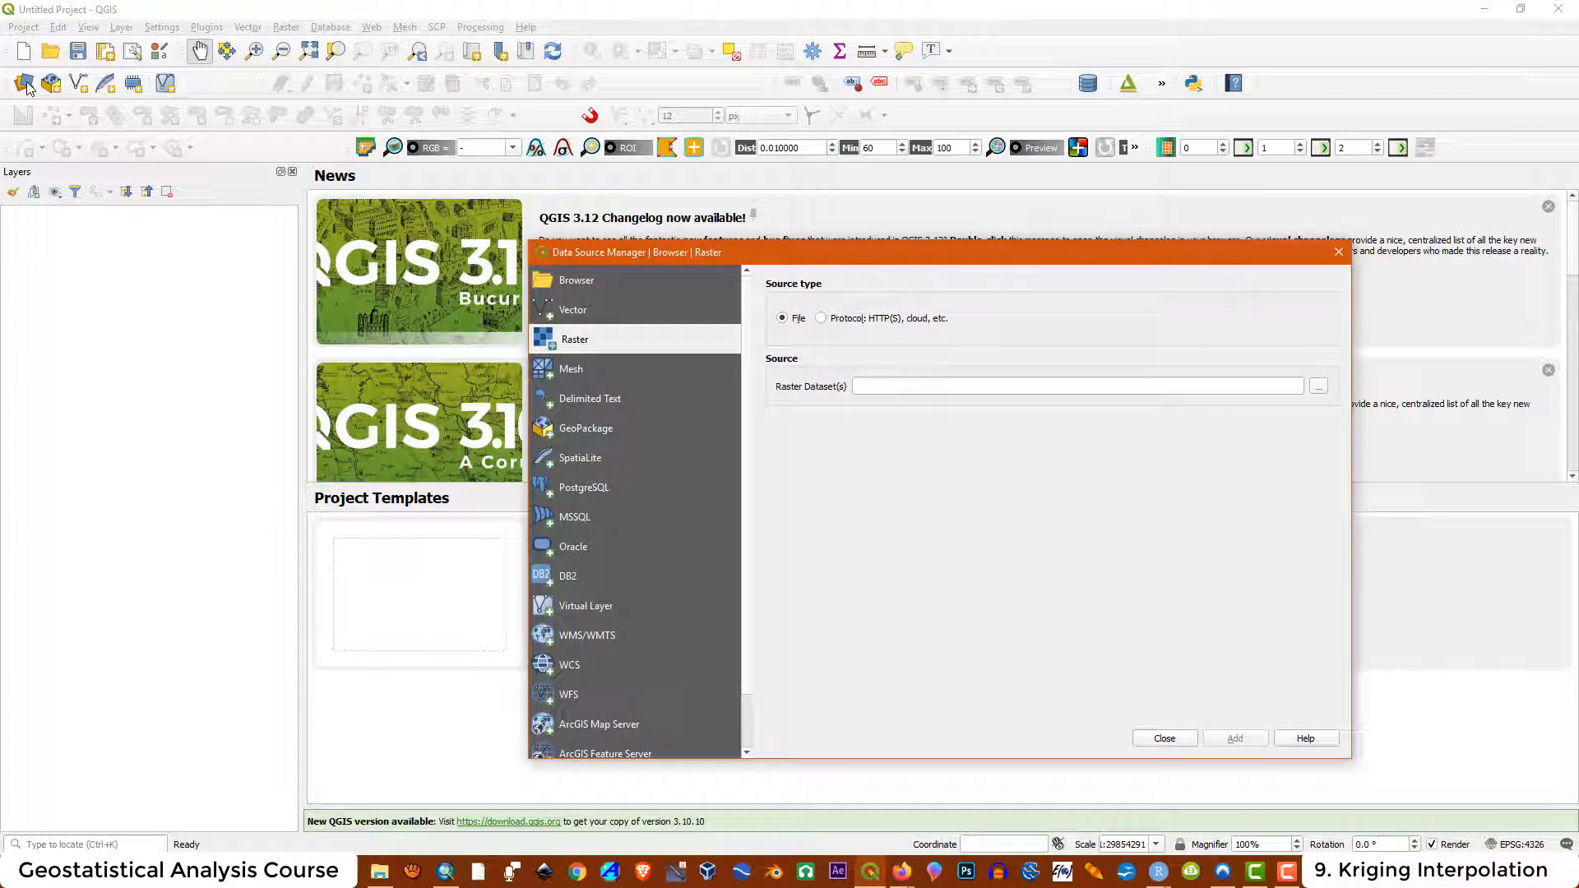
pyautogui.click(1319, 386)
pyautogui.click(952, 395)
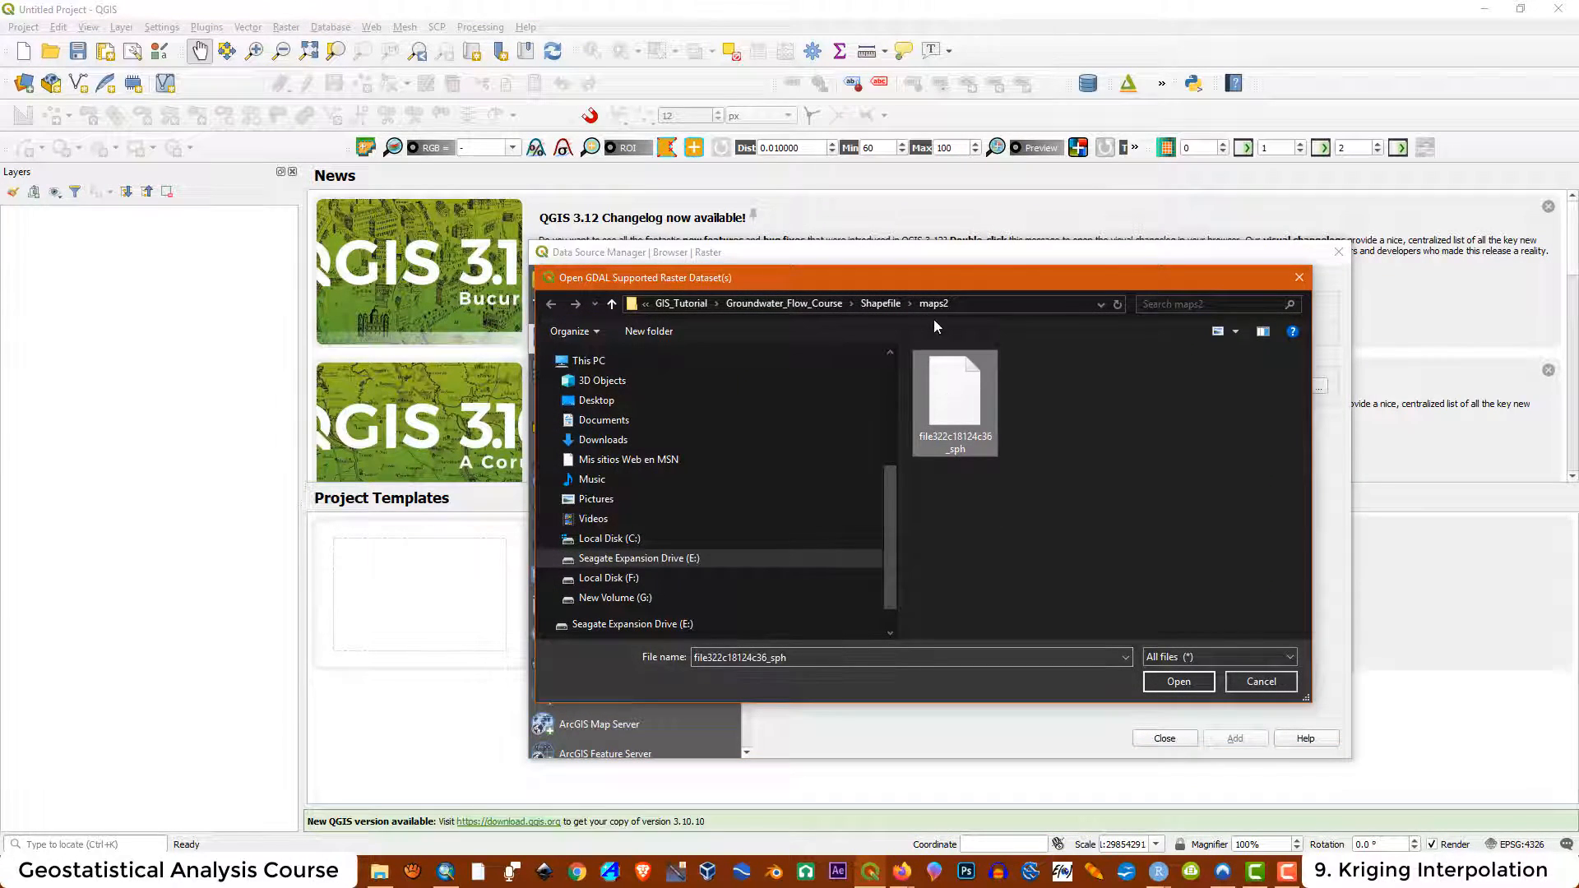
pyautogui.click(943, 305)
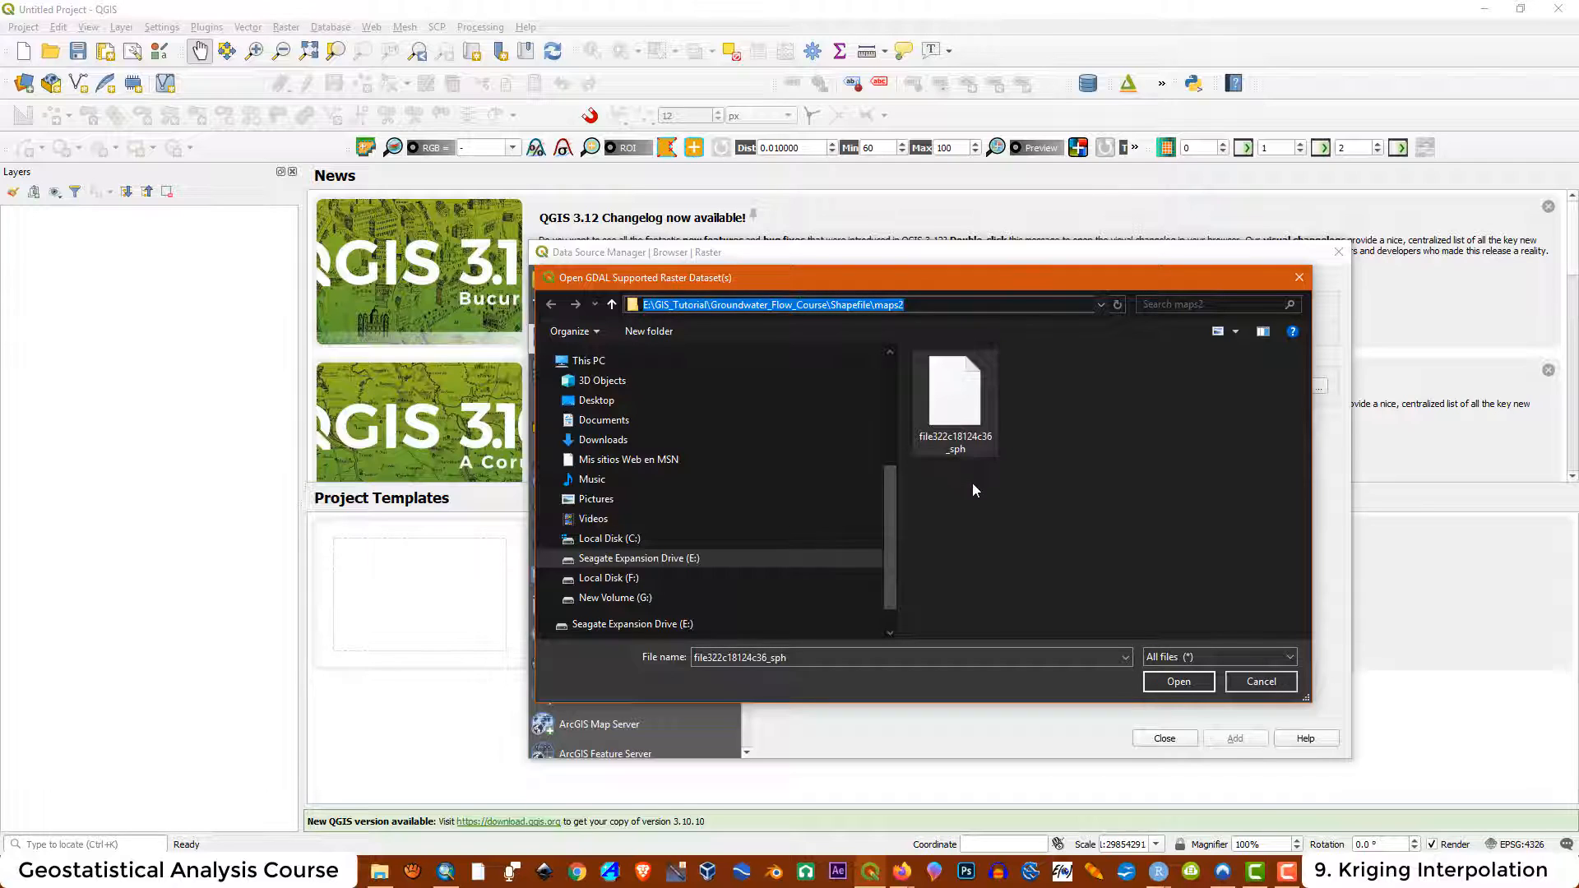
pyautogui.click(958, 428)
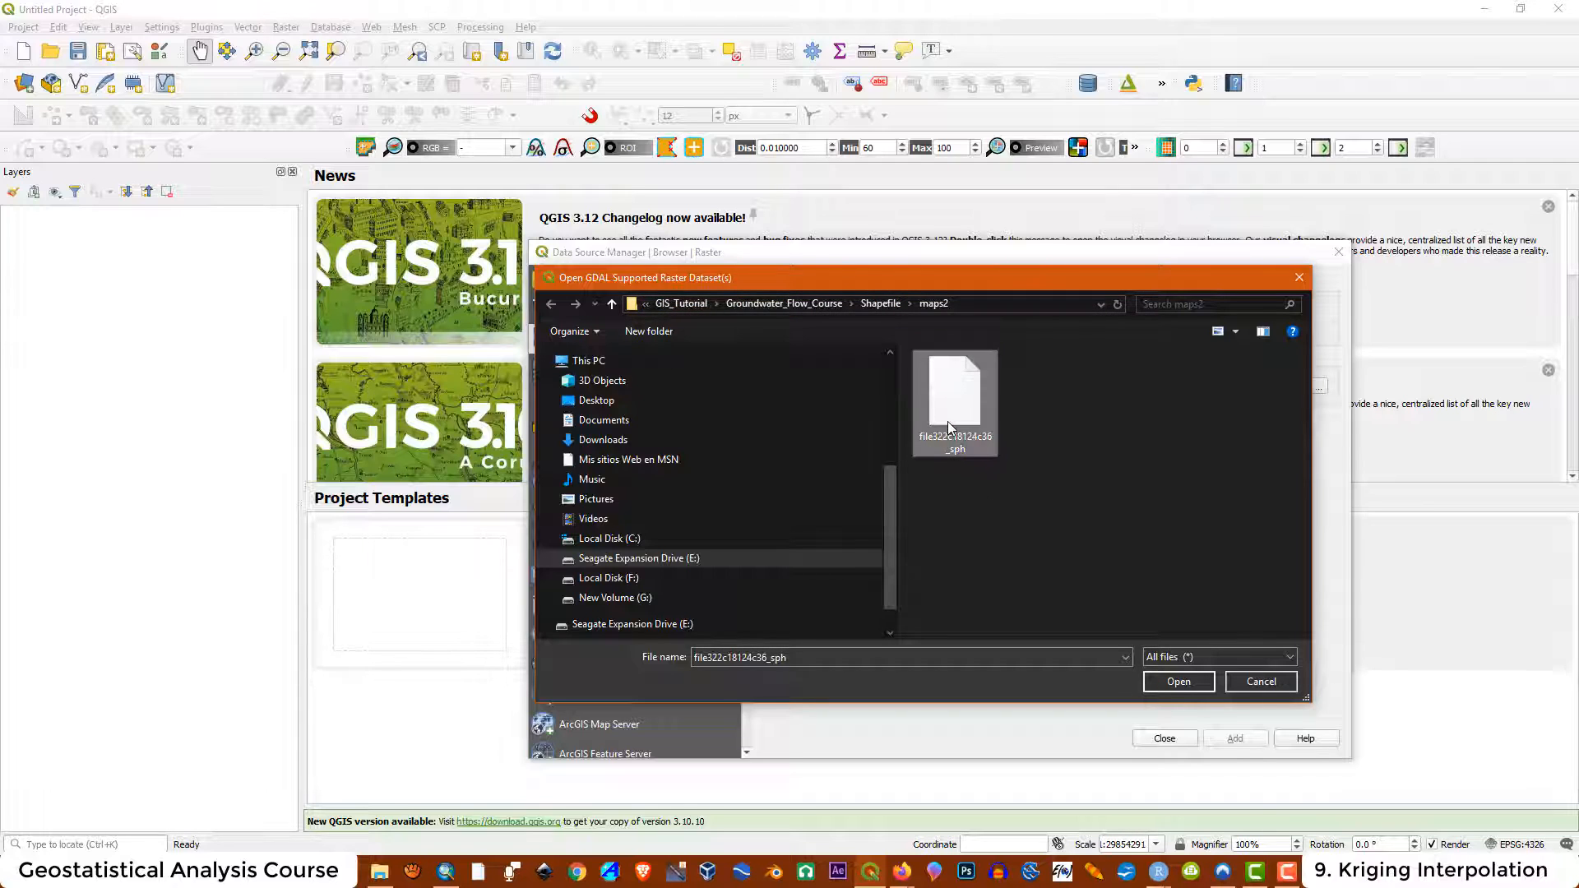
pyautogui.click(1176, 681)
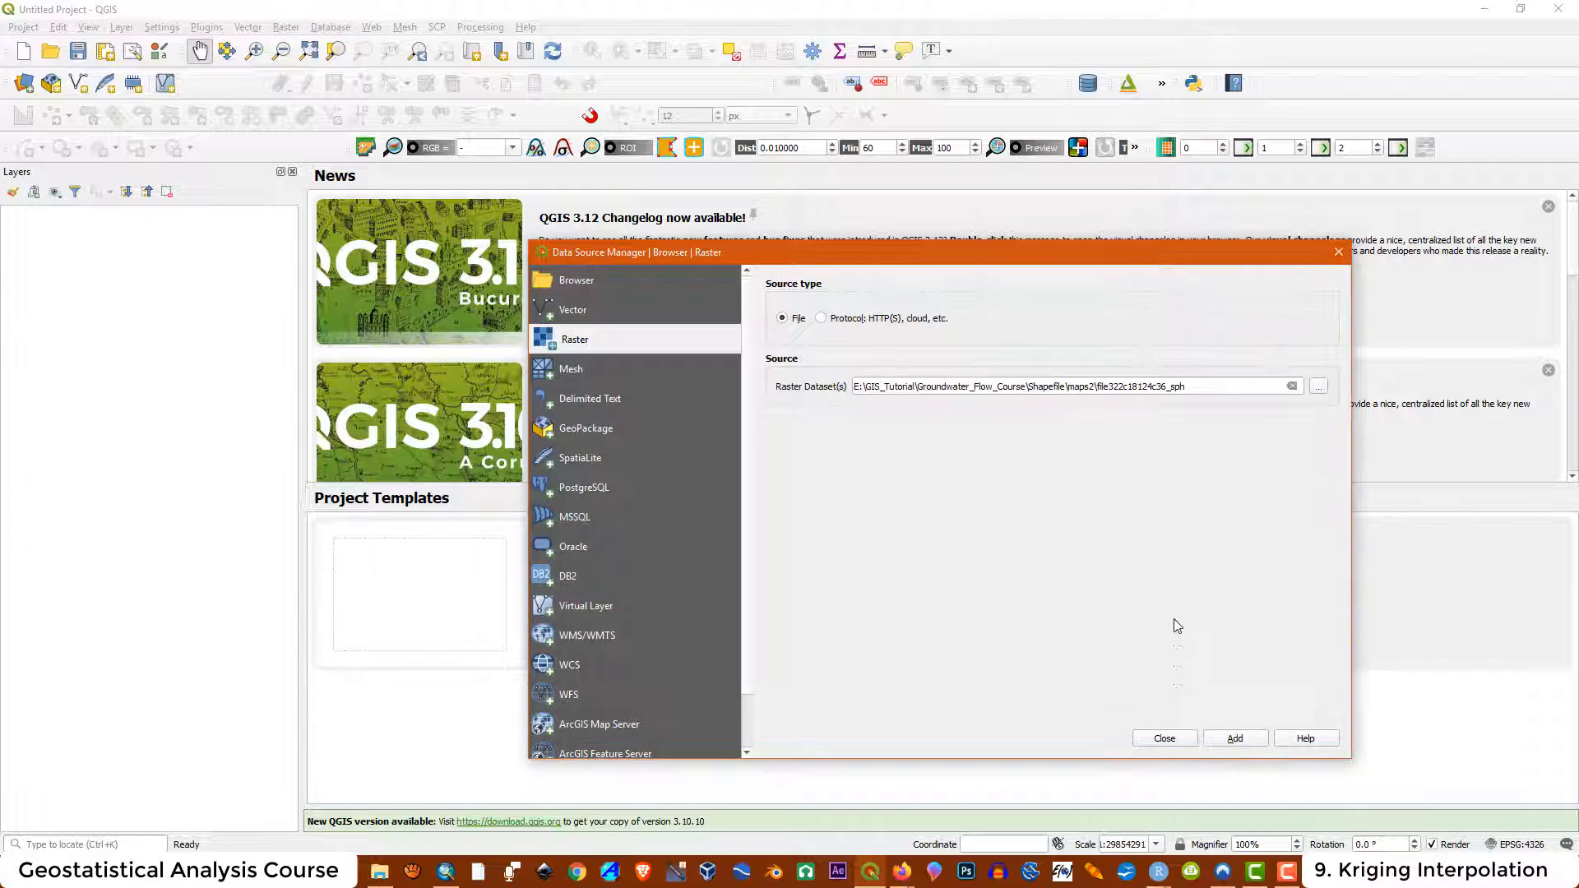
pyautogui.click(1236, 739)
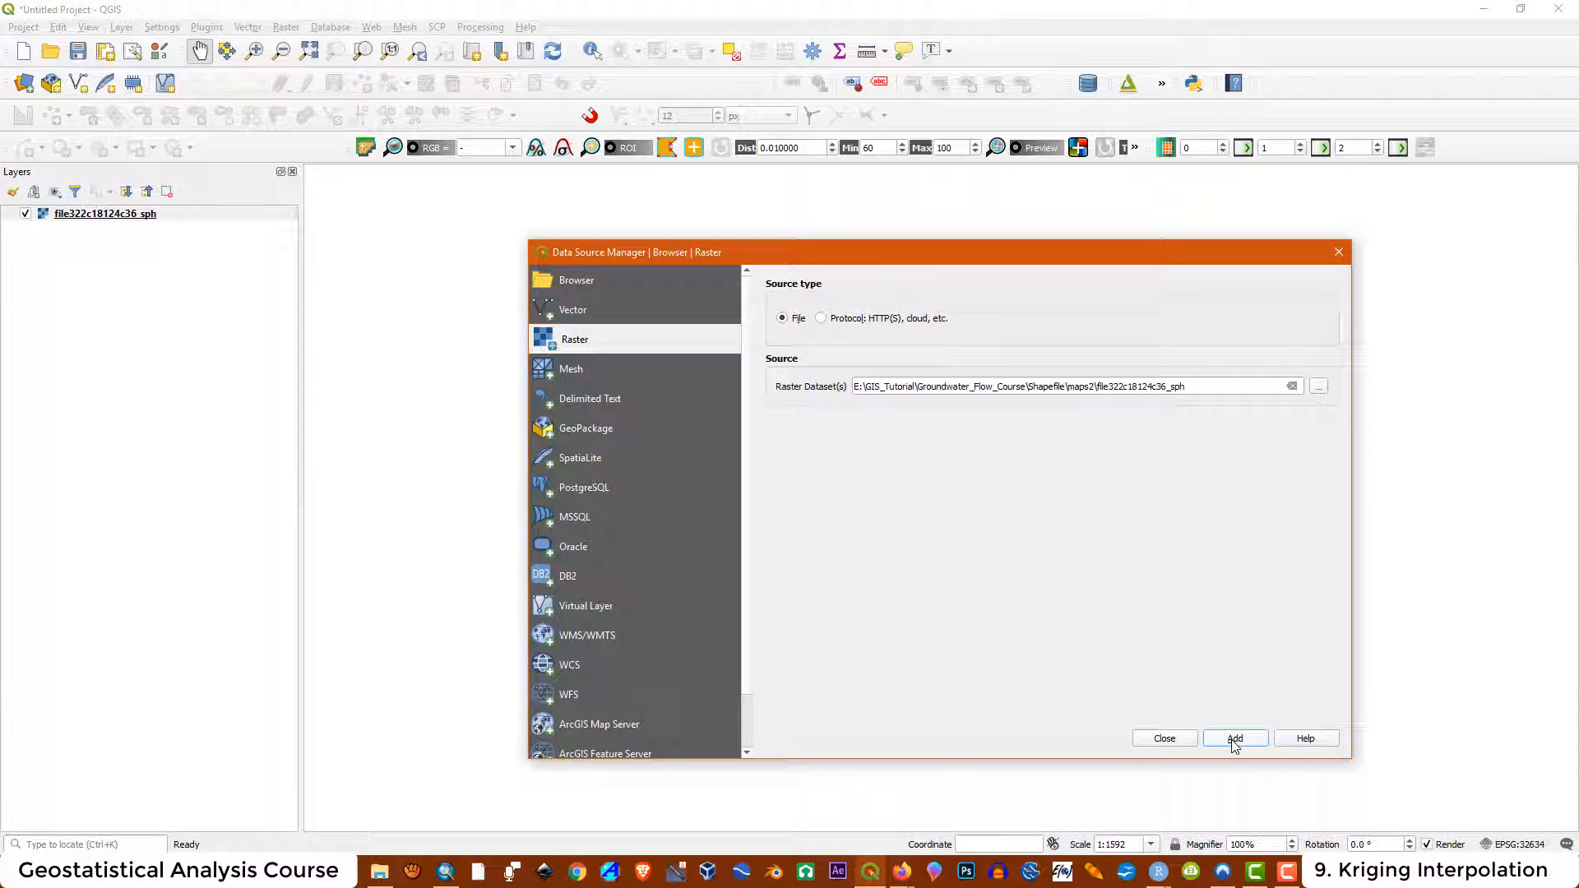
pyautogui.click(1338, 254)
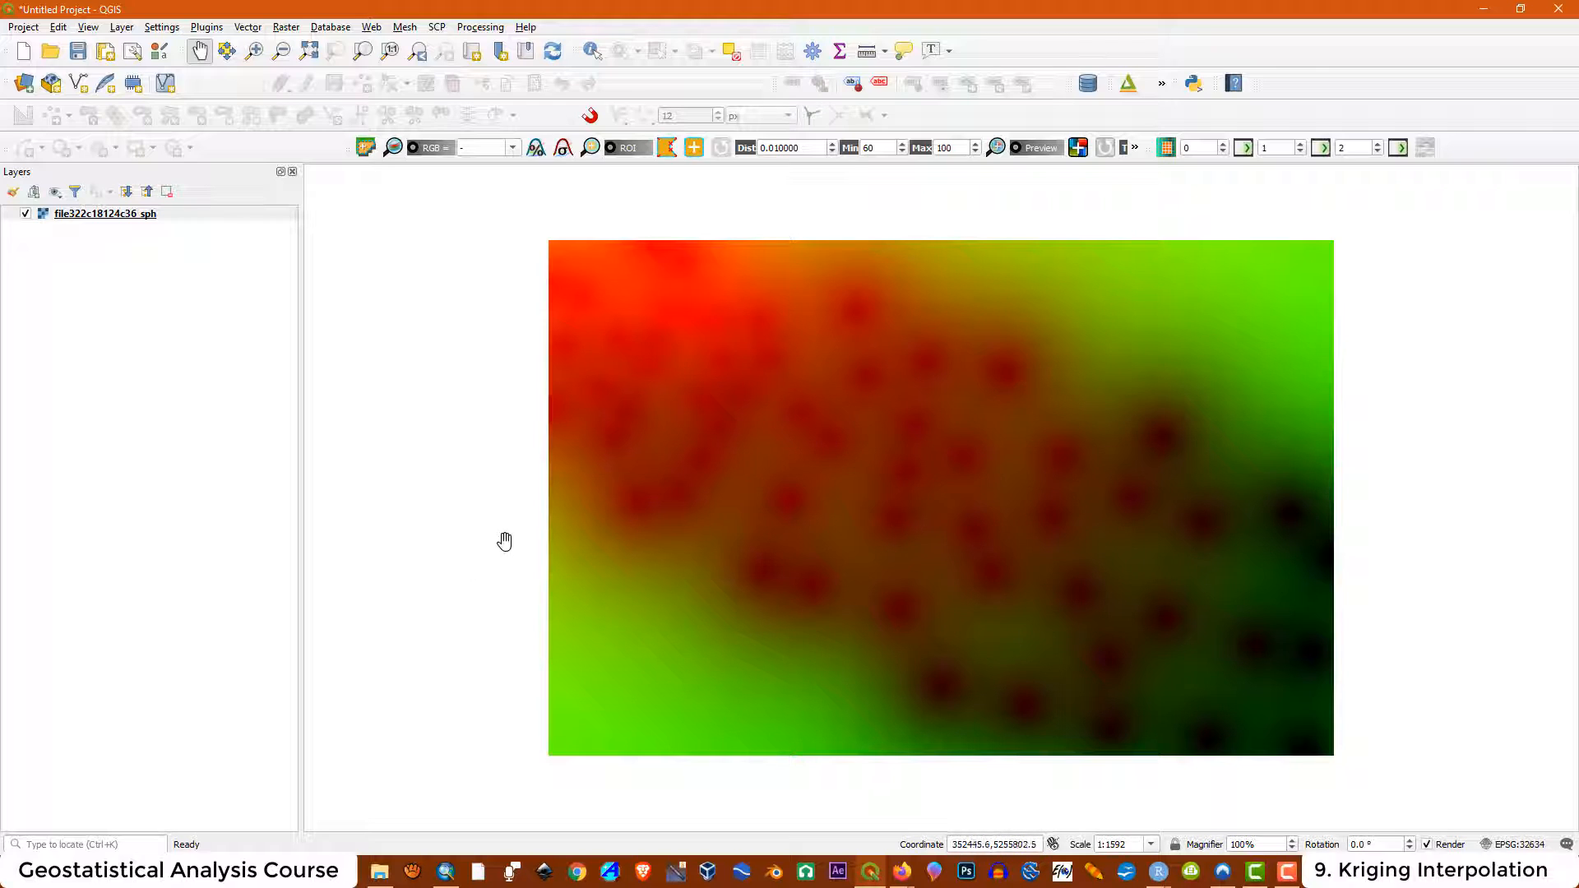
# Open the layer's Symbology properties, set the green band to Band 1 (Gray) and apply
pyautogui.rightClick(105, 217)
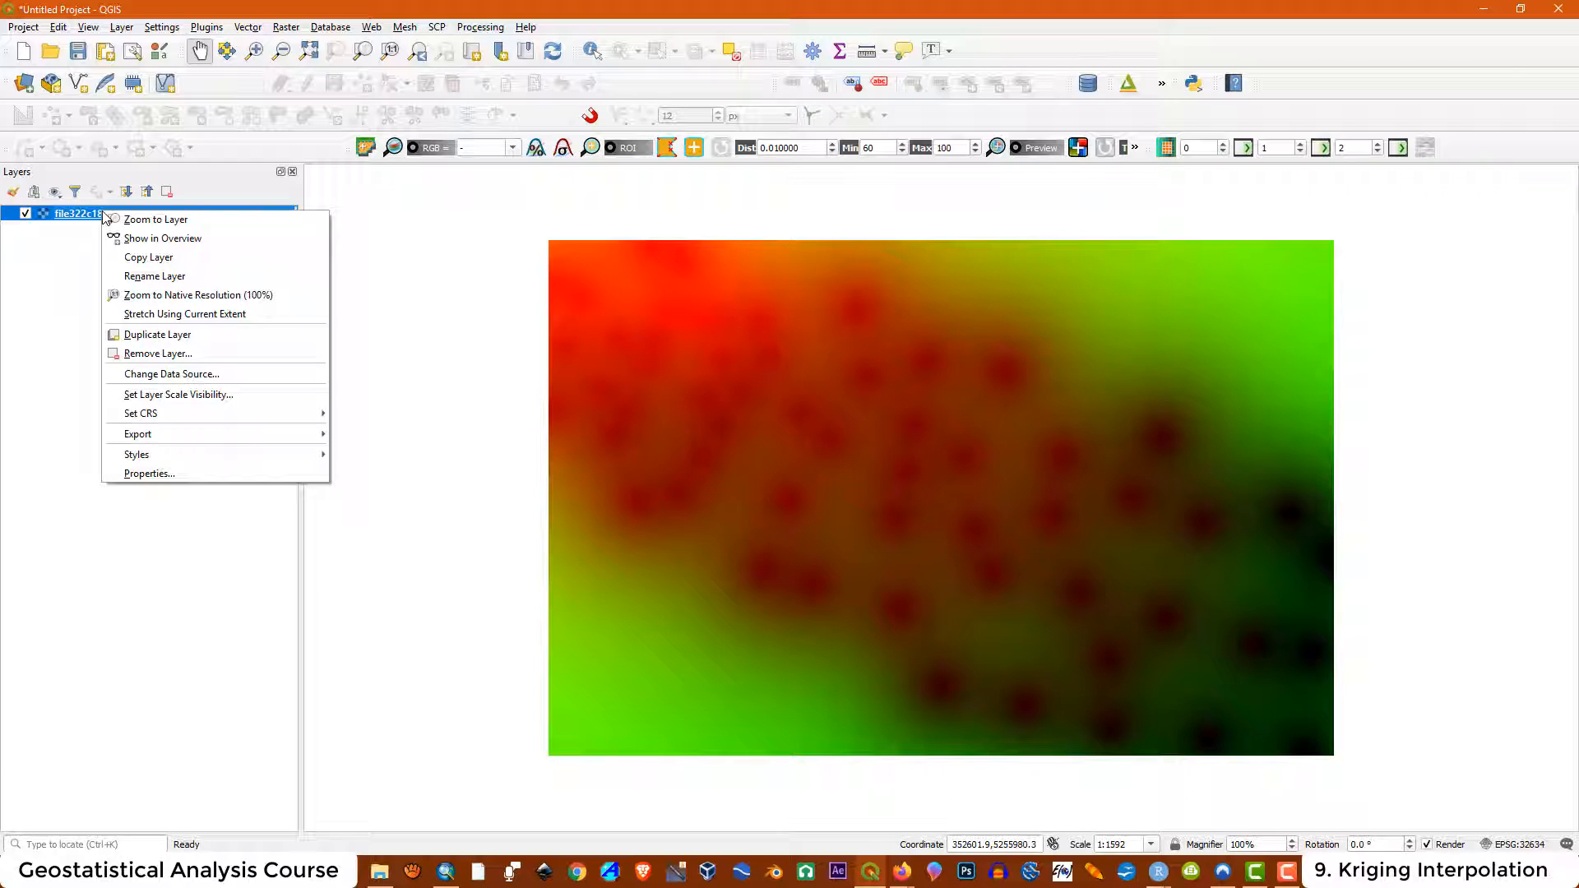
pyautogui.click(172, 473)
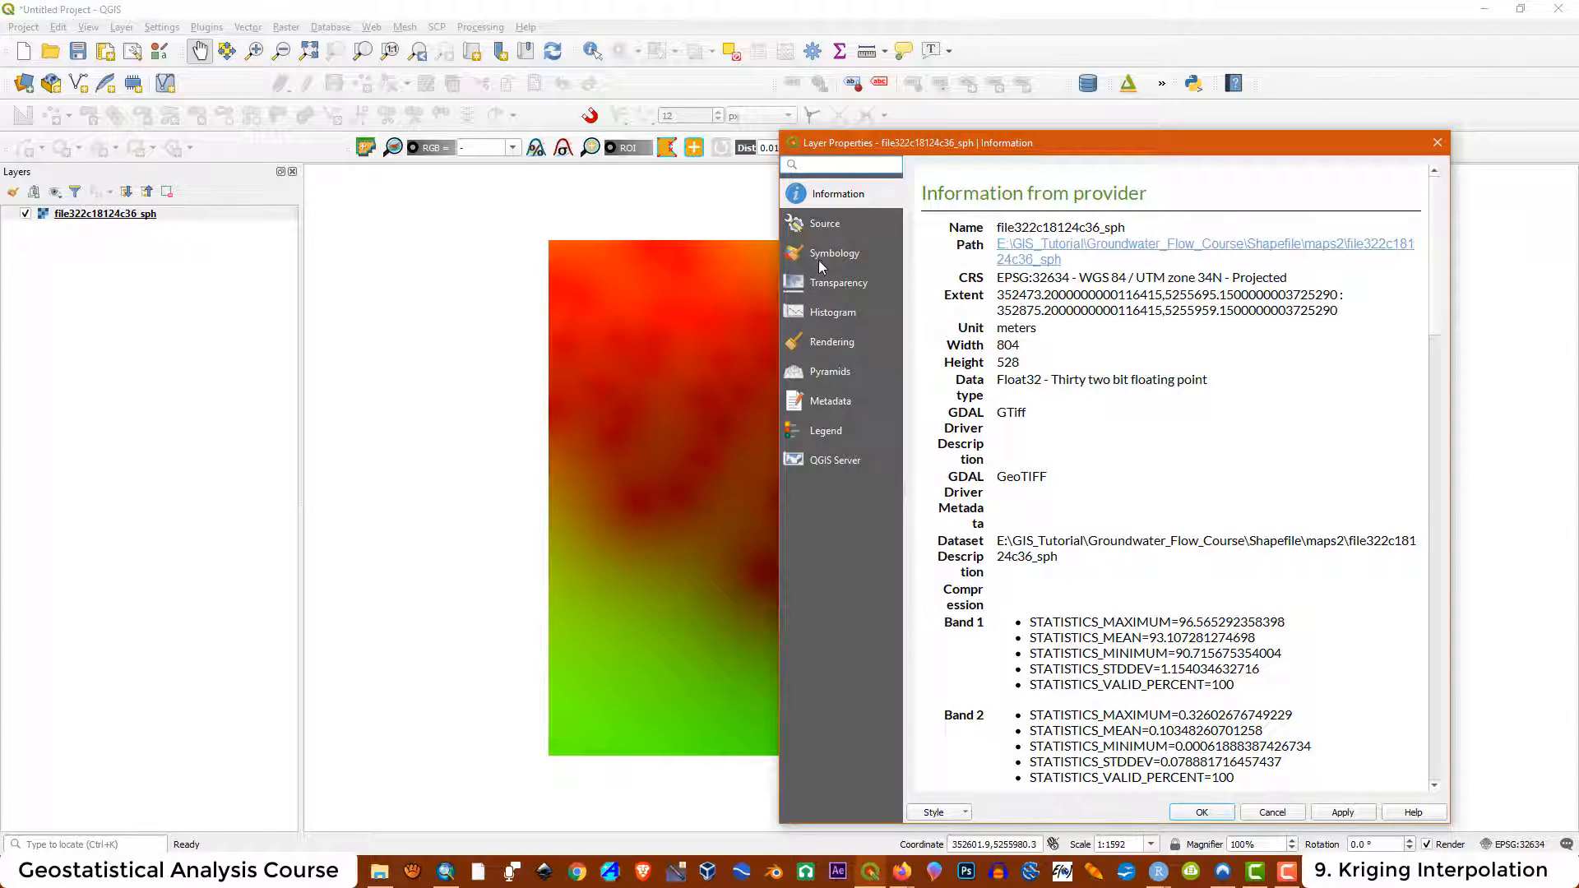
pyautogui.click(828, 256)
pyautogui.moveTo(1107, 144); pyautogui.dragTo(522, 131)
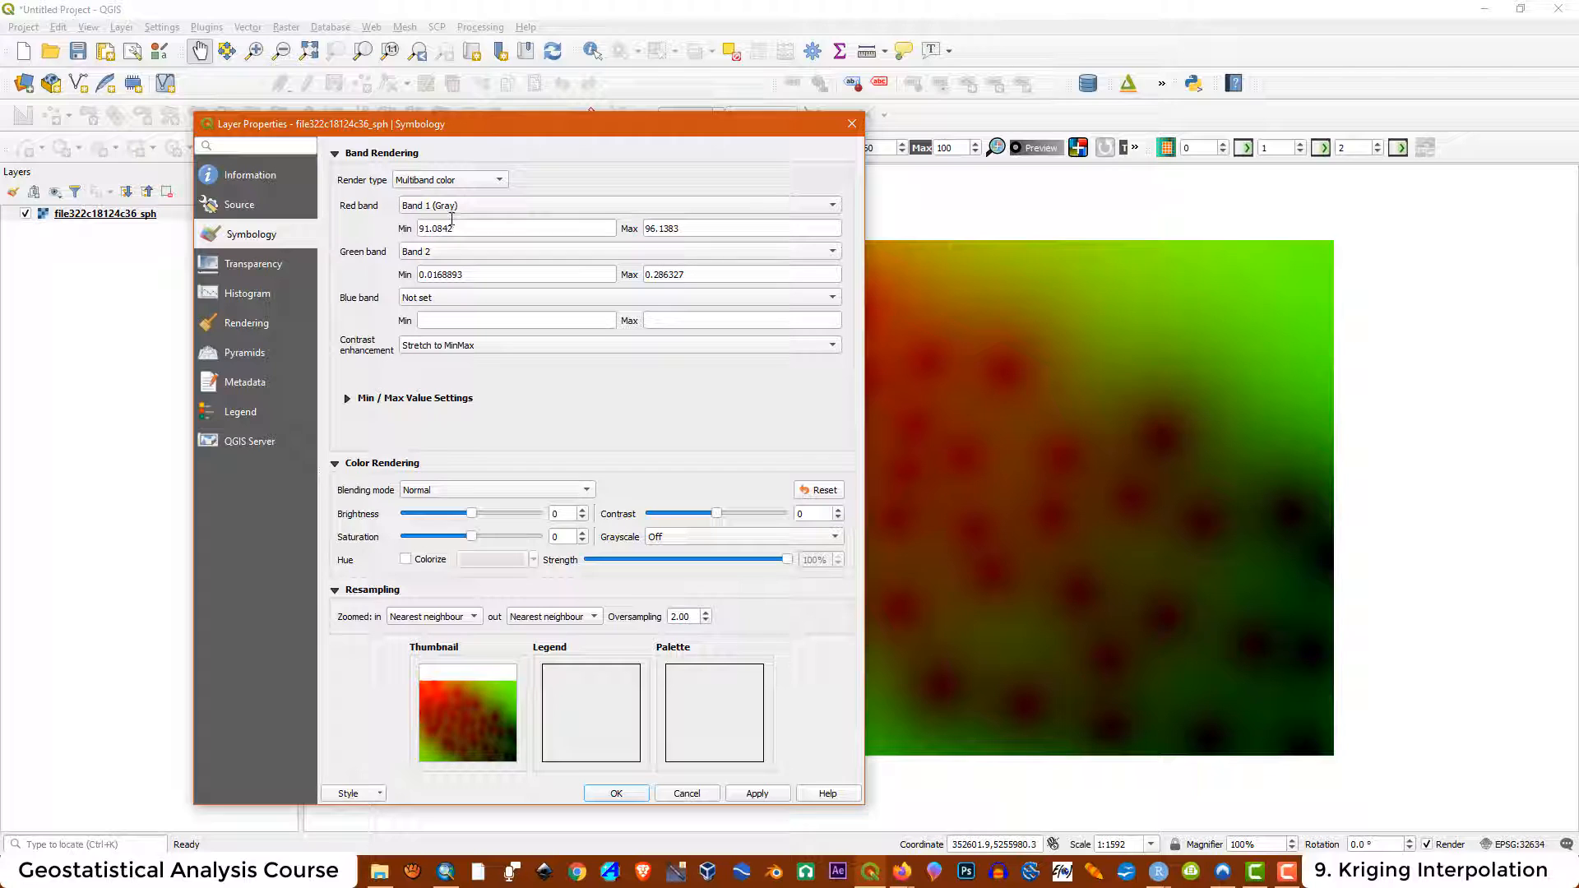
pyautogui.click(440, 255)
pyautogui.click(440, 253)
pyautogui.click(441, 253)
pyautogui.click(441, 235)
pyautogui.click(757, 794)
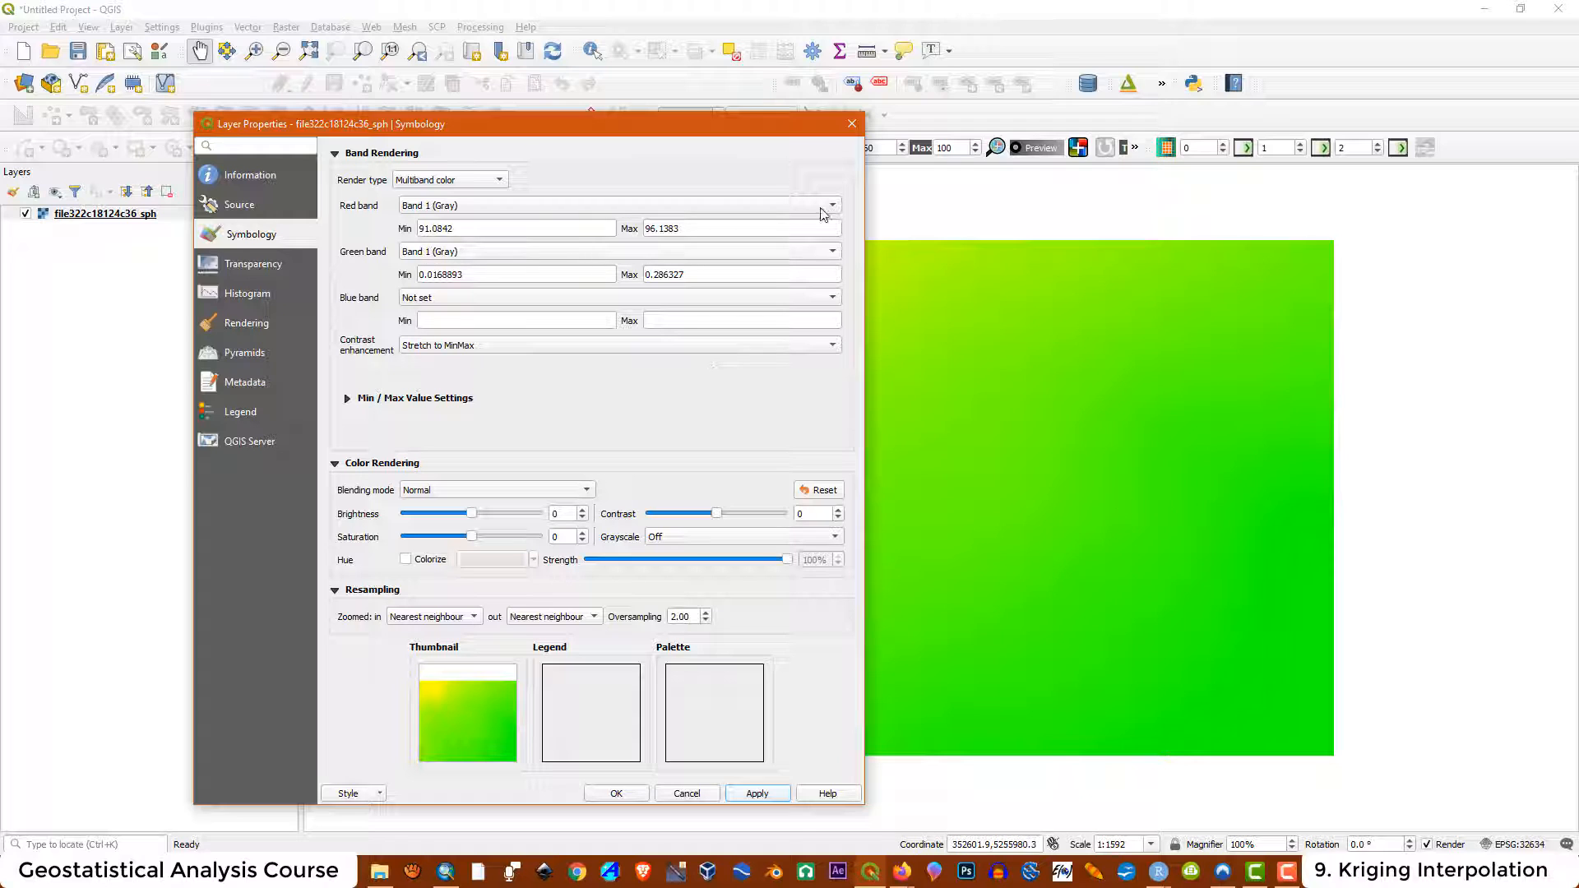
# Set both the red band and the green band to Band 2 and apply the symbology
pyautogui.moveTo(691, 130); pyautogui.dragTo(1190, 150)
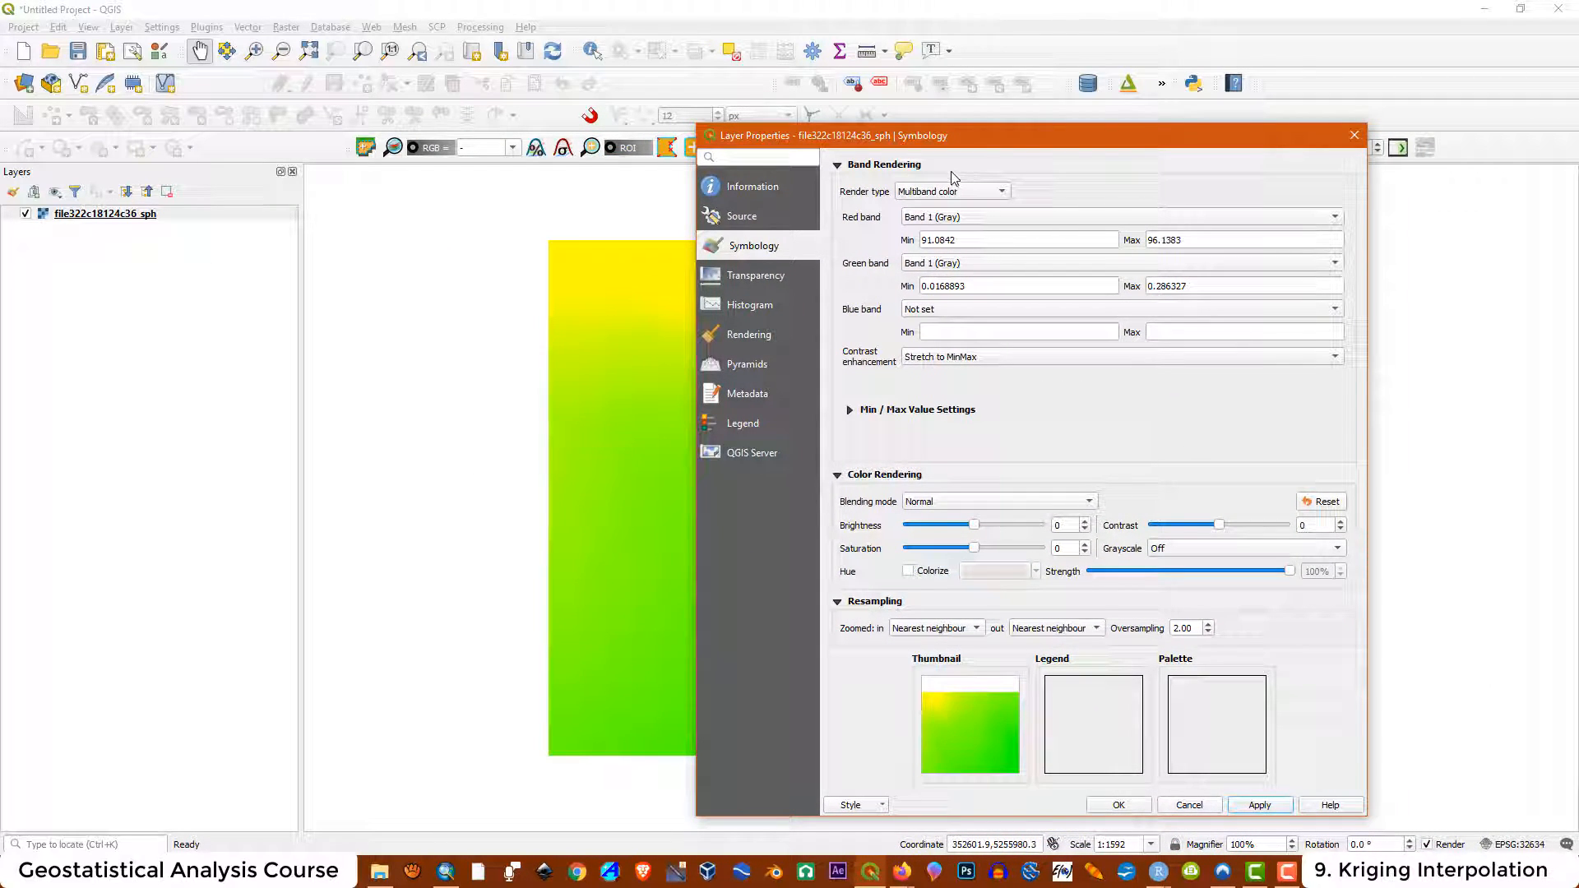
pyautogui.click(956, 218)
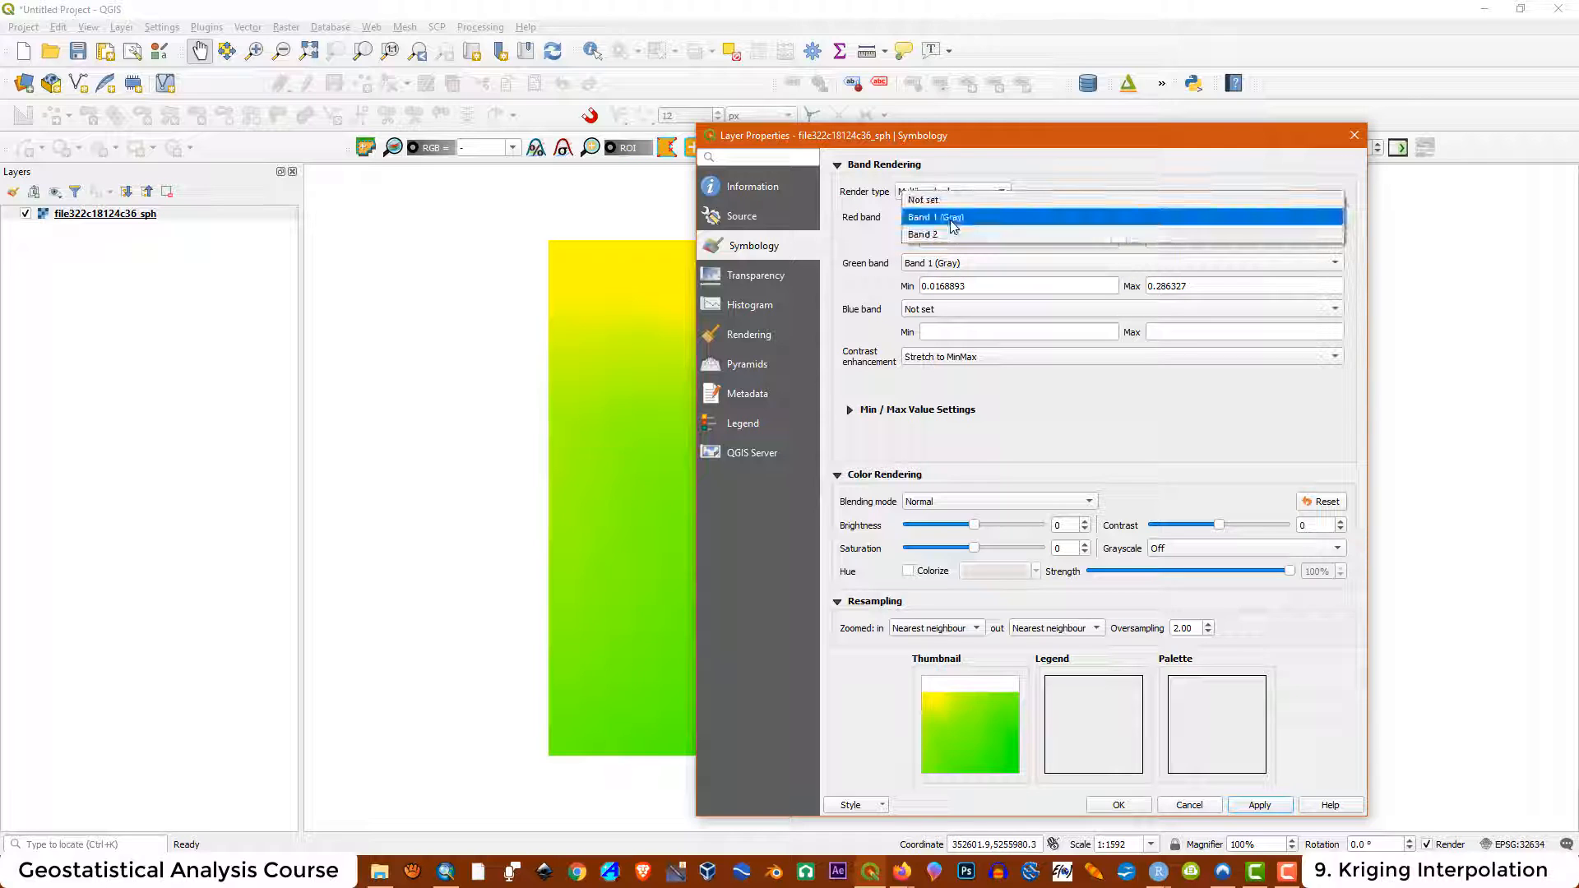
pyautogui.click(942, 236)
pyautogui.click(946, 263)
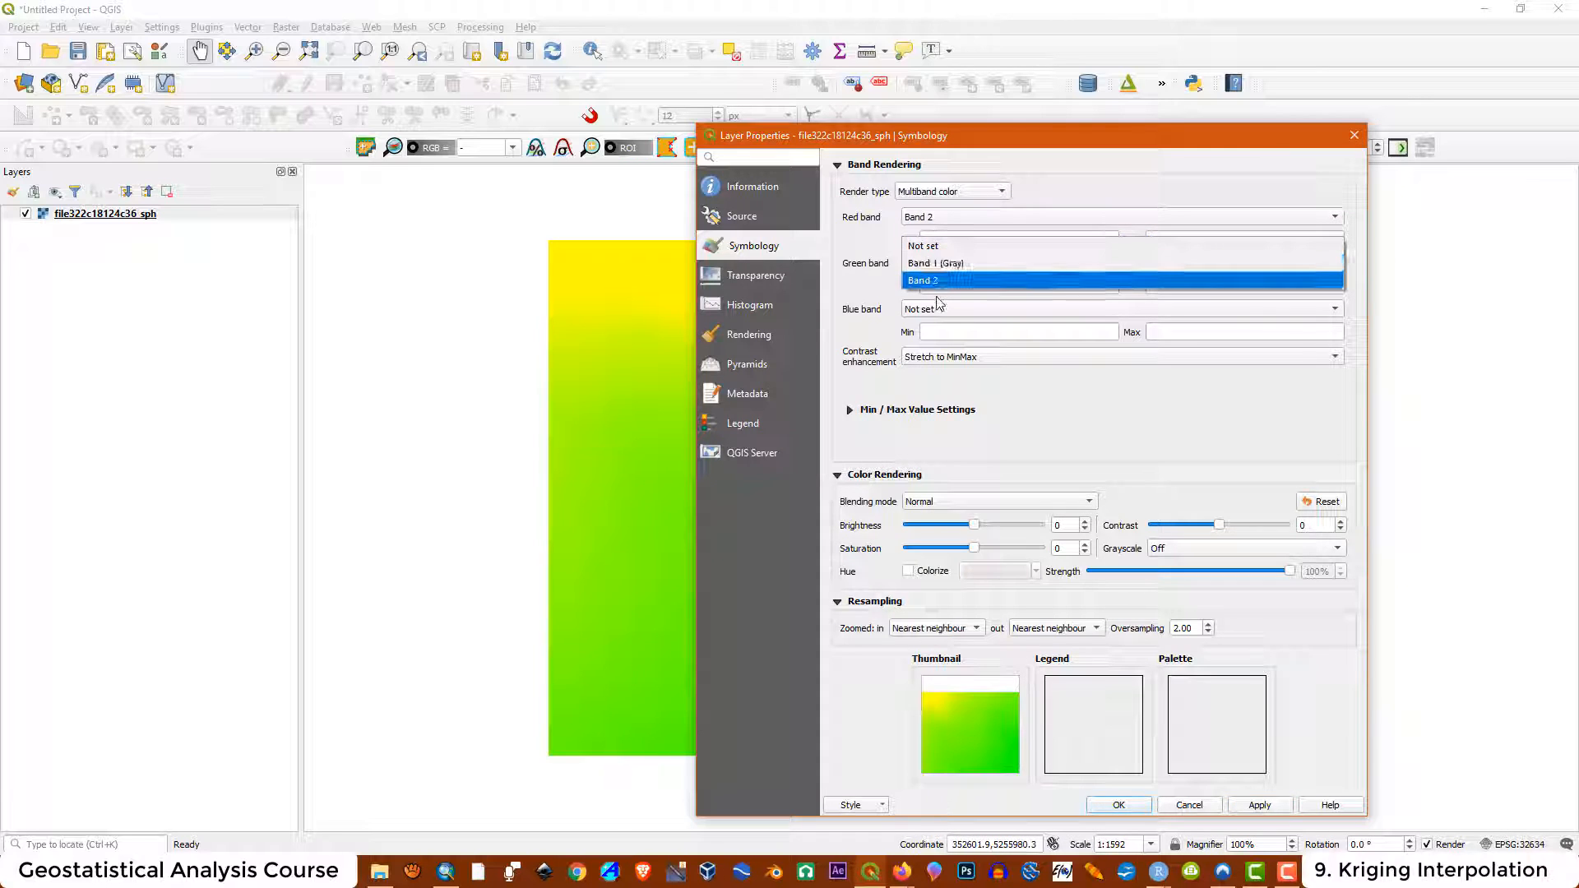
pyautogui.click(927, 282)
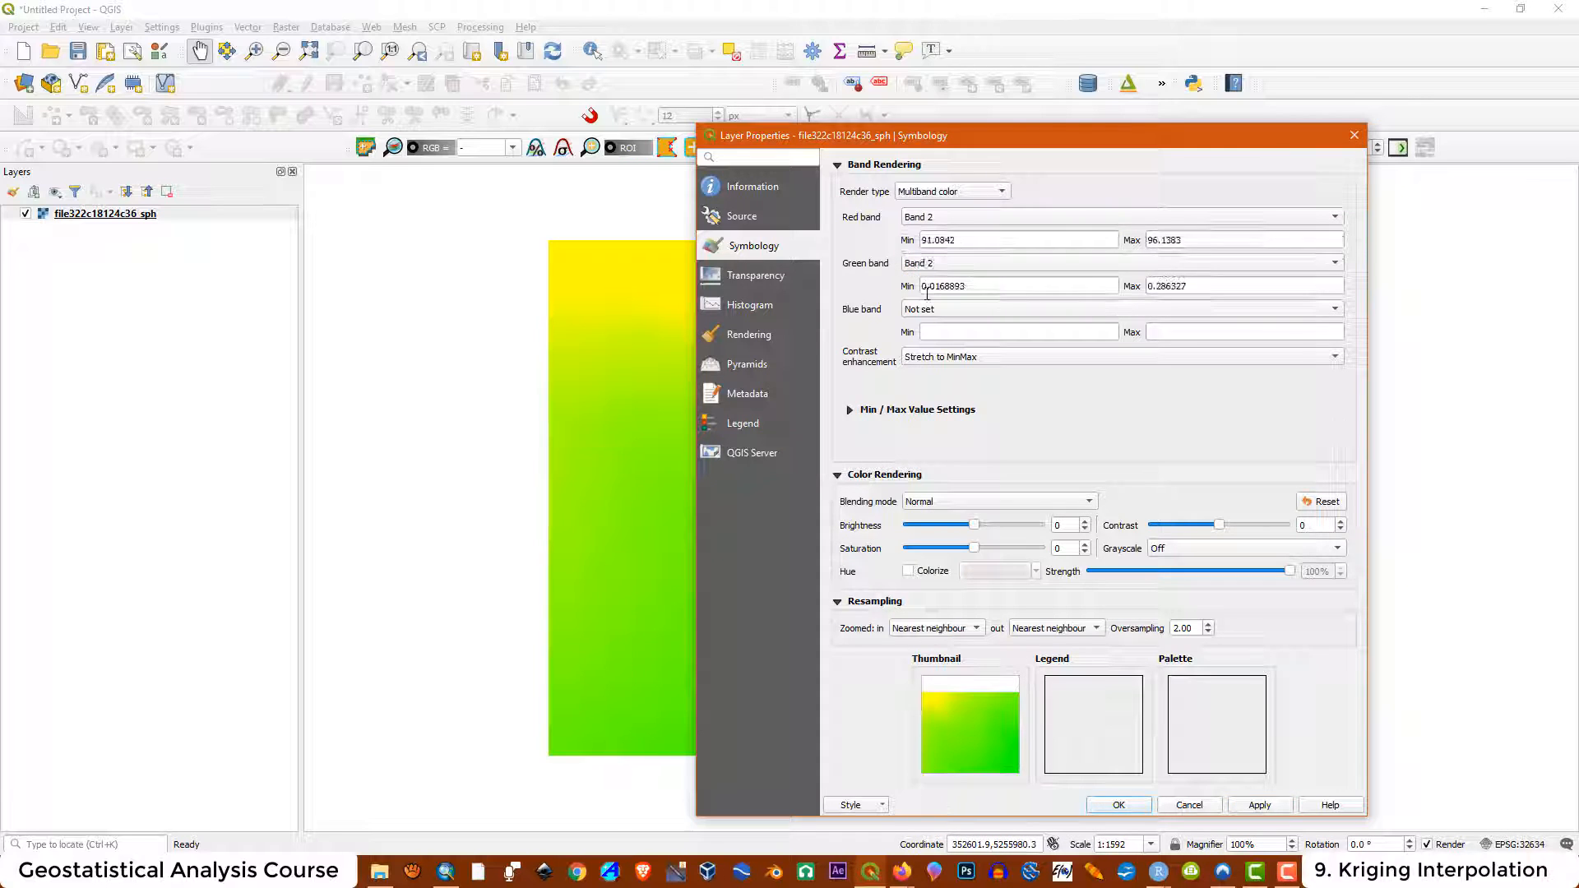
pyautogui.click(1258, 805)
# Close the layer properties and exit QGIS, discarding the project
pyautogui.moveTo(1084, 136); pyautogui.dragTo(910, 141)
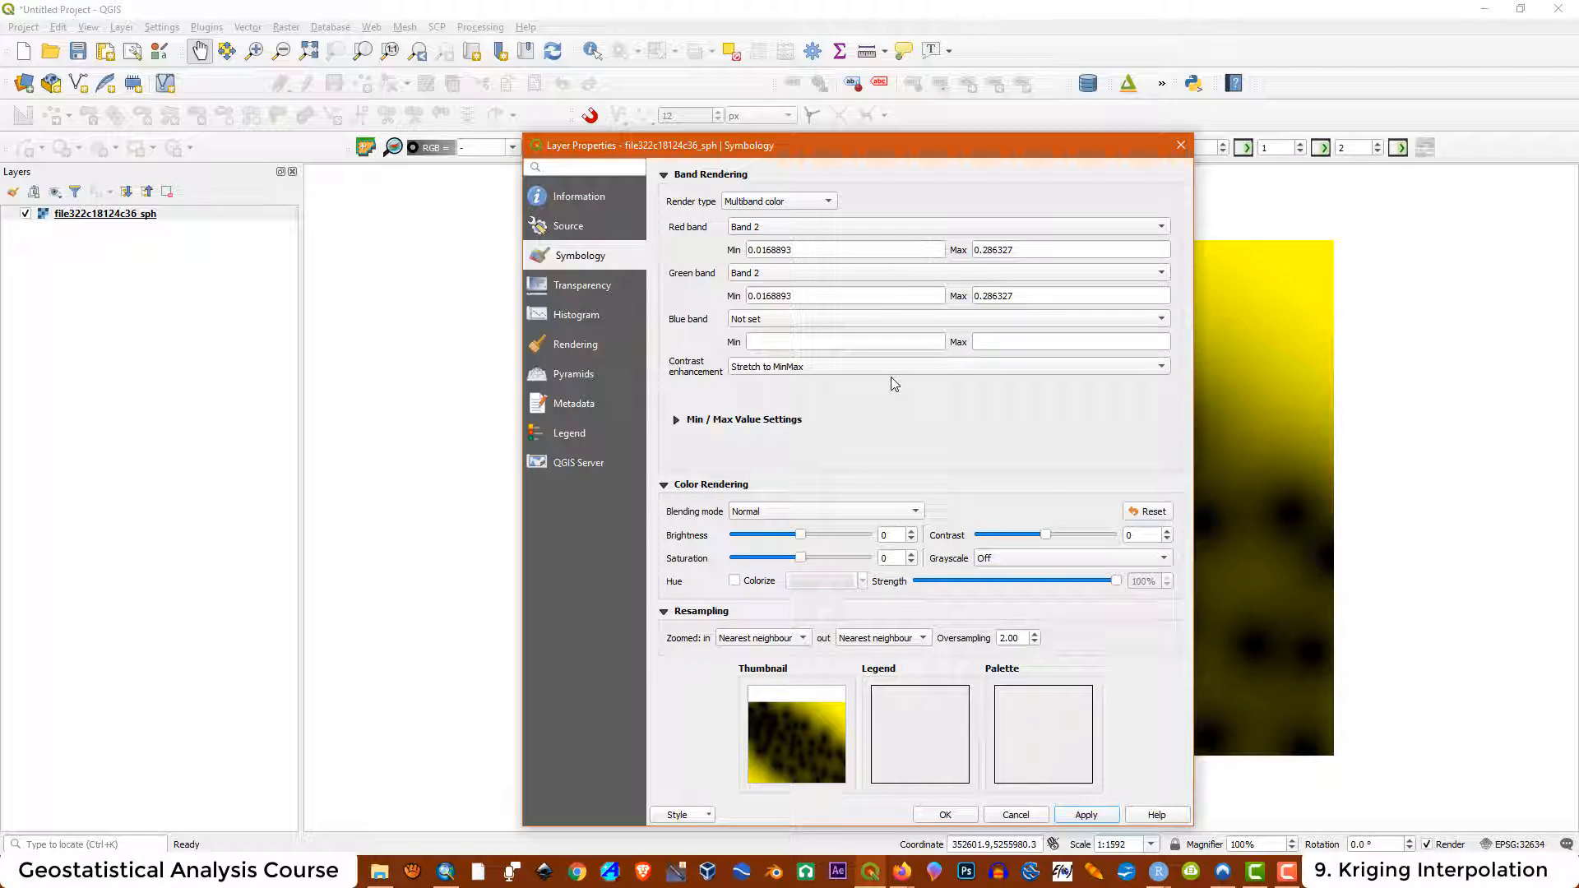
pyautogui.click(945, 814)
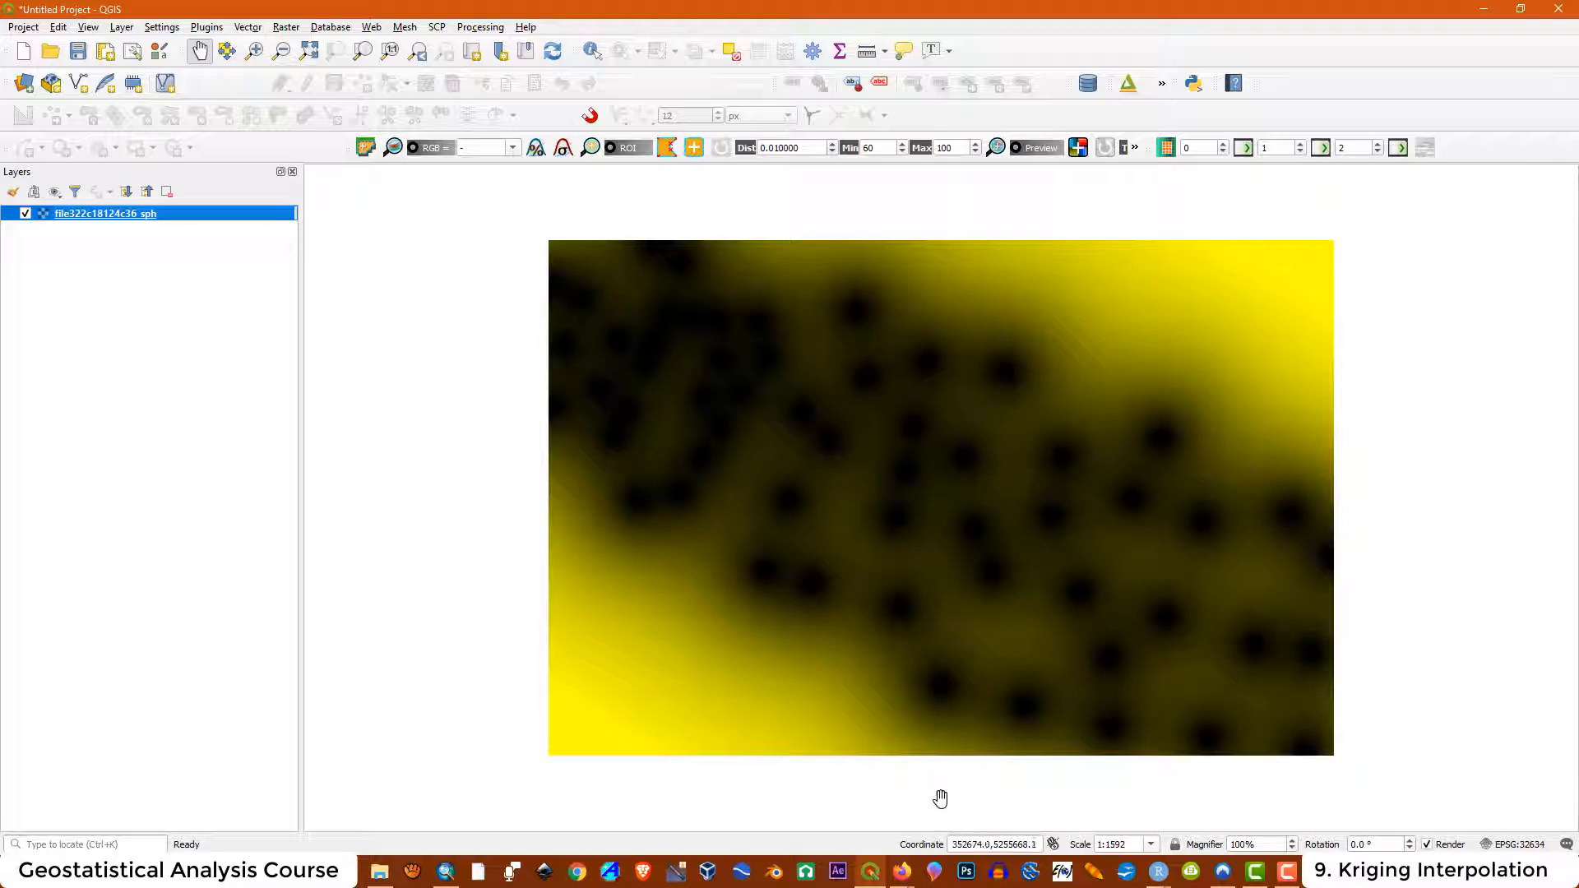
pyautogui.click(1557, 10)
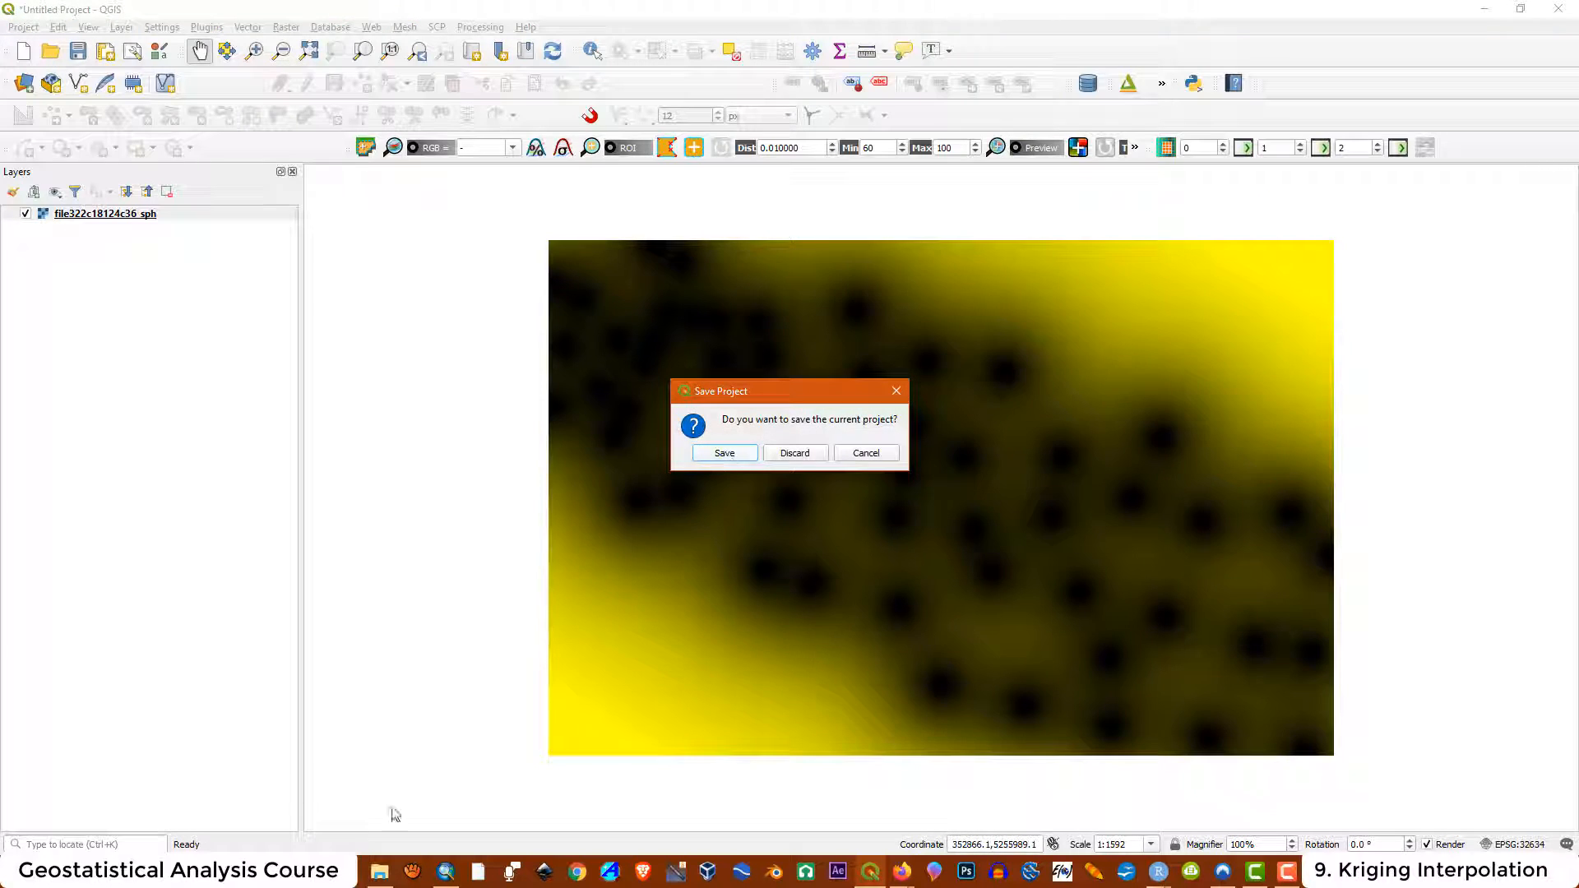
pyautogui.click(789, 455)
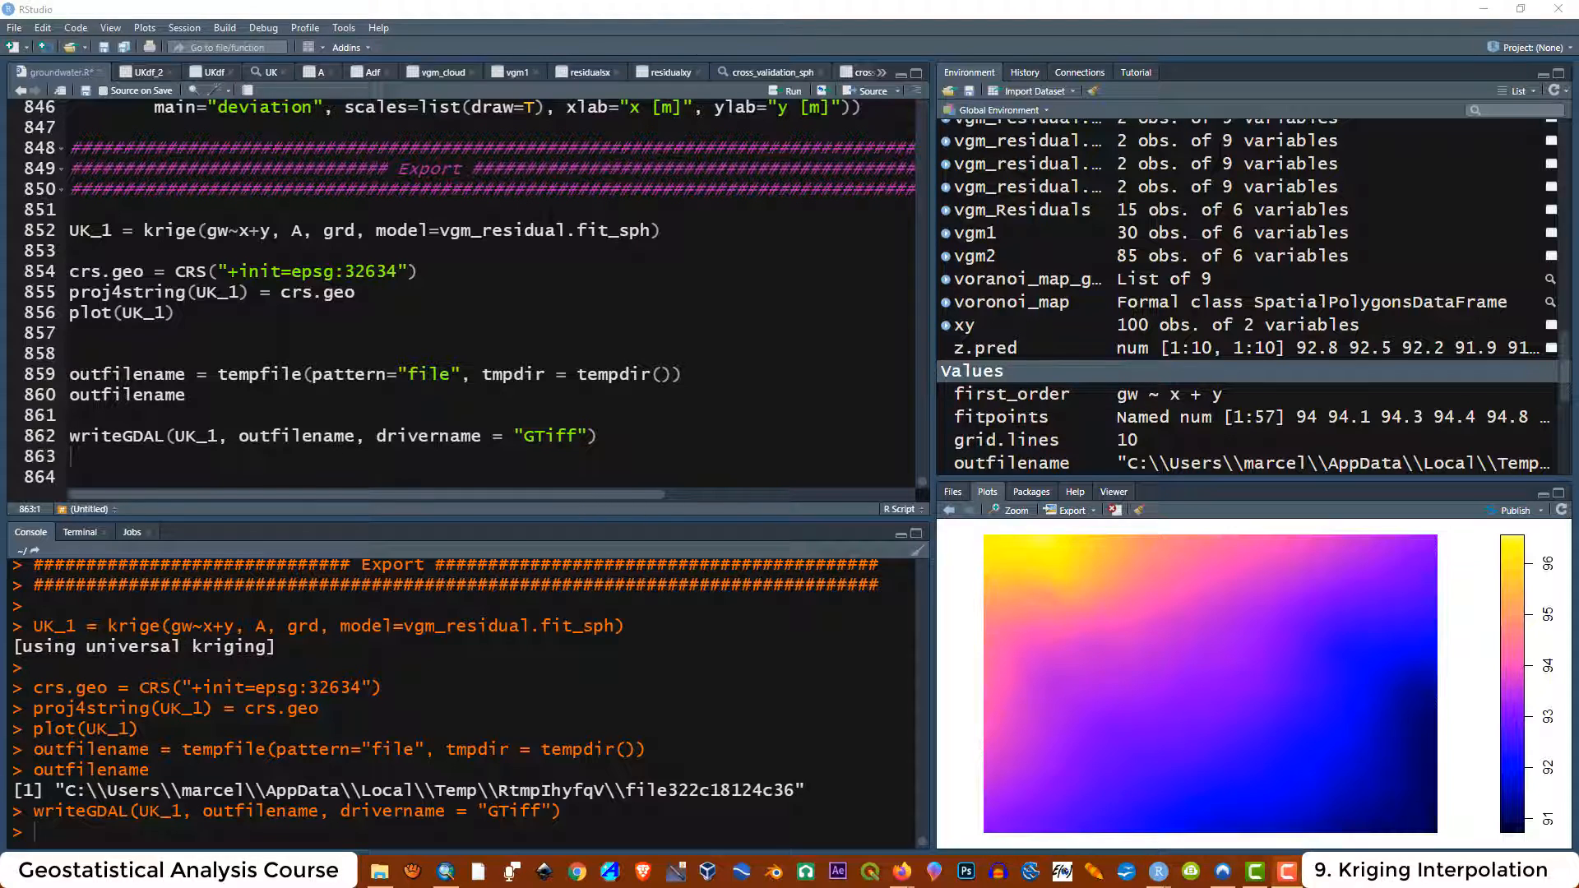
# Change the kriging model to vgm_residual.fit_exp and rerun the krige and CRS lines
pyautogui.moveTo(650, 233); pyautogui.dragTo(623, 234)
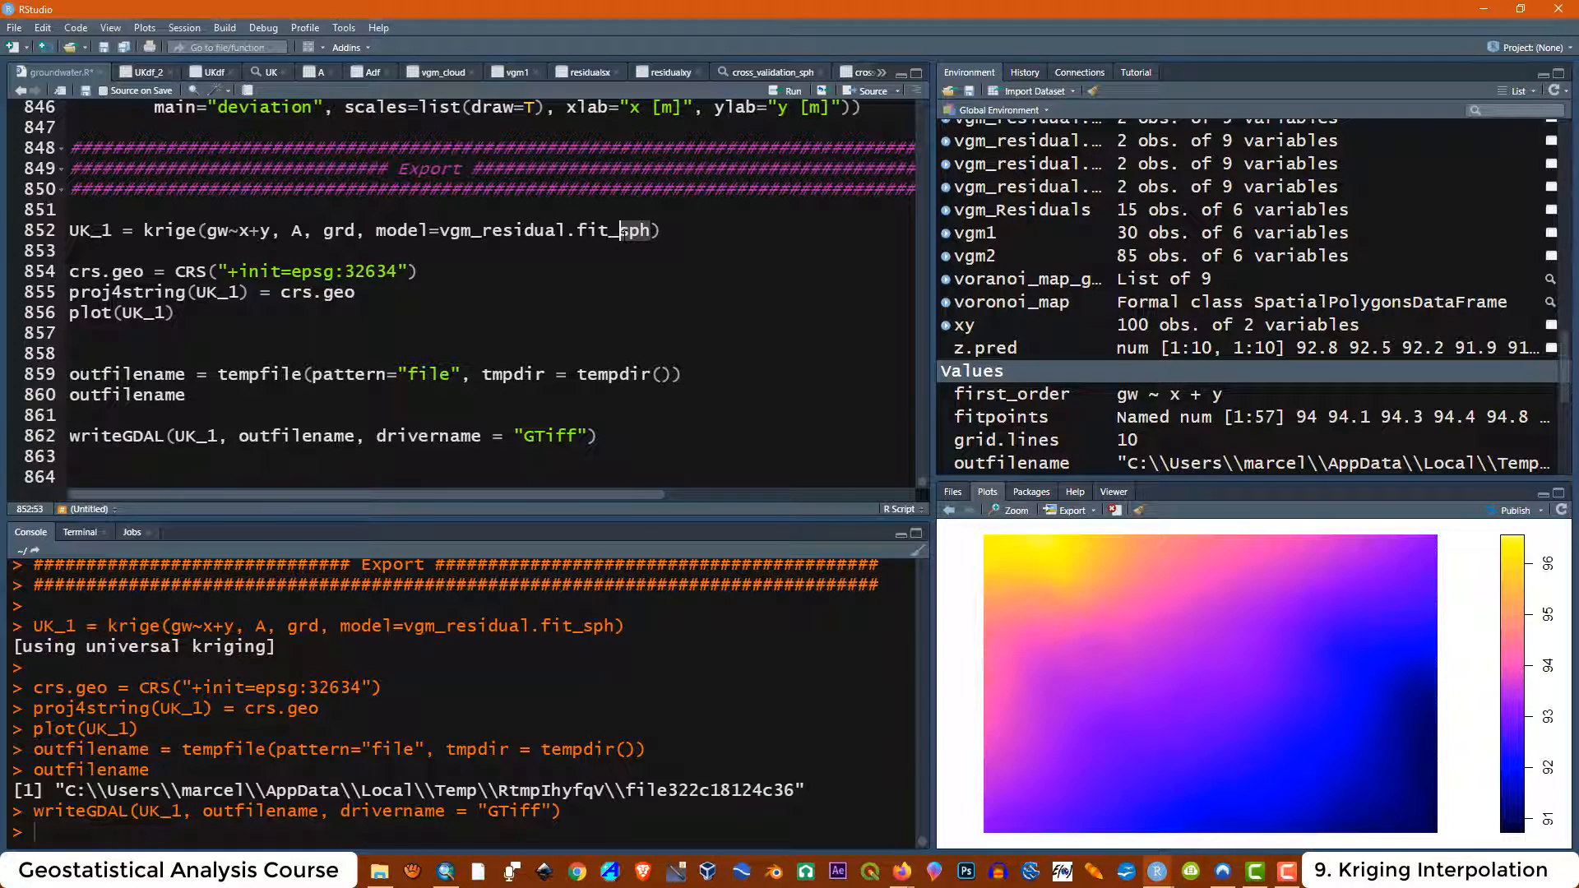
pyautogui.write('exp')
pyautogui.moveTo(357, 293); pyautogui.dragTo(69, 230)
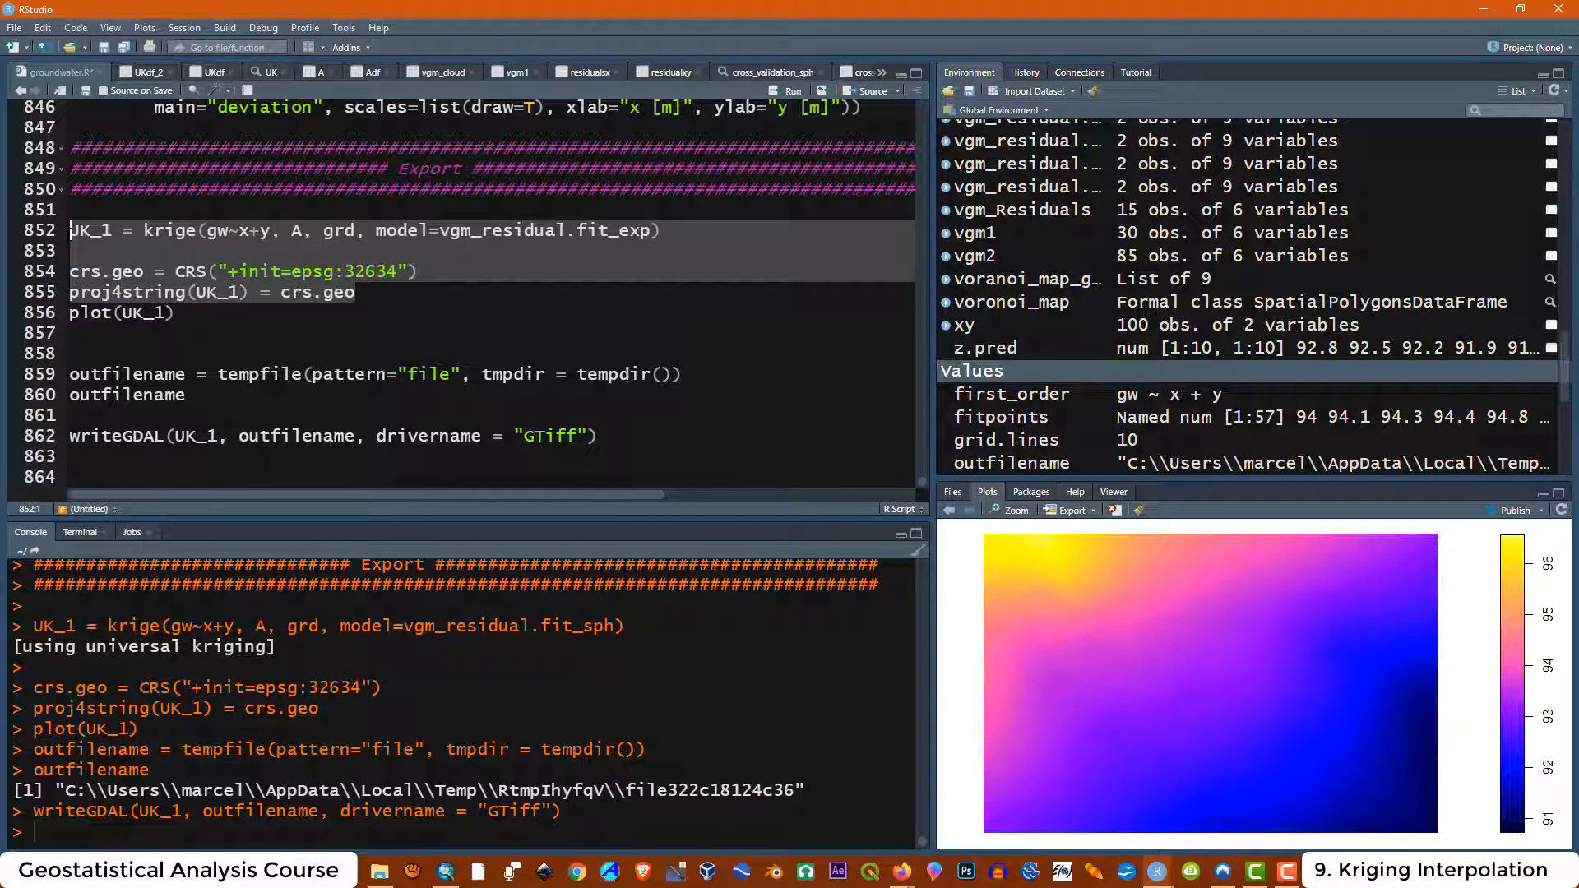
pyautogui.click(774, 97)
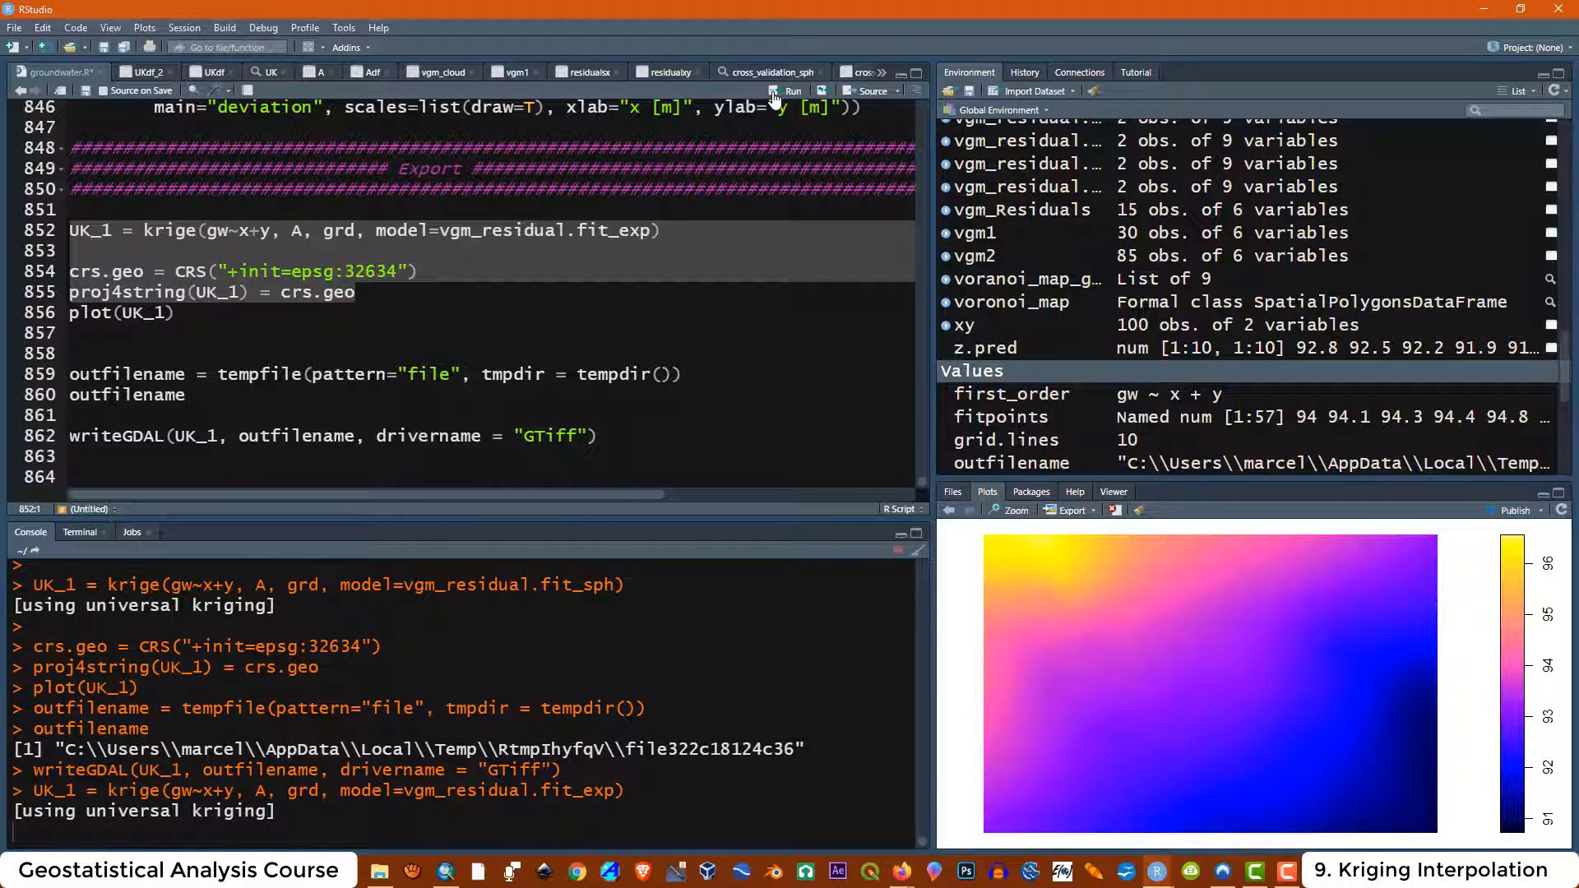
# Run the tempfile line to create a new temporary output file name and print outfilename
pyautogui.click(176, 330)
pyautogui.click(177, 313)
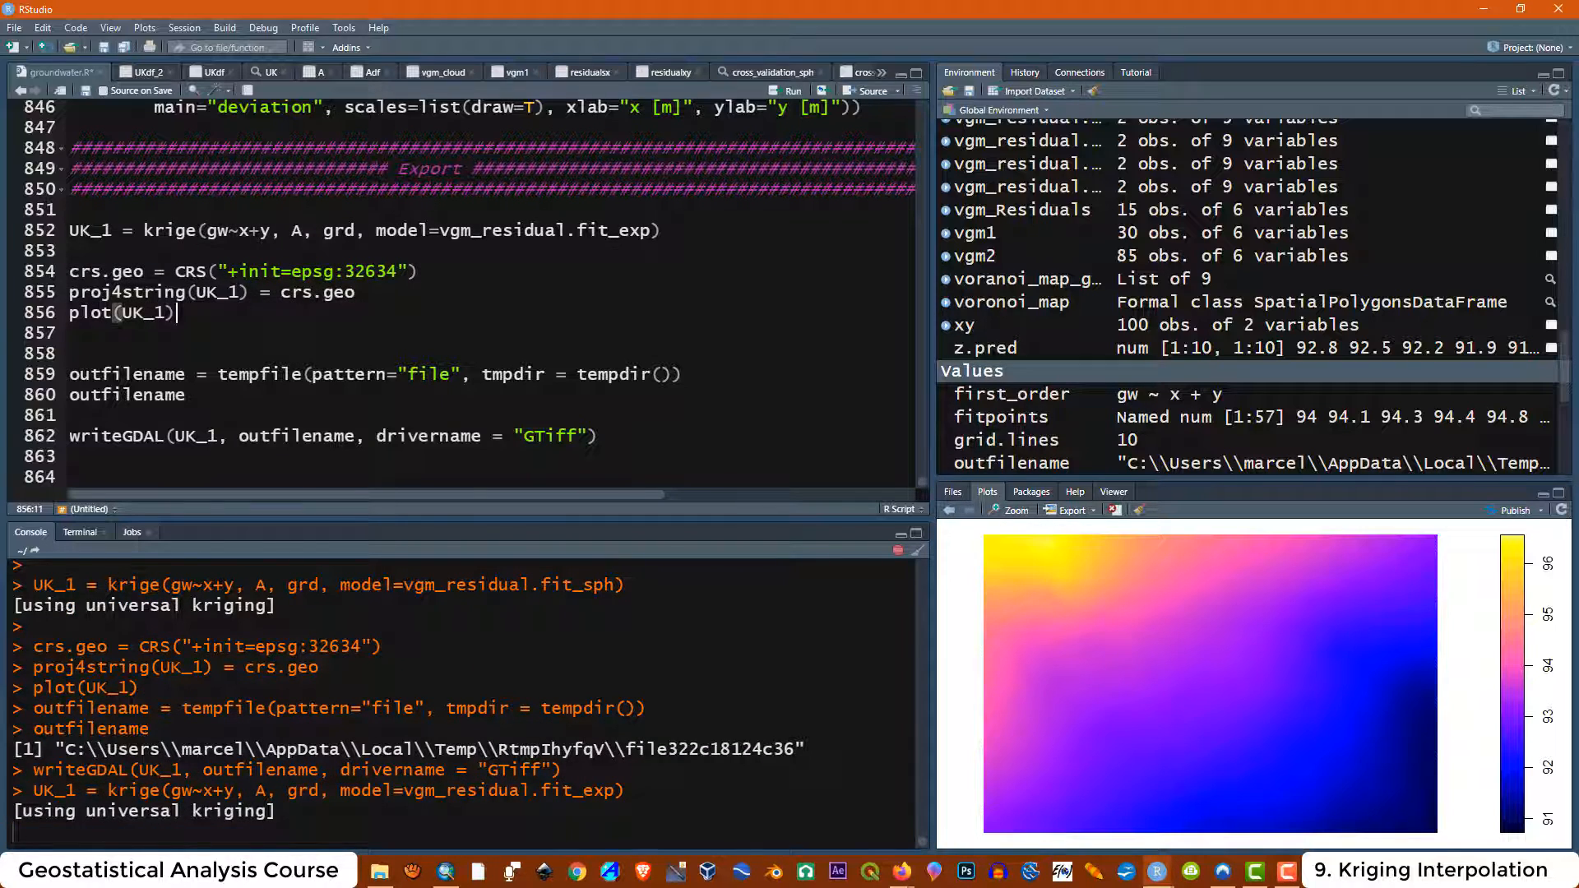
pyautogui.moveTo(683, 374); pyautogui.dragTo(69, 374)
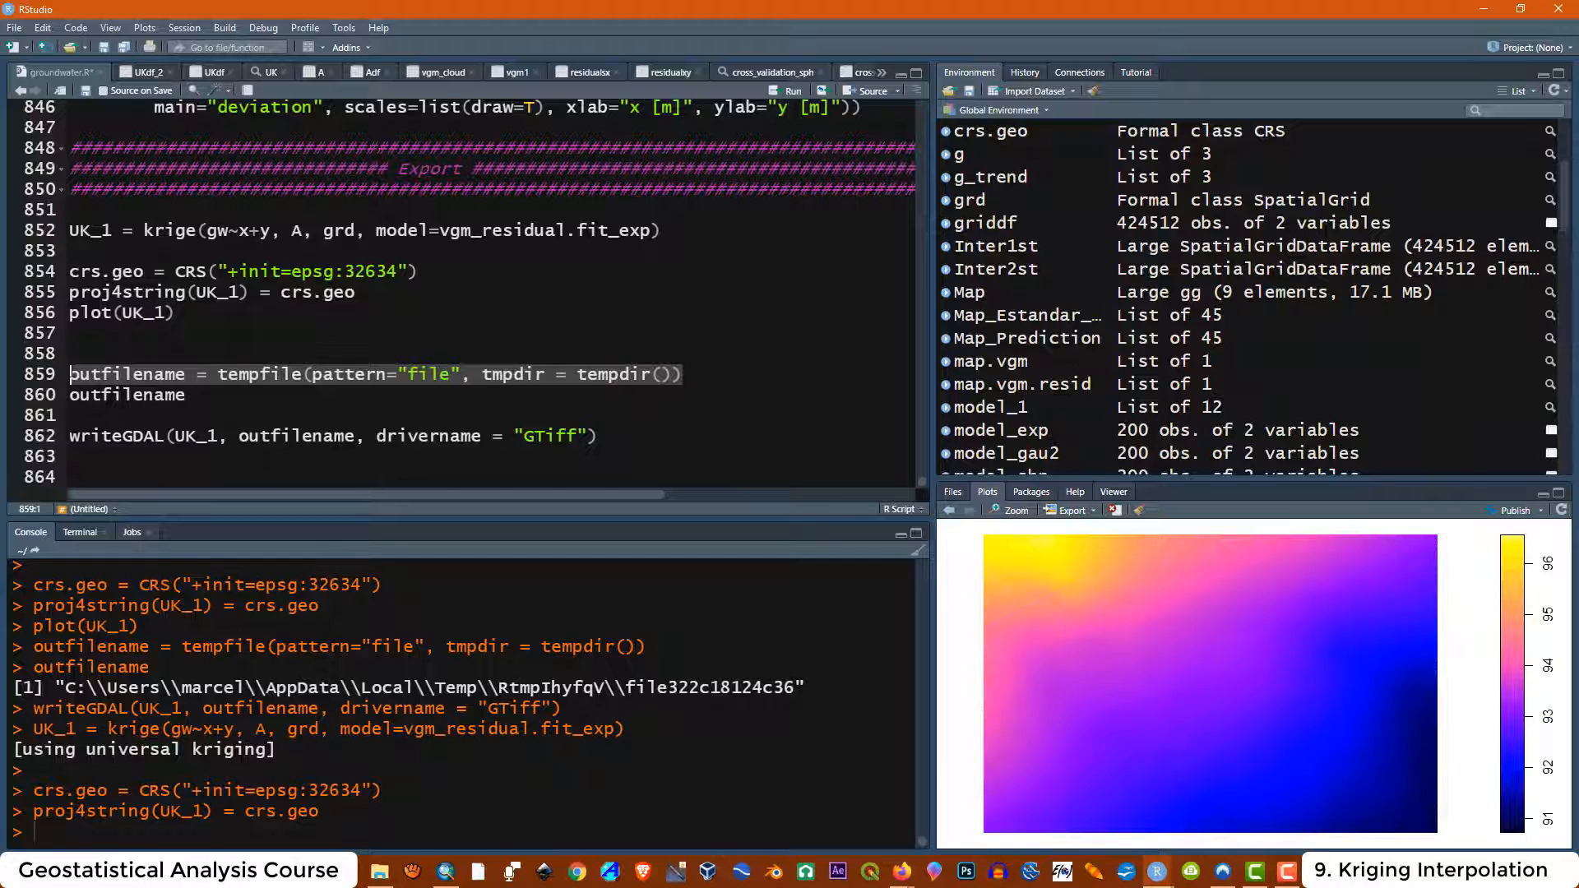
pyautogui.click(777, 96)
pyautogui.press('Down')
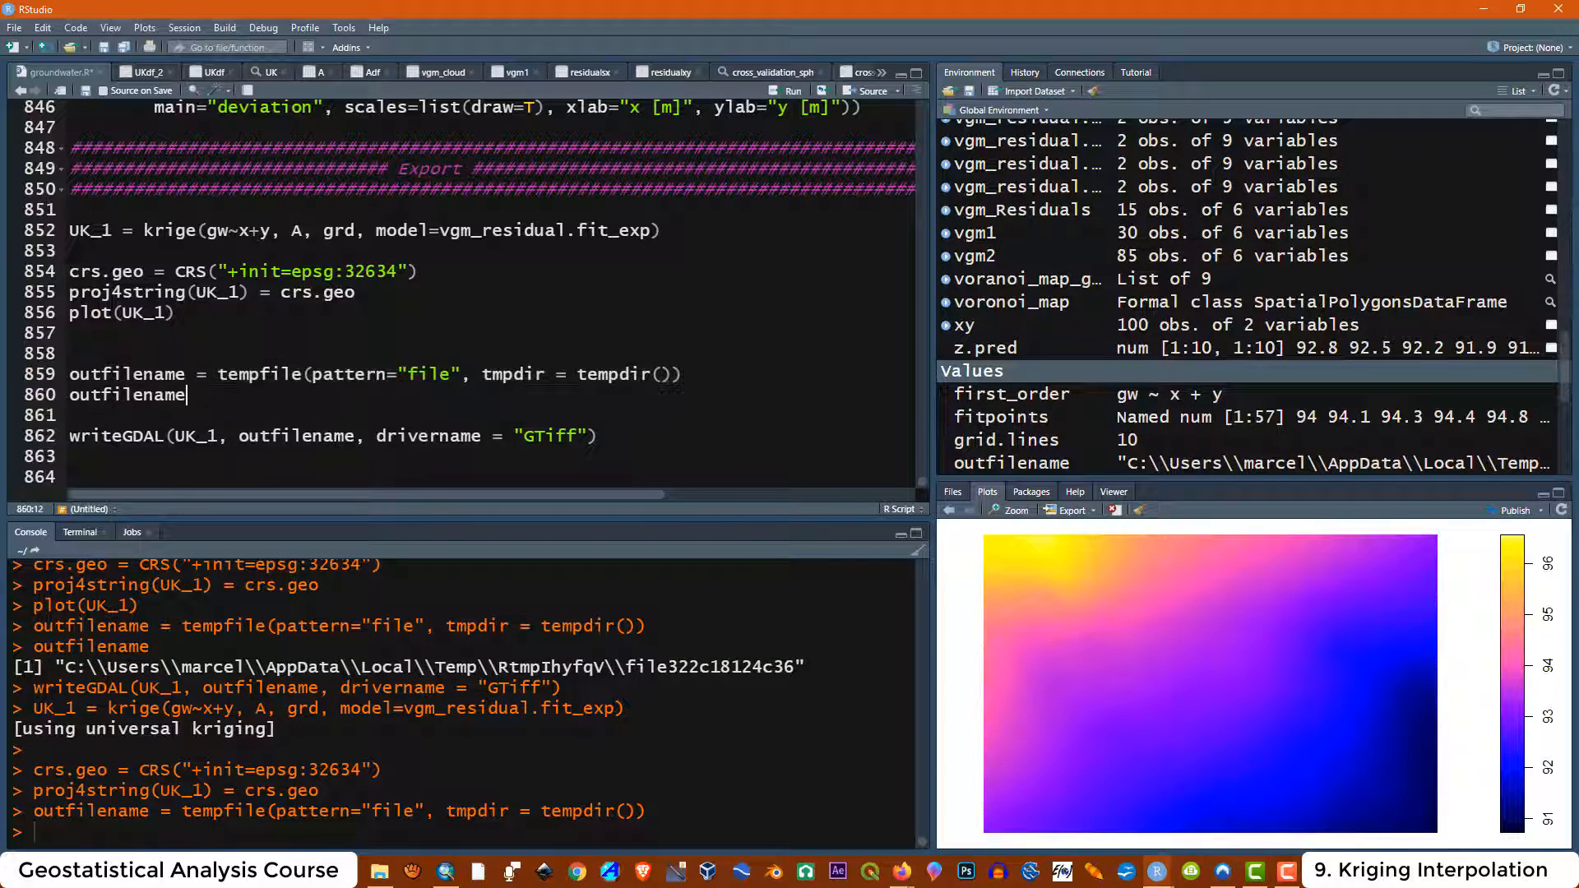
pyautogui.click(776, 96)
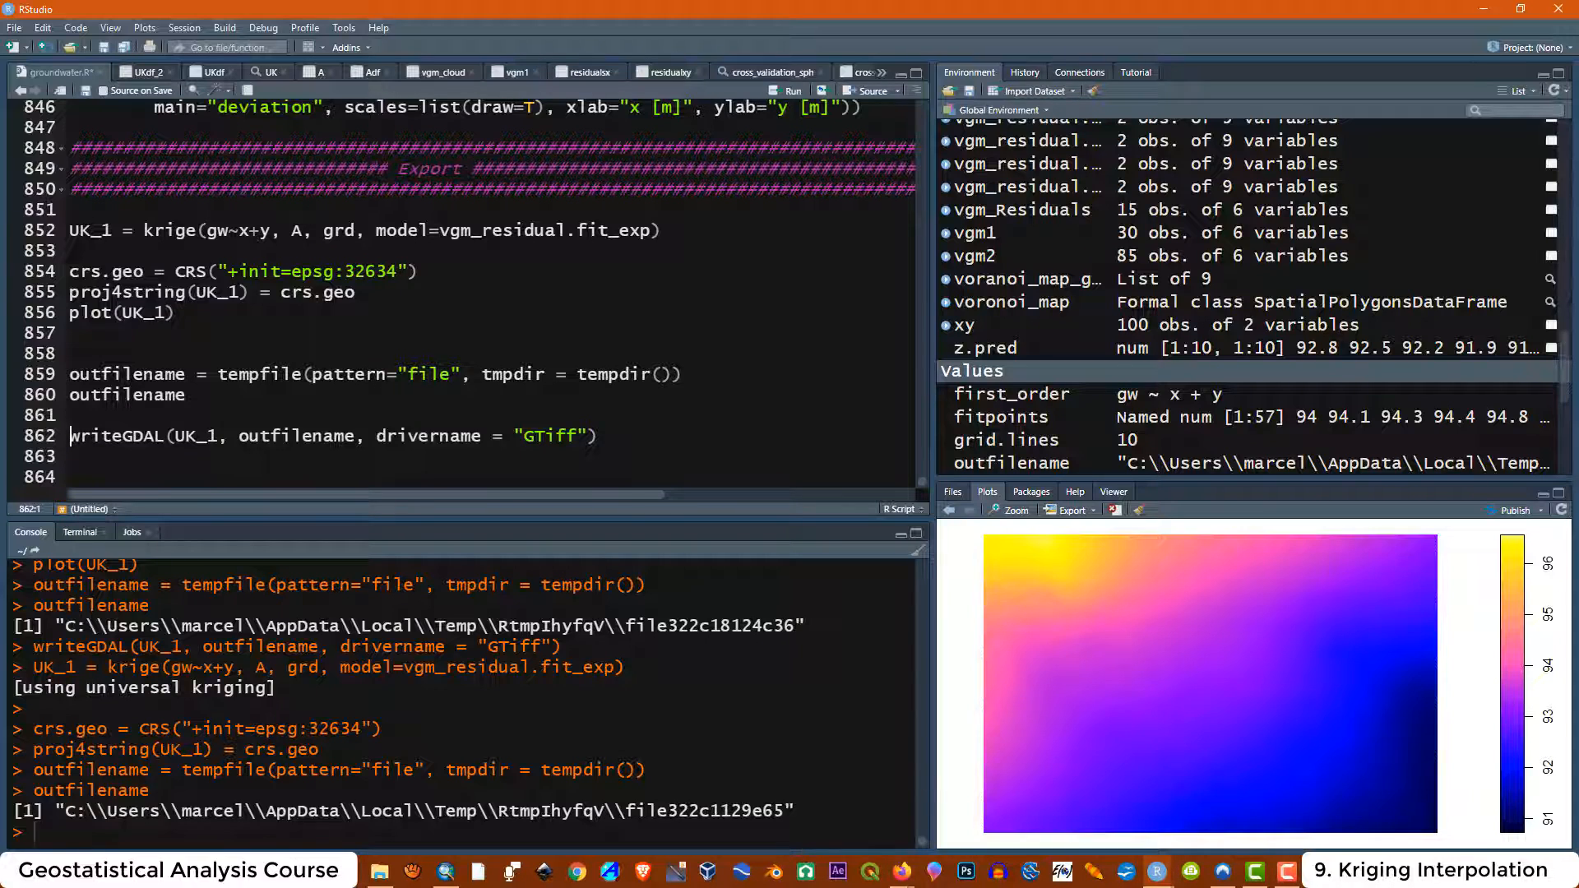
# Run the writeGDAL line to export the exponential-model kriging result as a GeoTIFF
pyautogui.moveTo(756, 811); pyautogui.dragTo(785, 811)
pyautogui.click(613, 437)
pyautogui.click(774, 95)
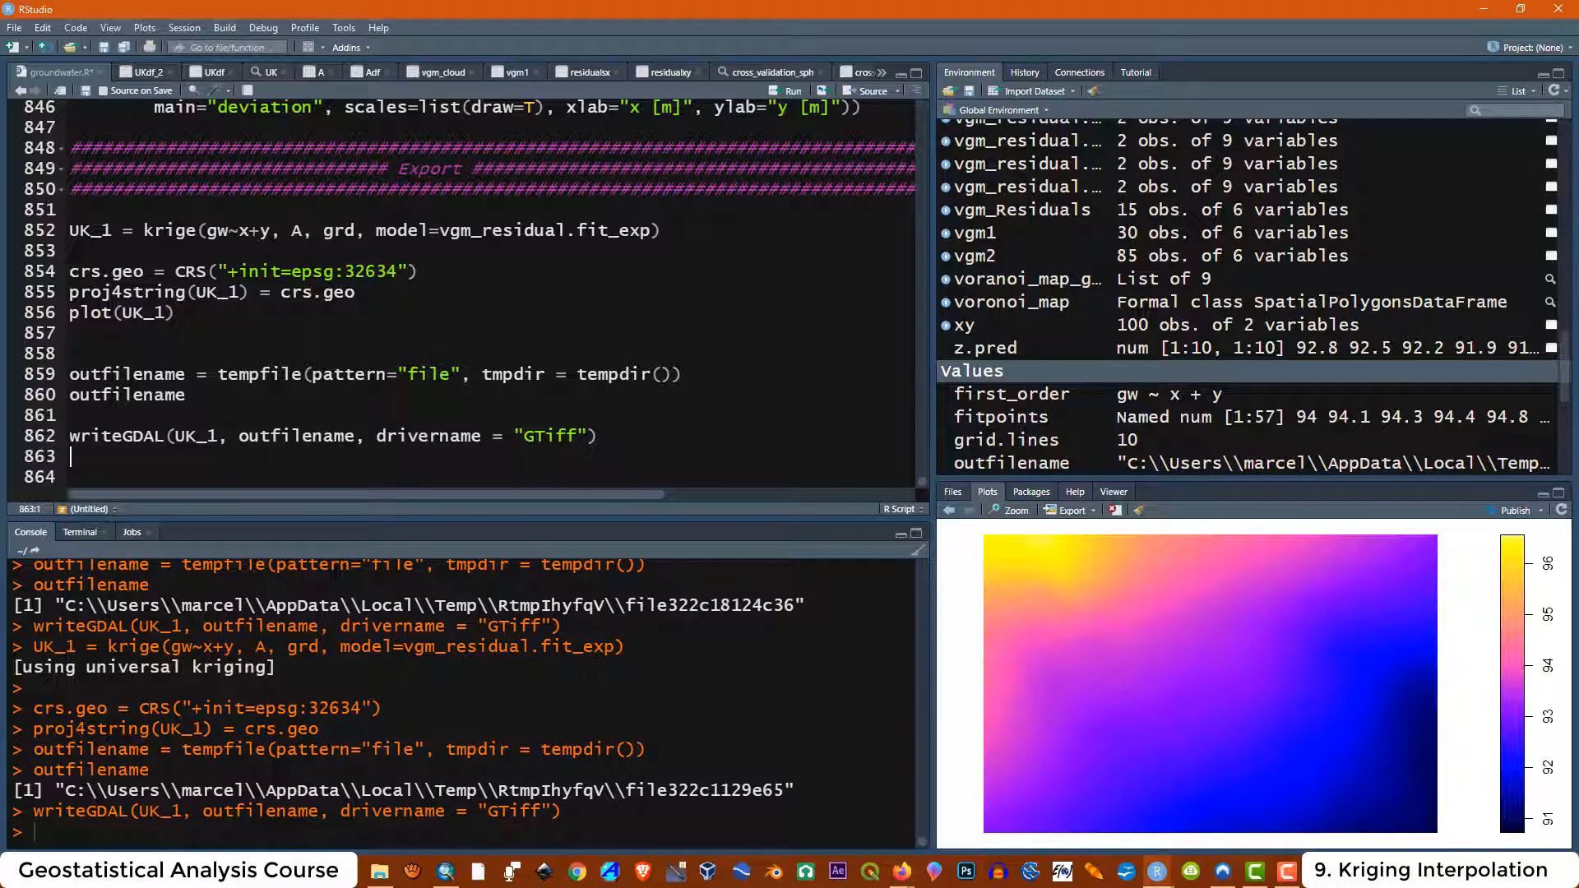
pyautogui.moveTo(753, 789); pyautogui.dragTo(781, 790)
# In the temp folder, rename the new output file to file322c1129e65_exp
pyautogui.click(380, 872)
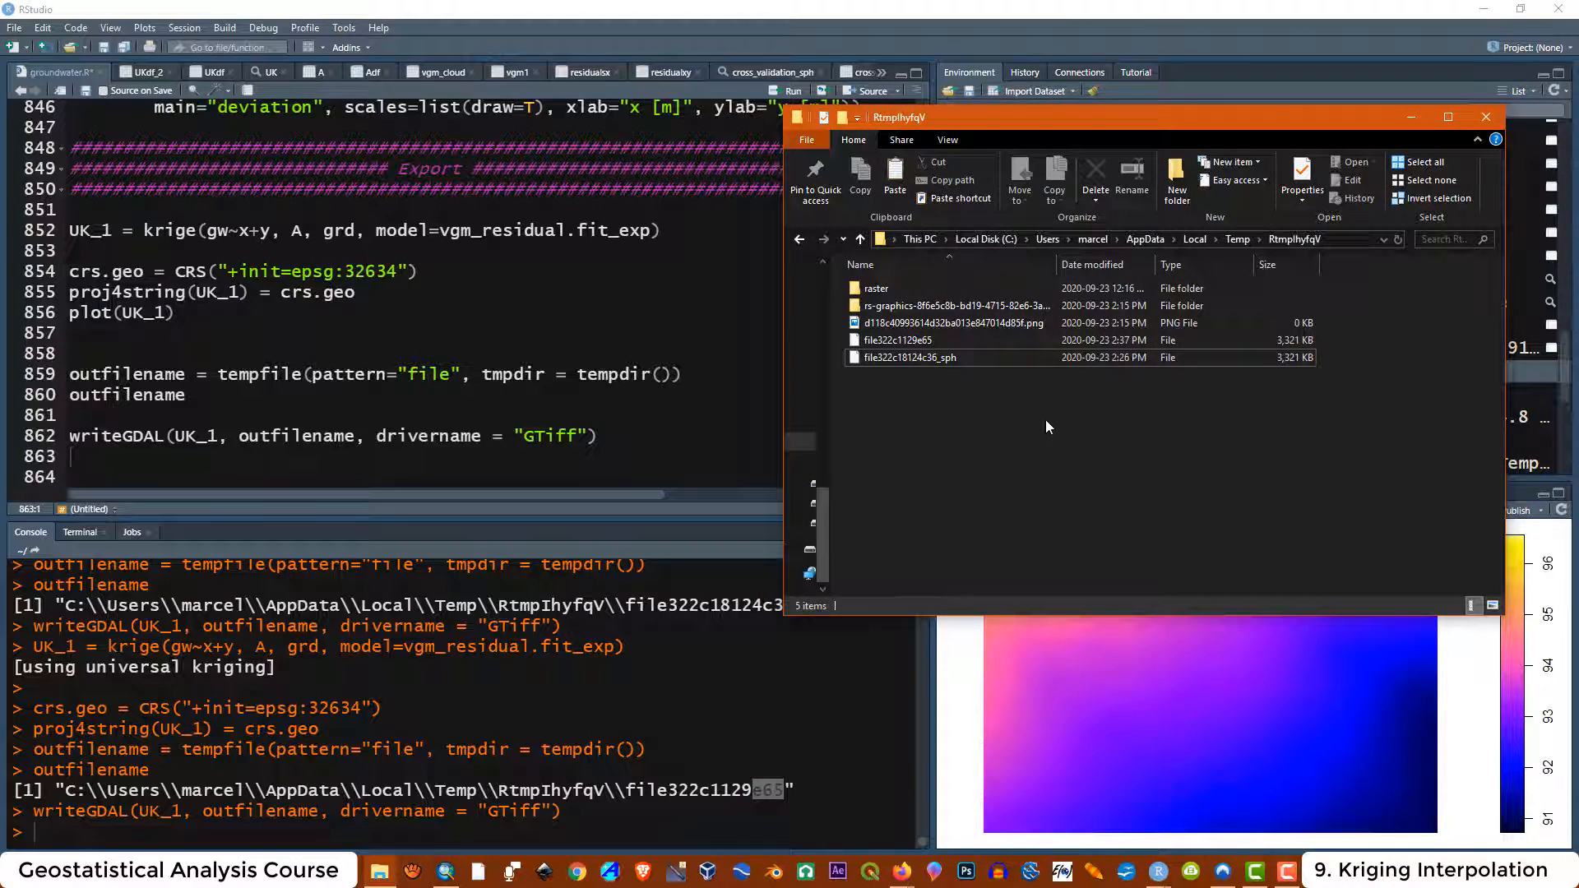
pyautogui.click(901, 339)
pyautogui.rightClick(900, 339)
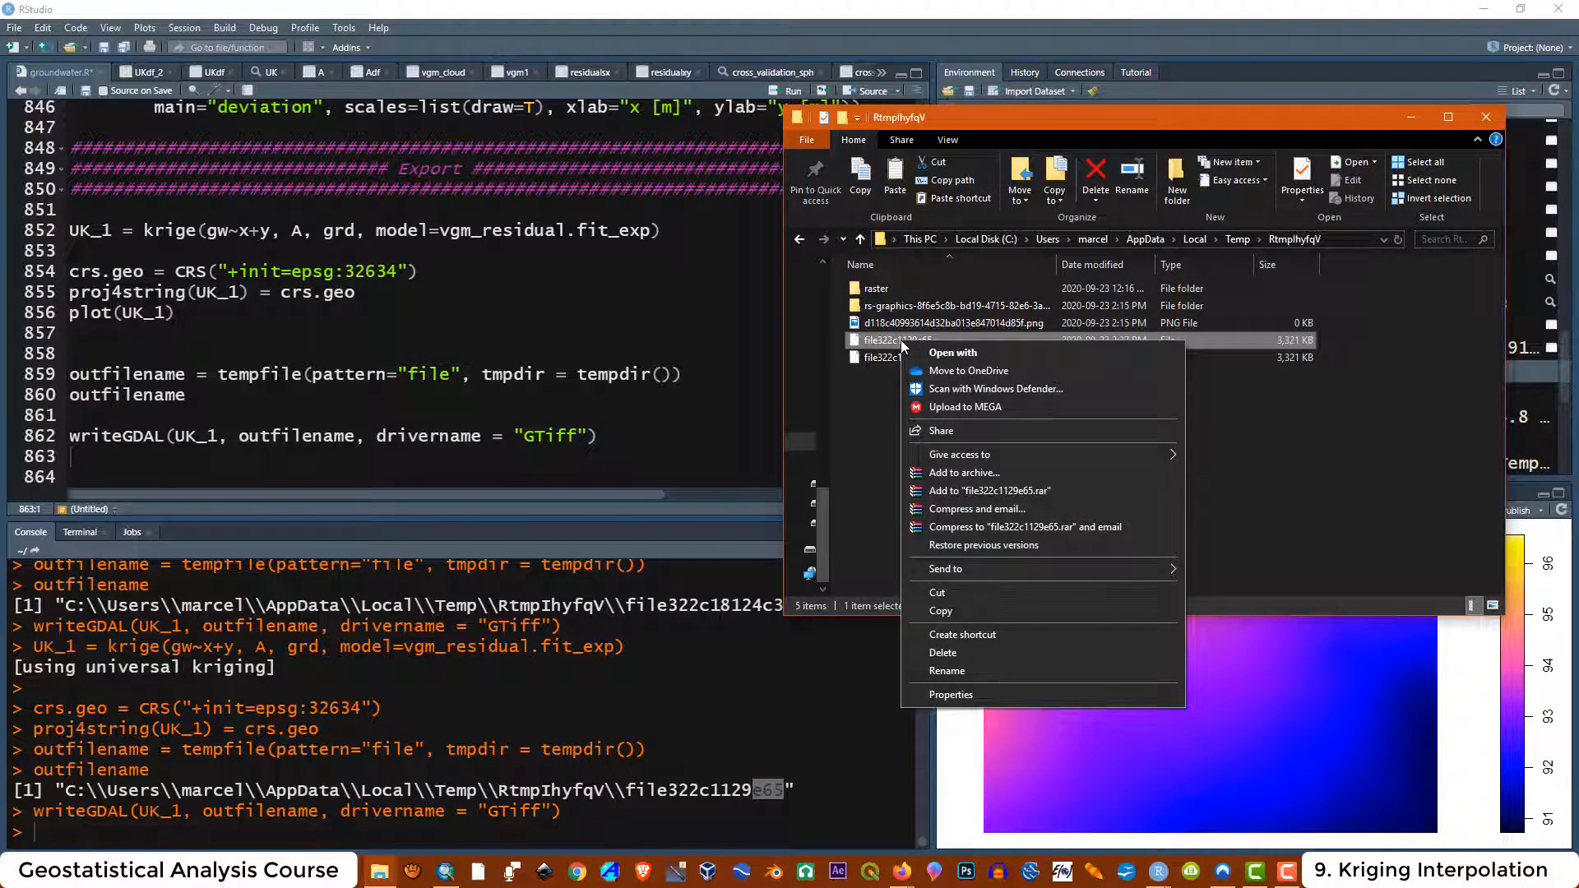
pyautogui.click(961, 669)
pyautogui.click(934, 344)
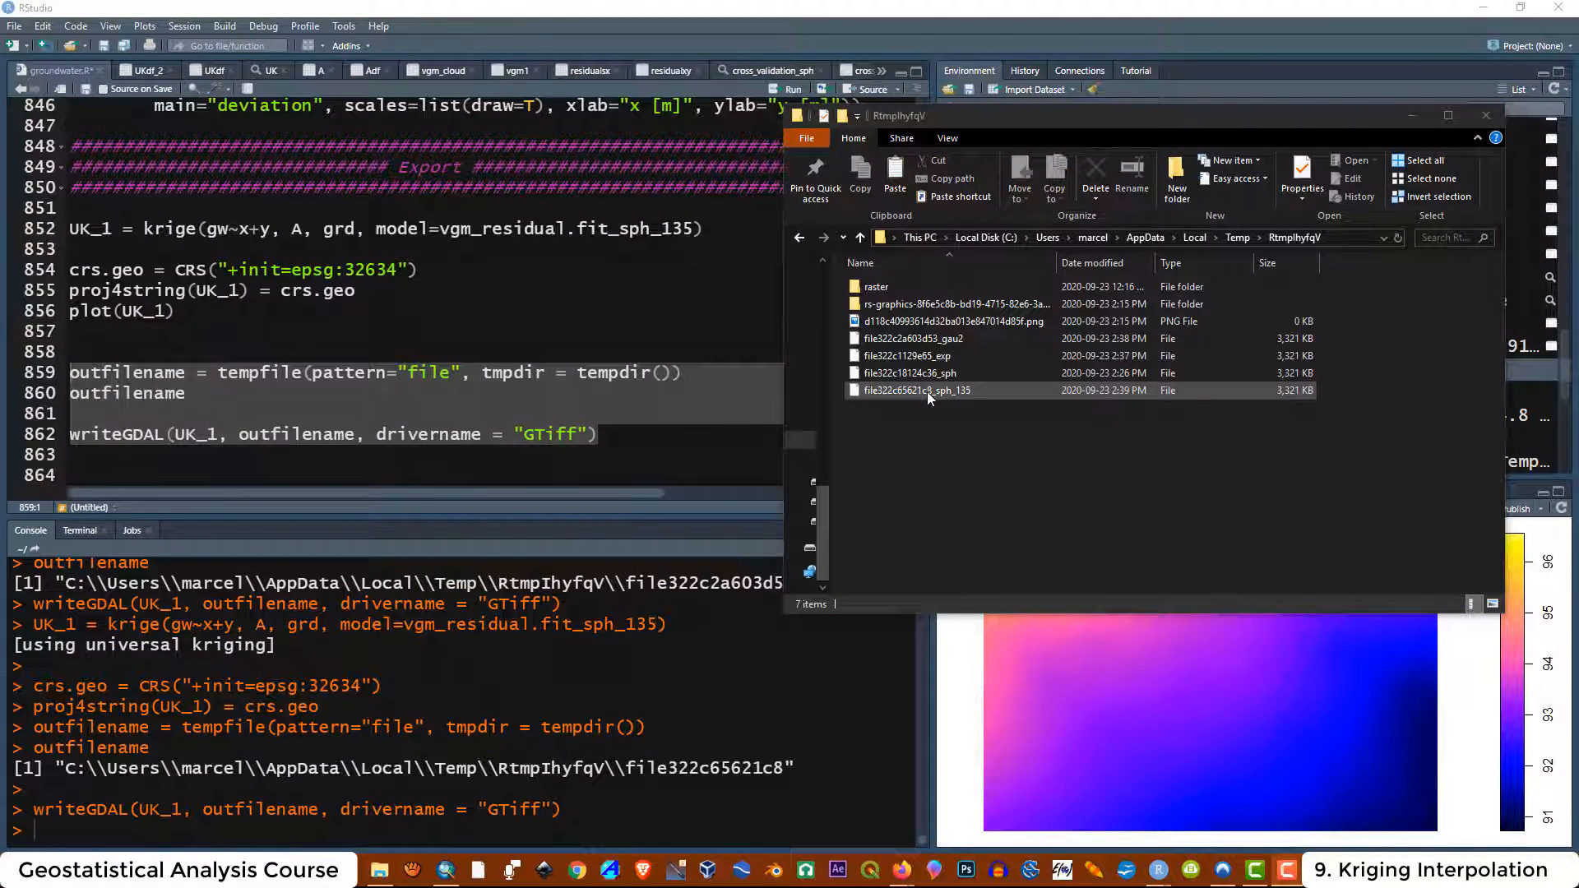
# Copy the four kriging output files into the maps2 folder under Groundwater_Flow_Course\Shapefile
pyautogui.click(926, 343)
pyautogui.moveTo(927, 349); pyautogui.dragTo(934, 391)
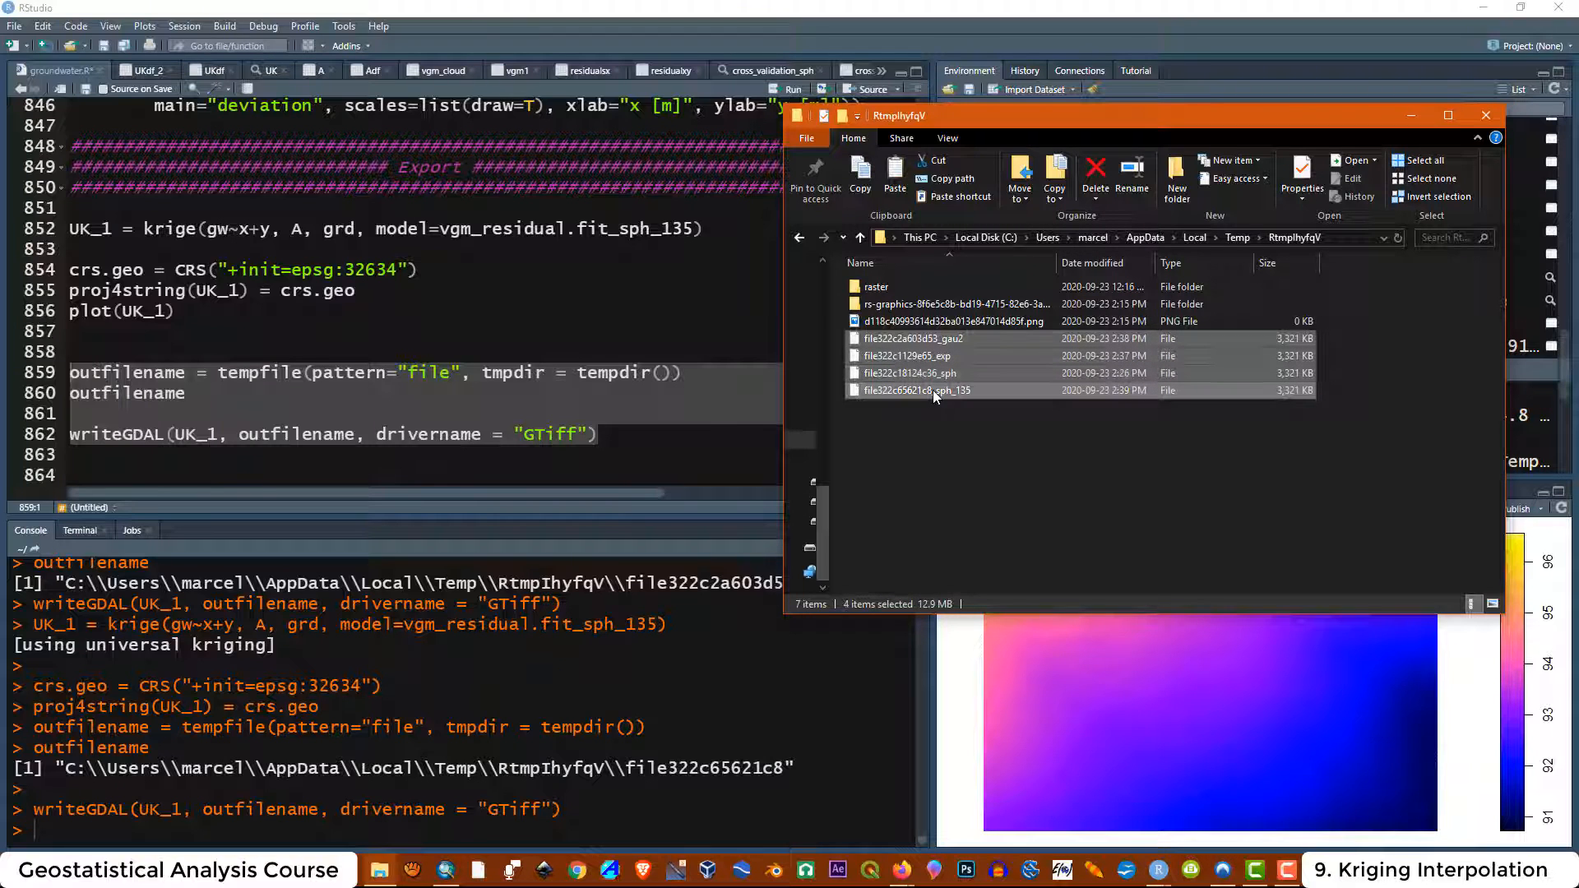
pyautogui.click(380, 869)
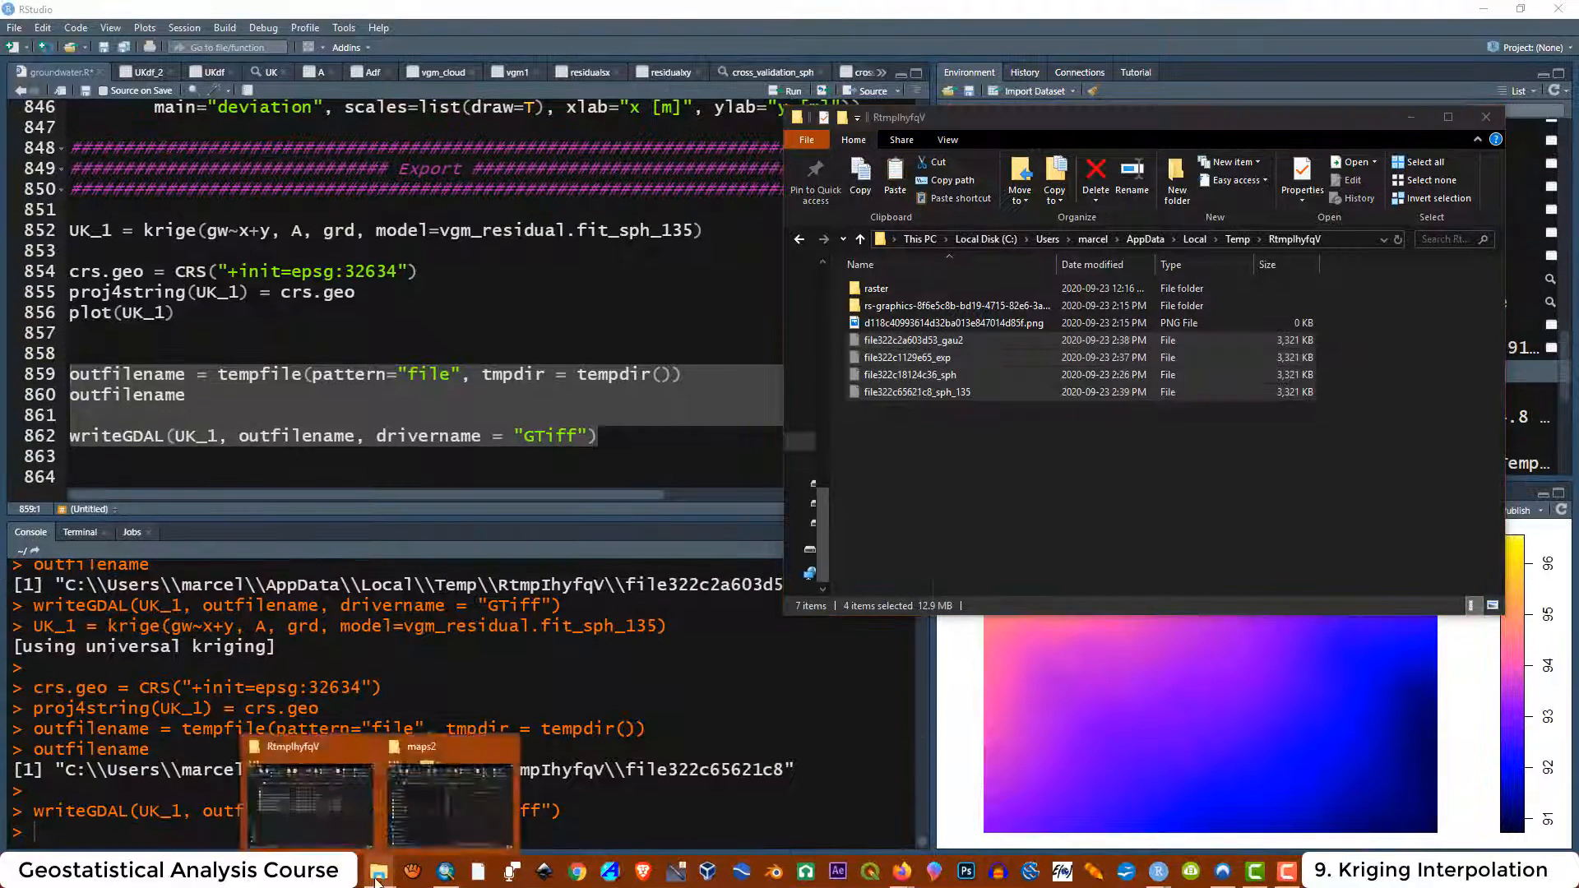
pyautogui.click(444, 791)
pyautogui.moveTo(1273, 143); pyautogui.dragTo(1087, 161)
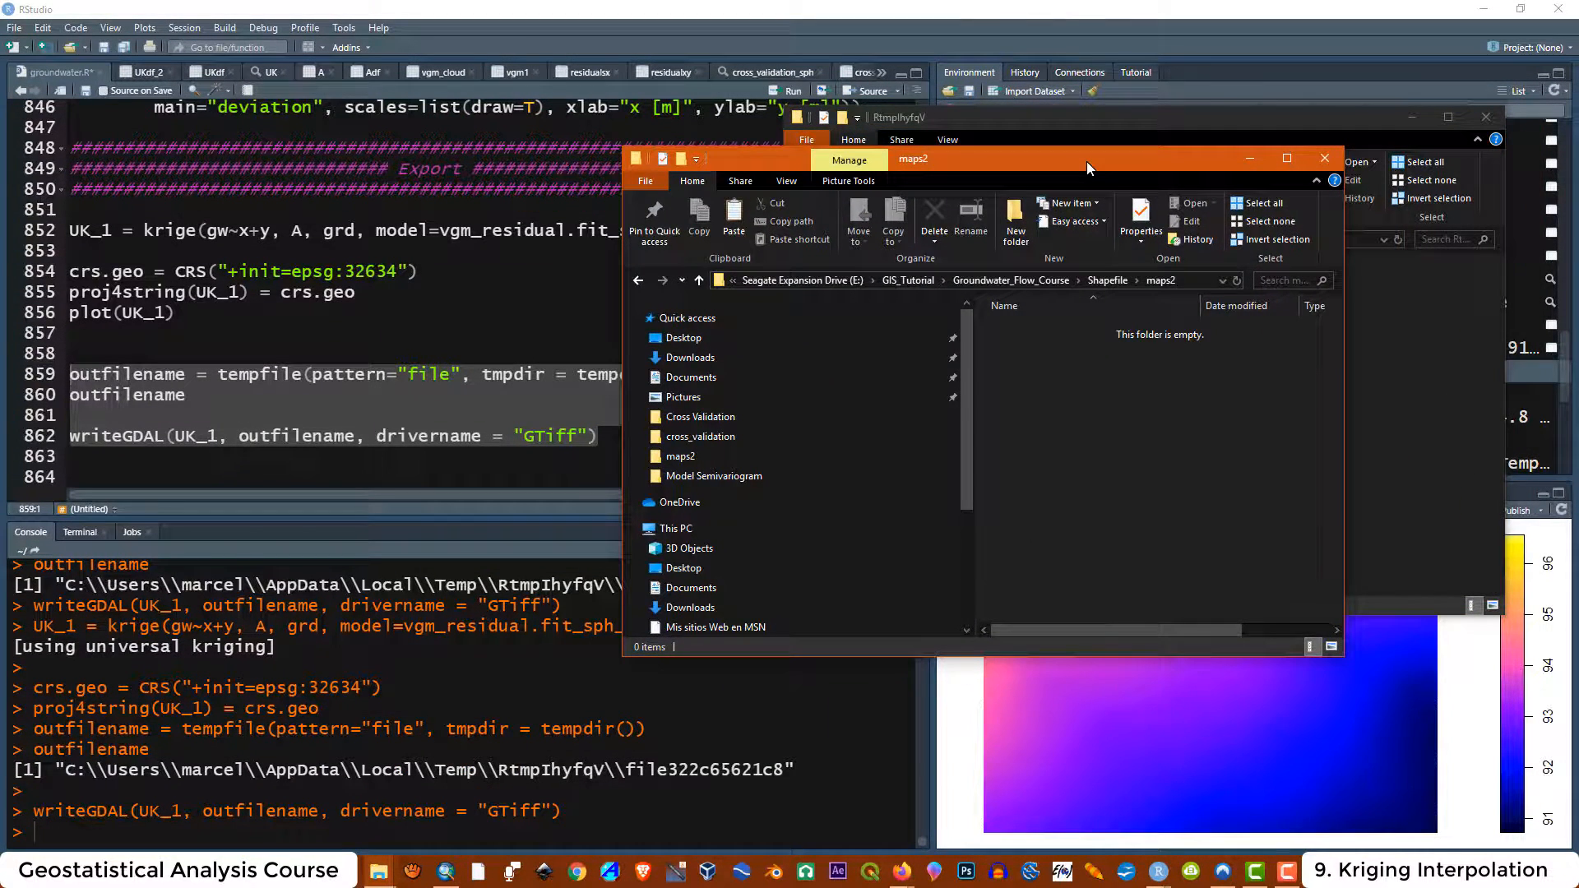
pyautogui.rightClick(1158, 391)
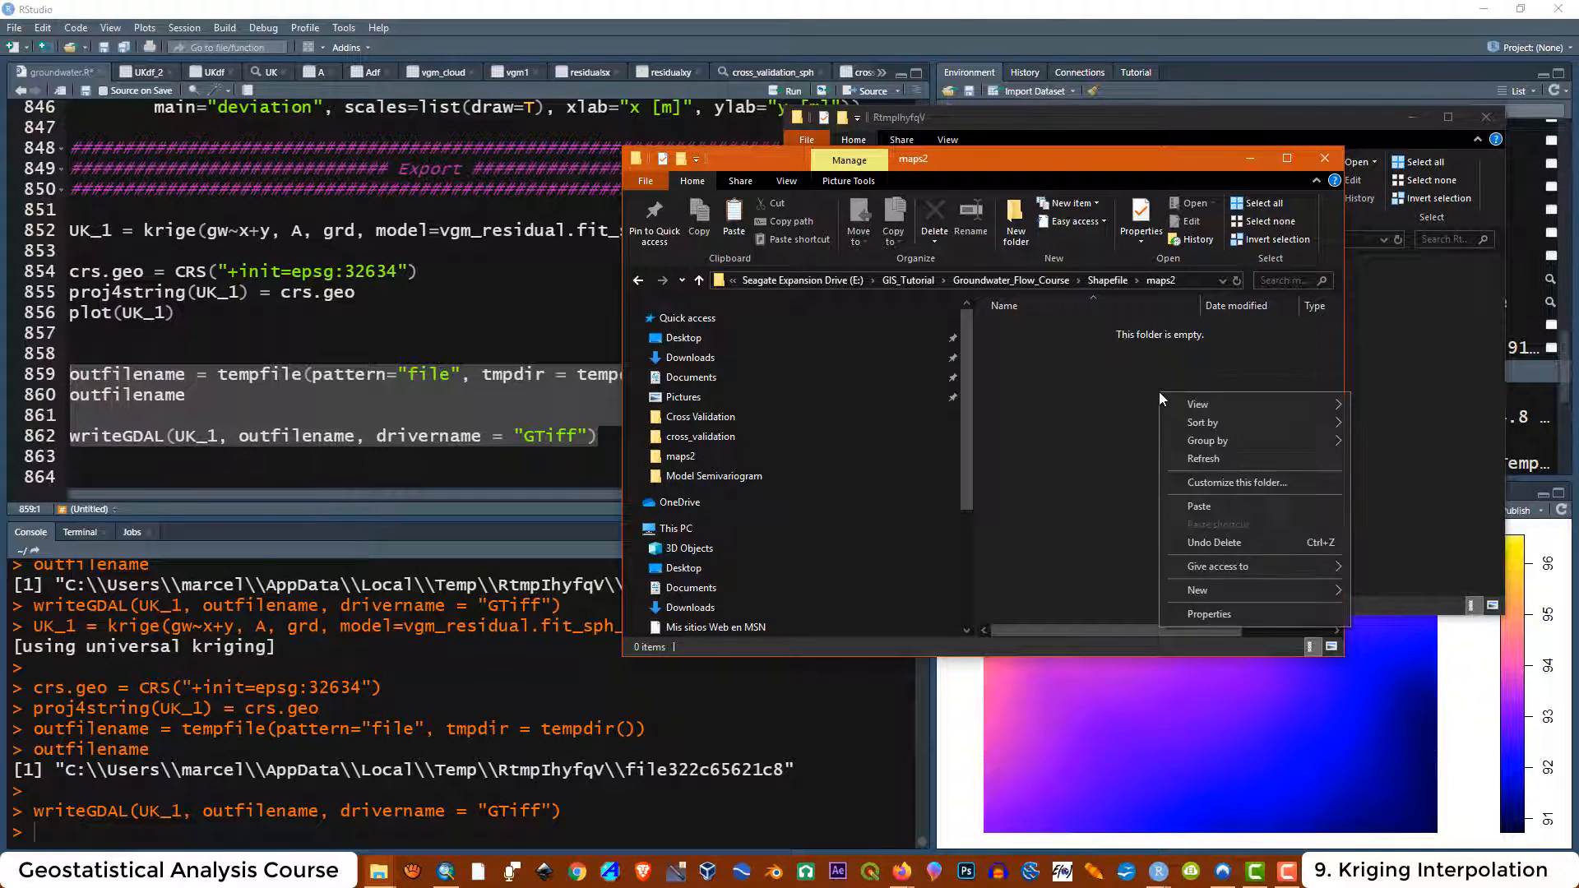
pyautogui.click(1212, 506)
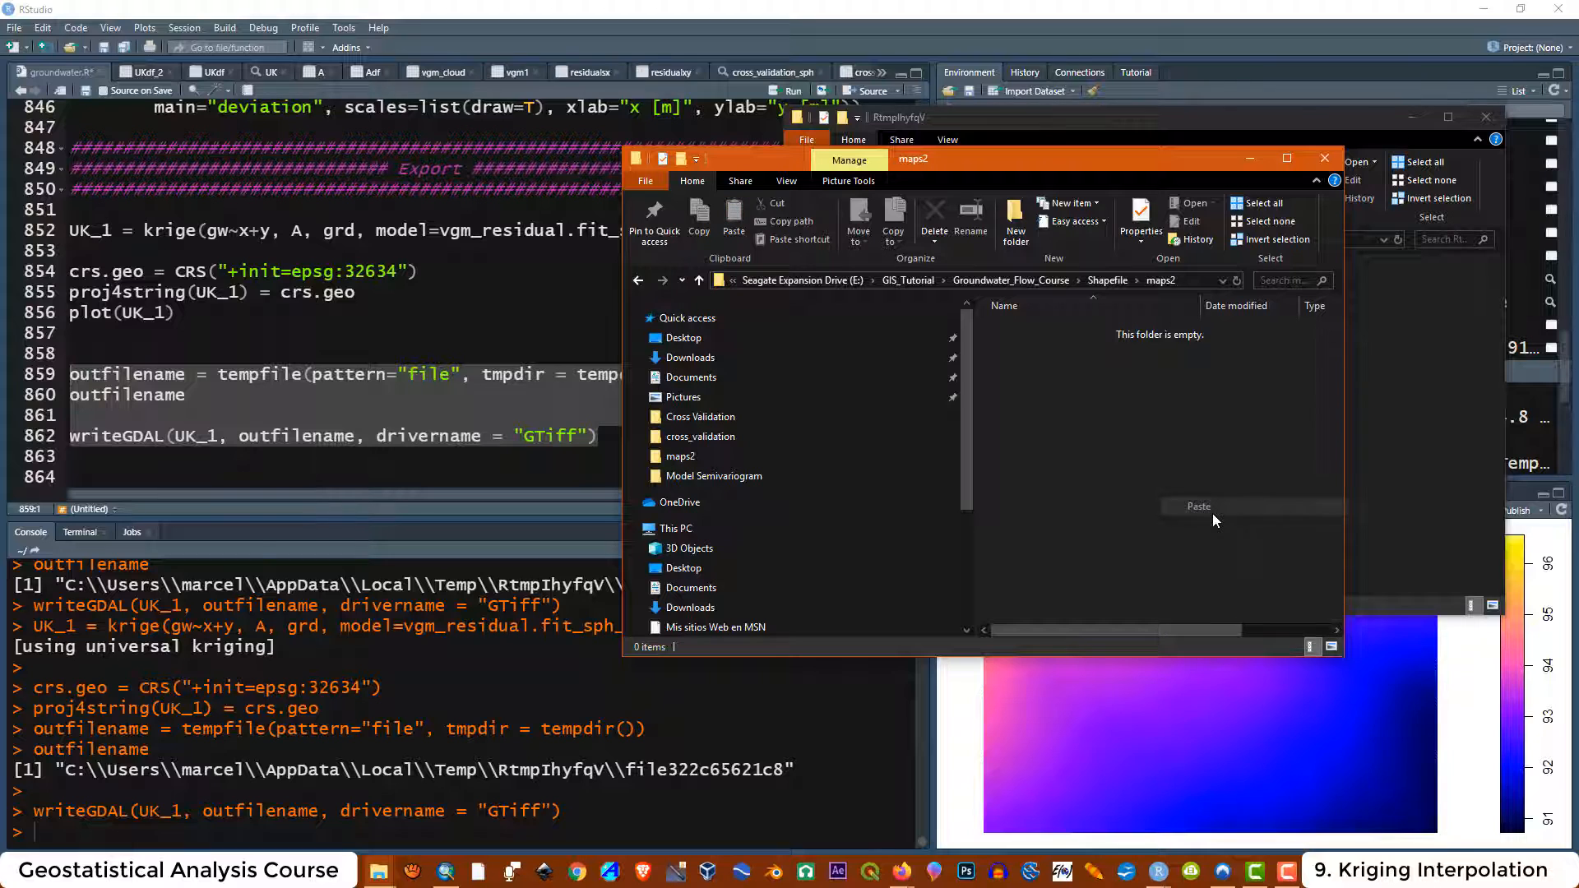
# Switch to ArcMap and open the Geostatistical Wizard
pyautogui.click(1157, 479)
pyautogui.moveTo(1018, 457); pyautogui.dragTo(1157, 323)
pyautogui.click(1127, 467)
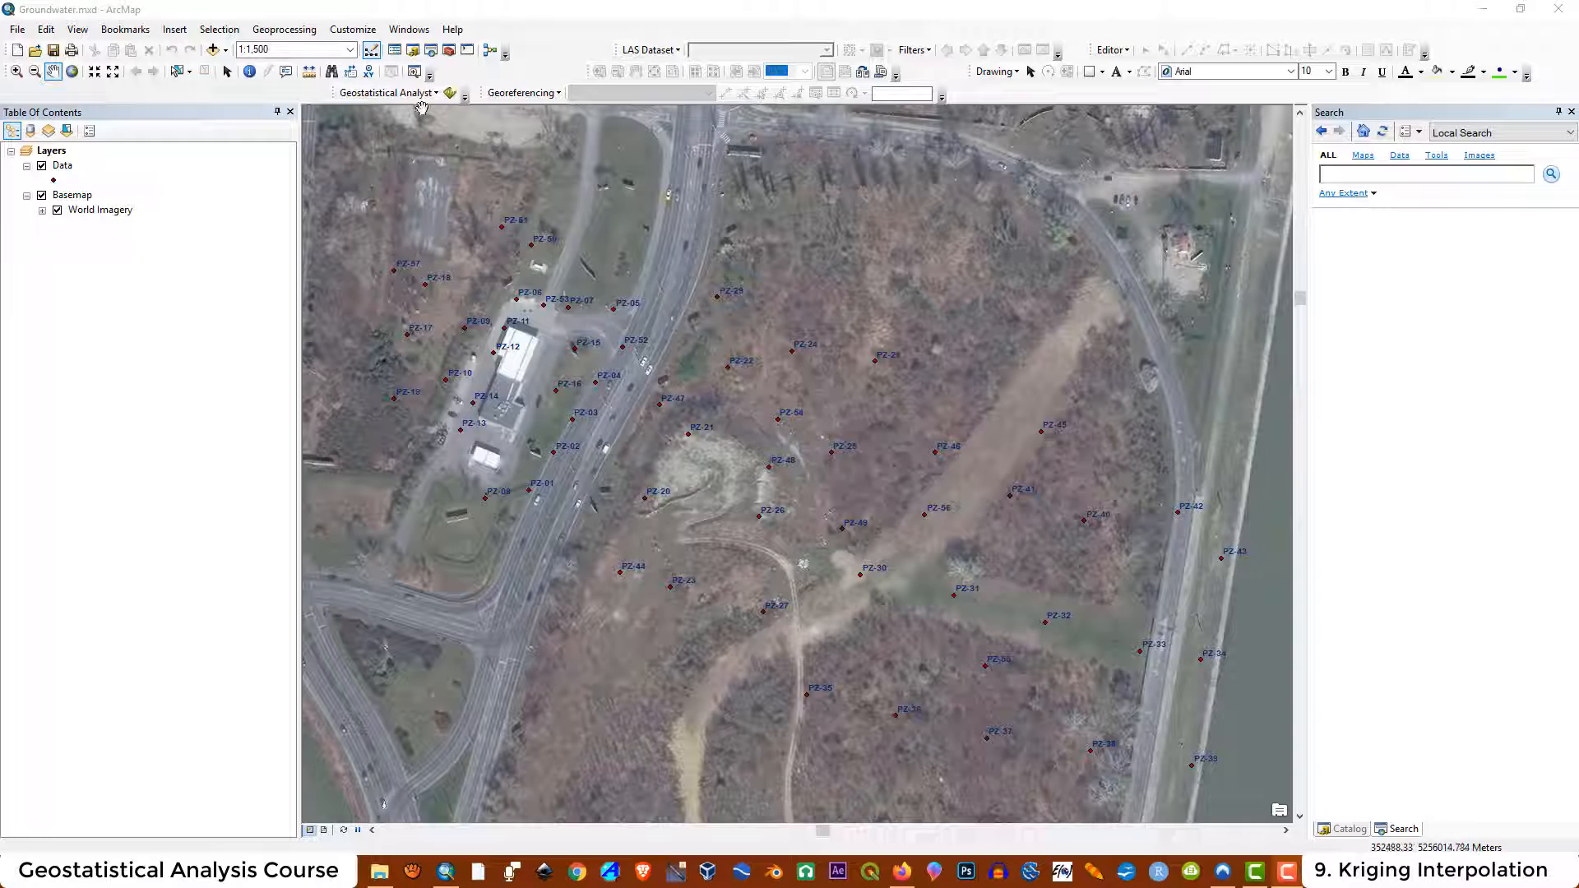
pyautogui.click(403, 93)
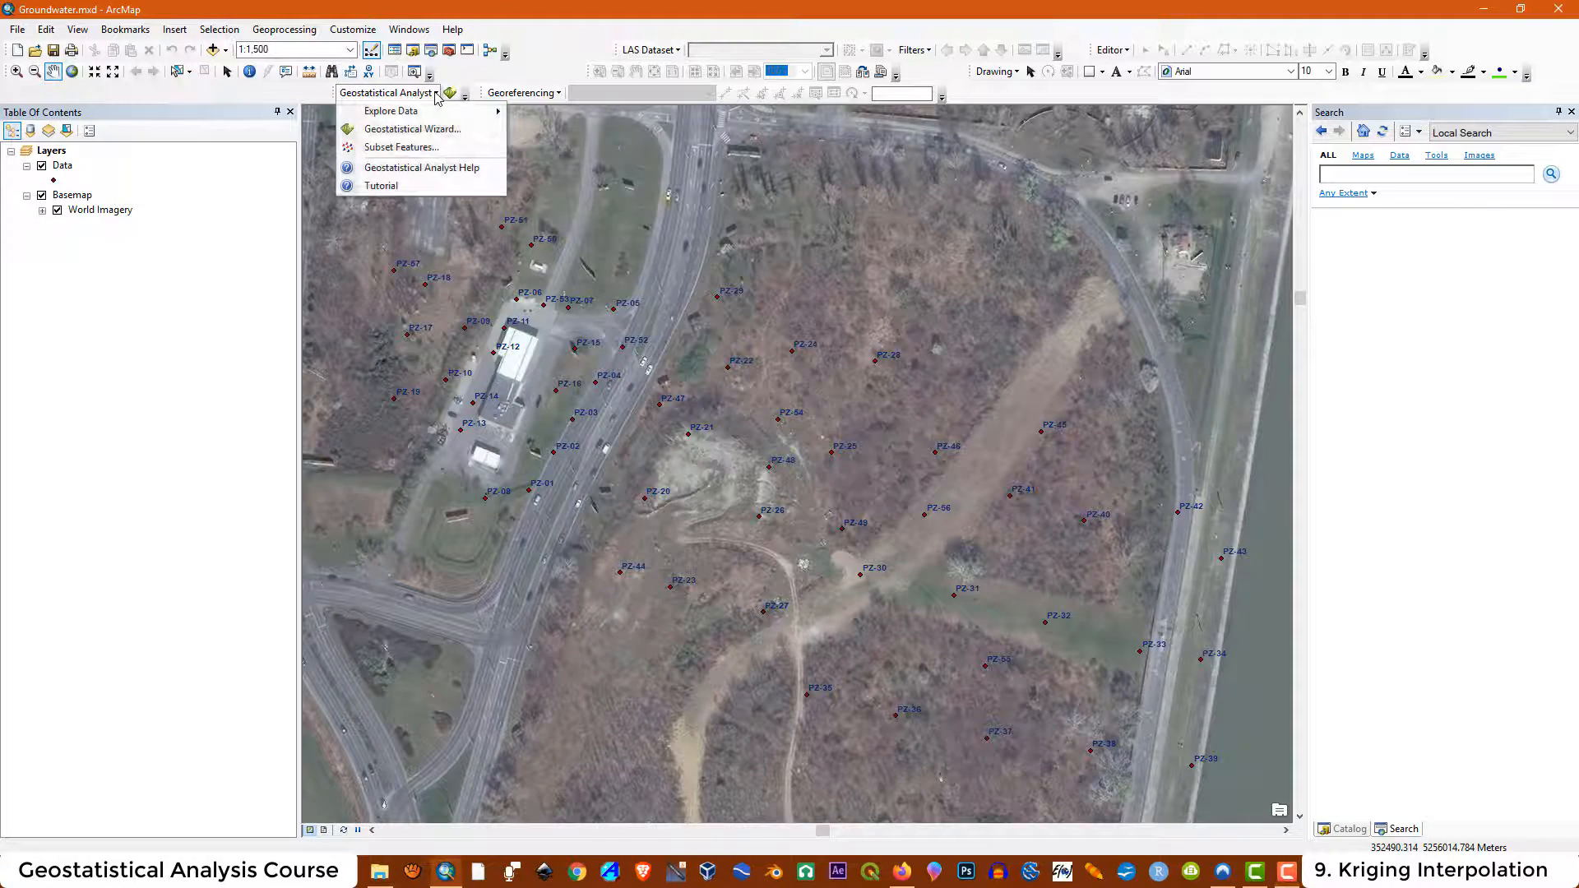
pyautogui.click(398, 130)
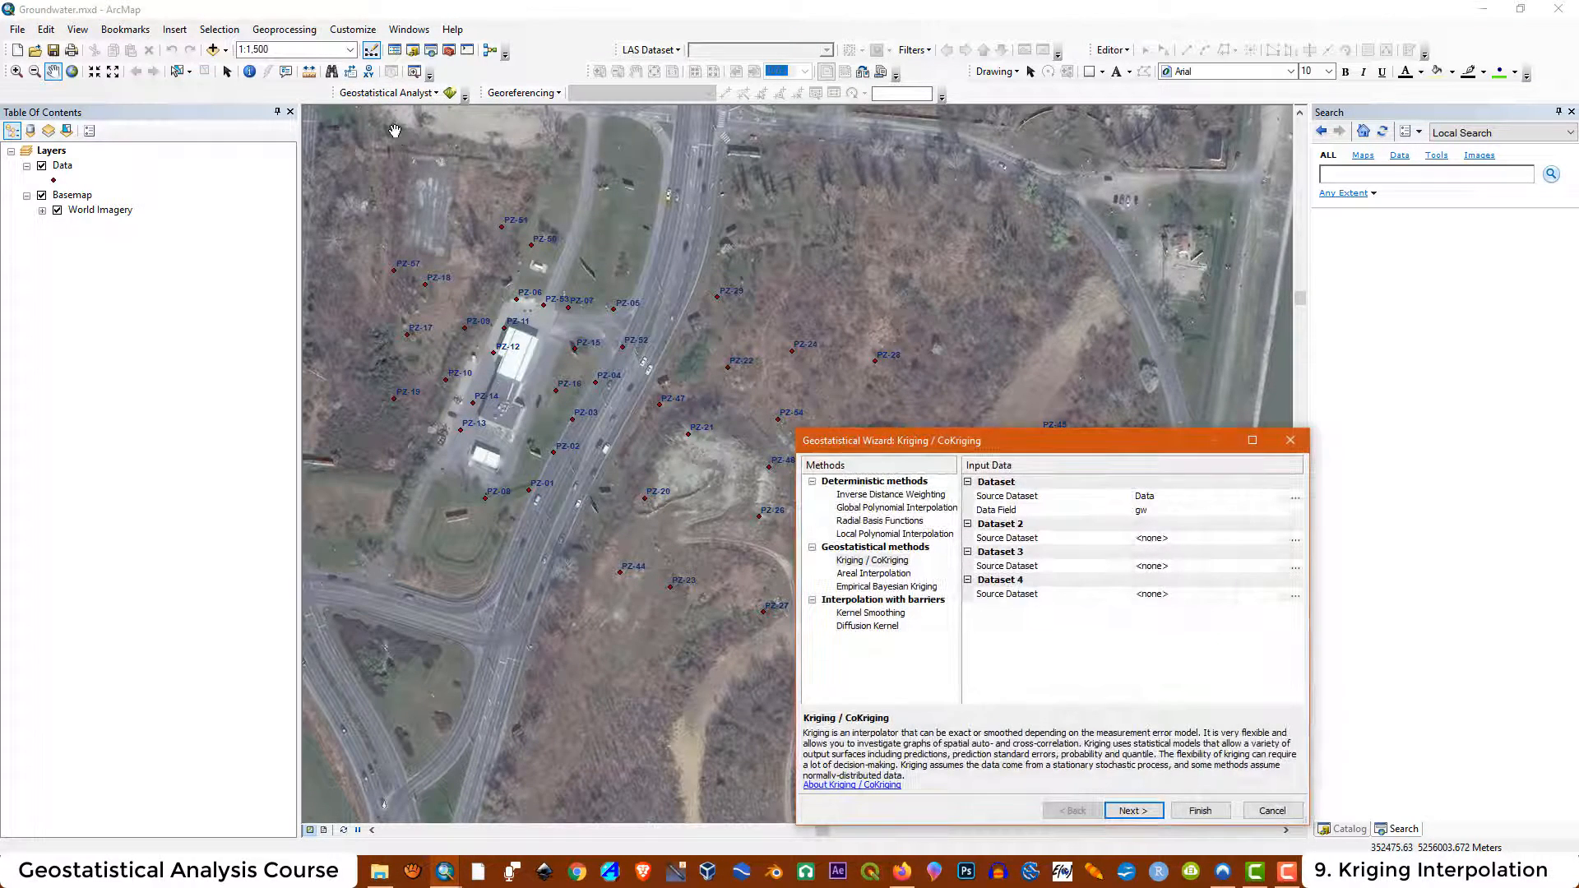
# Choose Kriging / CoKriging with source dataset Data and data field gw, and continue
pyautogui.moveTo(1205, 460); pyautogui.dragTo(1183, 325)
pyautogui.click(1168, 397)
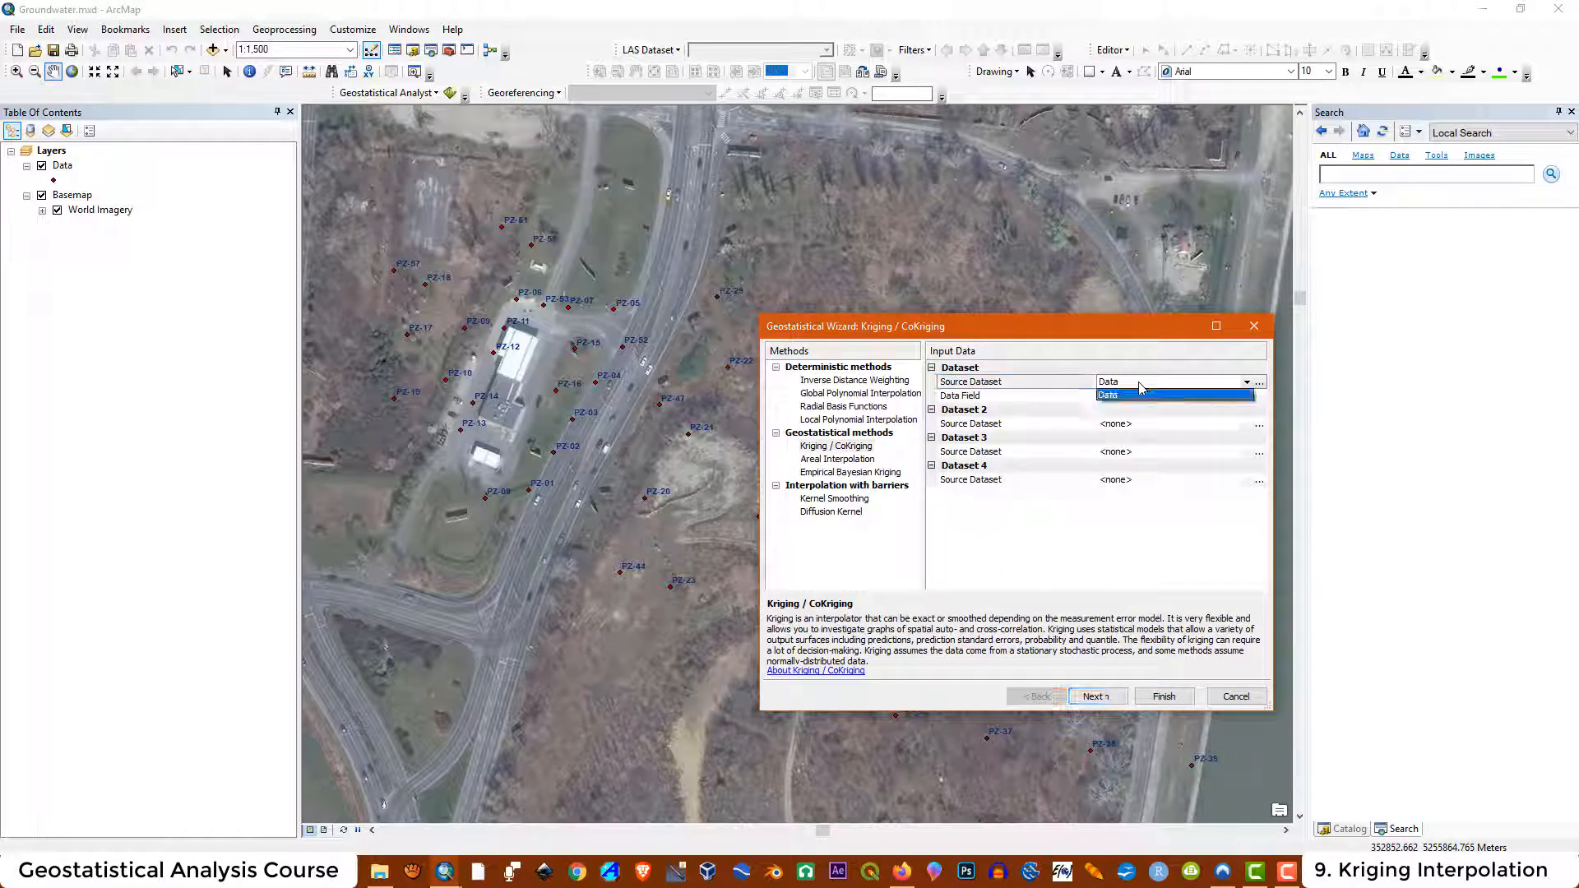
pyautogui.click(1124, 398)
pyautogui.click(1124, 400)
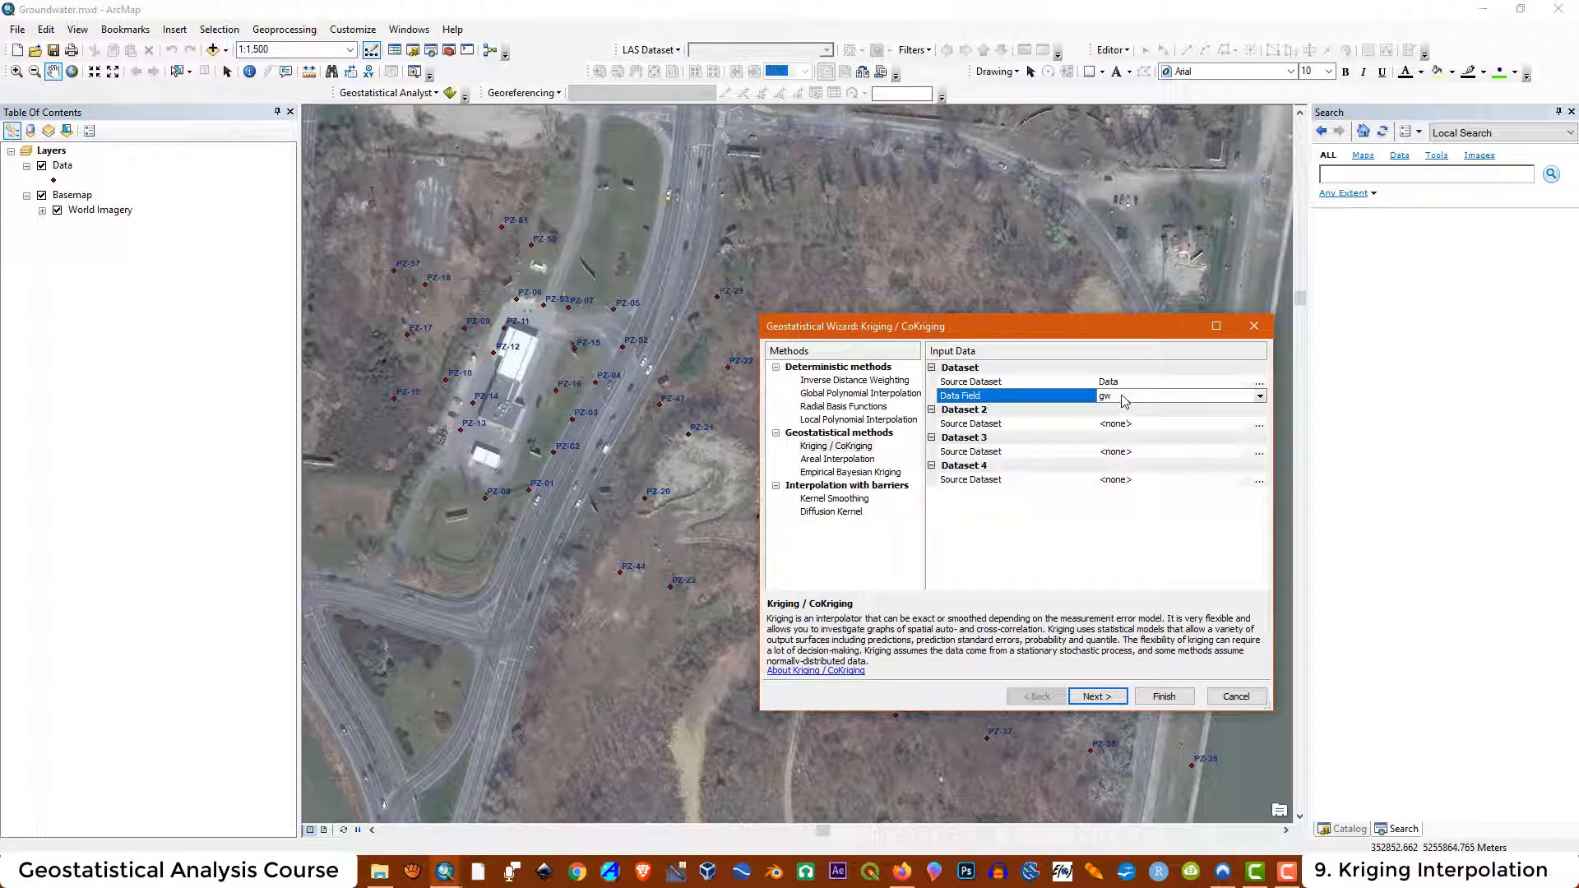
pyautogui.click(829, 450)
pyautogui.click(1098, 696)
# Set the kriging type to Ordinary and the order of trend removal to First
pyautogui.click(810, 379)
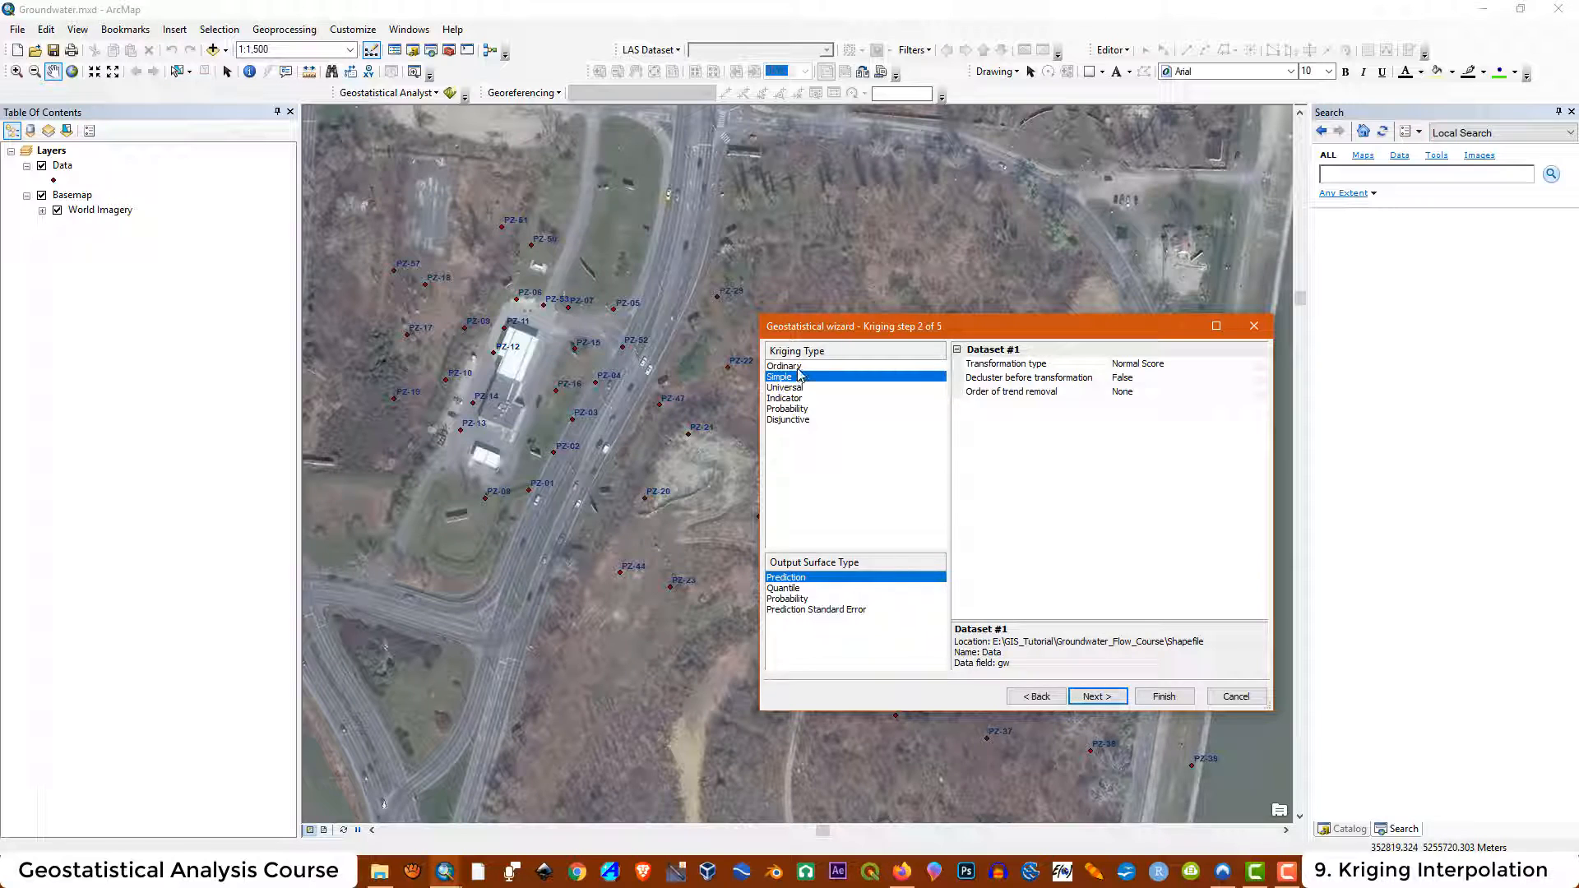
pyautogui.click(794, 367)
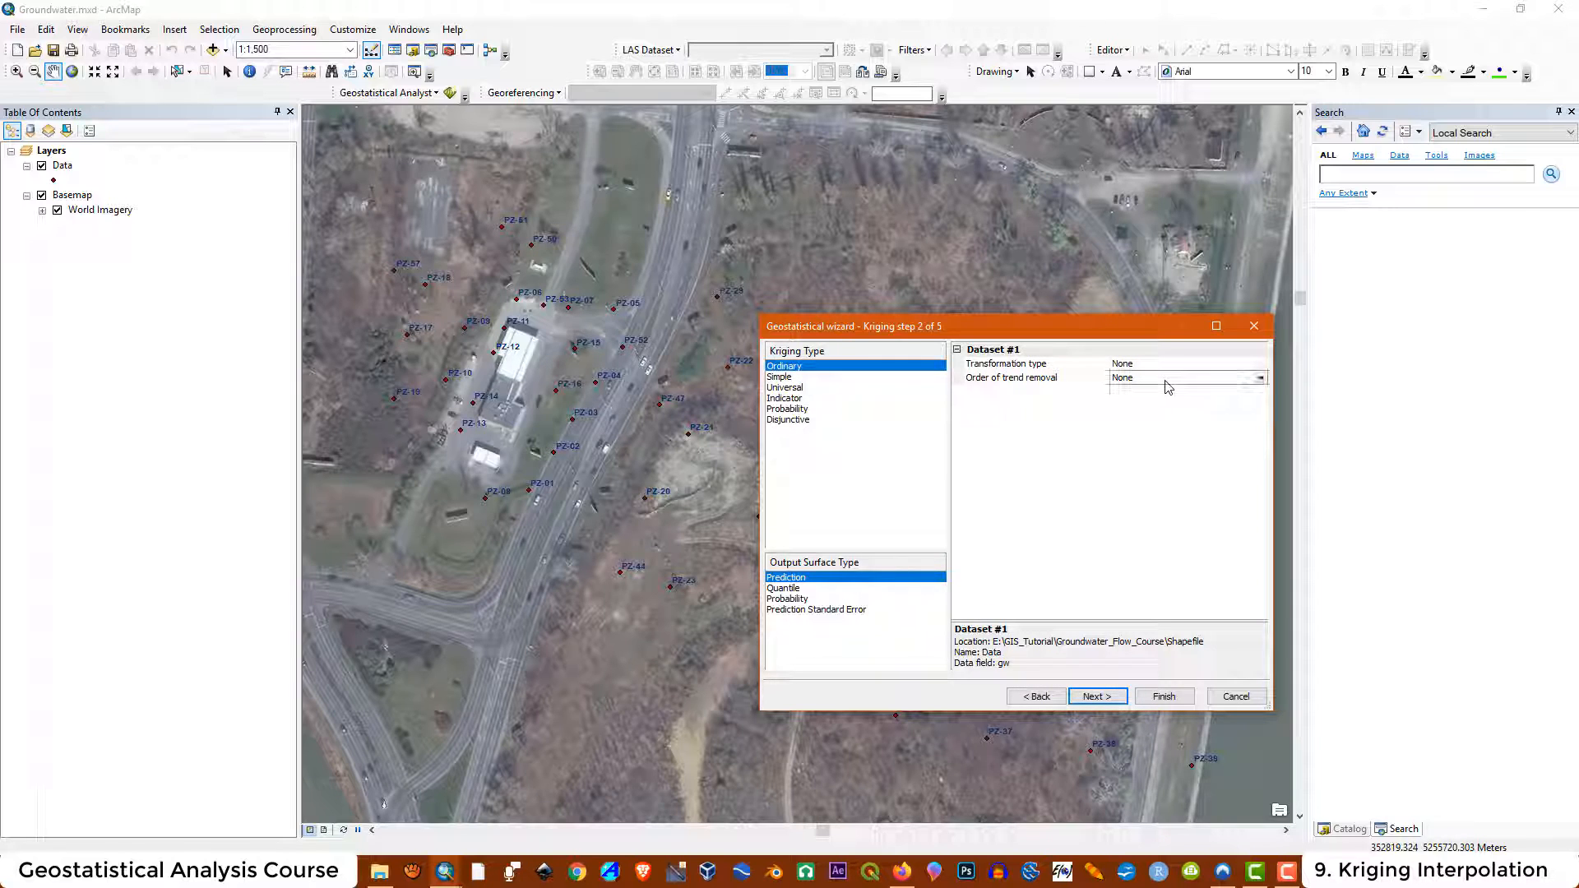
pyautogui.click(1169, 378)
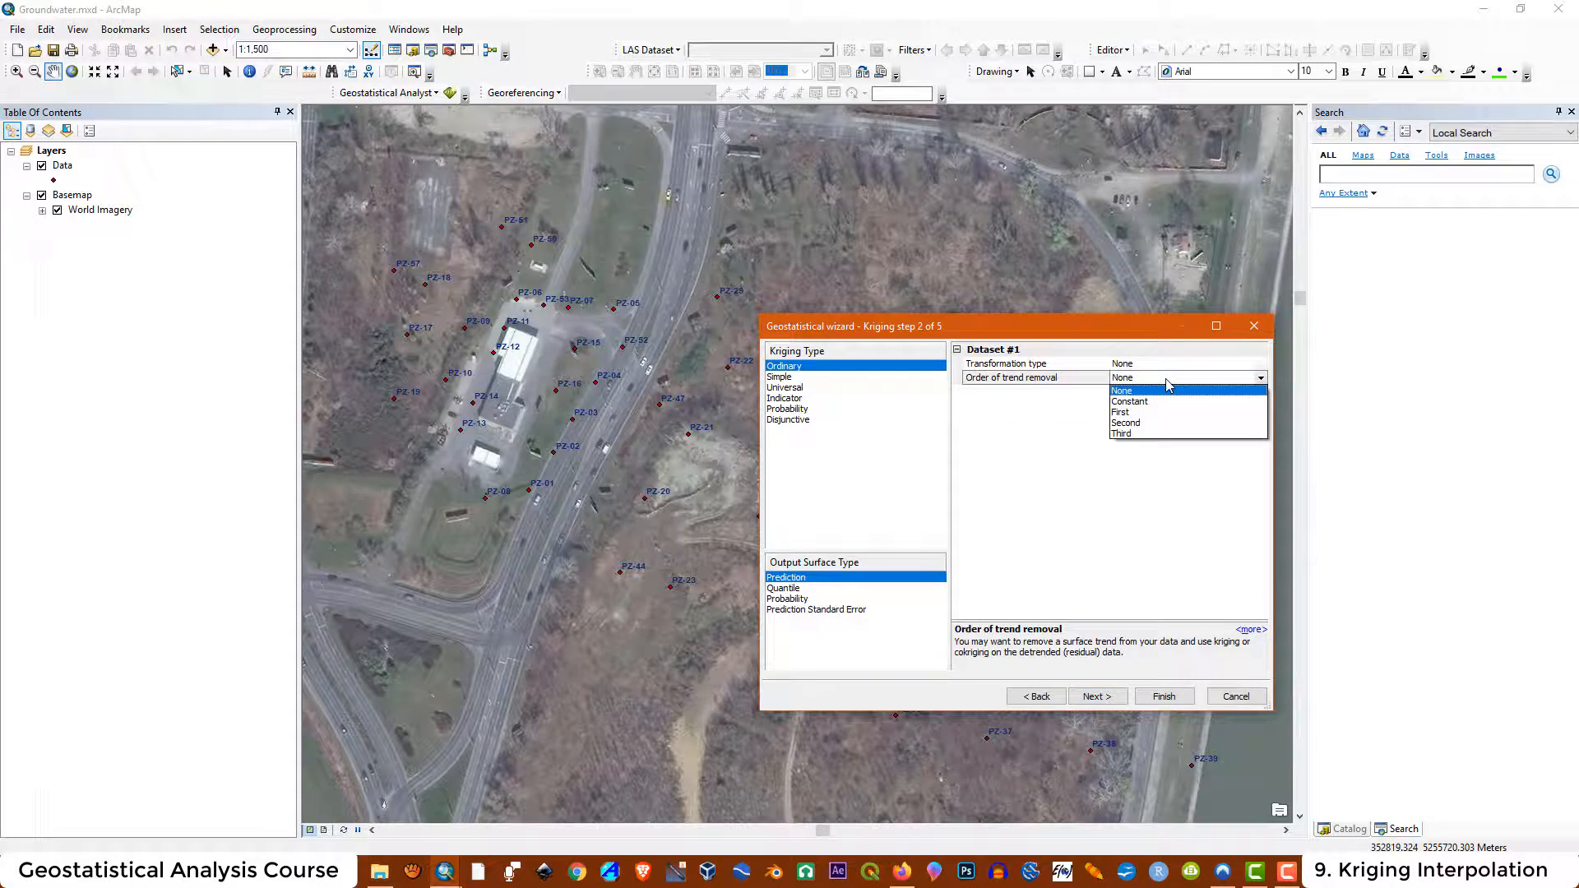
pyautogui.click(1124, 413)
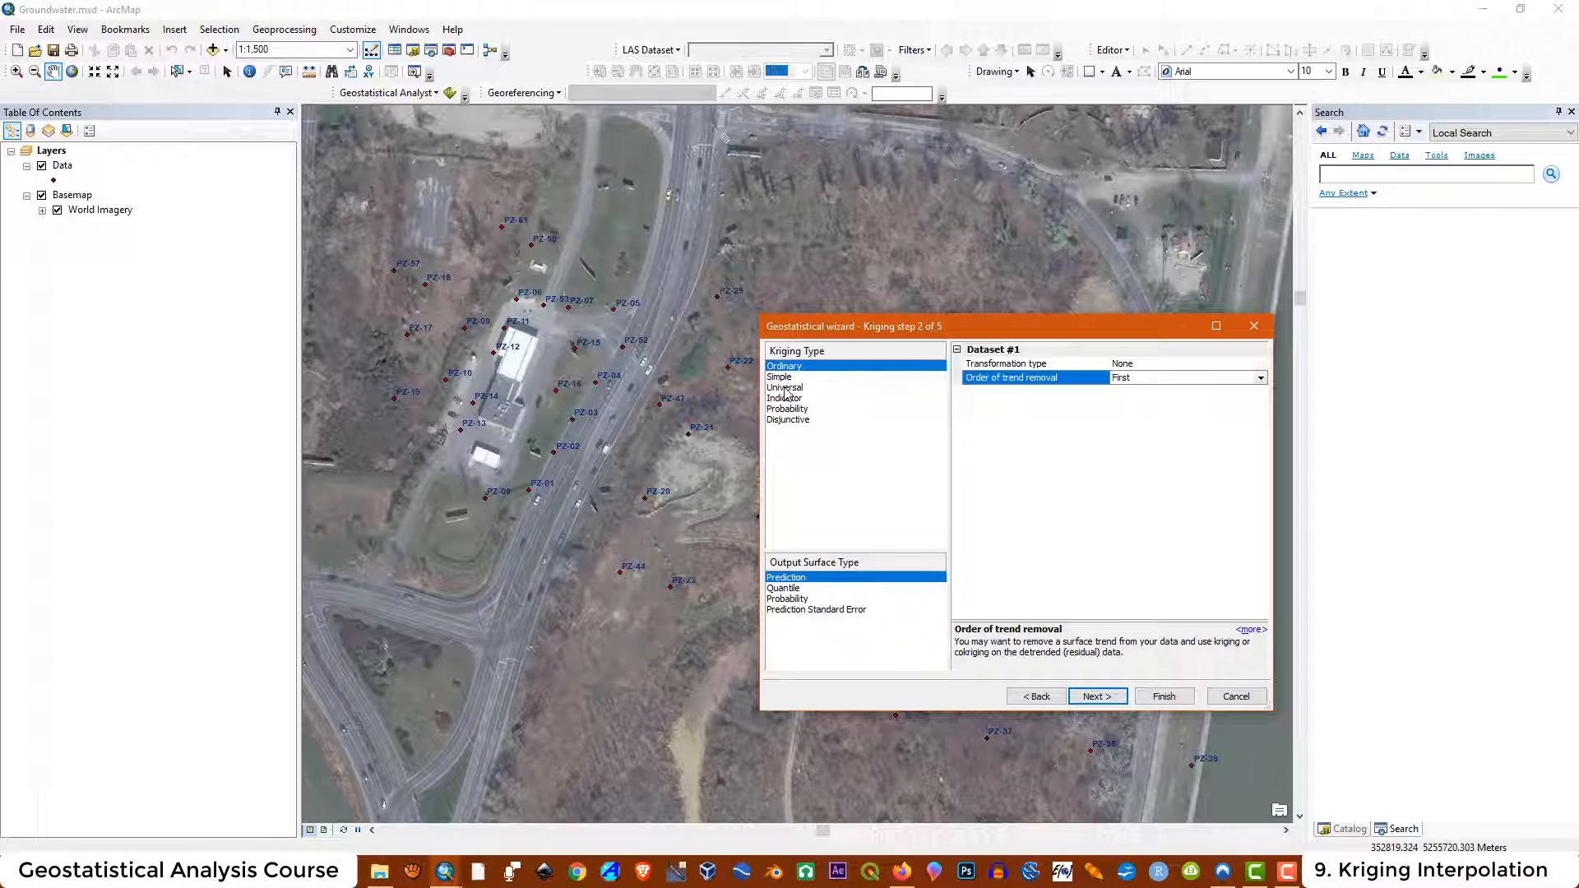
# Review the available output surface types, keeping Prediction selected
pyautogui.click(789, 587)
pyautogui.click(793, 598)
pyautogui.click(798, 609)
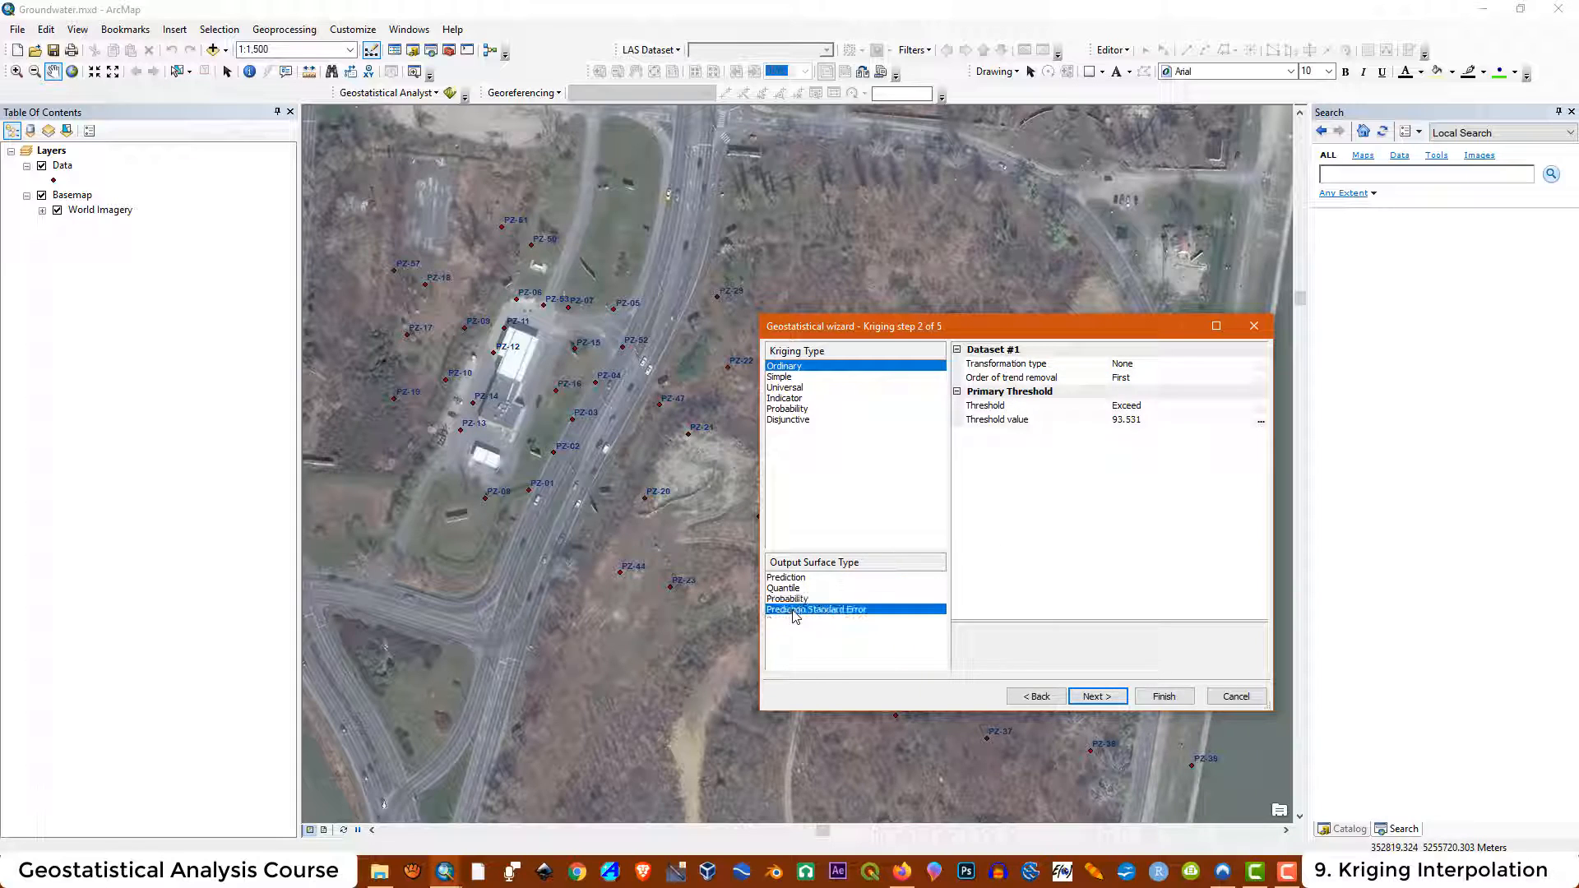
pyautogui.click(794, 578)
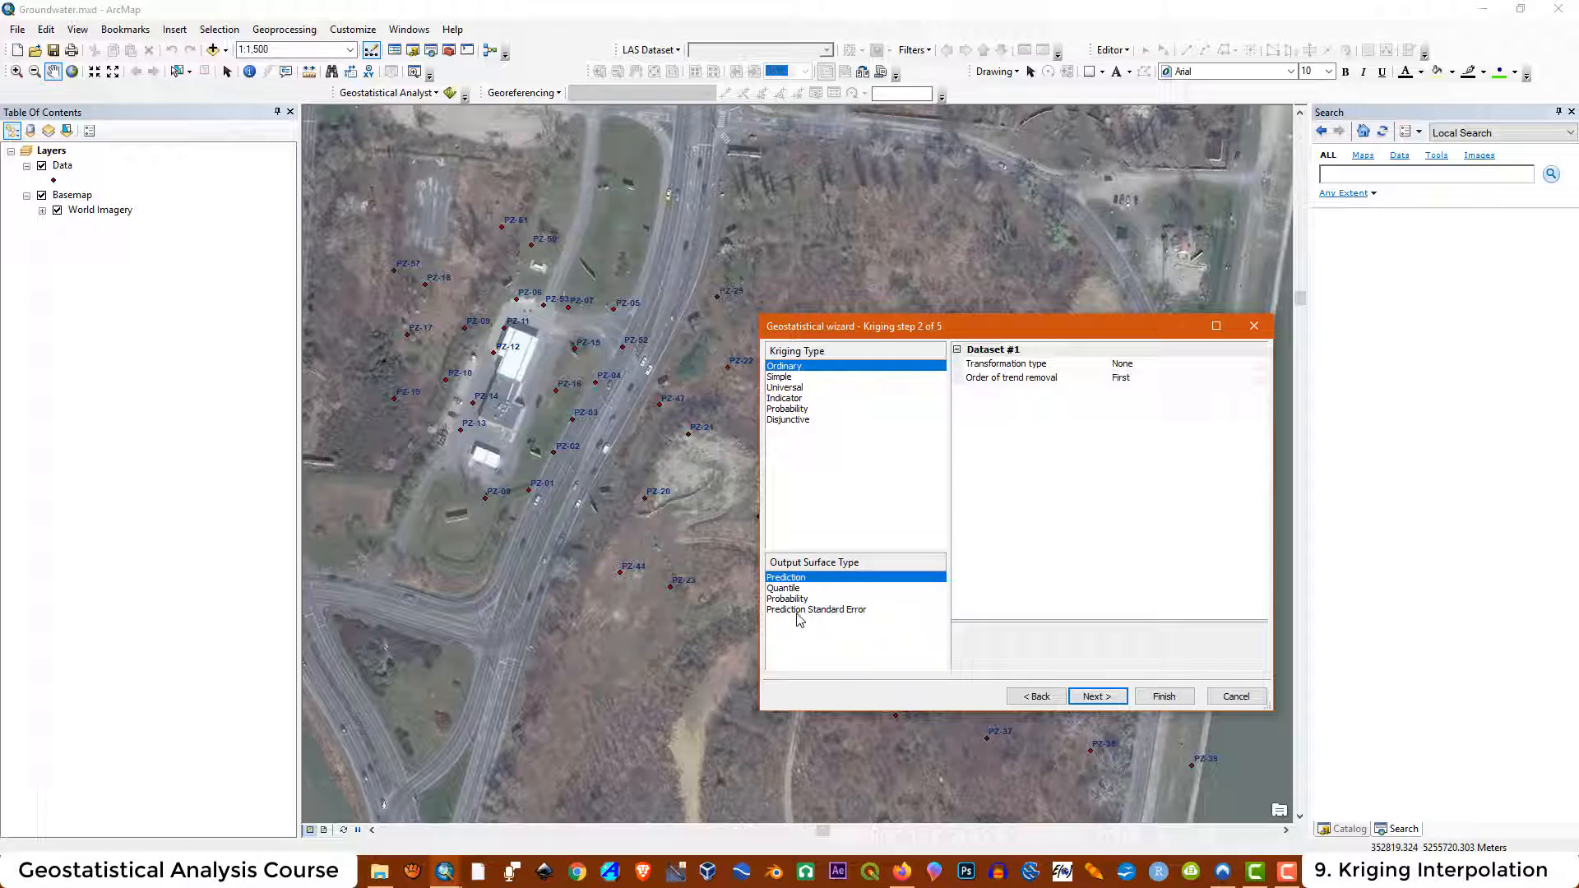
pyautogui.click(799, 610)
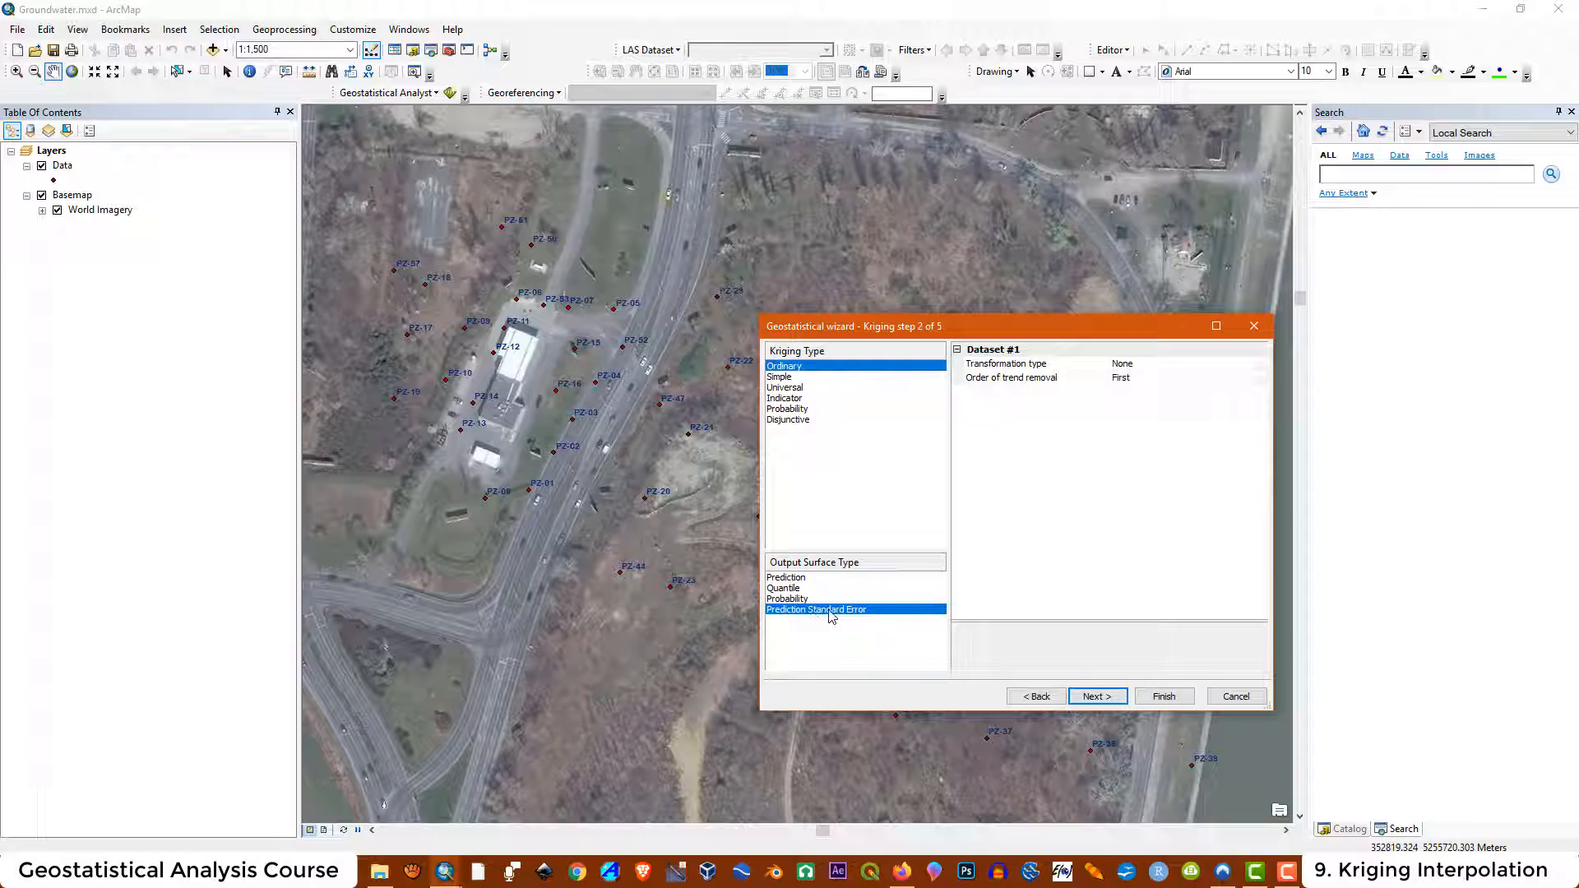
pyautogui.click(798, 579)
# Advance to semivariogram modeling and set the Model #1 type to Spherical
pyautogui.click(1096, 697)
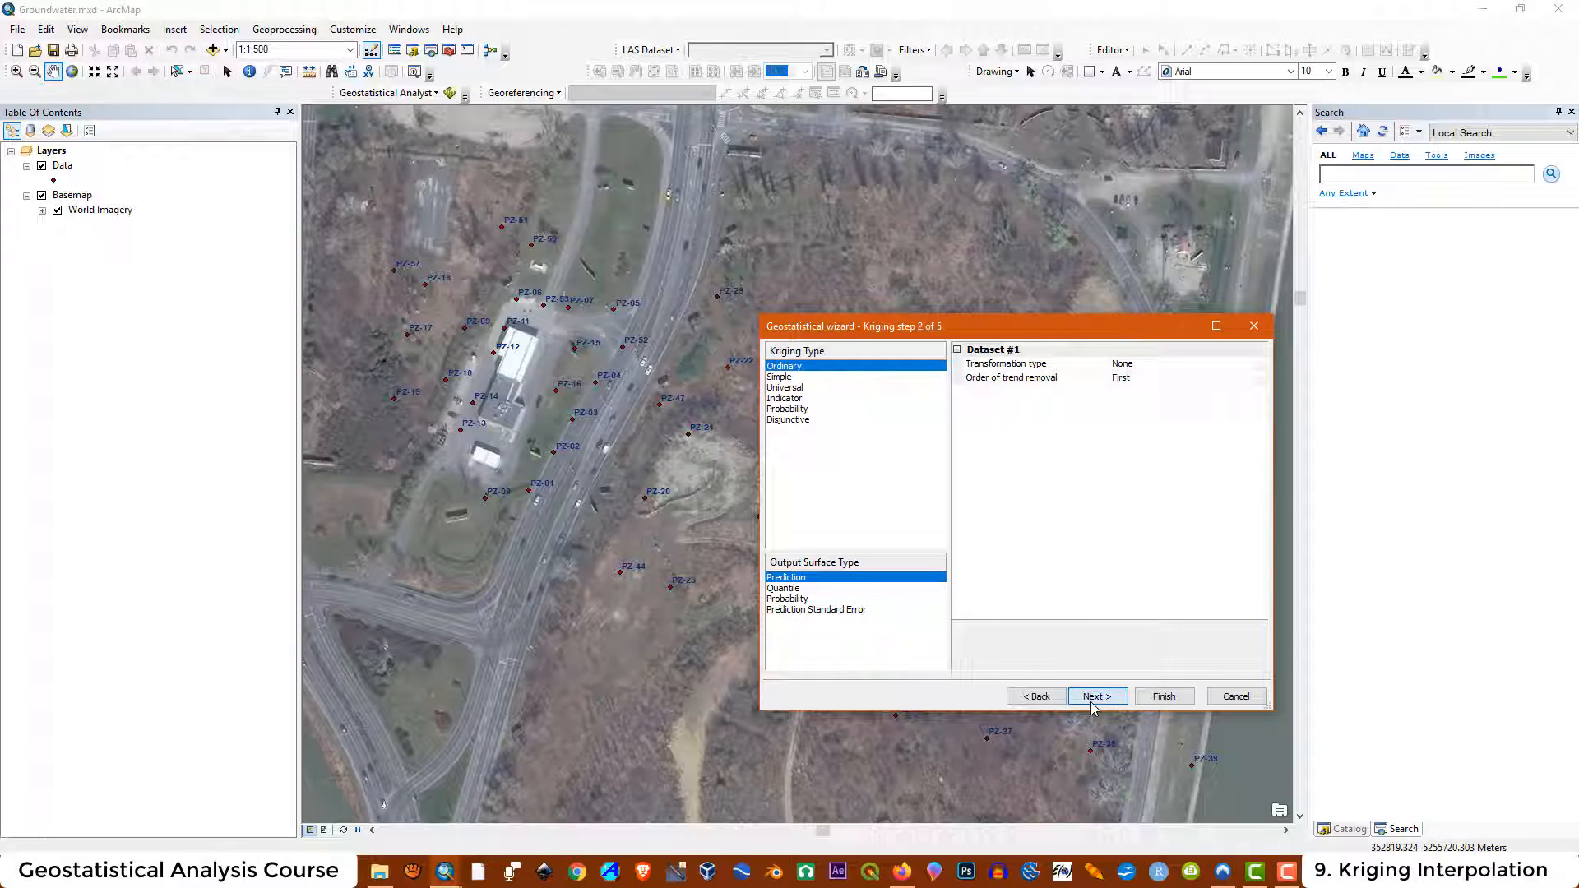
pyautogui.click(1216, 326)
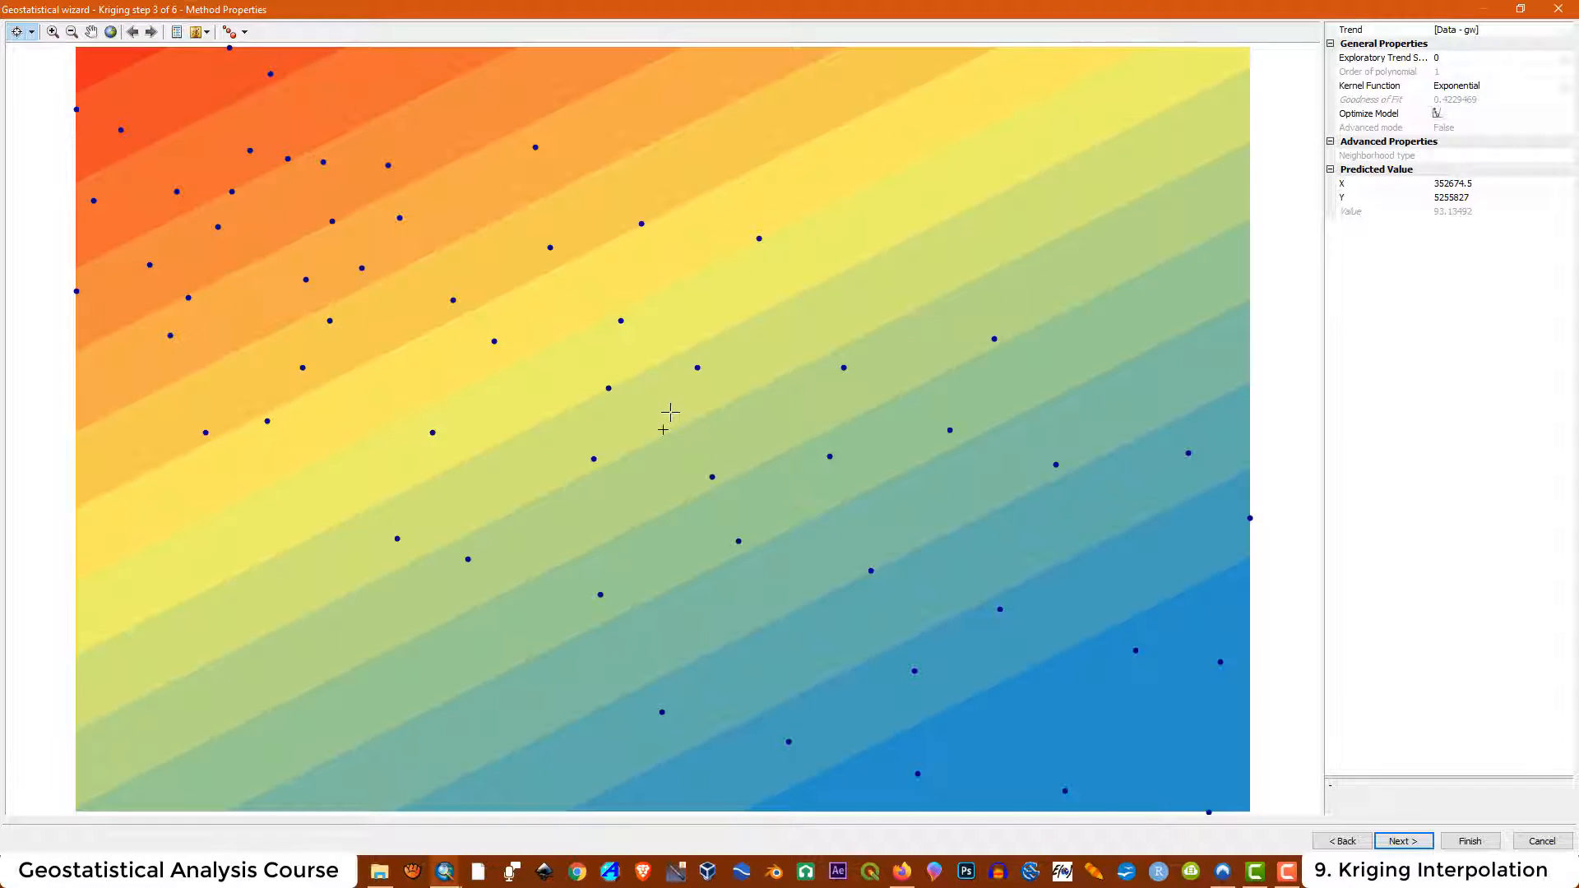
pyautogui.click(1403, 841)
pyautogui.click(1472, 156)
pyautogui.click(1473, 156)
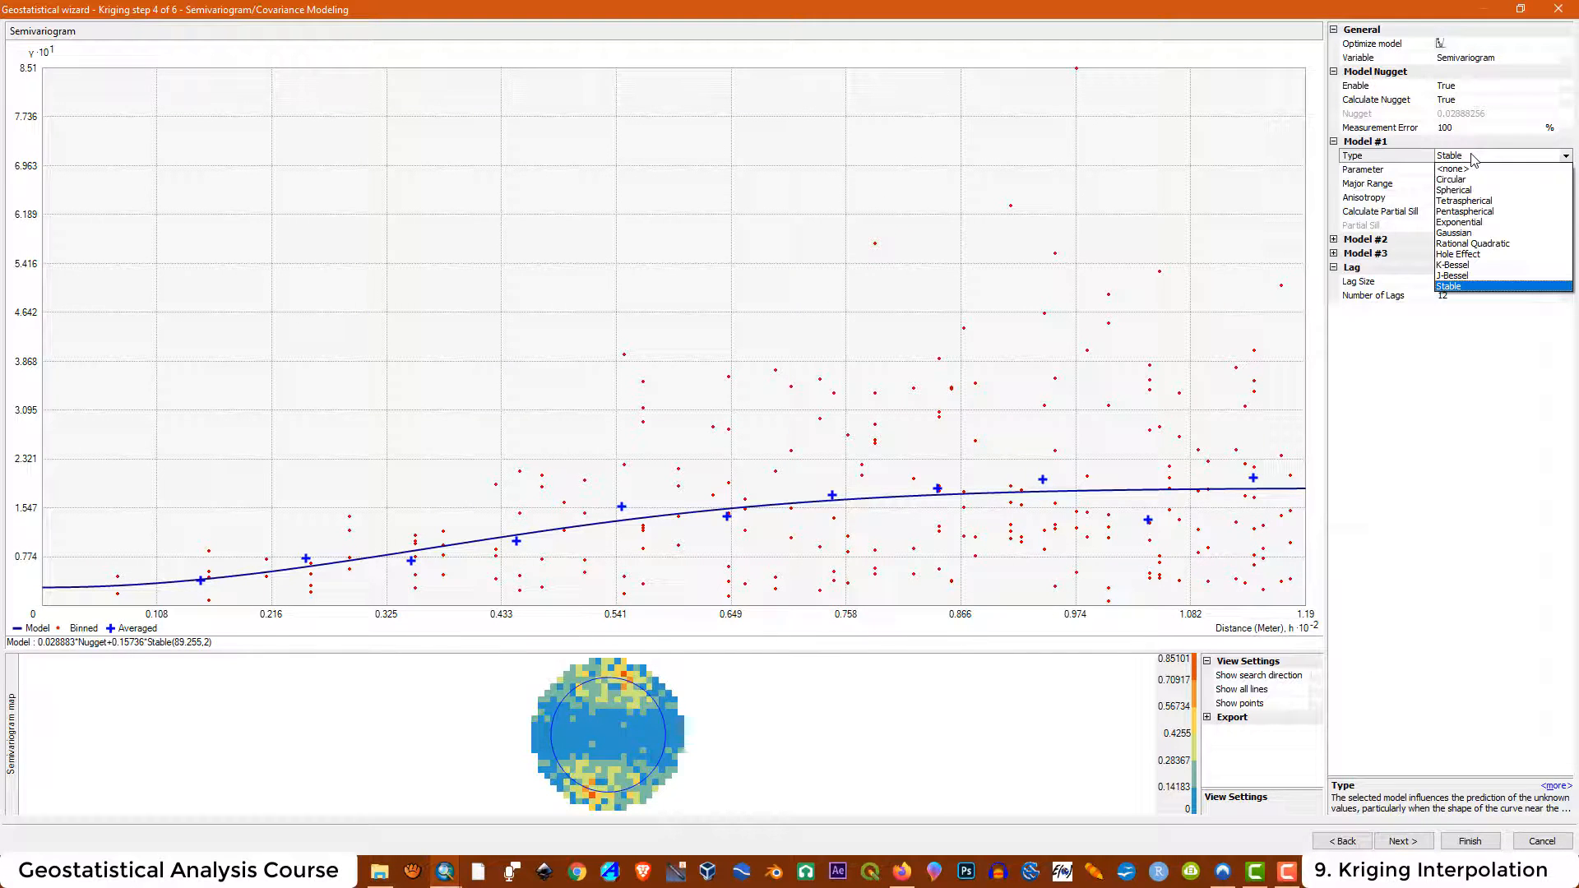
pyautogui.click(1470, 190)
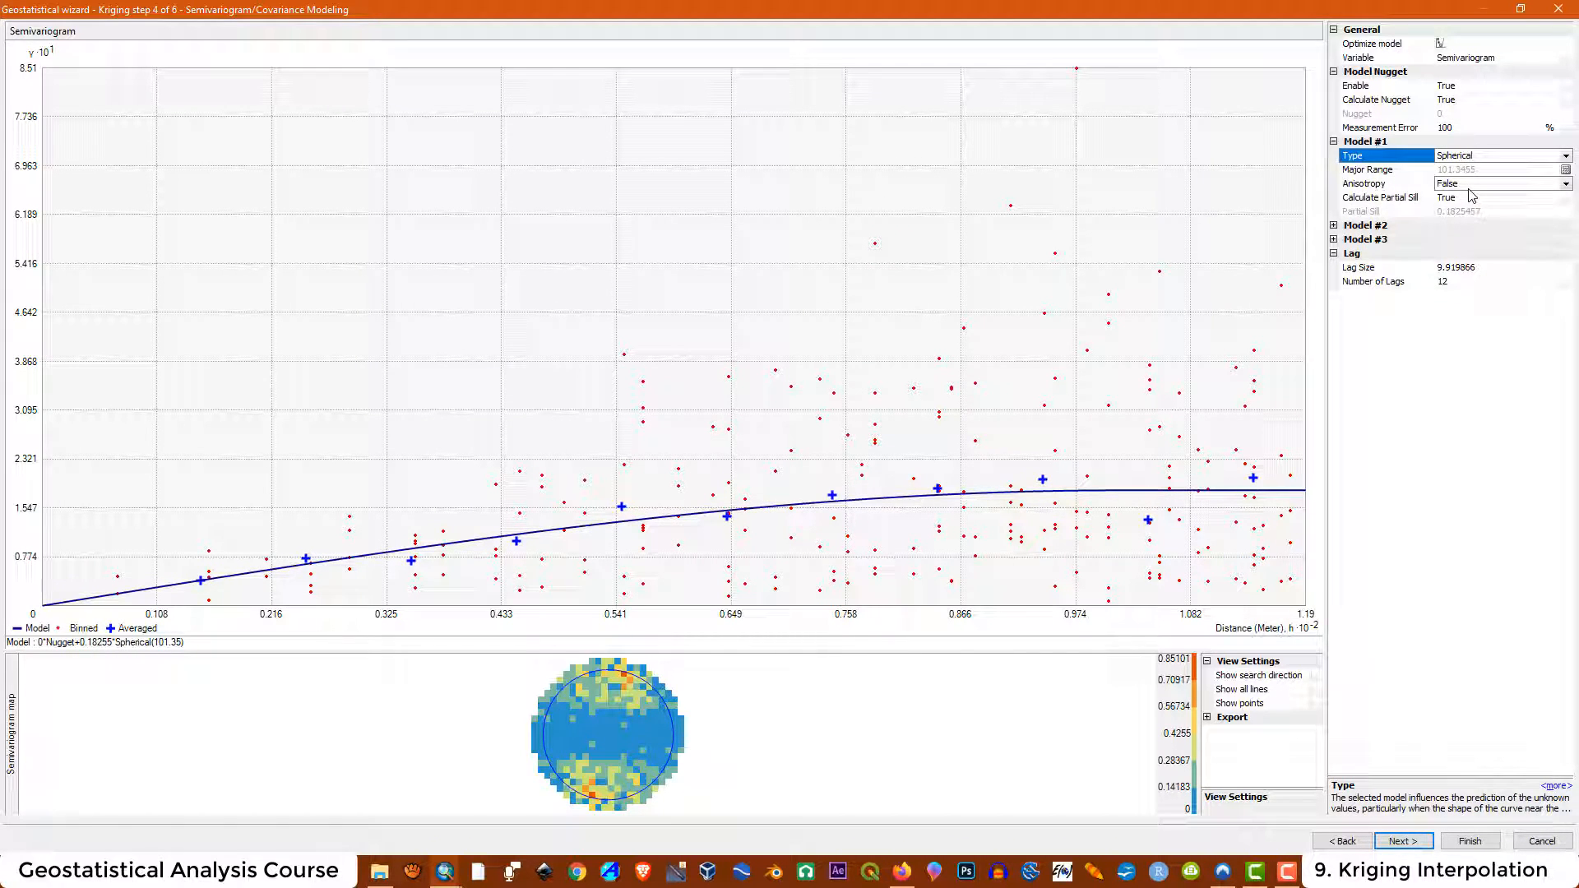
# Set the lag size to 15 and the number of lags to 15
pyautogui.click(1458, 269)
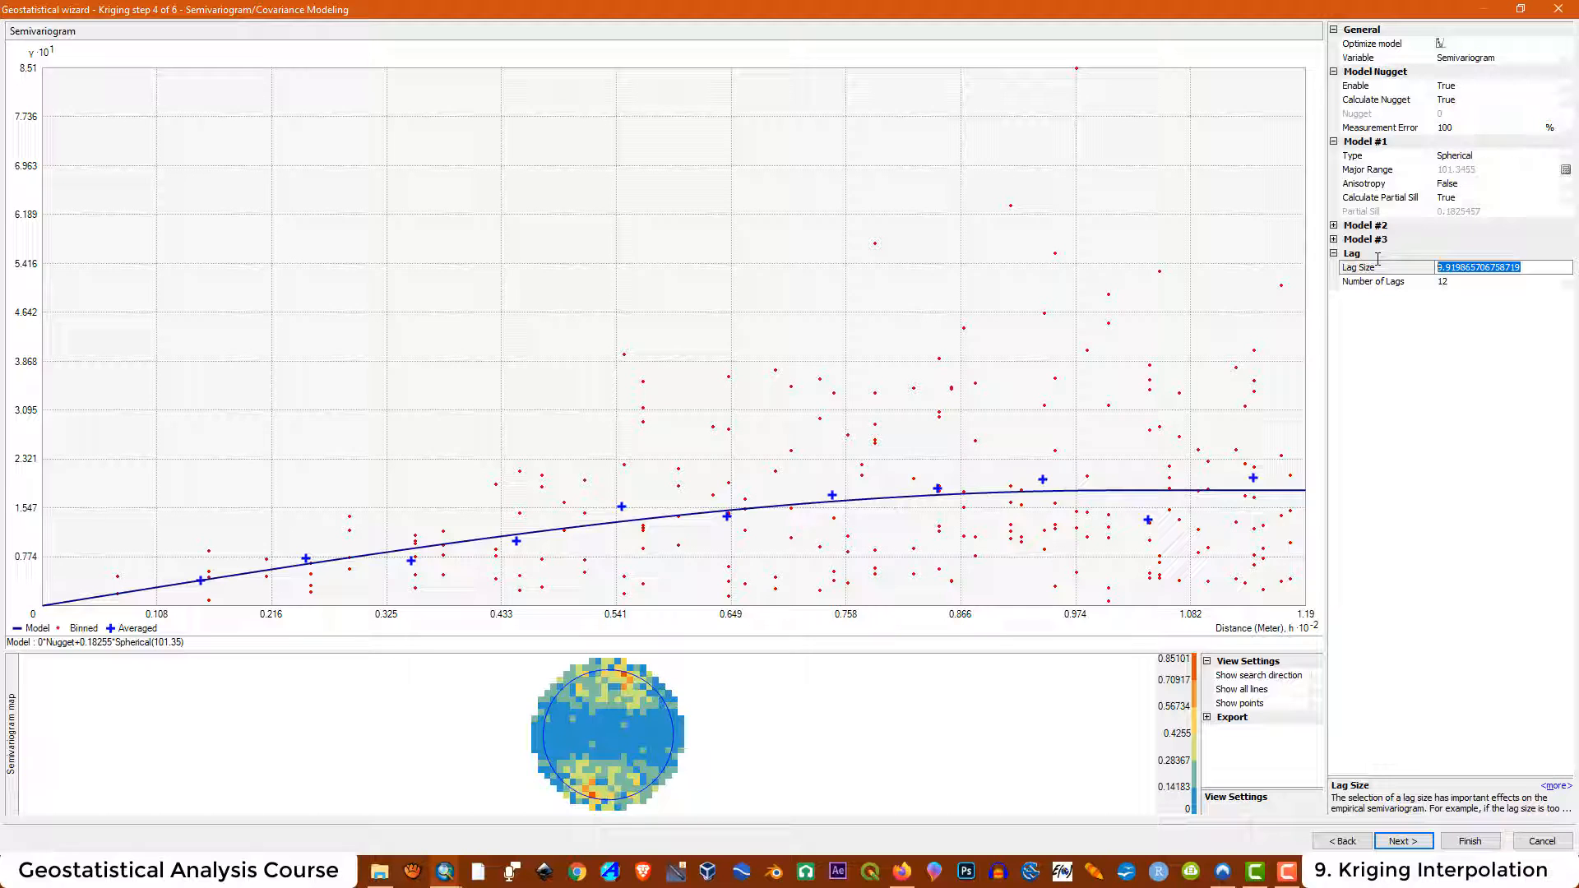
pyautogui.write('15')
pyautogui.click(1443, 281)
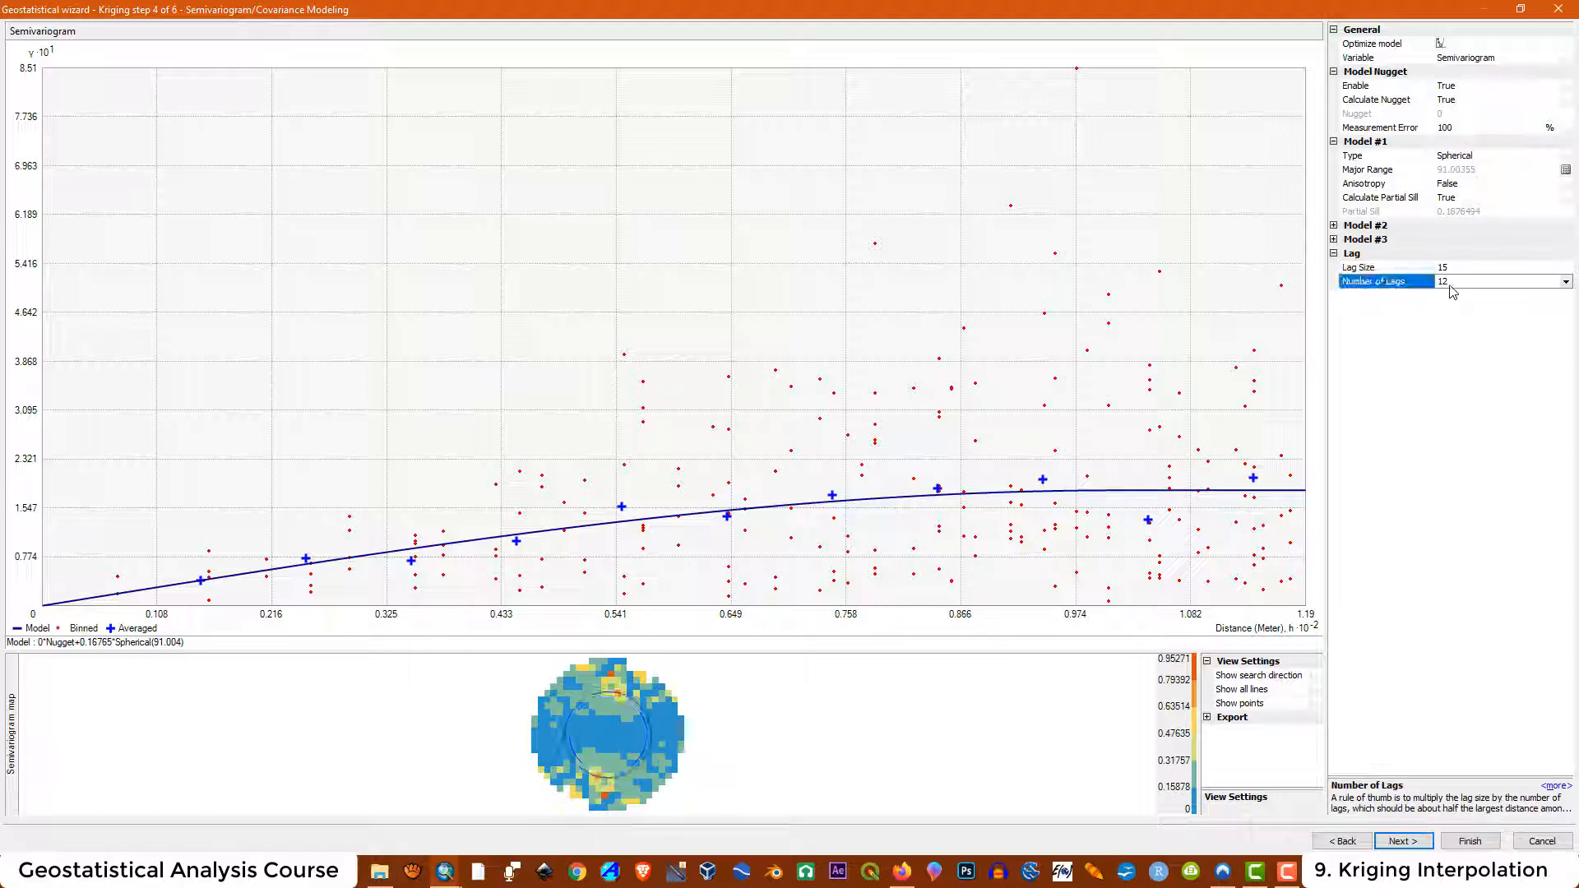
pyautogui.moveTo(1445, 281); pyautogui.dragTo(1410, 275)
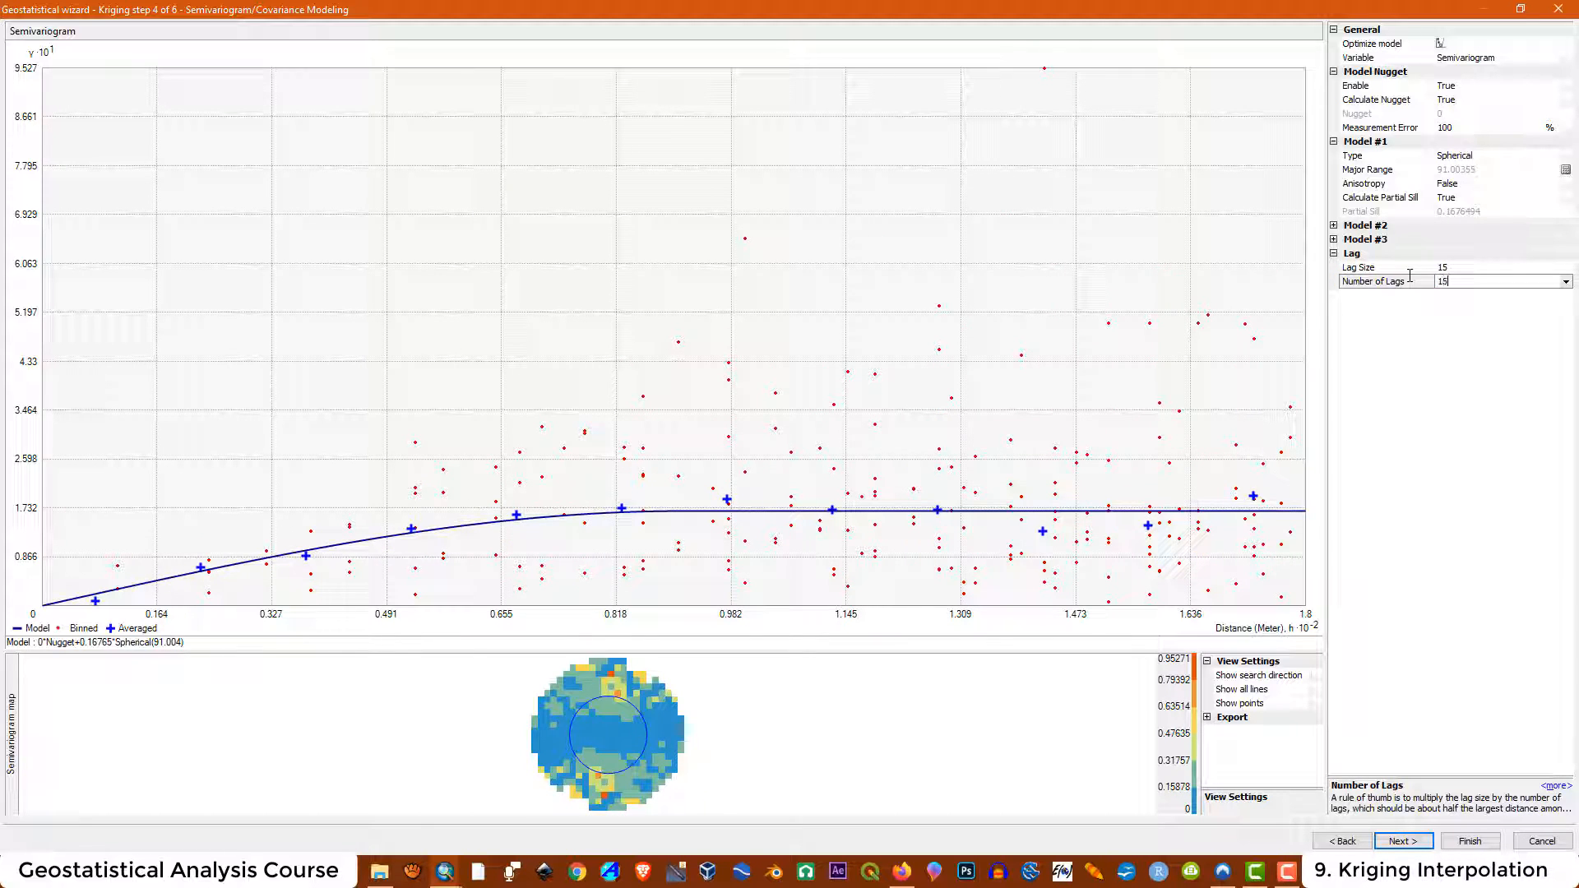
pyautogui.click(1408, 420)
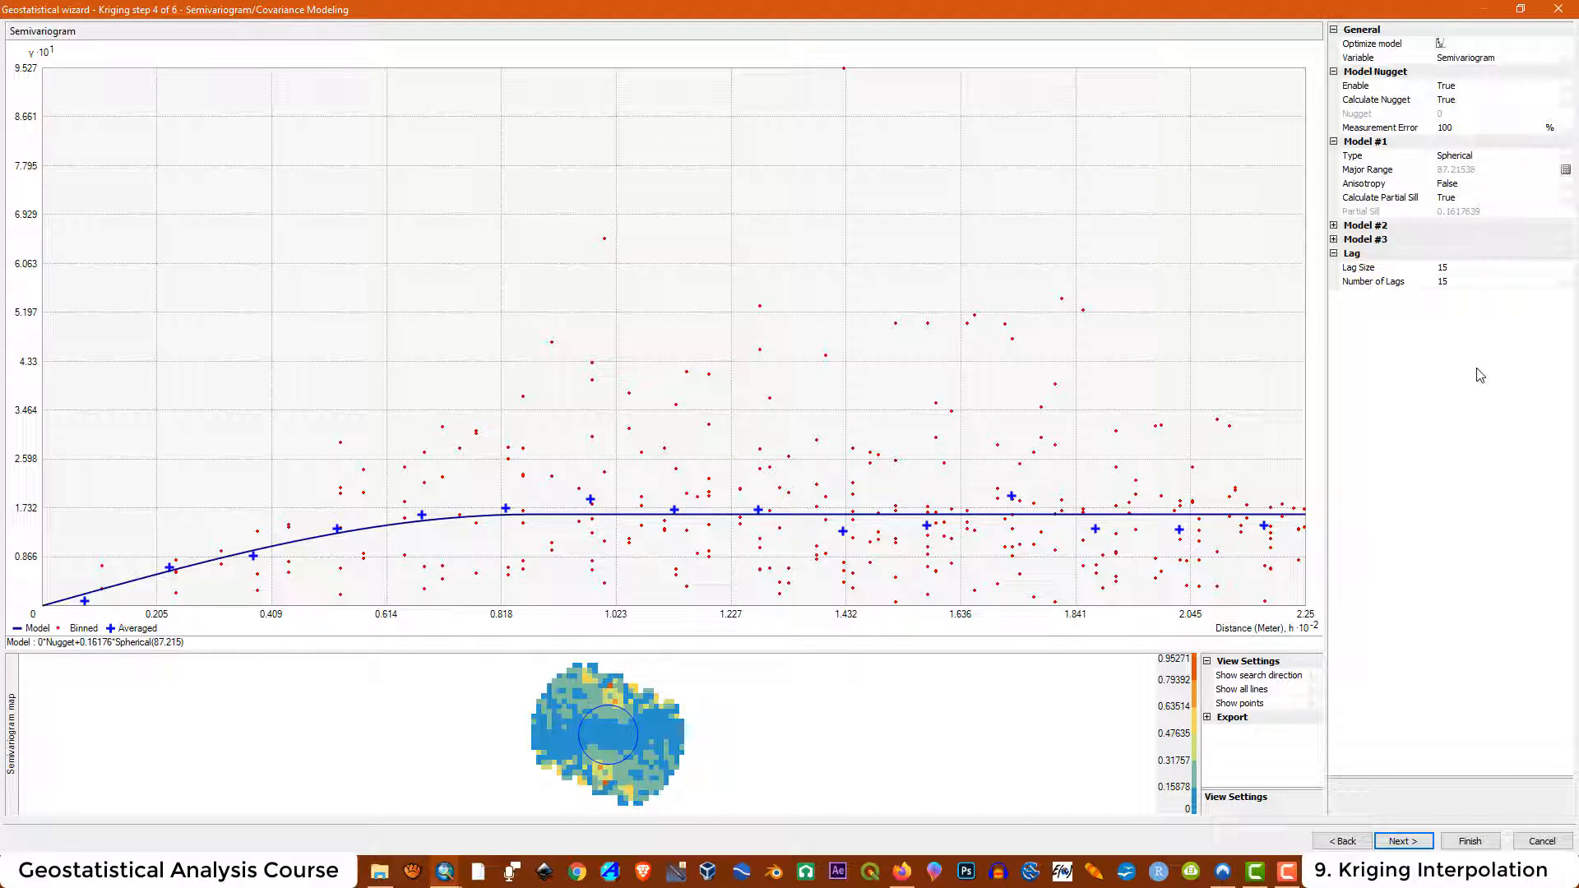
pyautogui.click(1447, 169)
pyautogui.click(1450, 158)
pyautogui.moveTo(657, 779)
pyautogui.click(1475, 156)
pyautogui.click(1446, 171)
pyautogui.moveTo(607, 735)
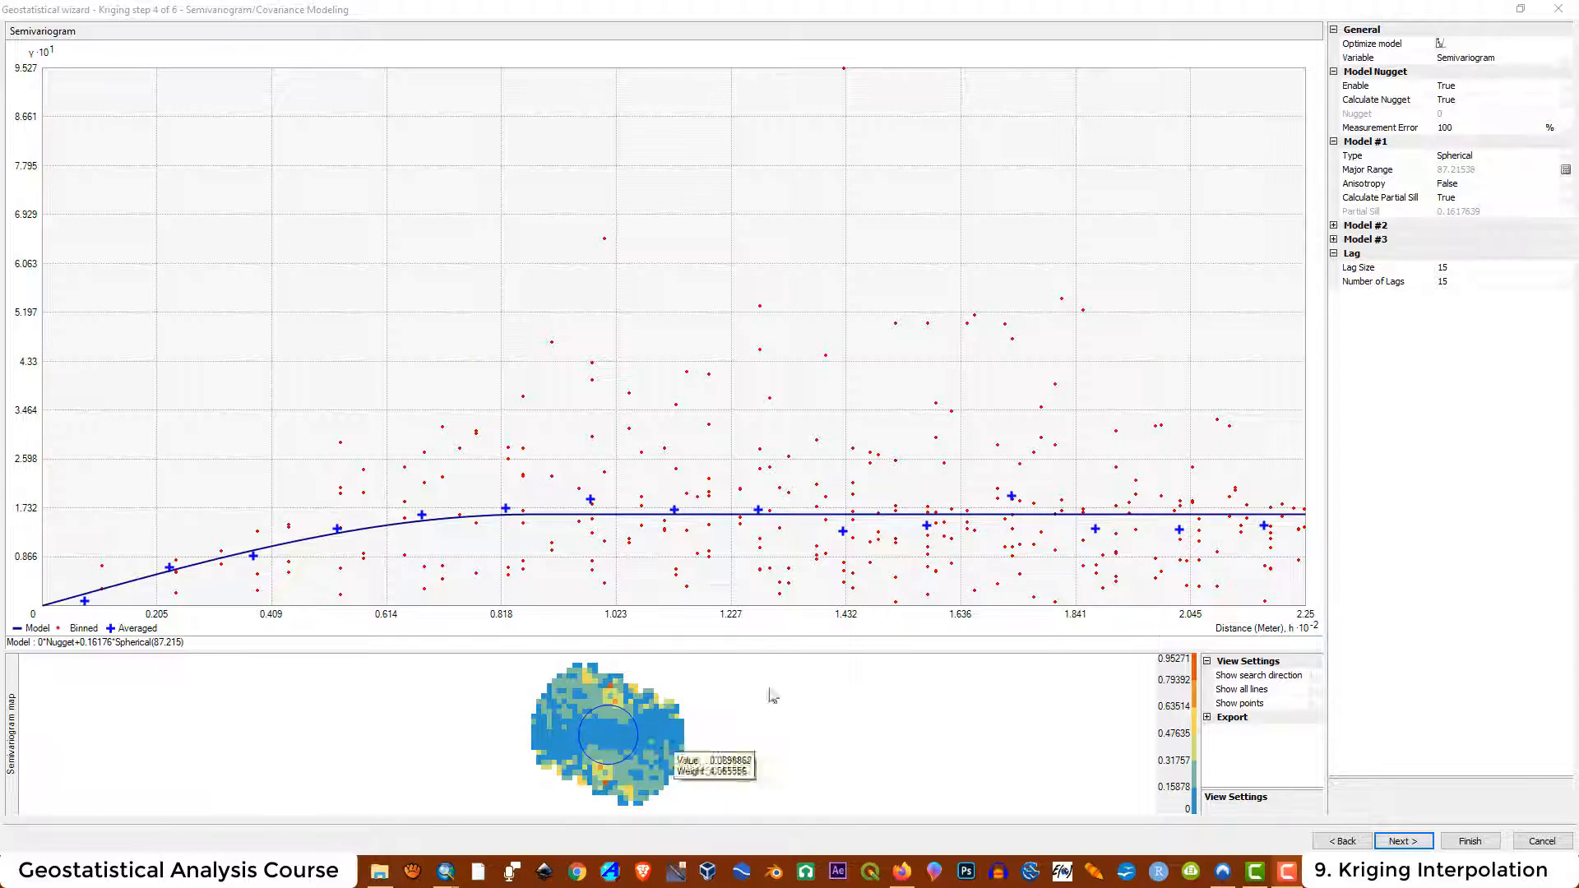
# Proceed to the search neighborhood and set the sector type to 1 Sector
pyautogui.click(1404, 842)
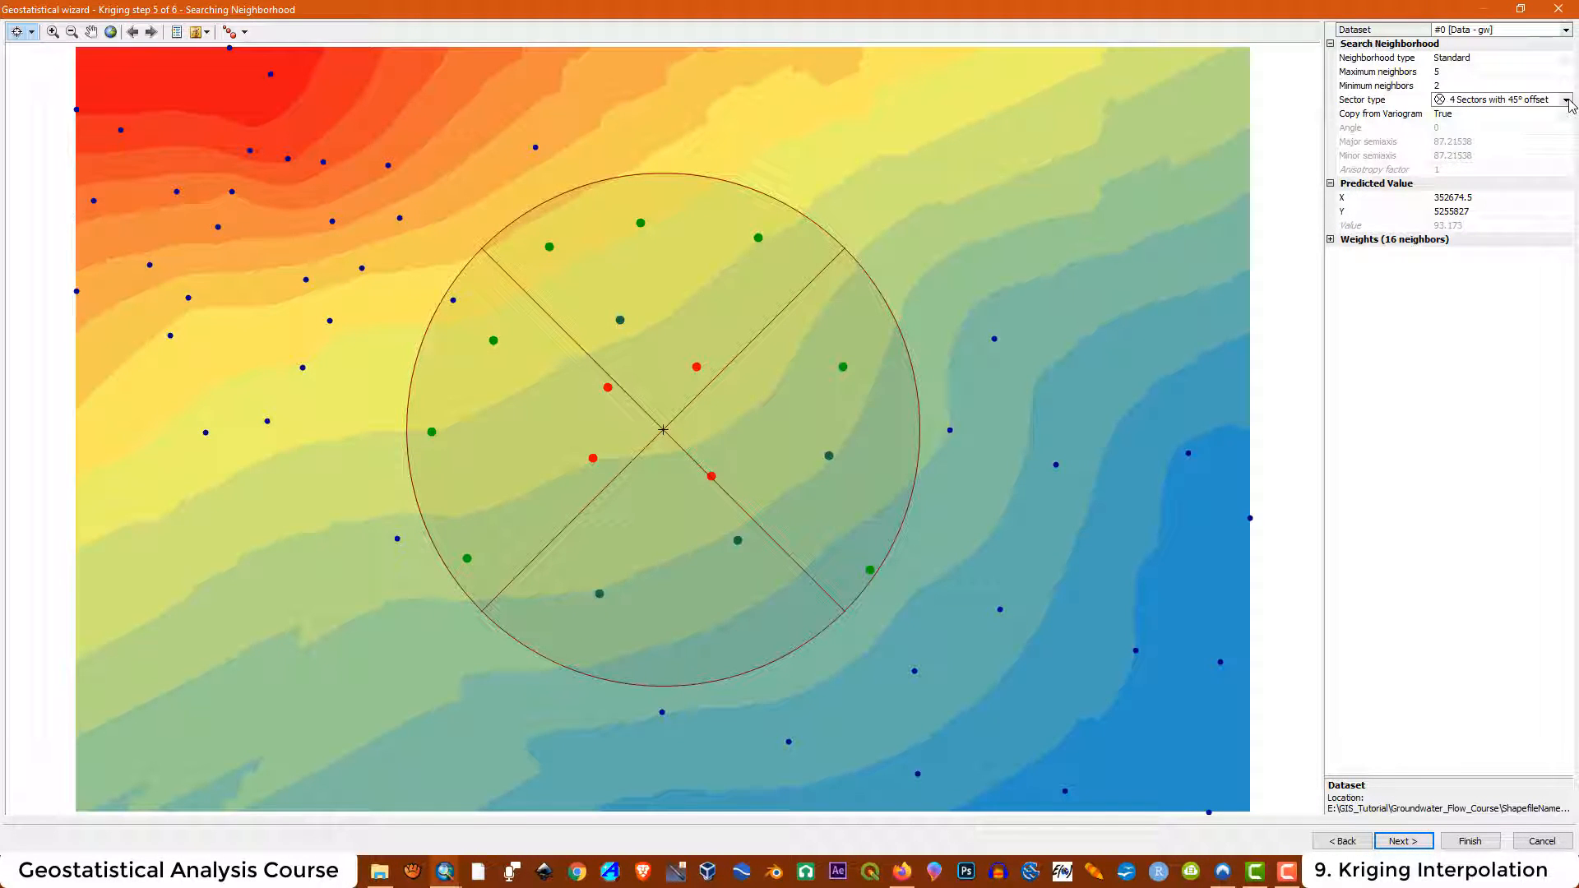
pyautogui.click(1566, 100)
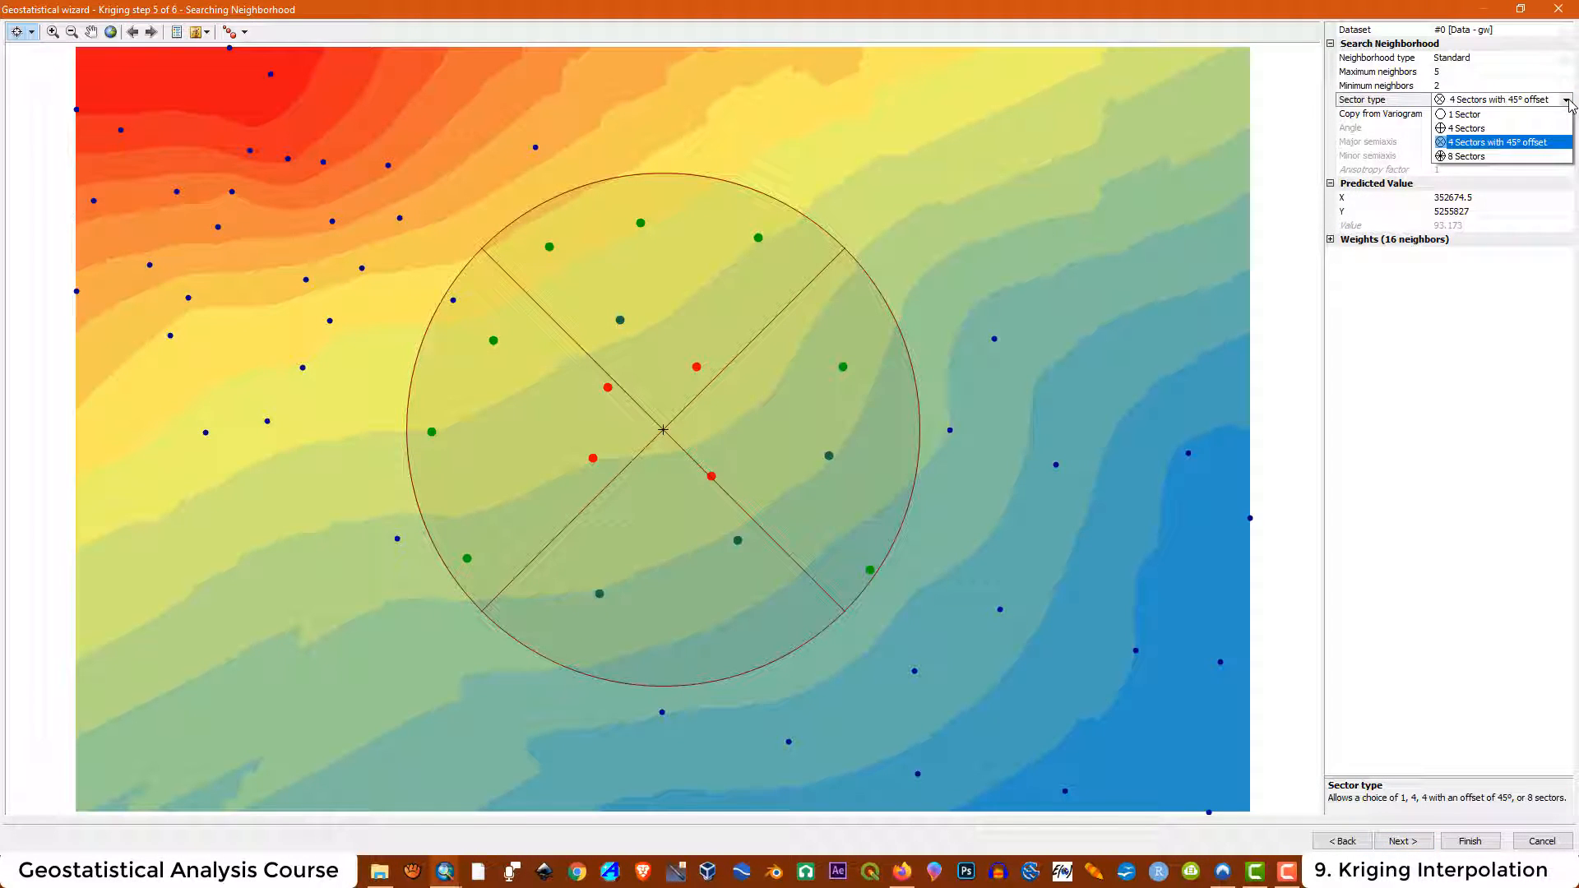
pyautogui.click(1465, 115)
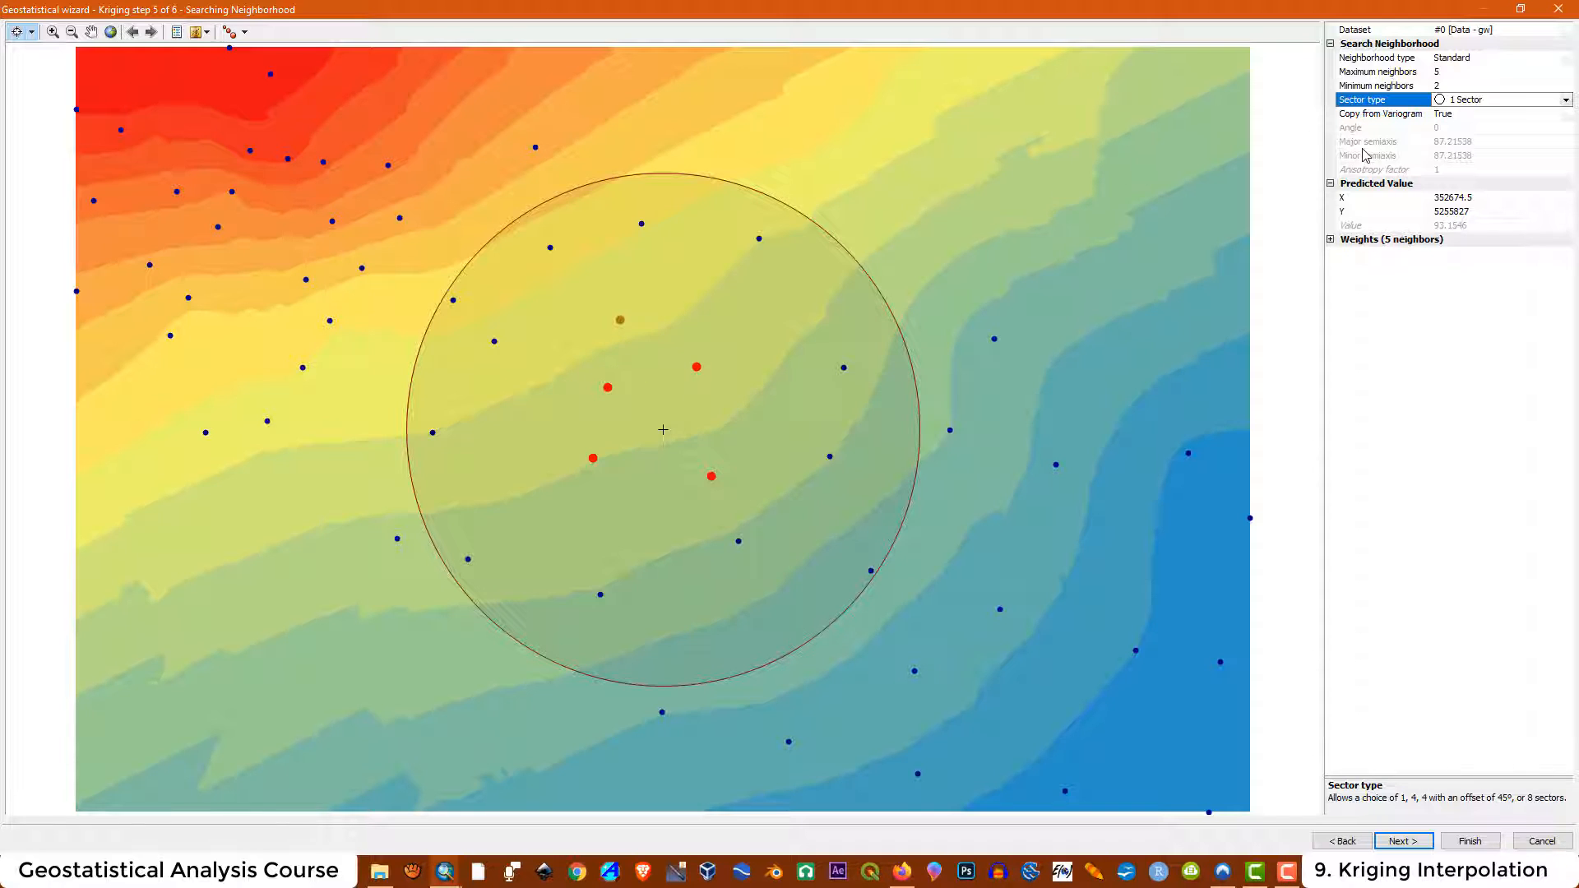
# Experiment with the neighborhood limits, setting minimum neighbors to 1 and maximum neighbors to 3
pyautogui.click(1452, 73)
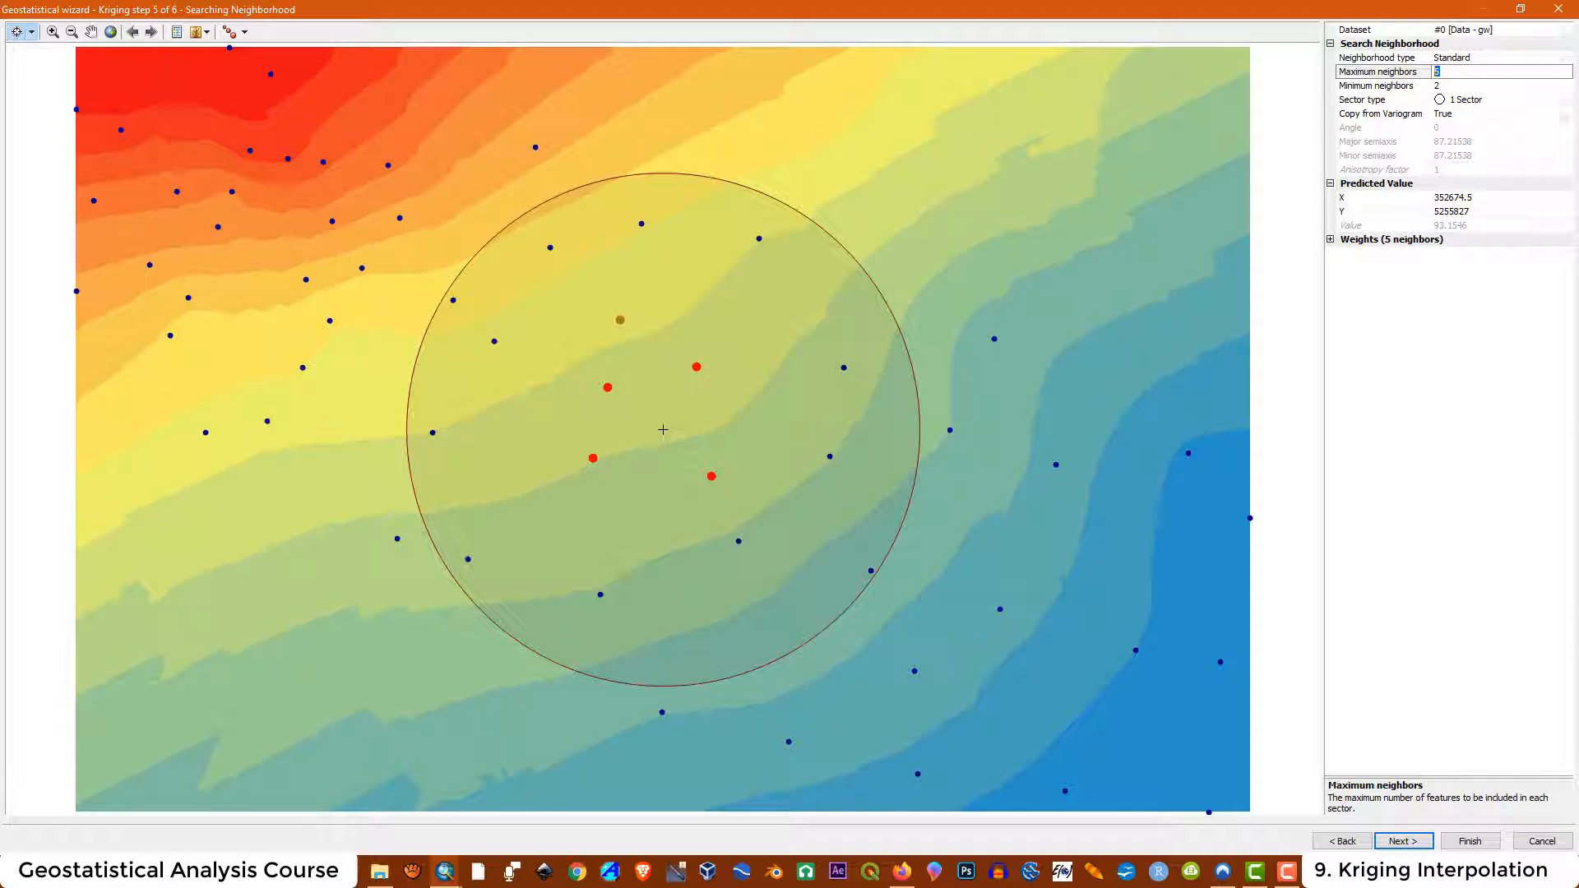
pyautogui.click(663, 429)
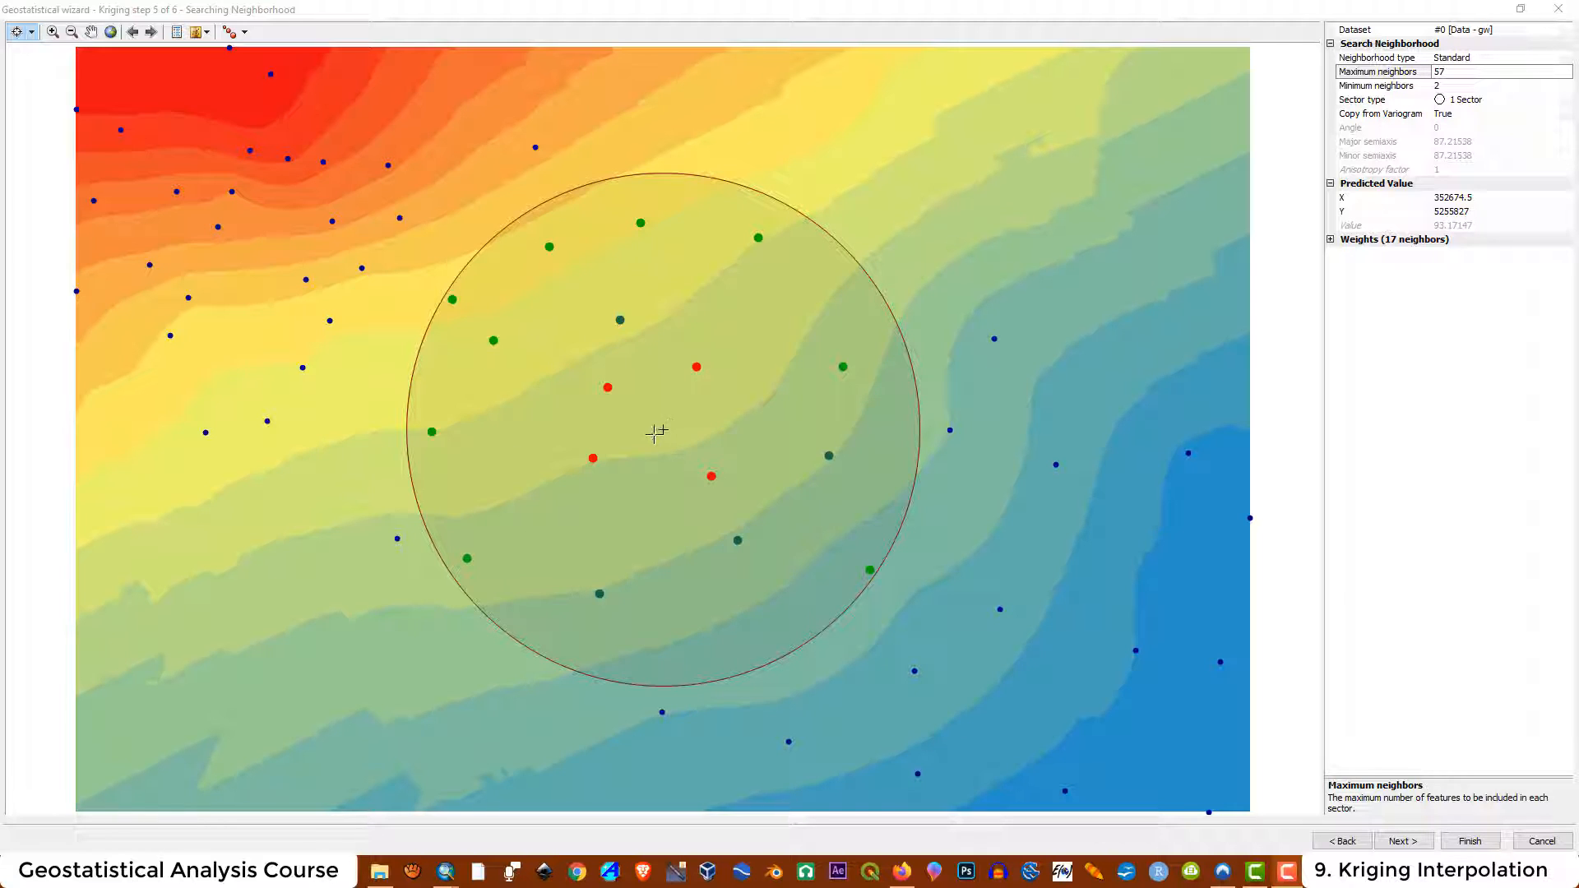
pyautogui.click(1457, 70)
pyautogui.doubleClick(1457, 69)
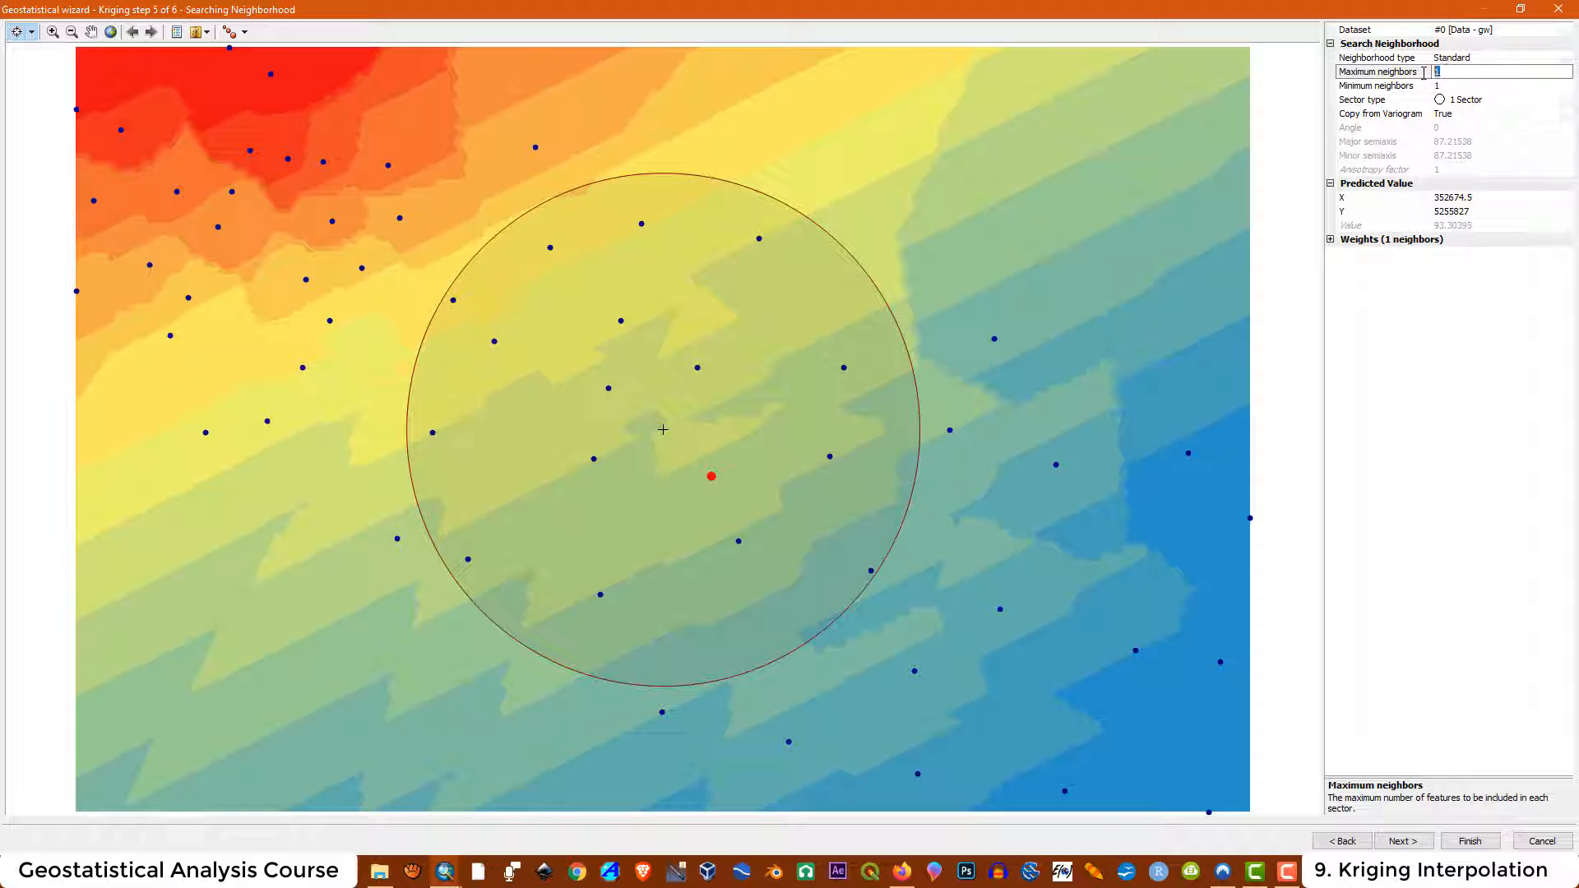
pyautogui.press('Return')
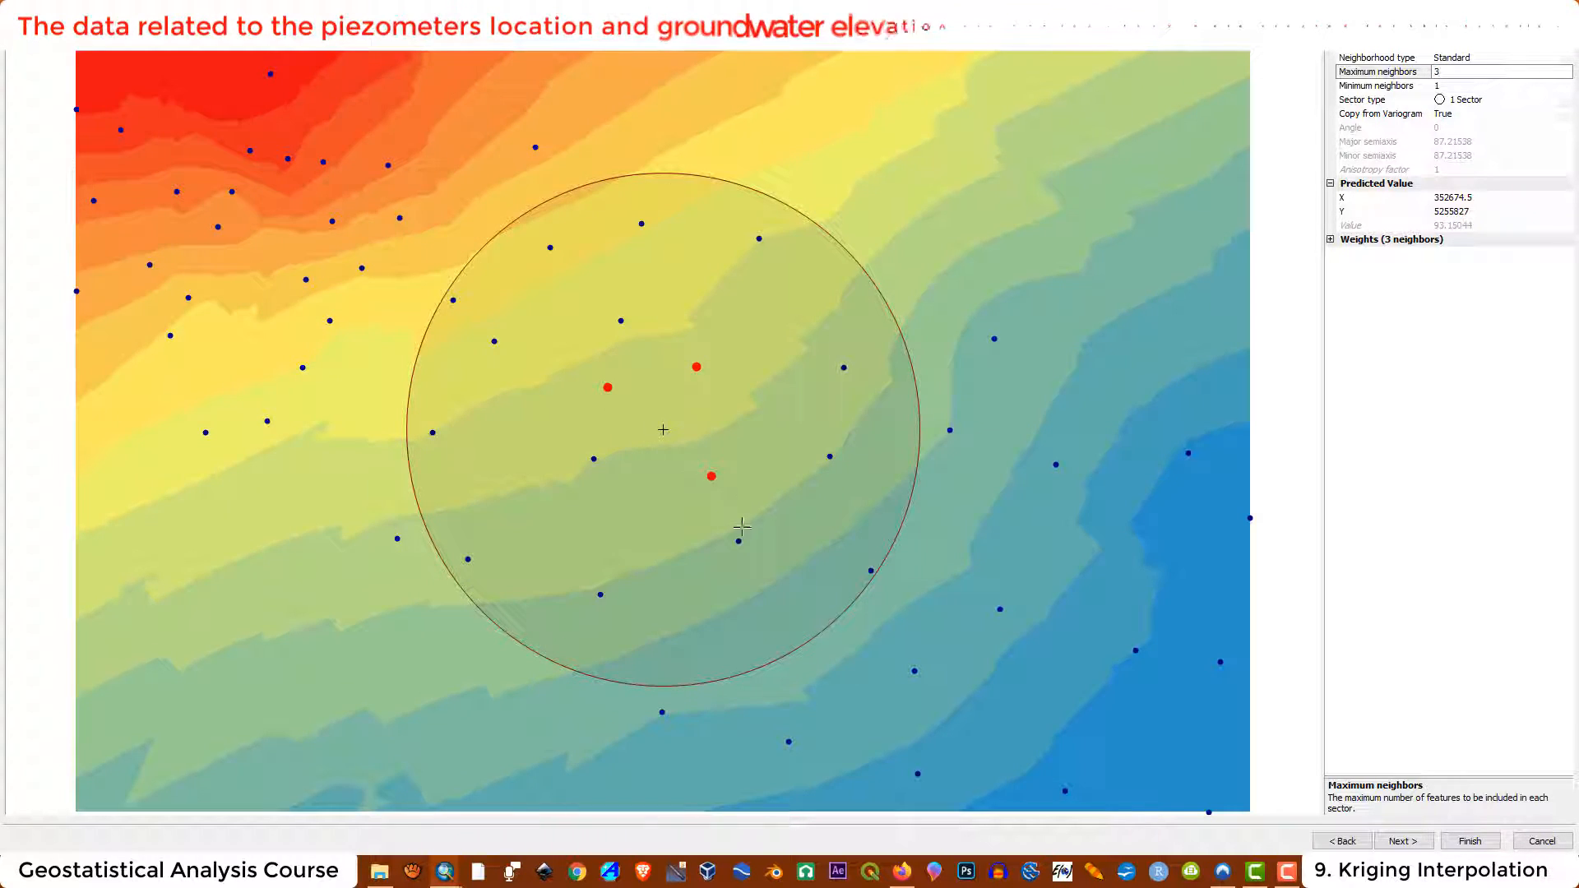
# Set maximum neighbors to 57 after briefly comparing it with a value of 3
pyautogui.doubleClick(1450, 73)
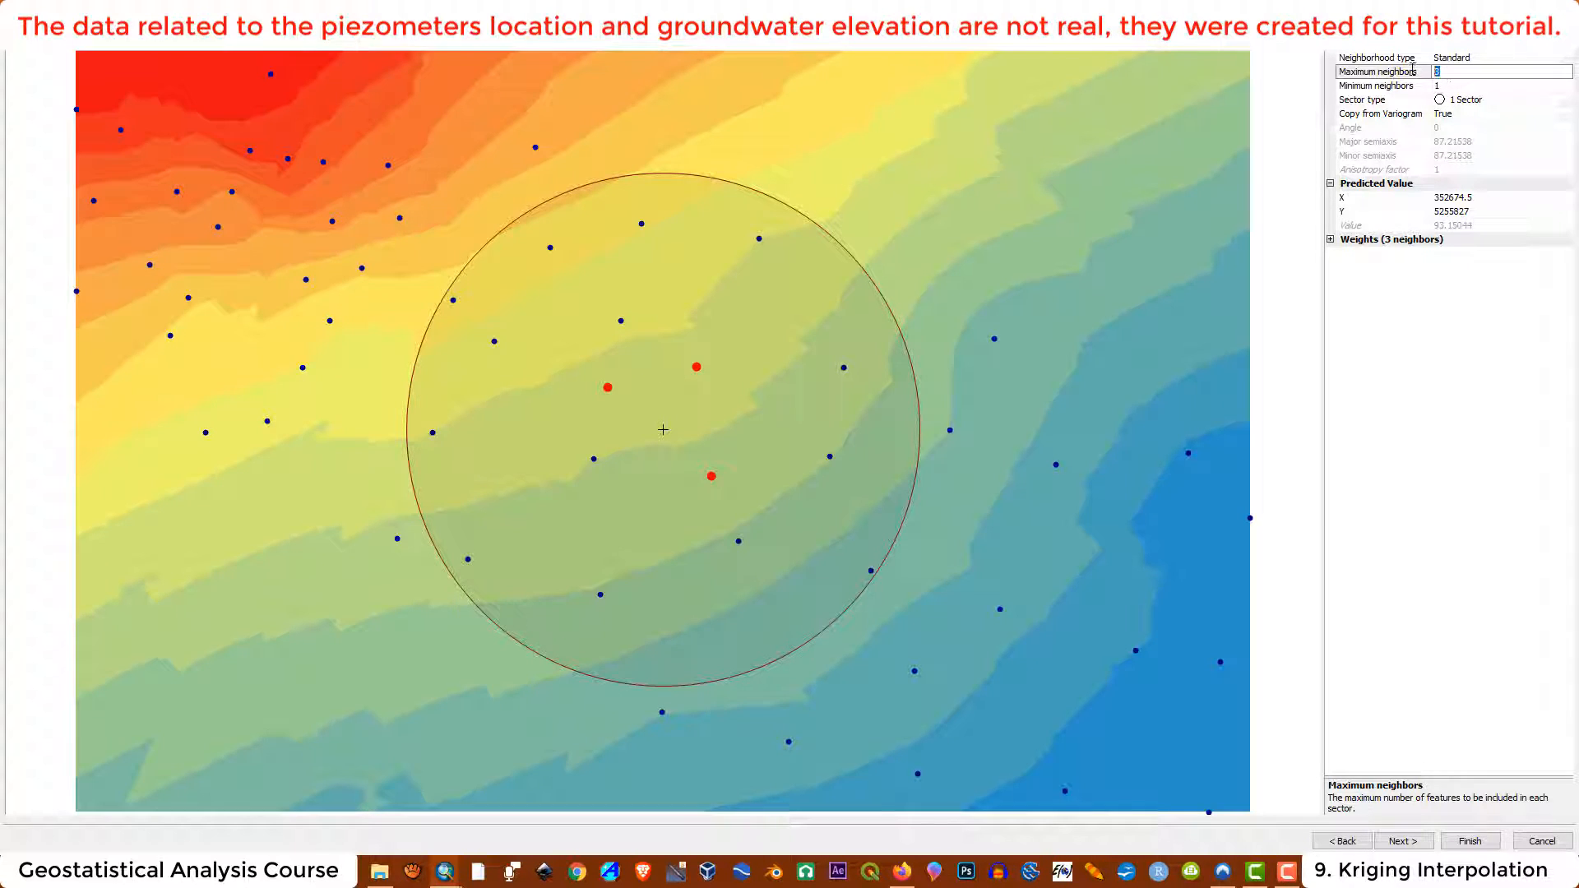
pyautogui.write('57')
pyautogui.press('Return')
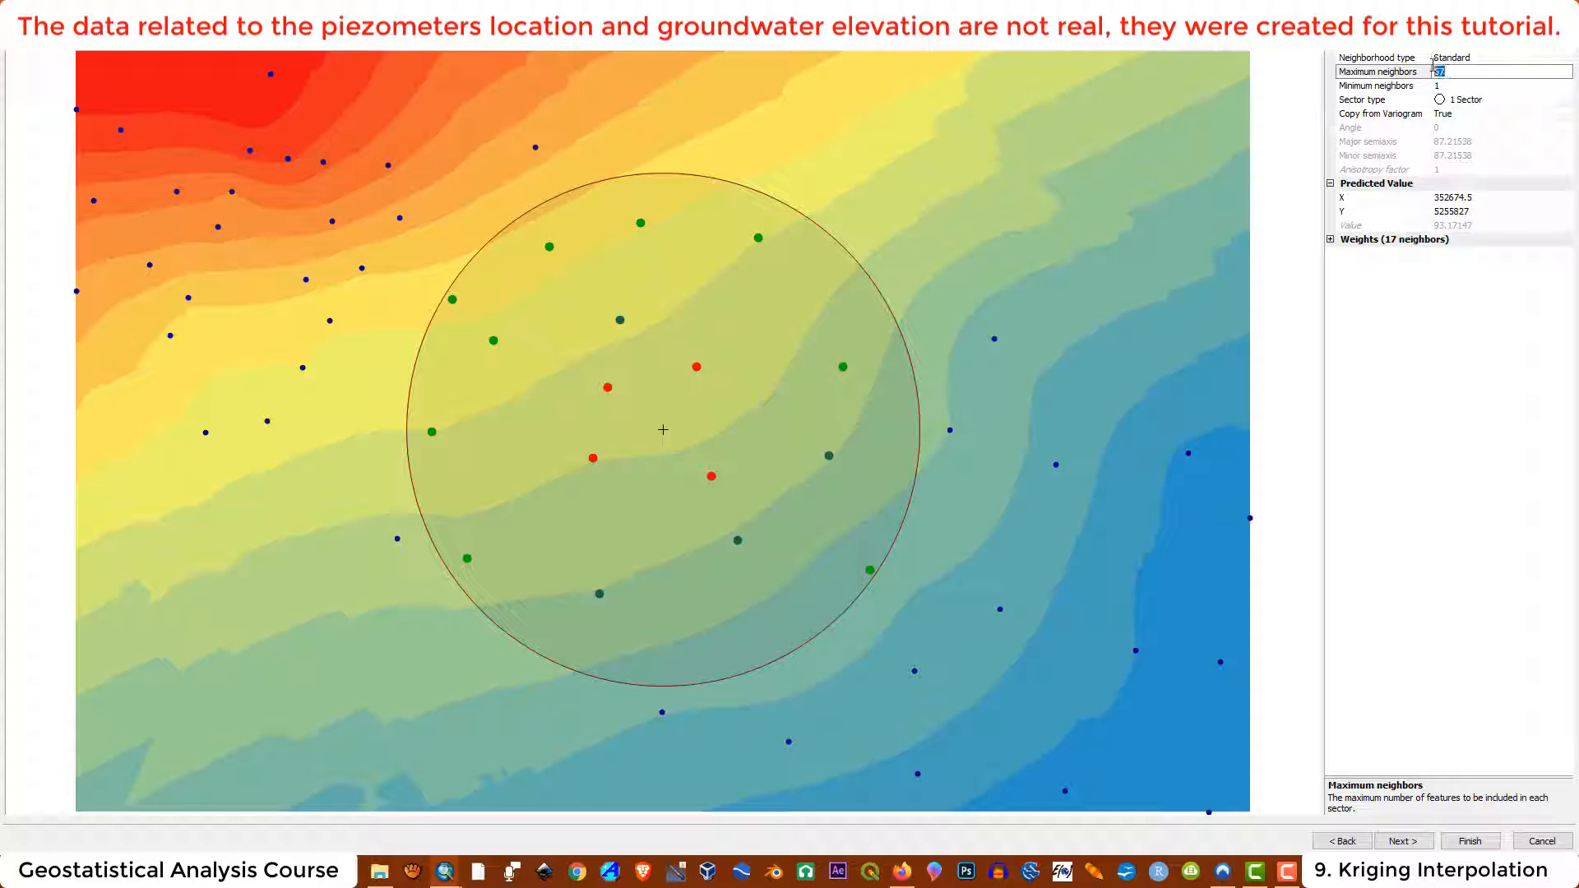
pyautogui.press('BackSpace')
pyautogui.write('3')
pyautogui.press('Return')
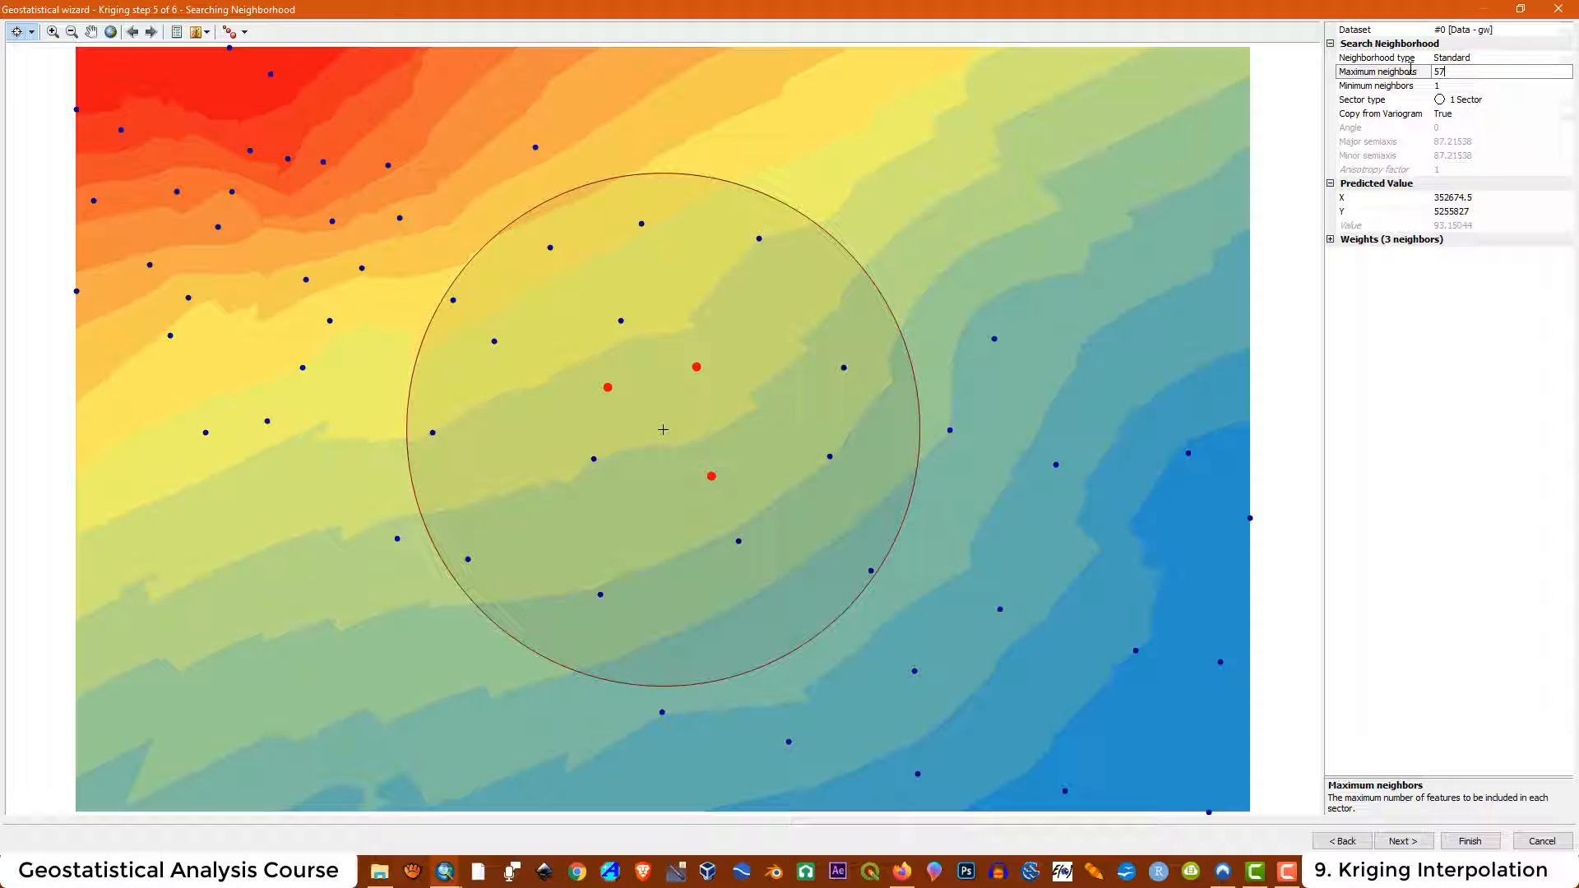
pyautogui.write('57')
pyautogui.press('Return')
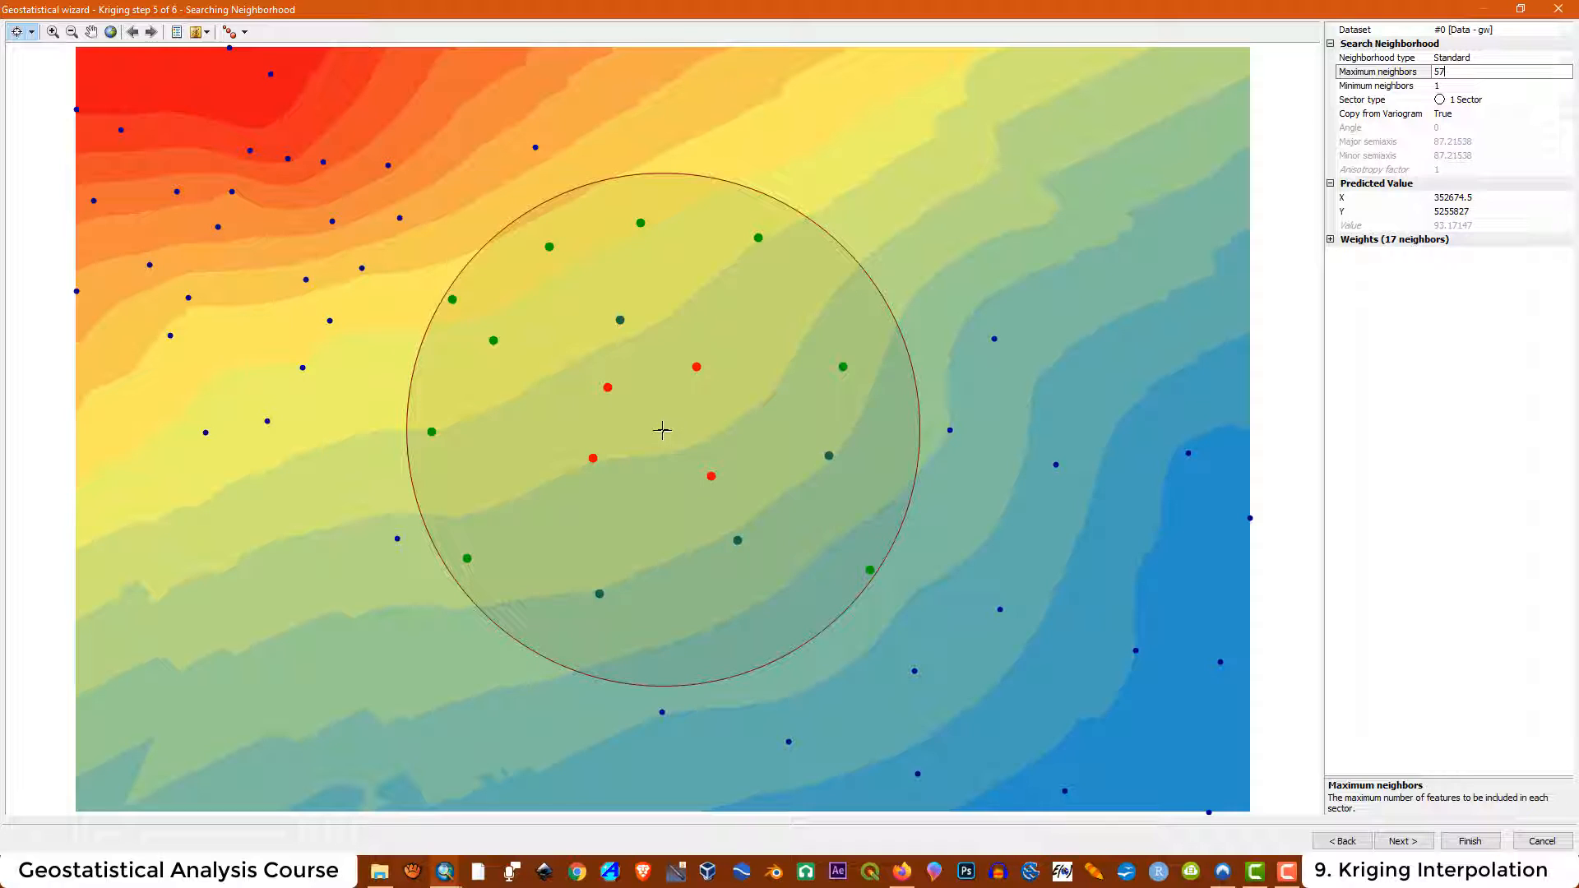
# Expand the neighbor weights list and inspect predictions at several locations on the map
pyautogui.click(1330, 239)
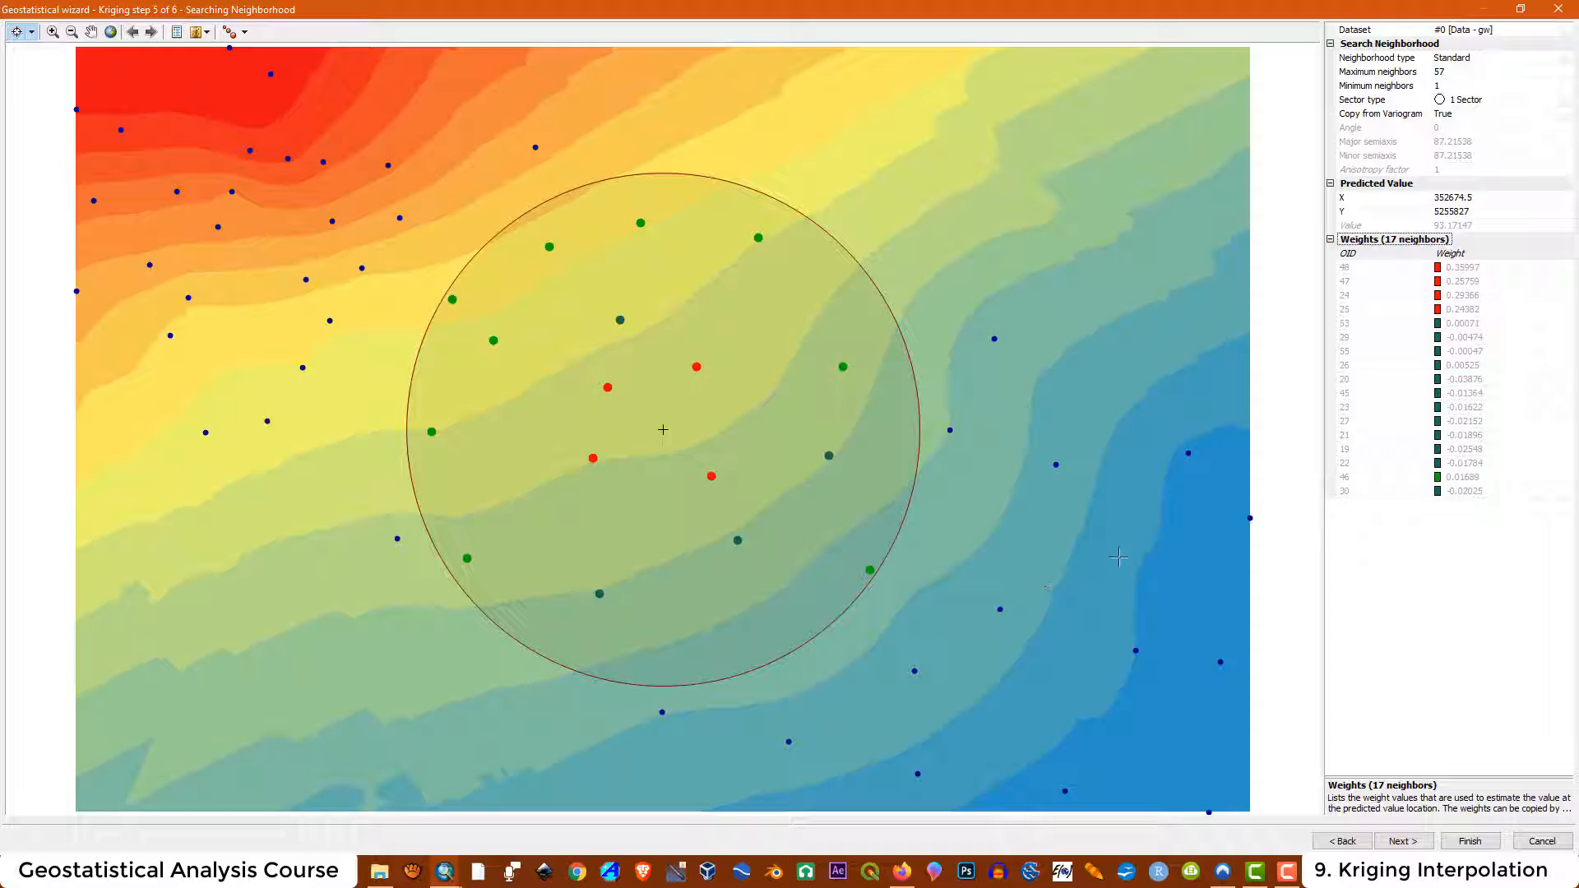
pyautogui.click(1028, 548)
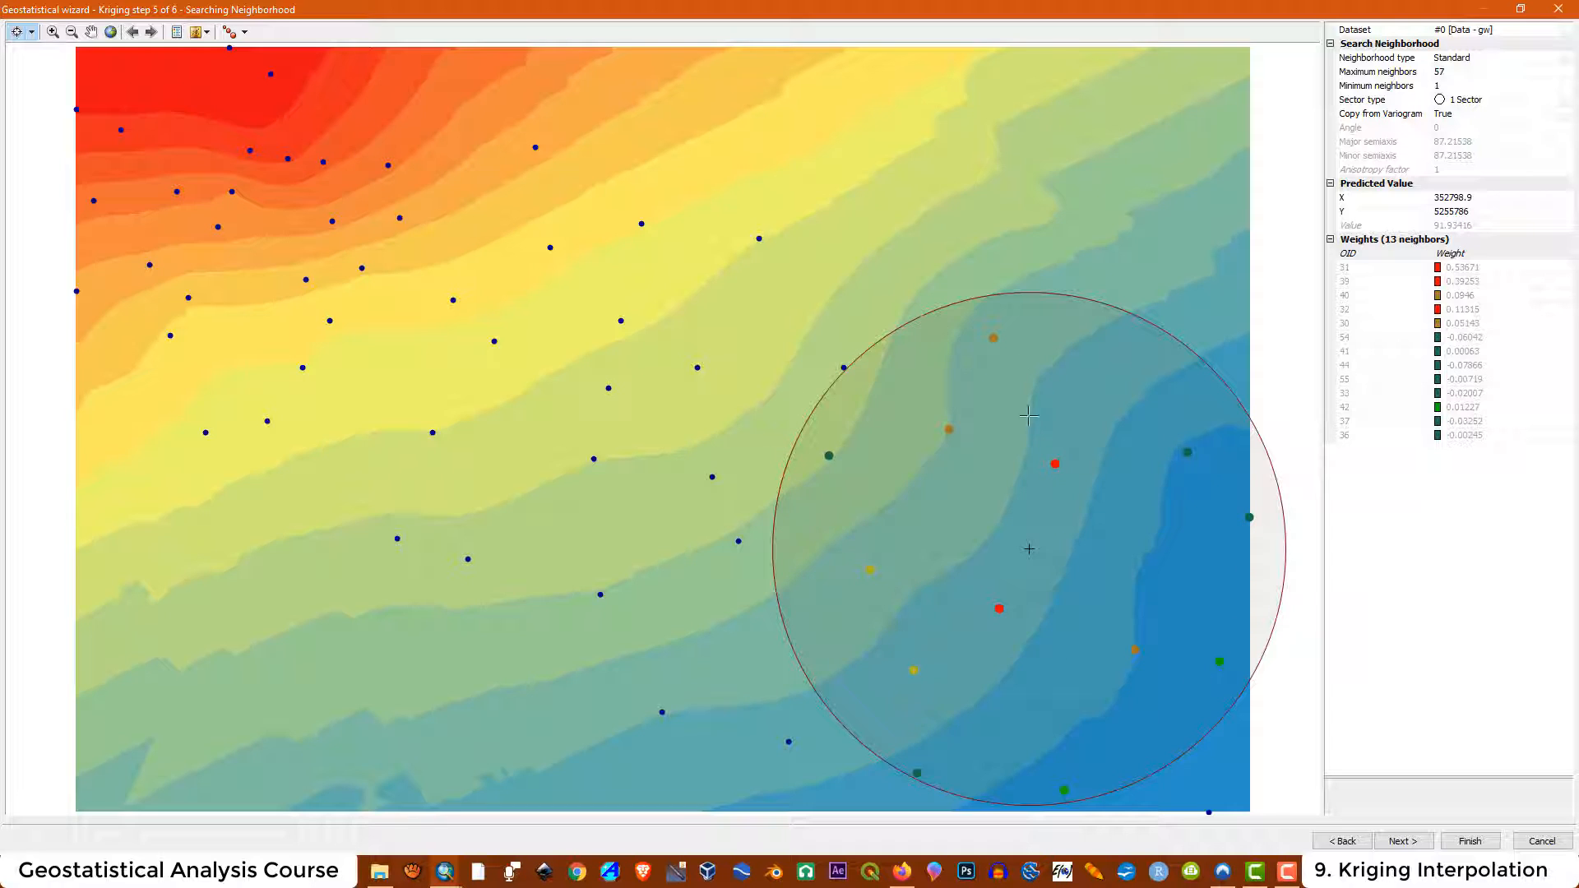
pyautogui.click(969, 131)
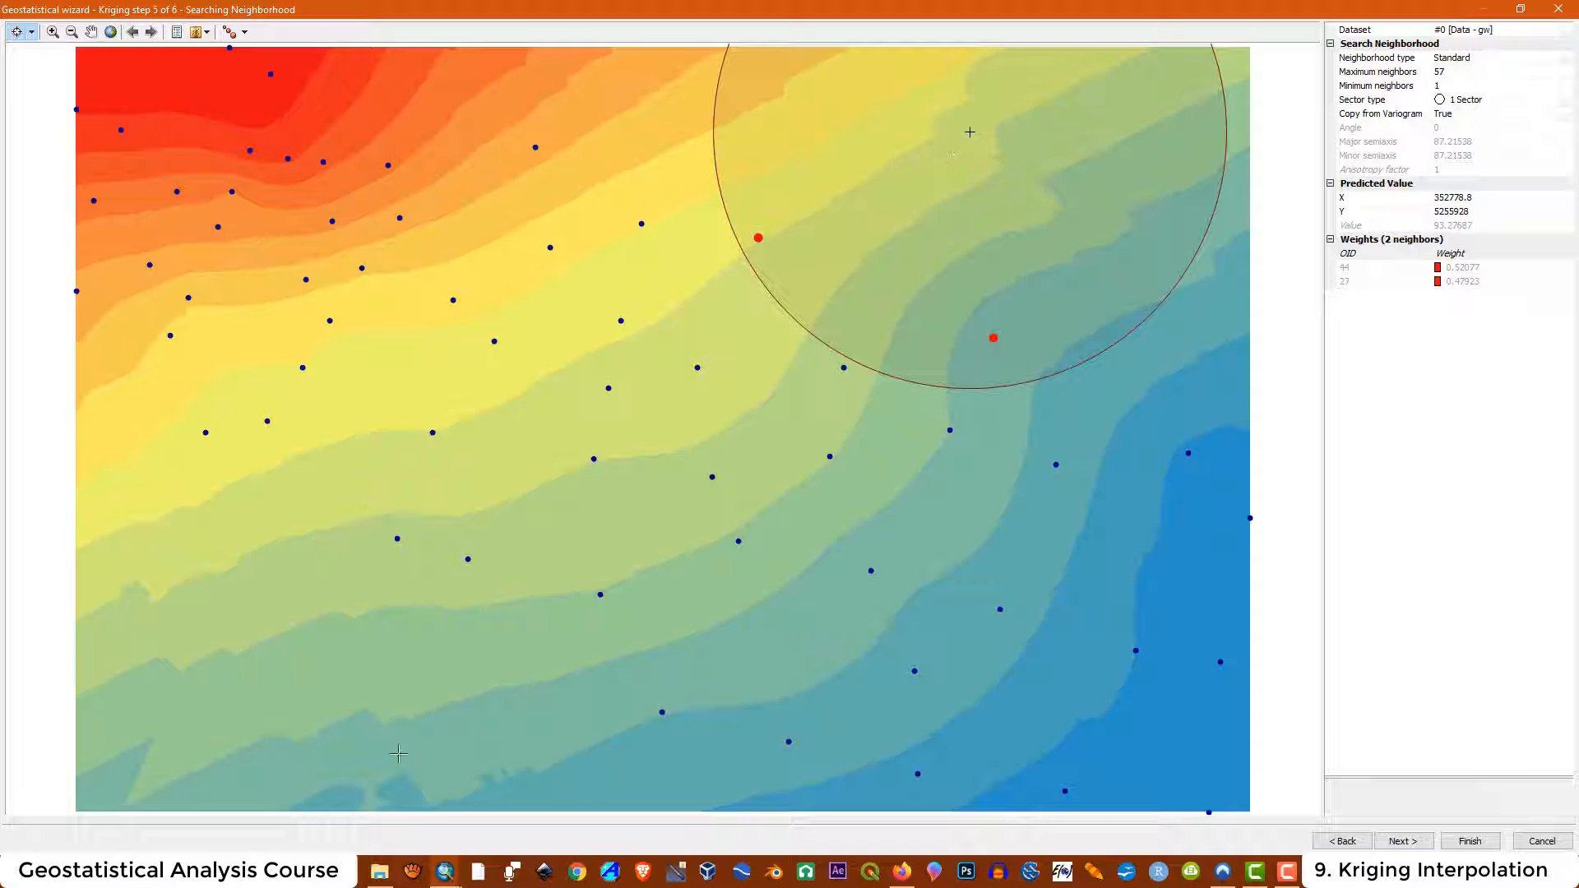
pyautogui.click(215, 685)
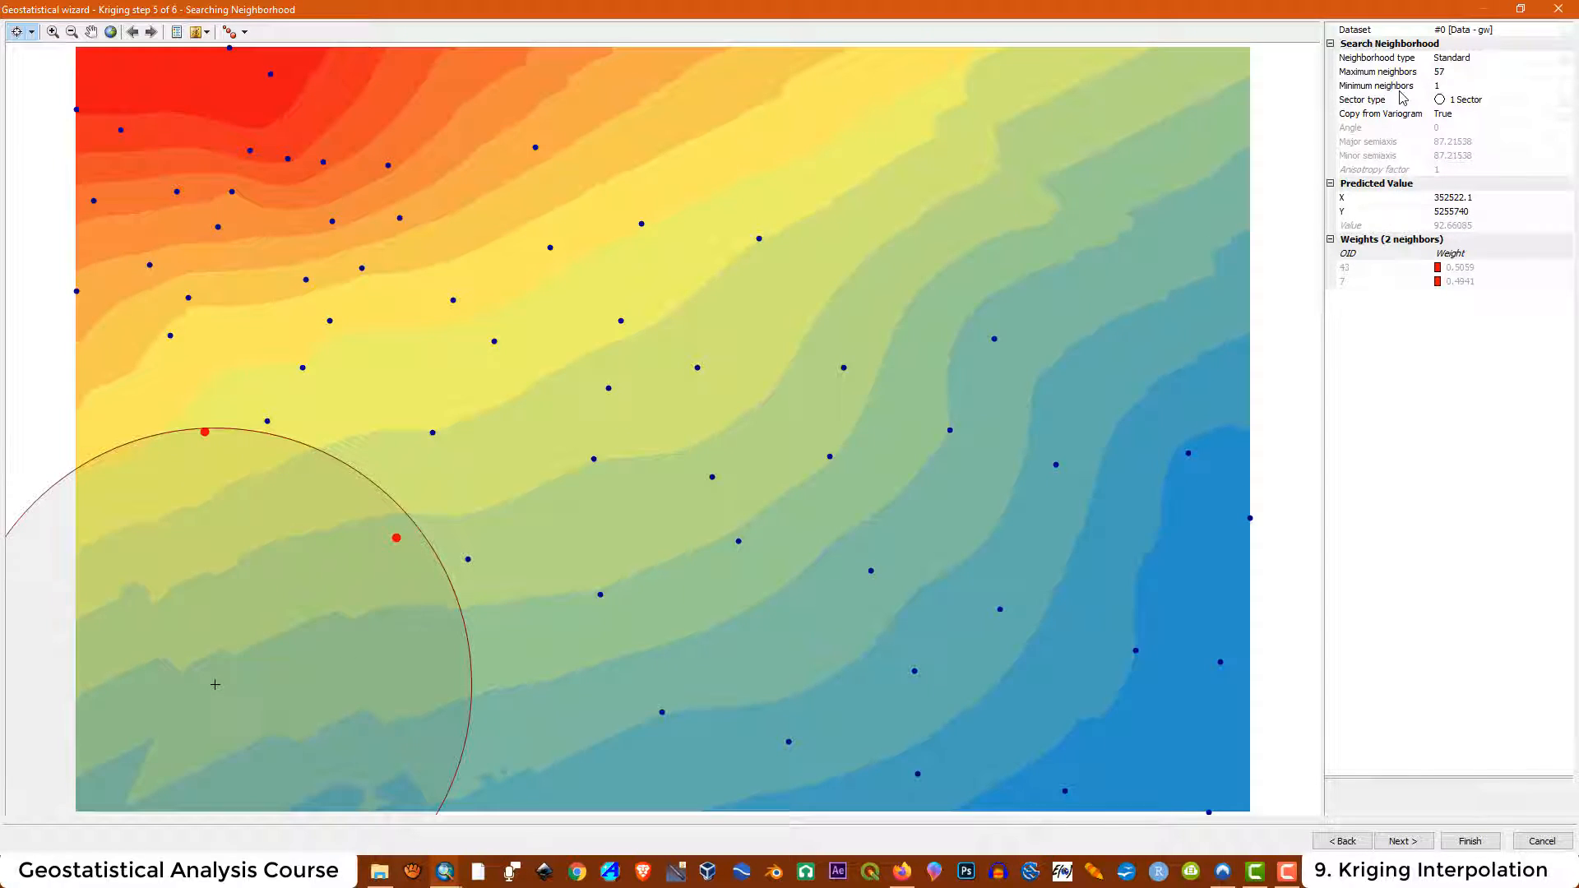
# Set minimum neighbors to 18 and preview the prediction at another location
pyautogui.click(1458, 76)
pyautogui.click(1452, 87)
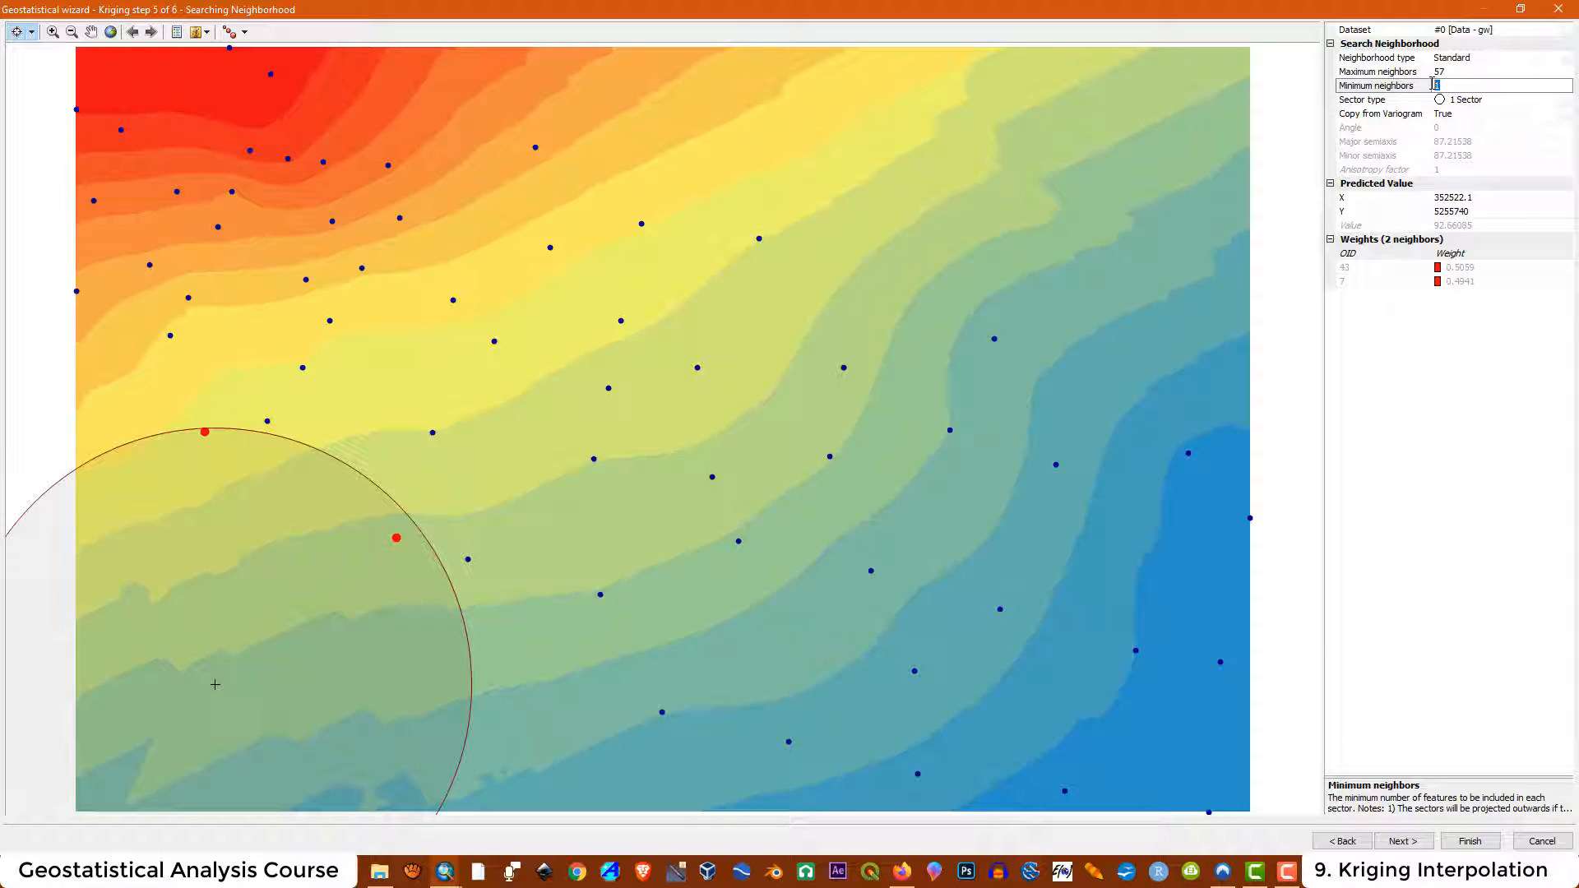
pyautogui.click(504, 410)
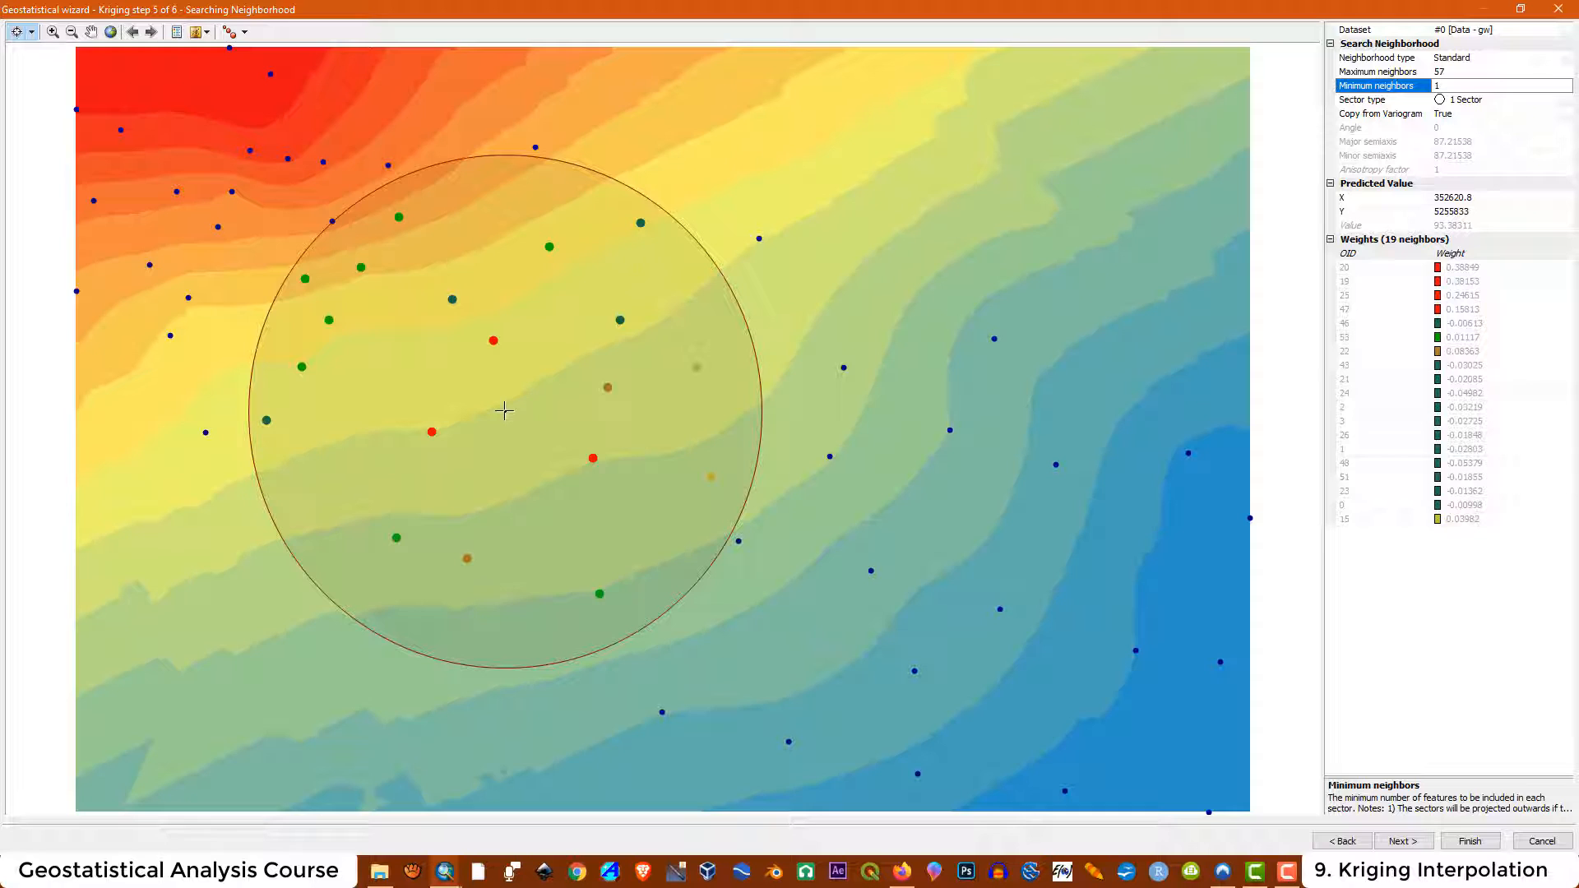
pyautogui.doubleClick(1449, 88)
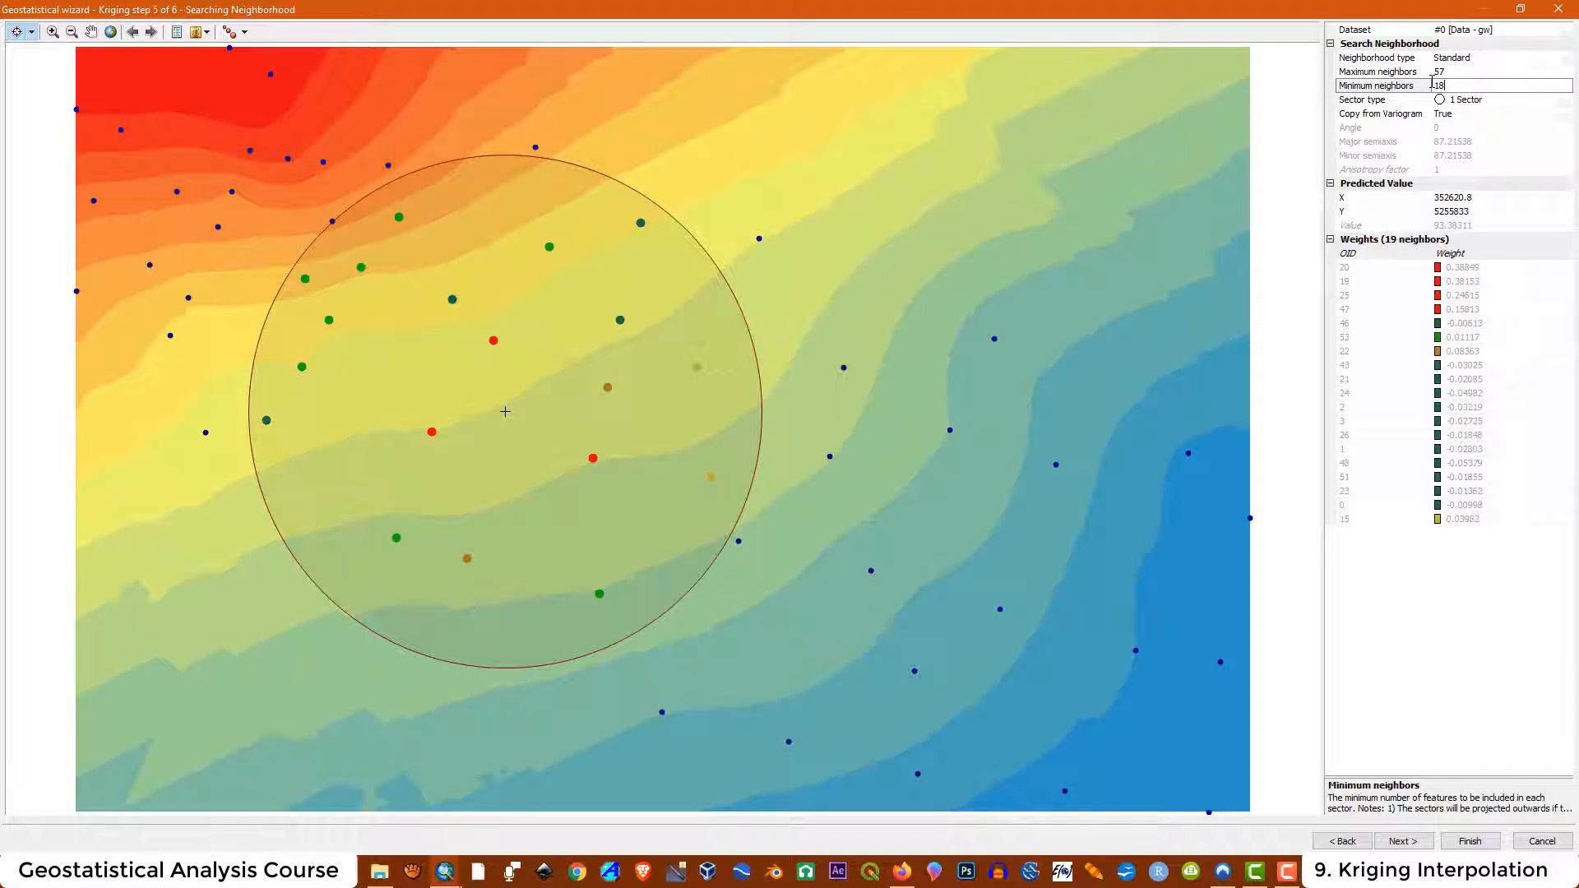
pyautogui.write('18')
pyautogui.press('Return')
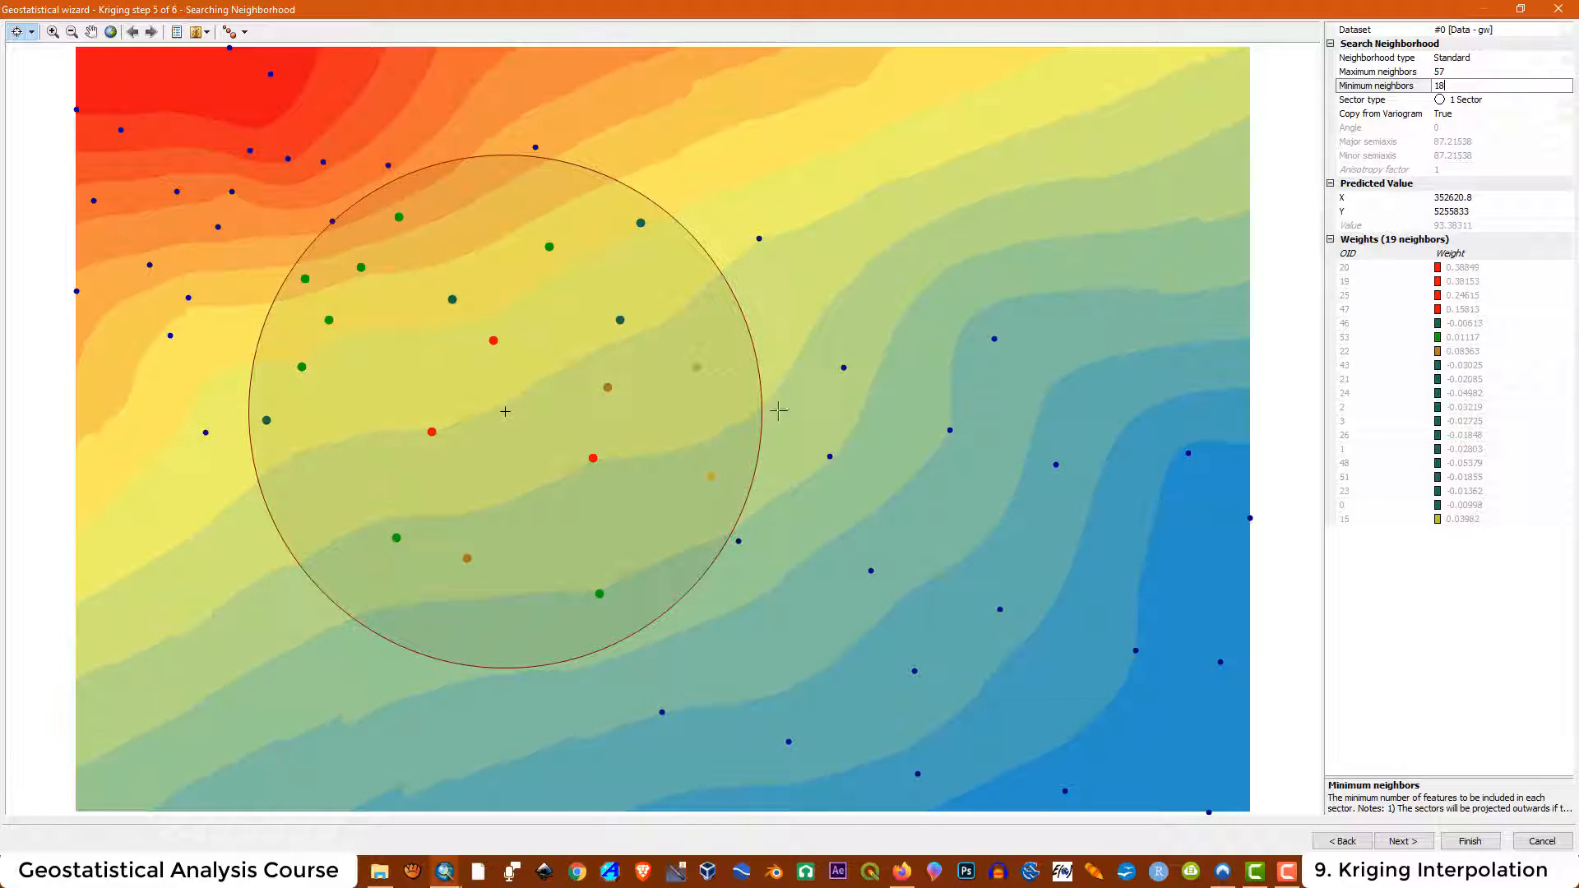
pyautogui.click(919, 443)
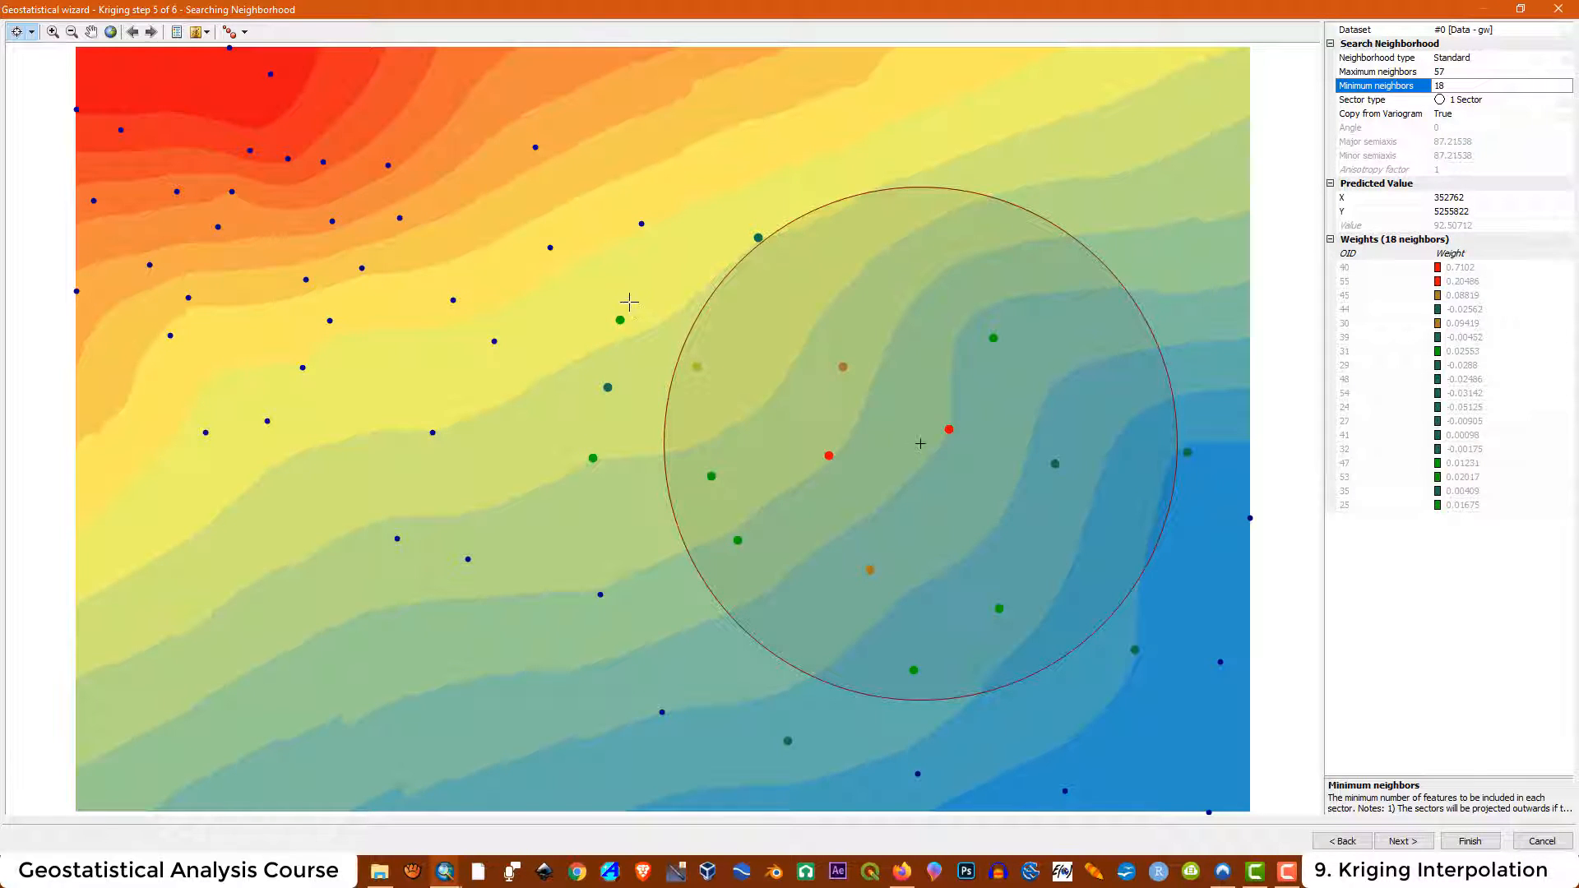
# Set minimum neighbors to 15 and check predictions at other map locations
pyautogui.click(1435, 85)
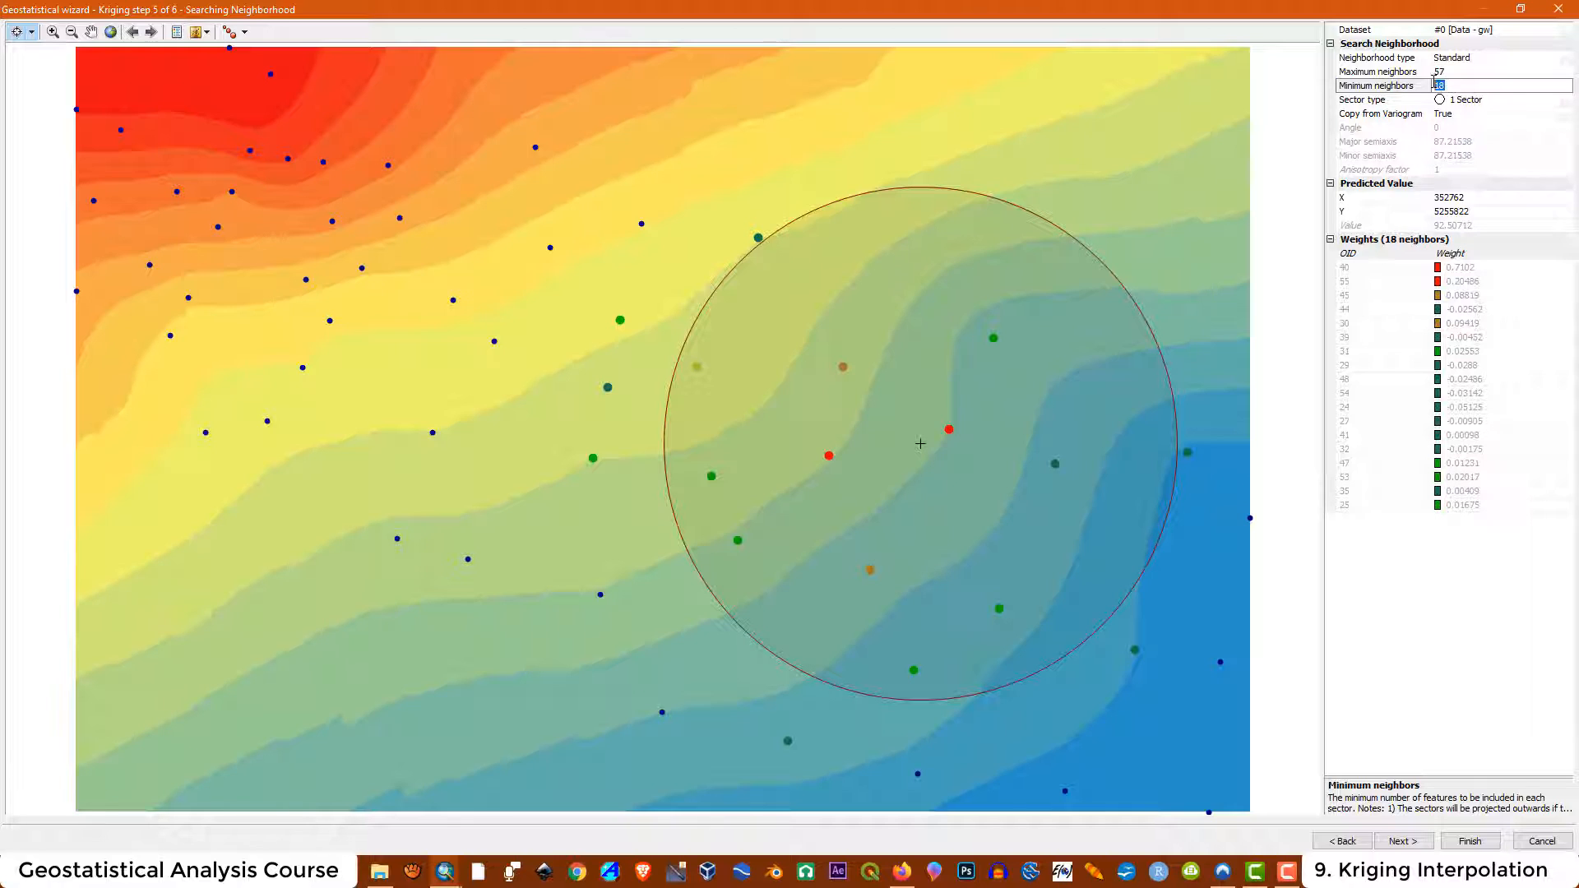
pyautogui.press('Return')
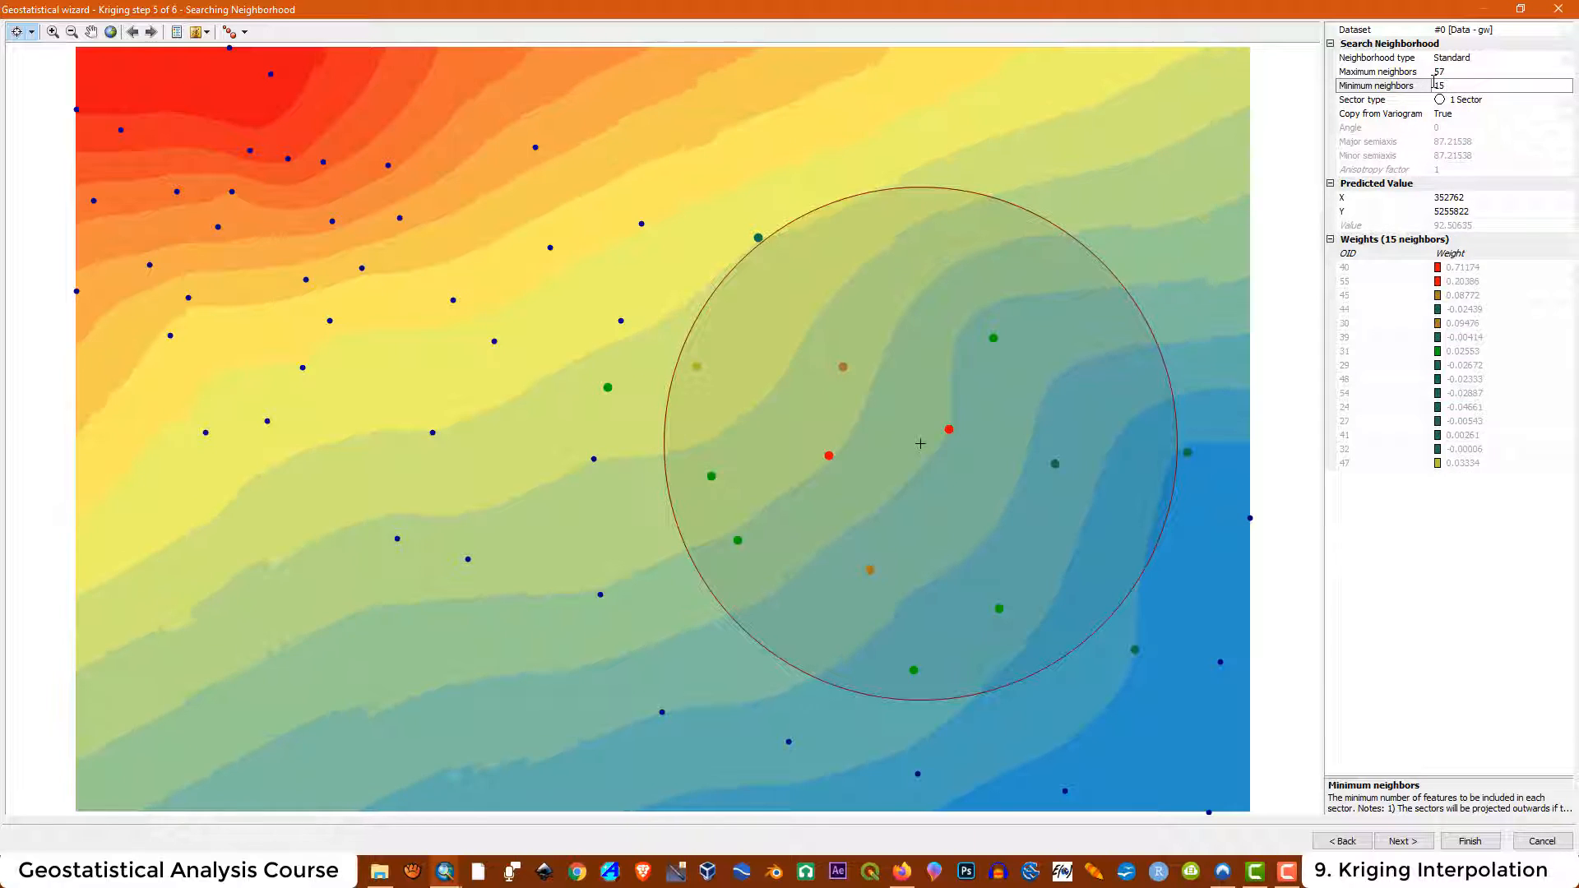
pyautogui.click(624, 419)
pyautogui.click(1001, 141)
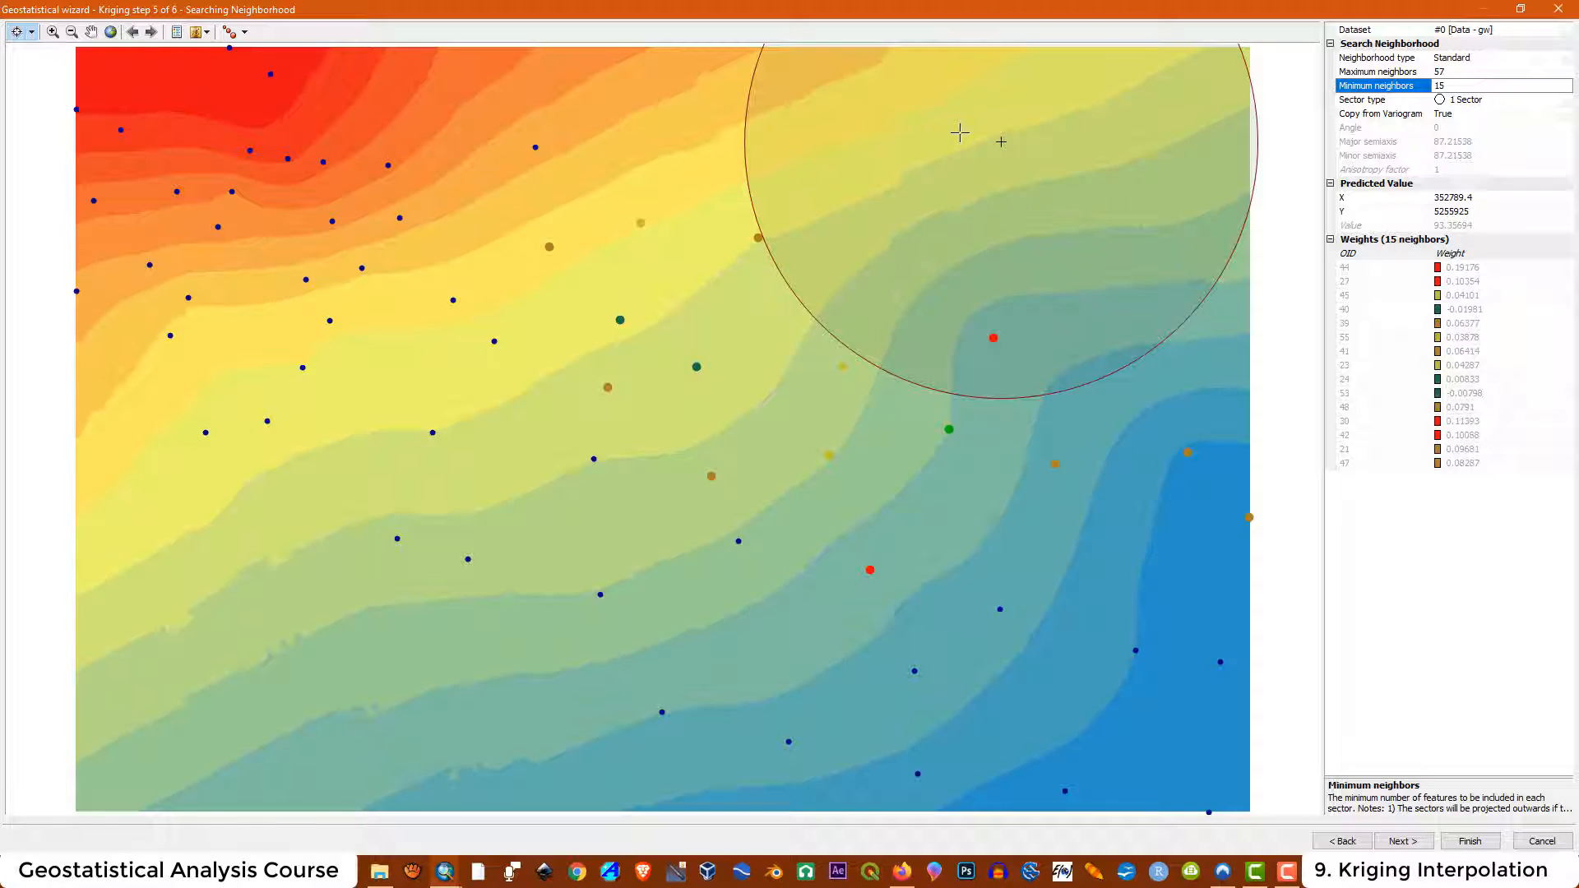
# Preview the kriging predictions at two more locations on the map
pyautogui.click(292, 674)
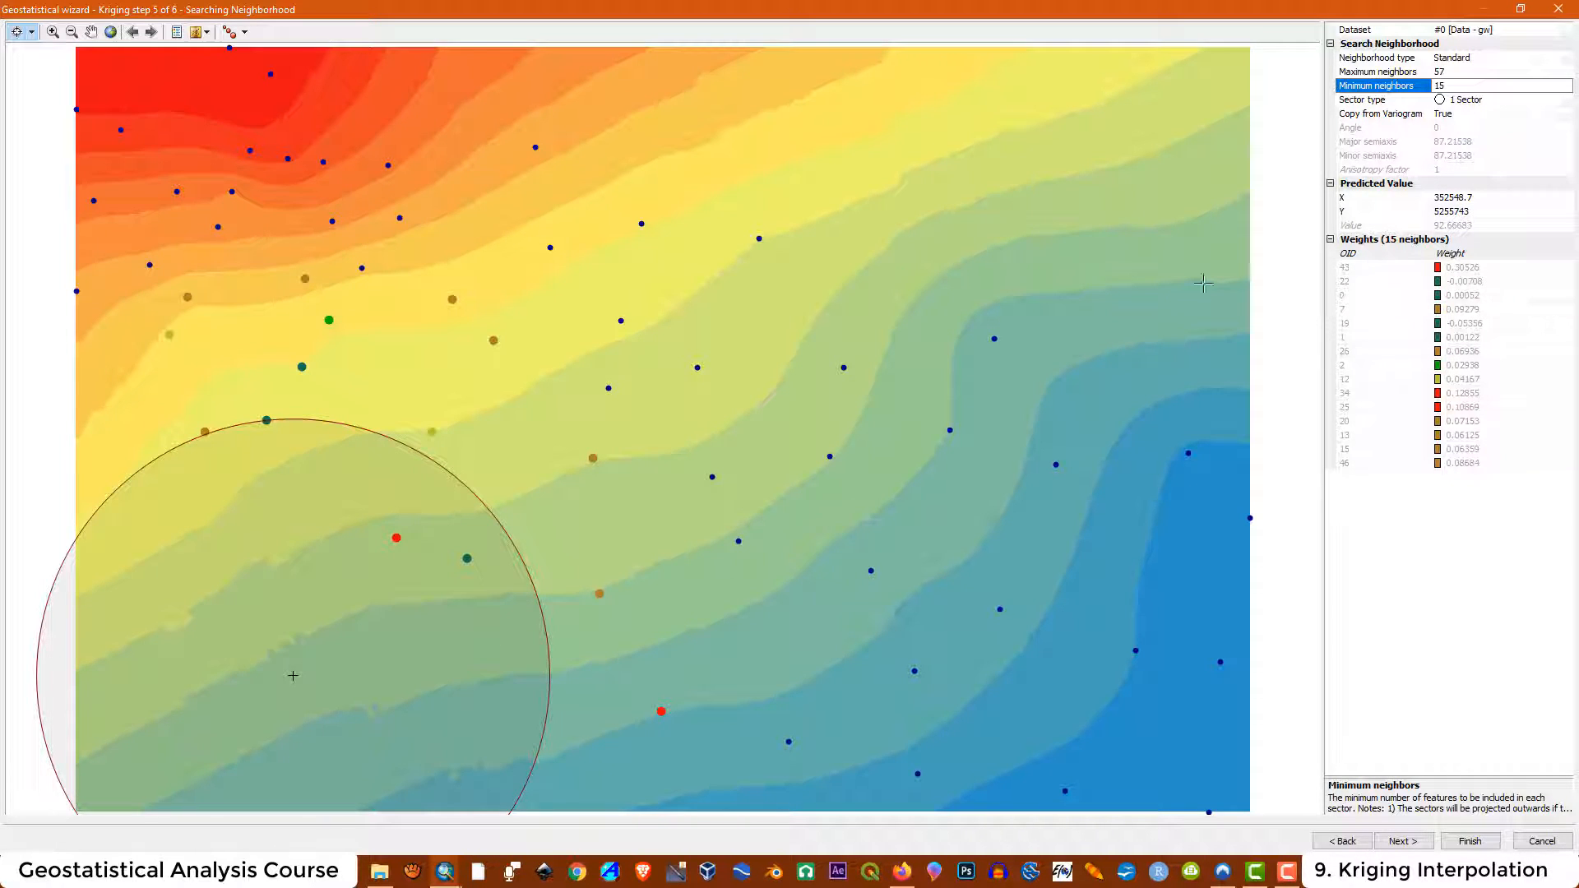
pyautogui.click(630, 373)
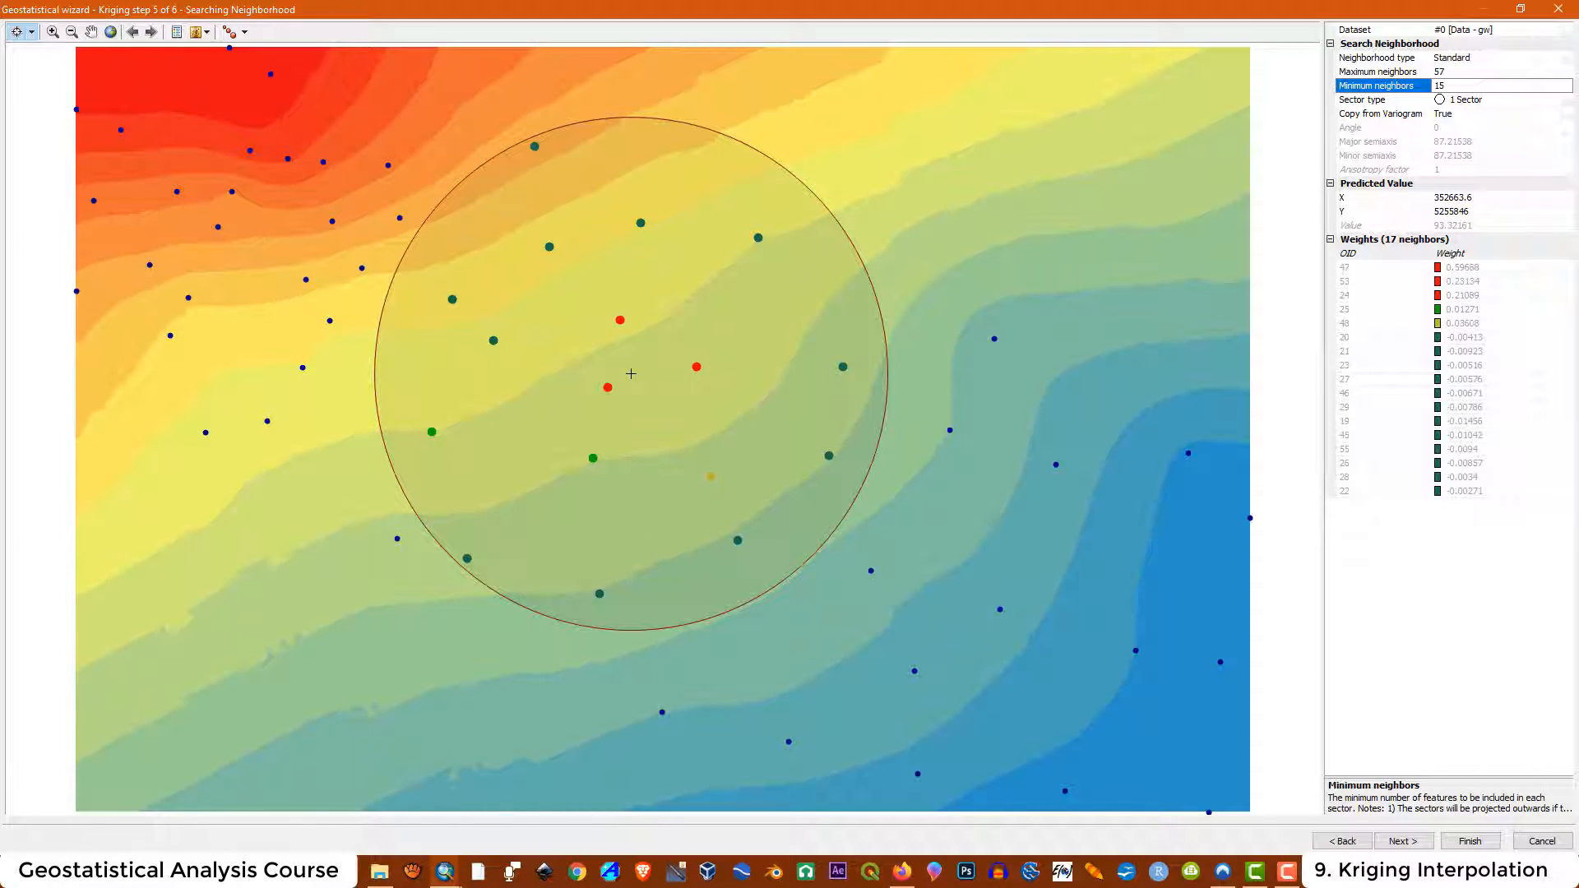
# Switch the sector type to 4 Sectors and set both minimum and maximum neighbors to 3
pyautogui.click(1566, 101)
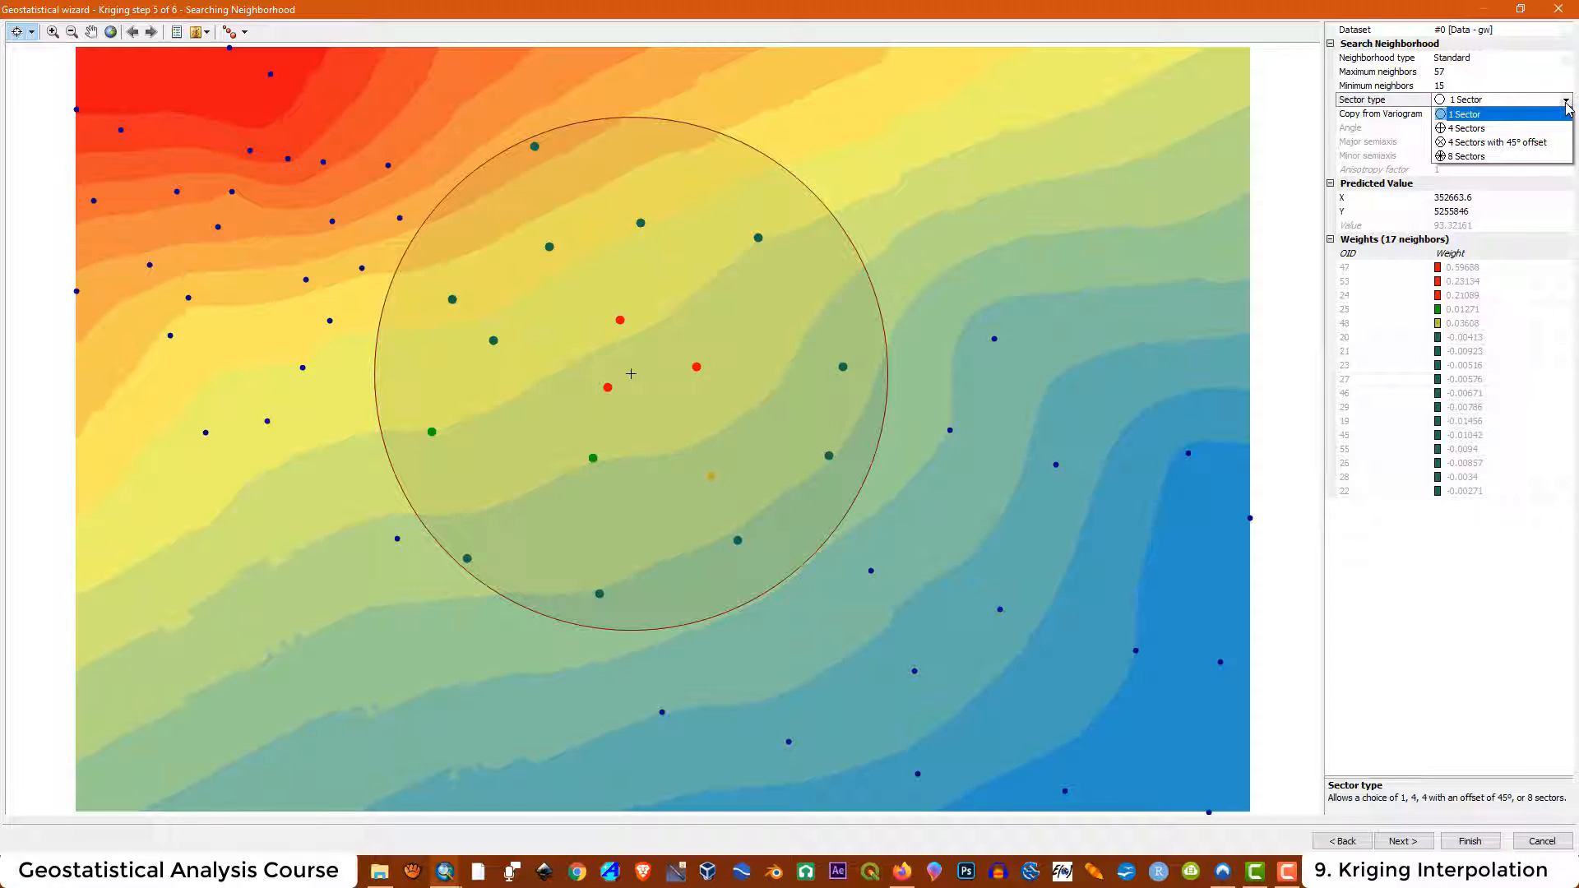
pyautogui.click(1469, 129)
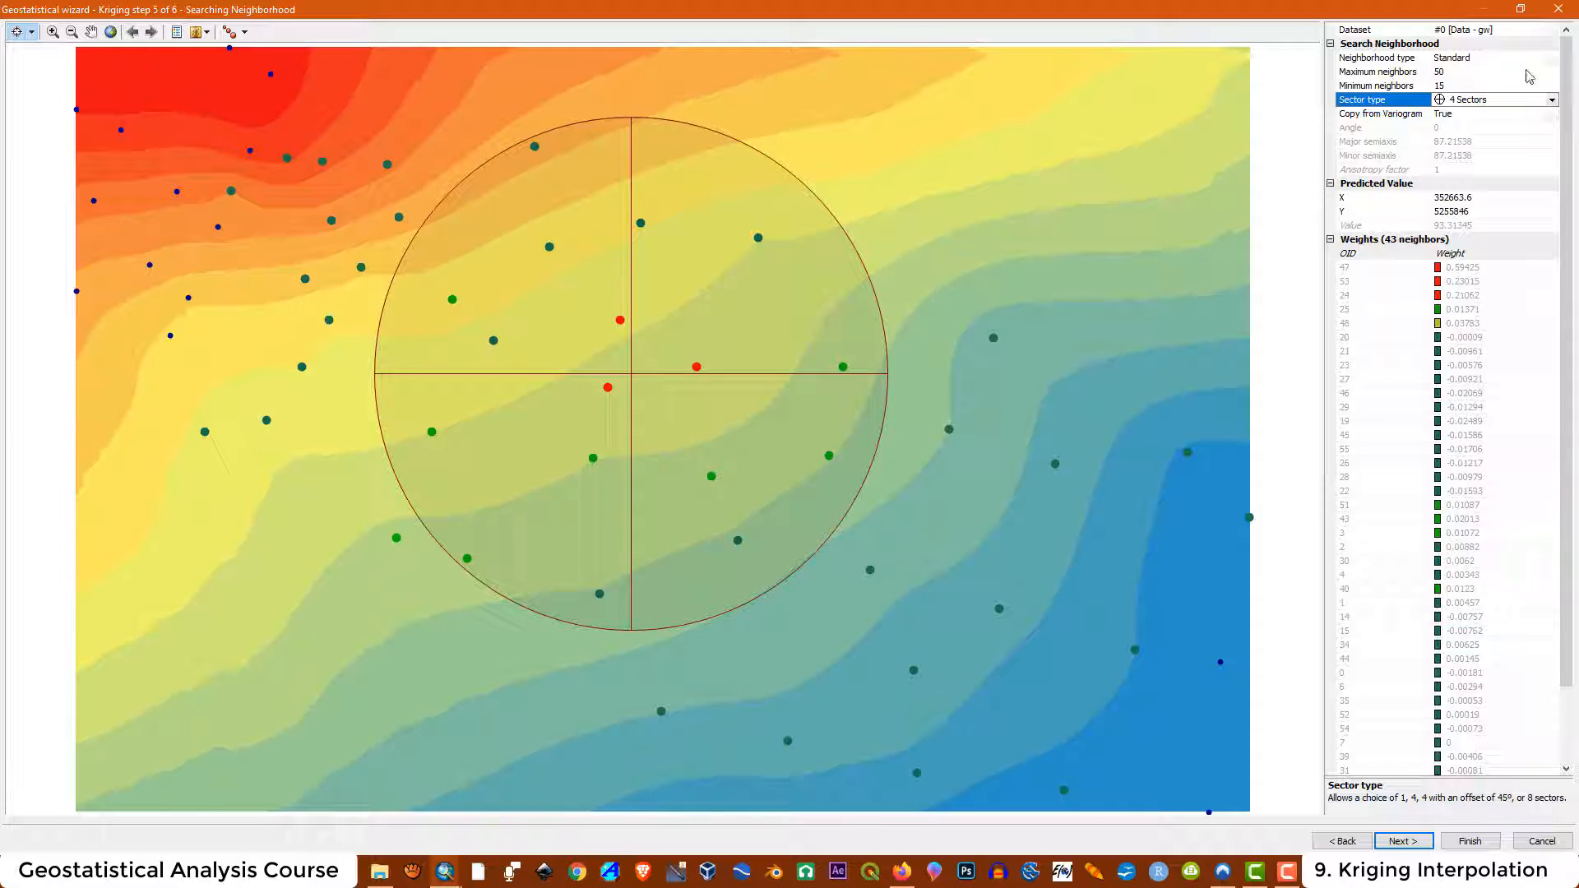
pyautogui.click(1453, 72)
pyautogui.click(1450, 86)
pyautogui.moveTo(1450, 85); pyautogui.dragTo(1422, 88)
pyautogui.write('3')
pyautogui.click(1440, 72)
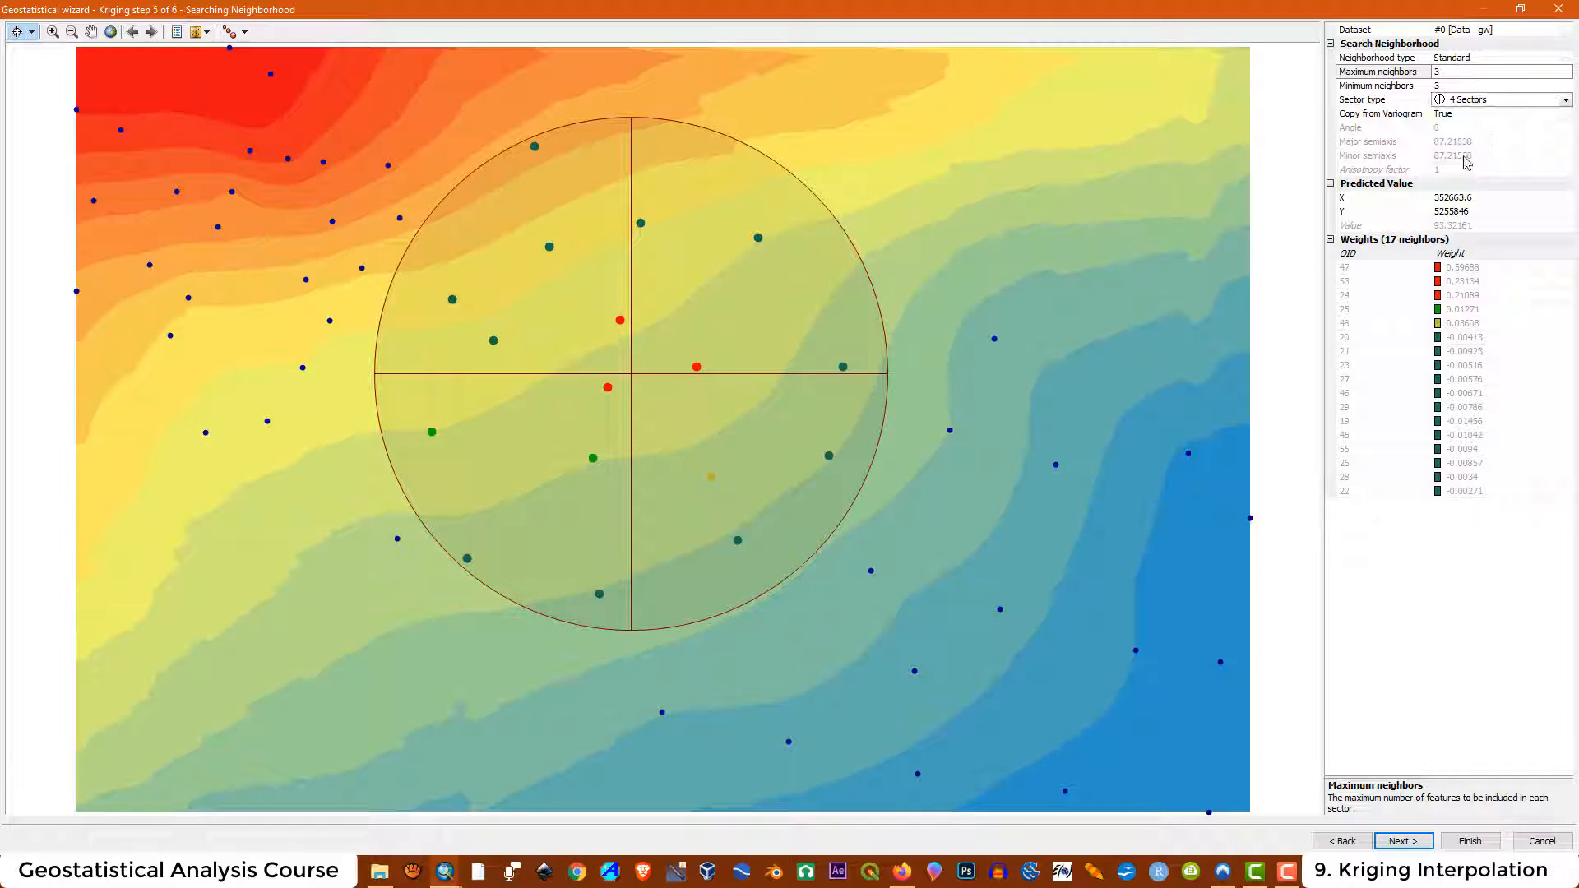
# Preview predictions at two locations and switch the sector type to 4 Sectors with 45° offset
pyautogui.click(929, 354)
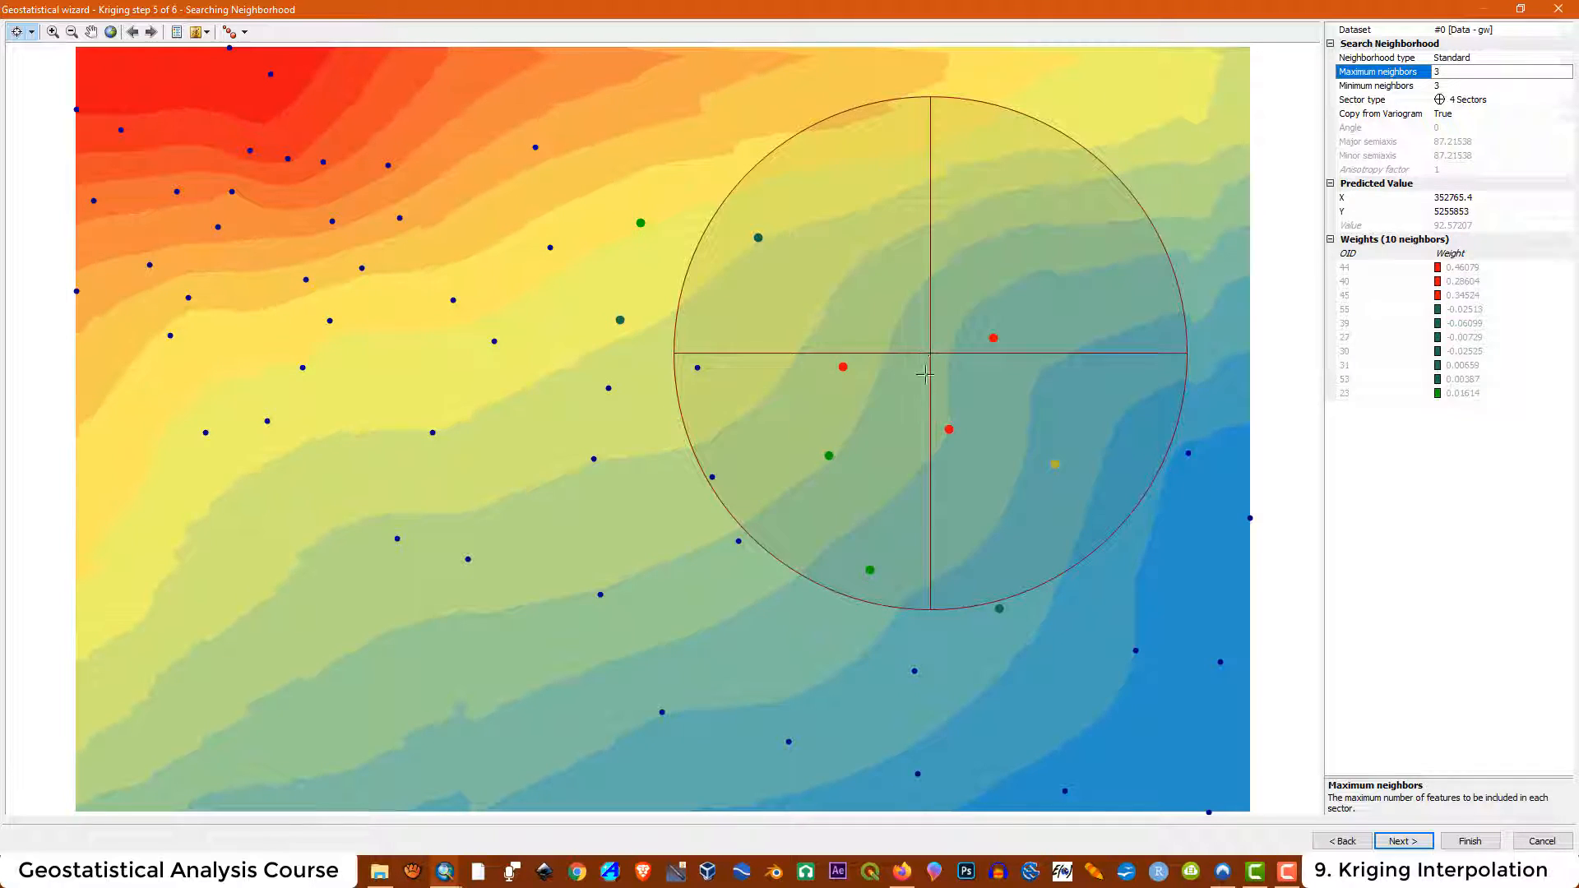
pyautogui.click(441, 431)
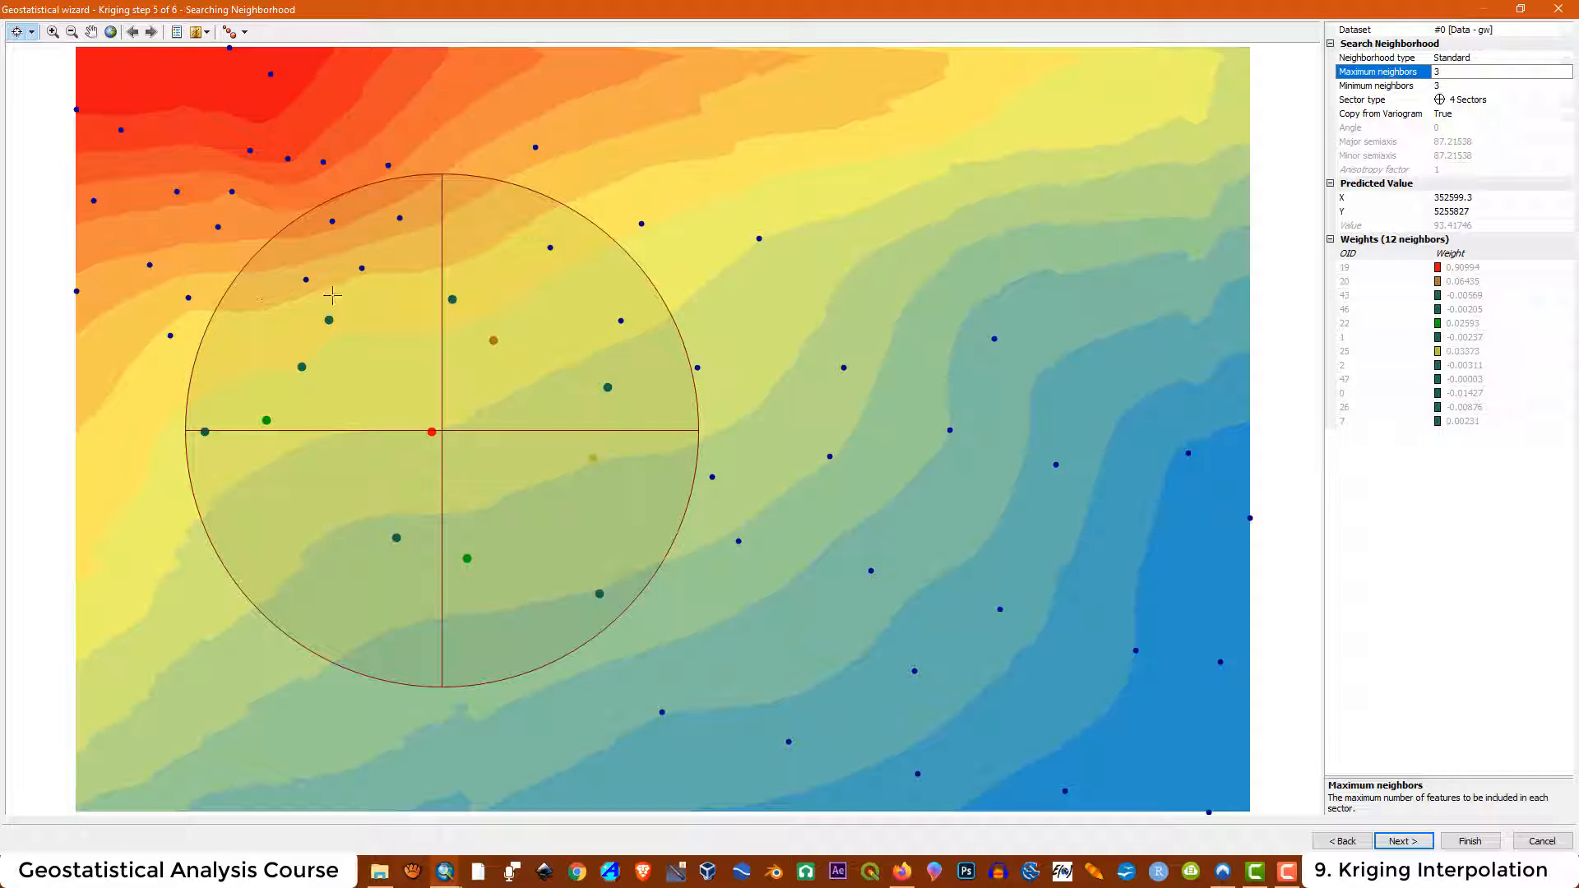
pyautogui.click(1468, 99)
pyautogui.click(1566, 100)
pyautogui.click(1494, 145)
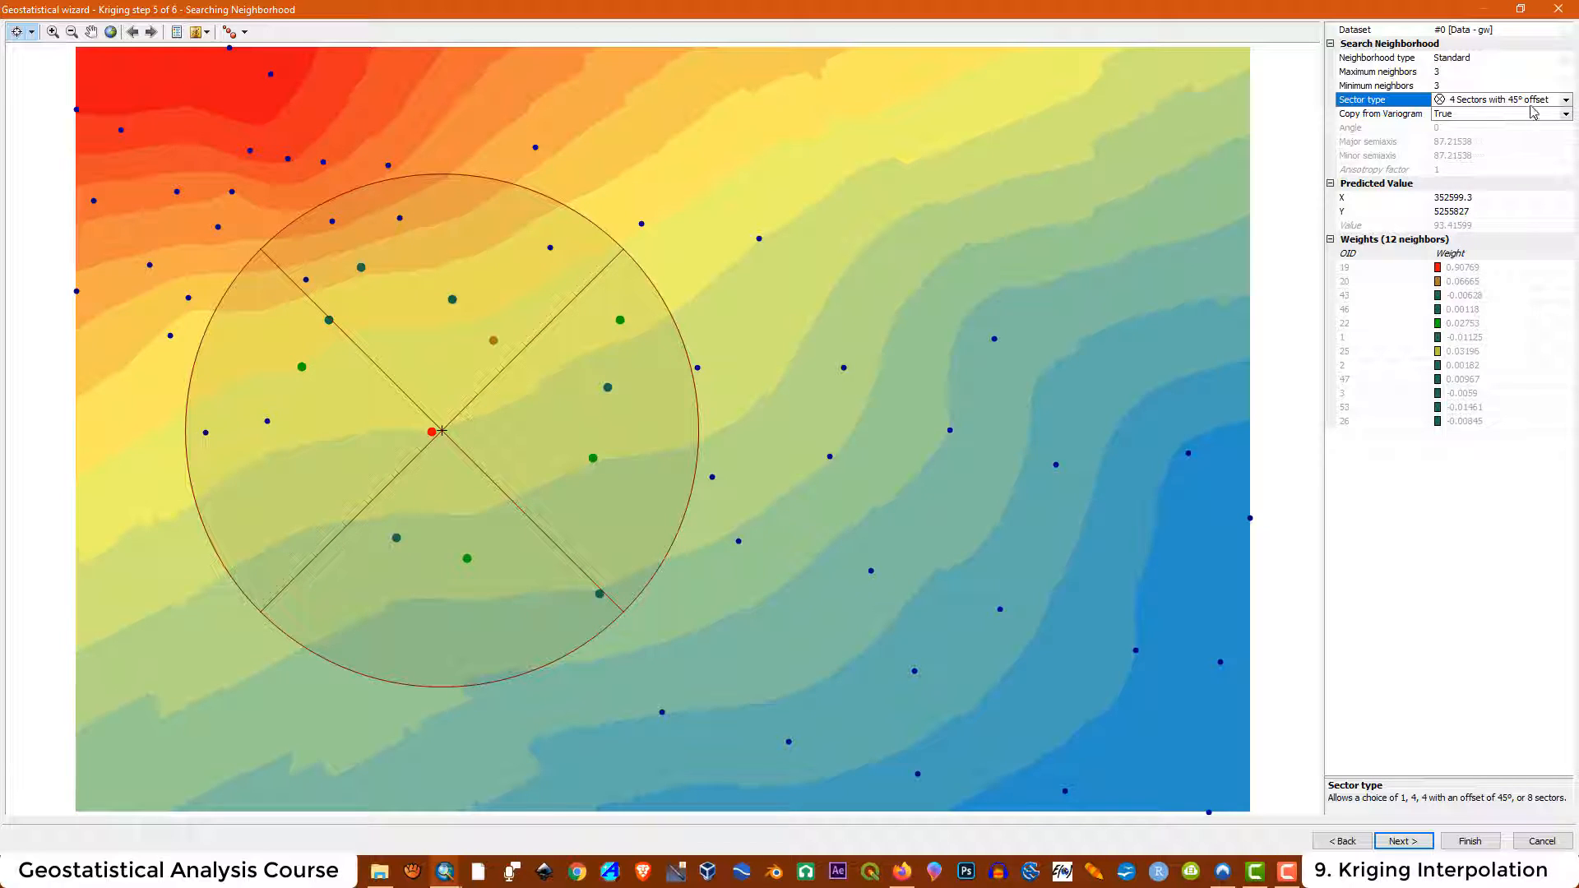
# Switch the search neighborhood's sector type to 8 Sectors
pyautogui.click(1566, 99)
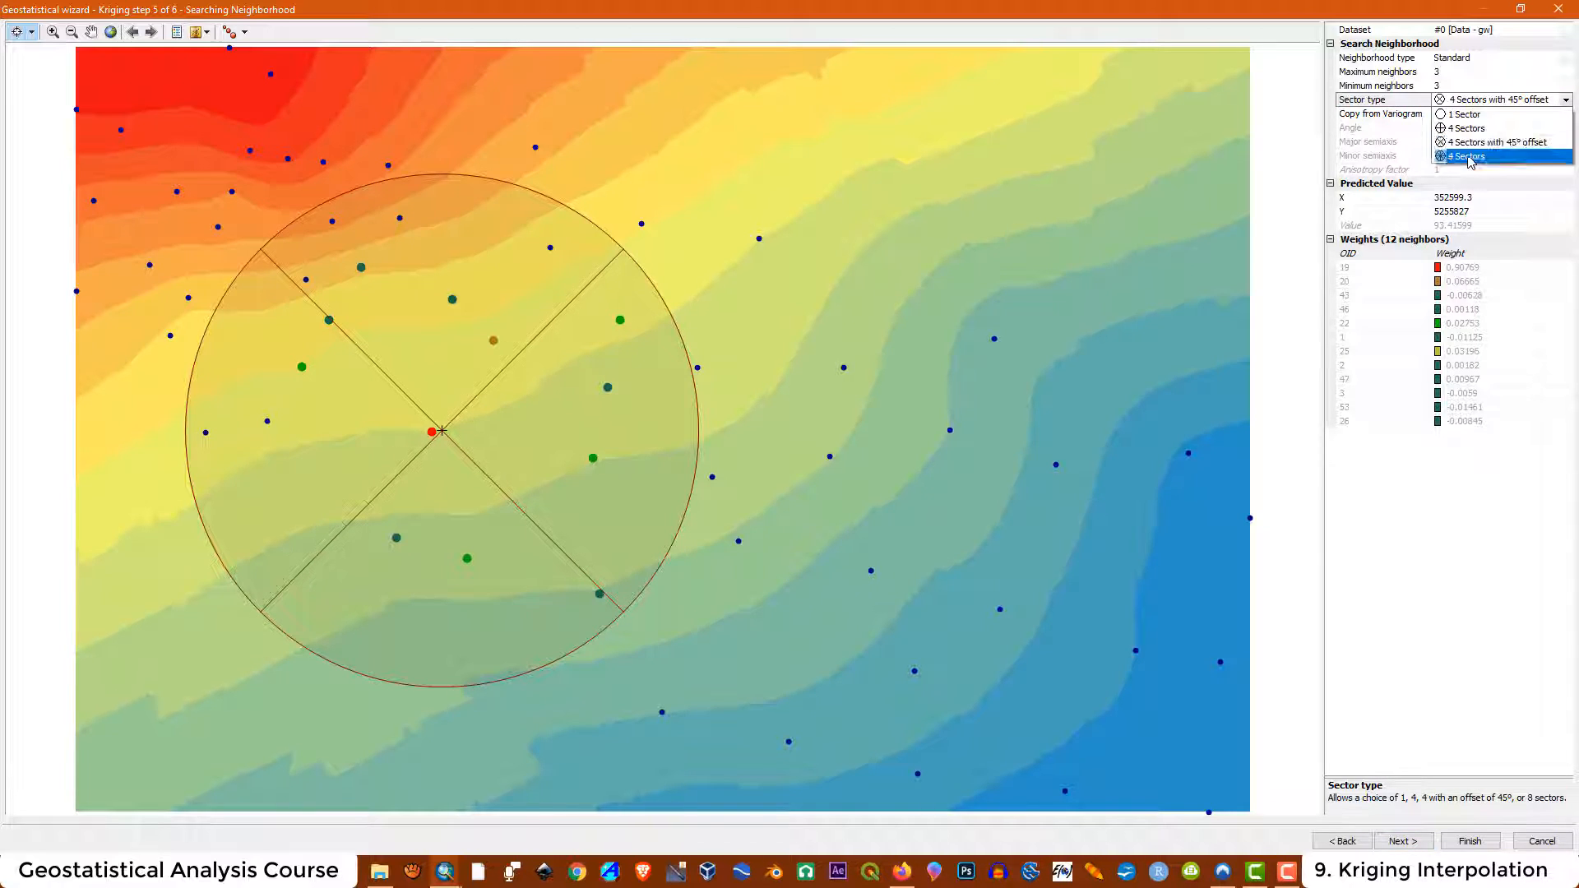
pyautogui.click(1468, 156)
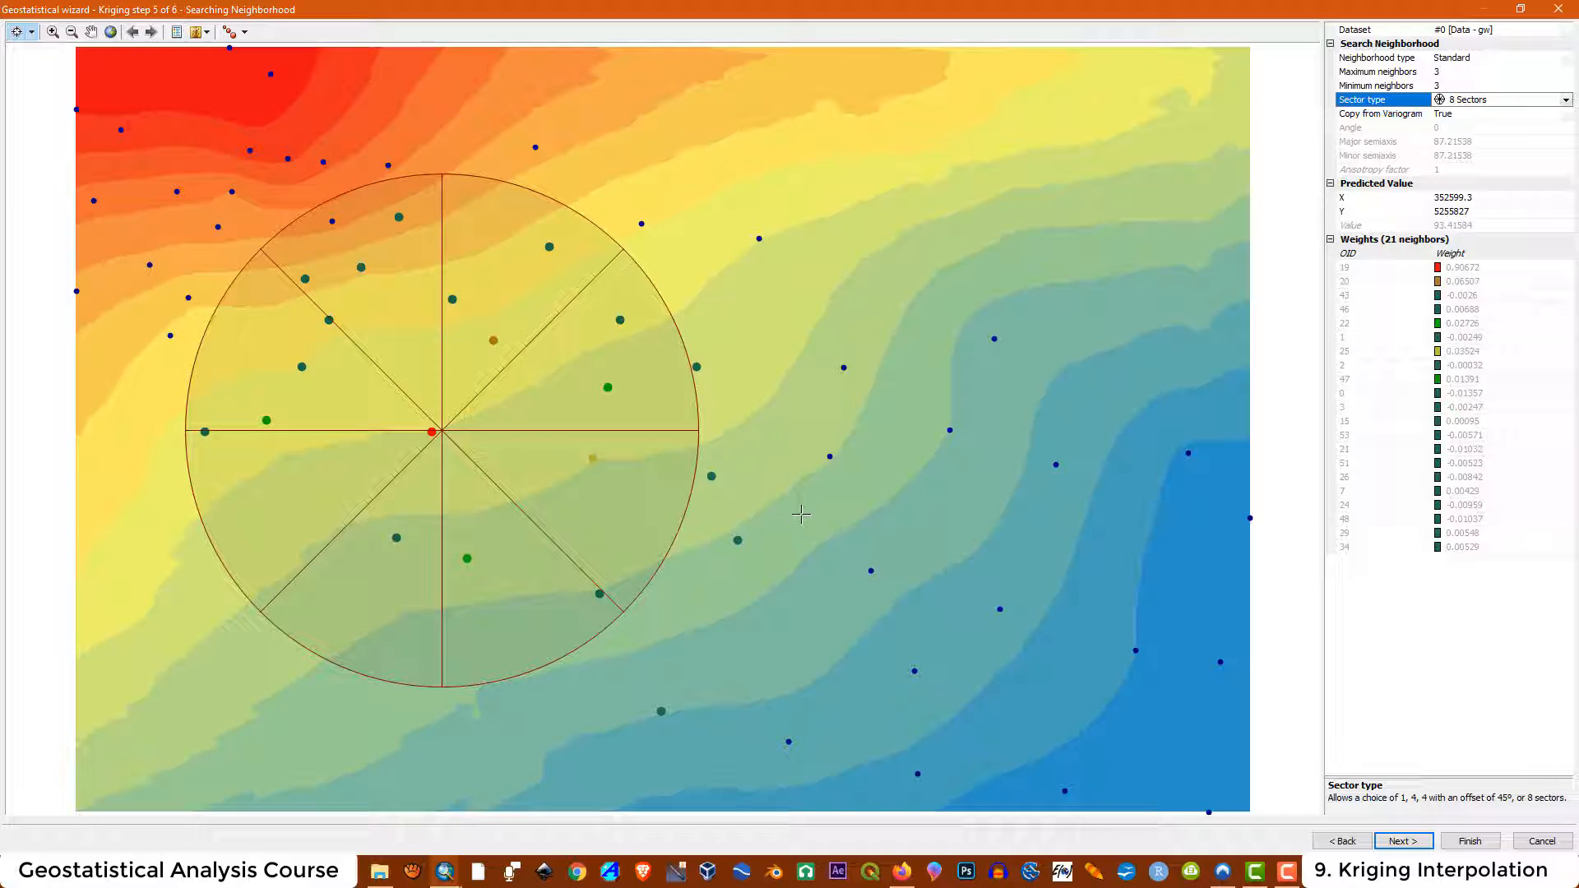
# Set maximum neighbors to 25 and preview the predictions at several map locations
pyautogui.click(1450, 71)
pyautogui.moveTo(1449, 72); pyautogui.dragTo(1417, 66)
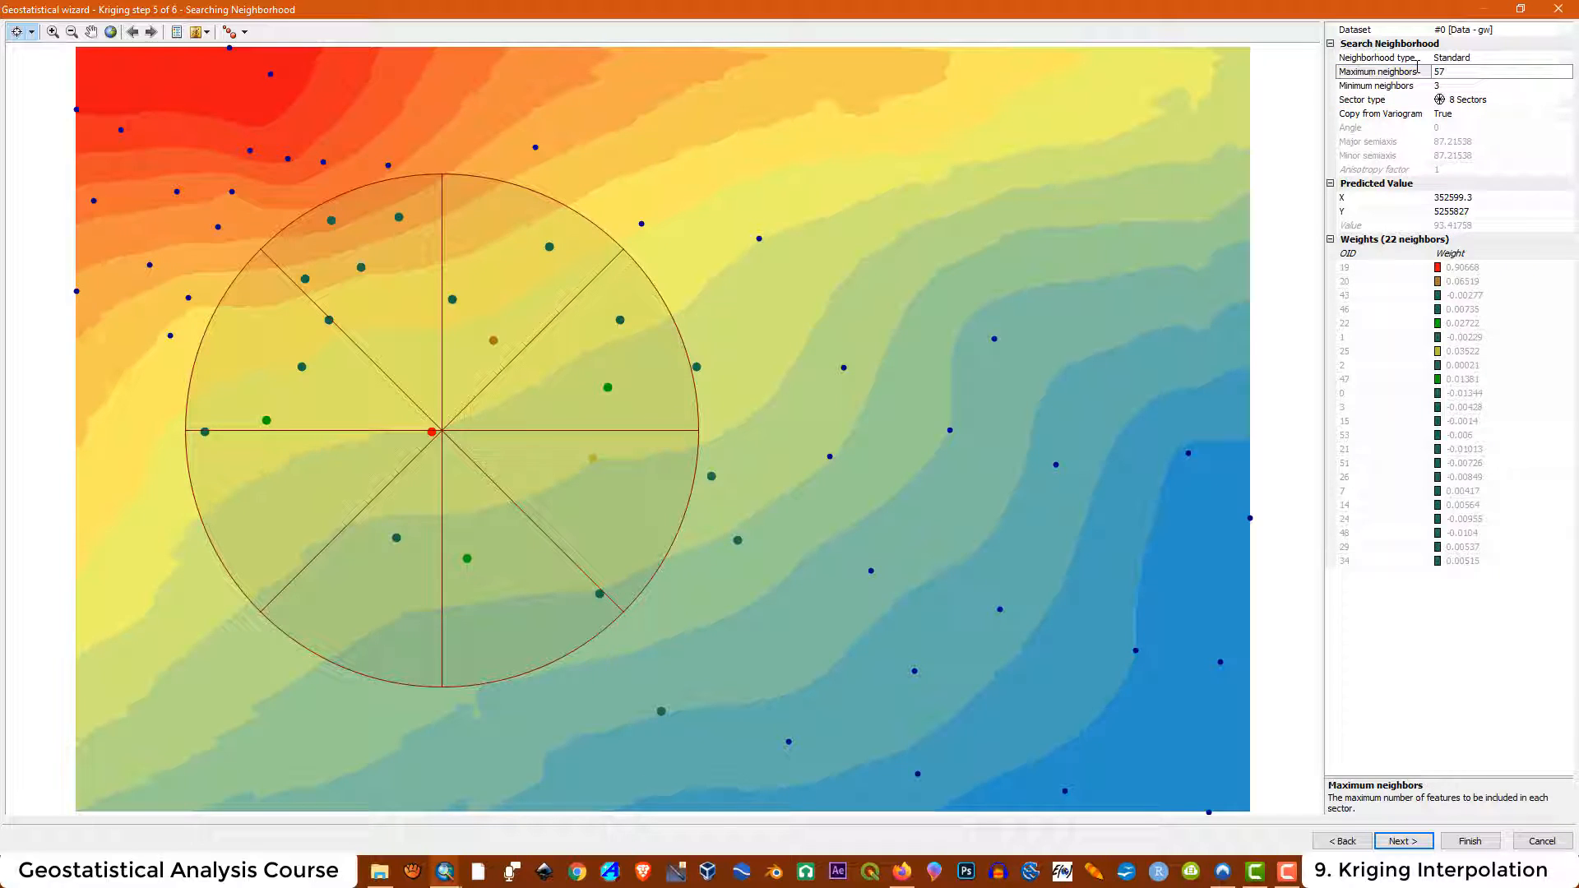
pyautogui.click(849, 441)
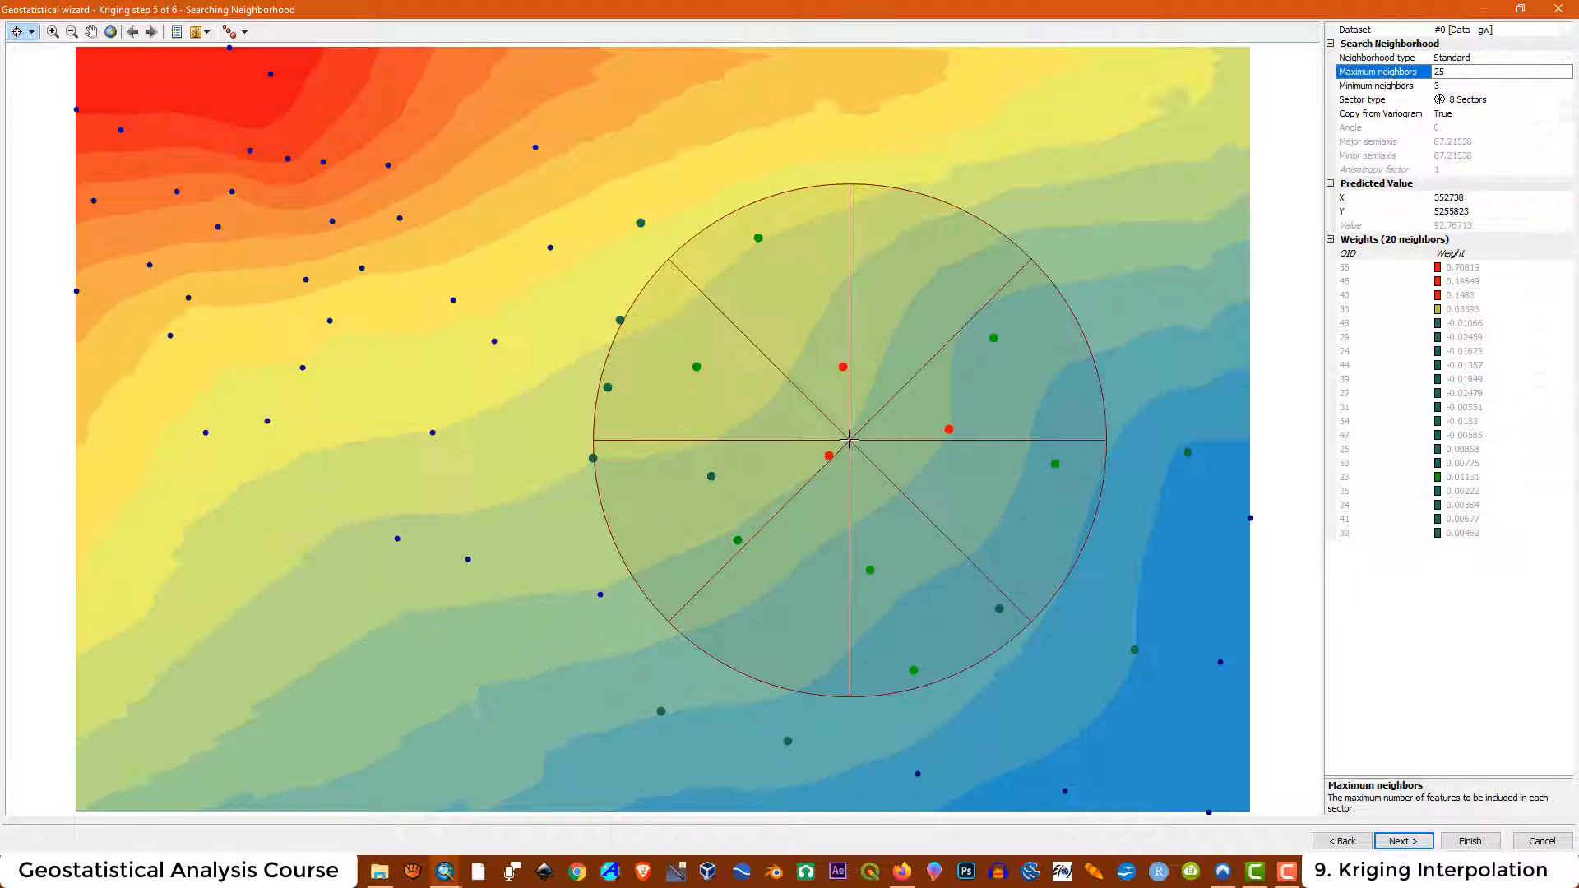
pyautogui.click(621, 617)
pyautogui.click(319, 349)
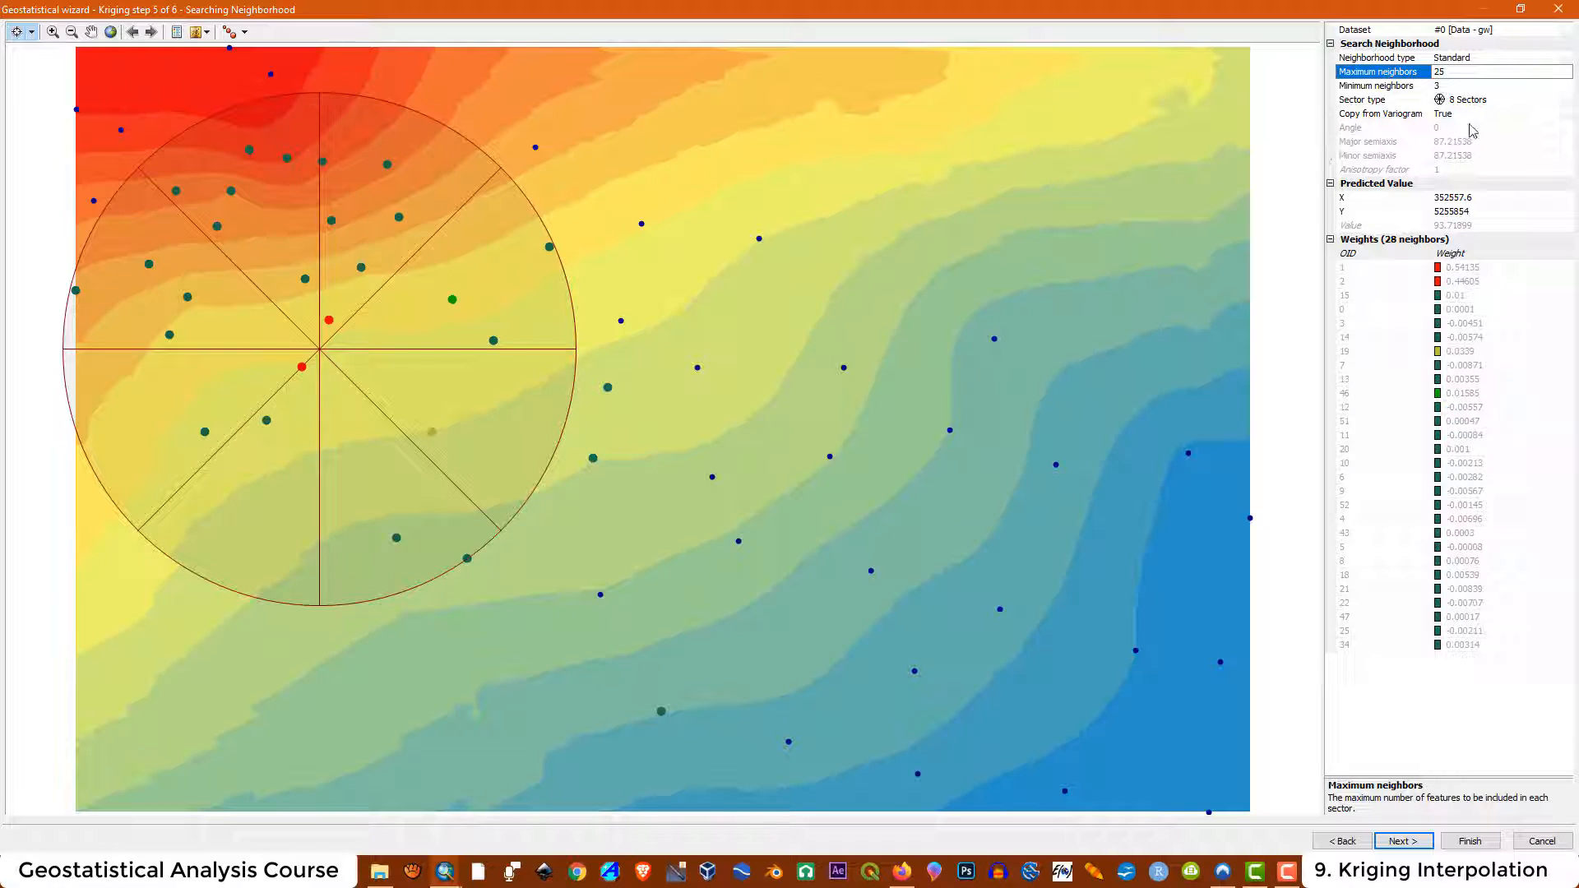
# Switch the sector type back to 1 Sector and preview predictions at two locations
pyautogui.click(1567, 100)
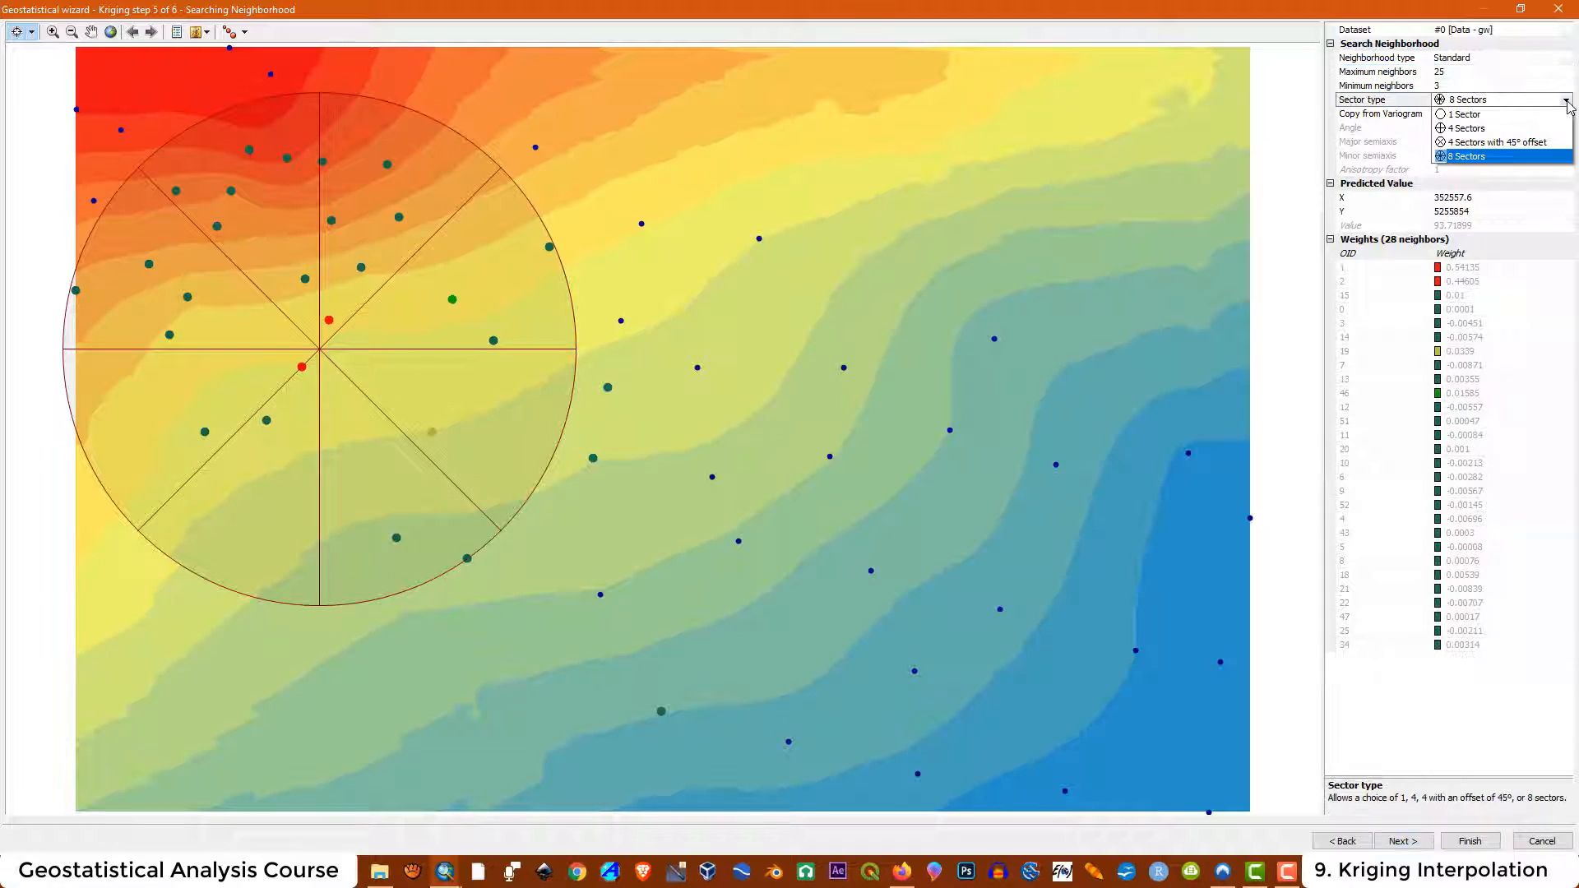
pyautogui.click(1472, 115)
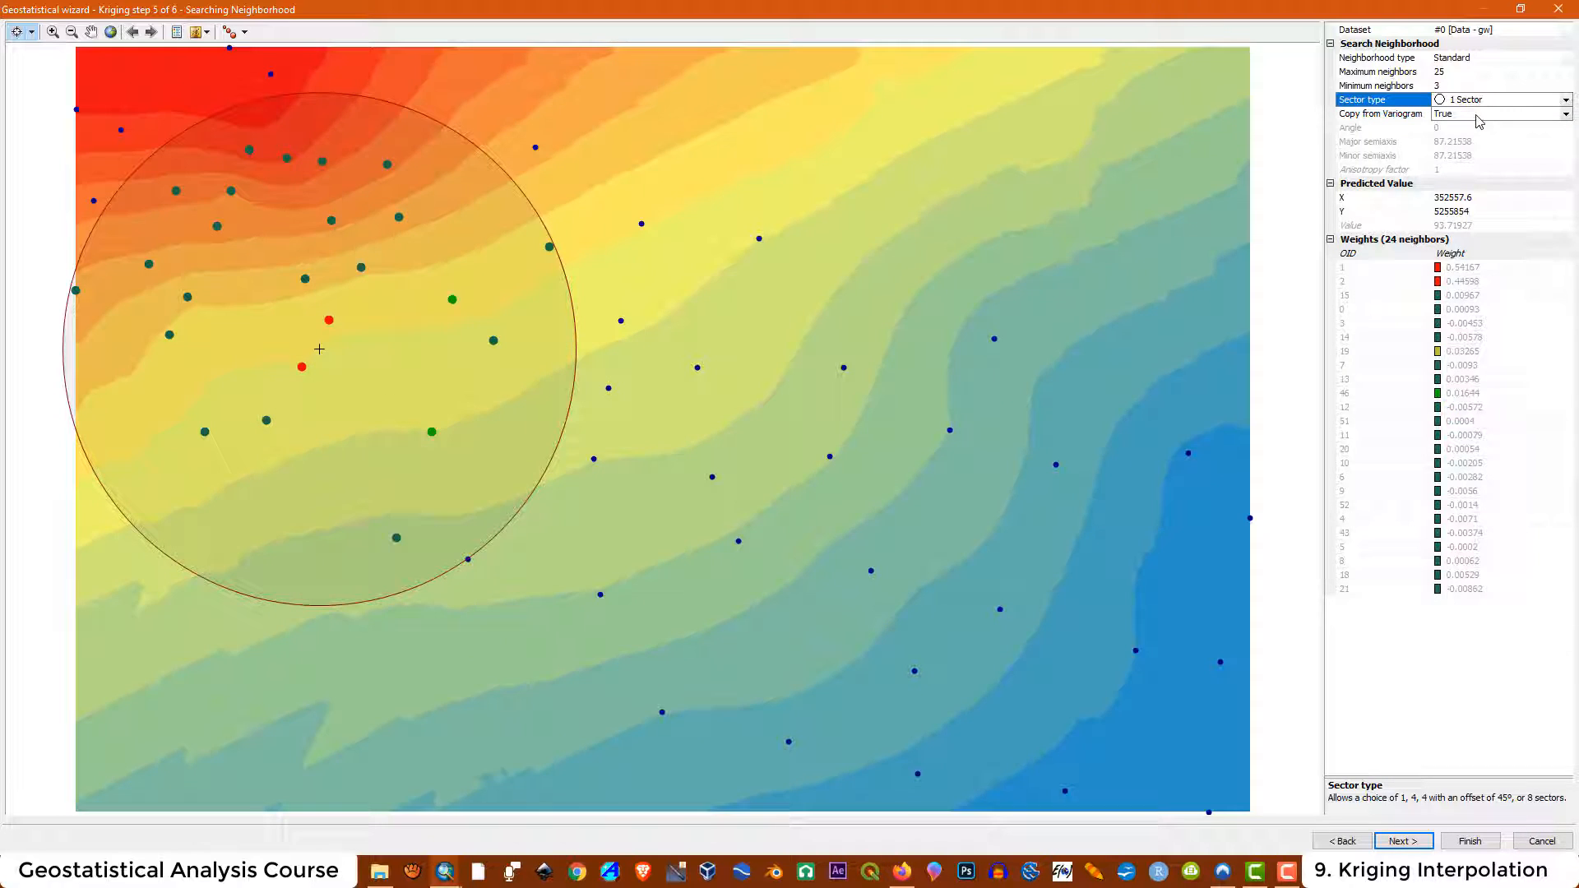
pyautogui.click(680, 356)
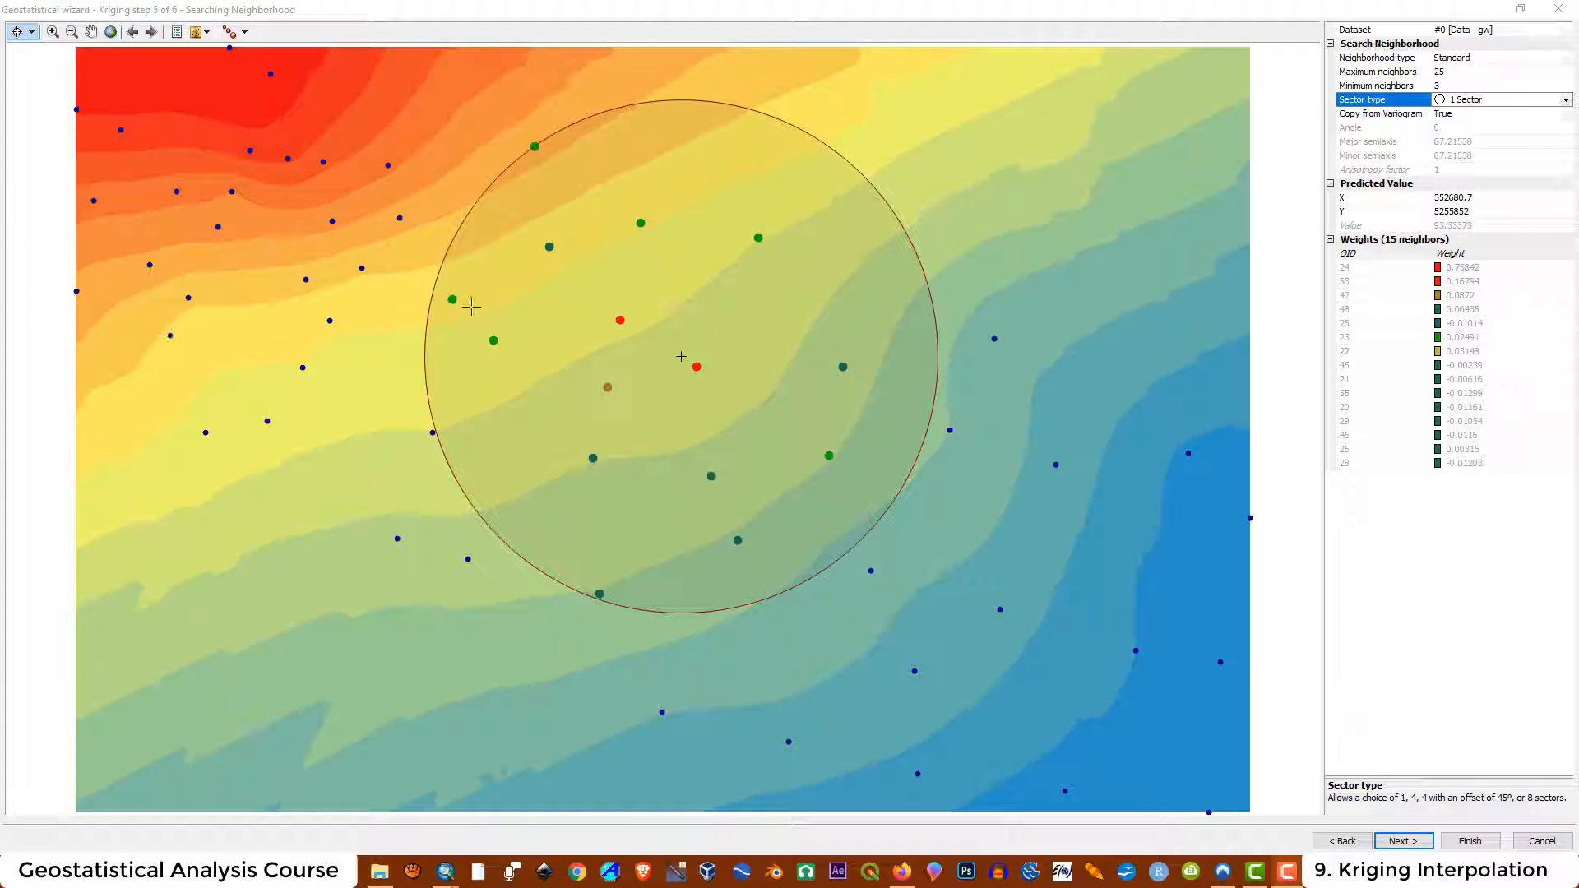
pyautogui.click(308, 249)
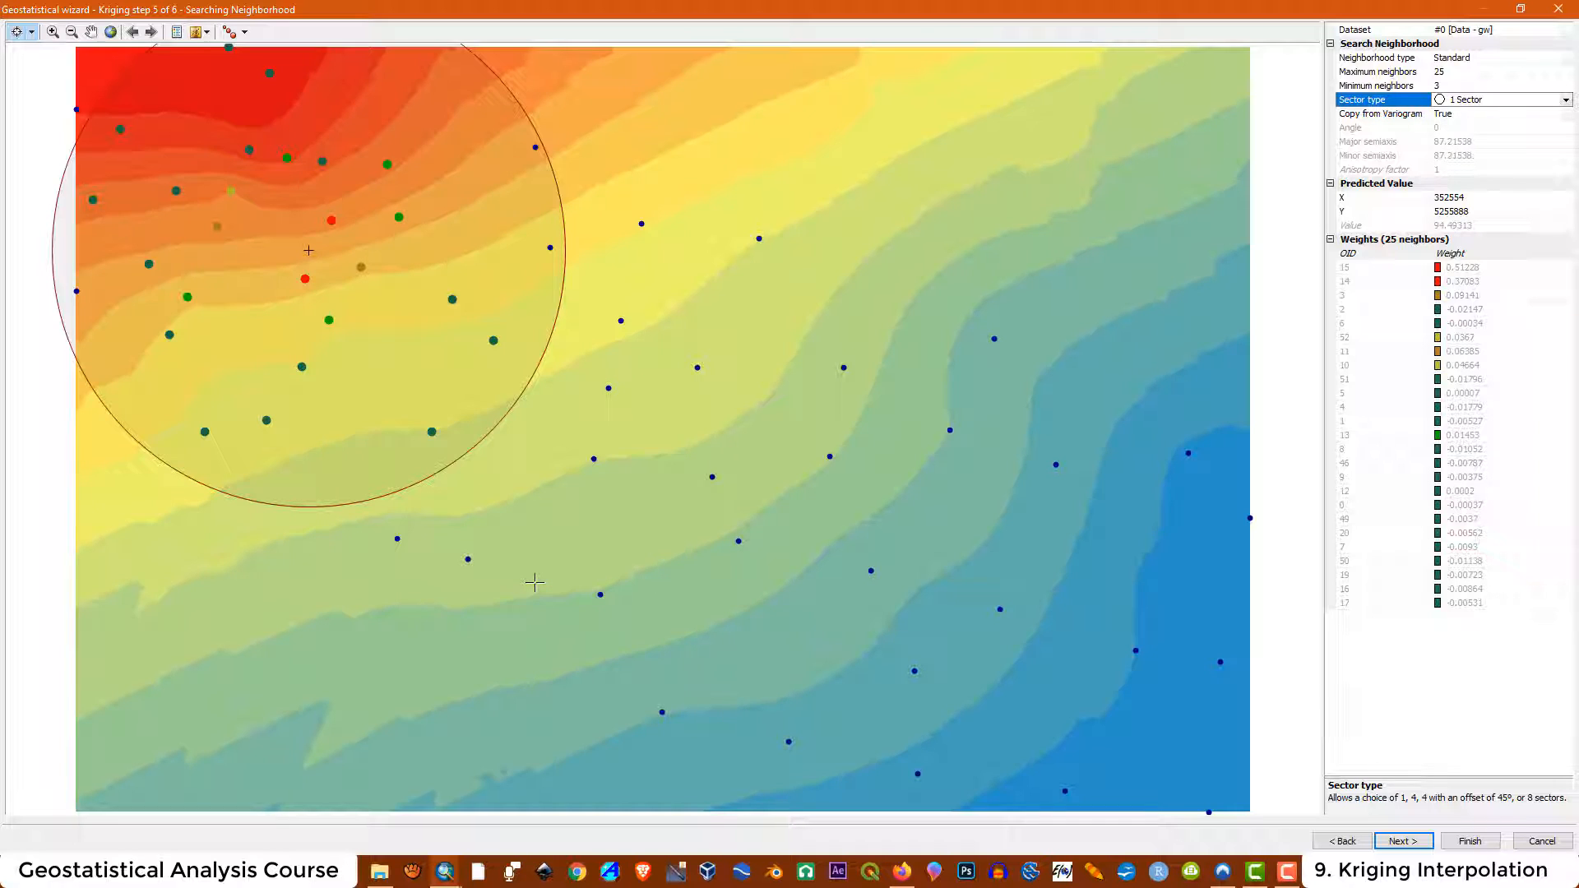
# Change the neighborhood type to Smooth with a smoothing factor of 0.7
pyautogui.click(1492, 59)
pyautogui.click(1494, 62)
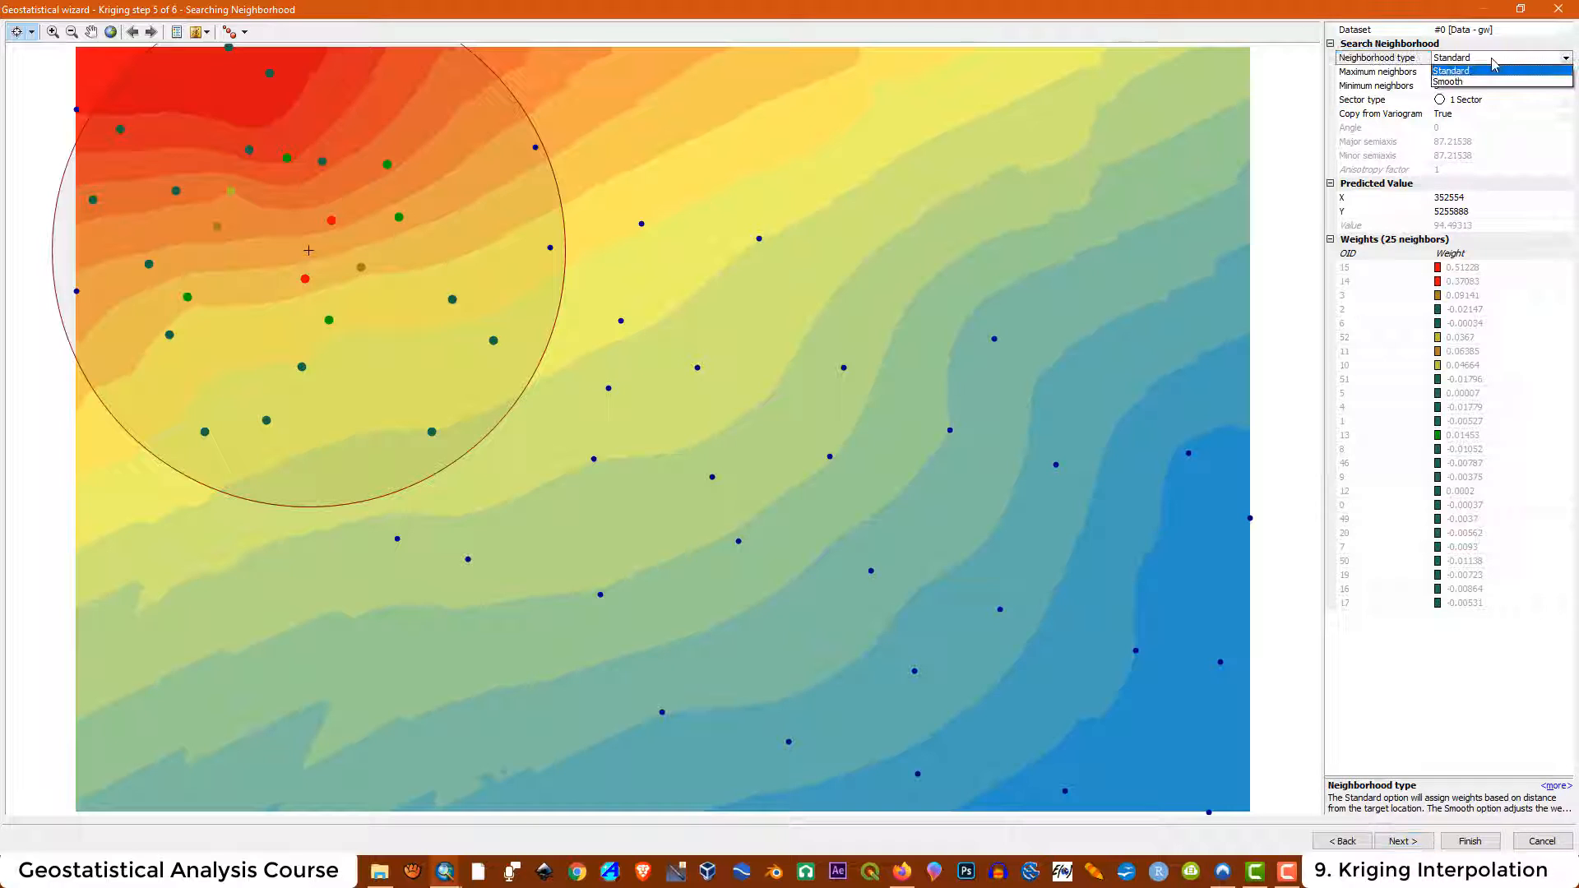
pyautogui.click(1451, 82)
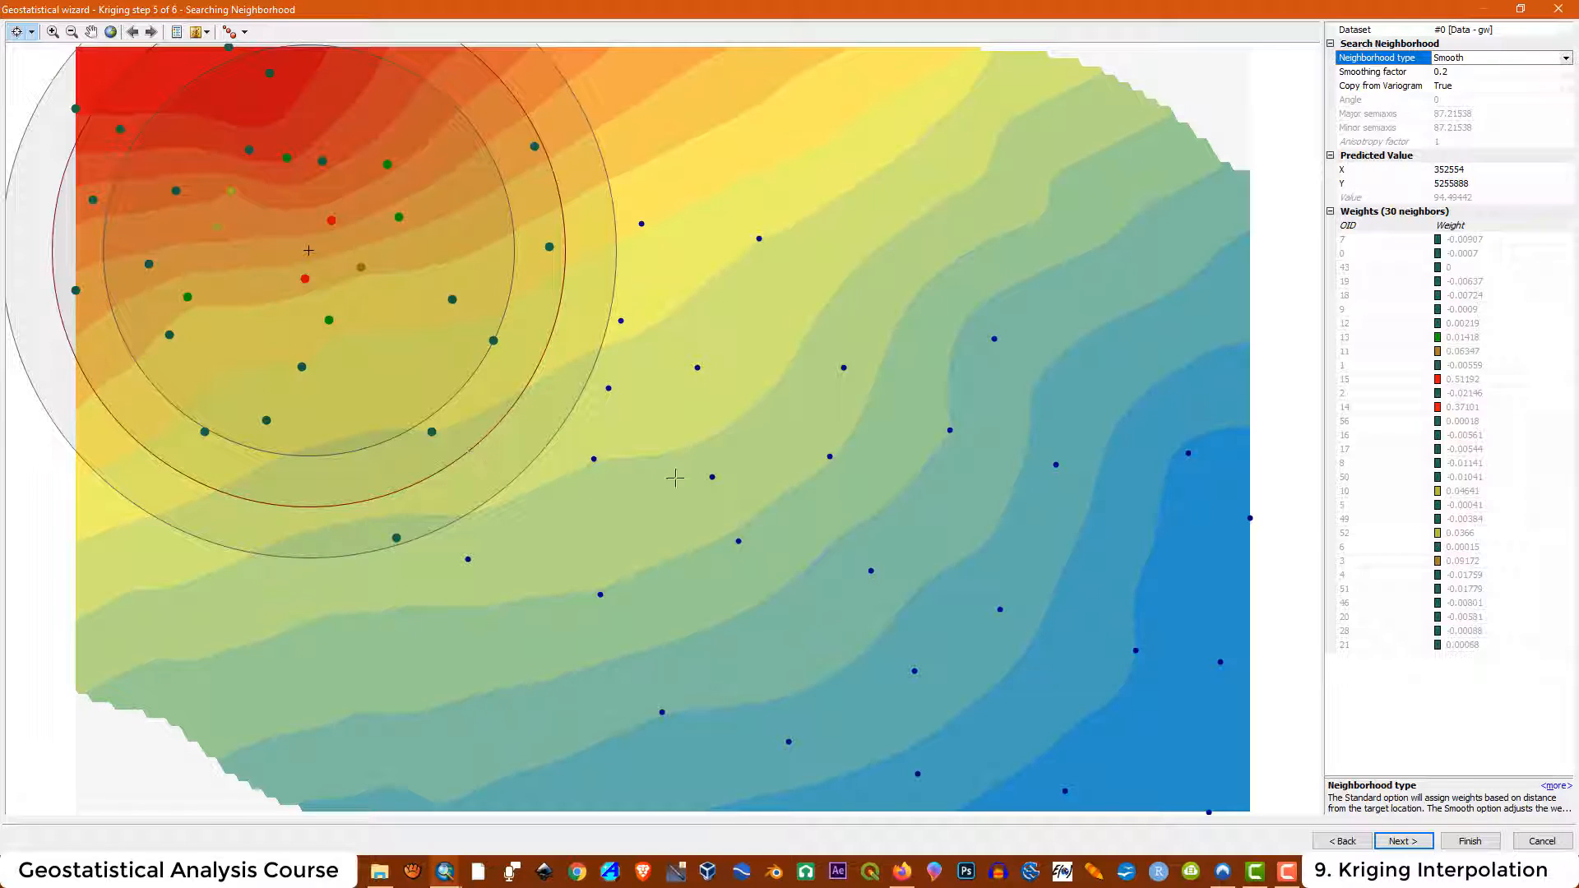
pyautogui.moveTo(1480, 92)
pyautogui.click(1570, 74)
pyautogui.click(1568, 72)
pyautogui.moveTo(1465, 90); pyautogui.dragTo(1531, 99)
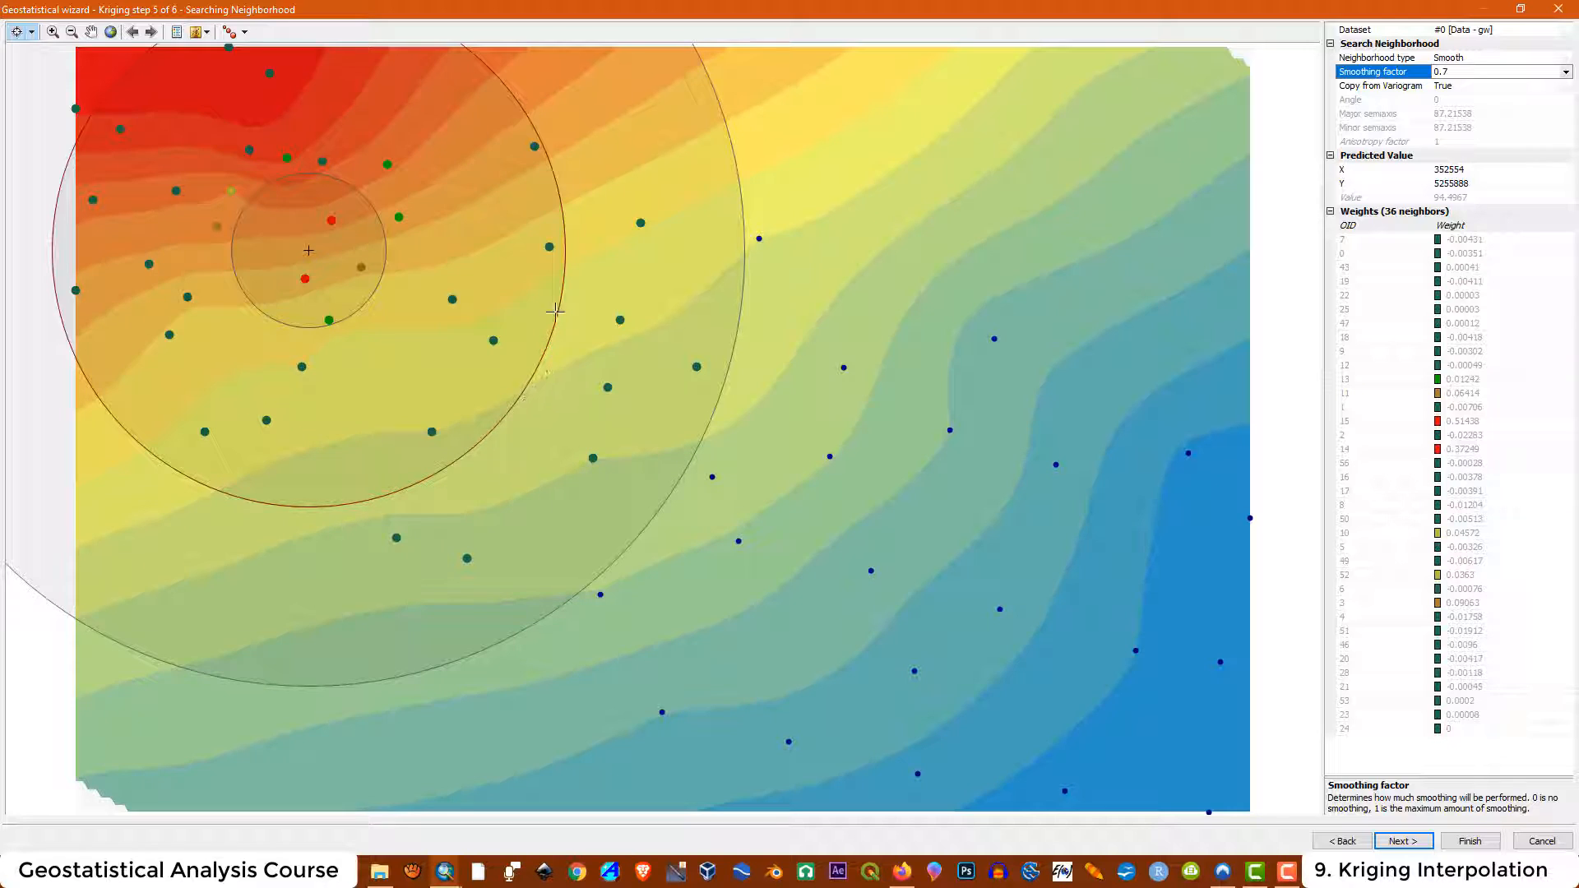
# Preview the smoothed neighborhood predictions at several locations across the map
pyautogui.click(897, 451)
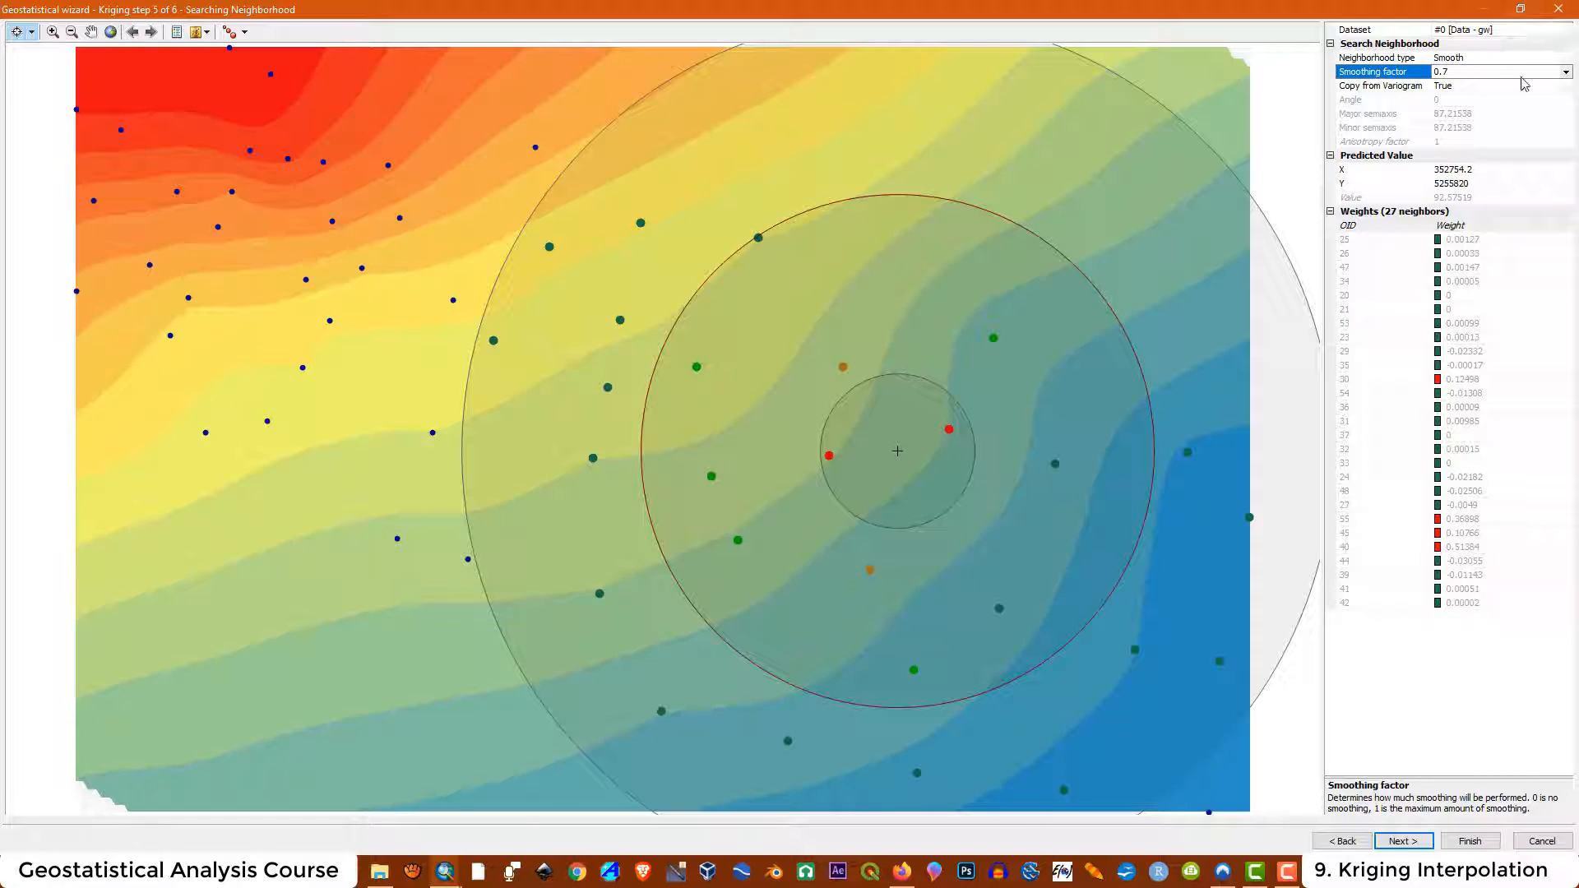
pyautogui.click(323, 230)
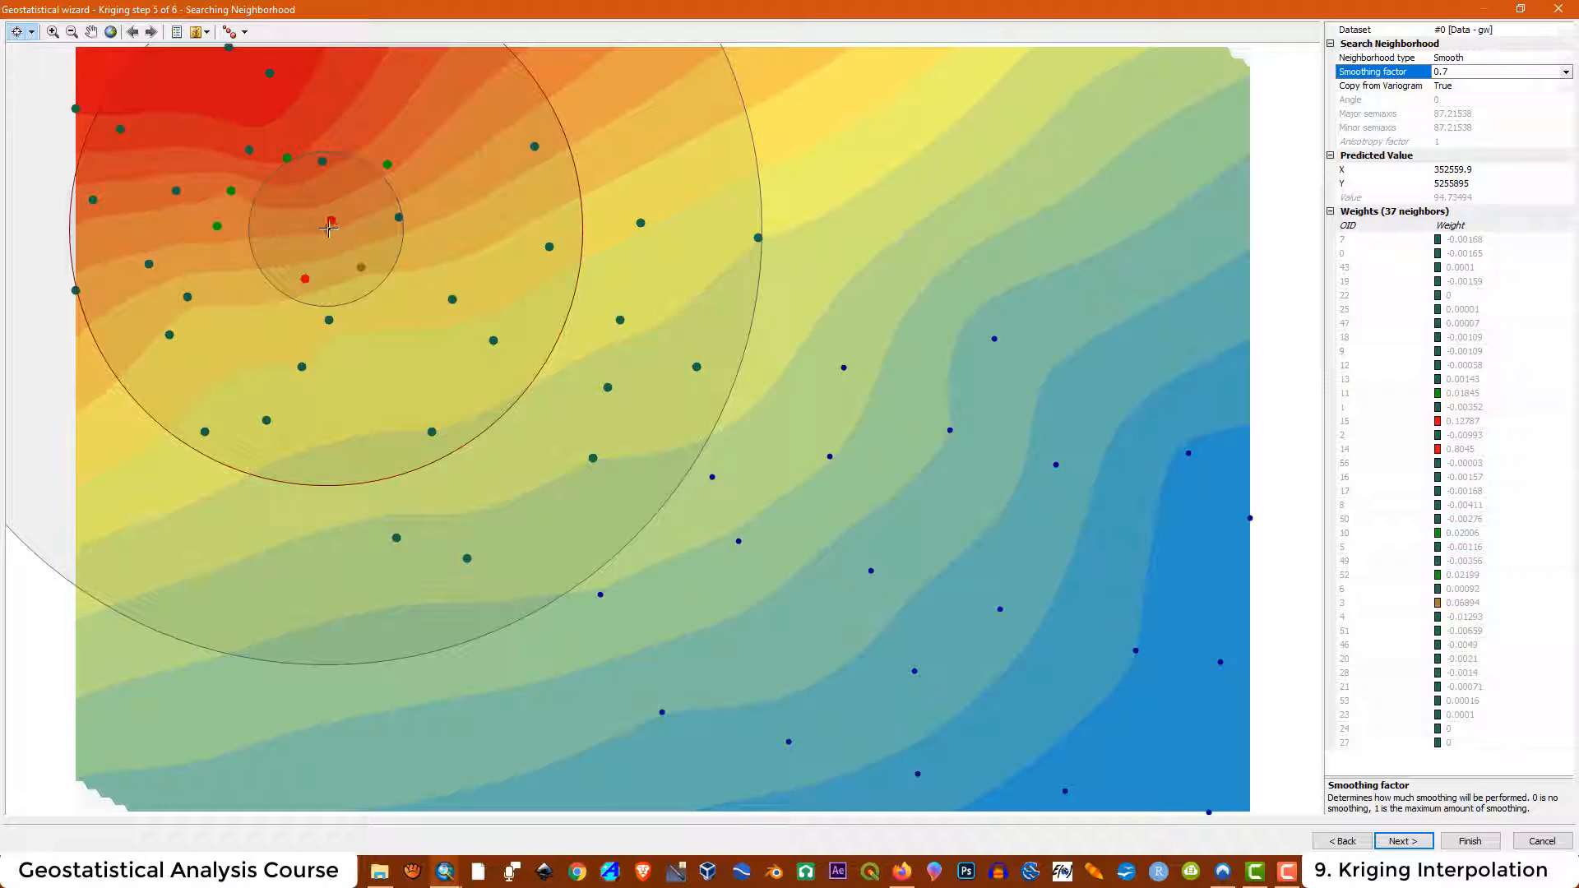
pyautogui.click(961, 604)
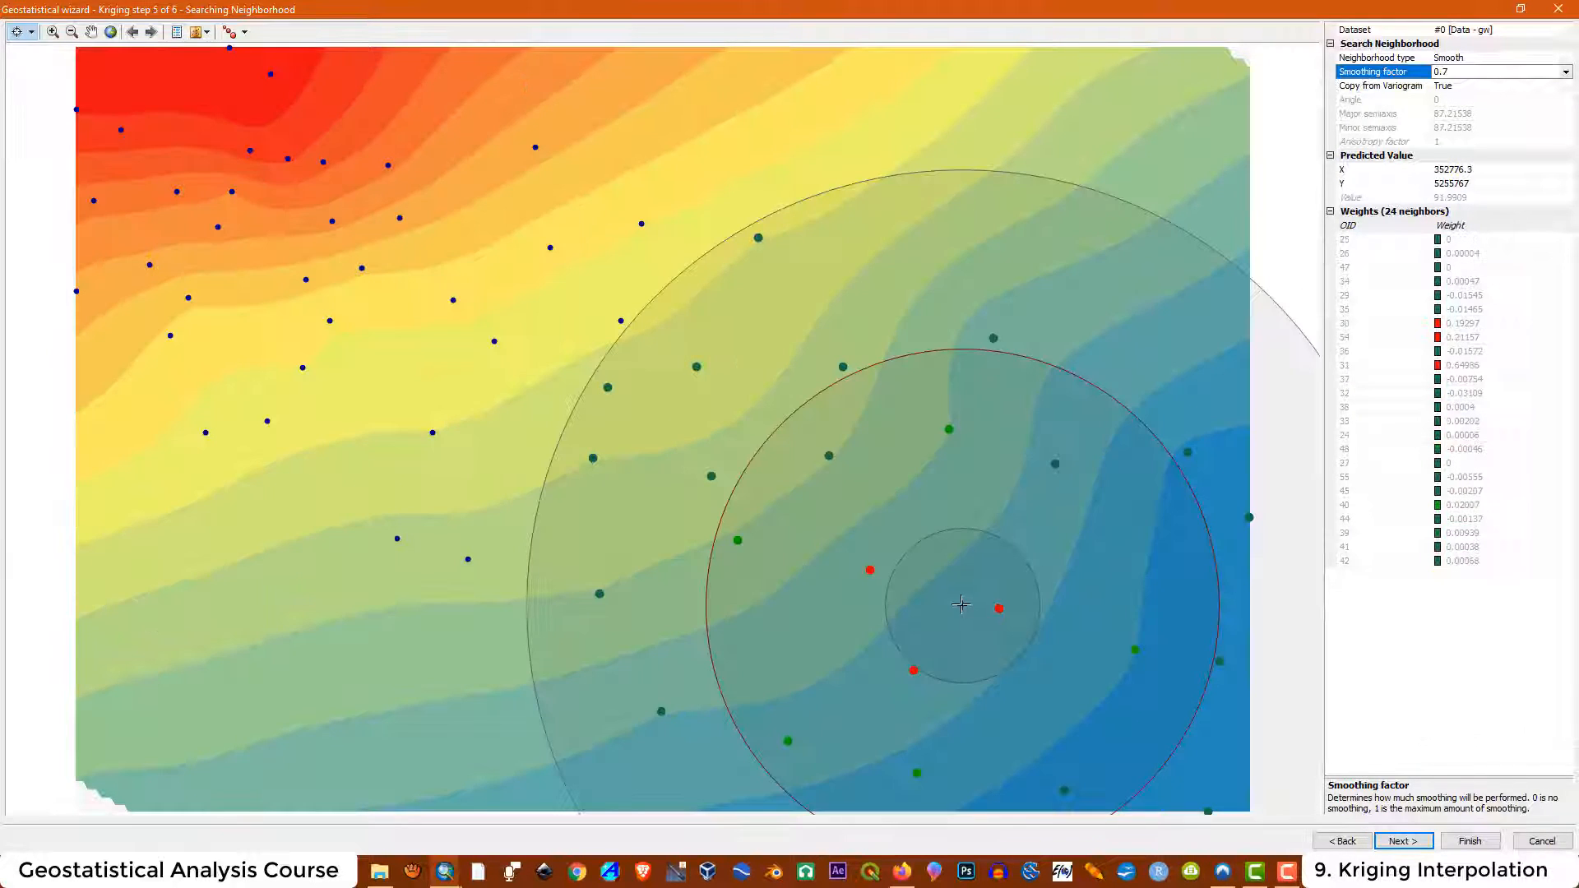
pyautogui.click(373, 617)
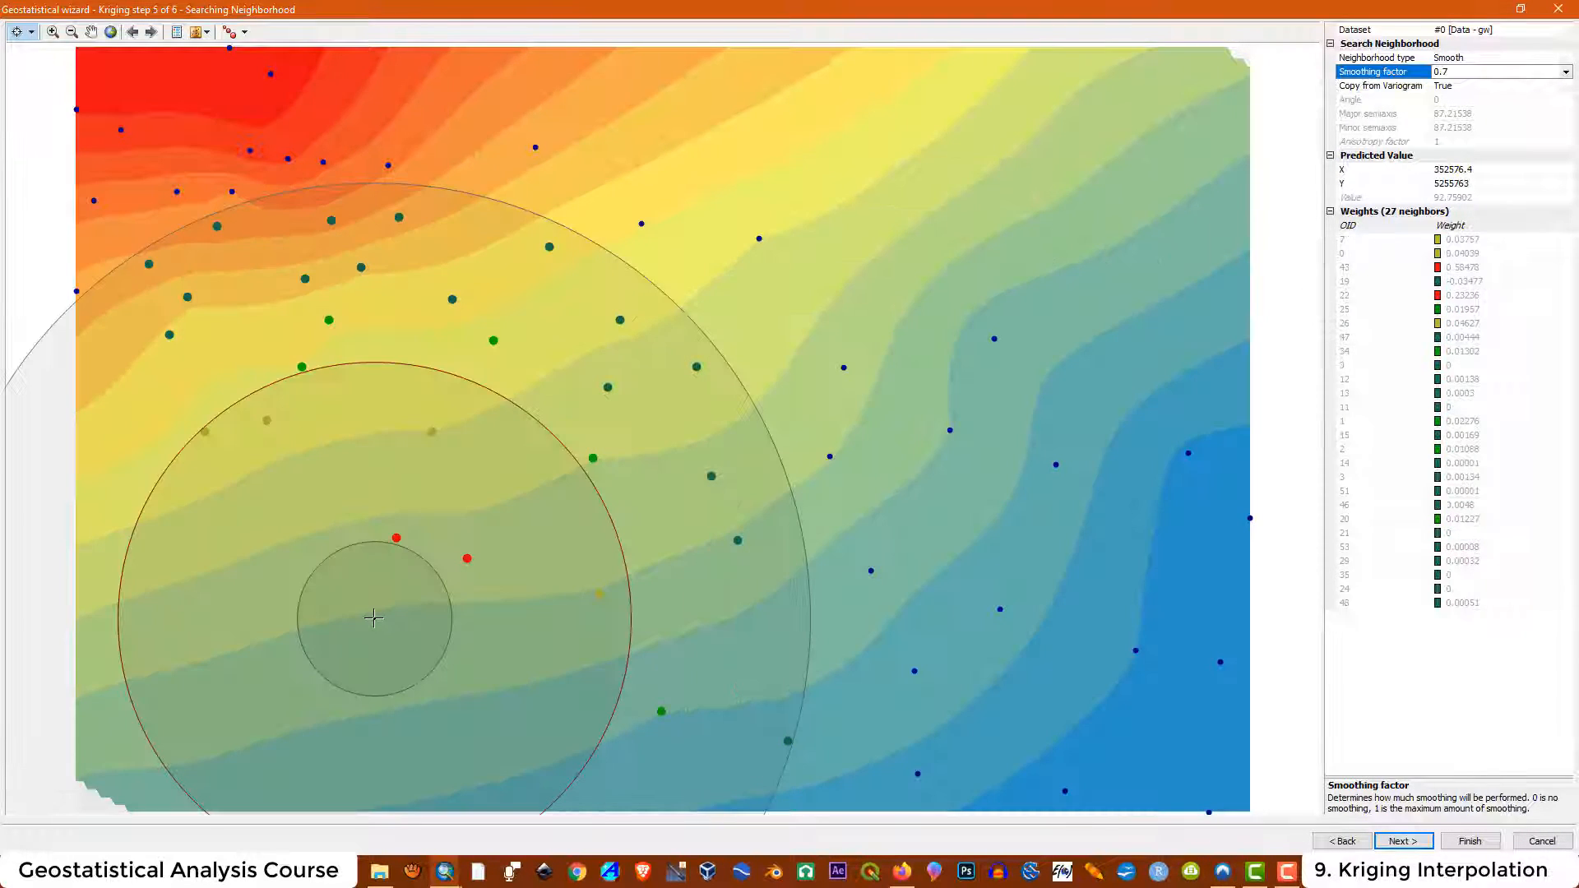
pyautogui.click(212, 149)
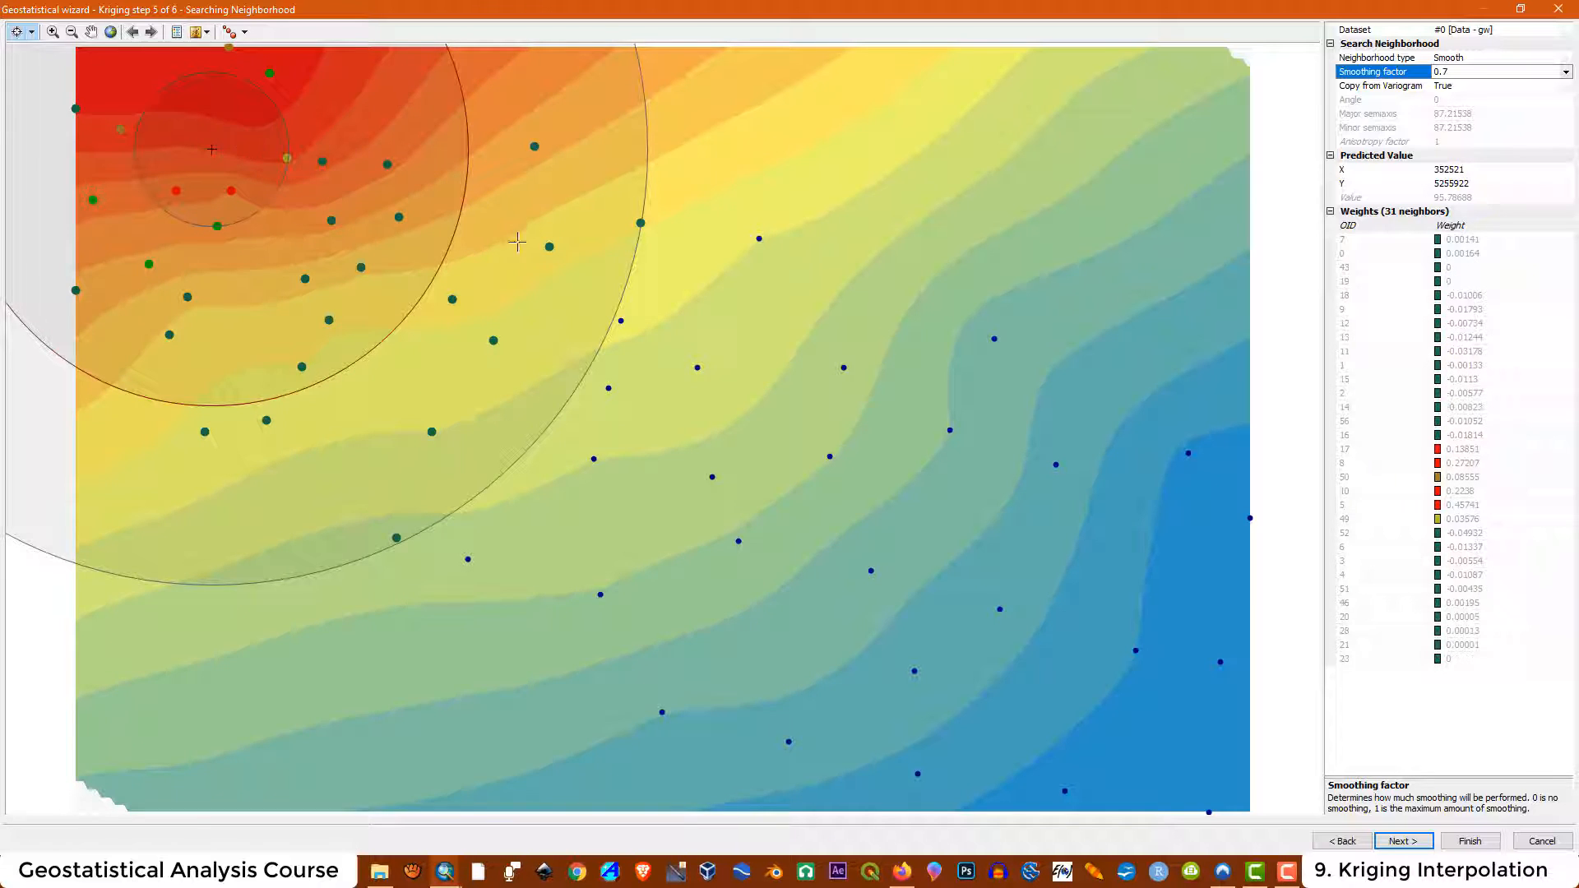
pyautogui.click(822, 266)
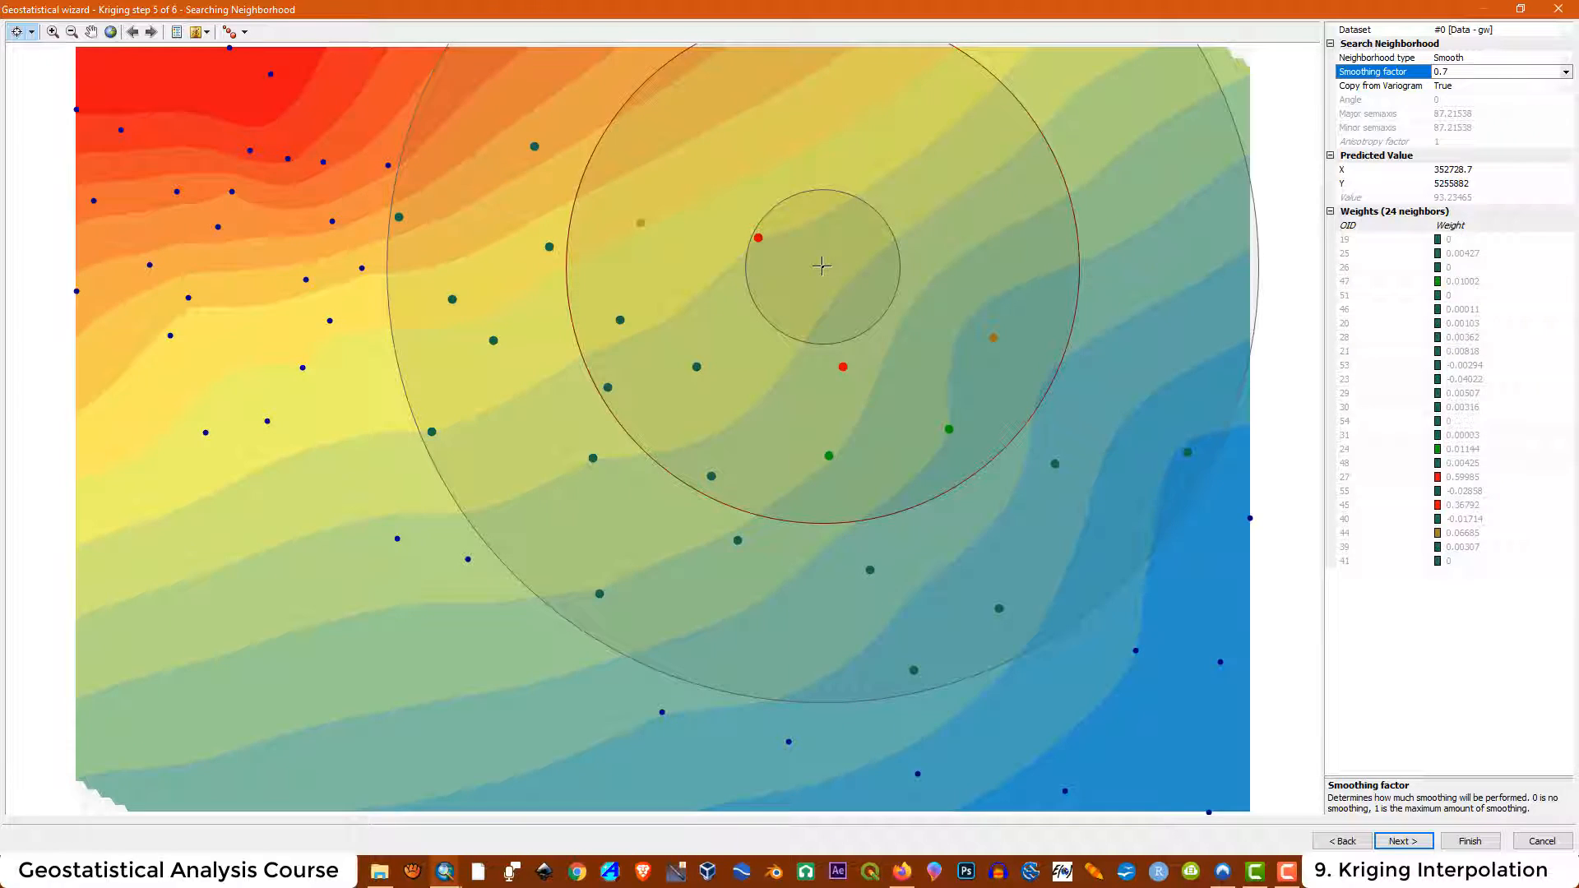
# Switch the neighborhood type back to Standard and preview a location
pyautogui.click(1565, 58)
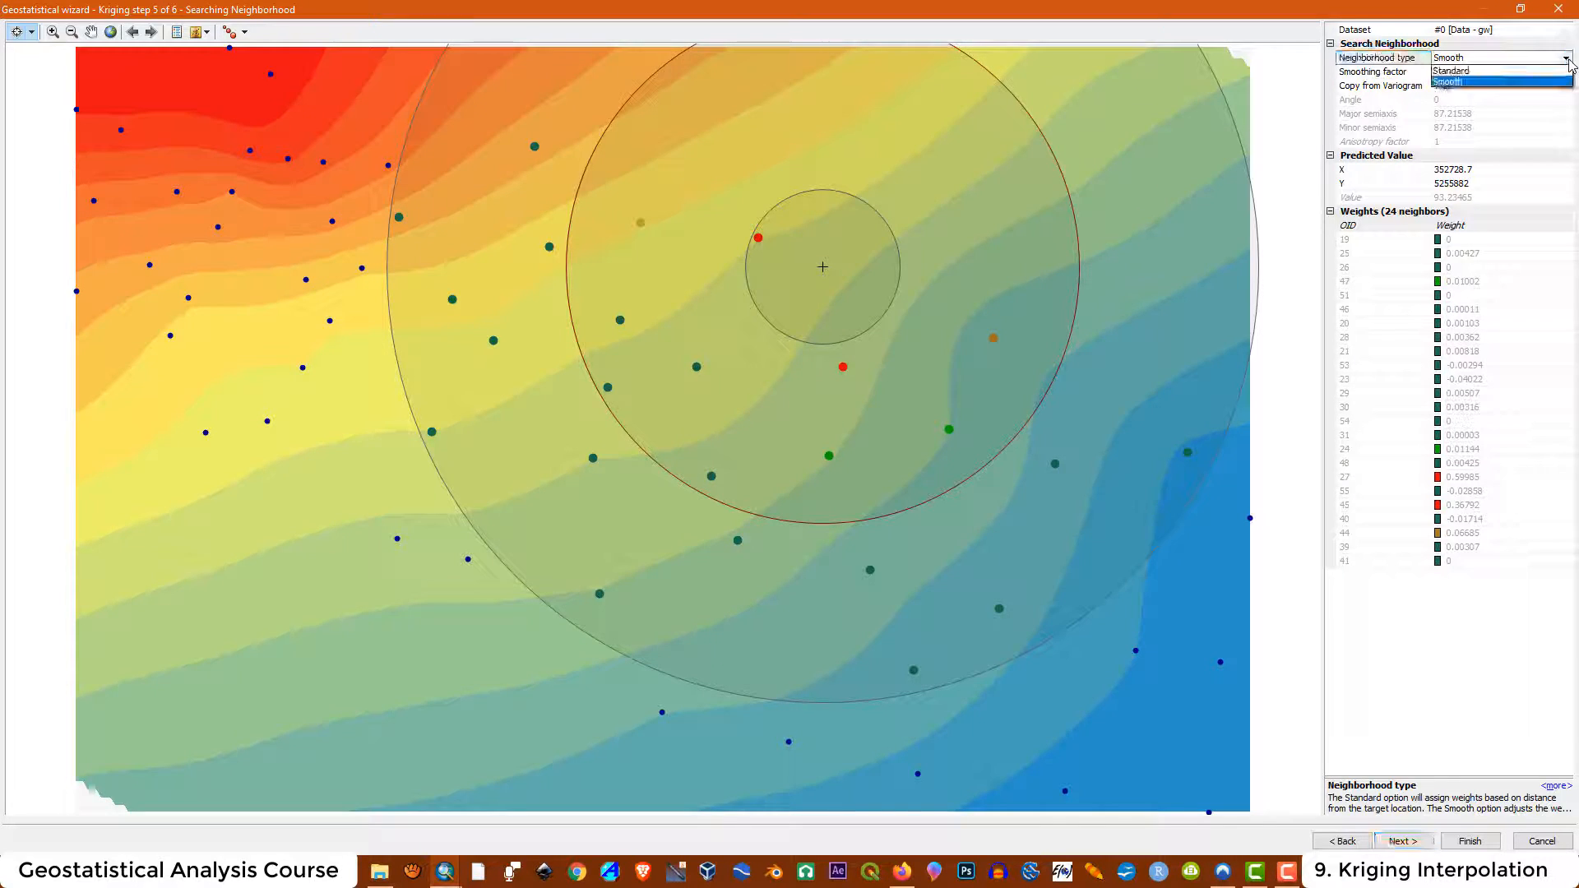
pyautogui.click(1466, 71)
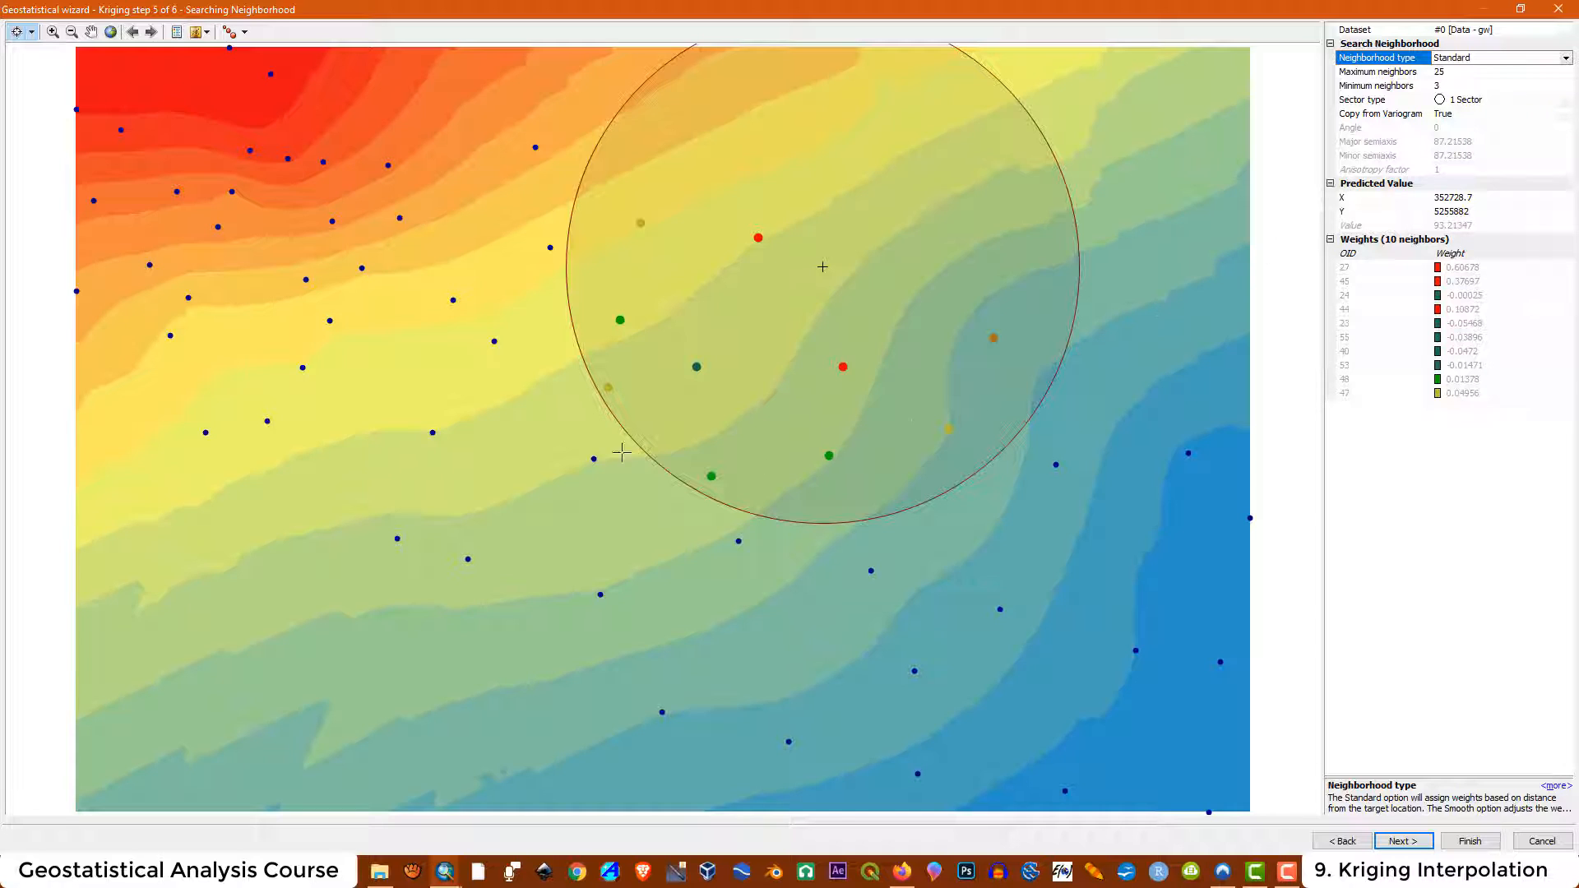
pyautogui.click(527, 427)
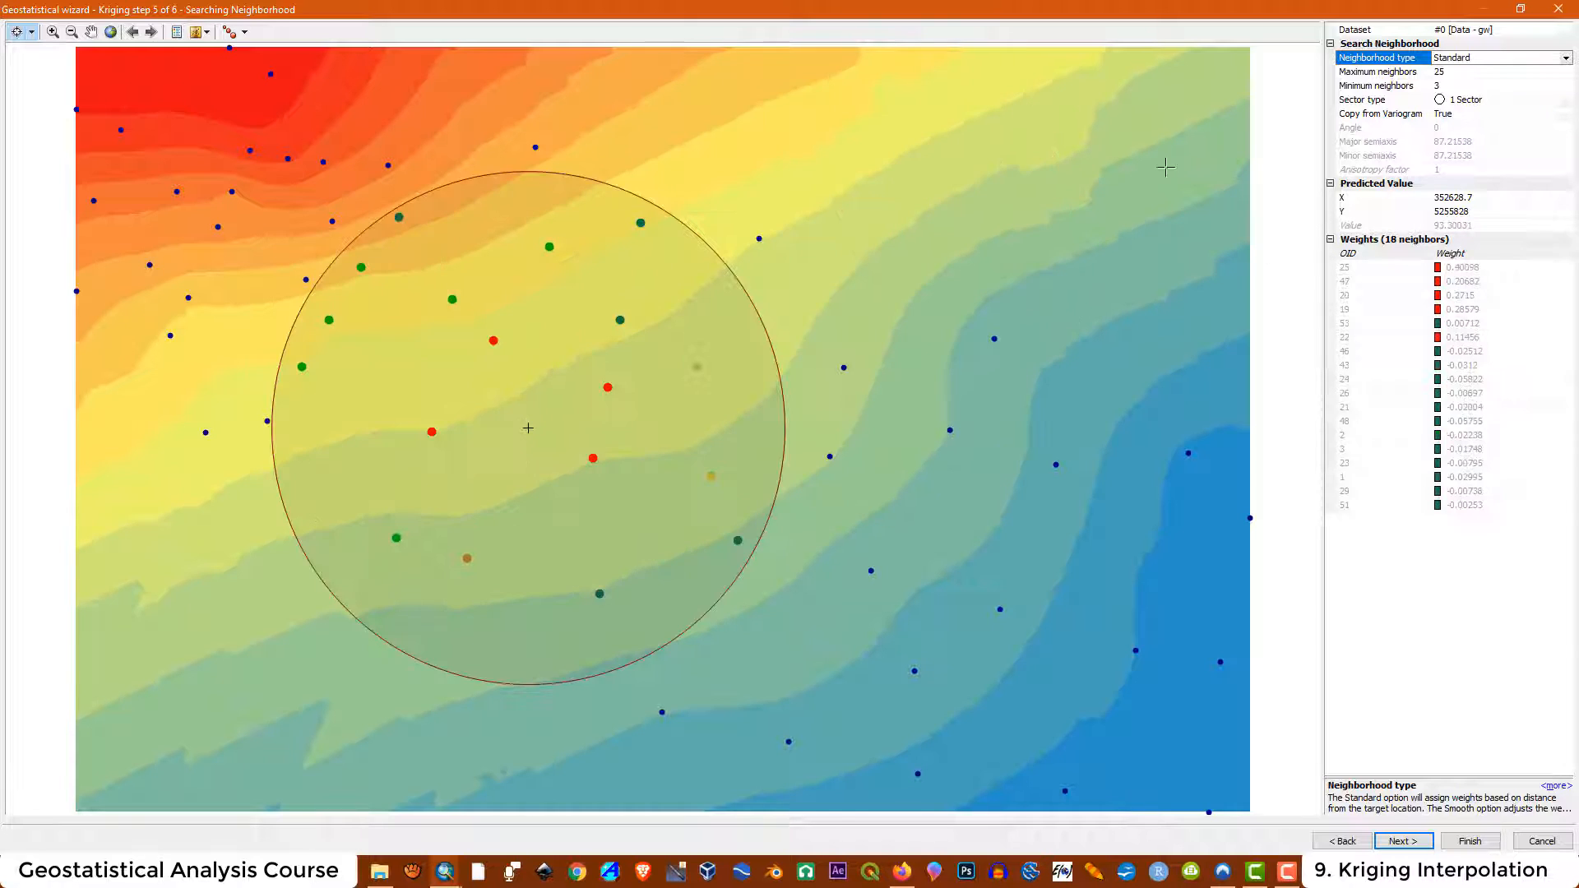
# Set maximum neighbors to 57 and minimum neighbors to 18
pyautogui.click(1461, 73)
pyautogui.moveTo(1461, 74); pyautogui.dragTo(1395, 68)
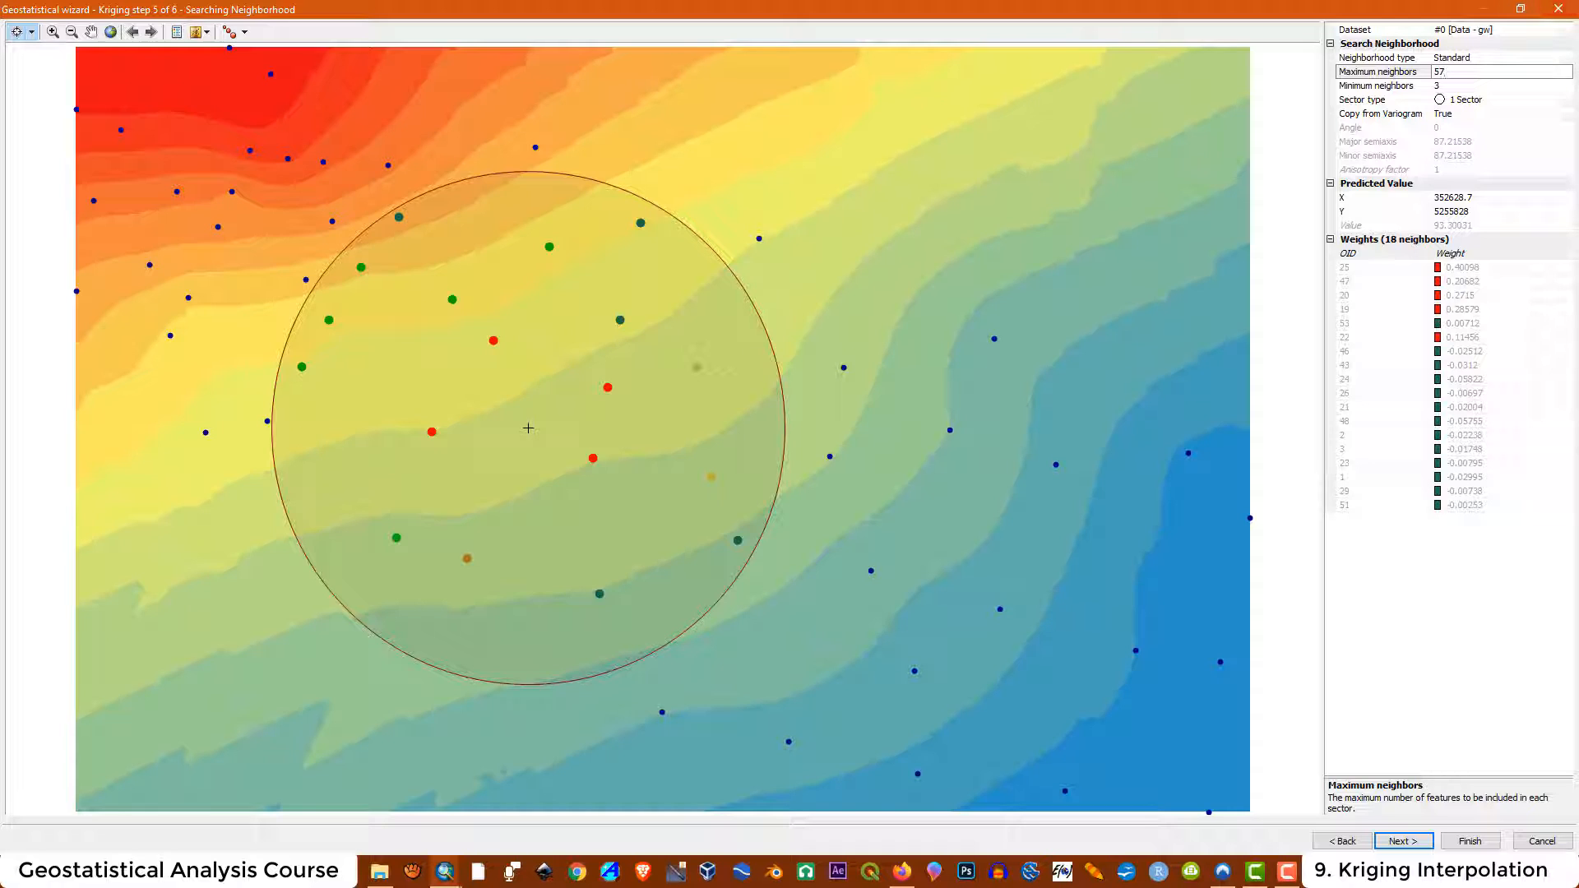
pyautogui.click(1445, 86)
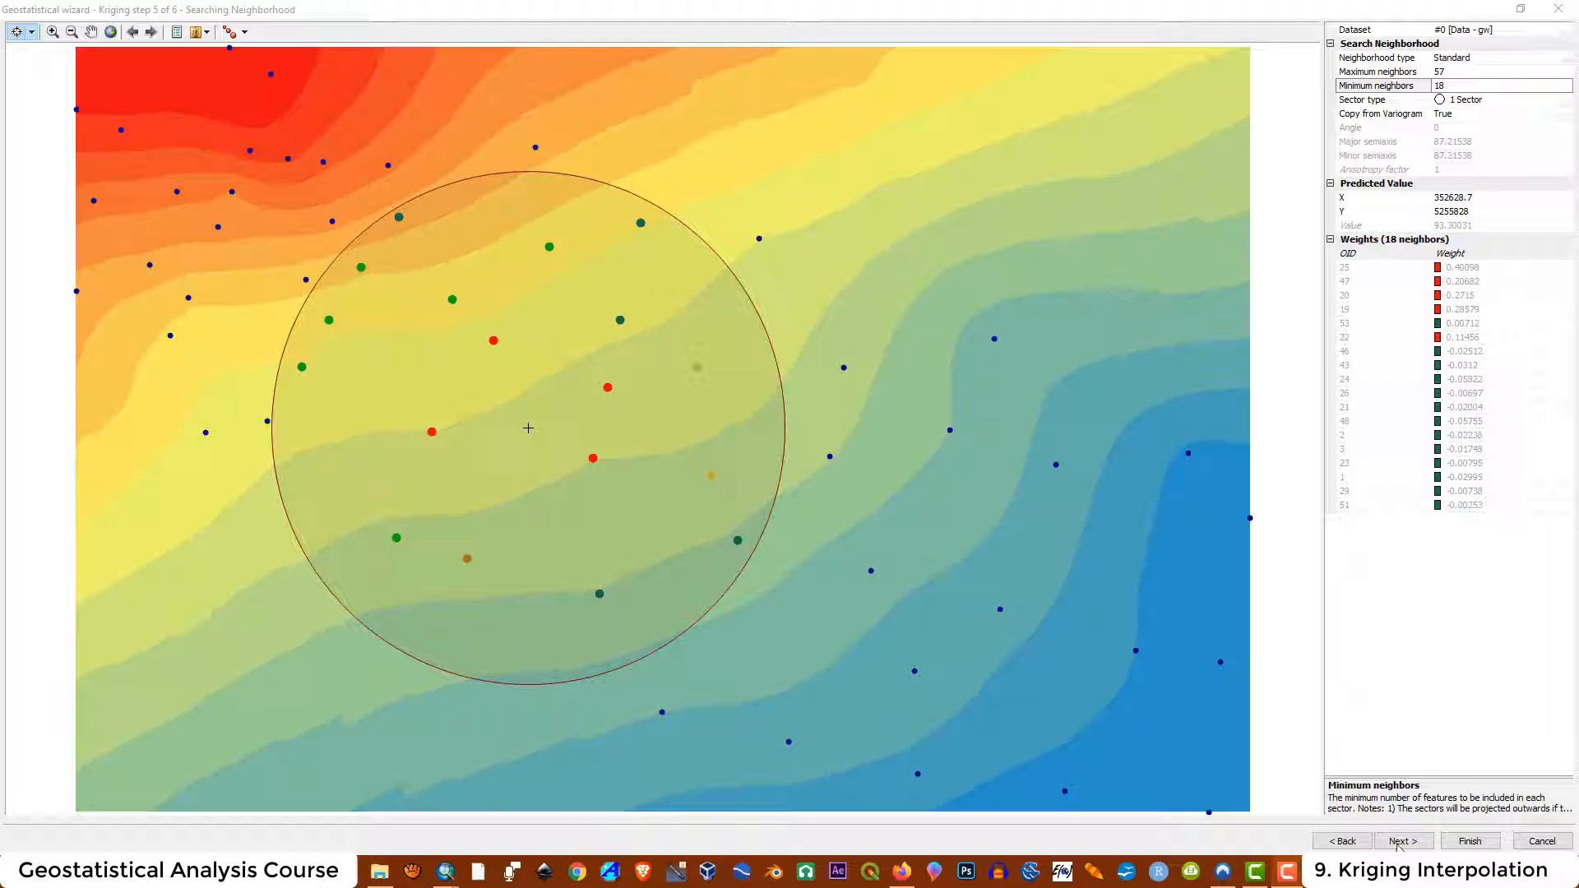
# Proceed to cross validation, finish the wizard, and accept the method report
pyautogui.click(1401, 841)
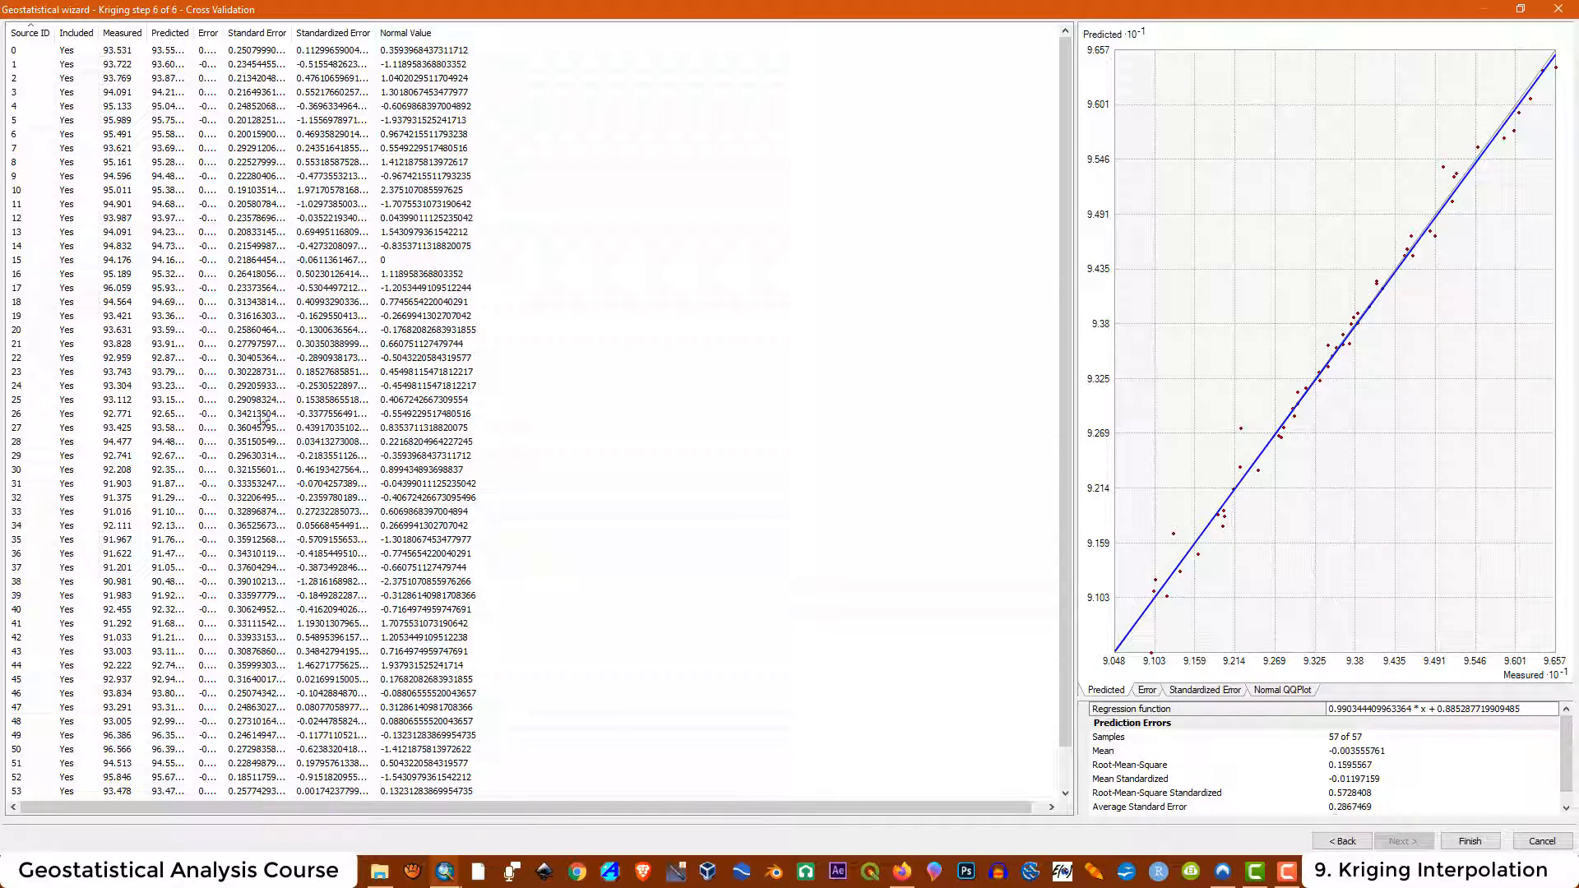
pyautogui.click(1469, 841)
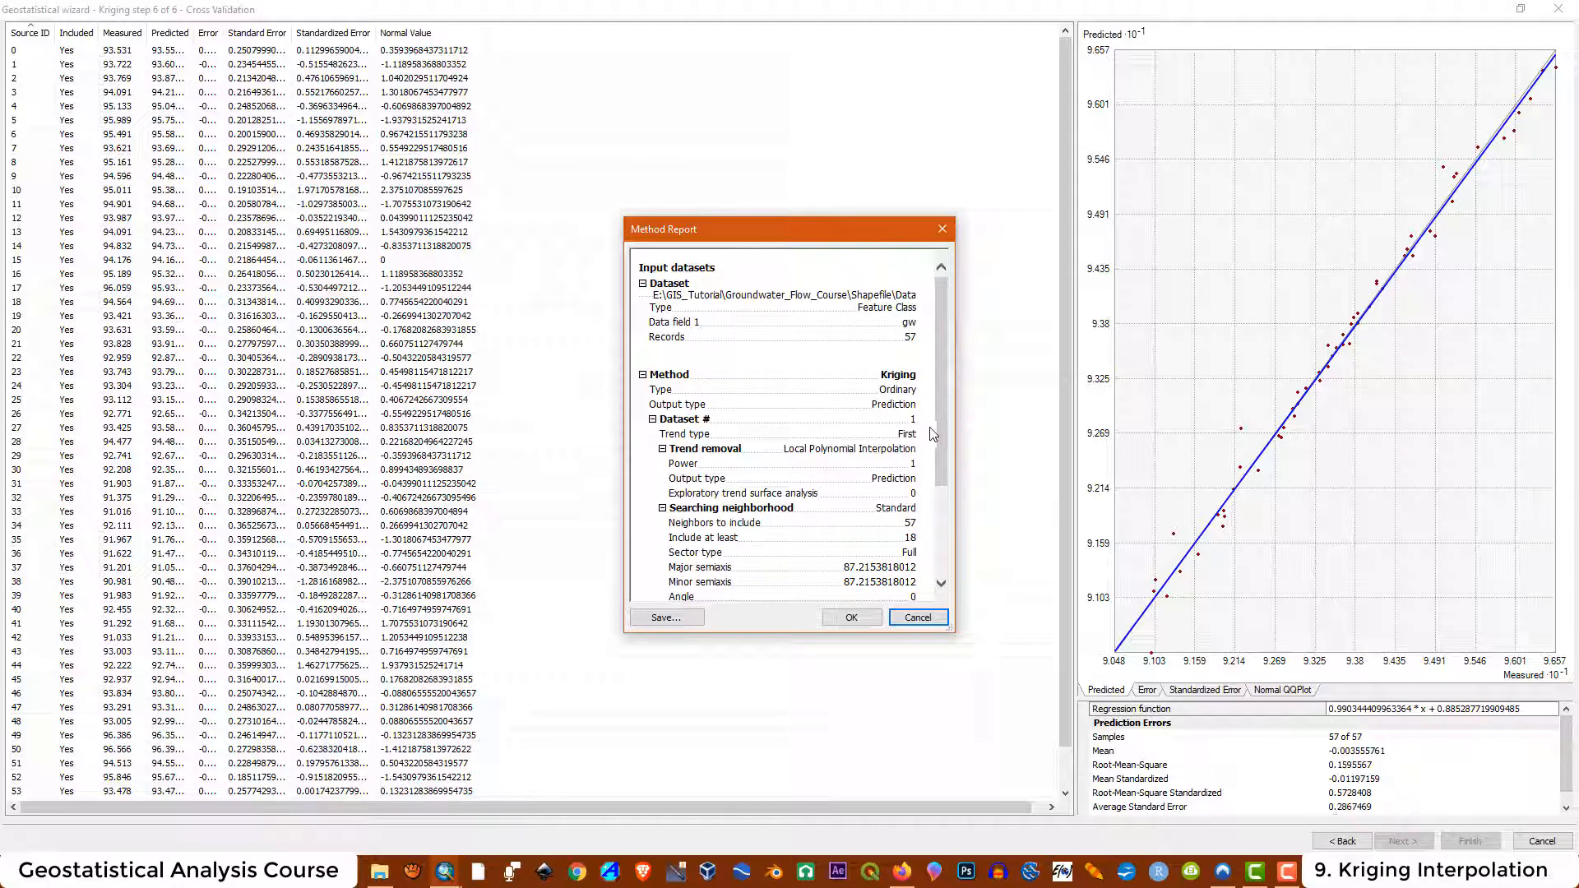
pyautogui.moveTo(941, 426); pyautogui.dragTo(974, 516)
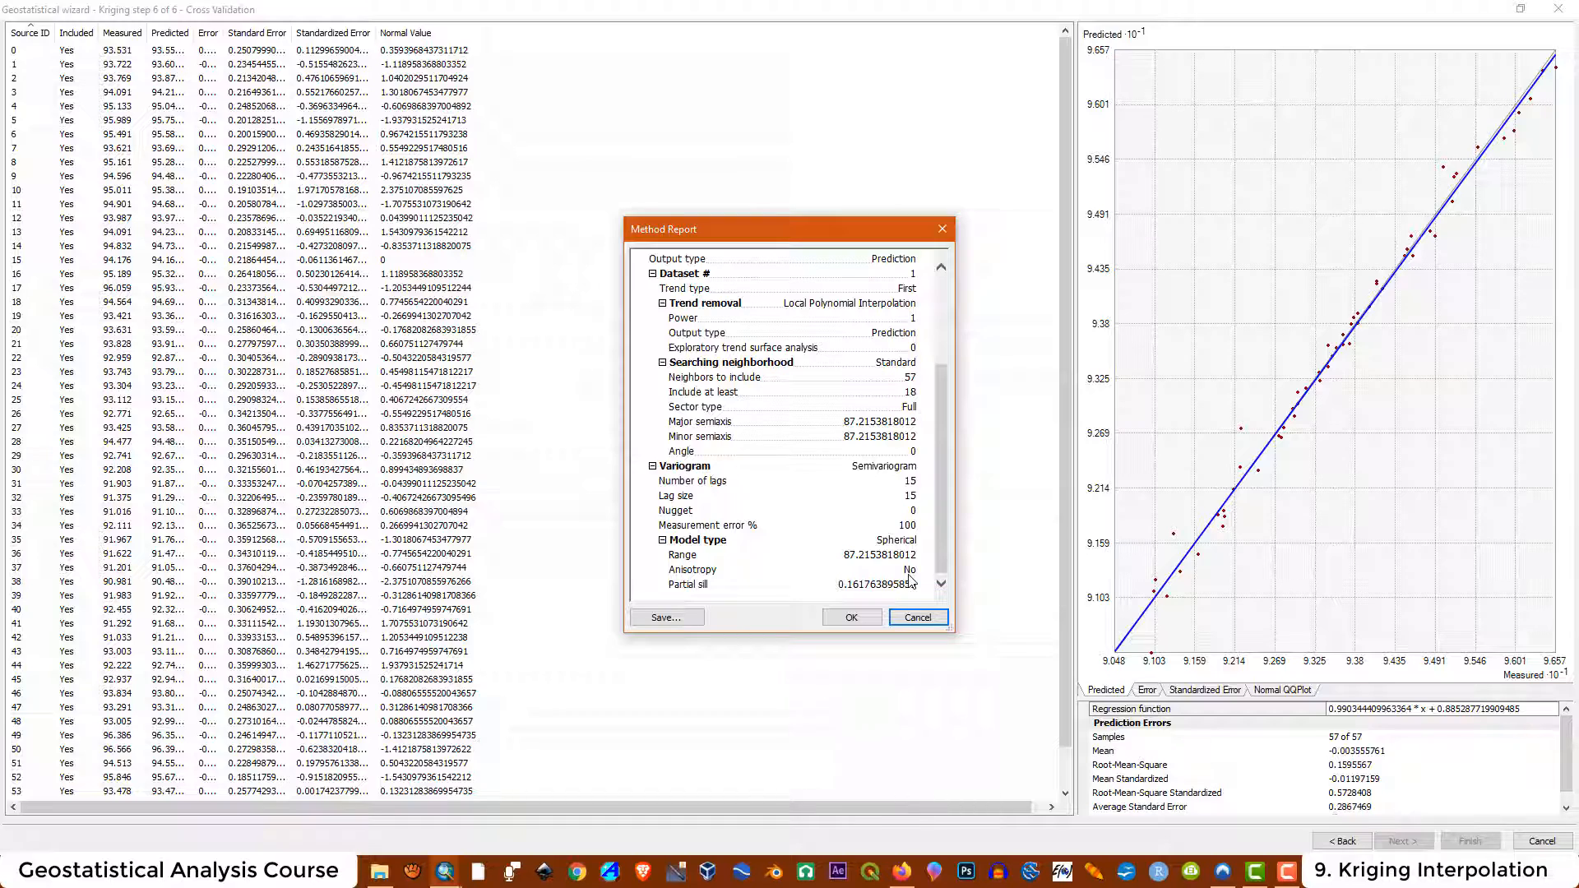
pyautogui.click(850, 616)
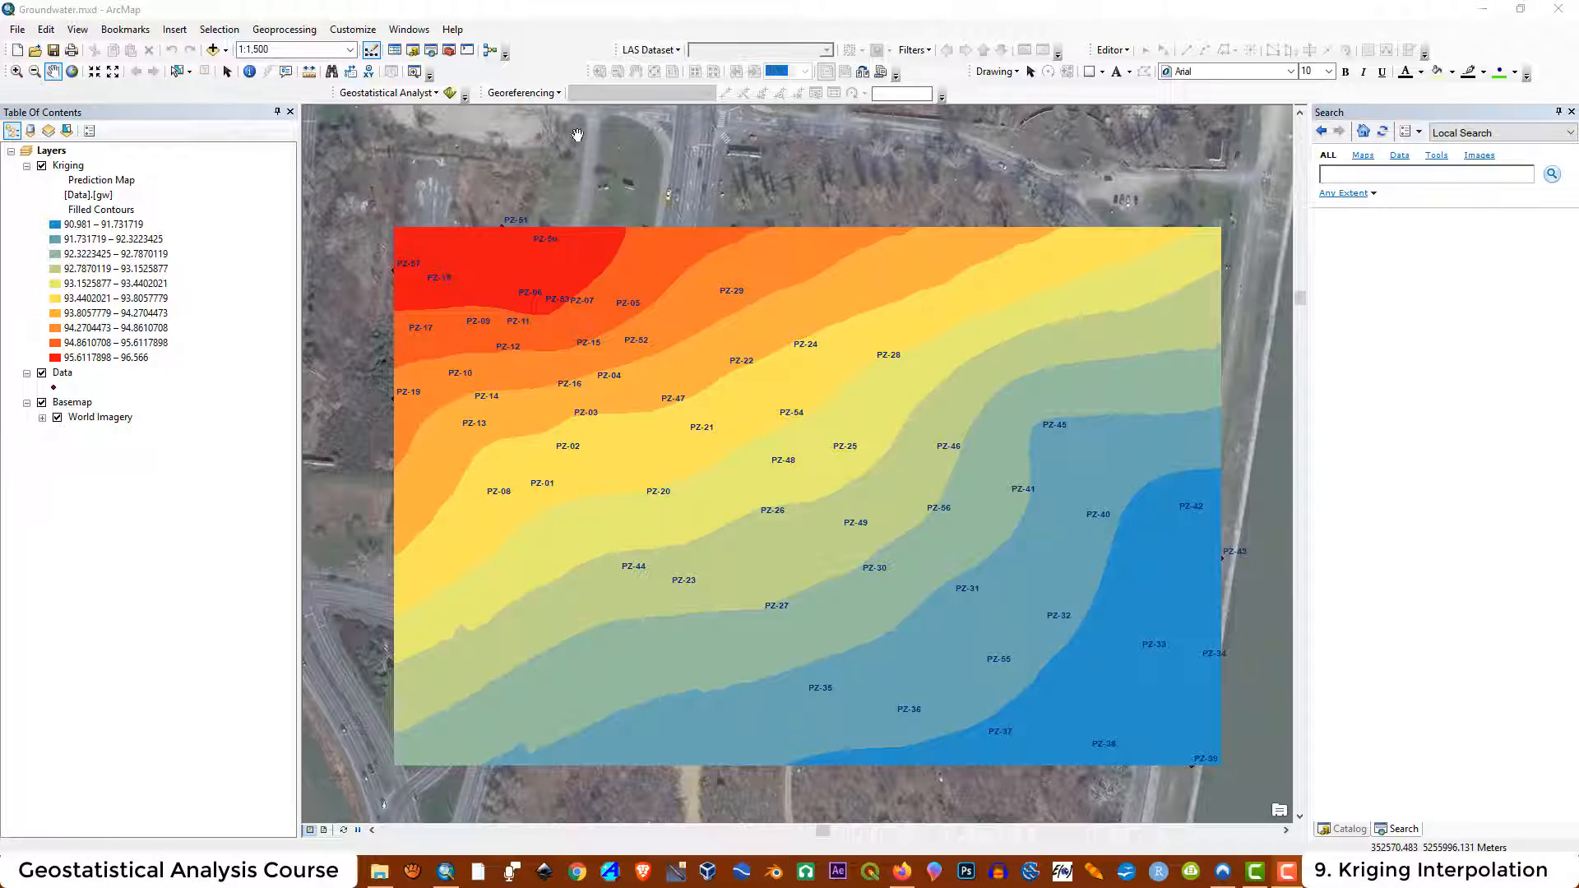
# Export the Kriging layer to a raster, naming the output Arc_sph in the maps2 folder
pyautogui.rightClick(68, 167)
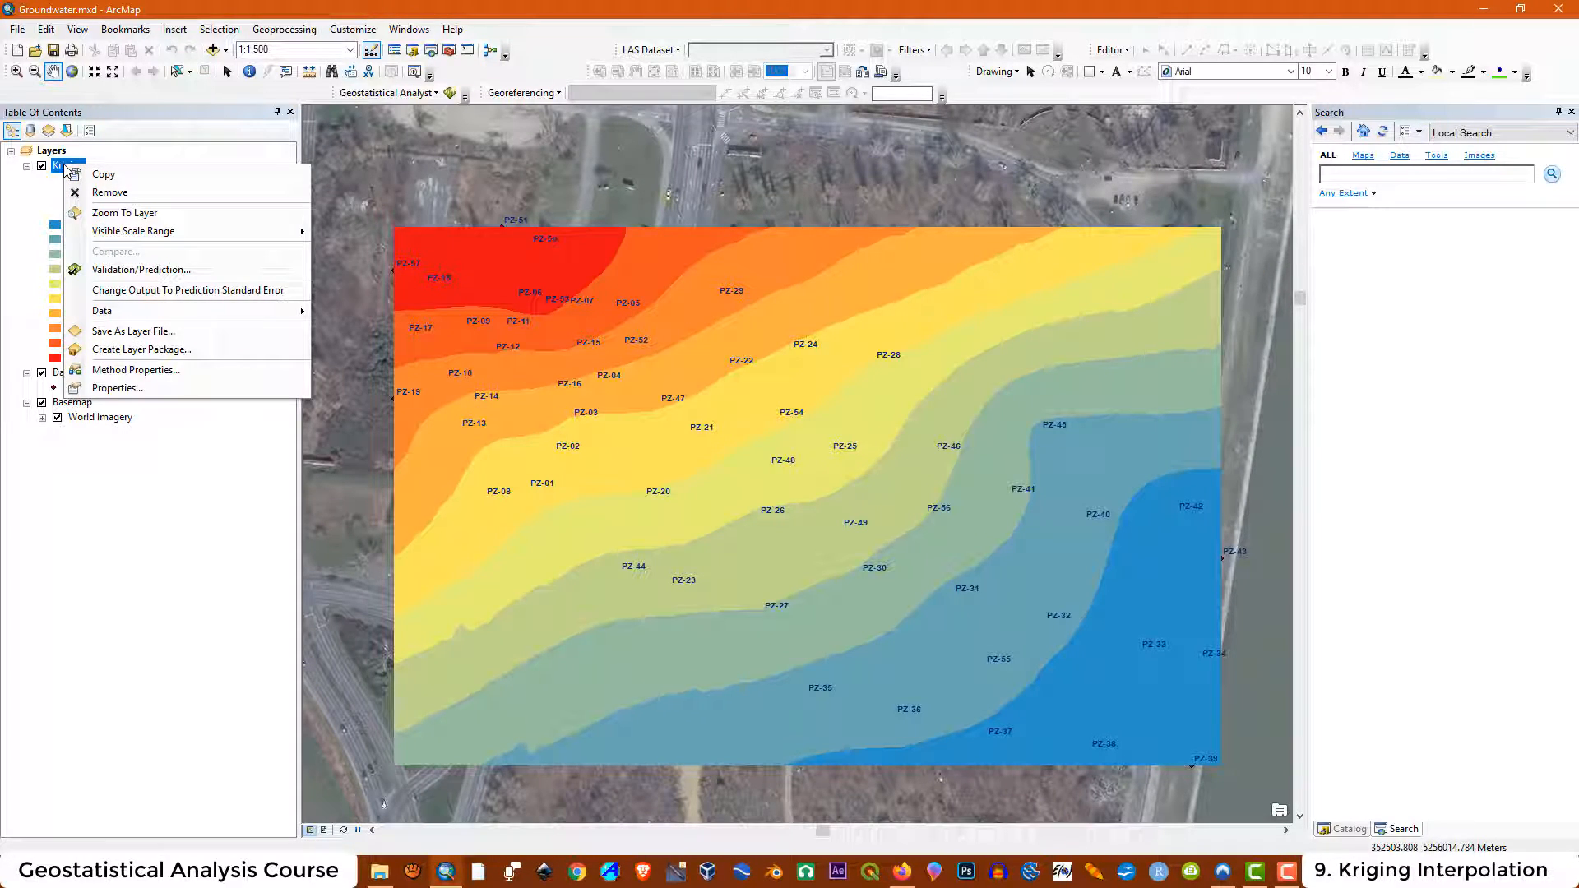
pyautogui.moveTo(115, 311)
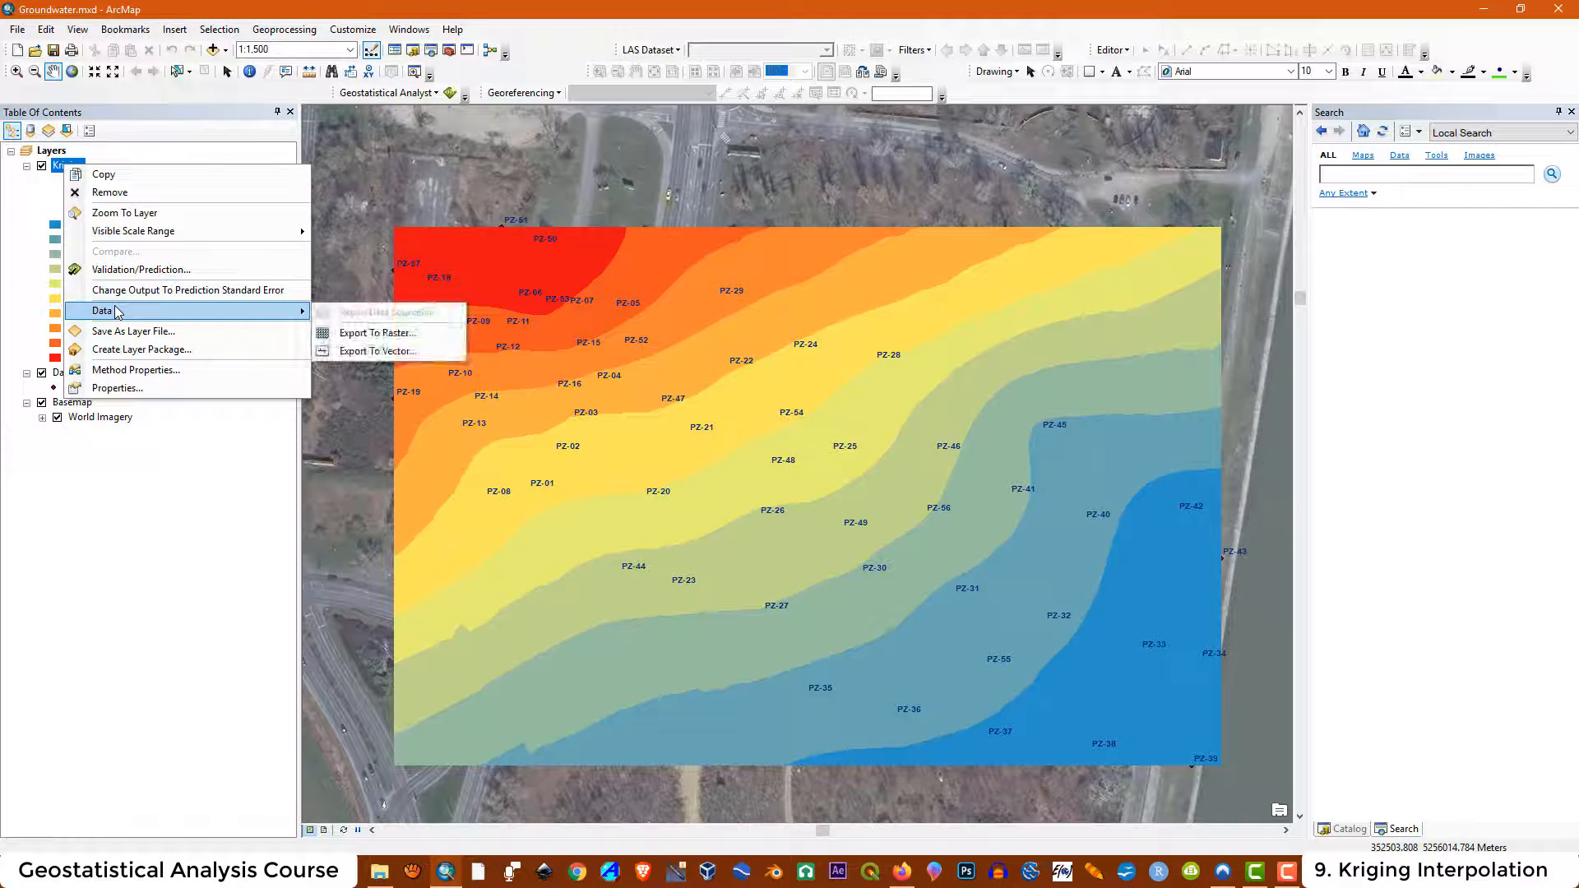
pyautogui.click(354, 333)
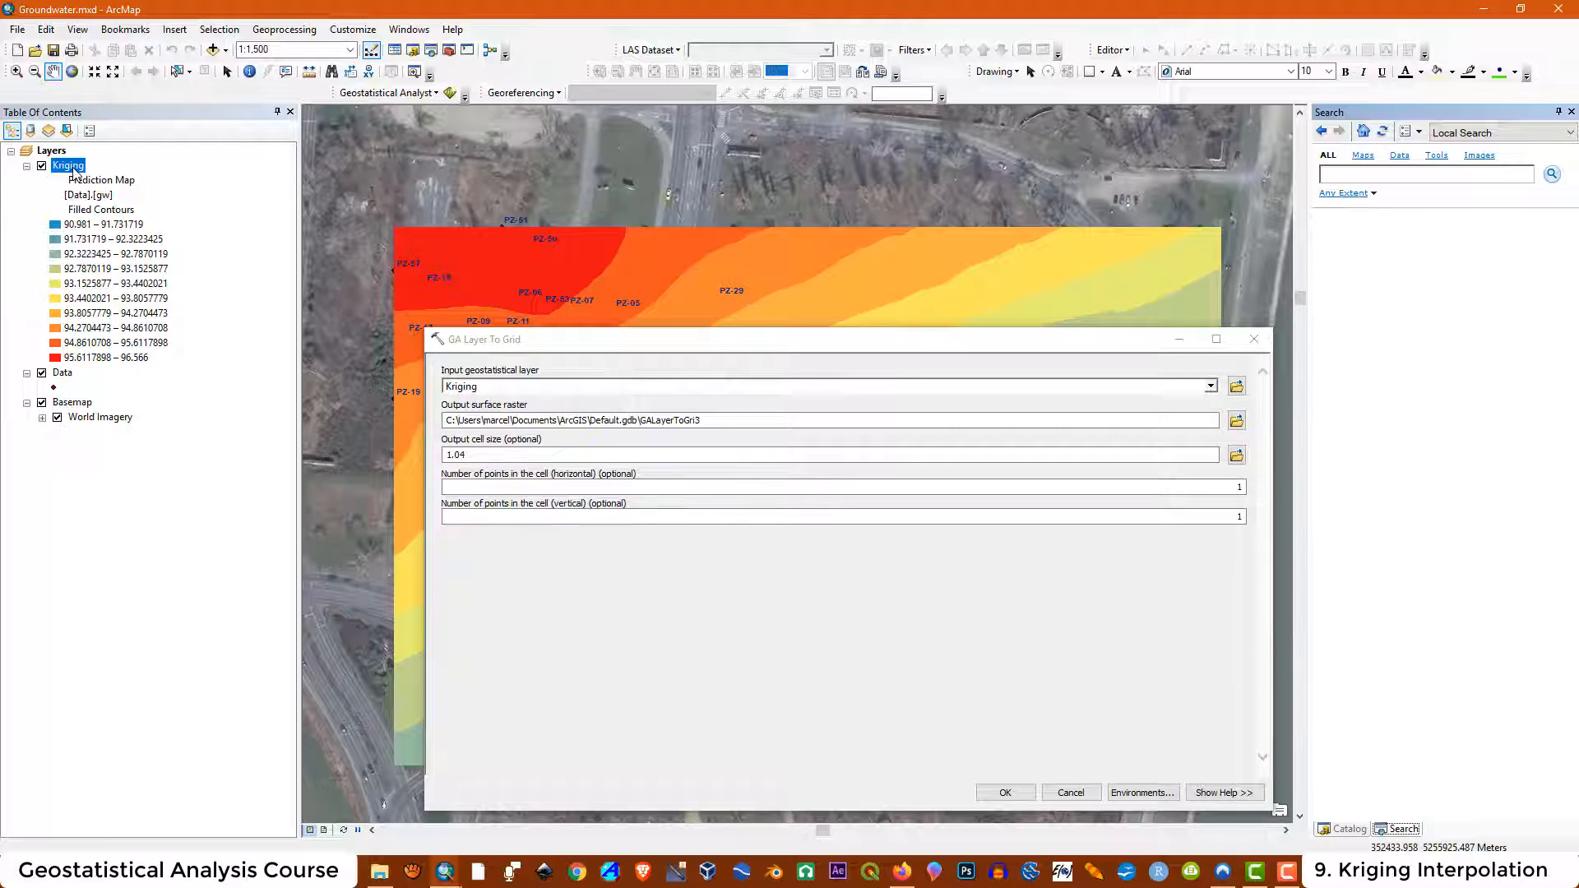
pyautogui.click(1236, 422)
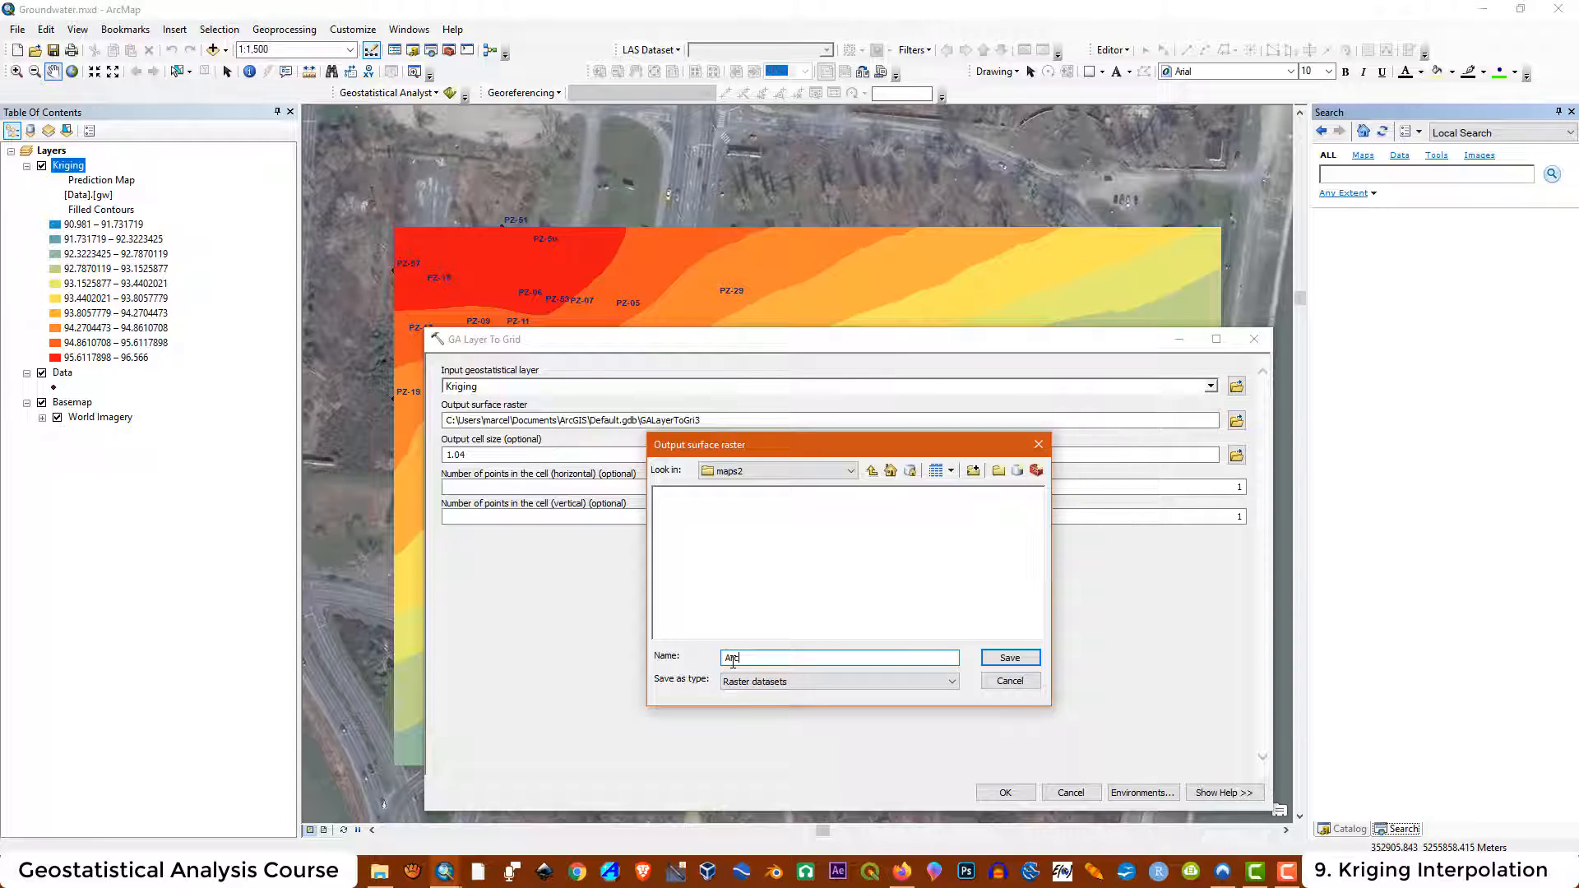
pyautogui.write('_sph')
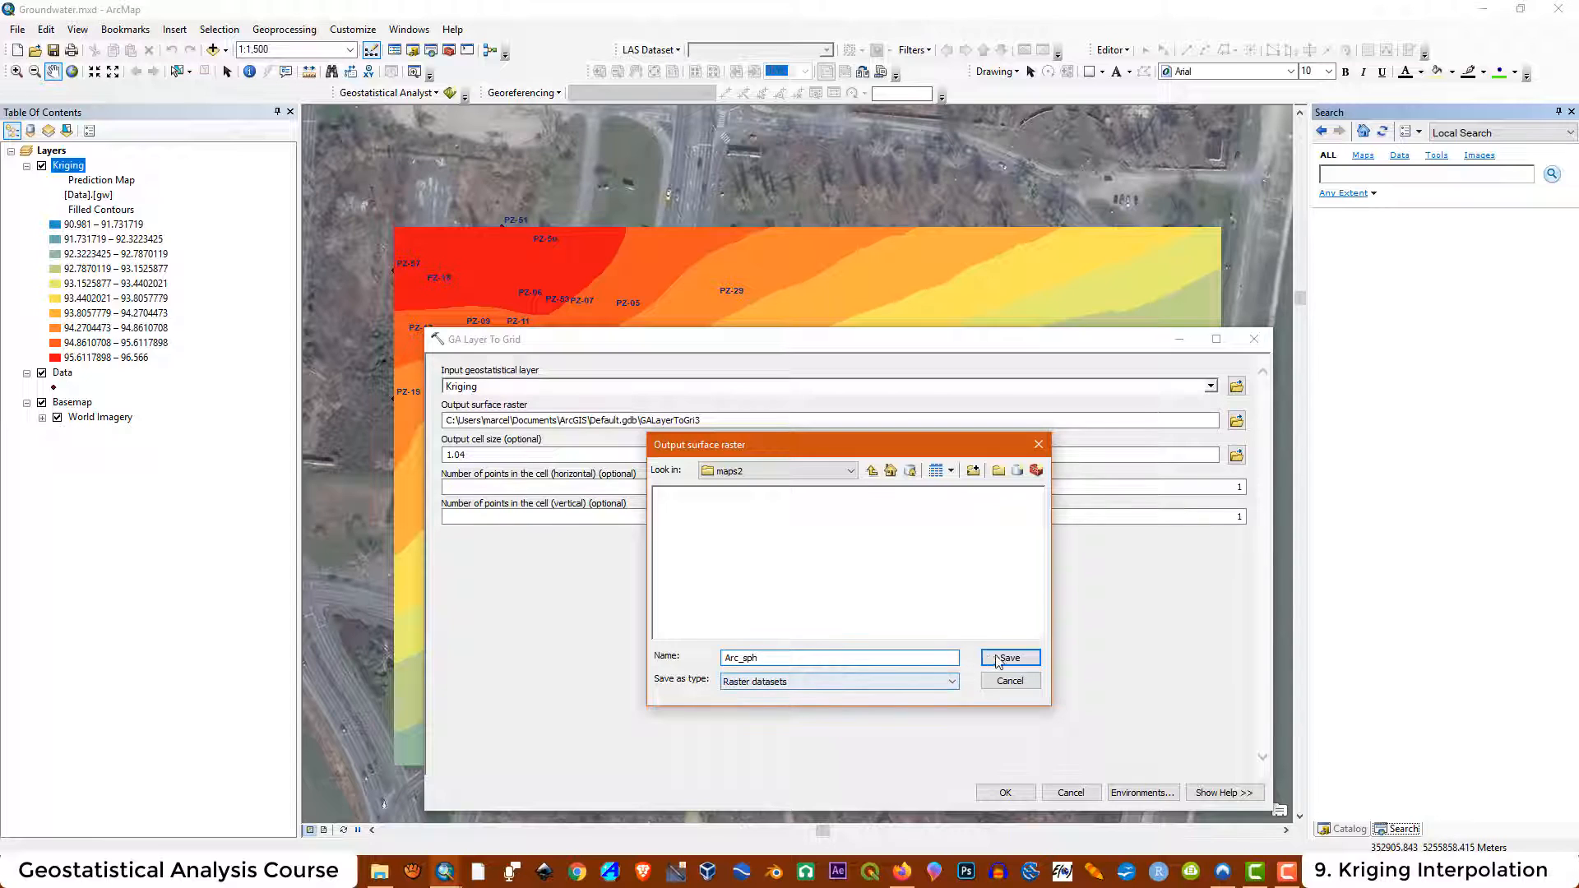
pyautogui.click(1010, 658)
# Set the output cell size to 0.5 and run the raster export
pyautogui.moveTo(467, 456); pyautogui.dragTo(436, 453)
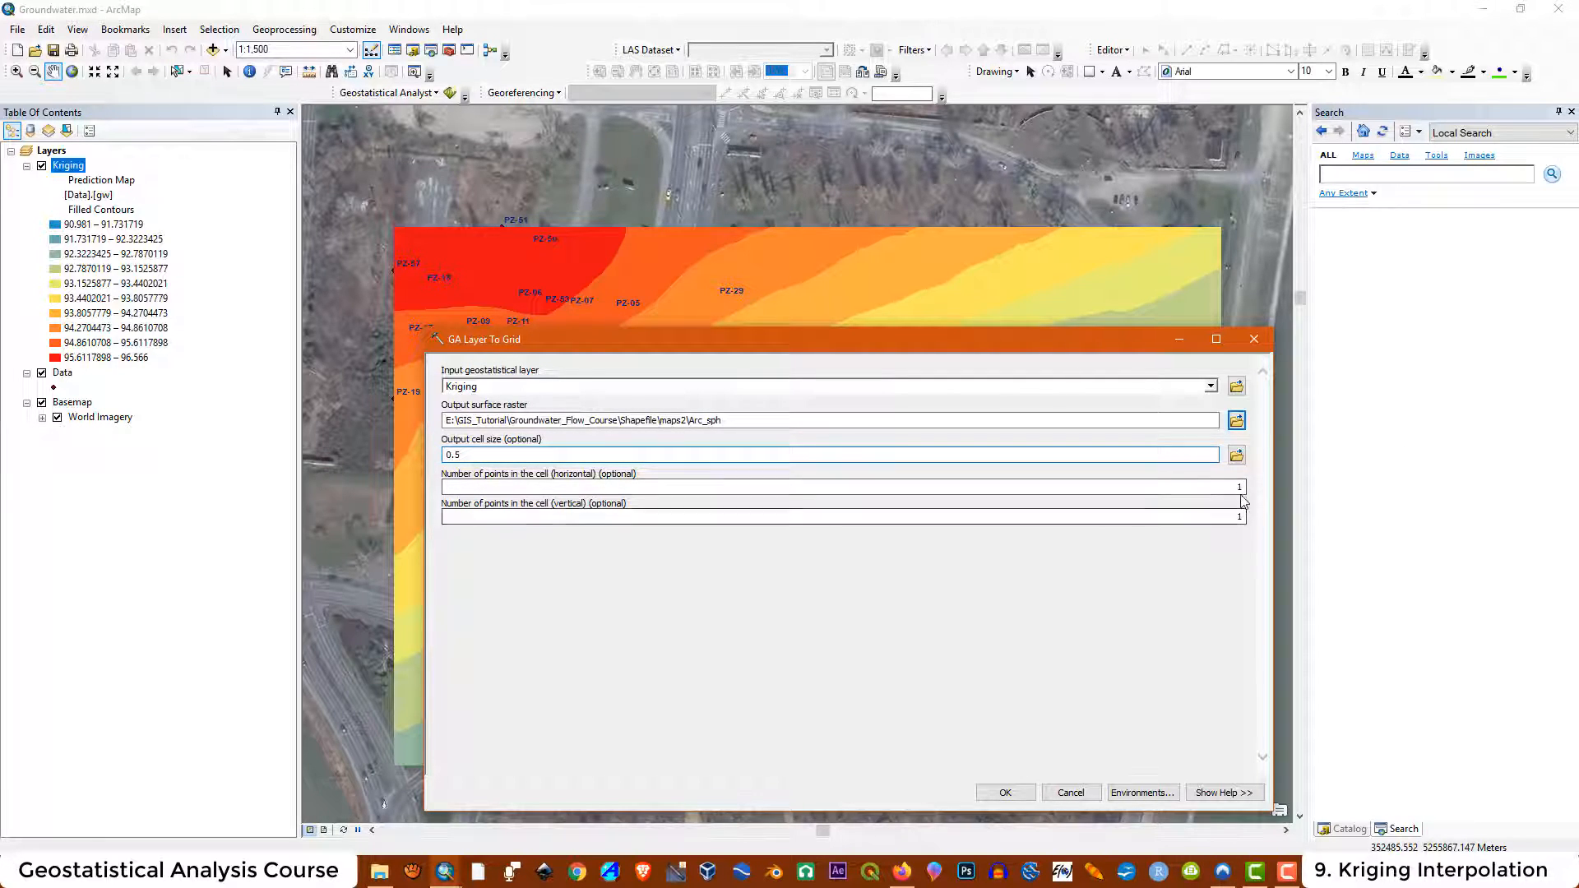
pyautogui.write('0.5')
pyautogui.click(1005, 792)
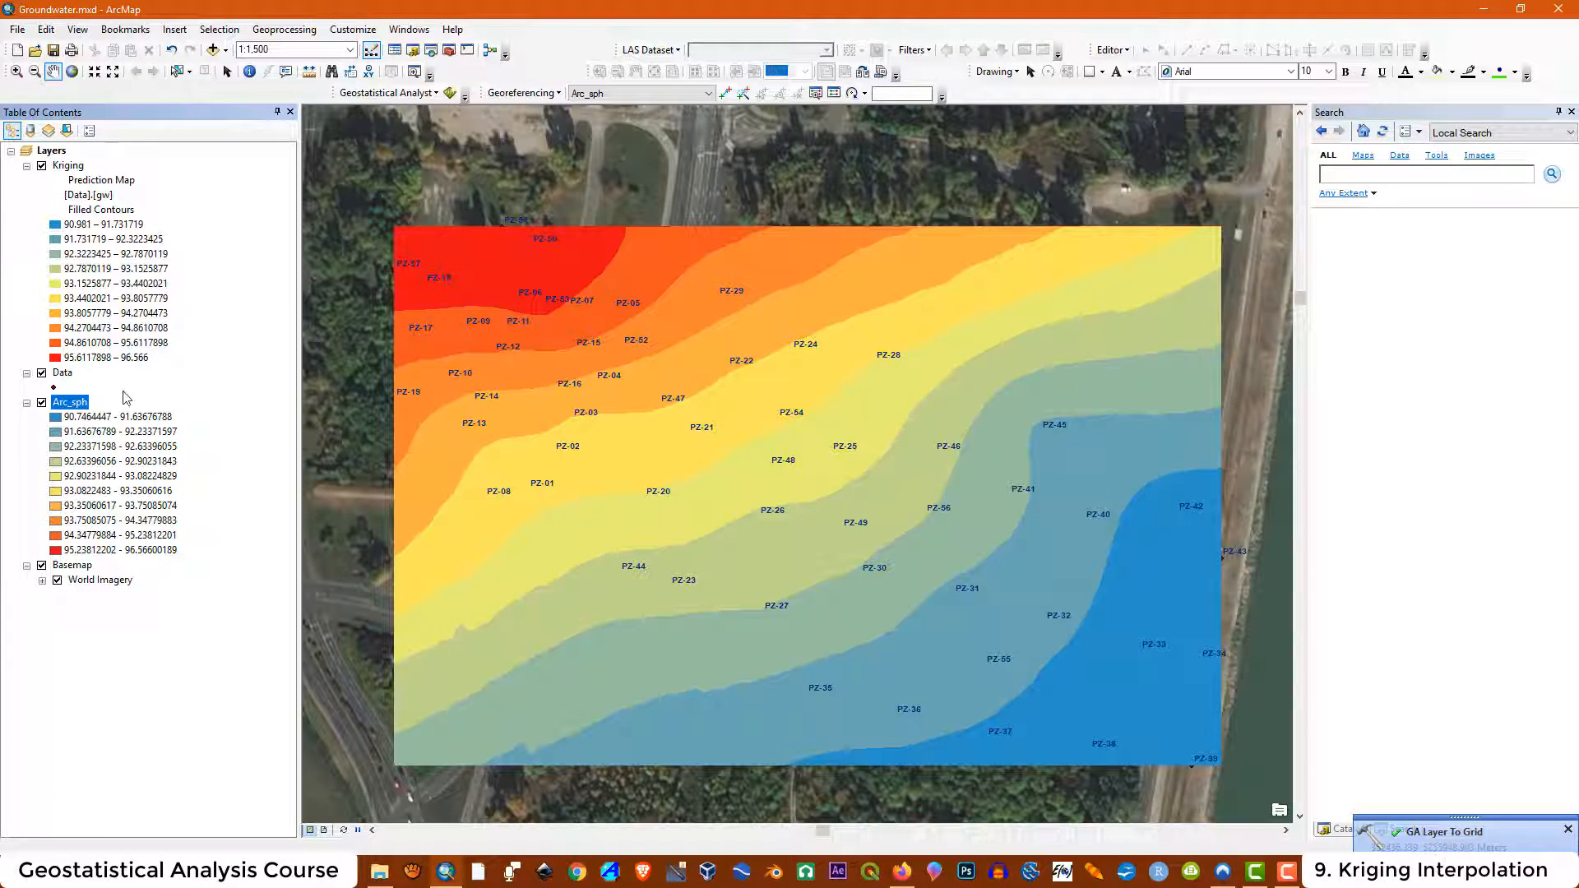
# Toggle the Kriging layer's visibility on and off to compare it with the exported Arc_sph raster
pyautogui.click(40, 167)
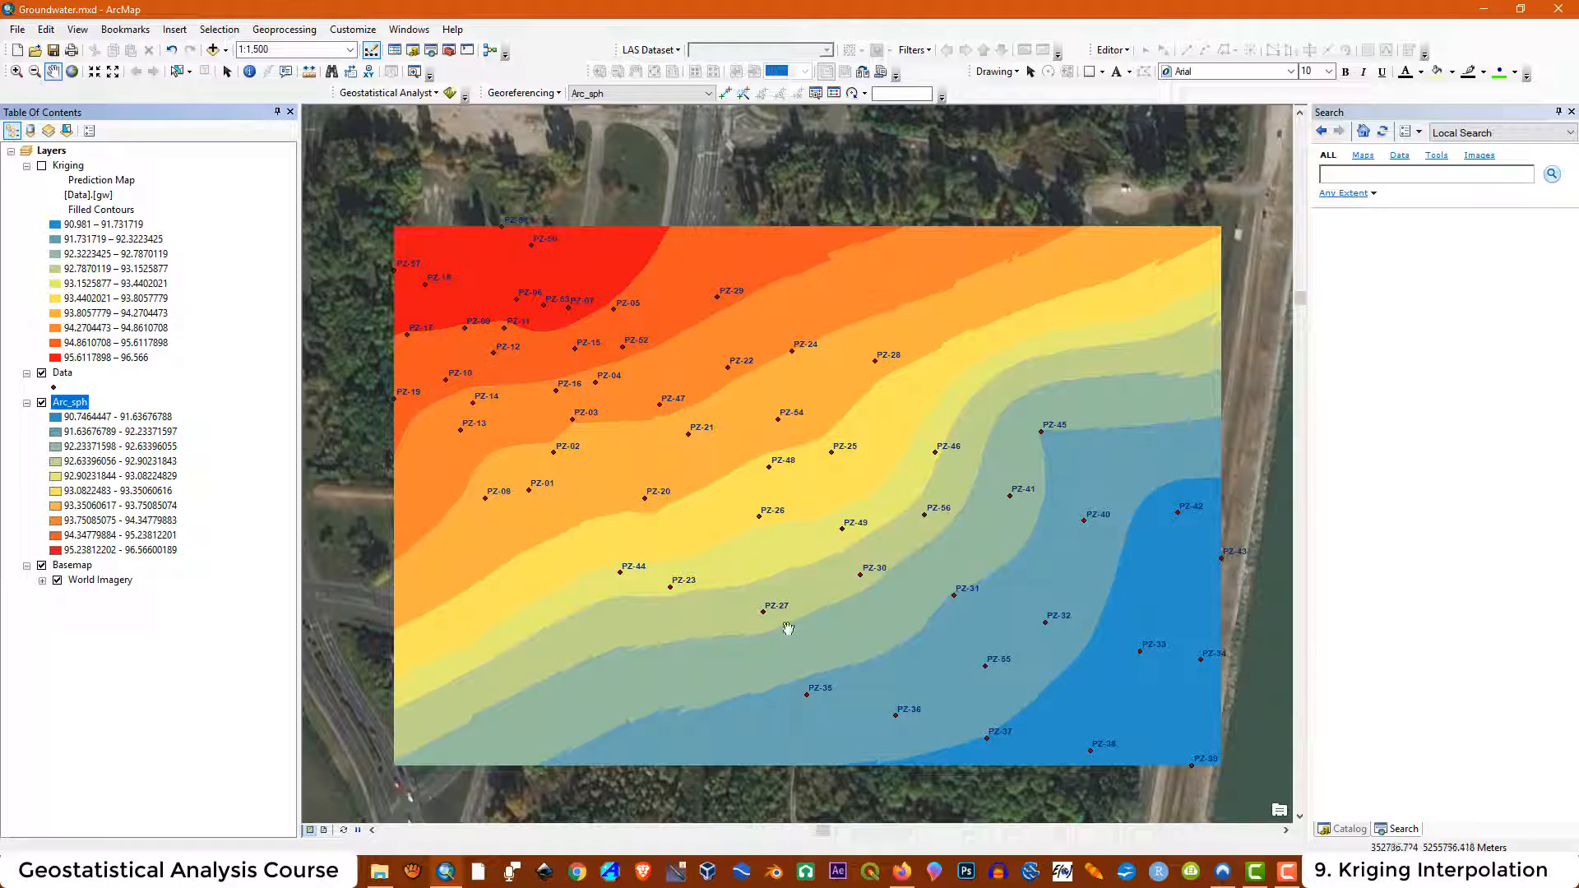
pyautogui.click(42, 167)
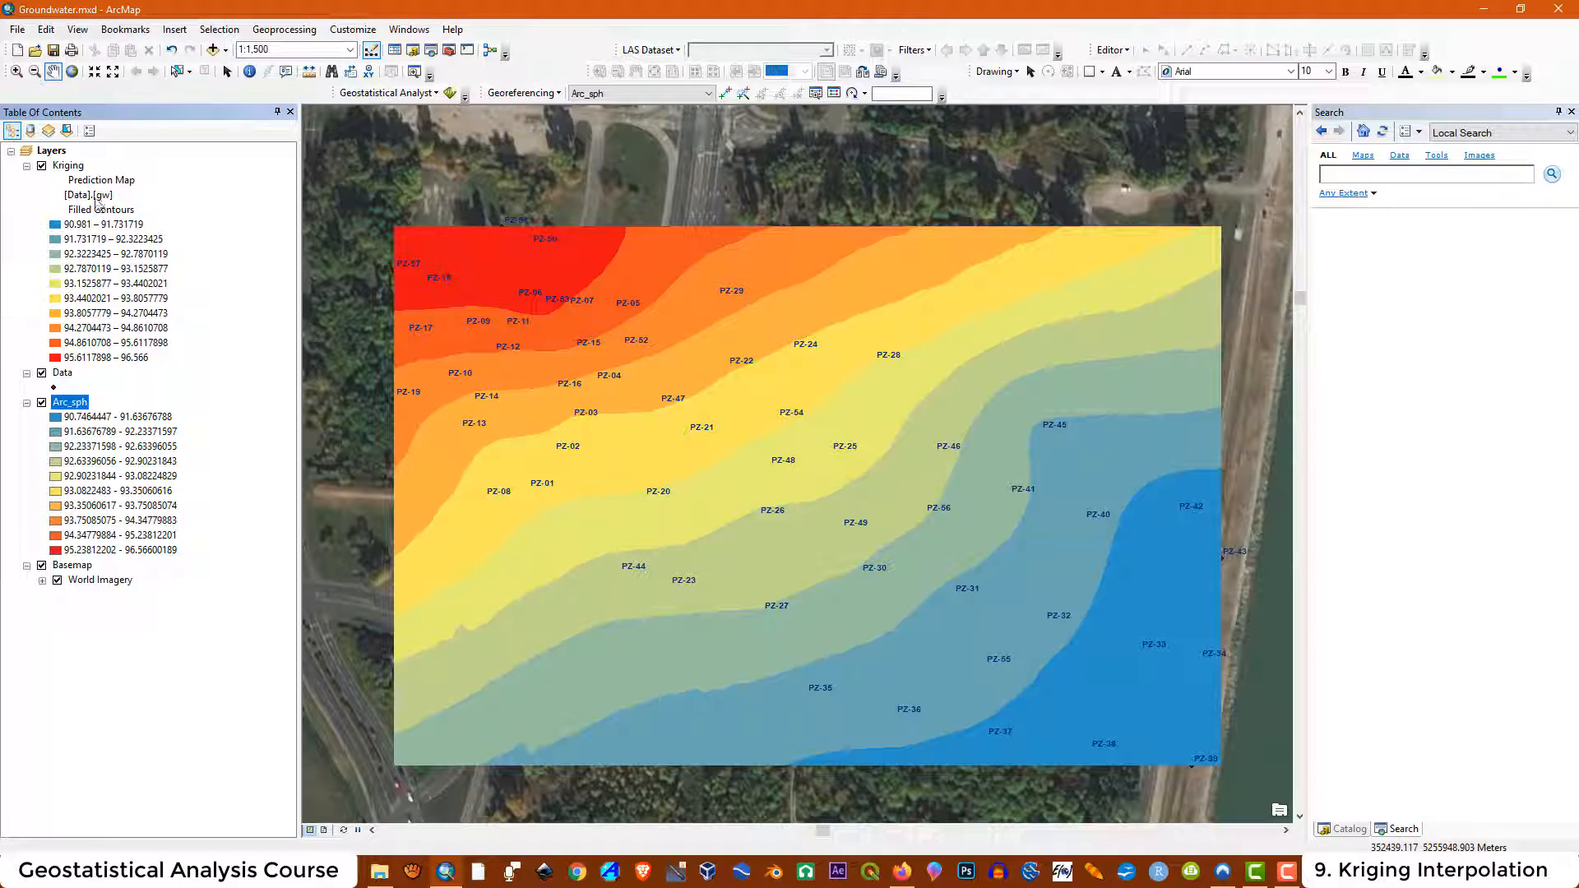
pyautogui.click(65, 165)
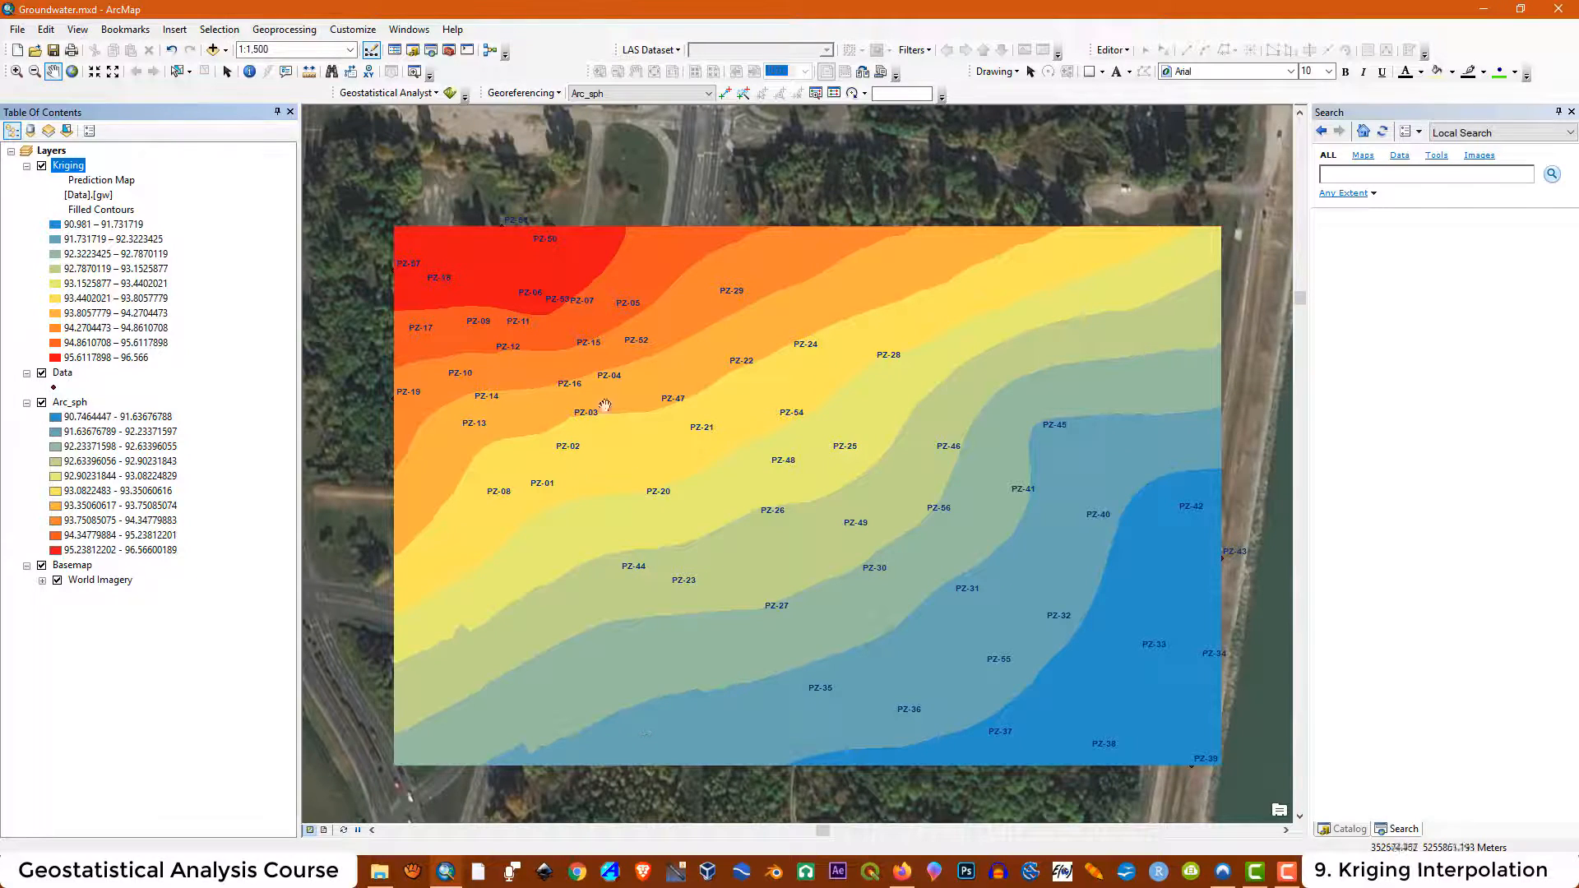
pyautogui.click(42, 167)
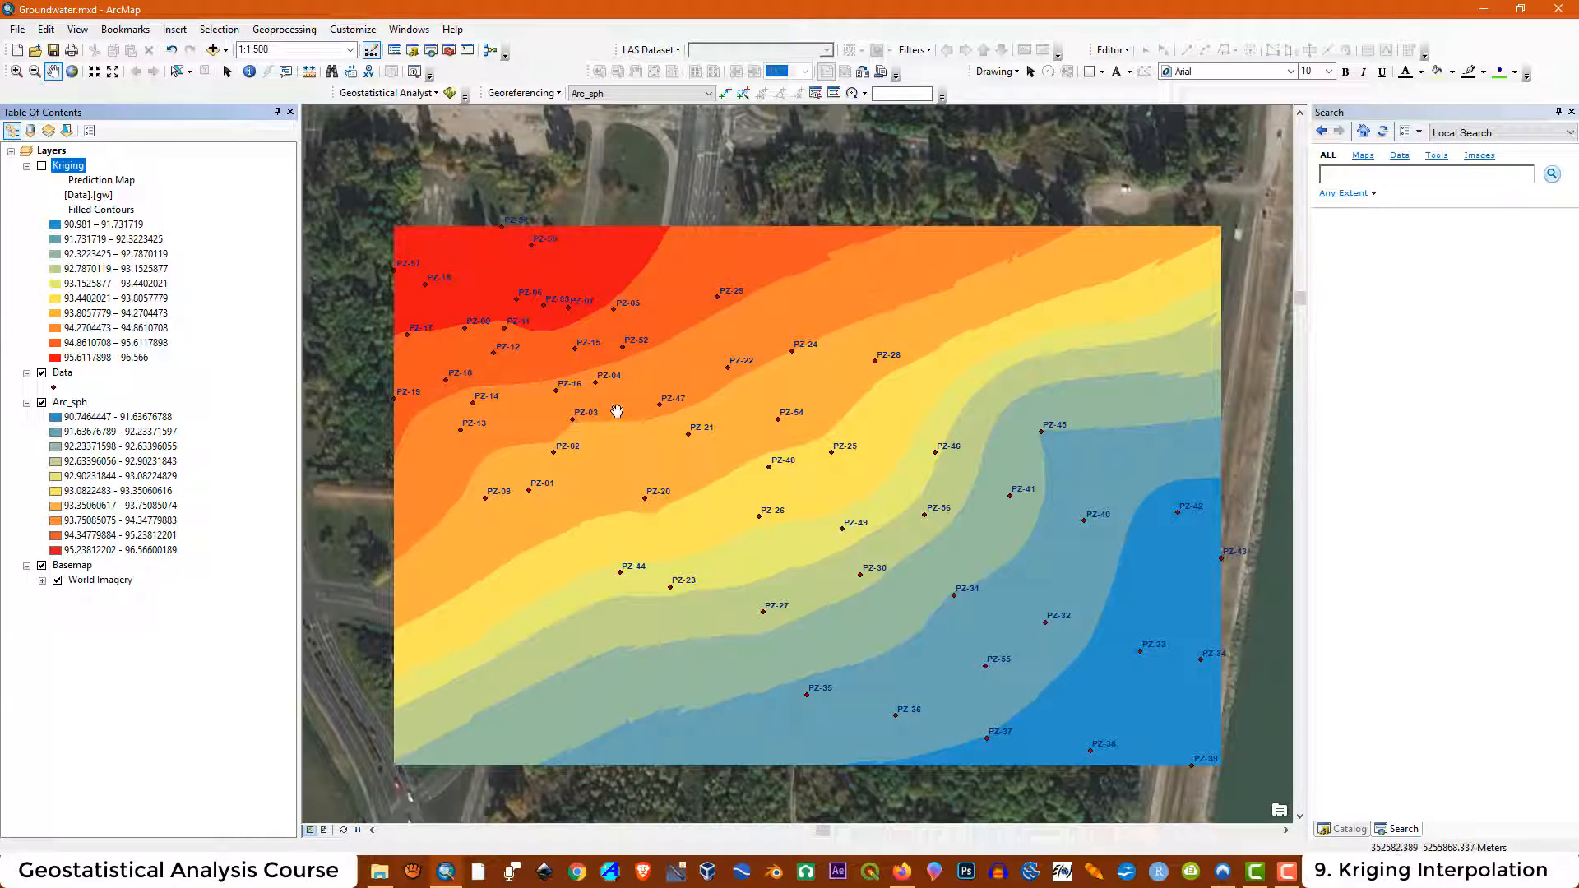
pyautogui.click(41, 166)
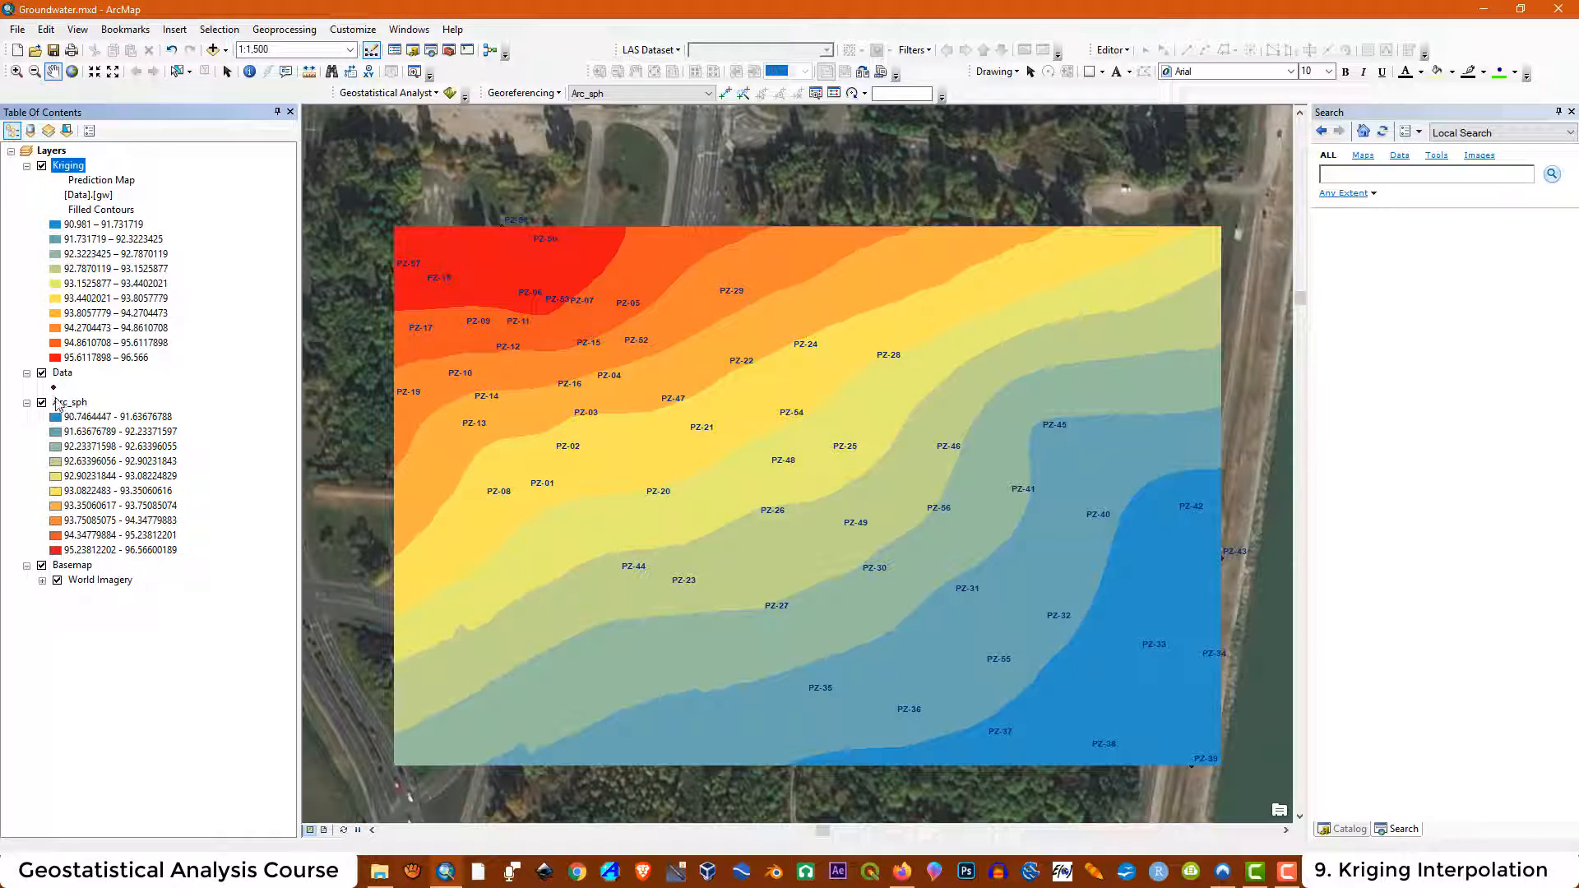
pyautogui.click(41, 167)
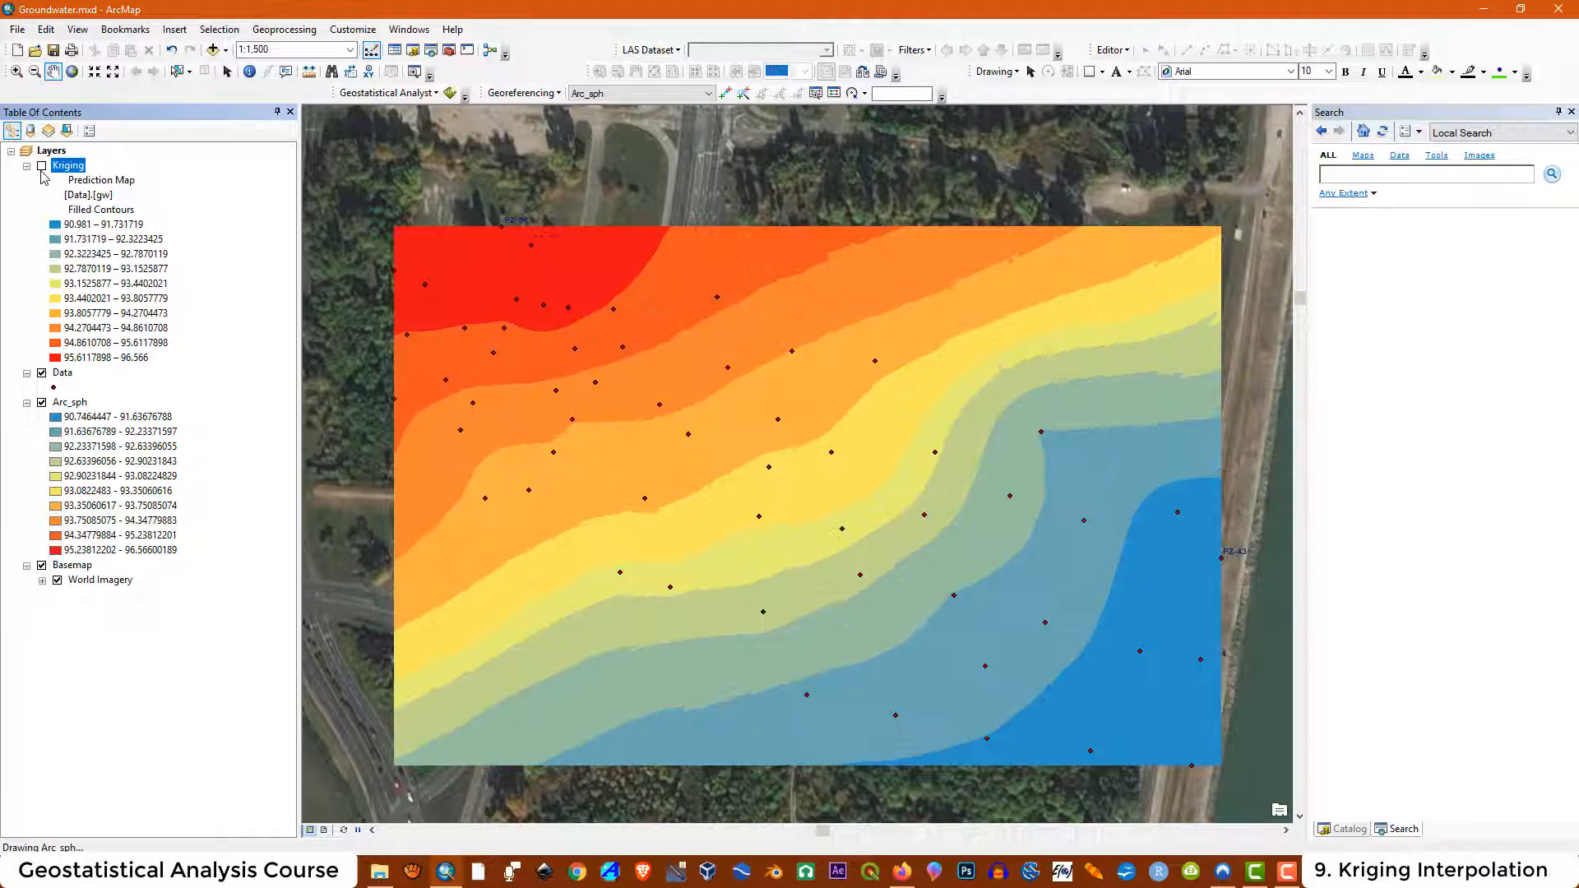
# Remove the Arc_sph layer from the map and delete its files from the maps2 folder
pyautogui.rightClick(85, 407)
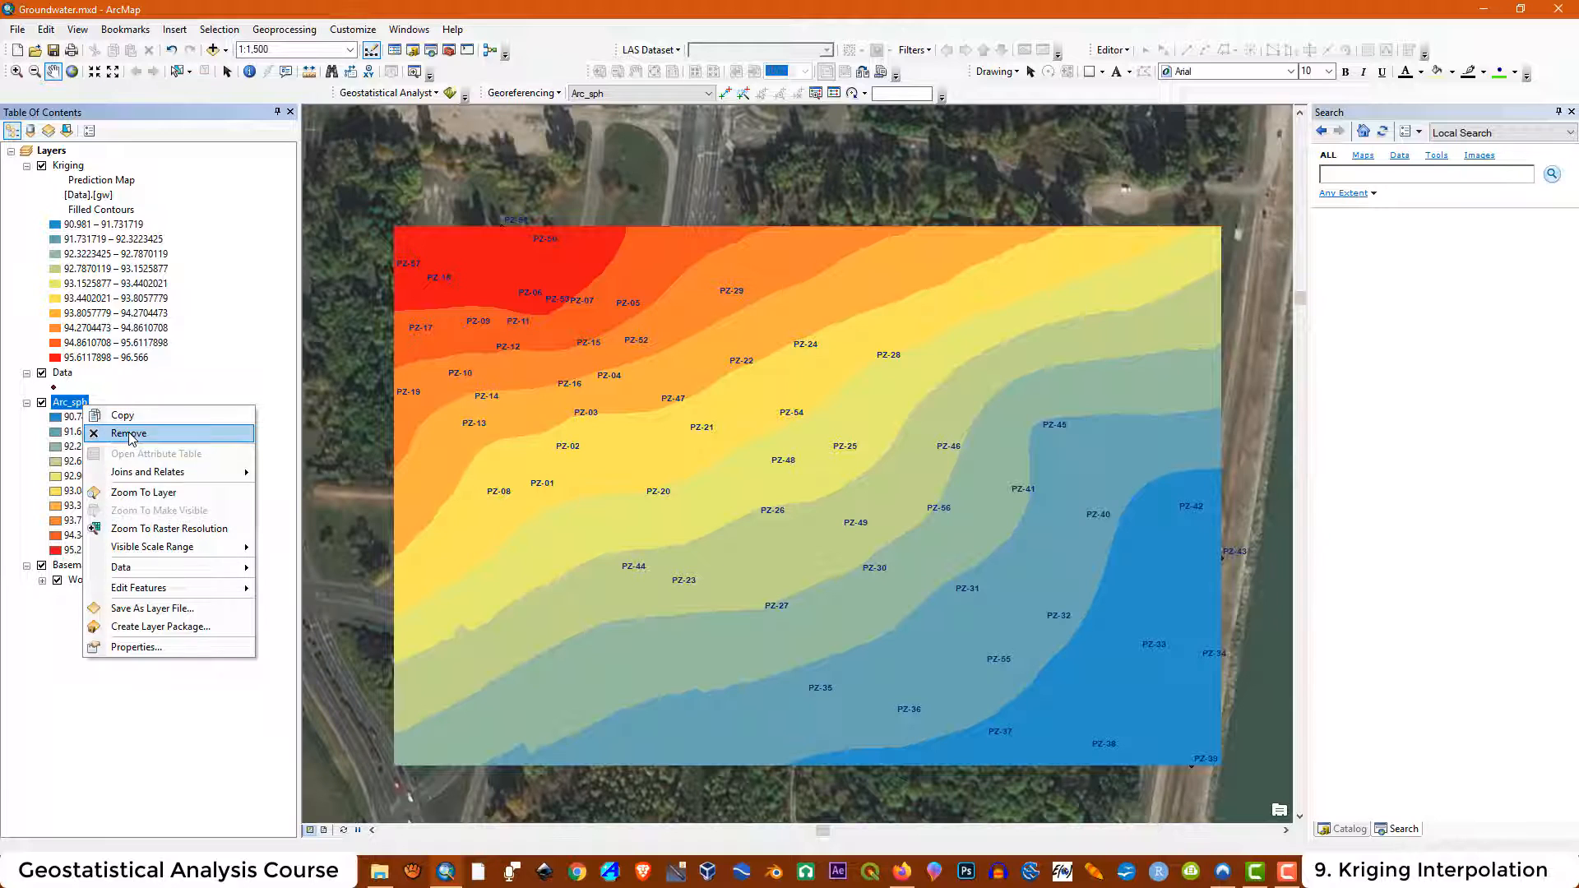
pyautogui.click(103, 433)
pyautogui.click(378, 877)
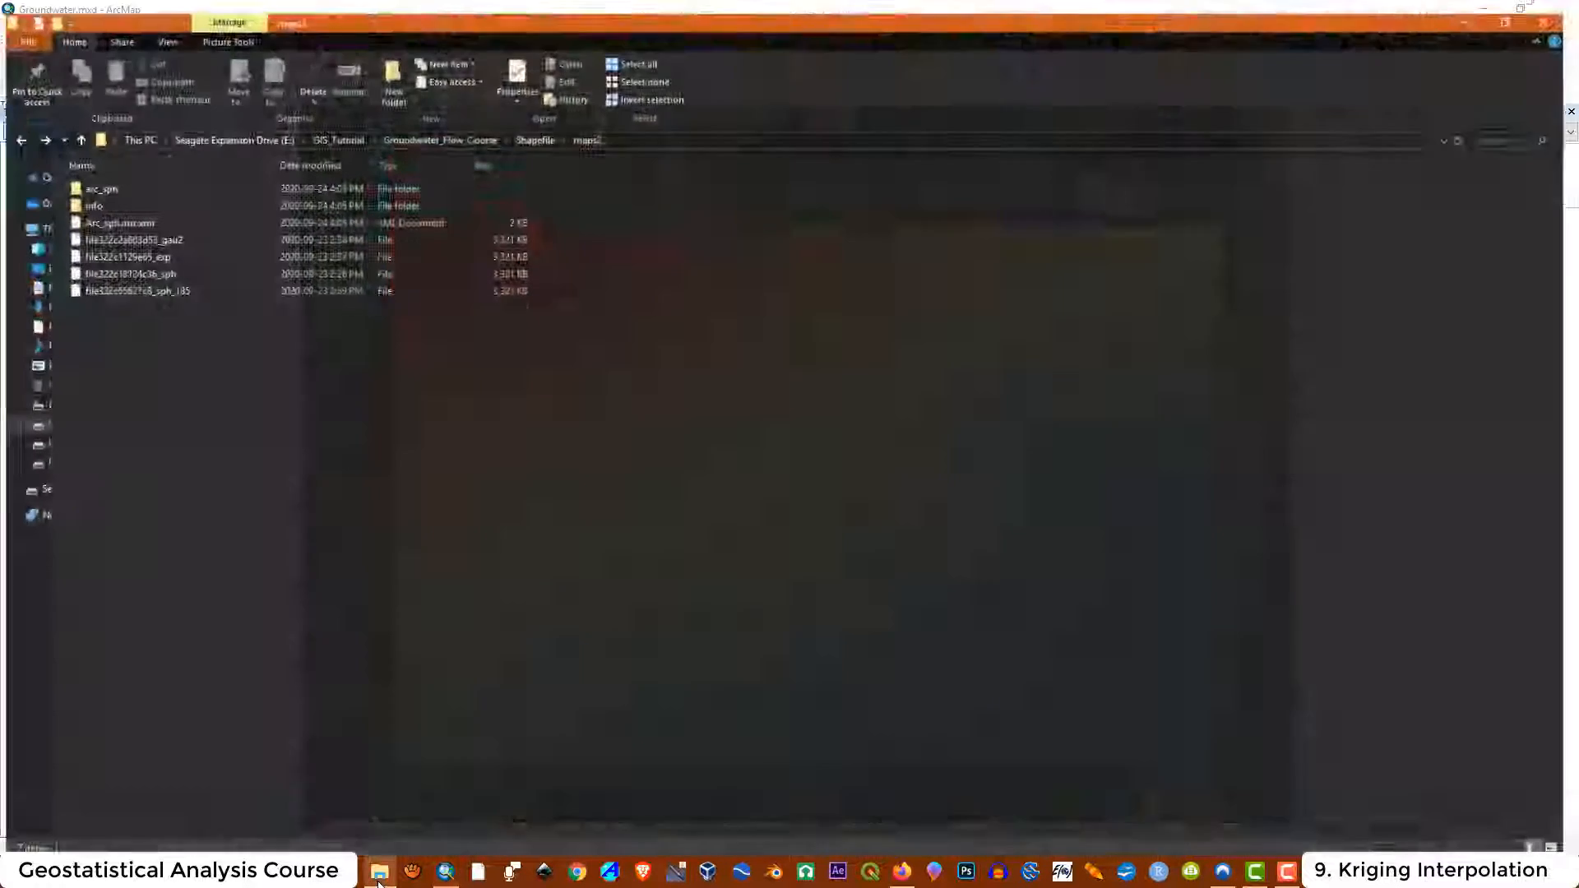
pyautogui.click(94, 175)
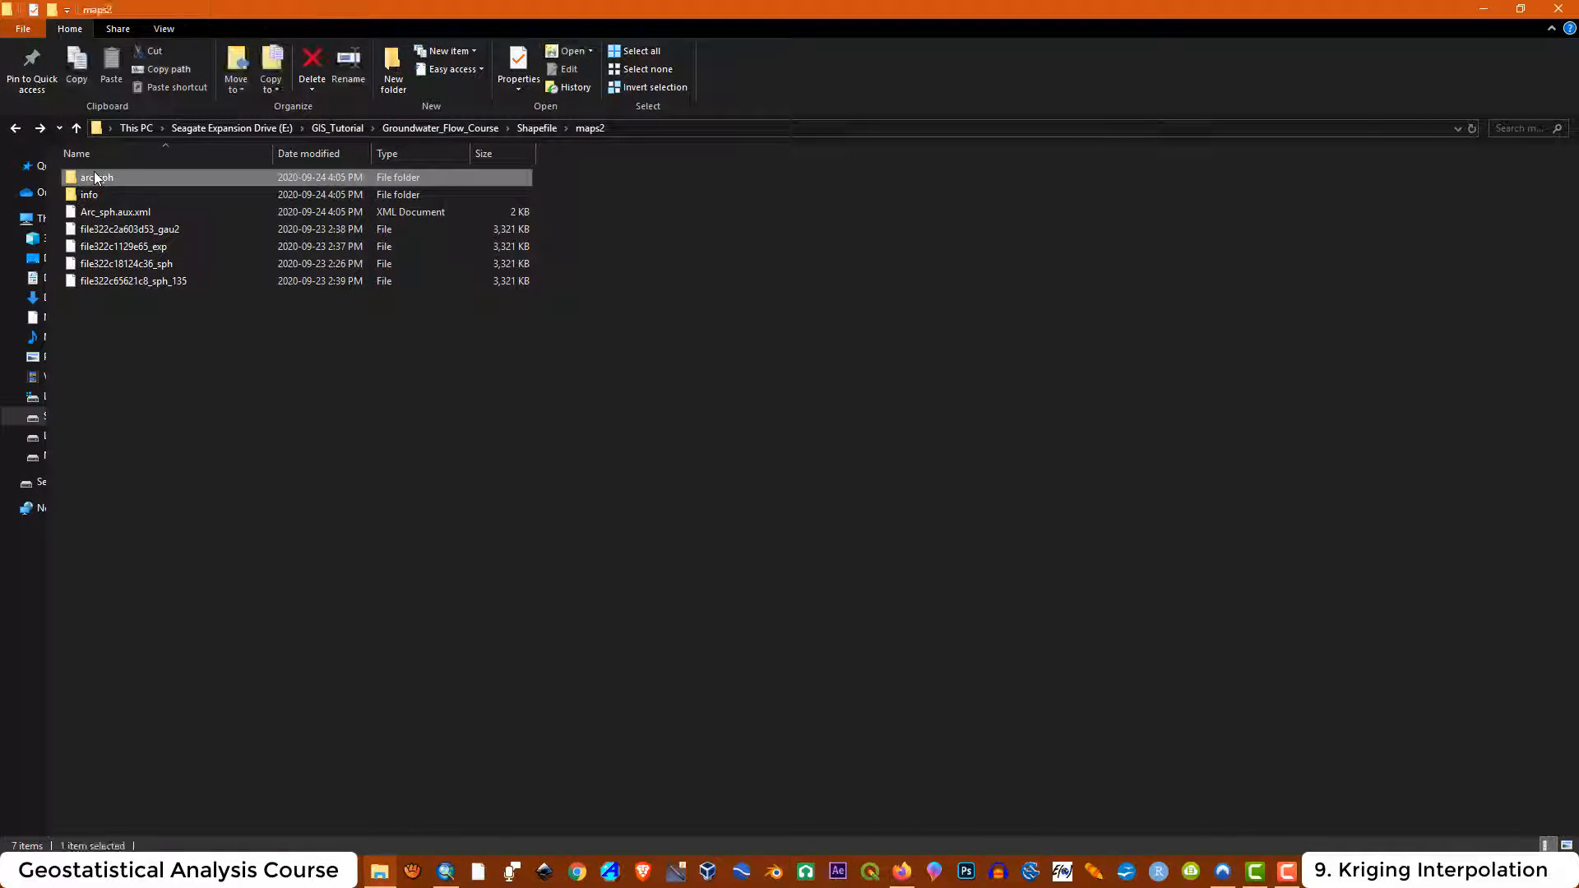
pyautogui.press('Delete')
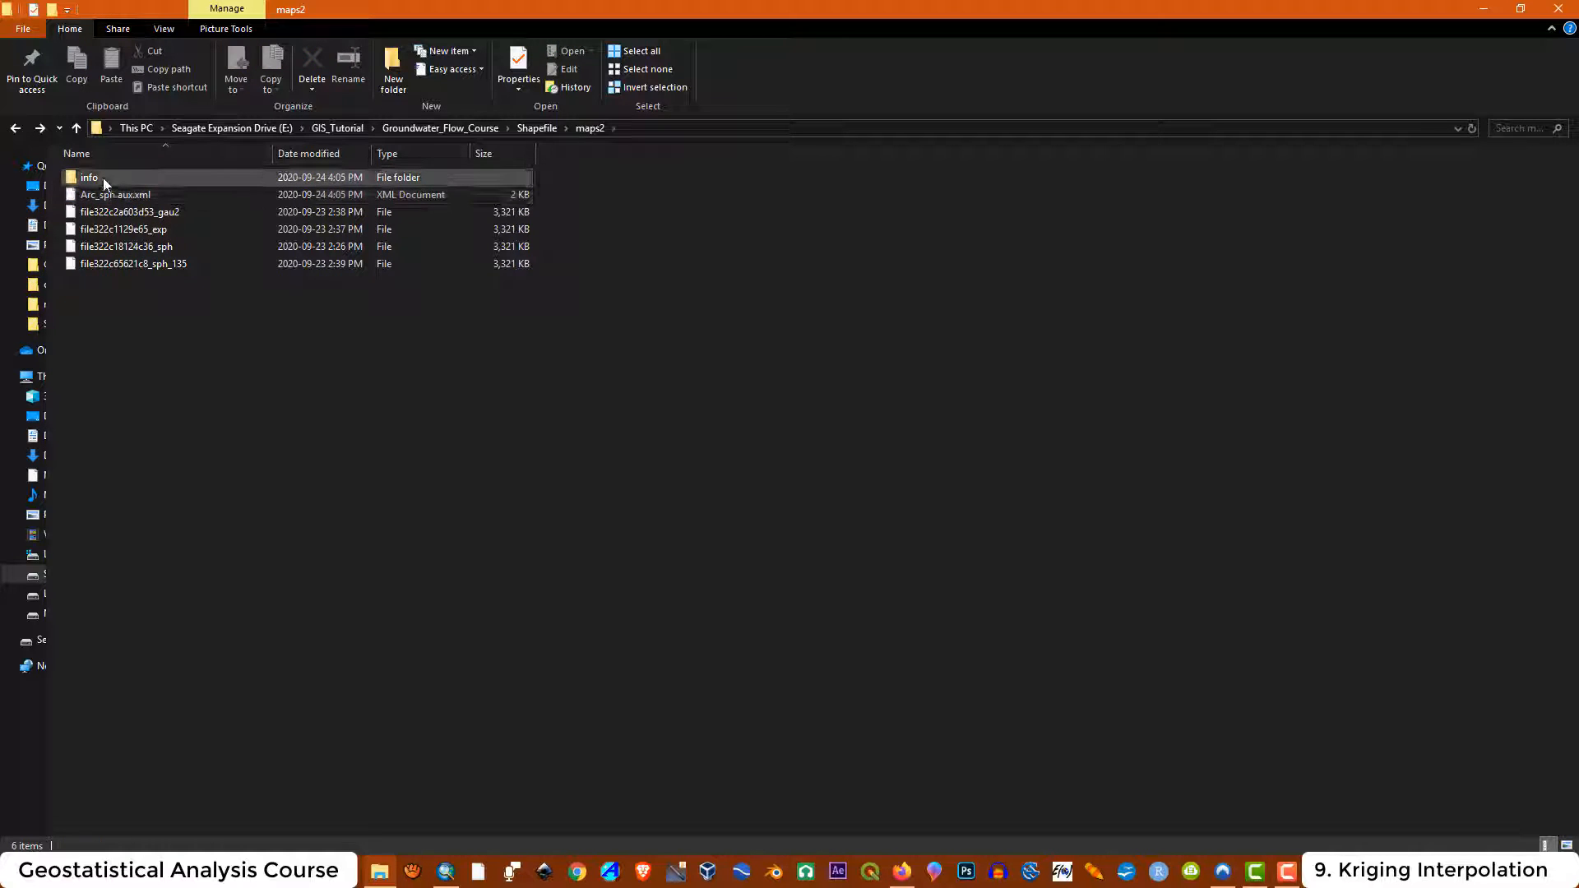
pyautogui.press('Delete')
pyautogui.press('Delete')
# Create a folder named Rstudio in maps2 and move the four R output raster files into it
pyautogui.click(175, 505)
pyautogui.rightClick(164, 422)
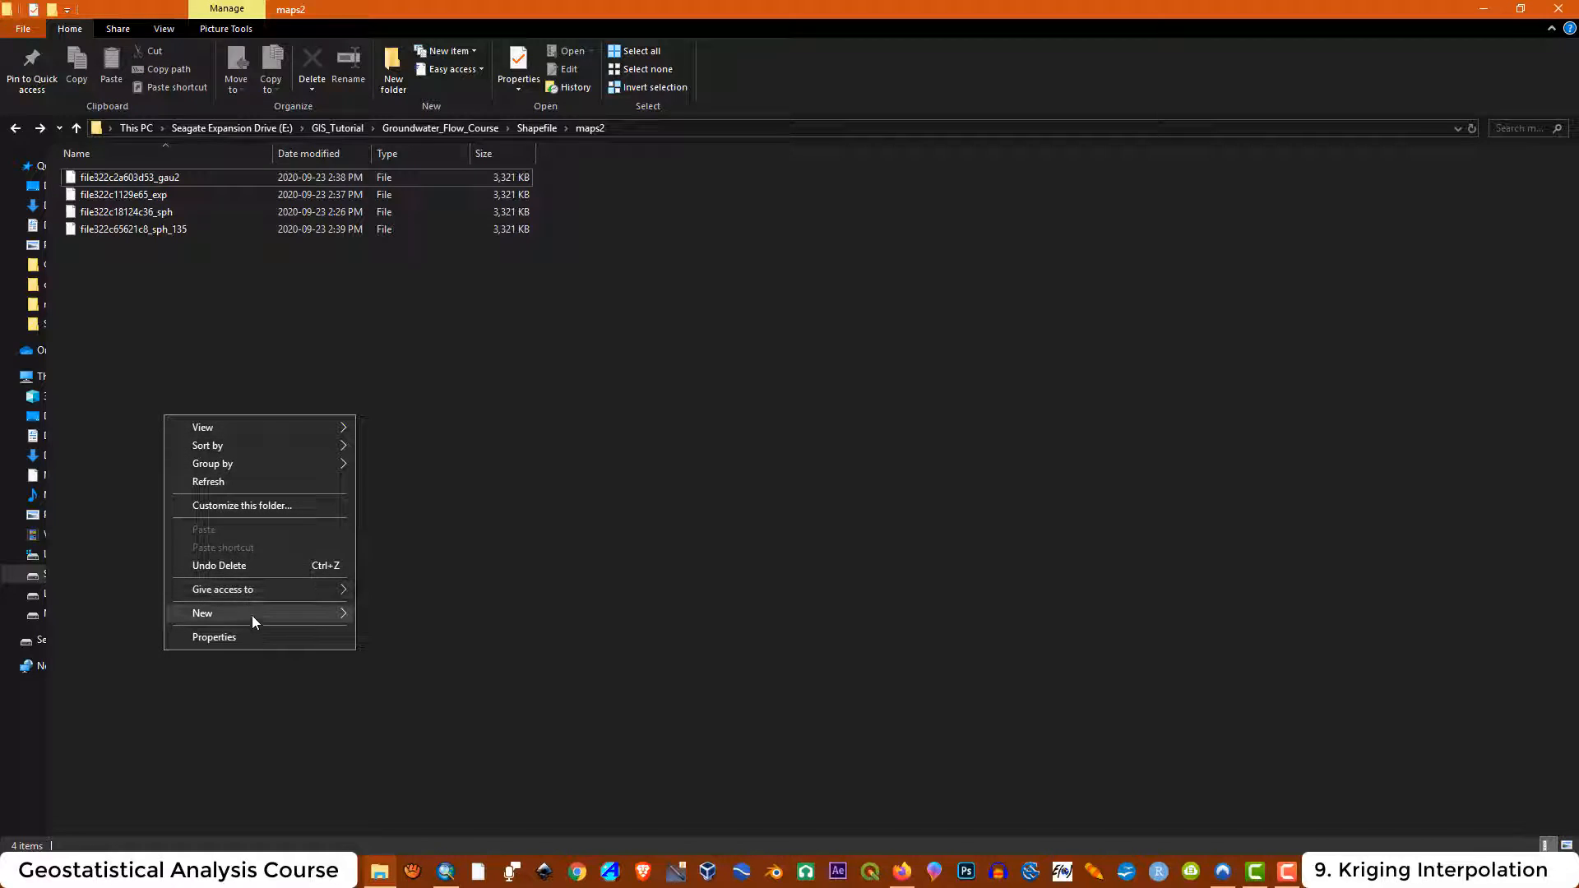
pyautogui.moveTo(252, 619)
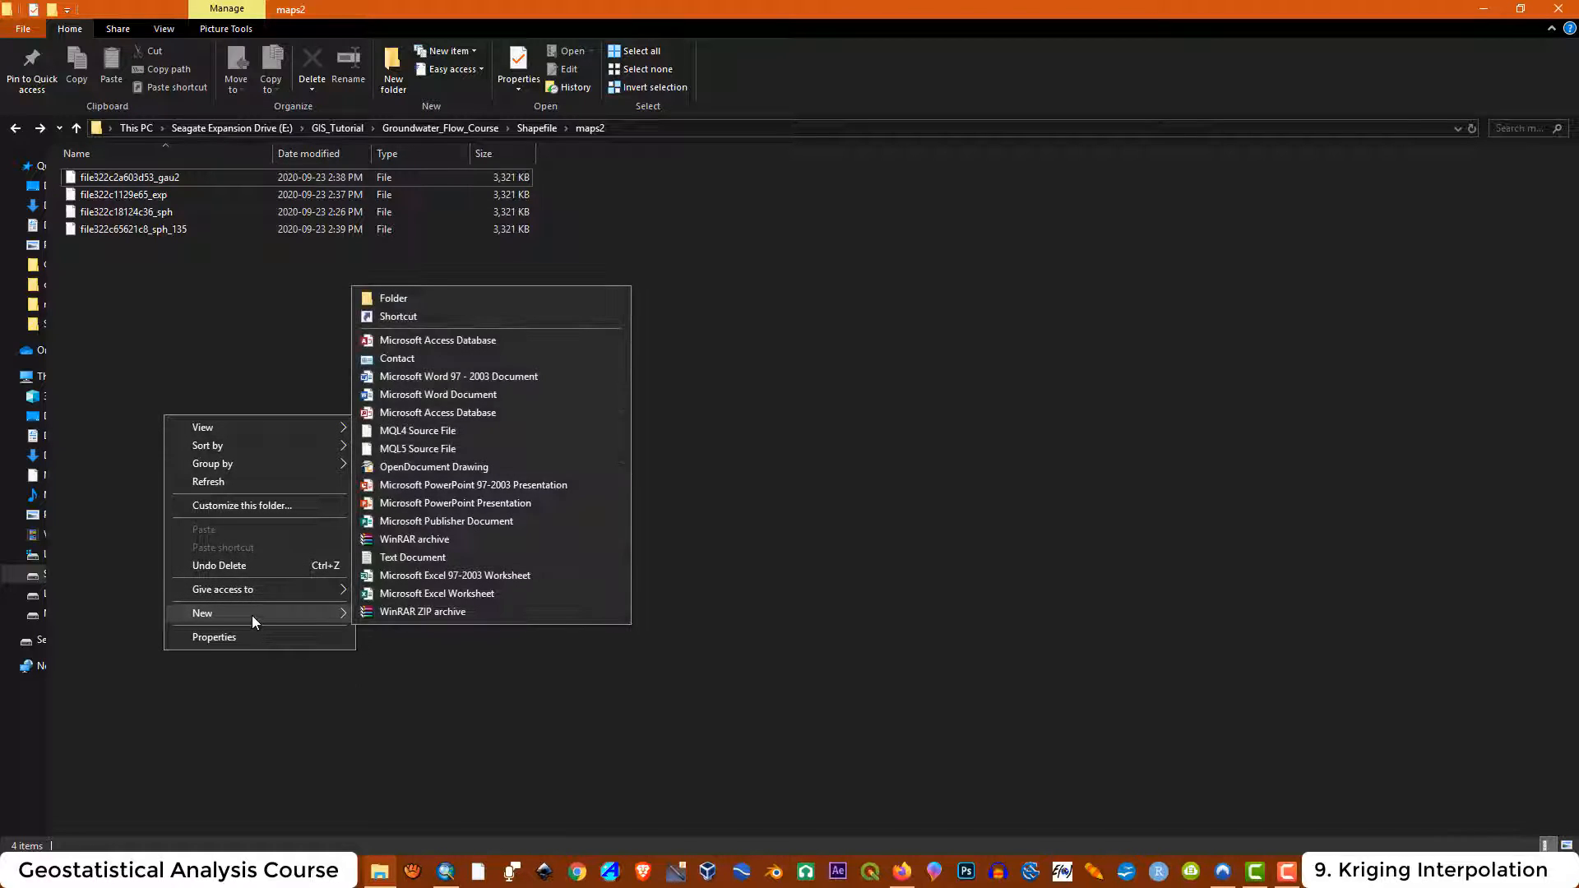
pyautogui.click(426, 302)
pyautogui.write('Rstudio')
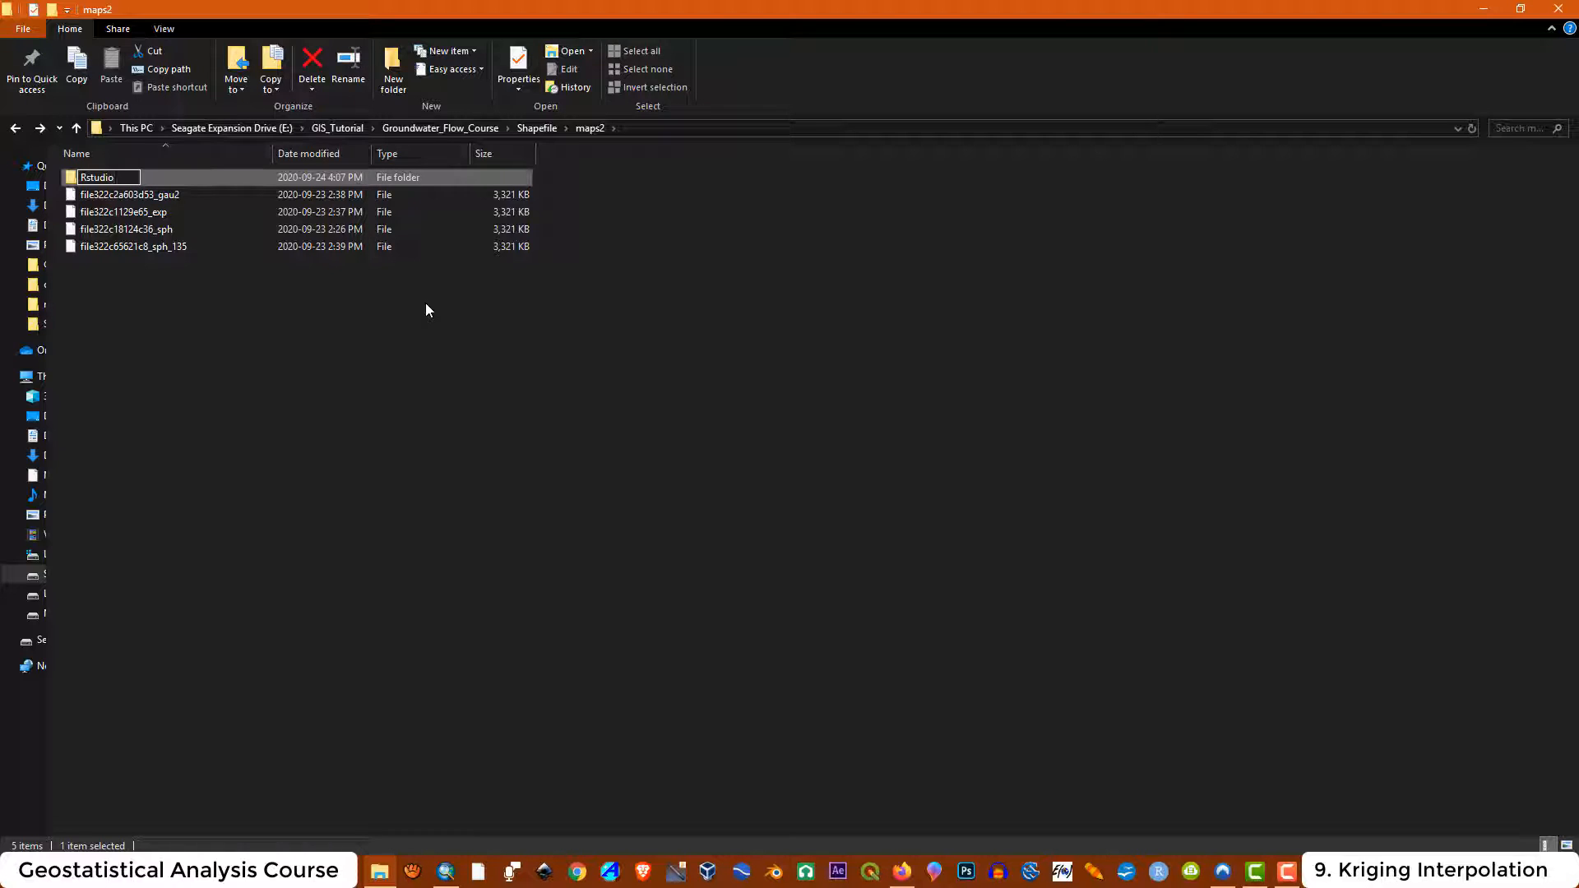
pyautogui.press('Return')
pyautogui.click(128, 319)
pyautogui.moveTo(129, 319); pyautogui.dragTo(114, 179)
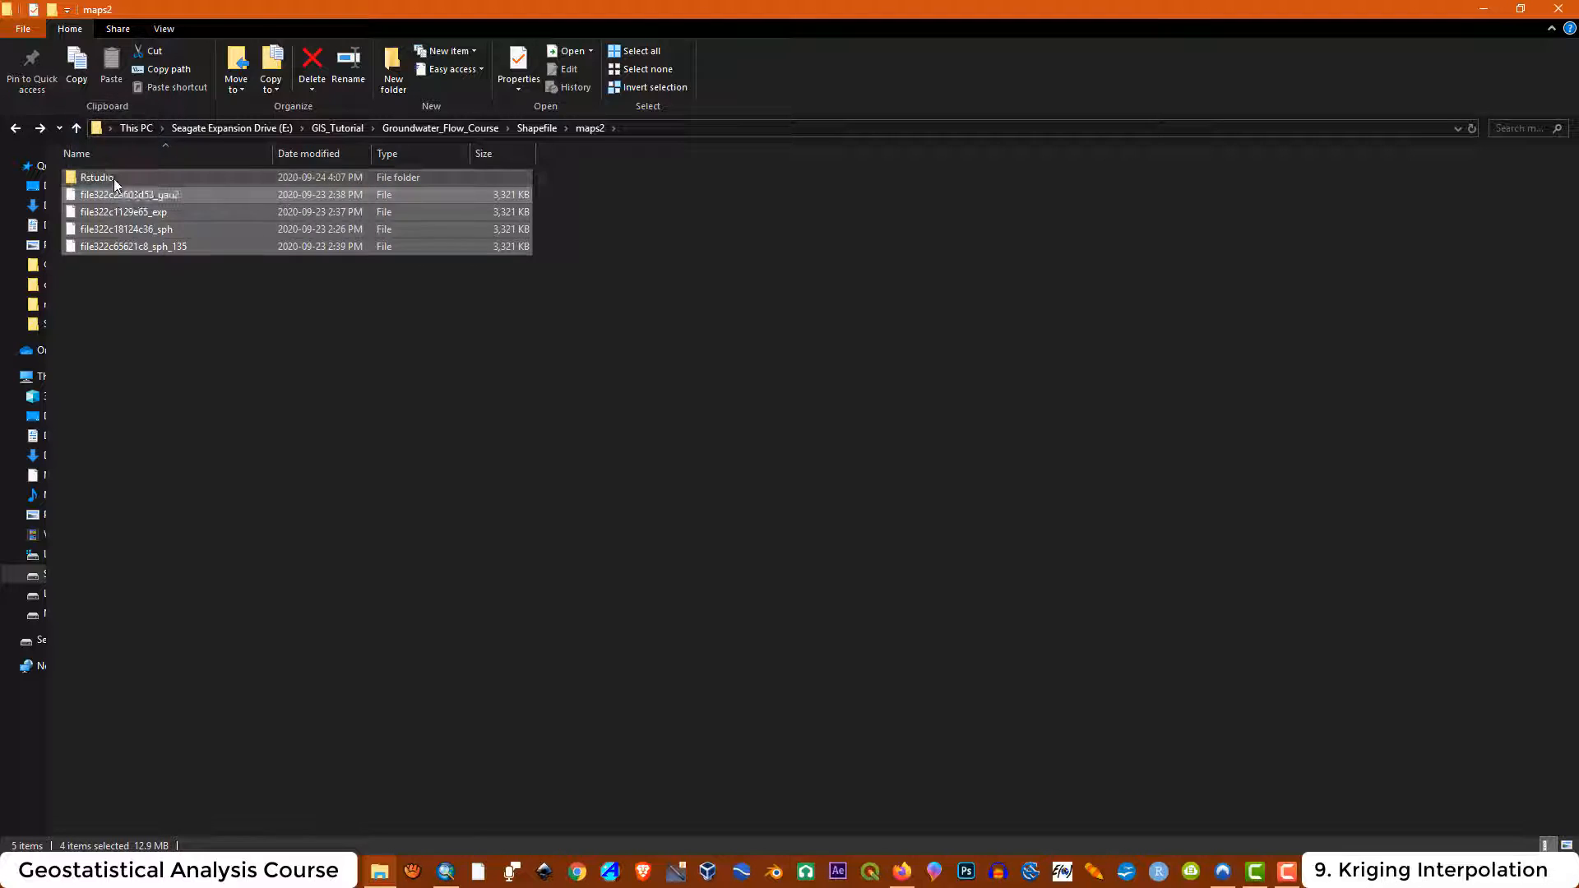
pyautogui.click(1492, 11)
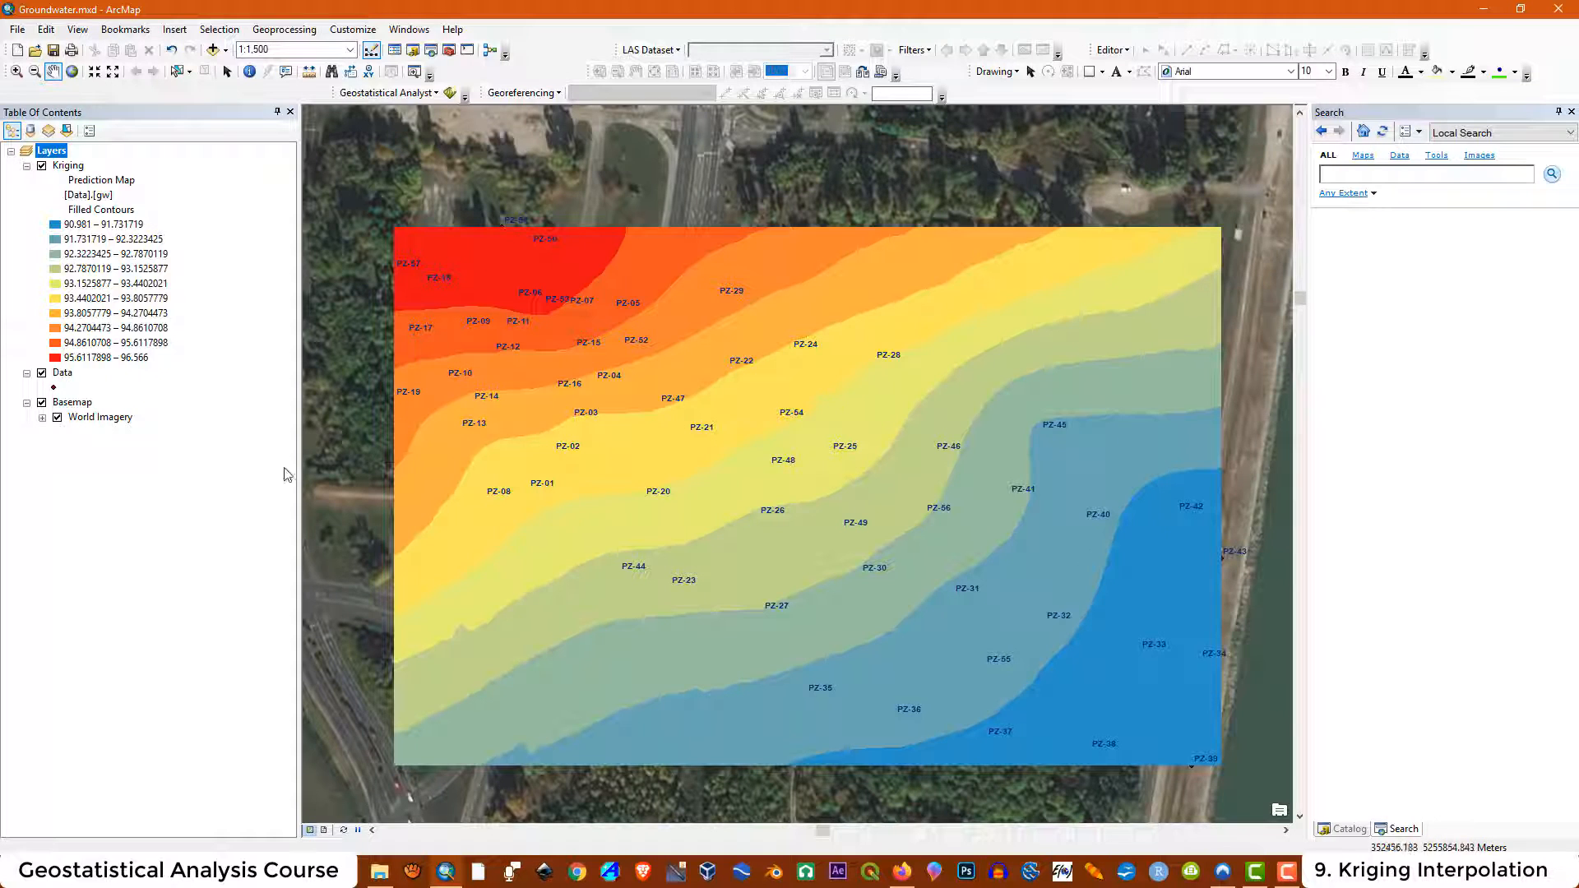
# Start exporting the Kriging layer to vector with the contour type set to FILLED_CONTOUR
pyautogui.rightClick(70, 166)
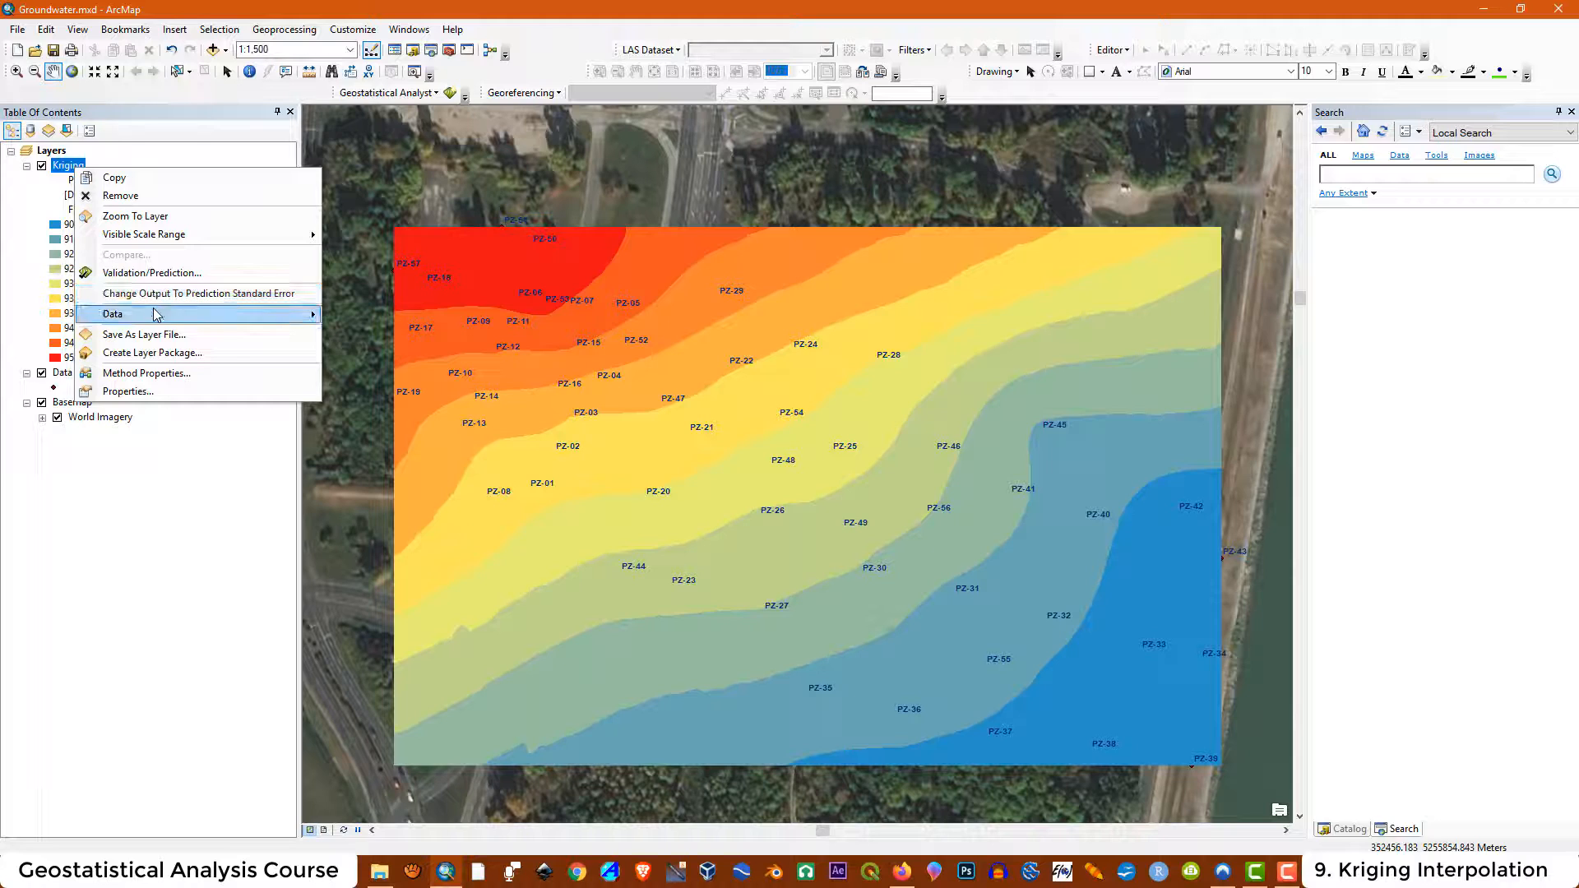
pyautogui.moveTo(159, 317)
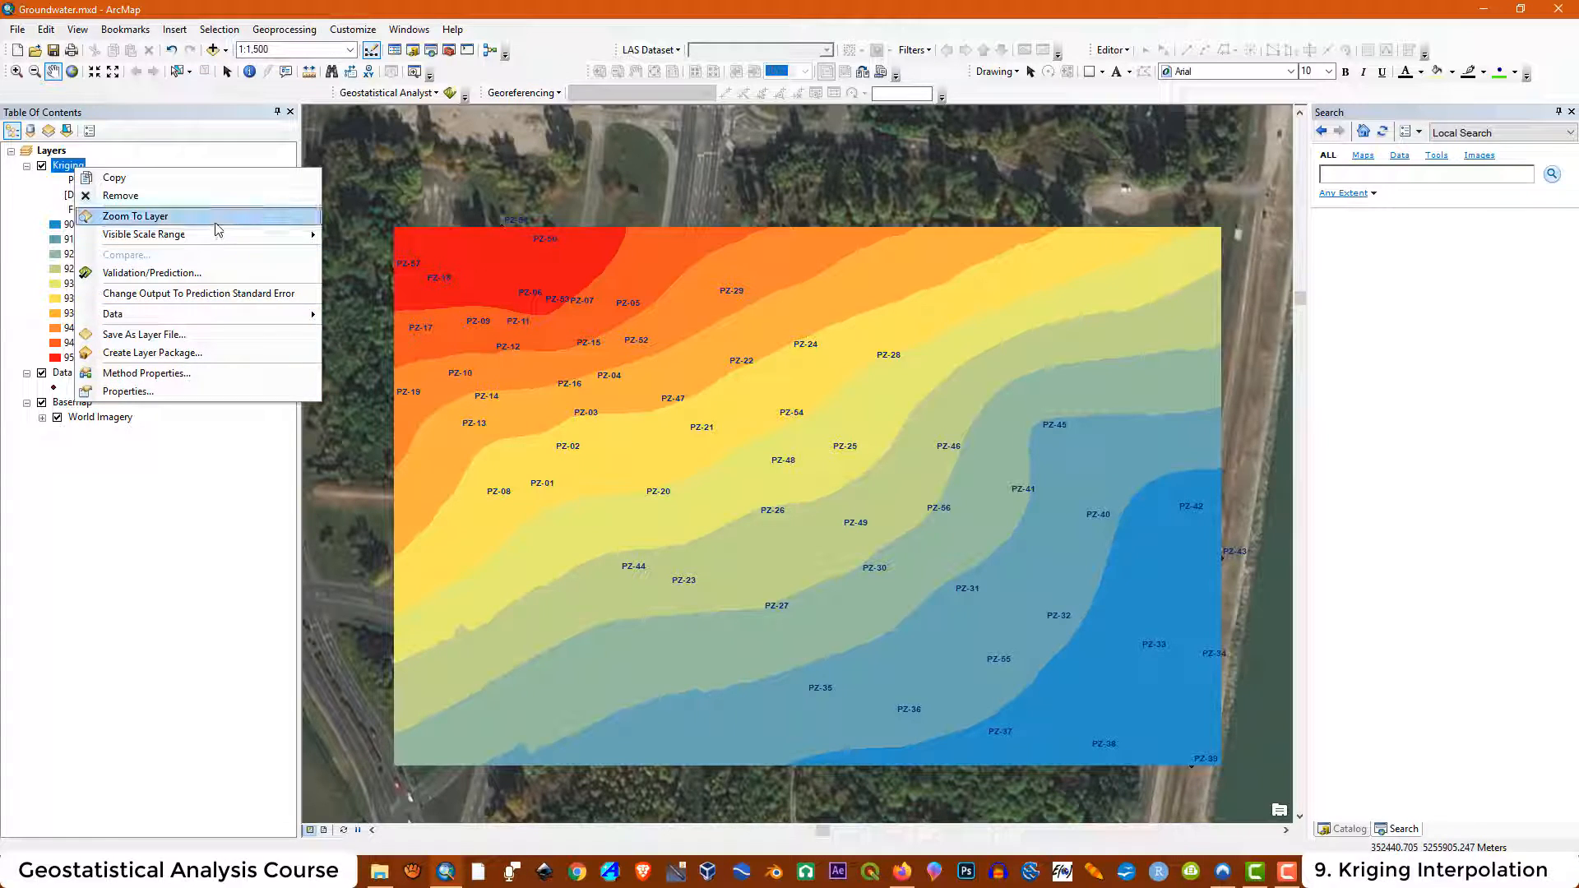
pyautogui.moveTo(309, 315)
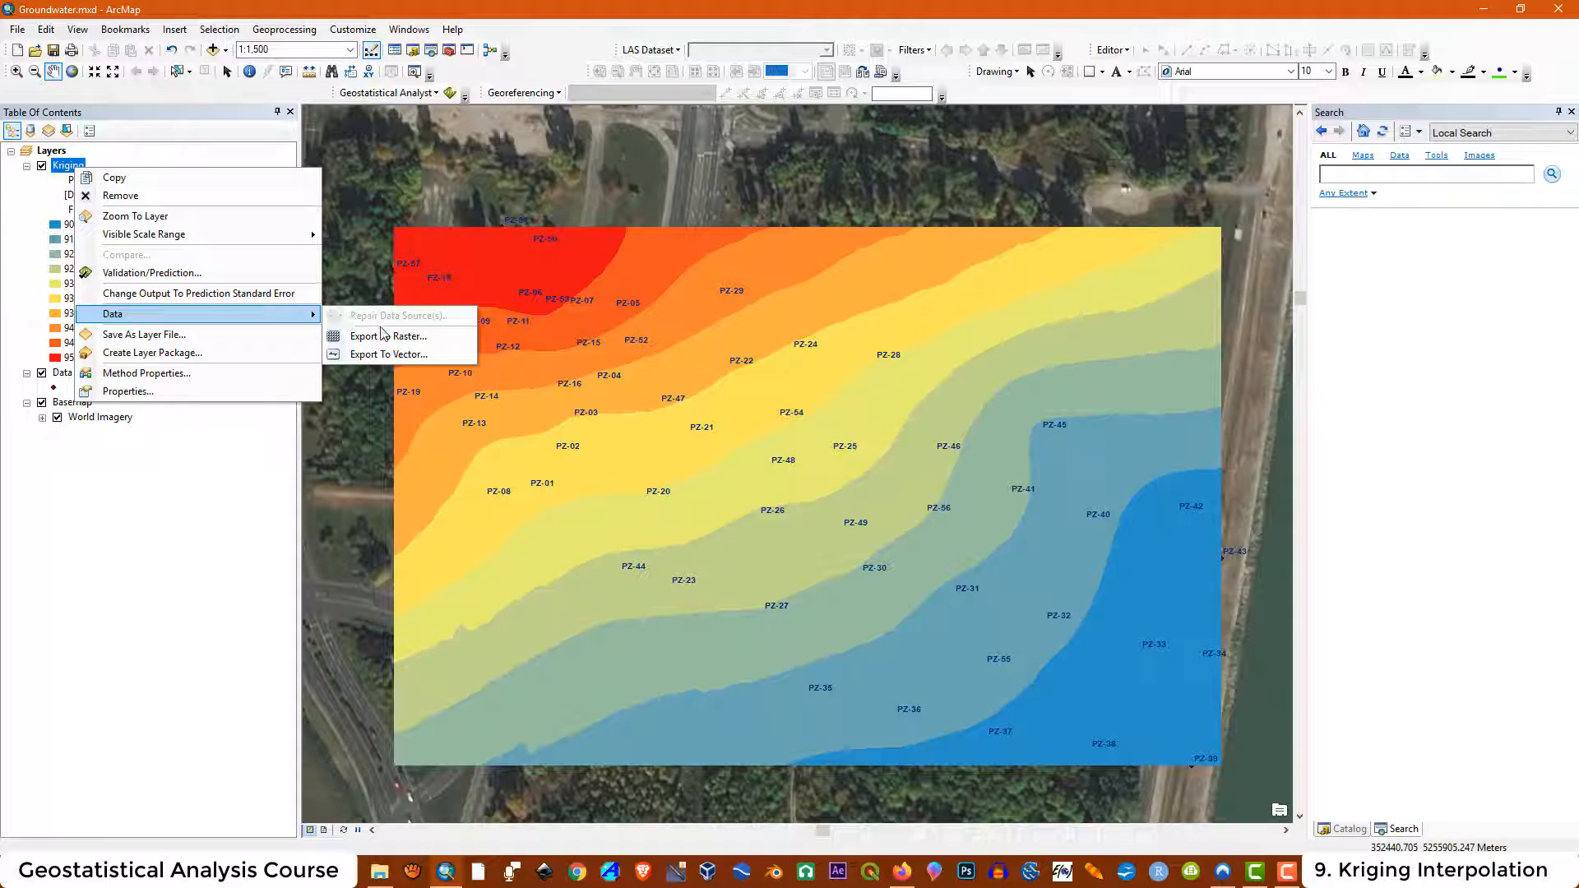
pyautogui.click(373, 354)
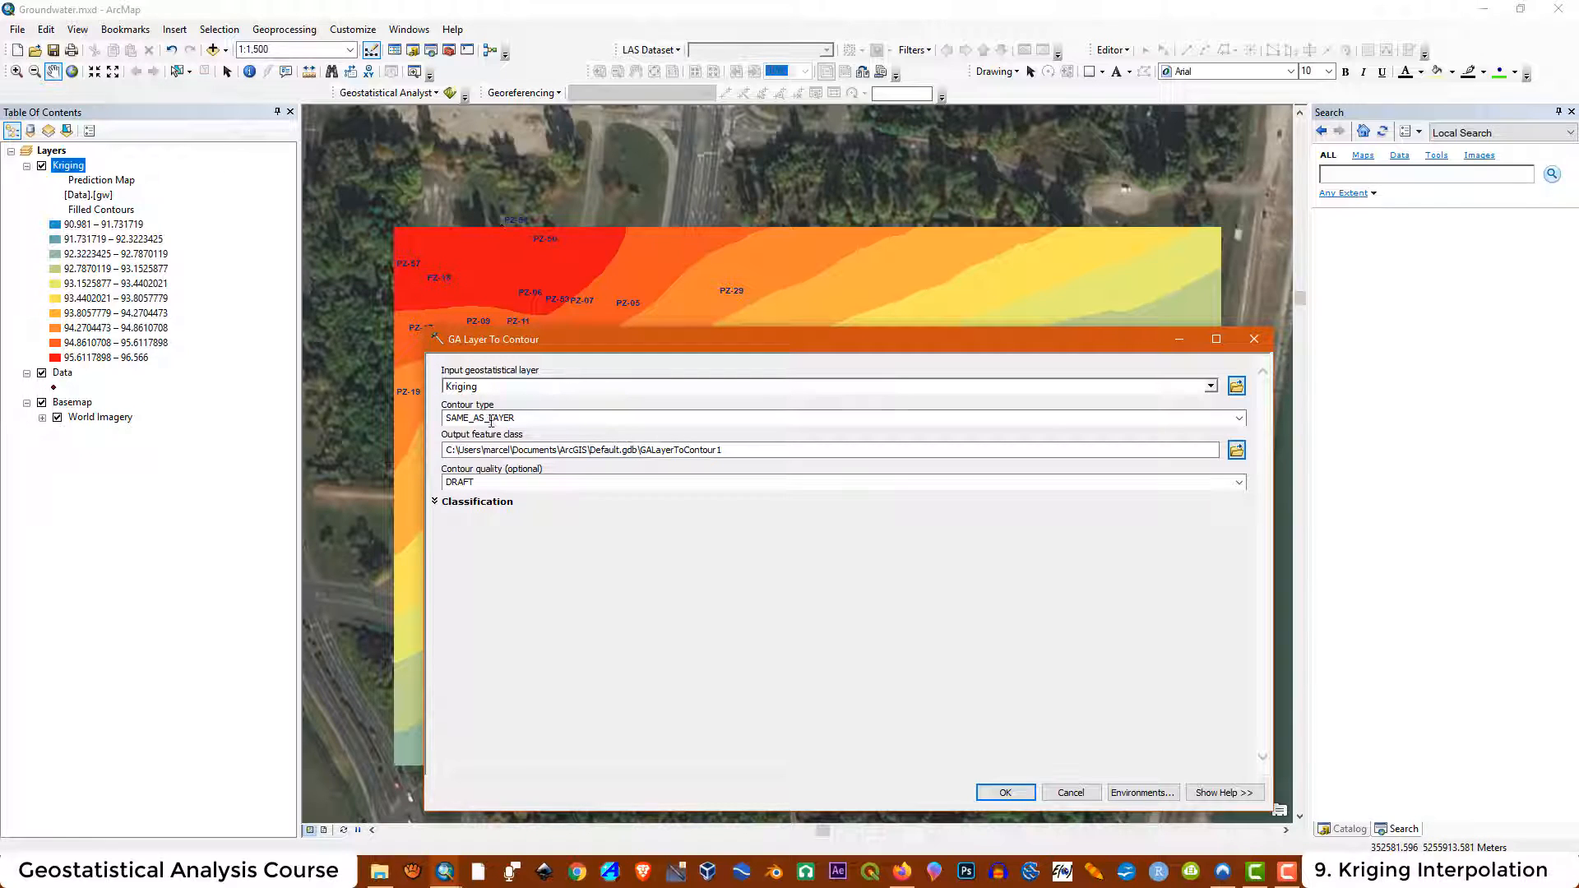
pyautogui.click(1242, 419)
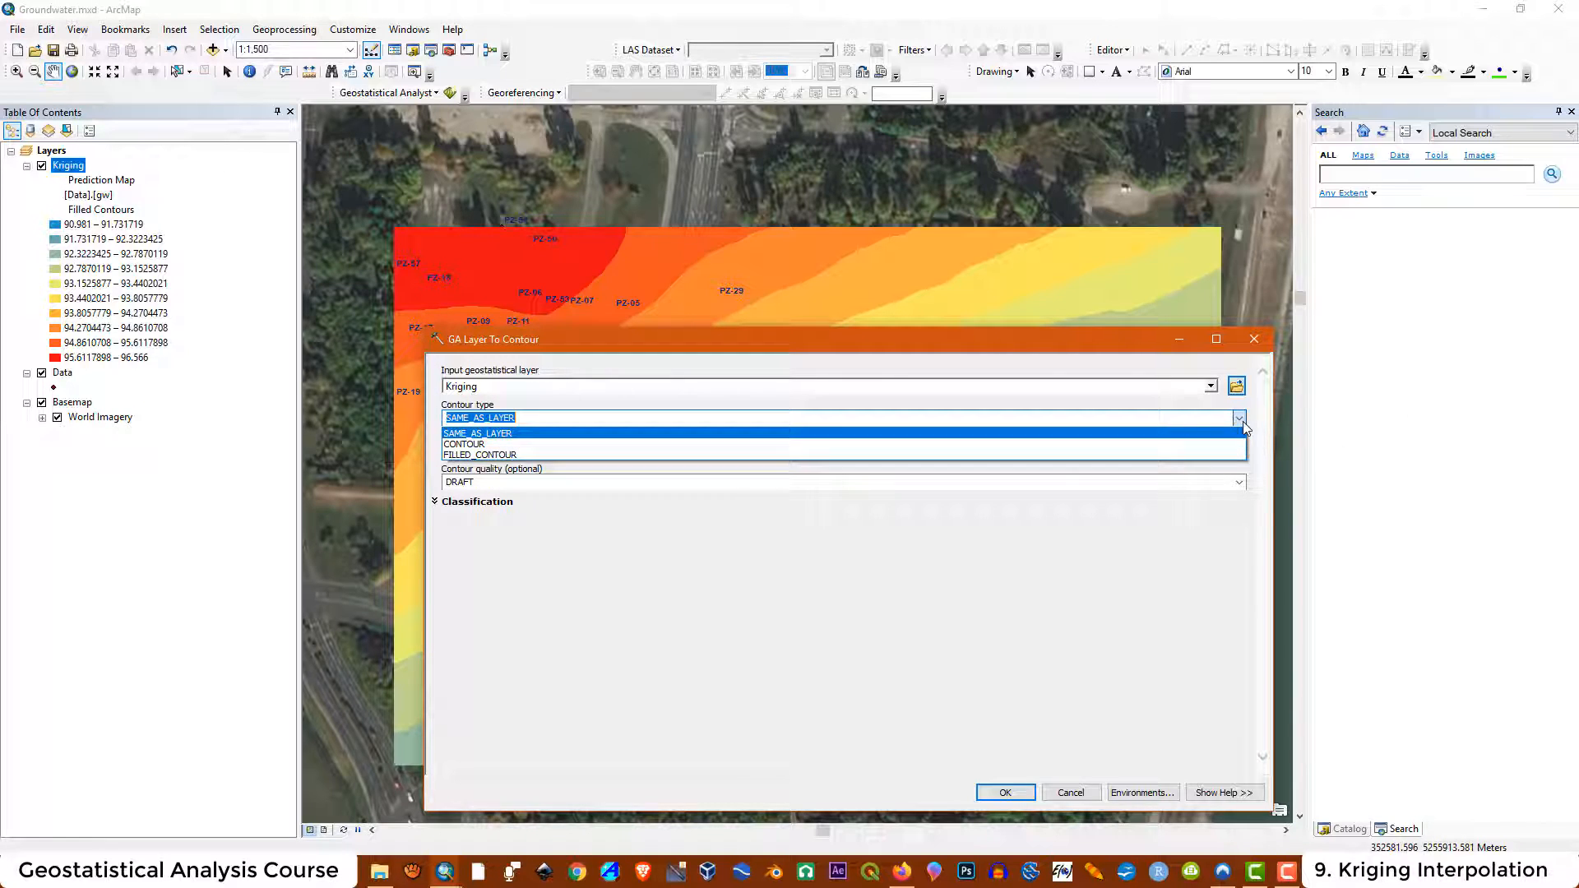
pyautogui.click(478, 455)
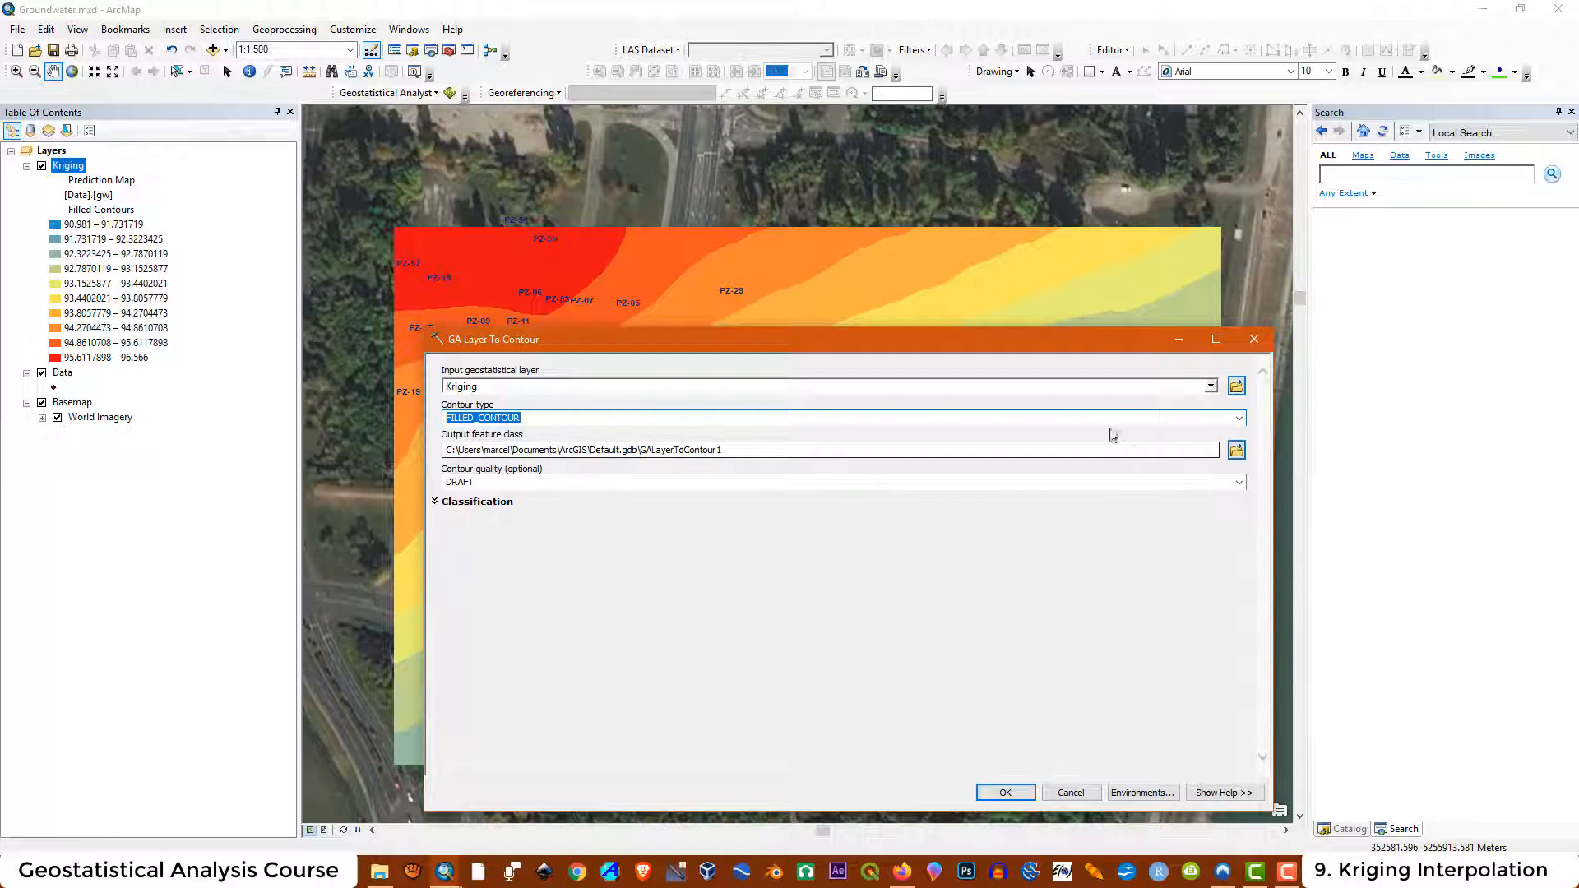
# Create a new folder named Cont in maps2 for the contour output
pyautogui.click(1236, 450)
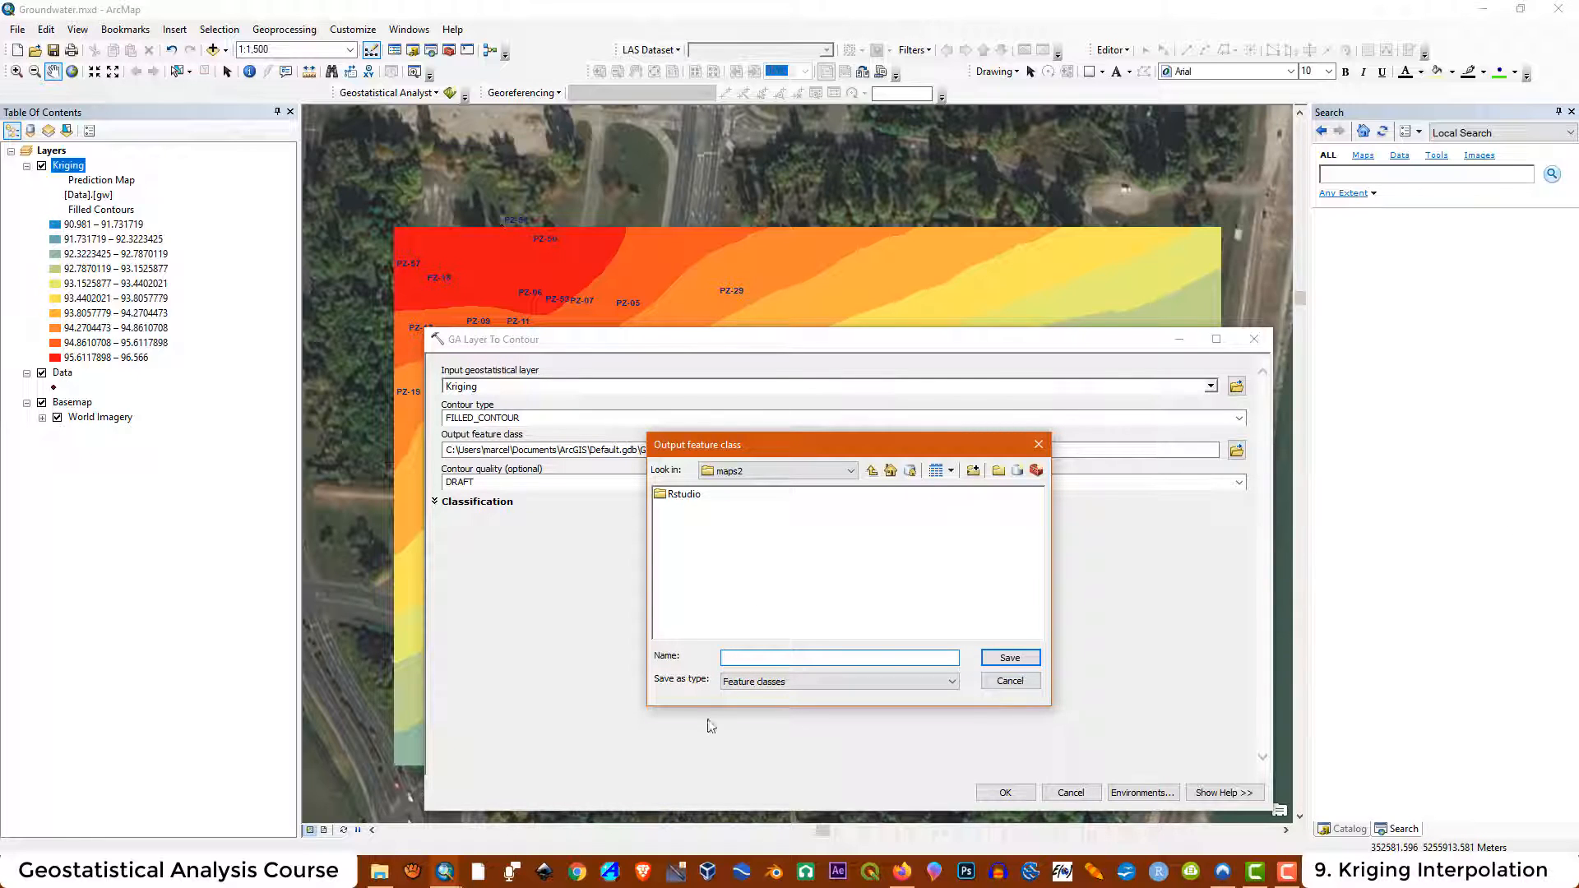
pyautogui.click(379, 871)
pyautogui.rightClick(289, 355)
pyautogui.moveTo(412, 554)
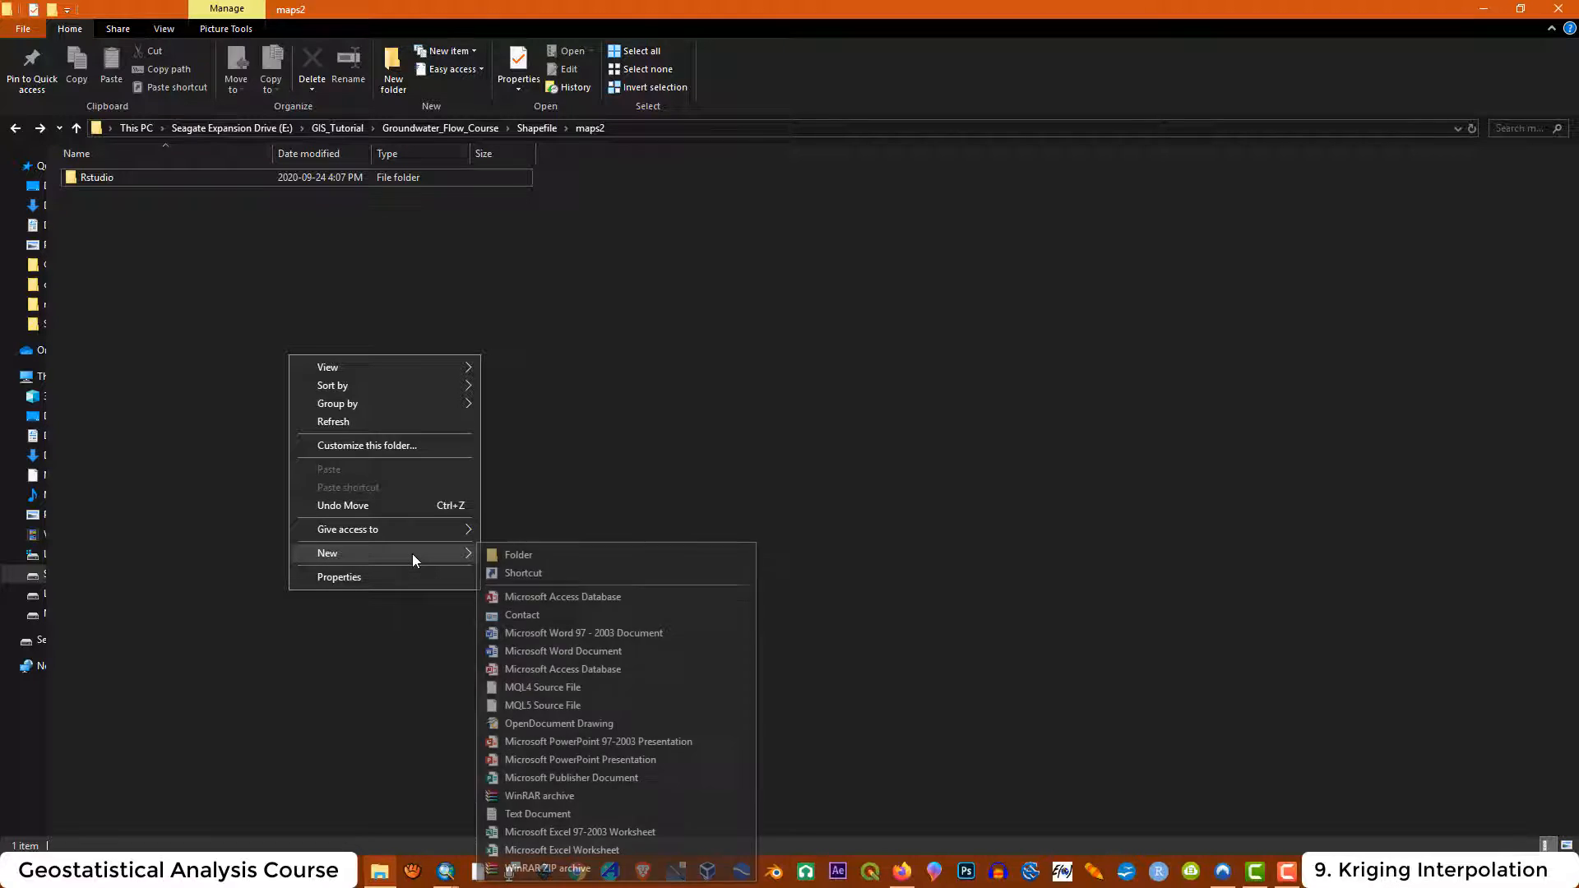
pyautogui.click(588, 559)
pyautogui.write('Cont')
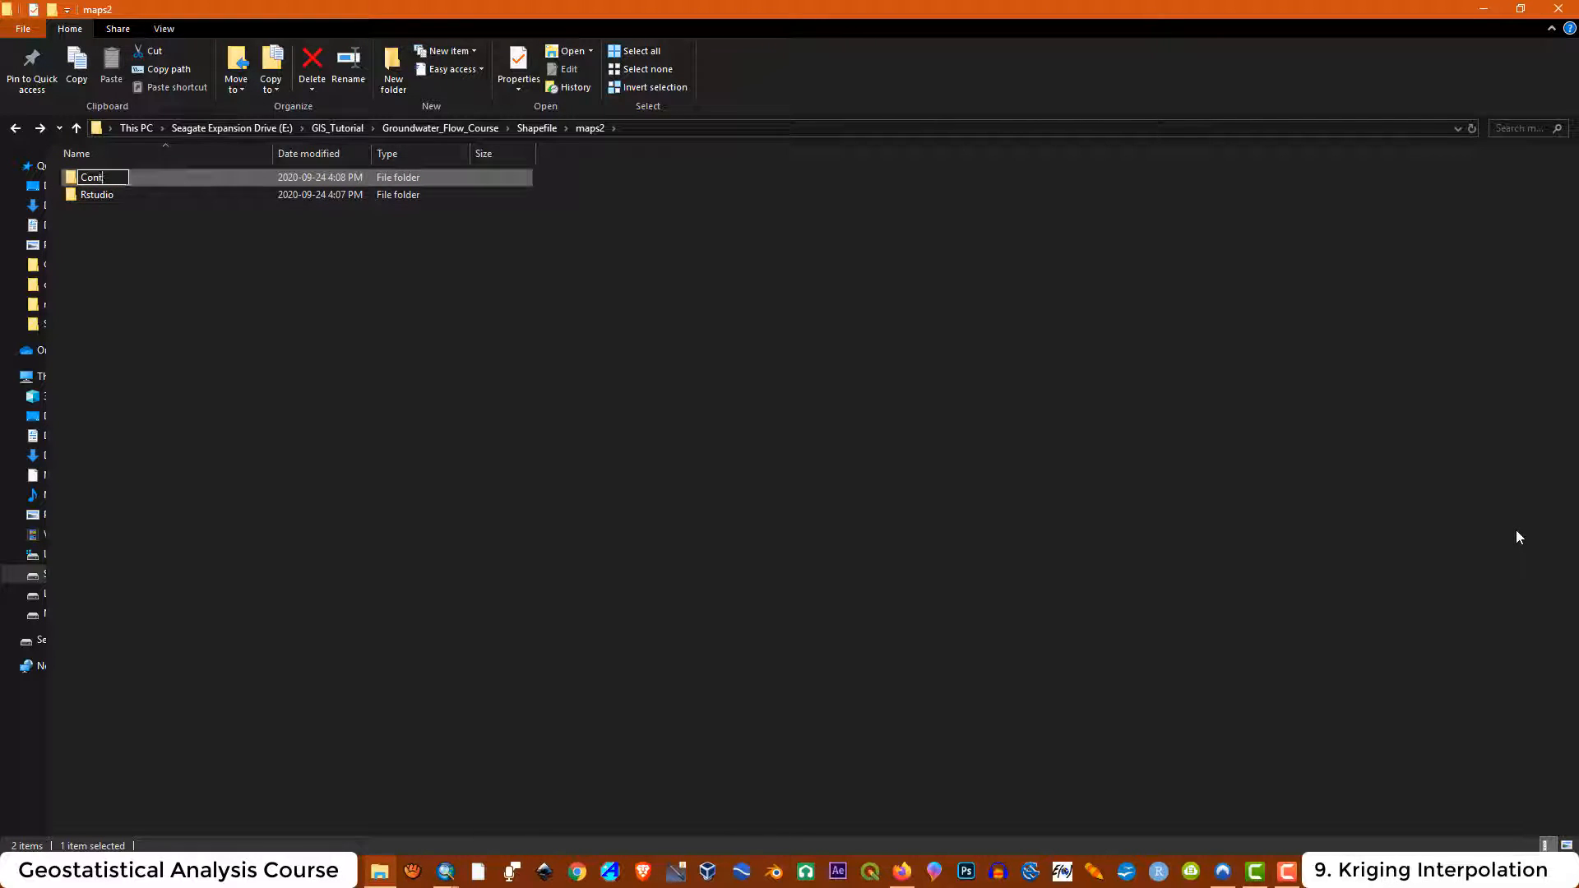
pyautogui.click(1481, 10)
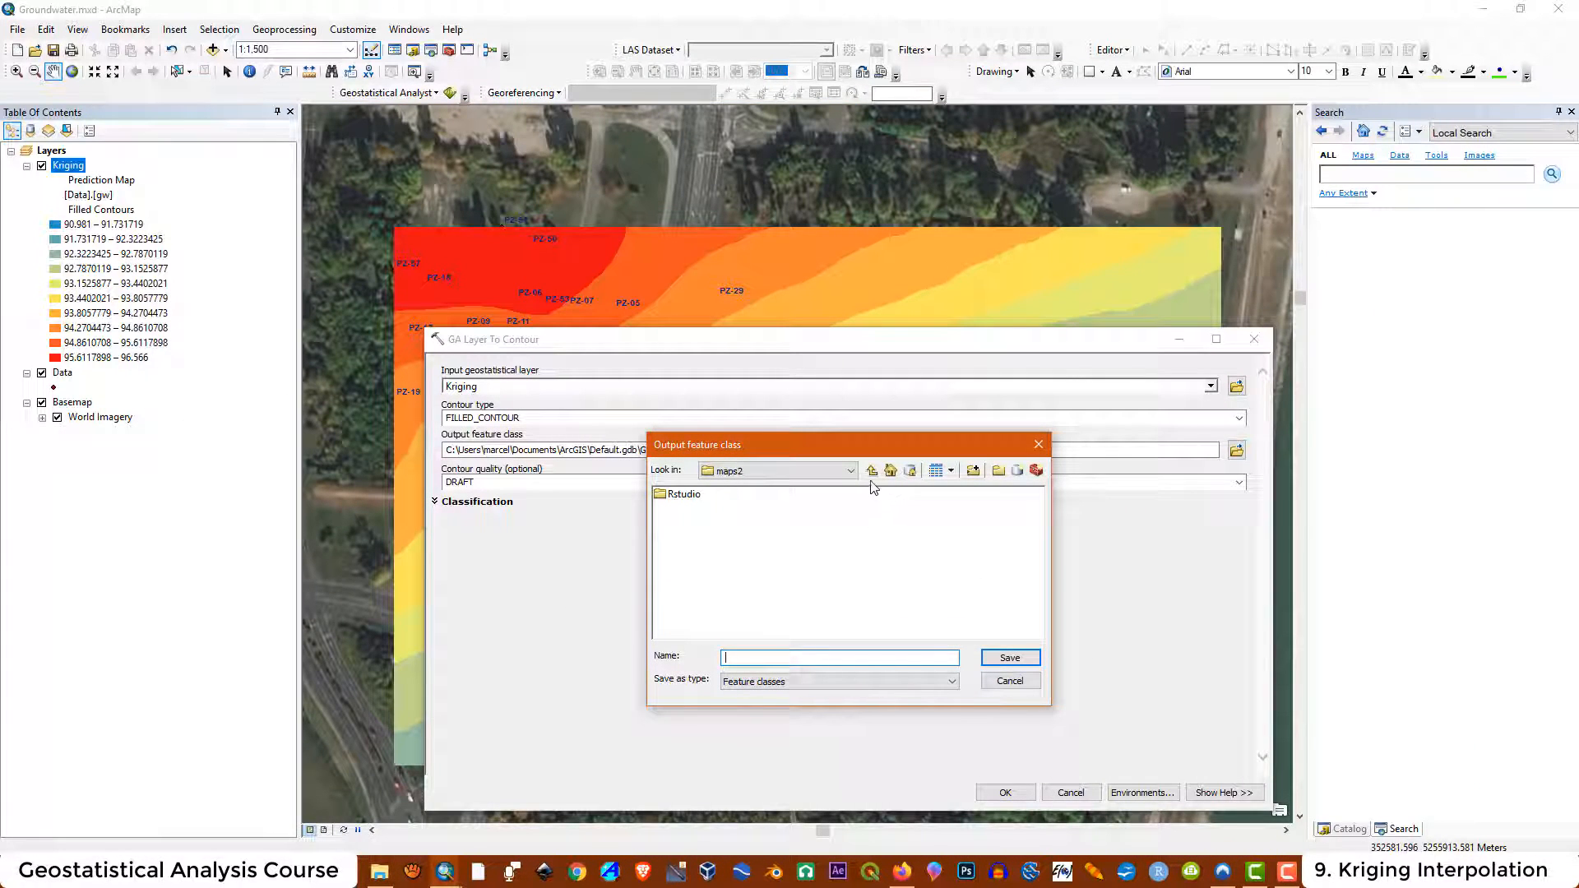
pyautogui.click(871, 471)
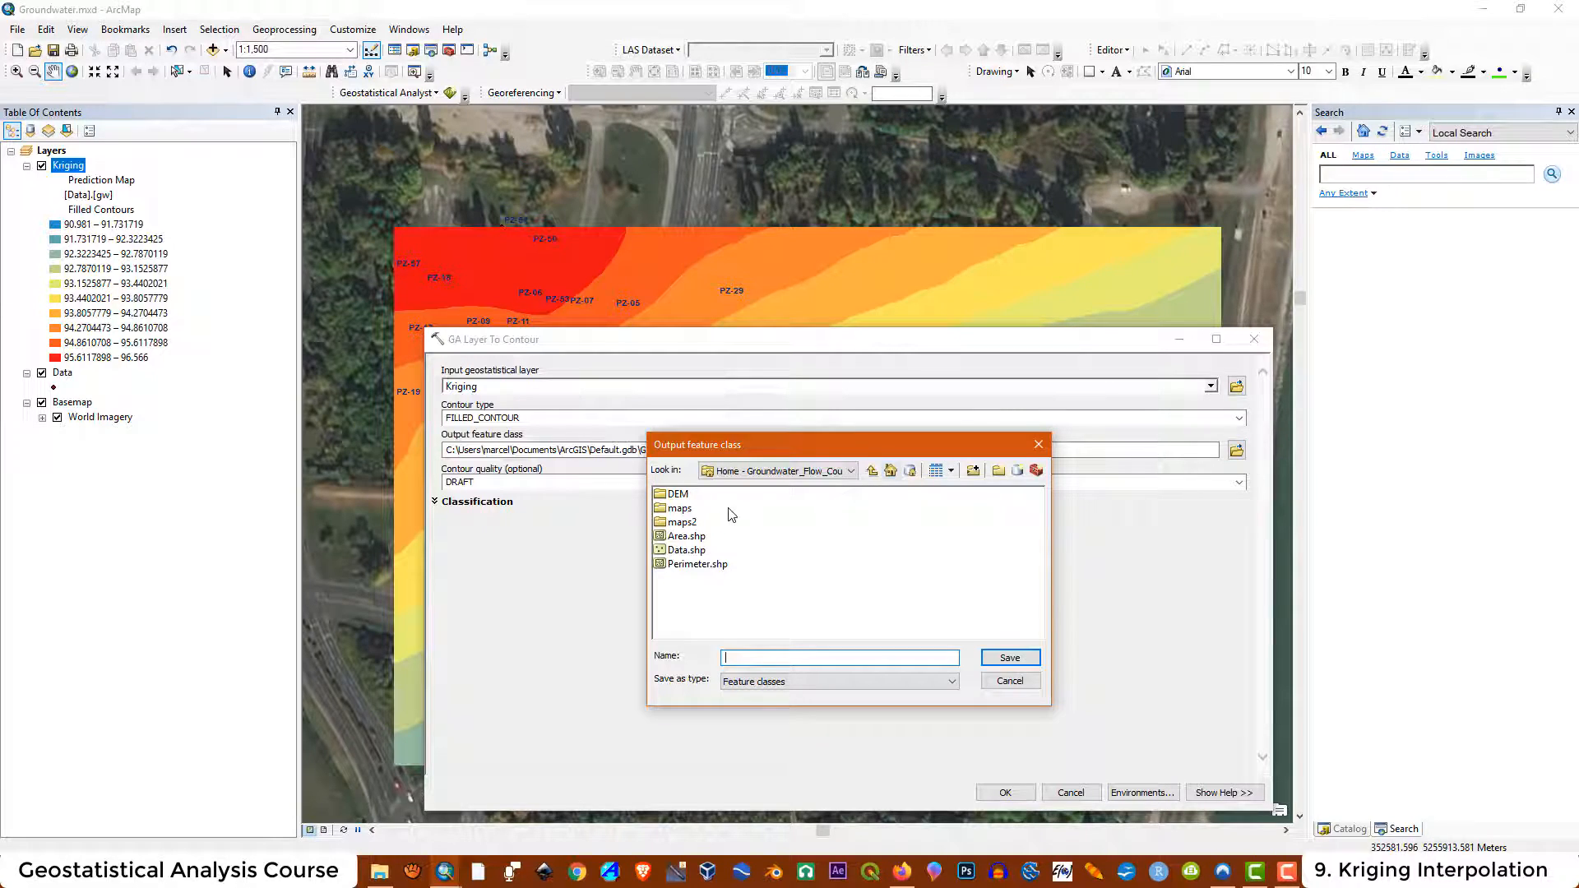
pyautogui.doubleClick(683, 523)
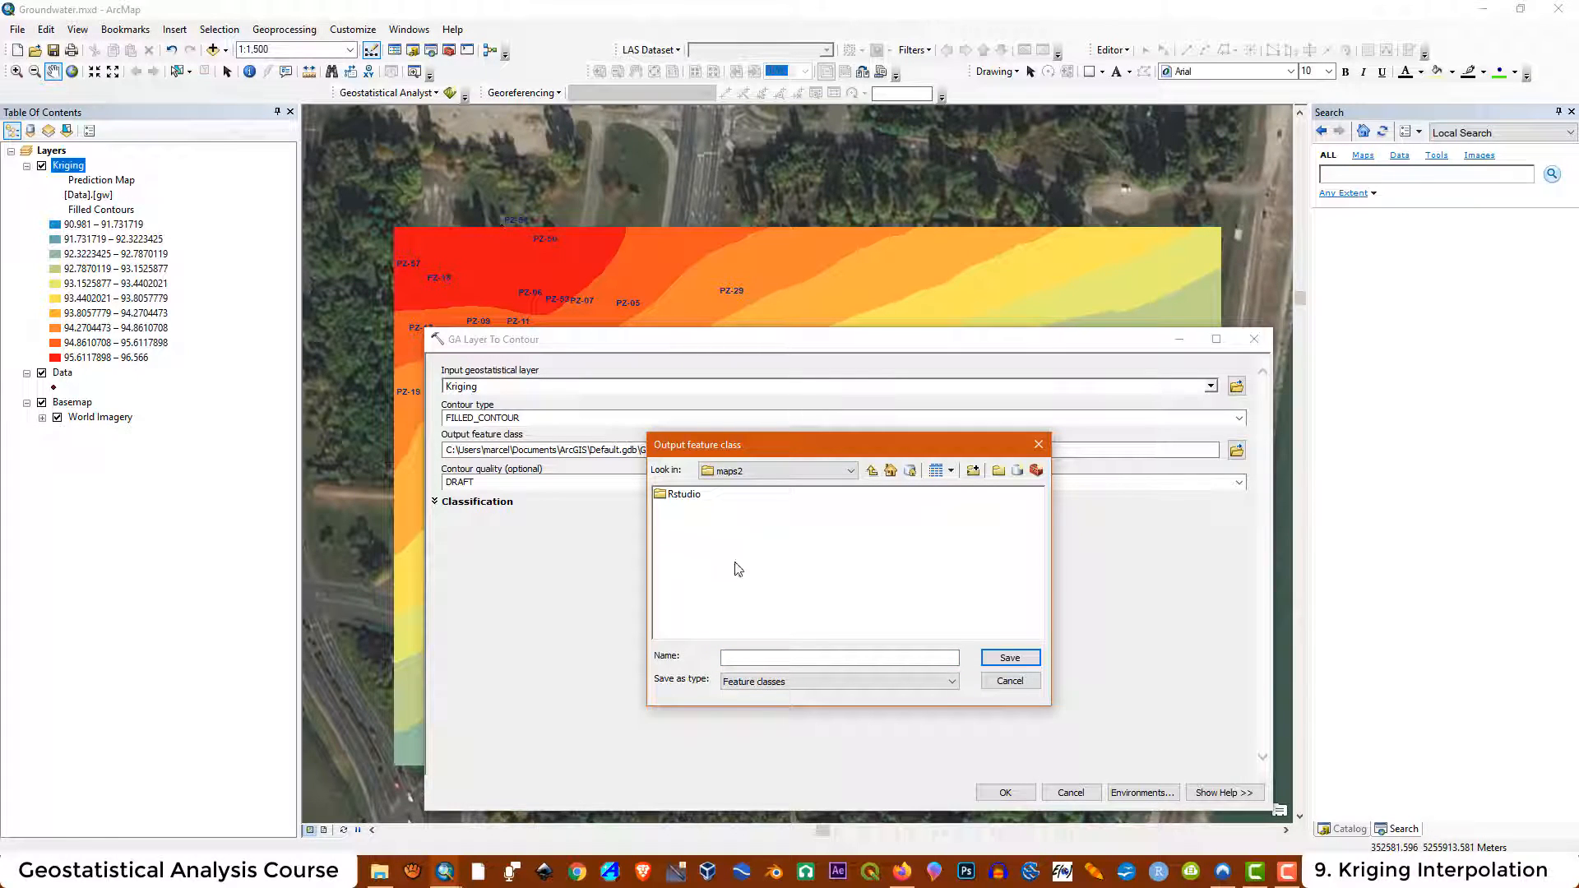
pyautogui.click(1039, 444)
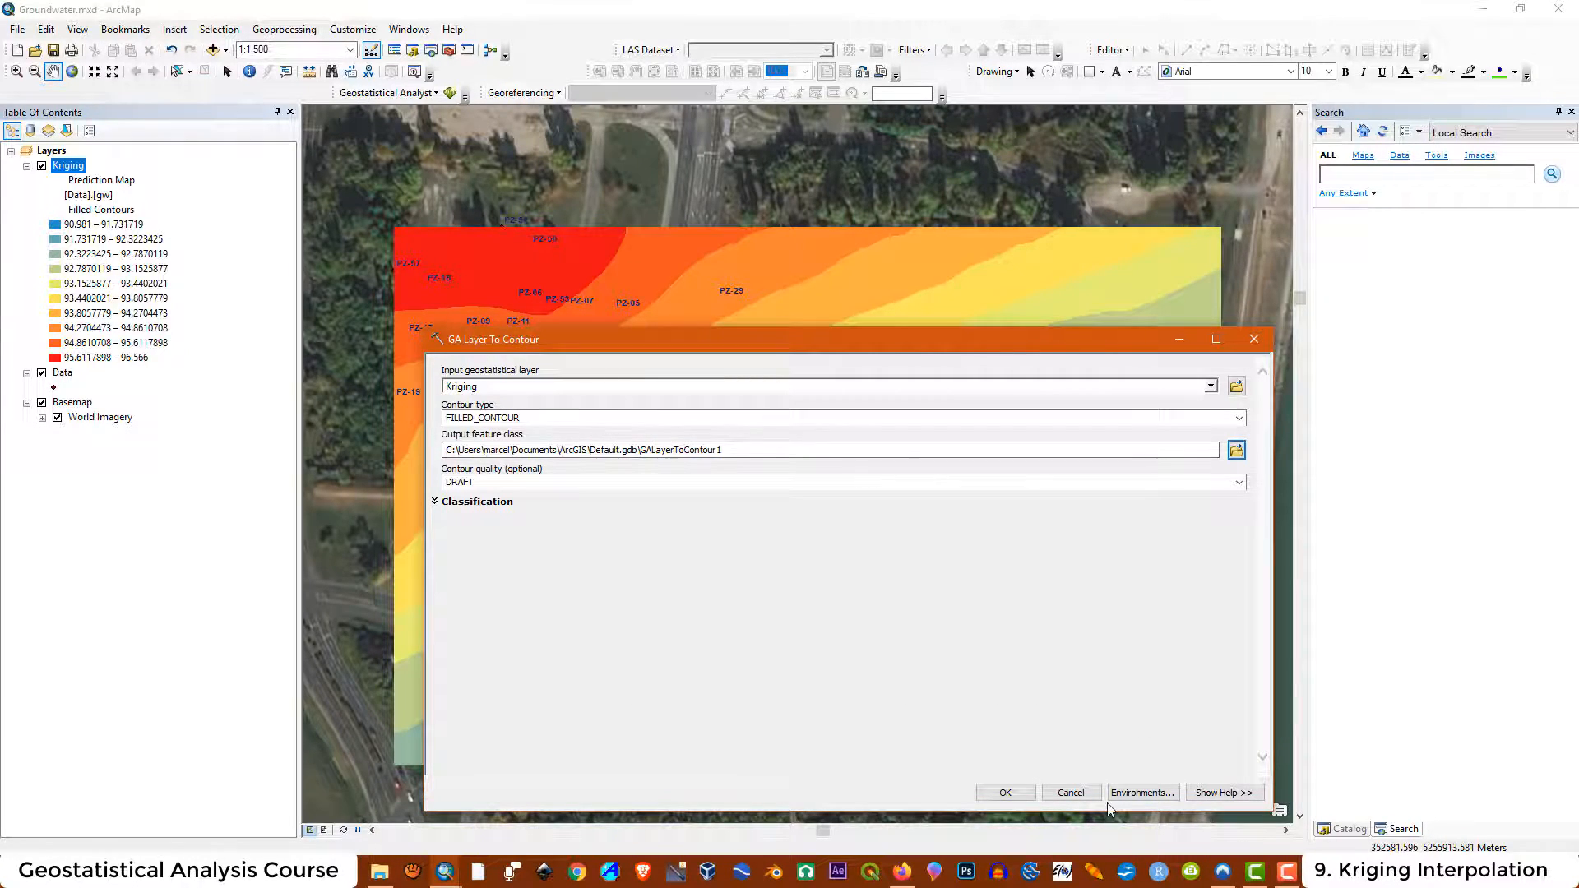
# Restart the contour export of the Kriging layer and set the contour type to FILLED_CONTOUR
pyautogui.click(1071, 792)
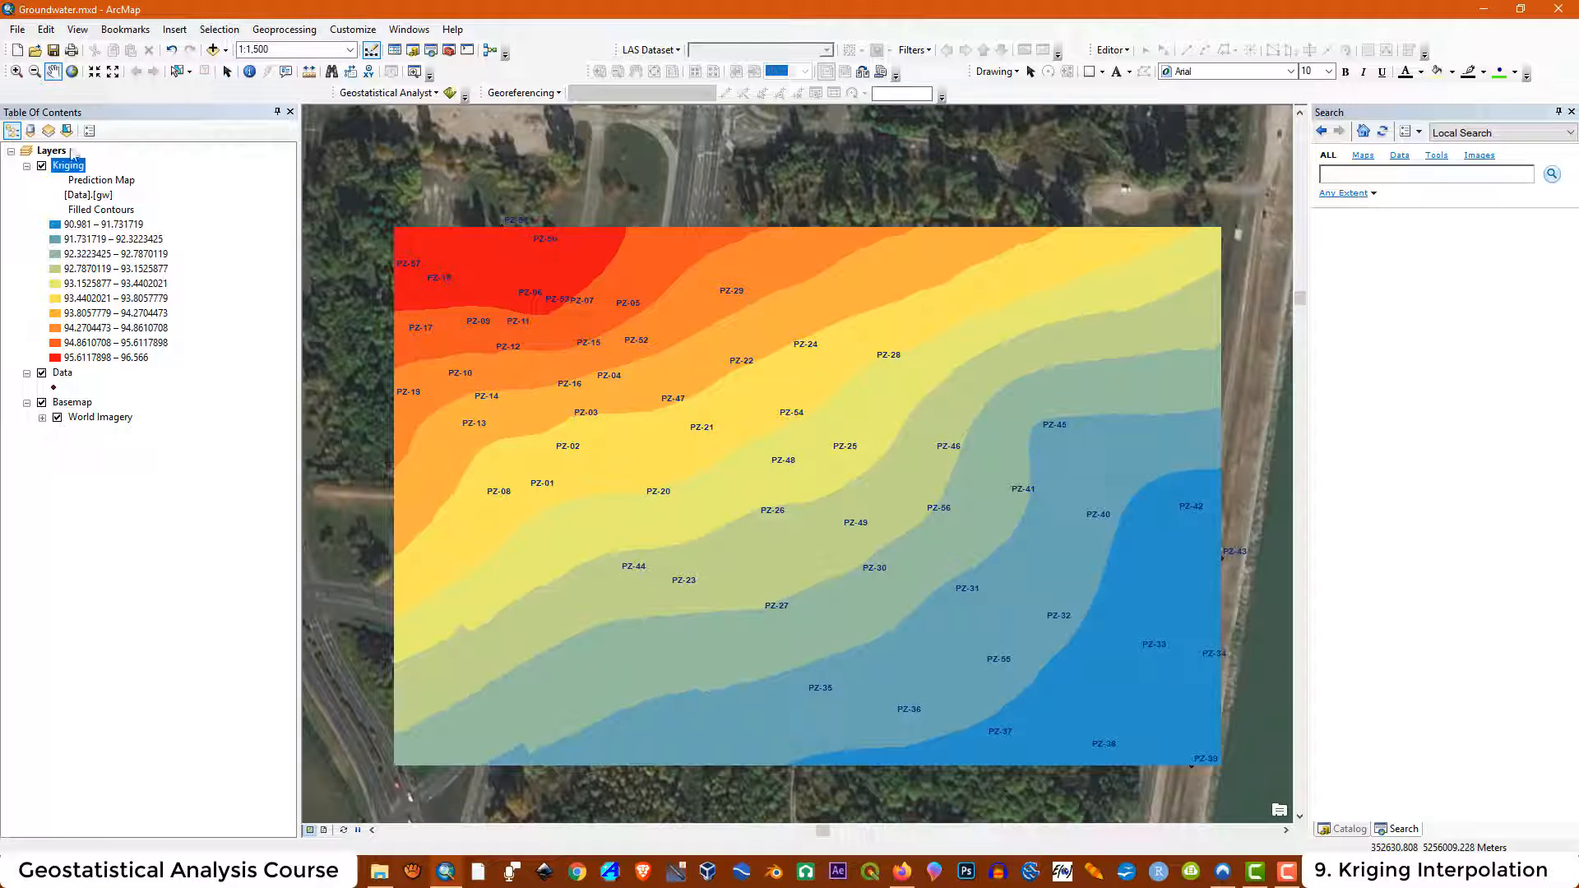
pyautogui.rightClick(74, 175)
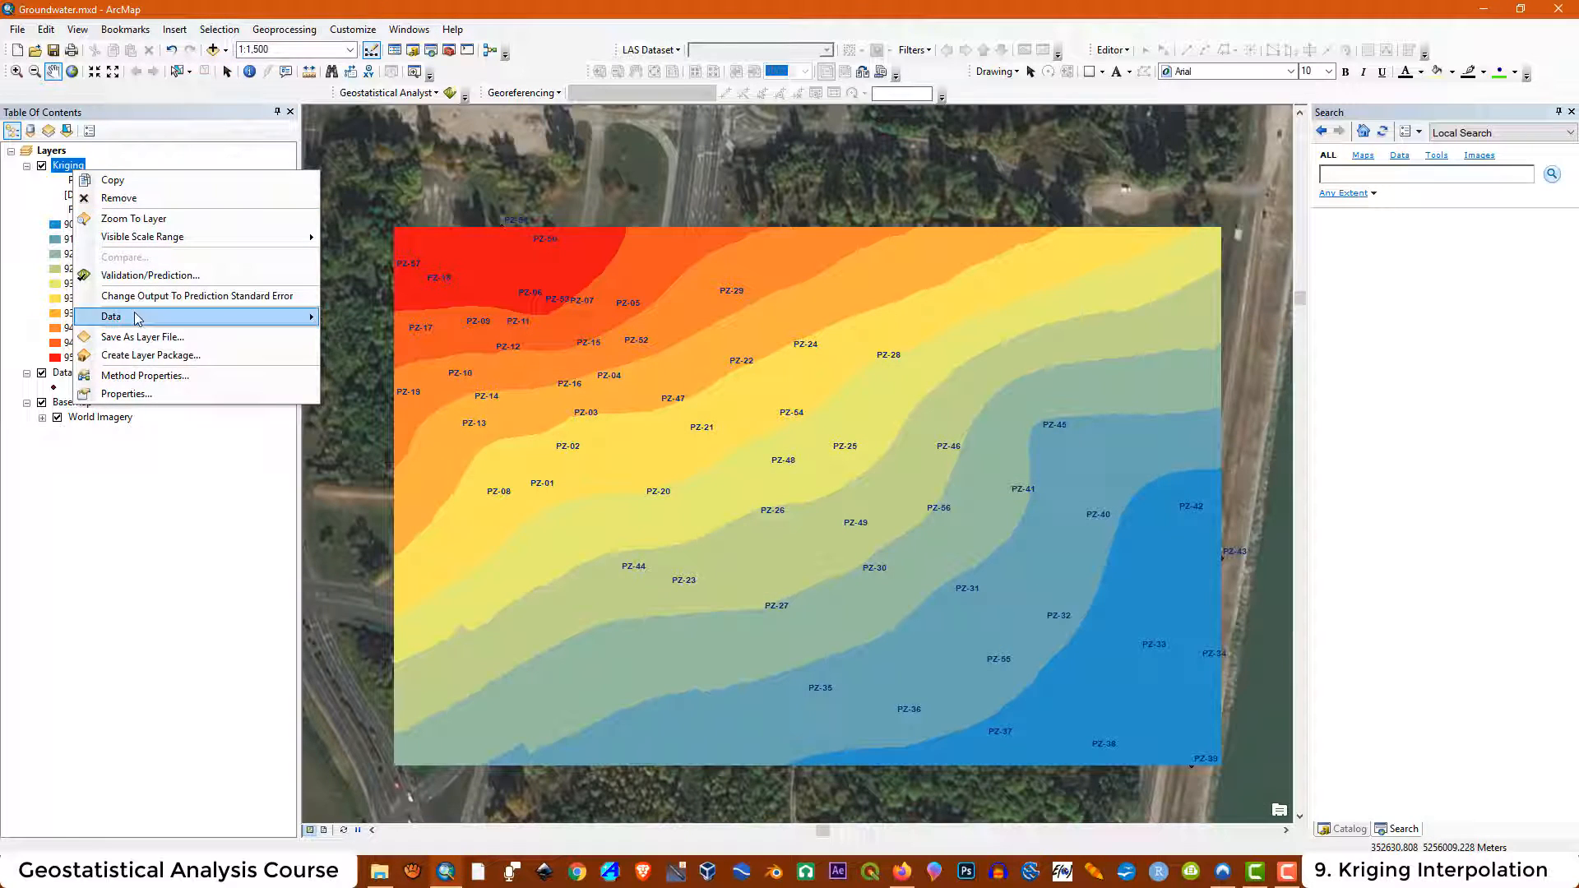
pyautogui.click(388, 357)
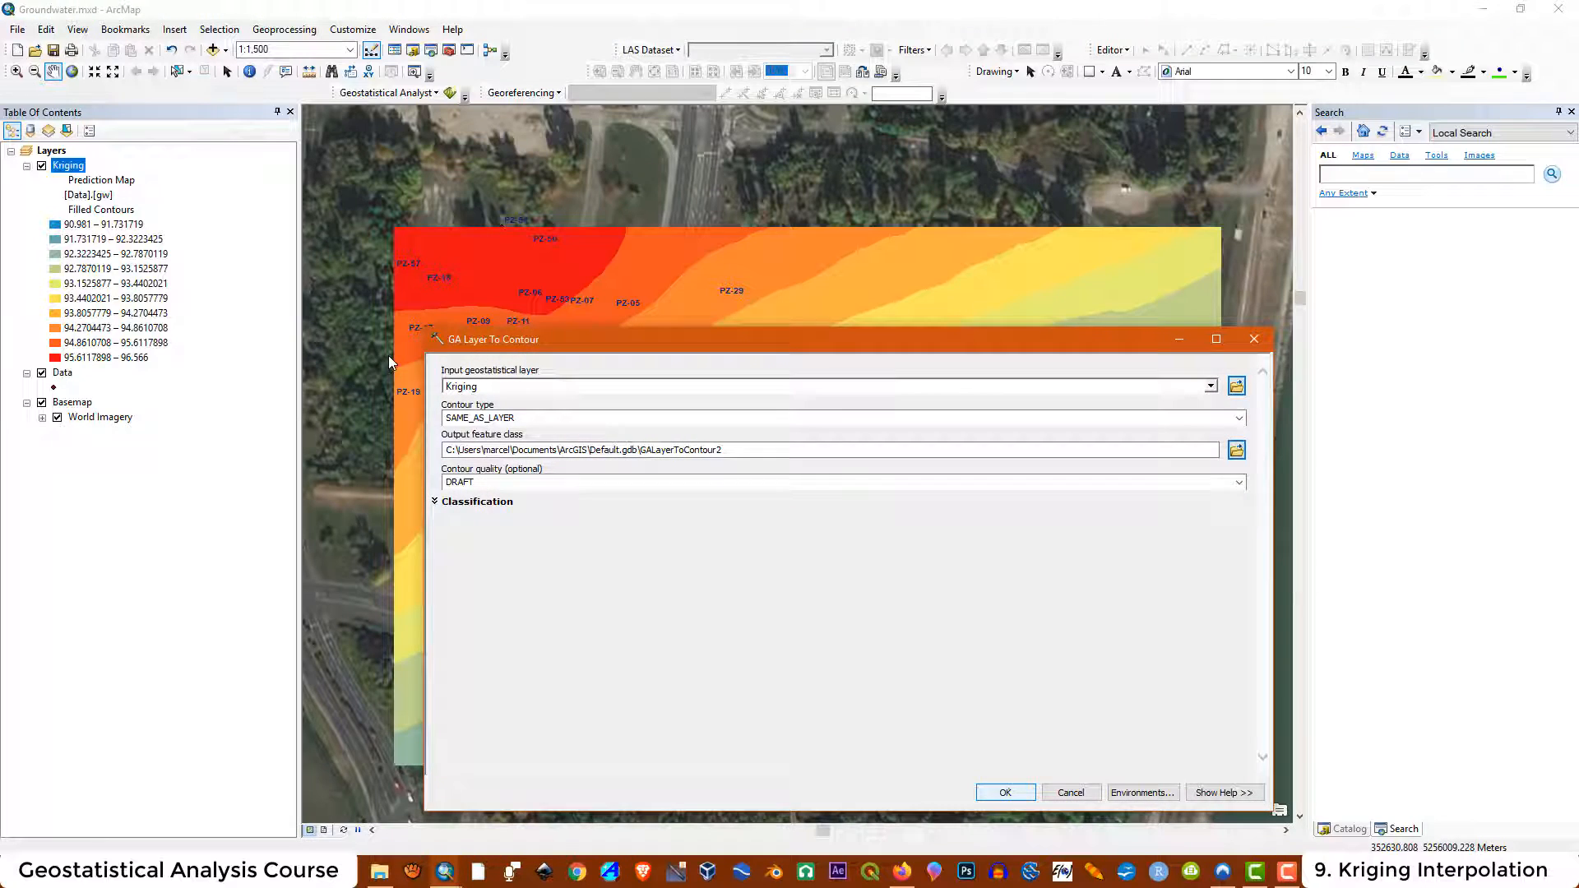
pyautogui.click(1240, 418)
pyautogui.click(1107, 448)
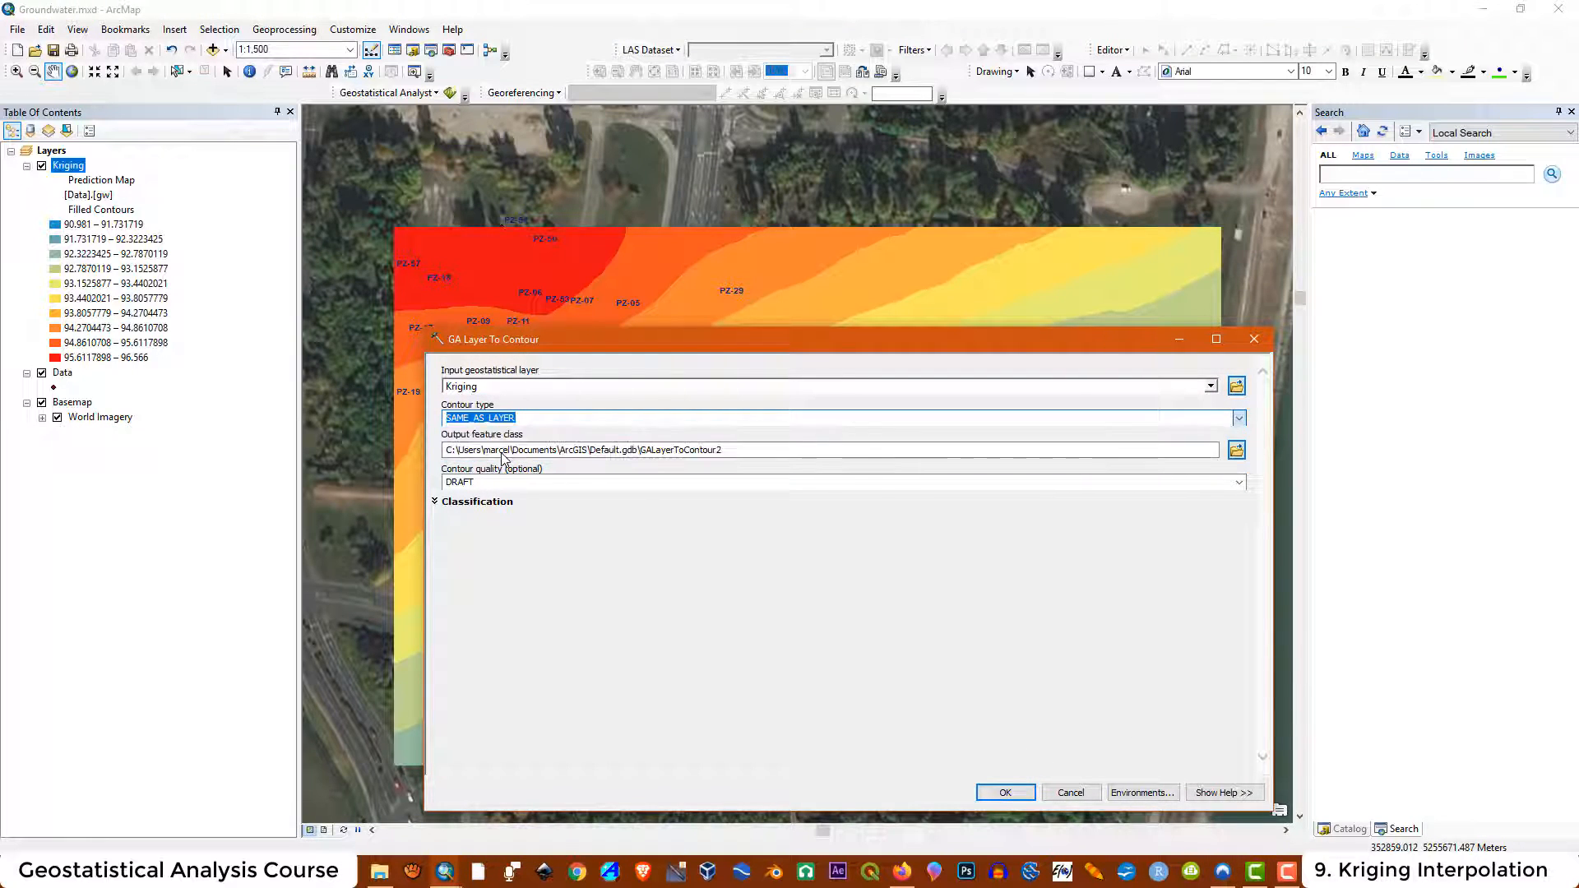
# Save the contour output as cont_sph inside the Cont folder
pyautogui.click(1236, 450)
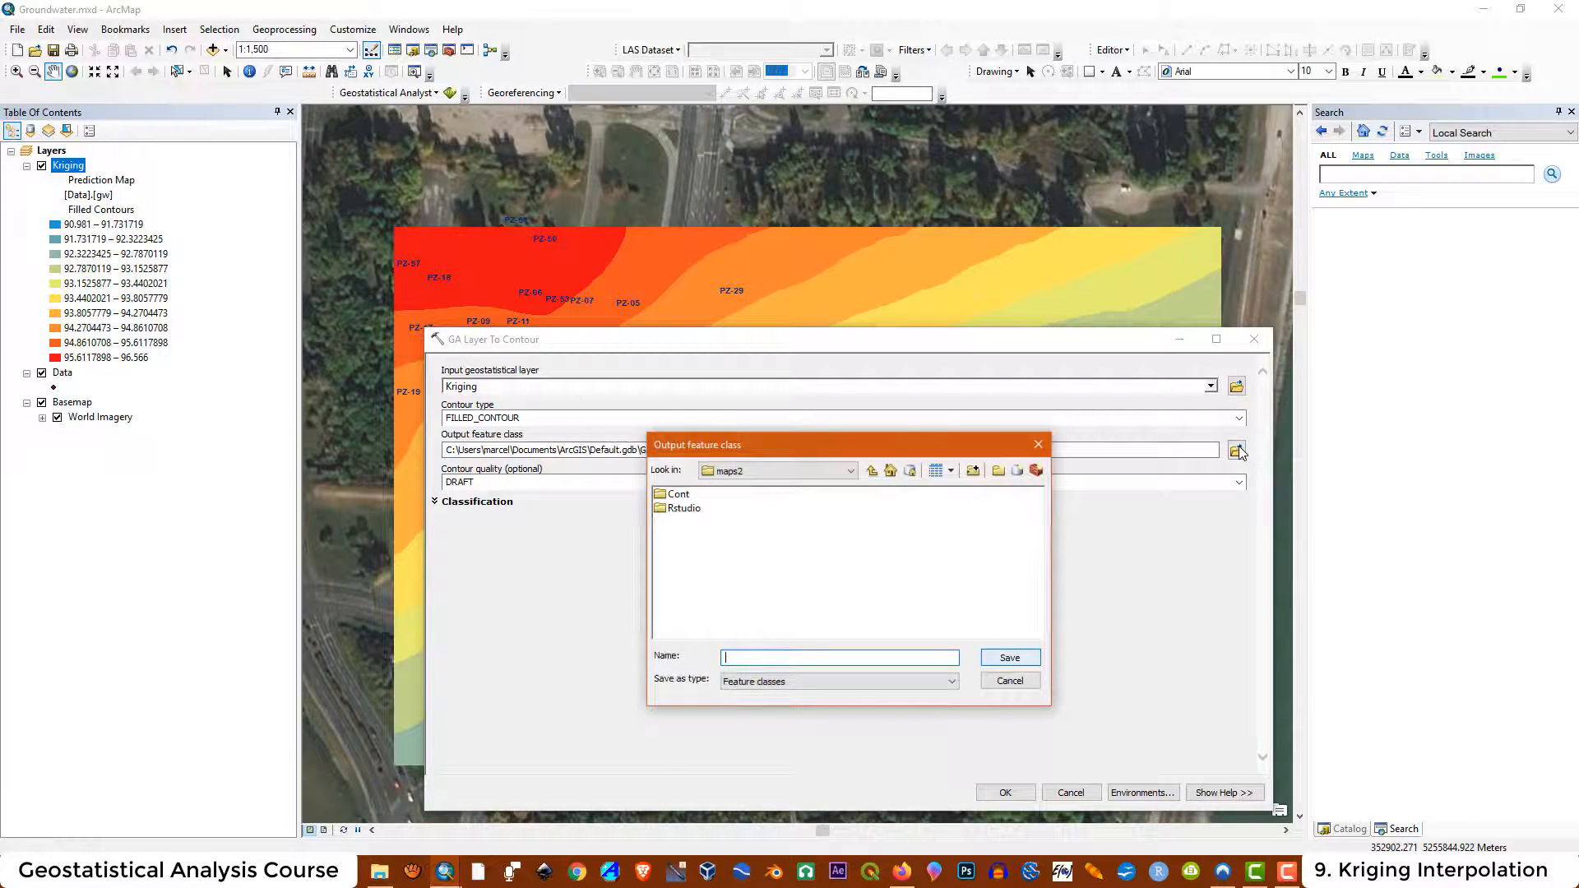
pyautogui.doubleClick(674, 496)
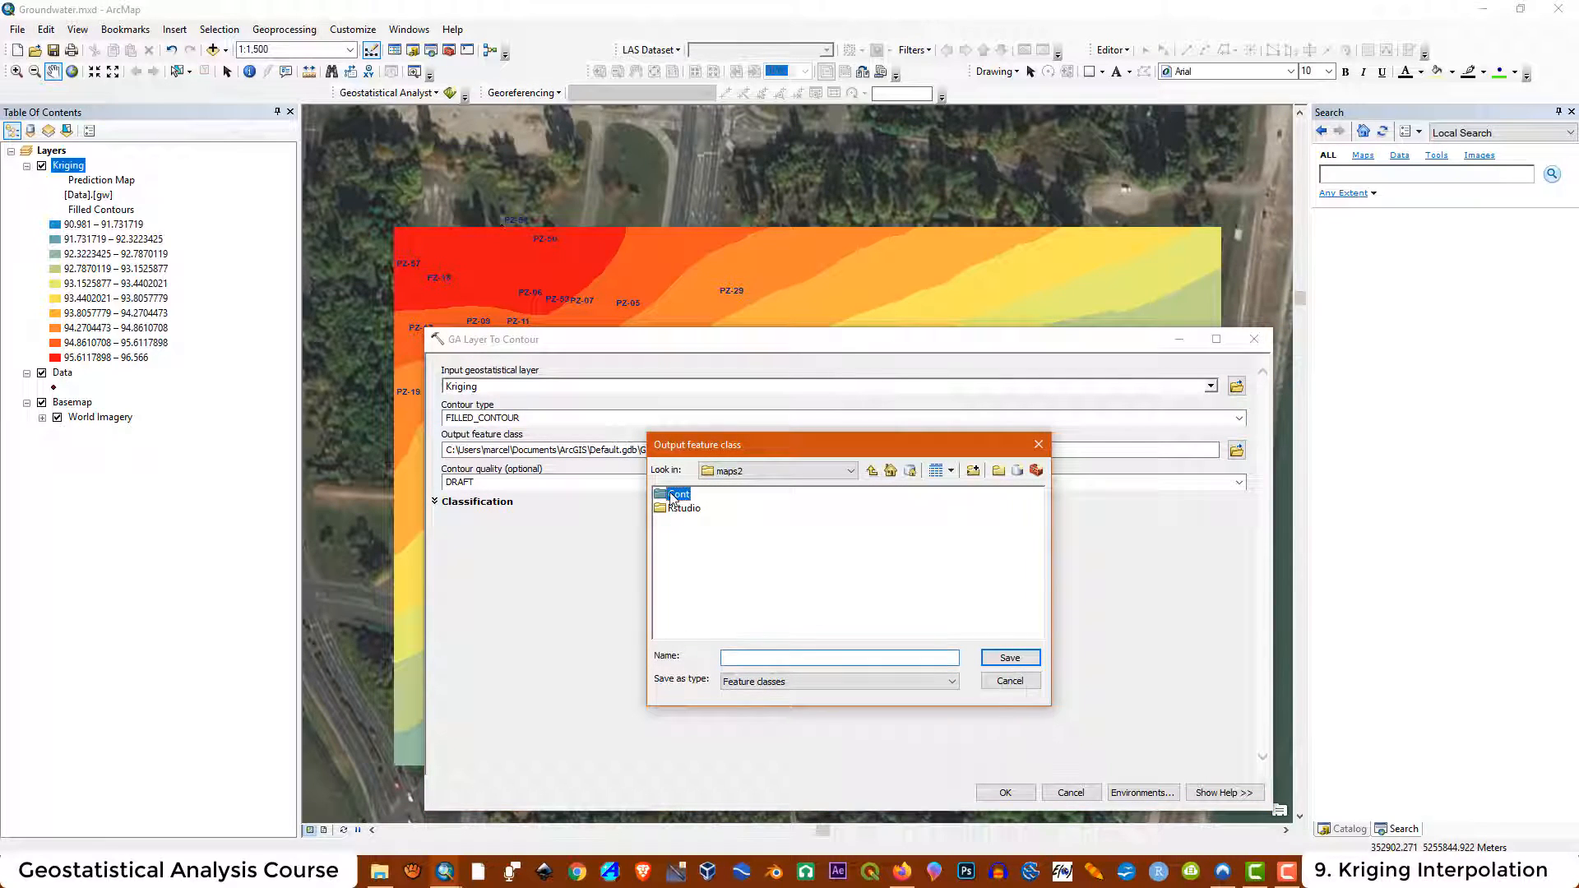
pyautogui.click(742, 656)
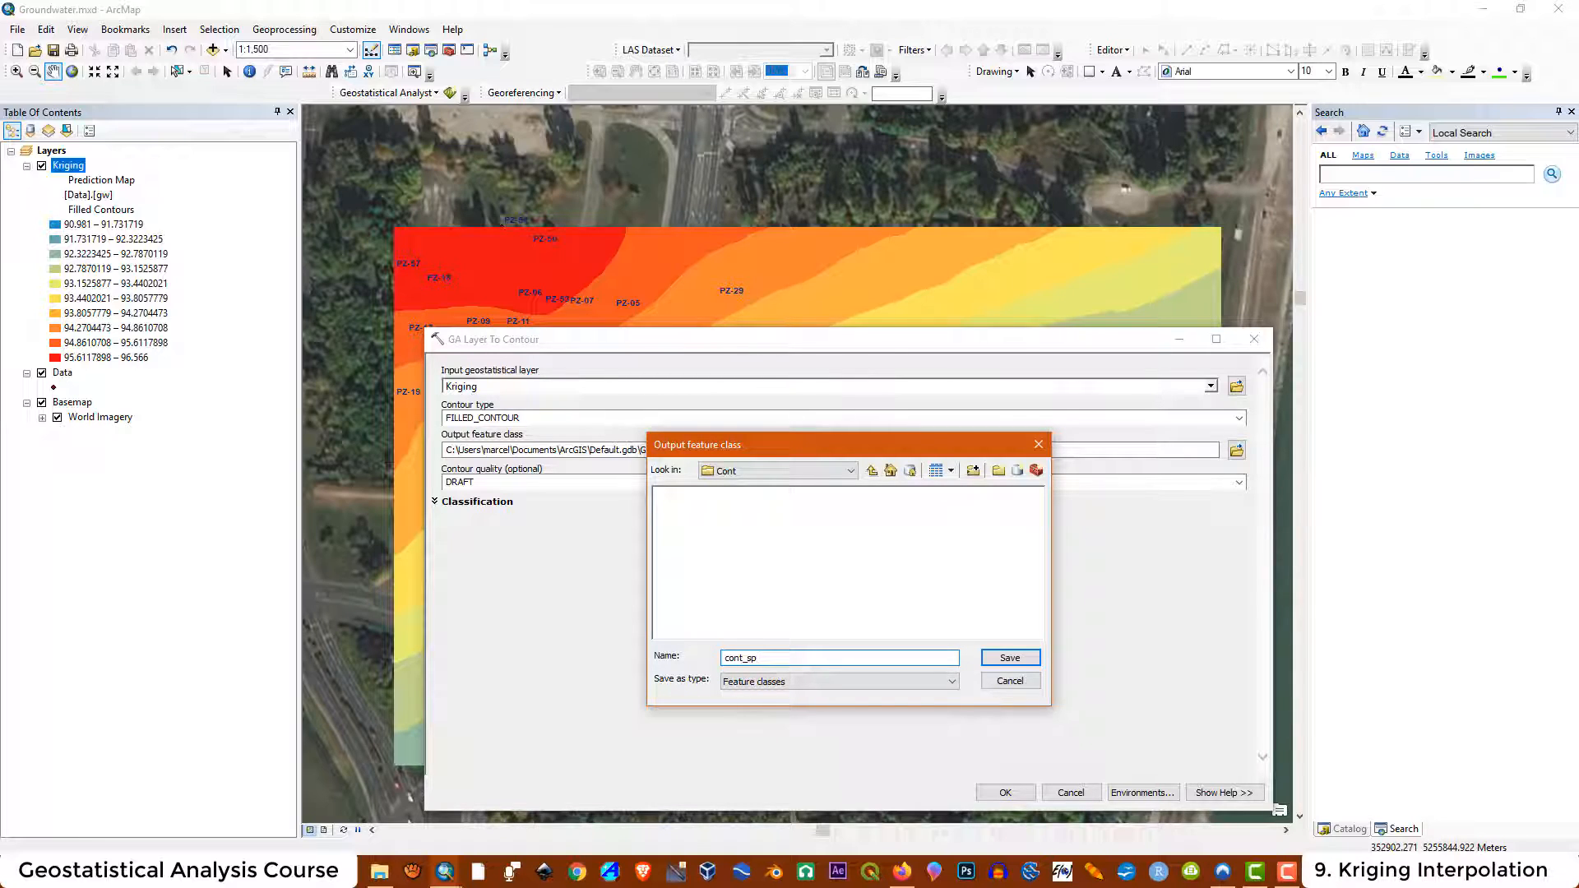
pyautogui.click(1010, 657)
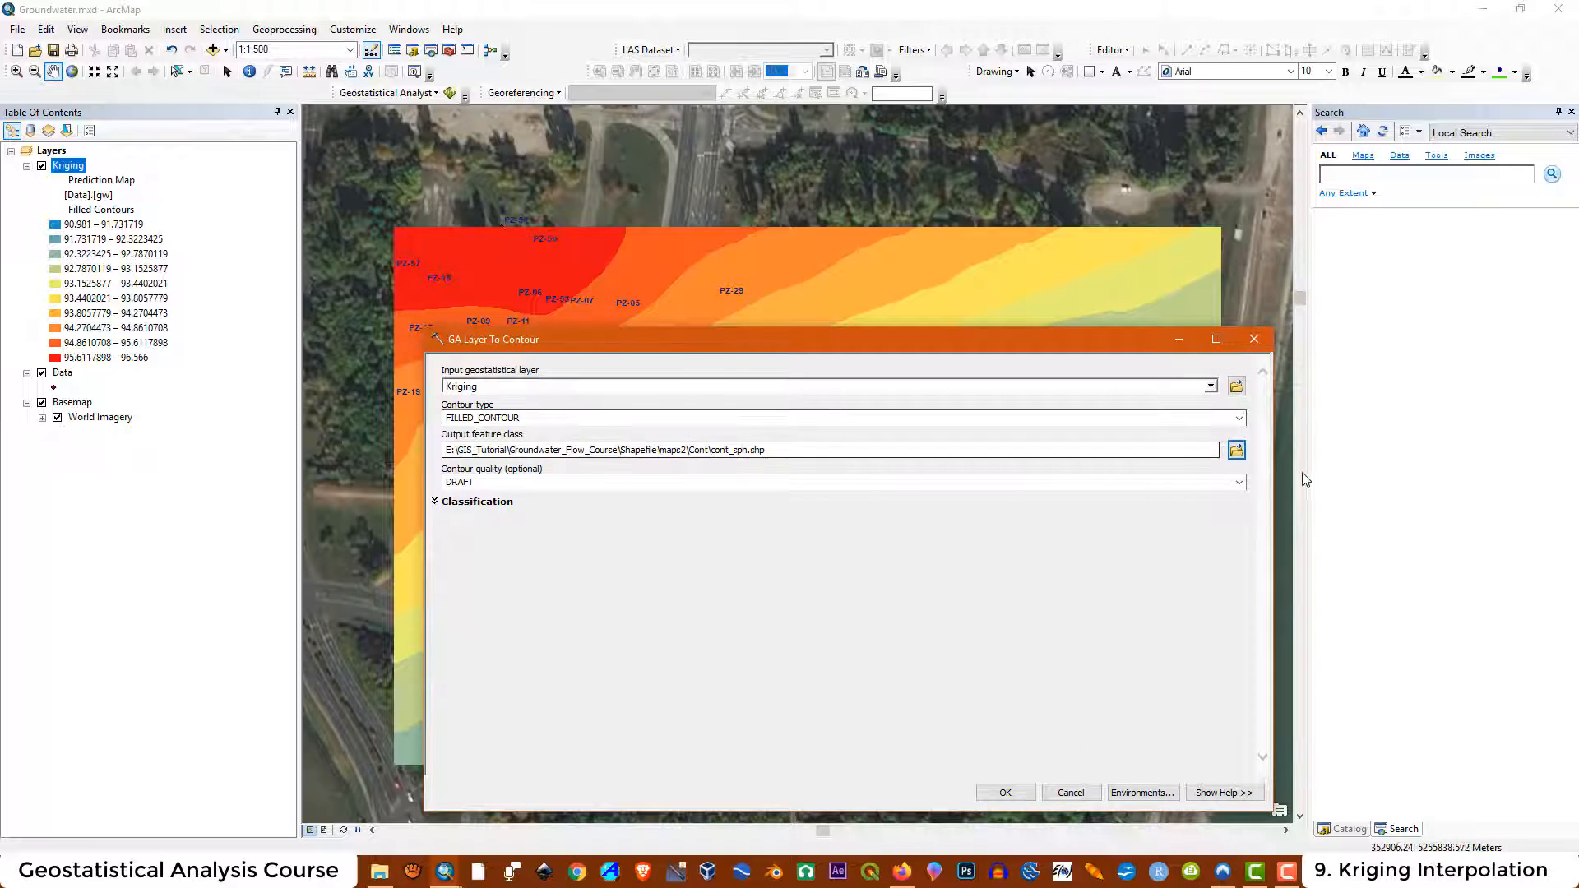
# Set the contour quality to PRESENTATION and expand the classification options
pyautogui.click(469, 482)
pyautogui.click(473, 509)
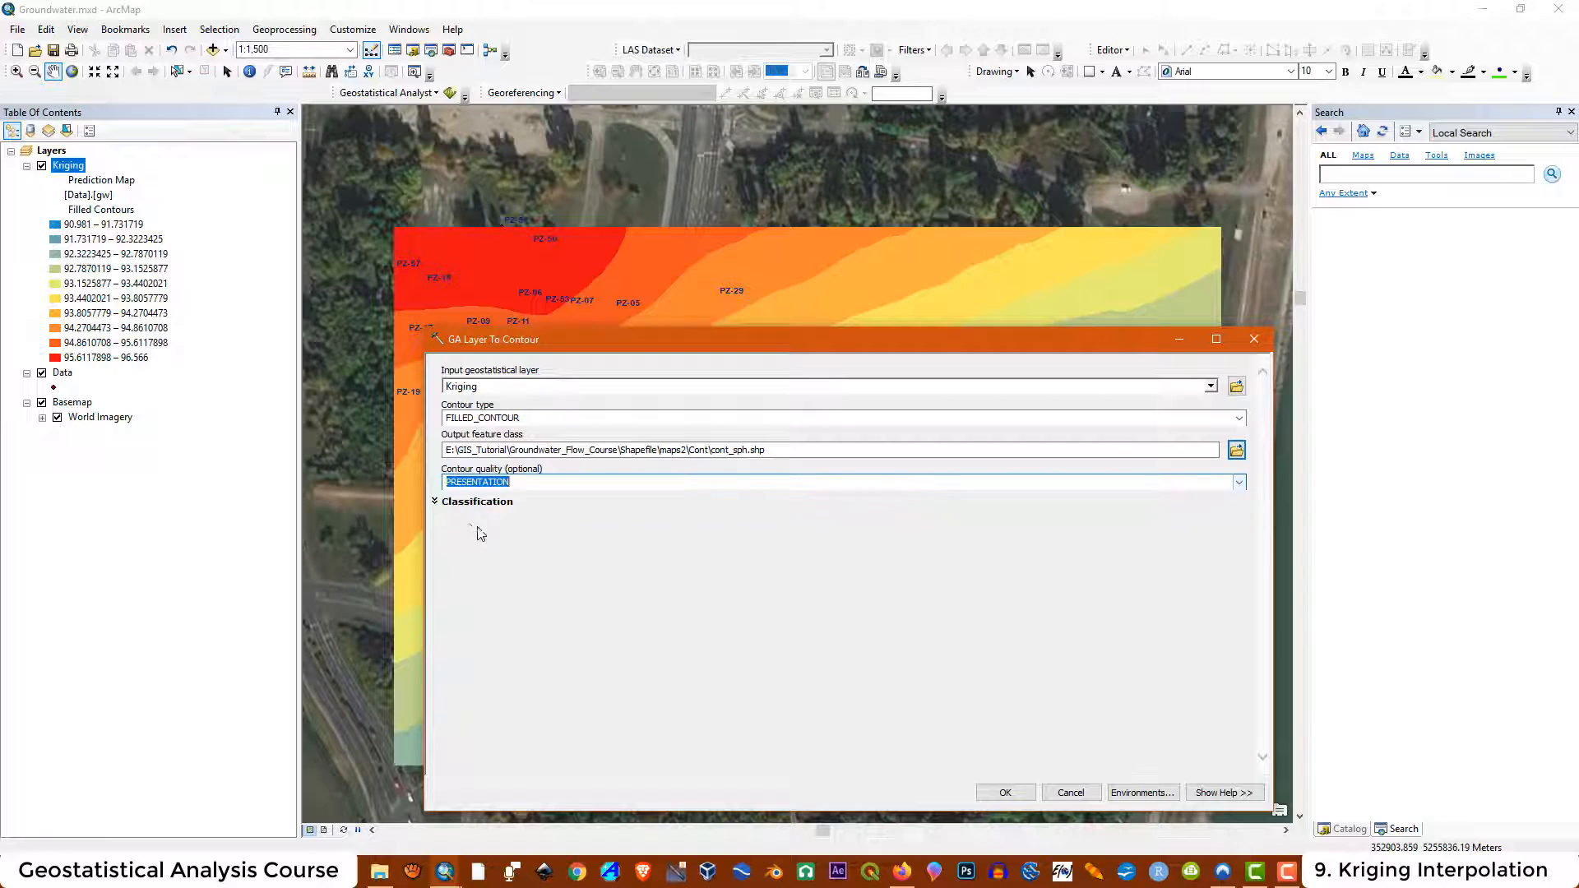
pyautogui.click(434, 501)
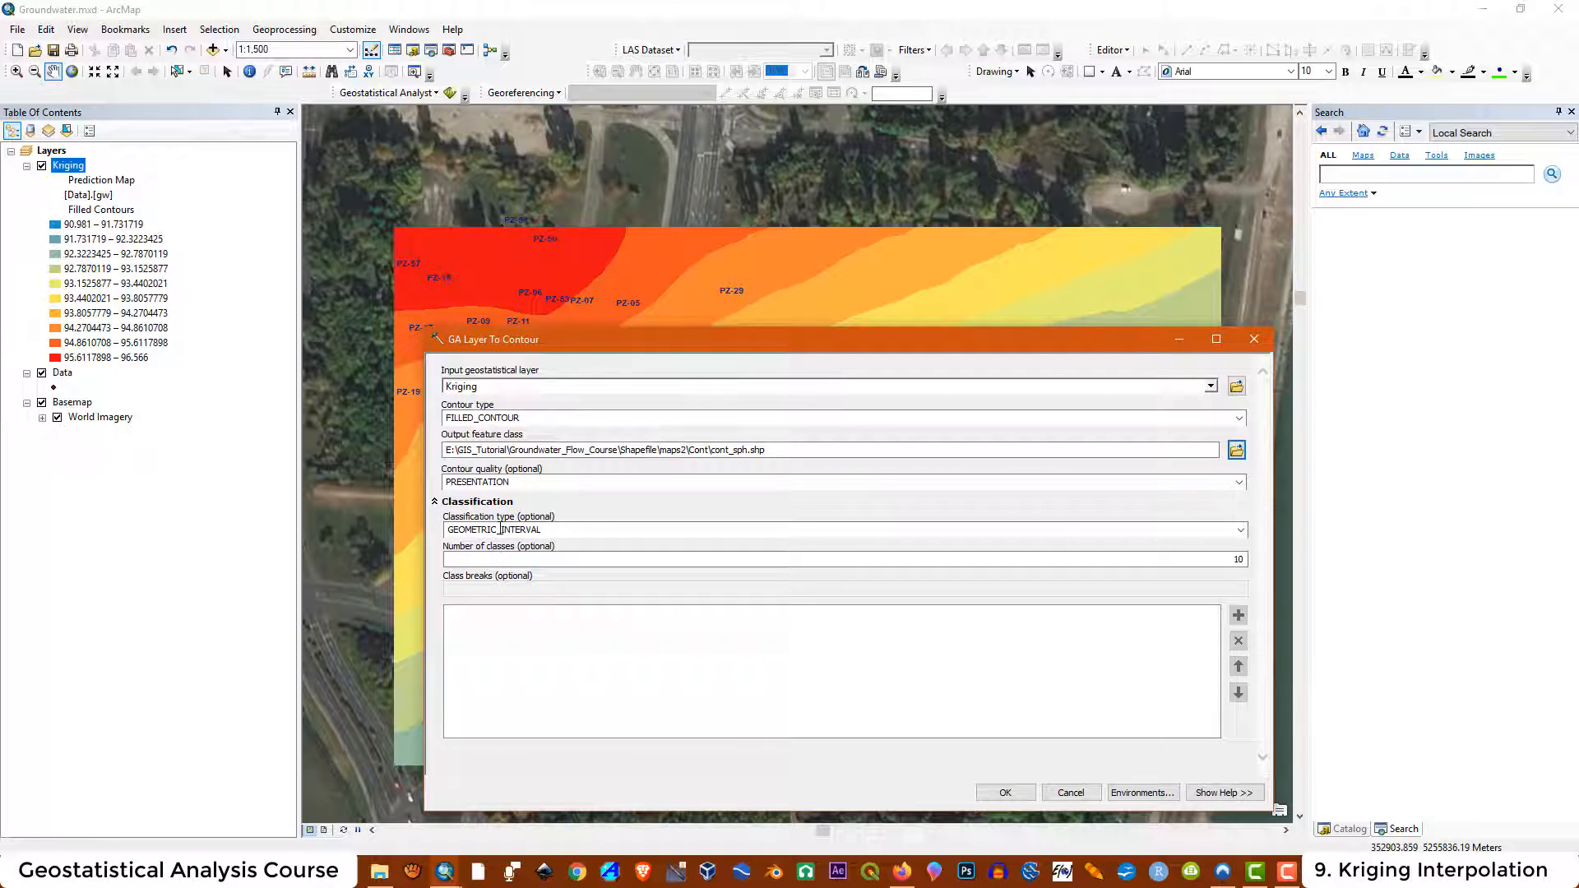
# Try running the contour export with the number of classes set to 257
pyautogui.moveTo(1231, 560); pyautogui.dragTo(1264, 565)
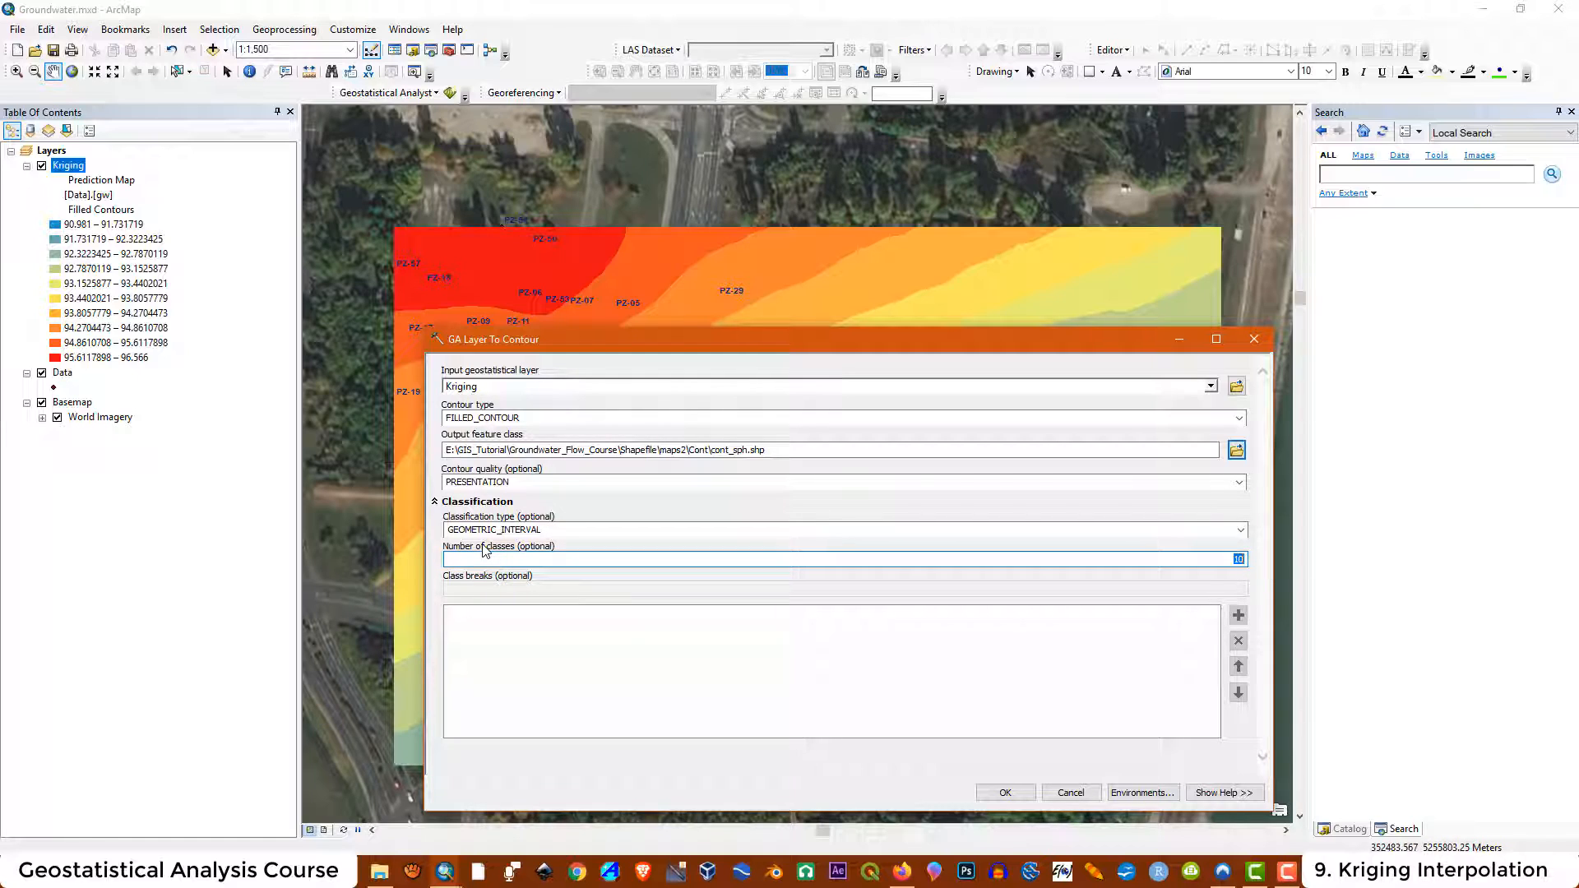
pyautogui.write('257')
pyautogui.click(1007, 792)
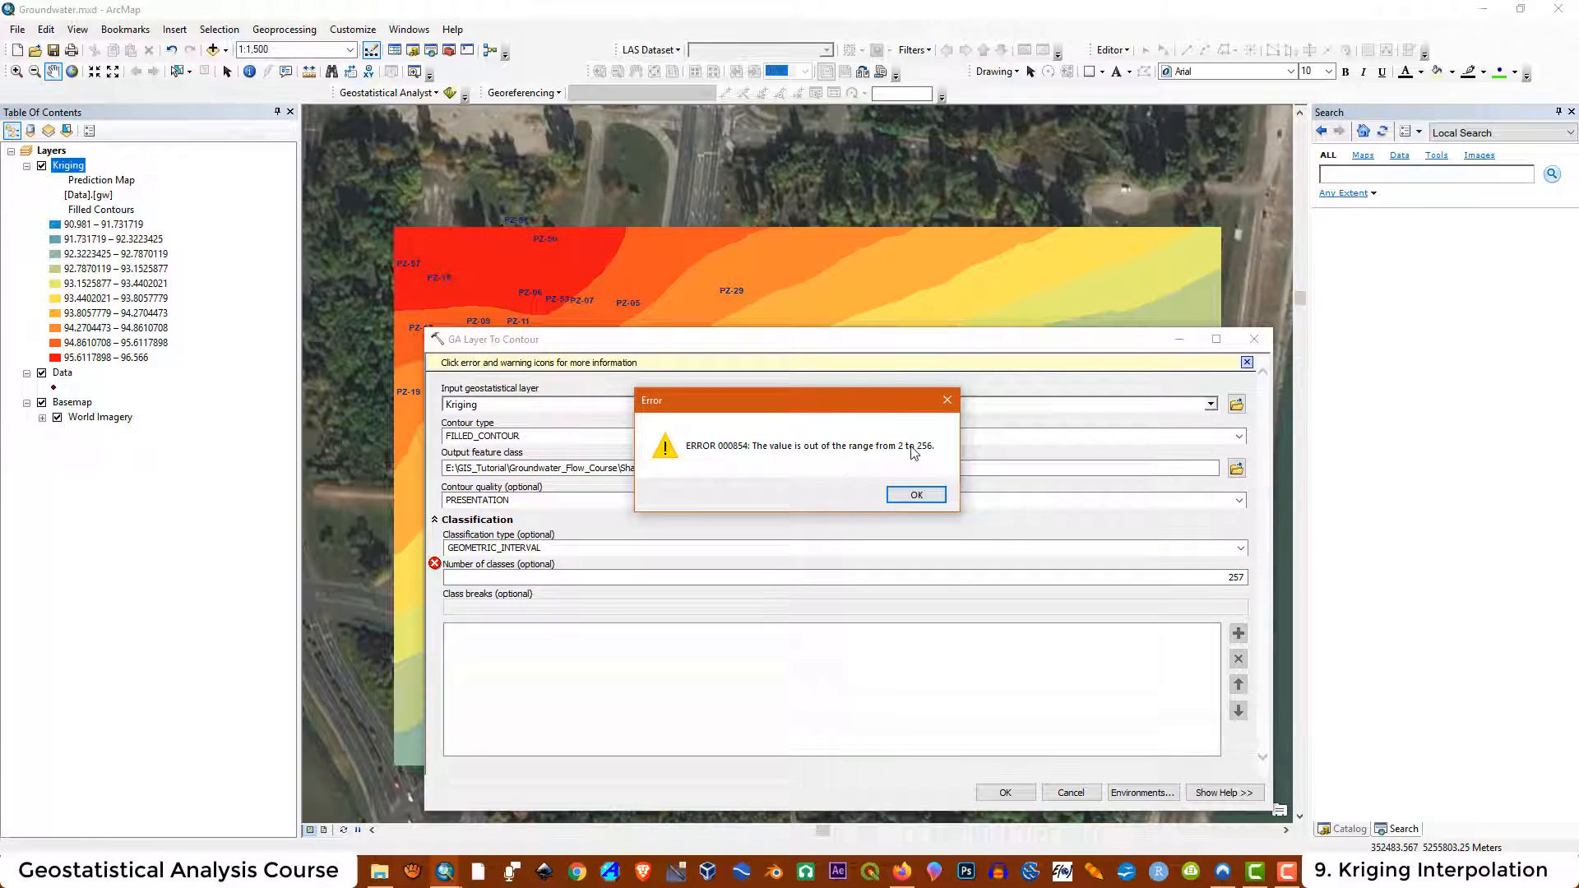
pyautogui.click(914, 495)
# Set the number of classes to 256 and run the contour export
pyautogui.doubleClick(1240, 578)
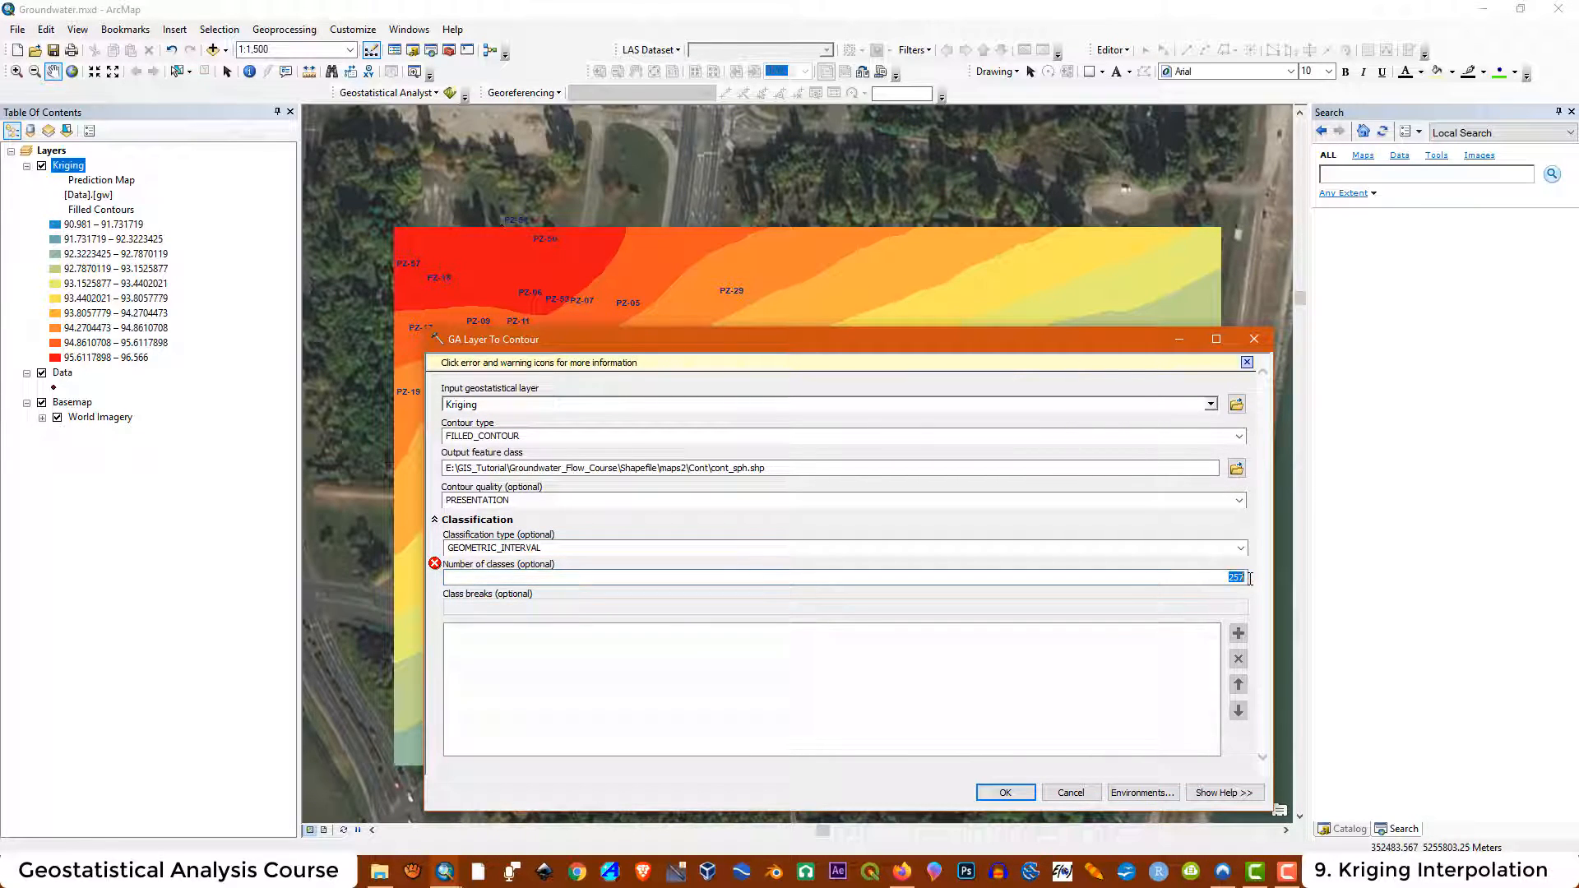
pyautogui.write('256')
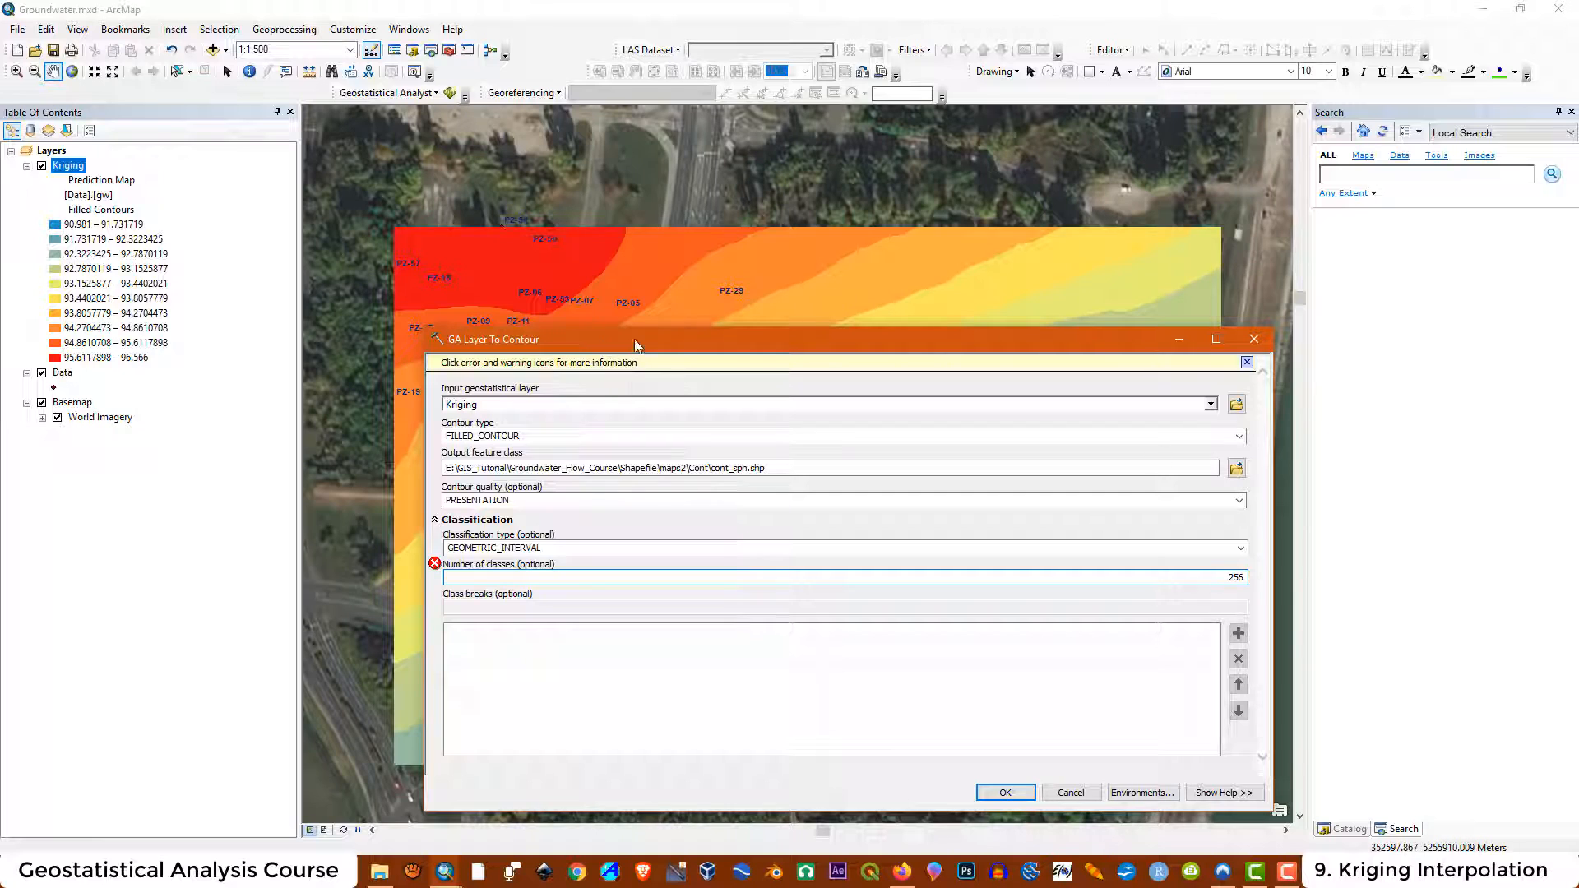
pyautogui.click(1006, 793)
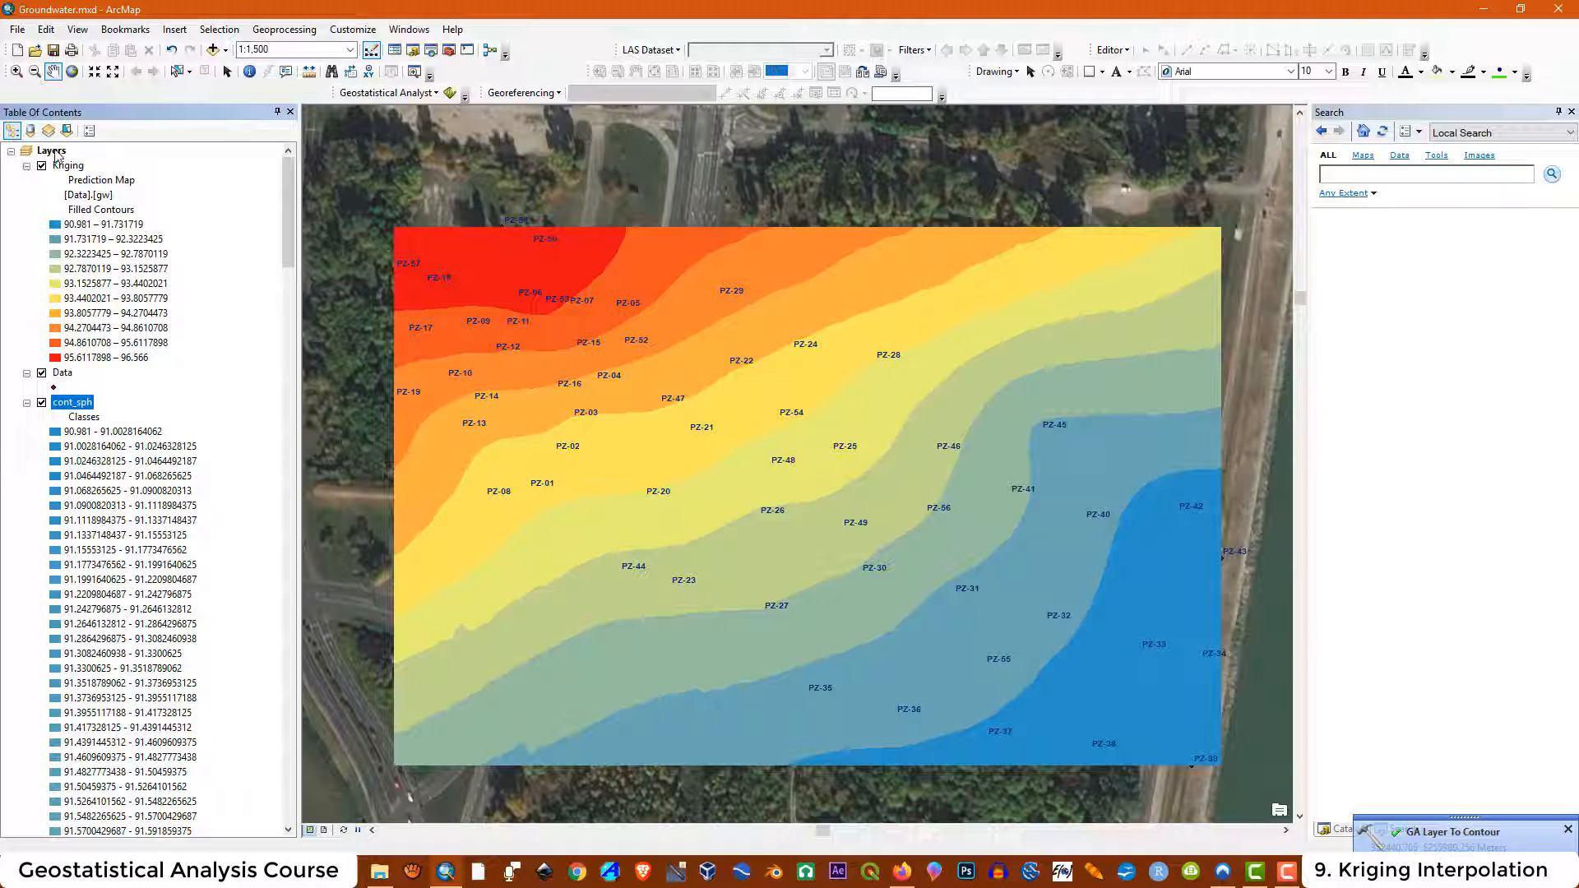
# Toggle the Kriging layer's visibility to compare it with the cont_sph contours
pyautogui.click(42, 167)
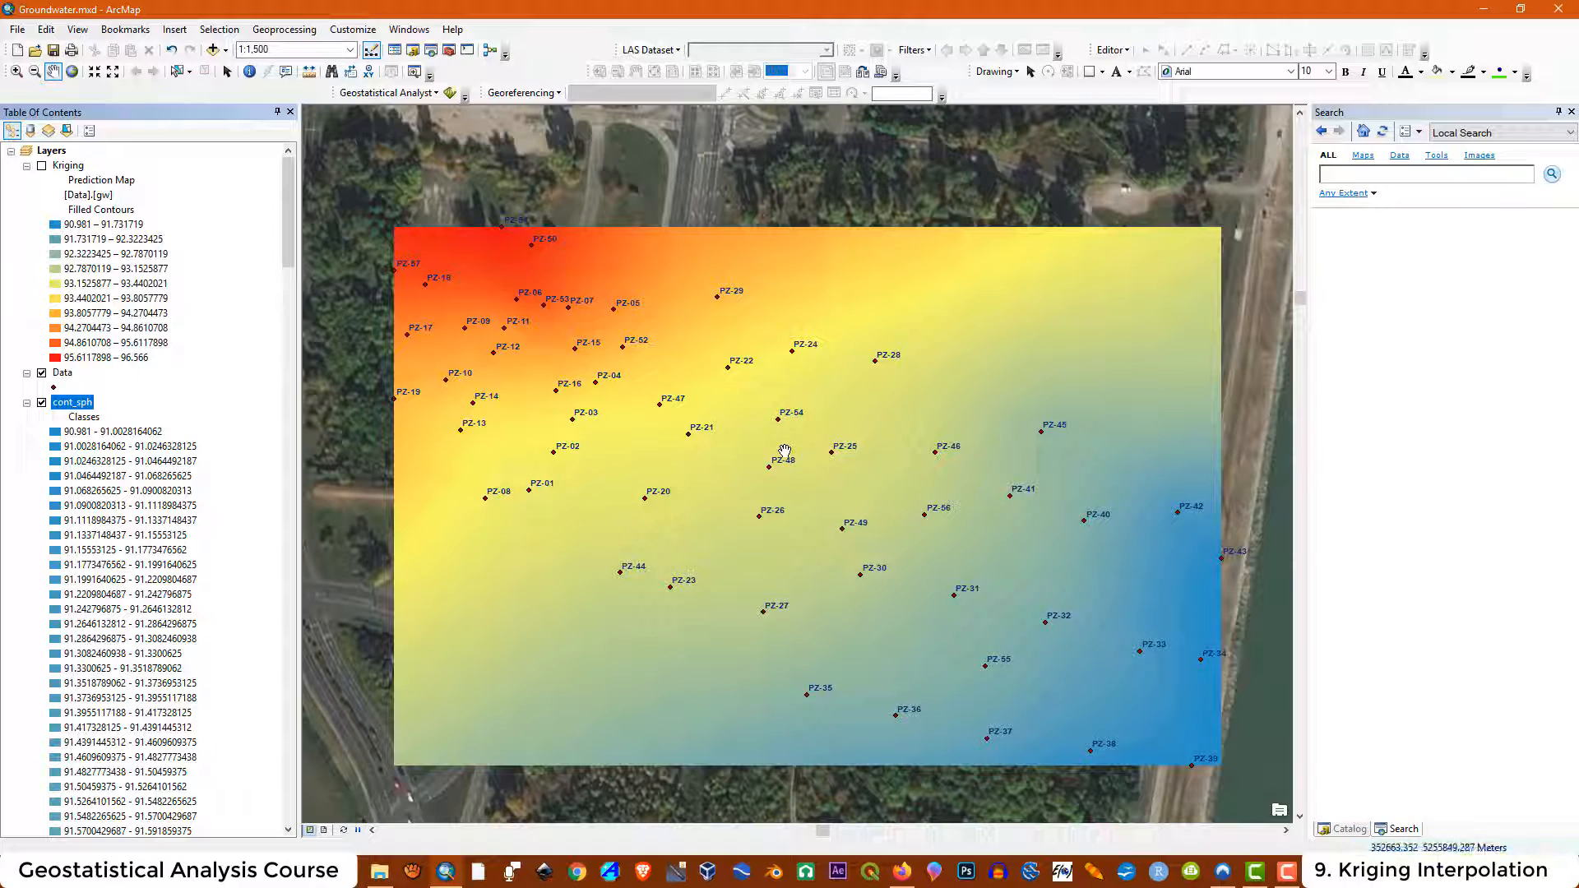
pyautogui.click(41, 167)
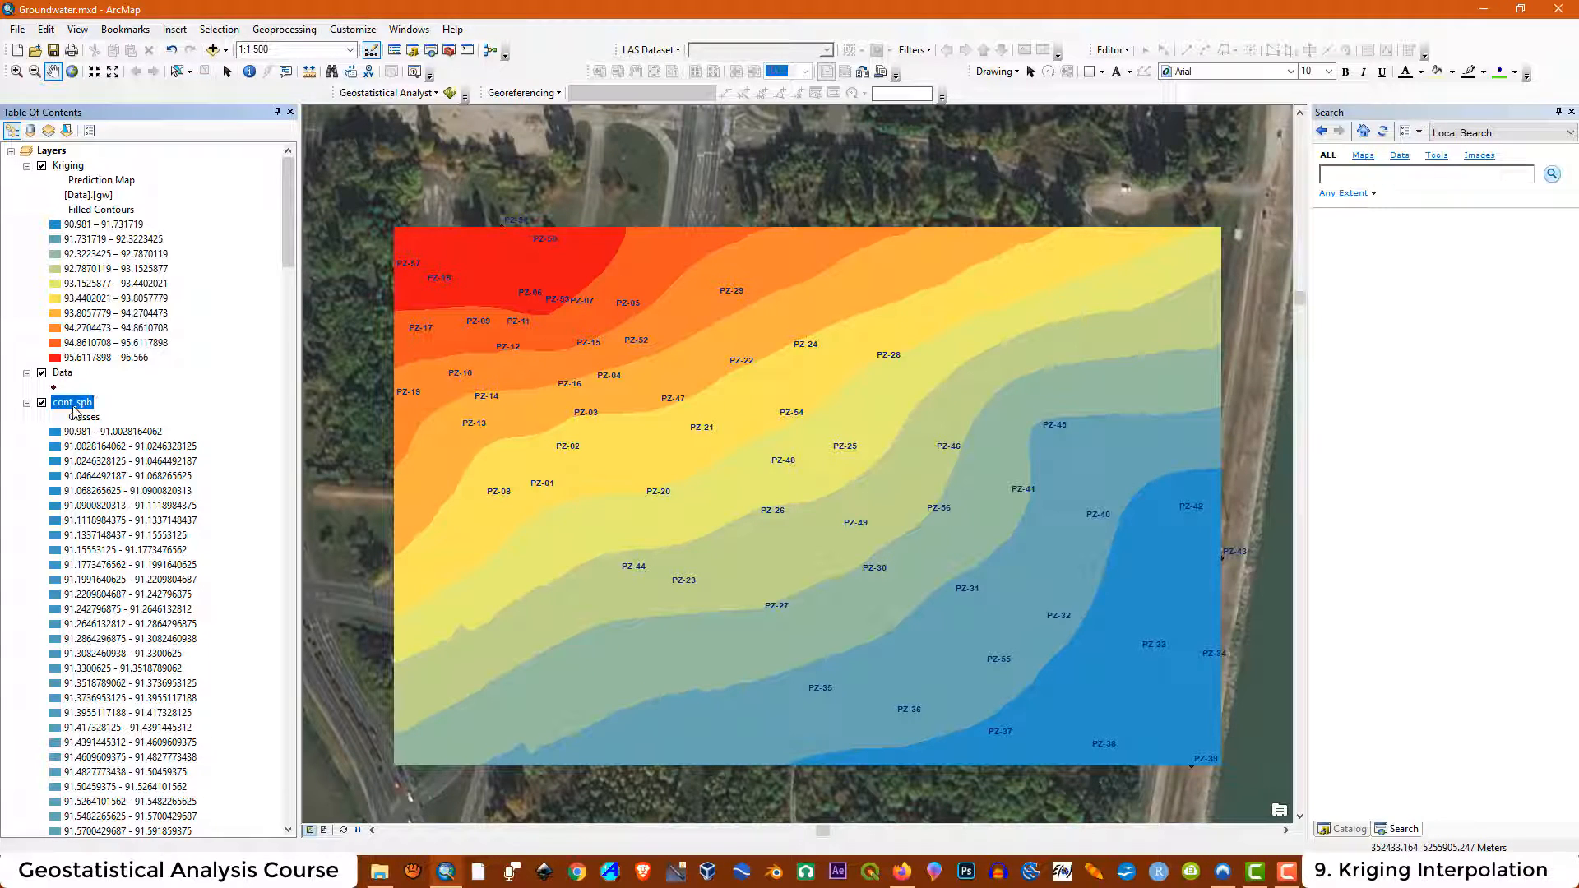
# Search for the polygon to raster tool and open Polygon to Raster
pyautogui.click(1356, 175)
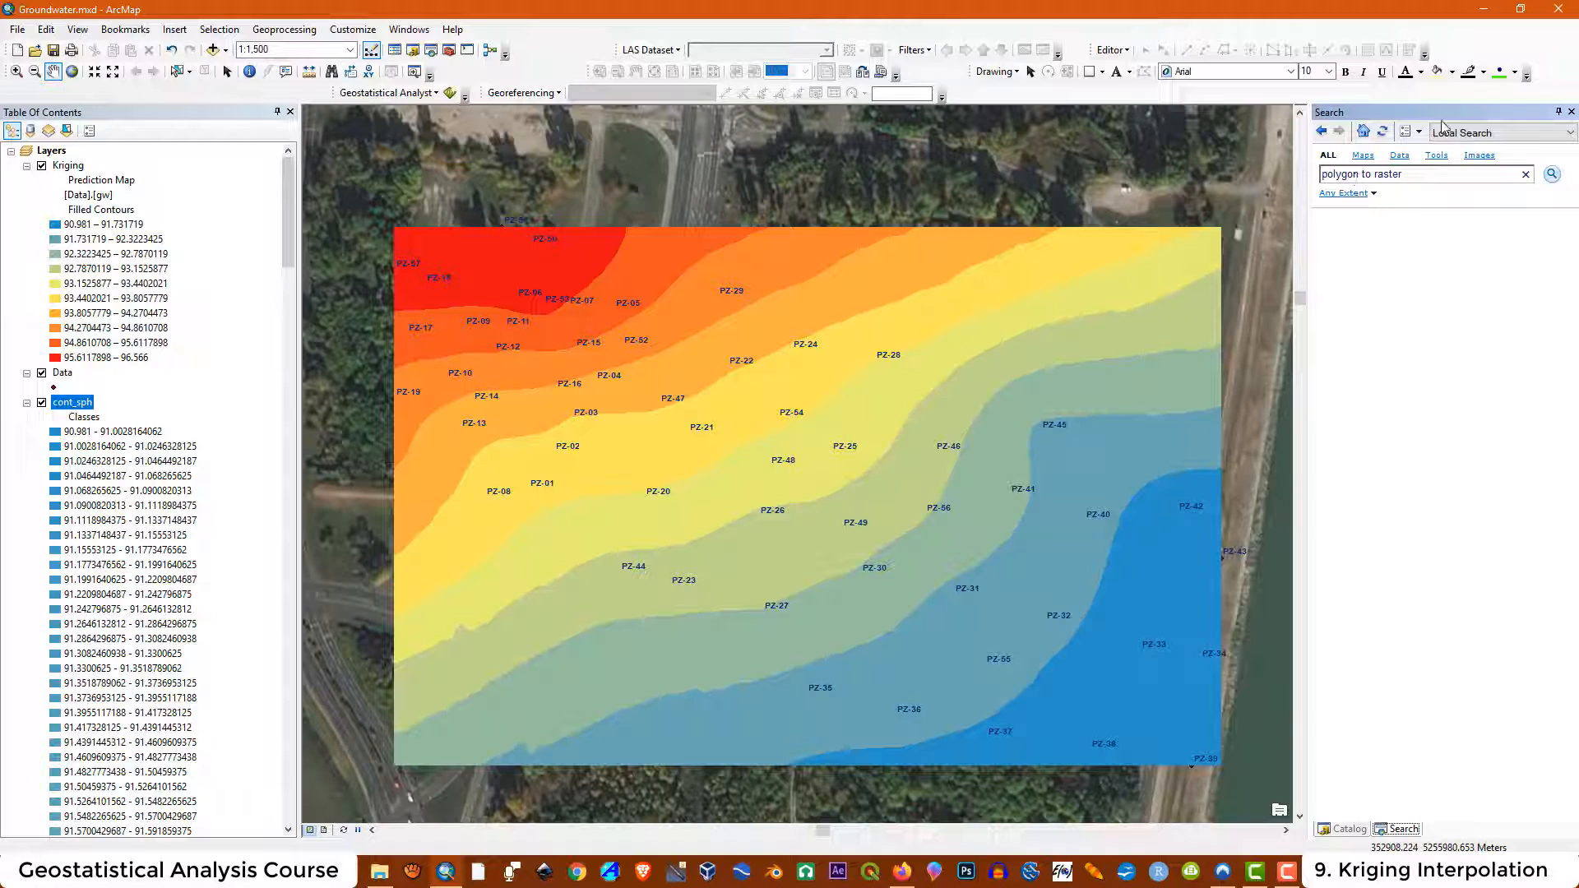
pyautogui.click(1554, 174)
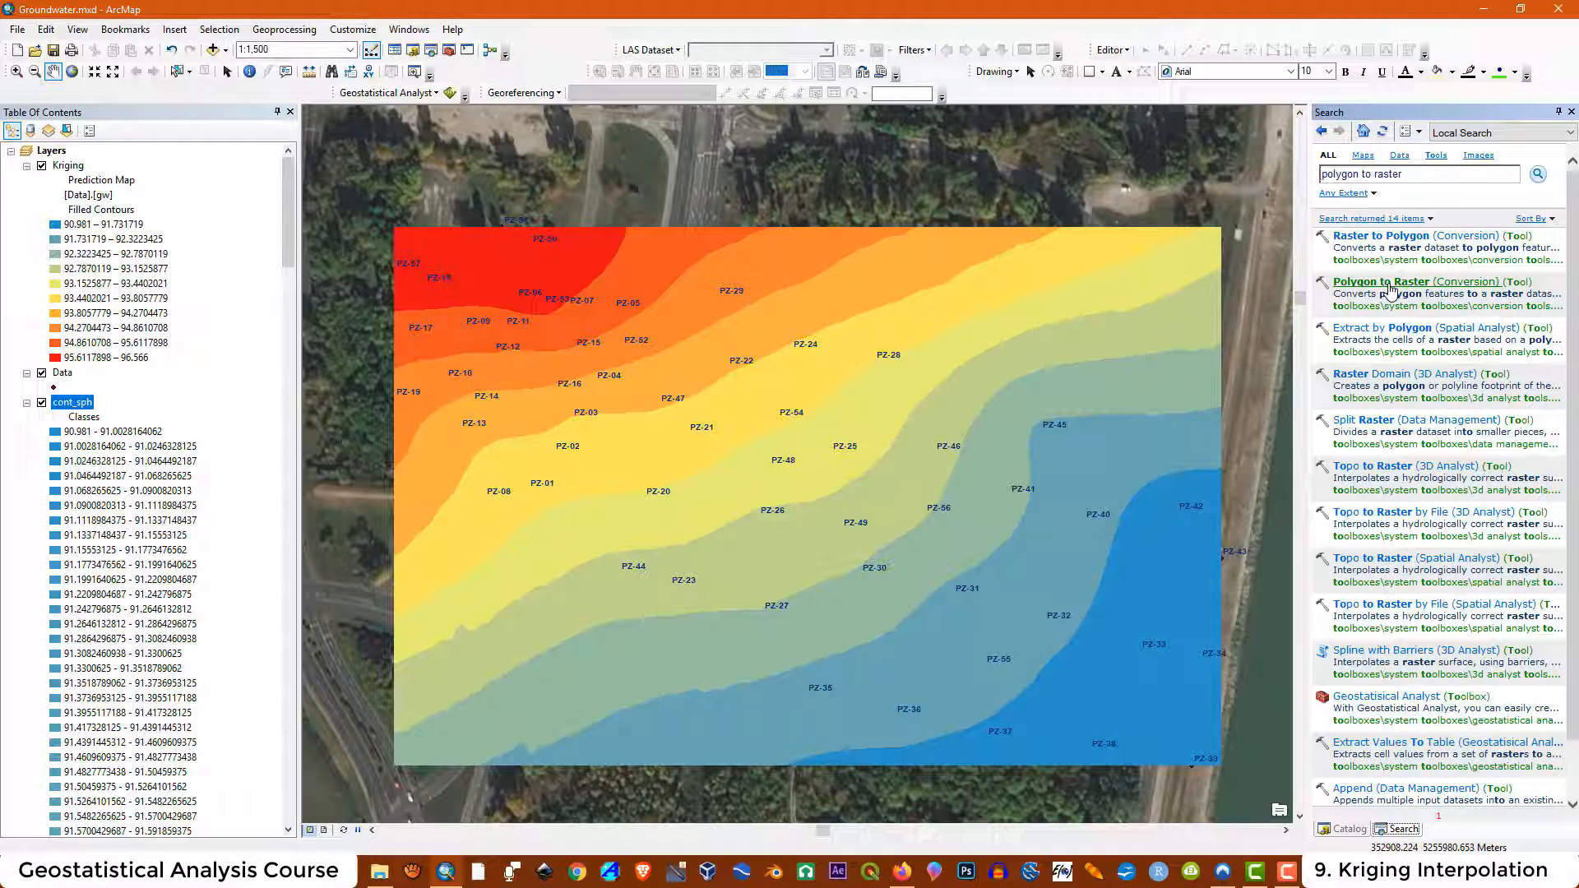
pyautogui.click(1389, 284)
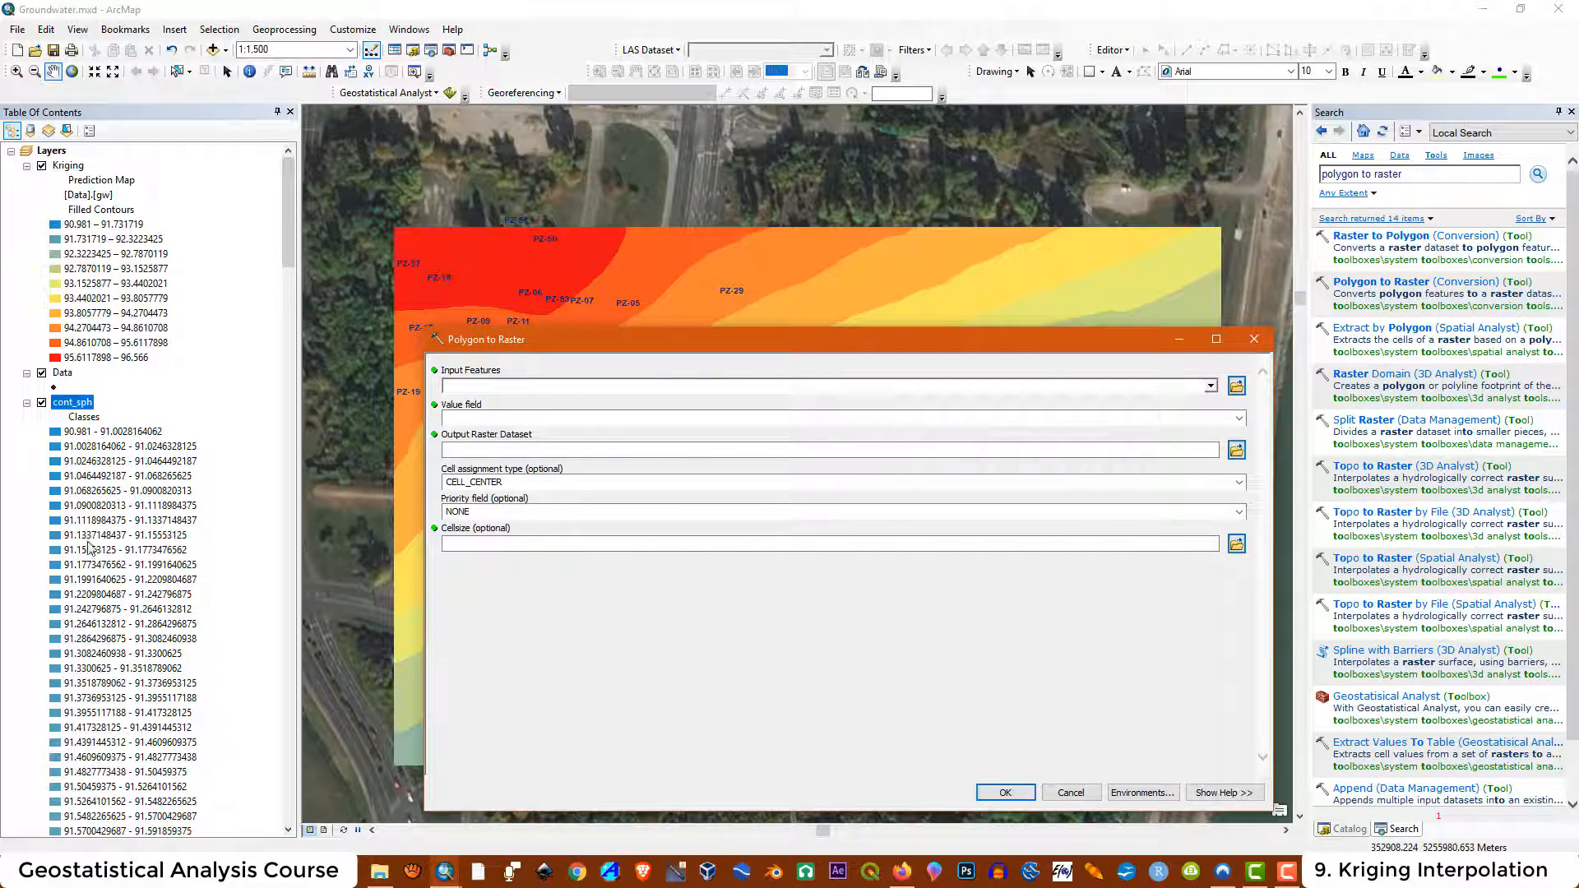
# Set cont_sph as the input features and Value_Max as the value field
pyautogui.moveTo(74, 402); pyautogui.dragTo(496, 389)
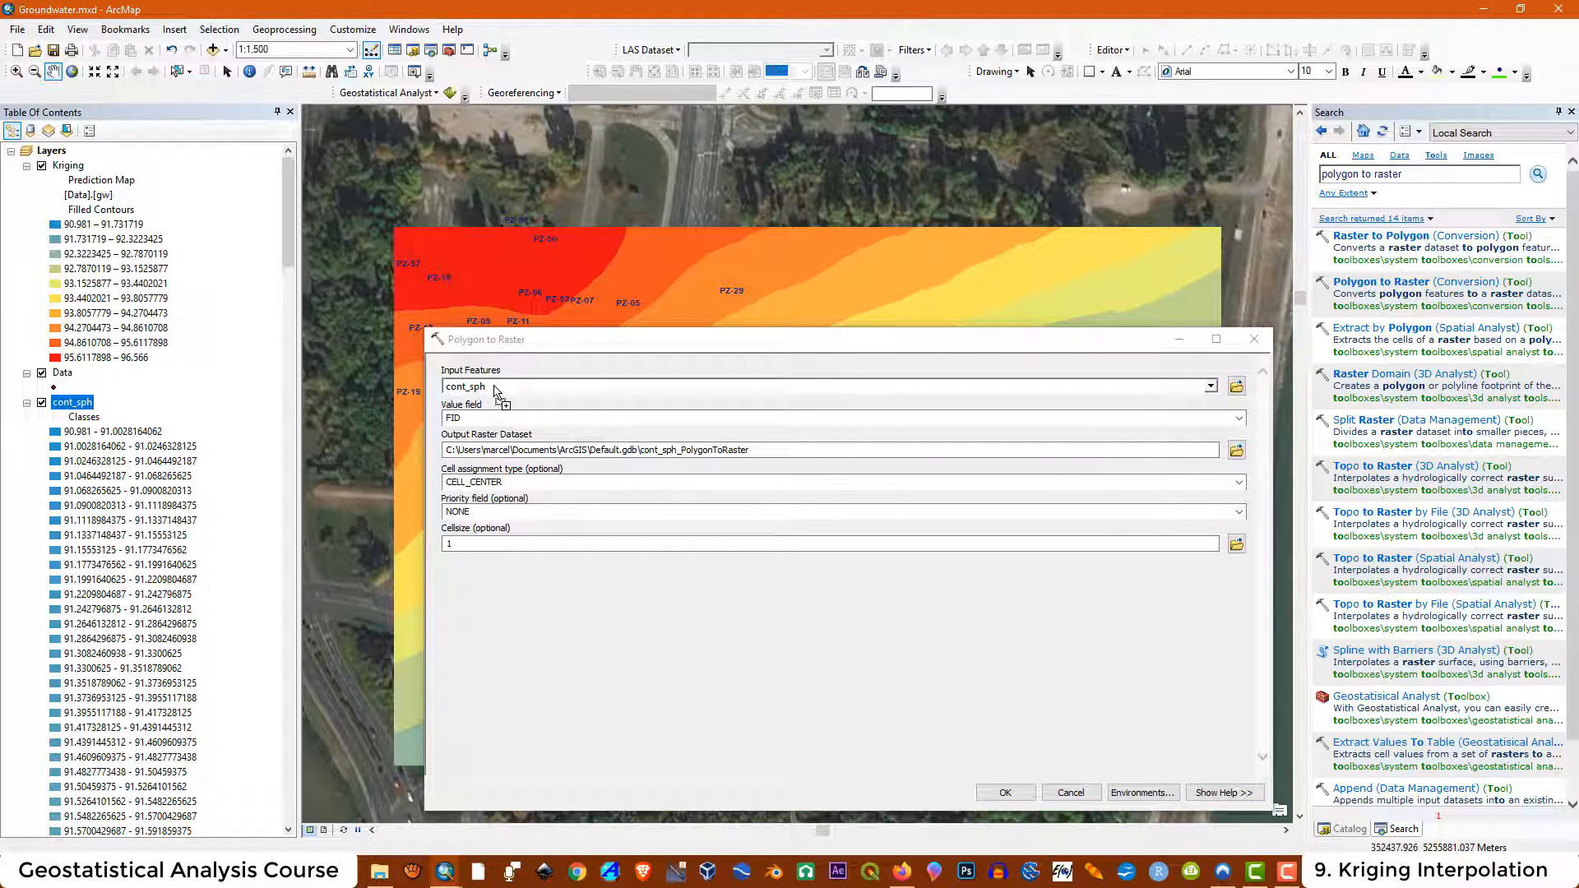
pyautogui.click(1240, 420)
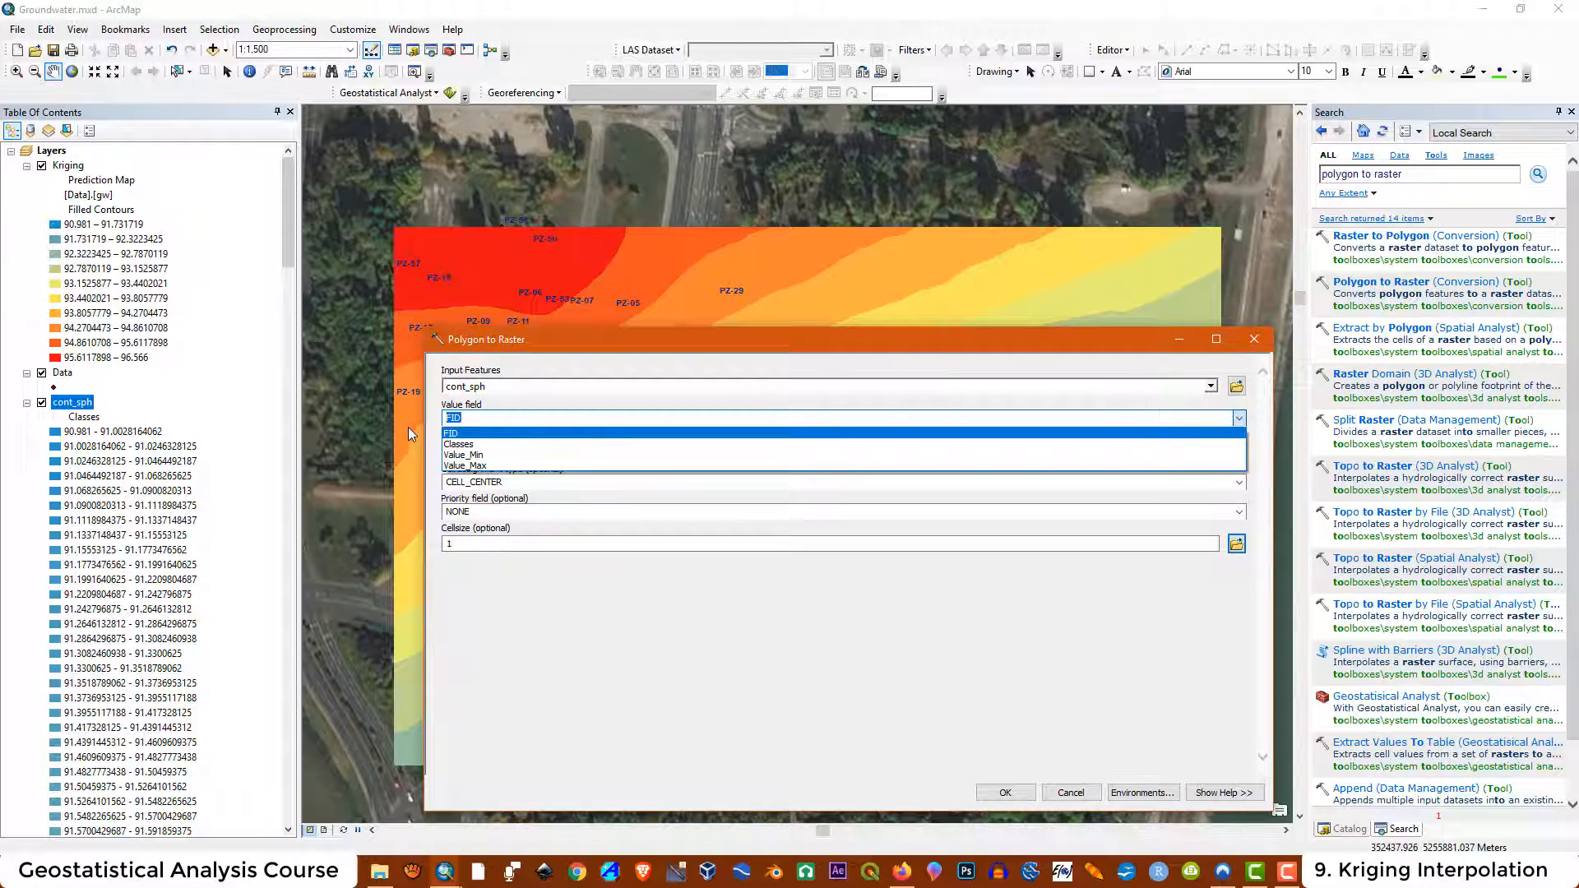
pyautogui.click(464, 467)
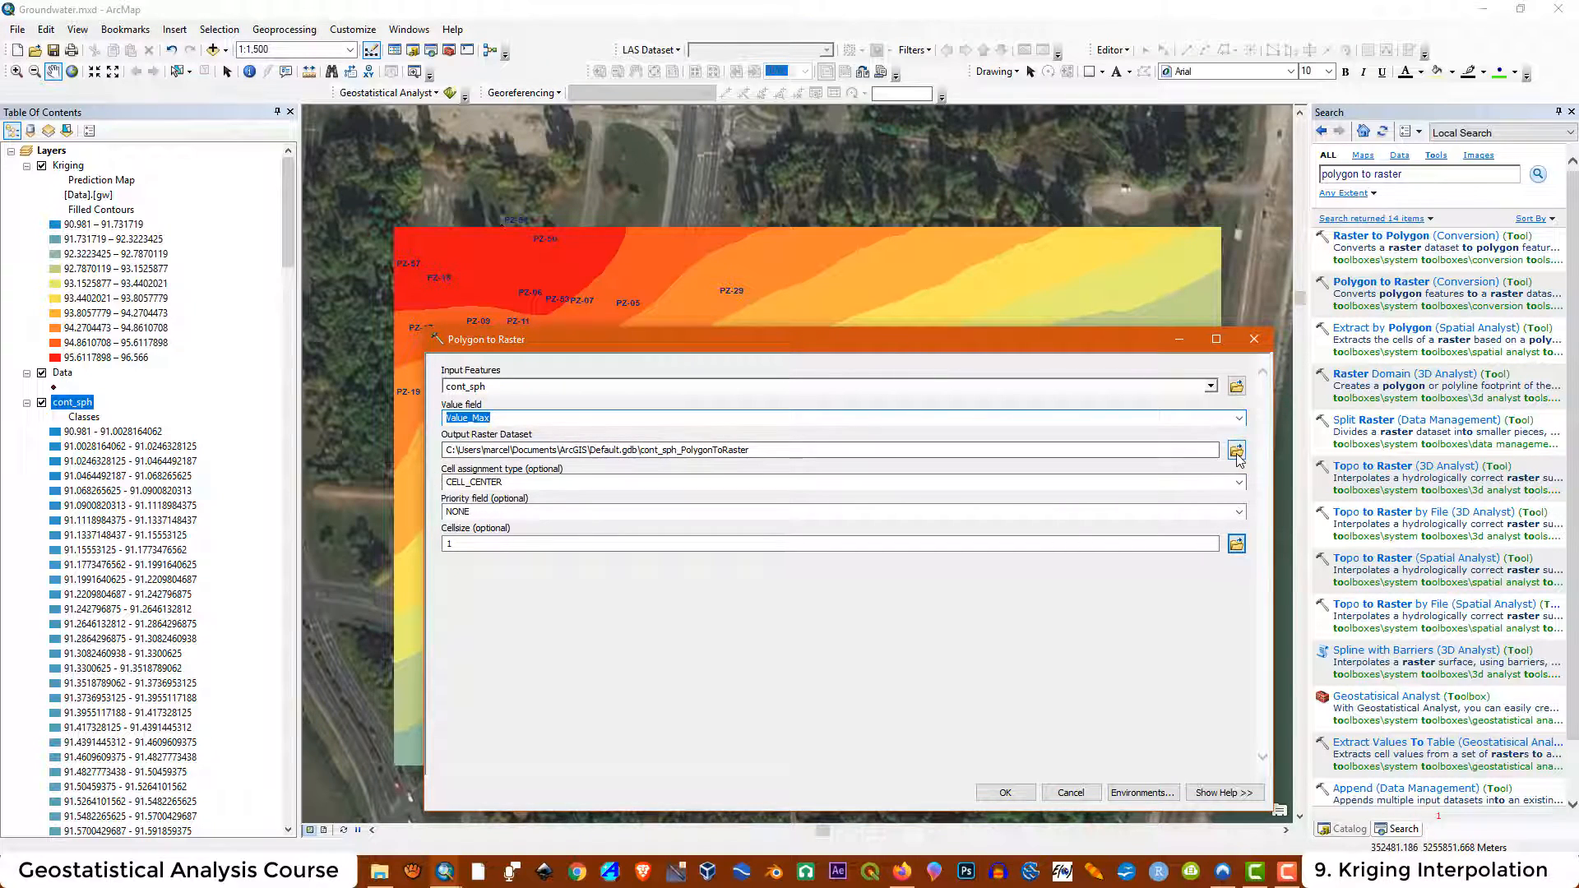
# Save the output raster as Arc_sph in the maps2 folder
pyautogui.click(1237, 451)
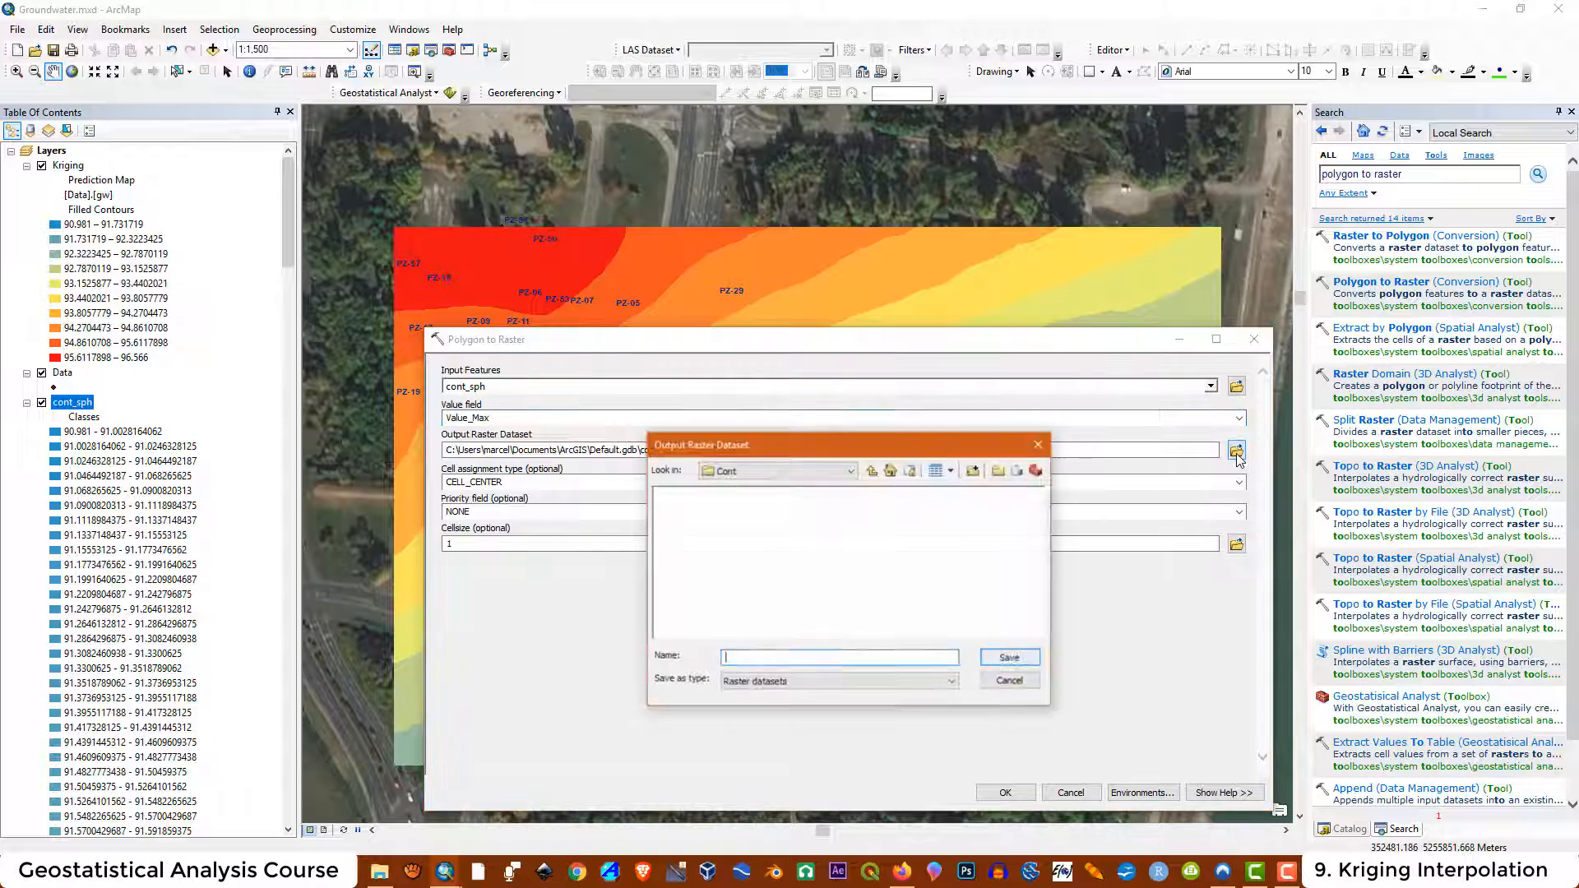
pyautogui.click(850, 472)
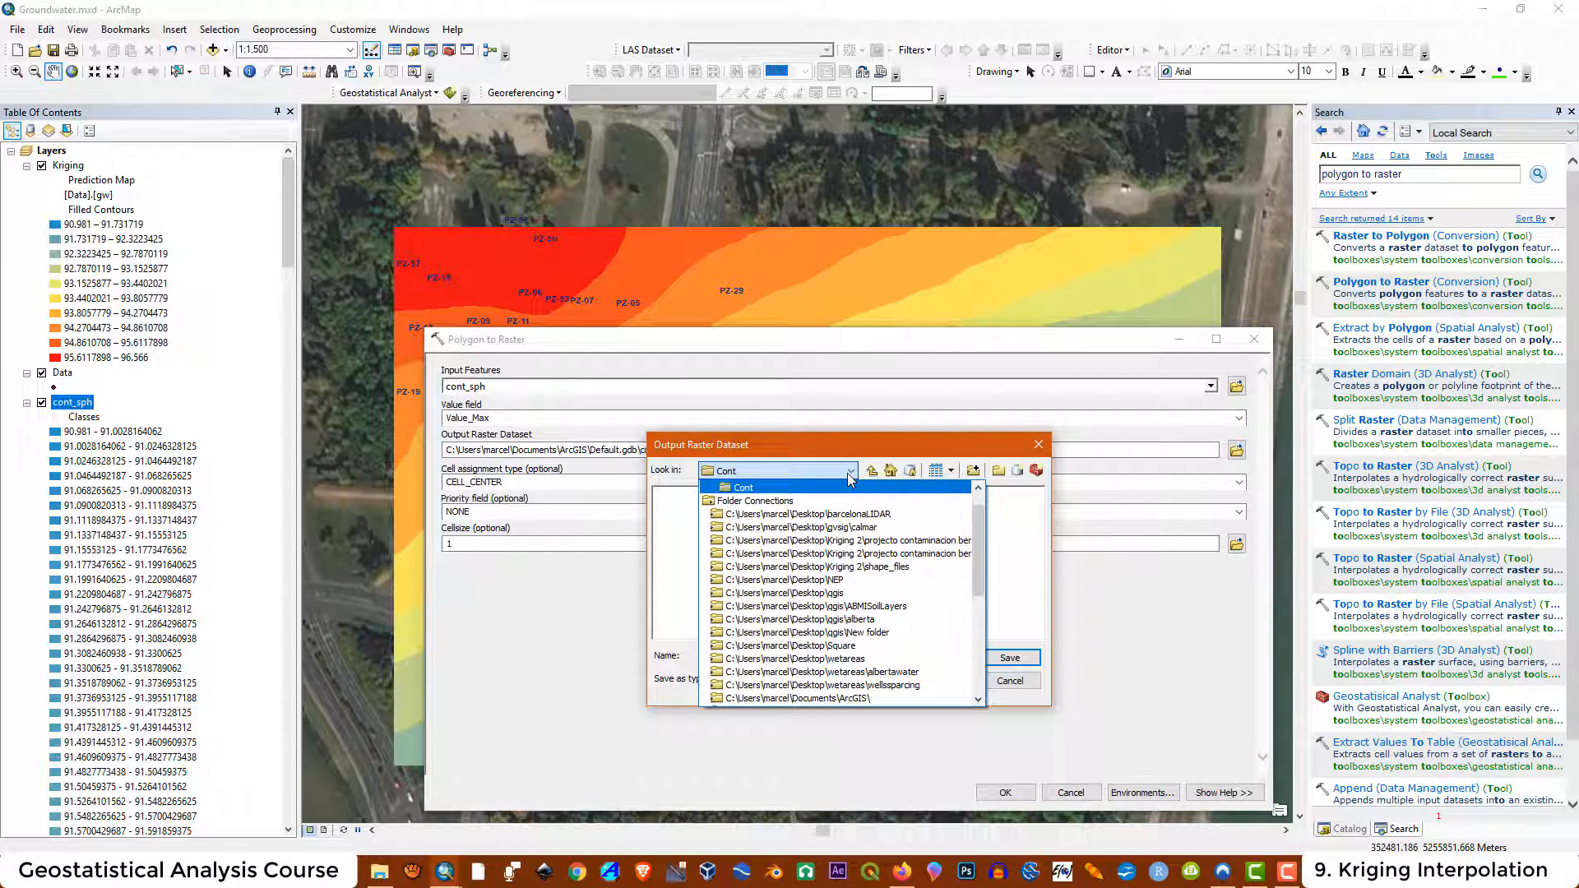
pyautogui.click(849, 472)
pyautogui.click(871, 470)
pyautogui.click(754, 657)
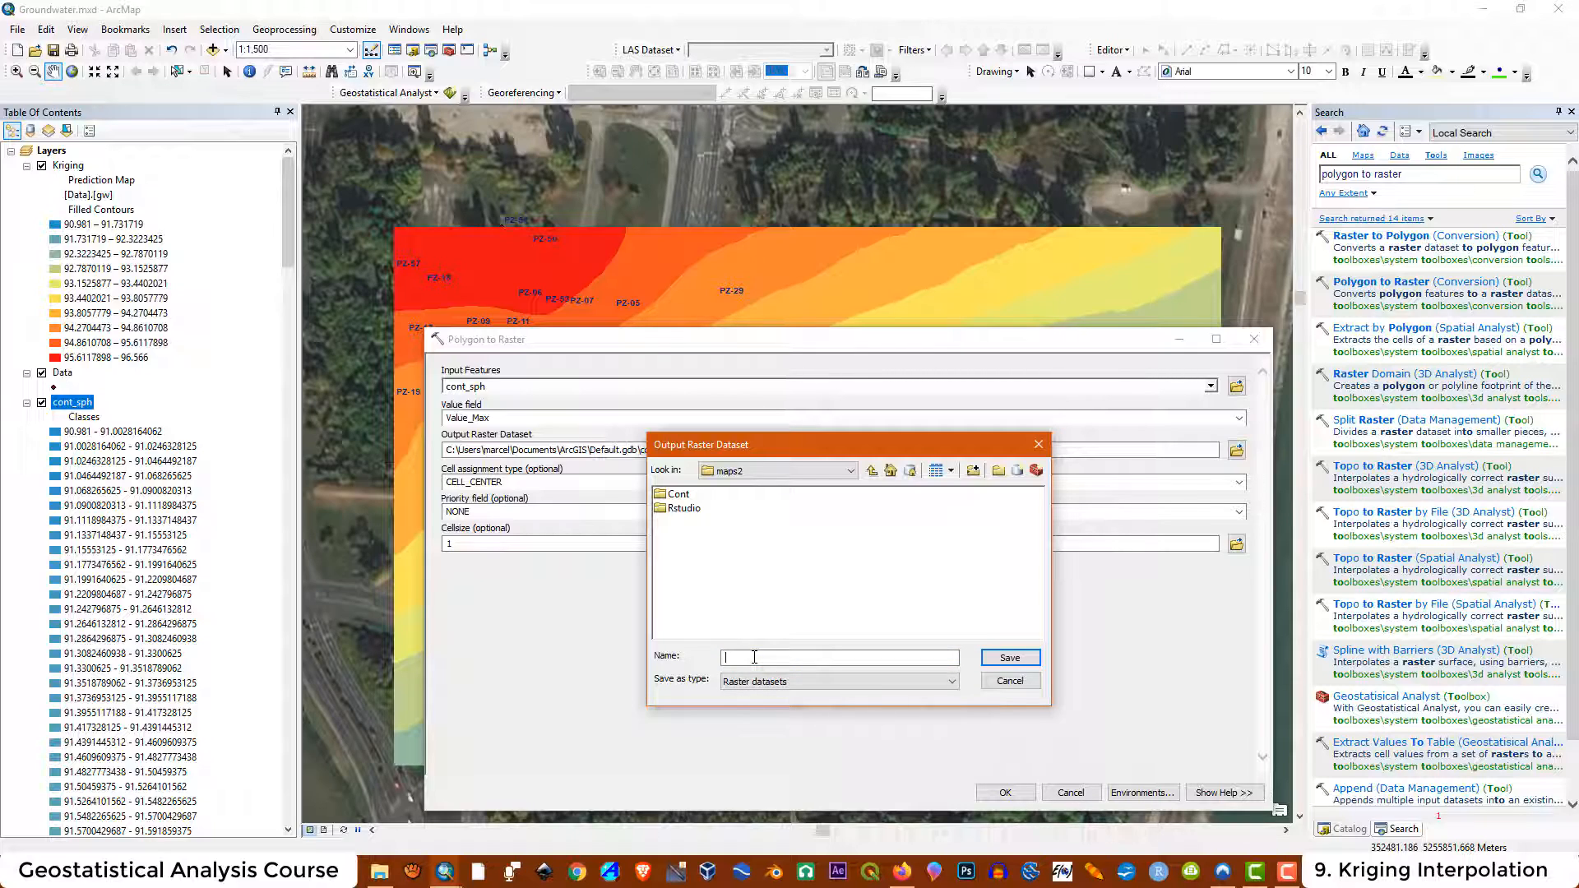
pyautogui.write('Arc_sph')
pyautogui.click(1002, 658)
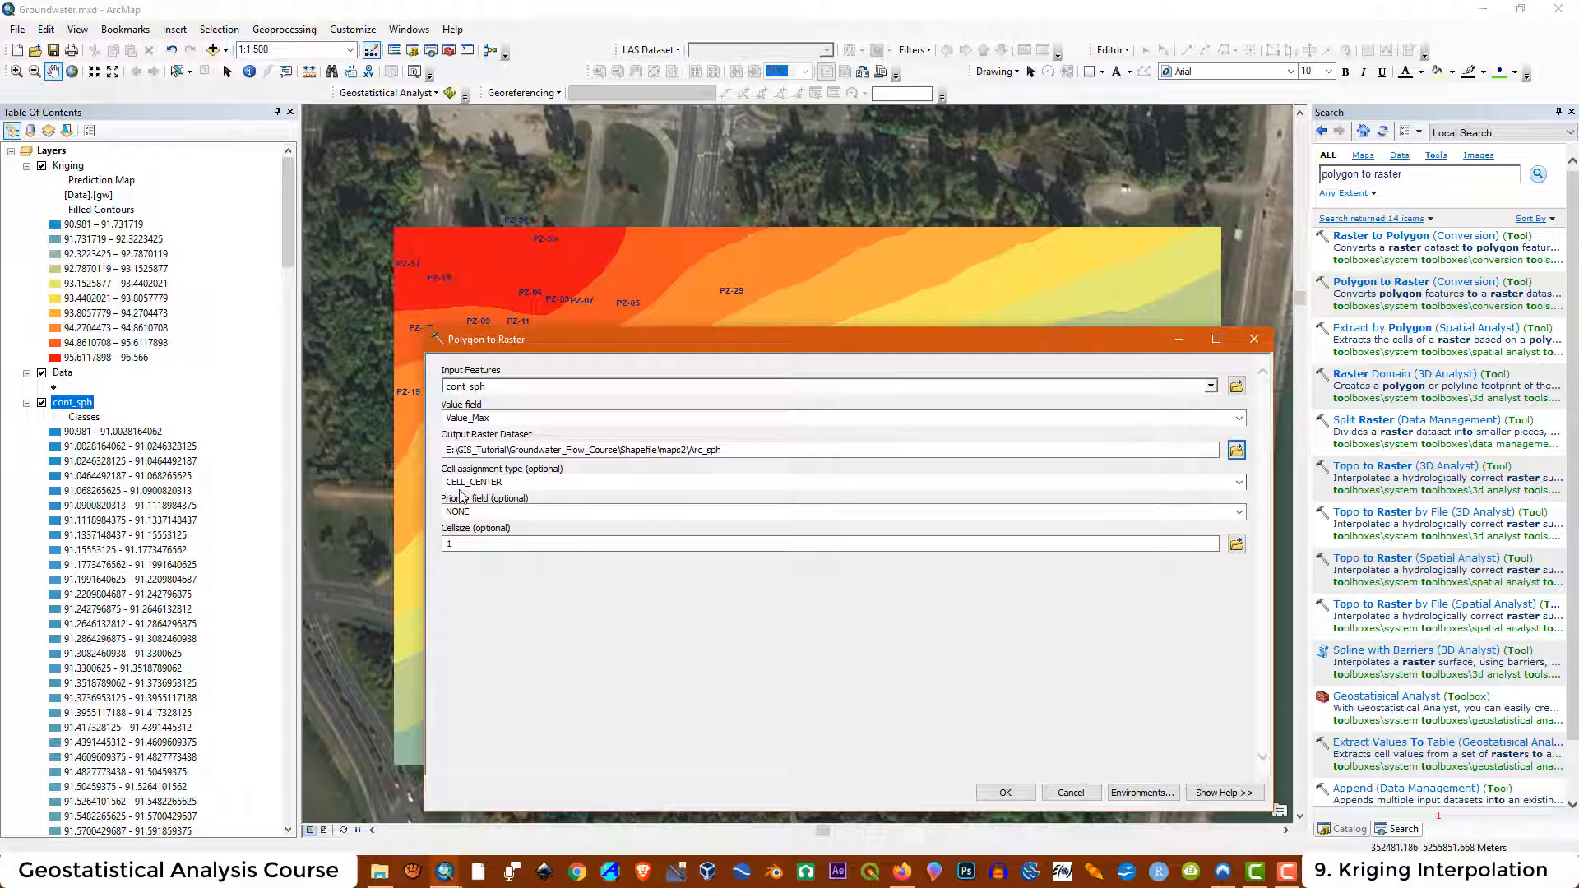
# Keep CELL_CENTER cell assignment, set the cell size to 0.5, and run Polygon to Raster
pyautogui.click(1239, 483)
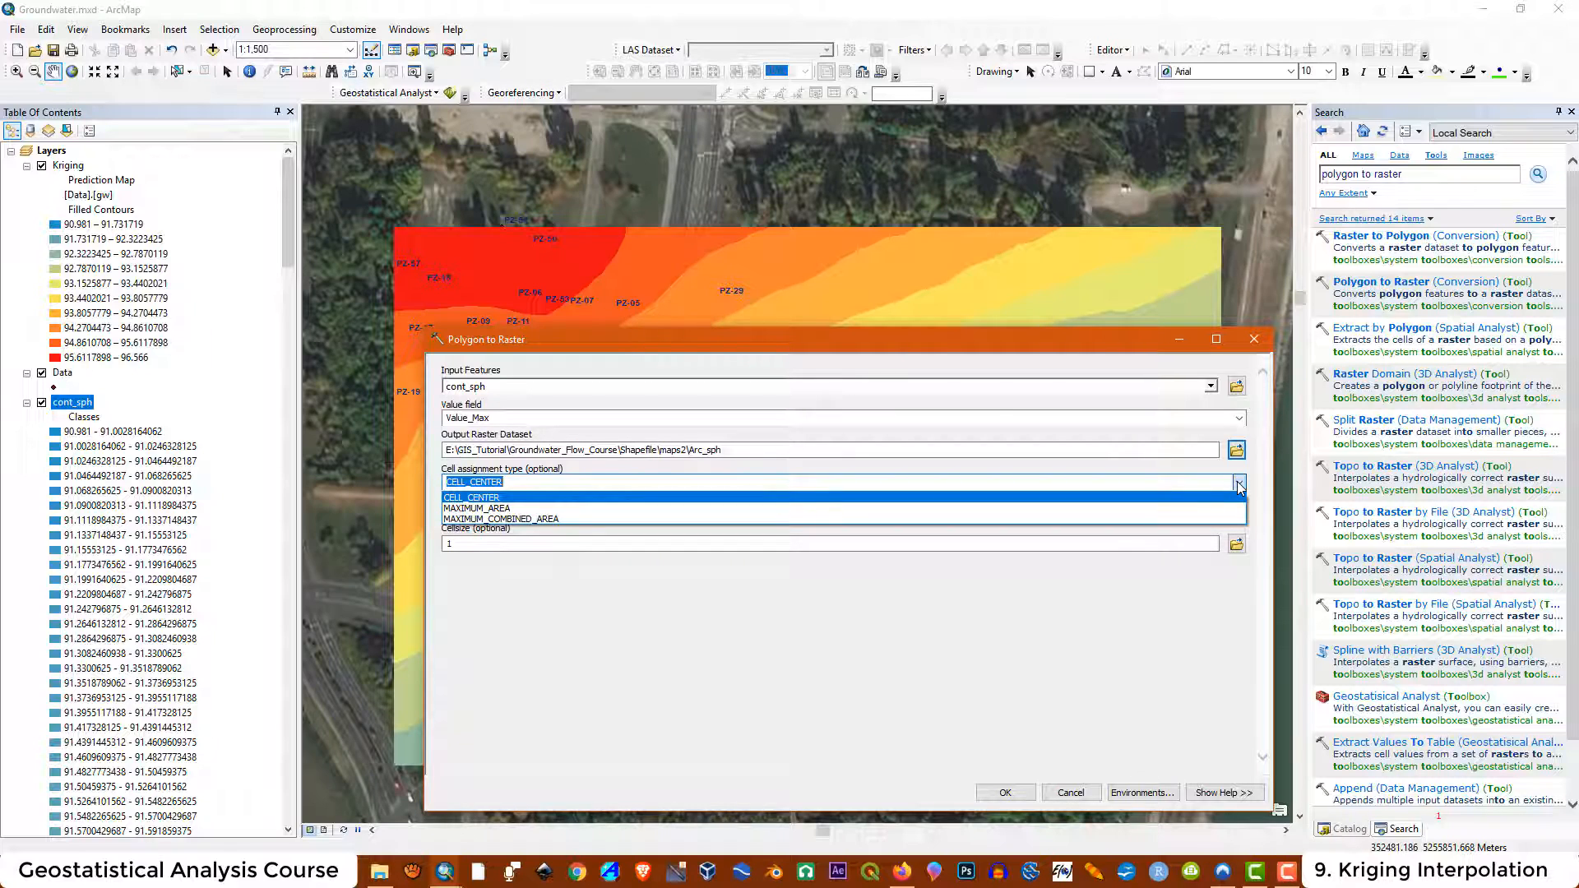
pyautogui.click(1240, 485)
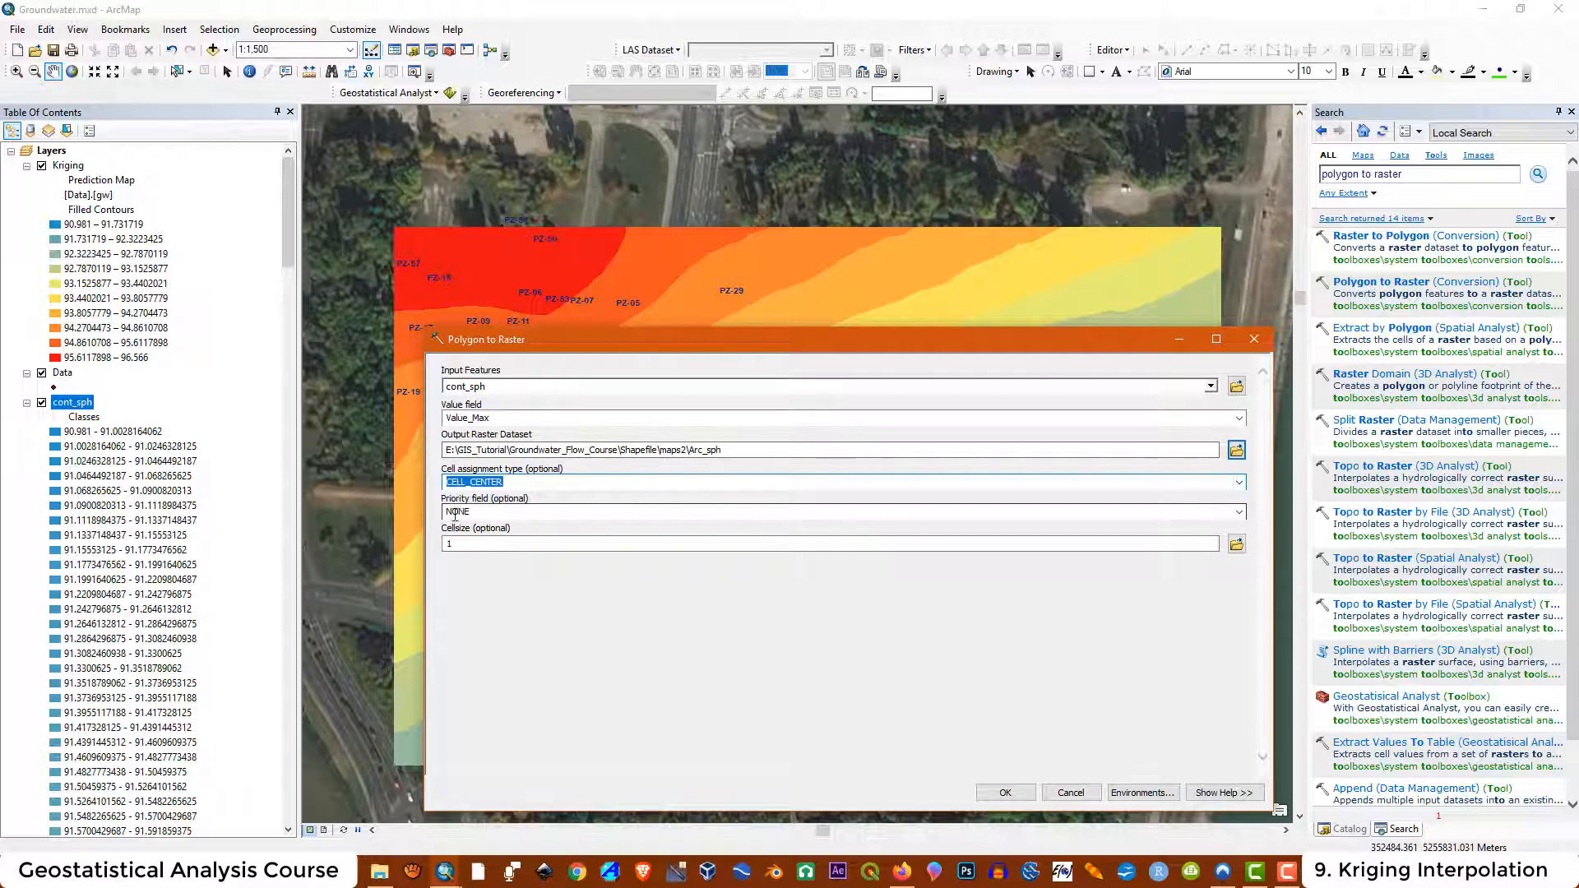
pyautogui.moveTo(459, 544); pyautogui.dragTo(397, 539)
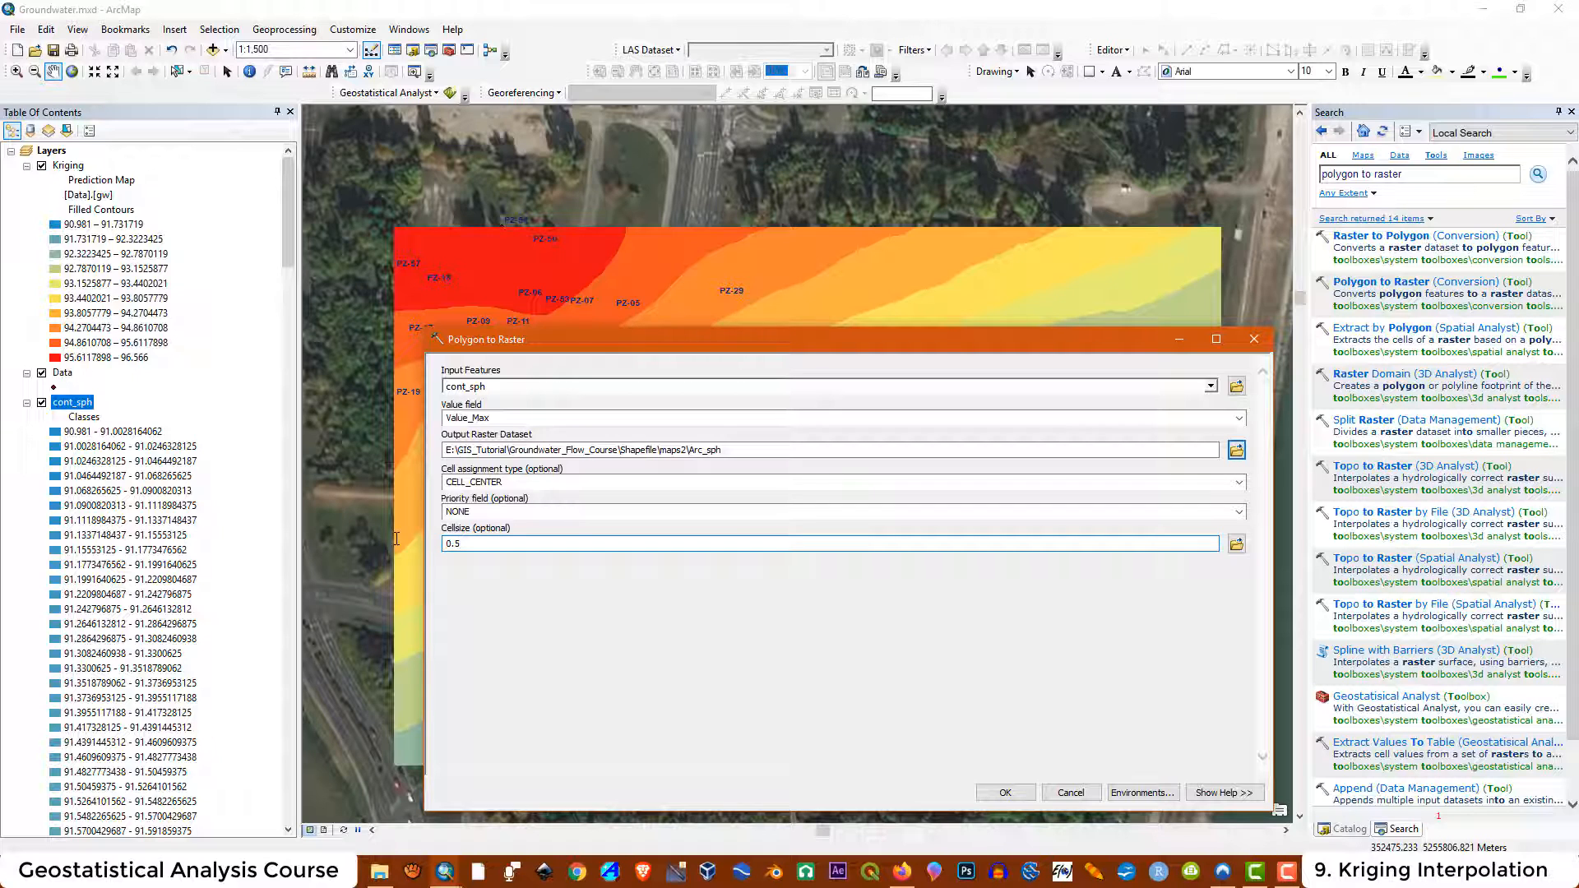
pyautogui.click(1005, 793)
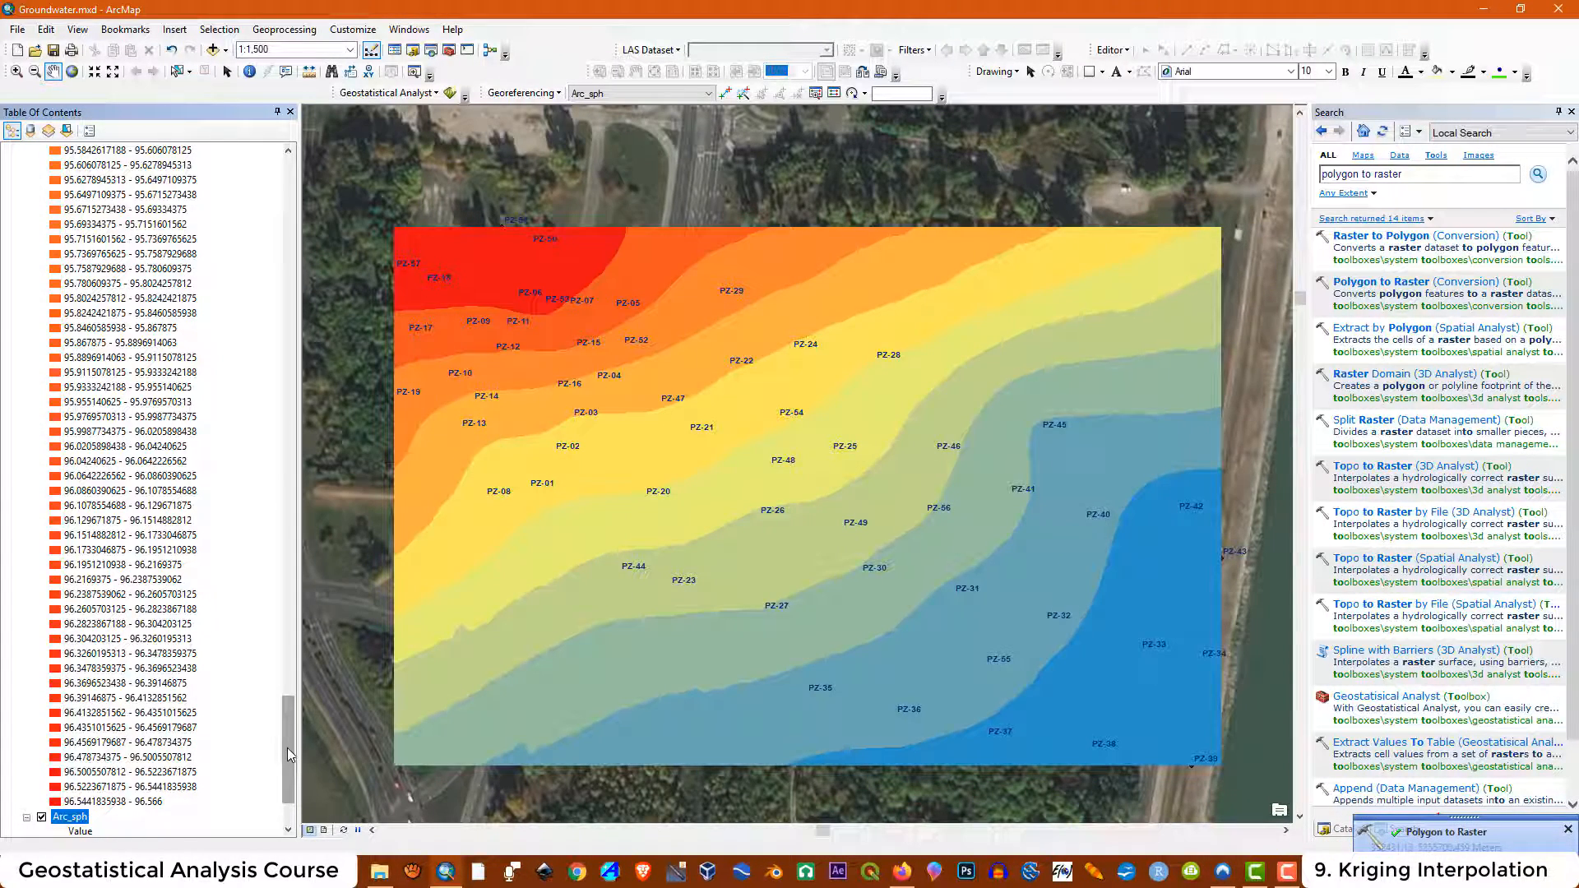
# Collapse the cont_sph legend and hide the Kriging and cont_sph layers to display Arc_sph
pyautogui.moveTo(289, 756); pyautogui.dragTo(290, 205)
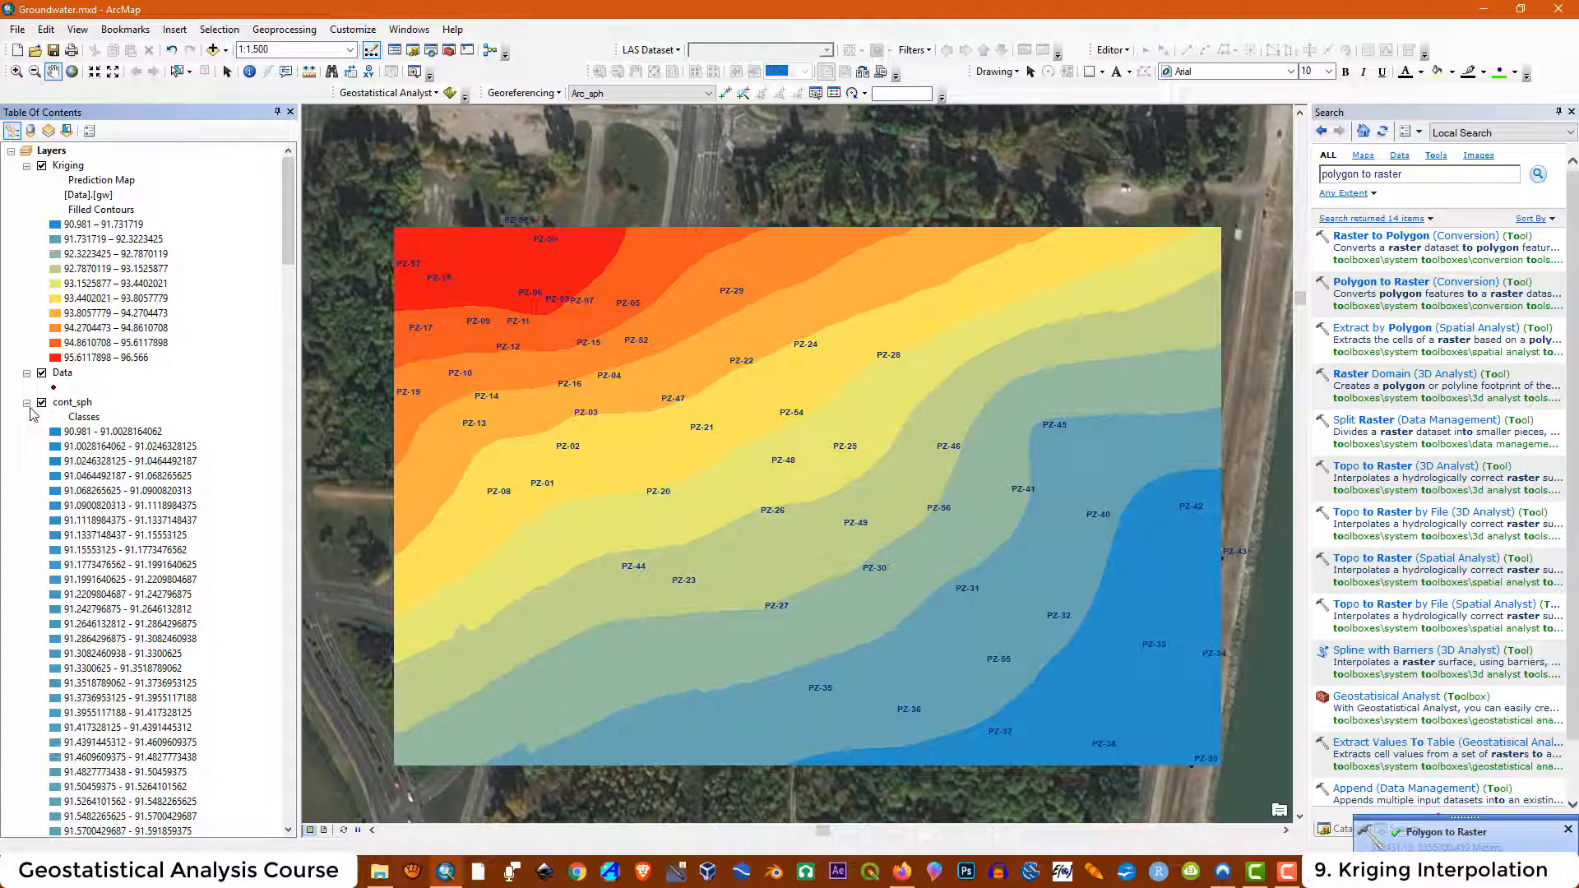
pyautogui.click(27, 403)
pyautogui.click(41, 165)
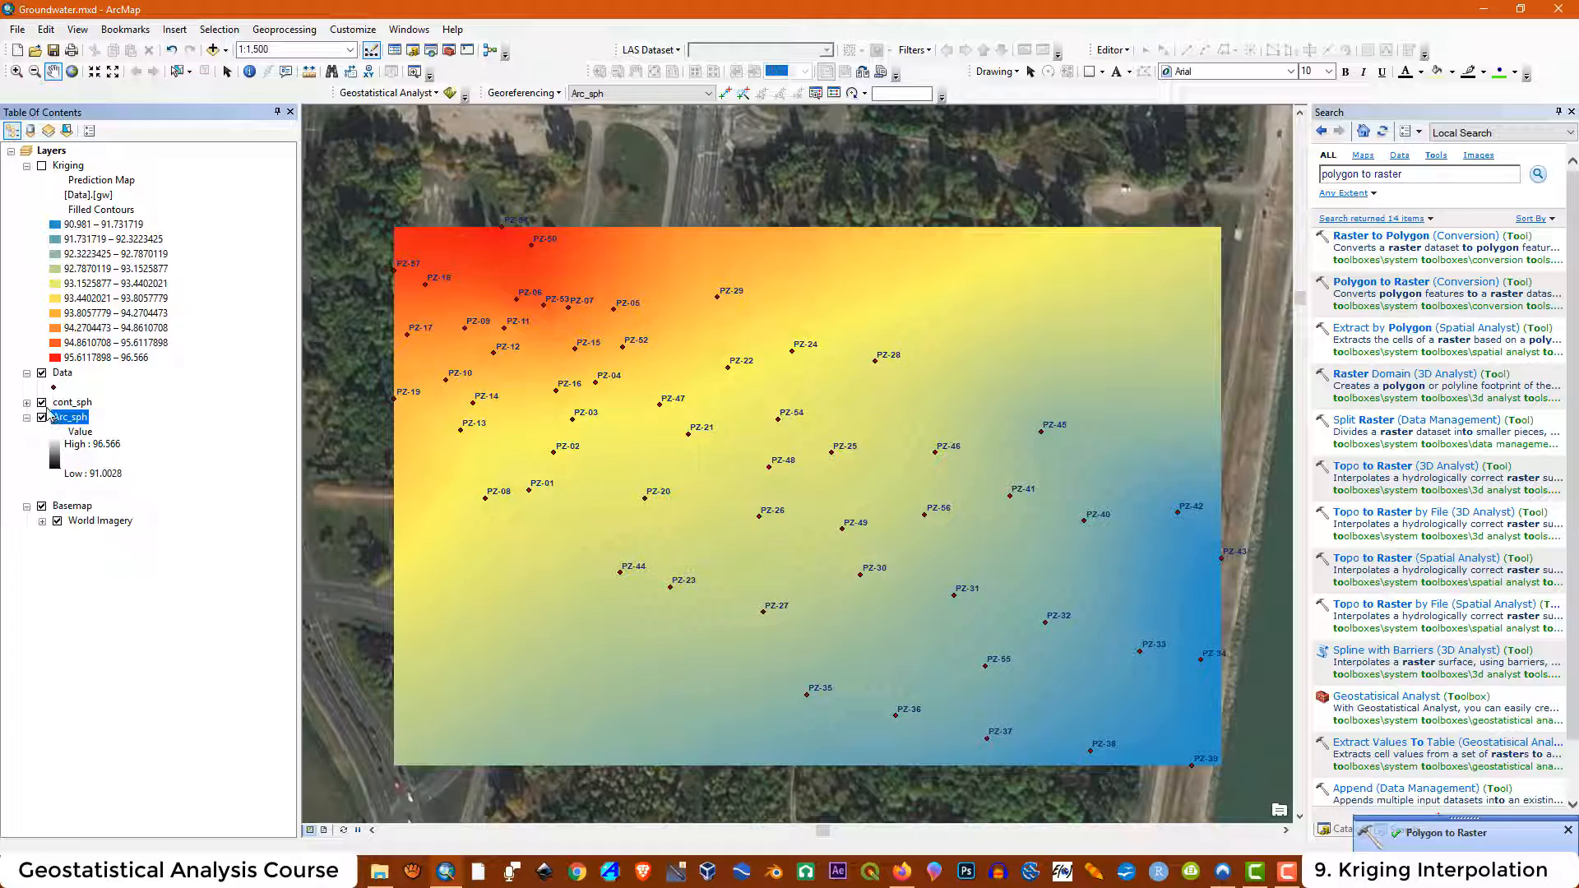
pyautogui.click(41, 402)
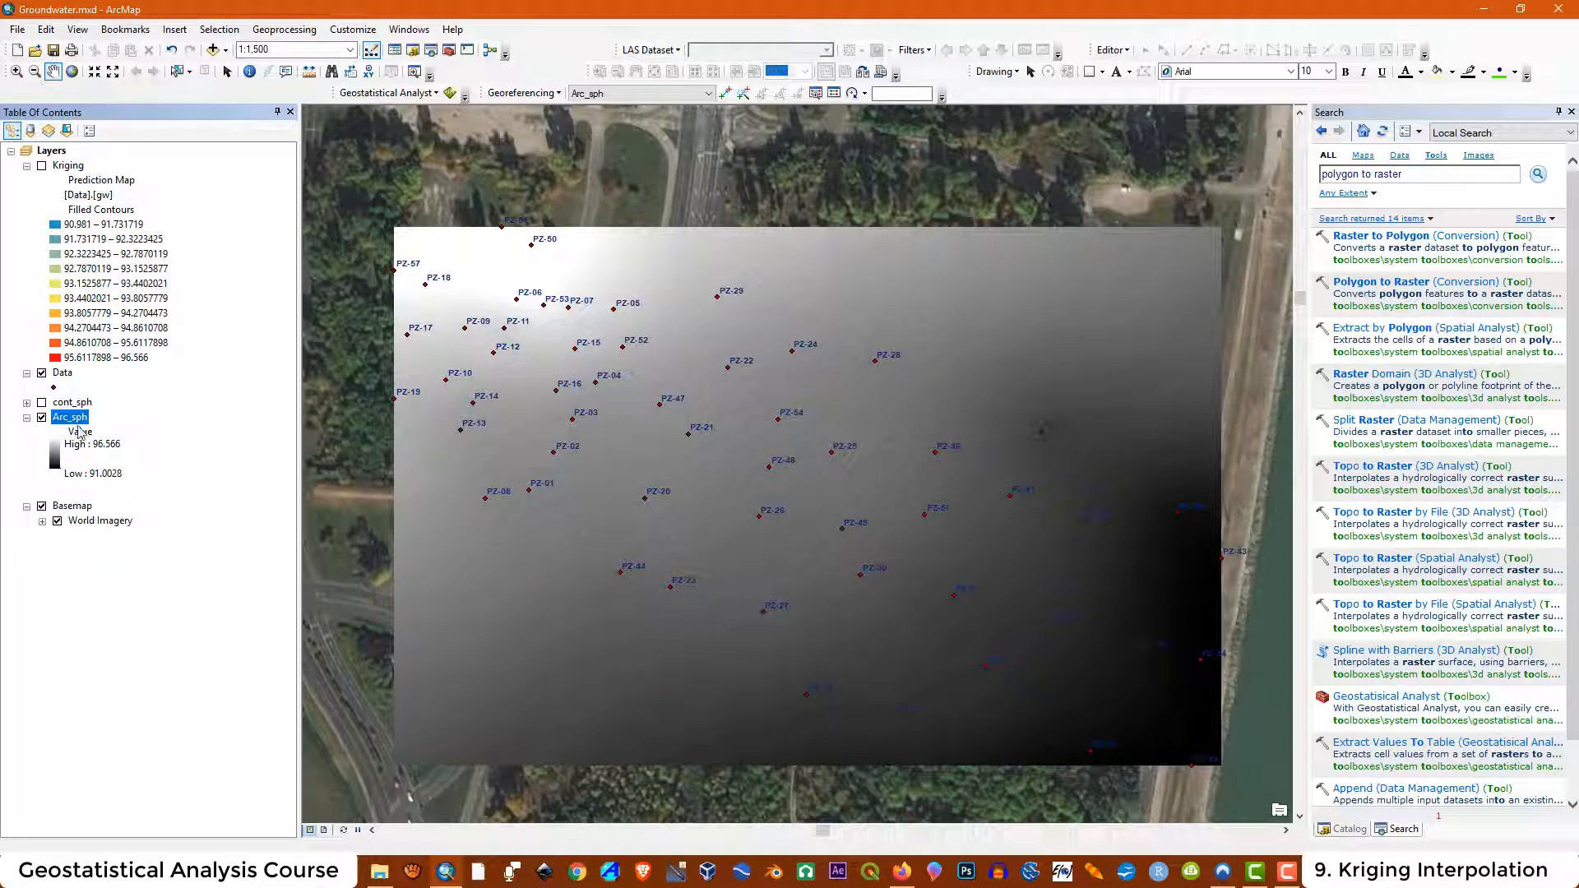
# Open the Arc_sph layer properties and switch its symbology to Classified, computing the histogram
pyautogui.rightClick(74, 424)
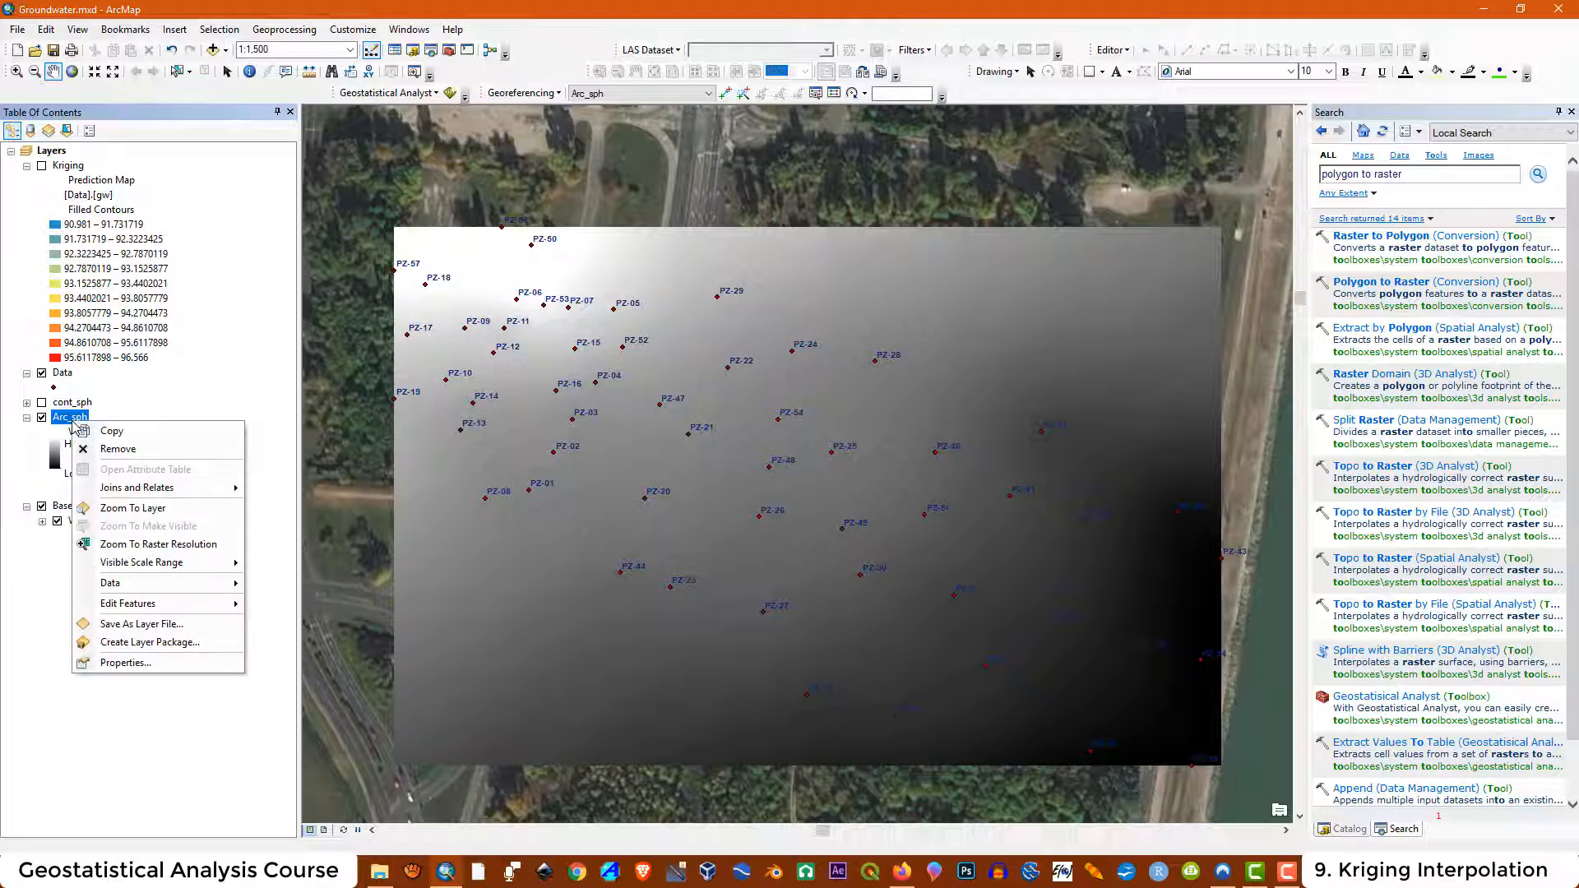
pyautogui.click(132, 663)
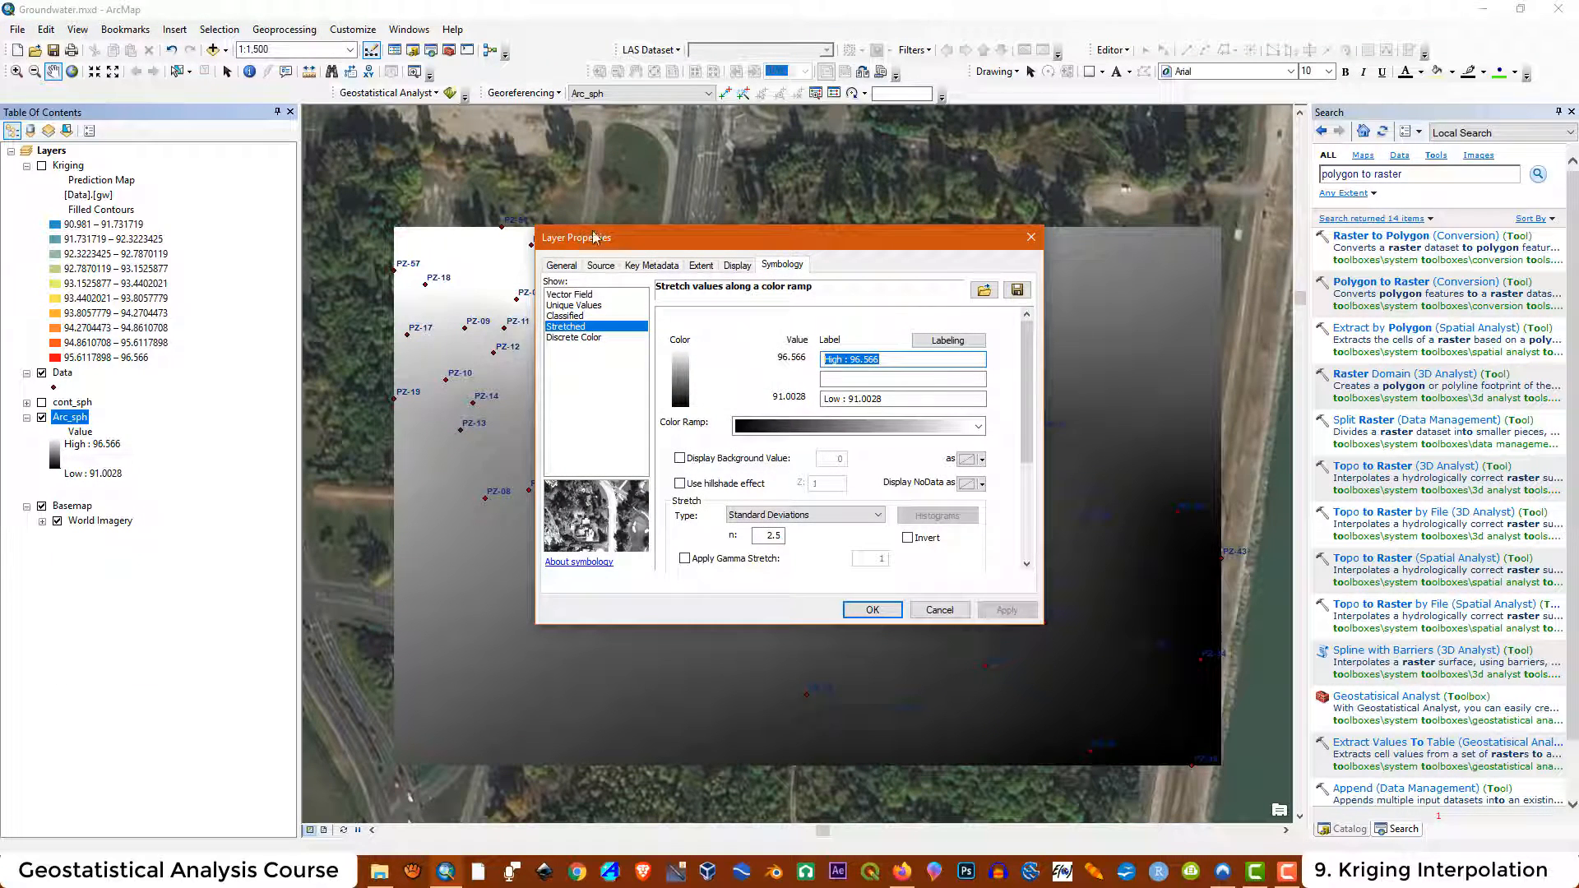
pyautogui.click(576, 316)
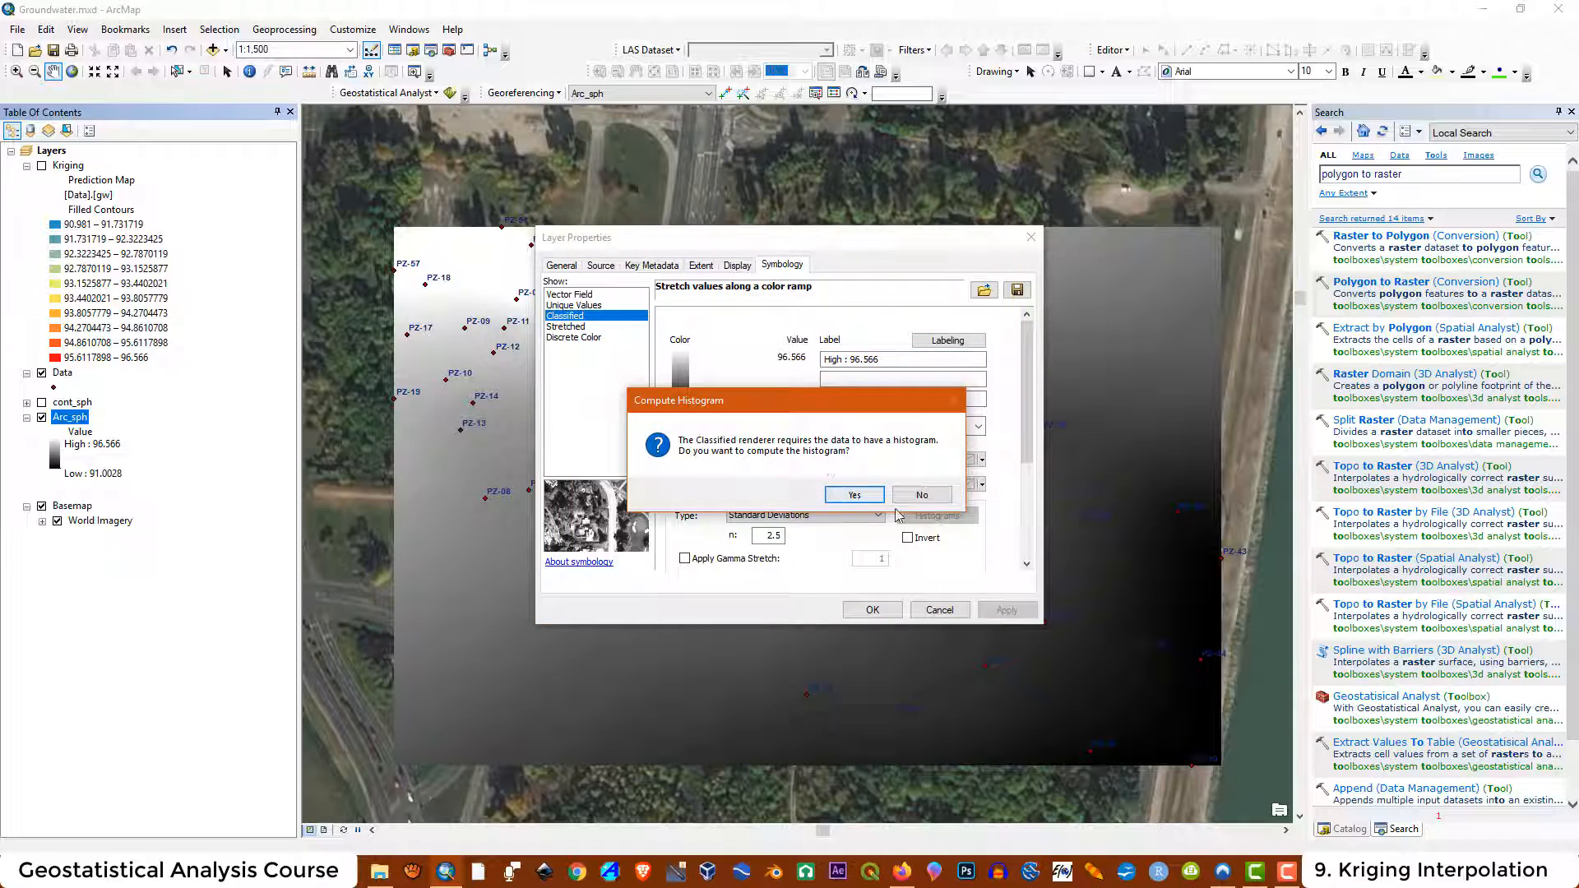
pyautogui.click(852, 496)
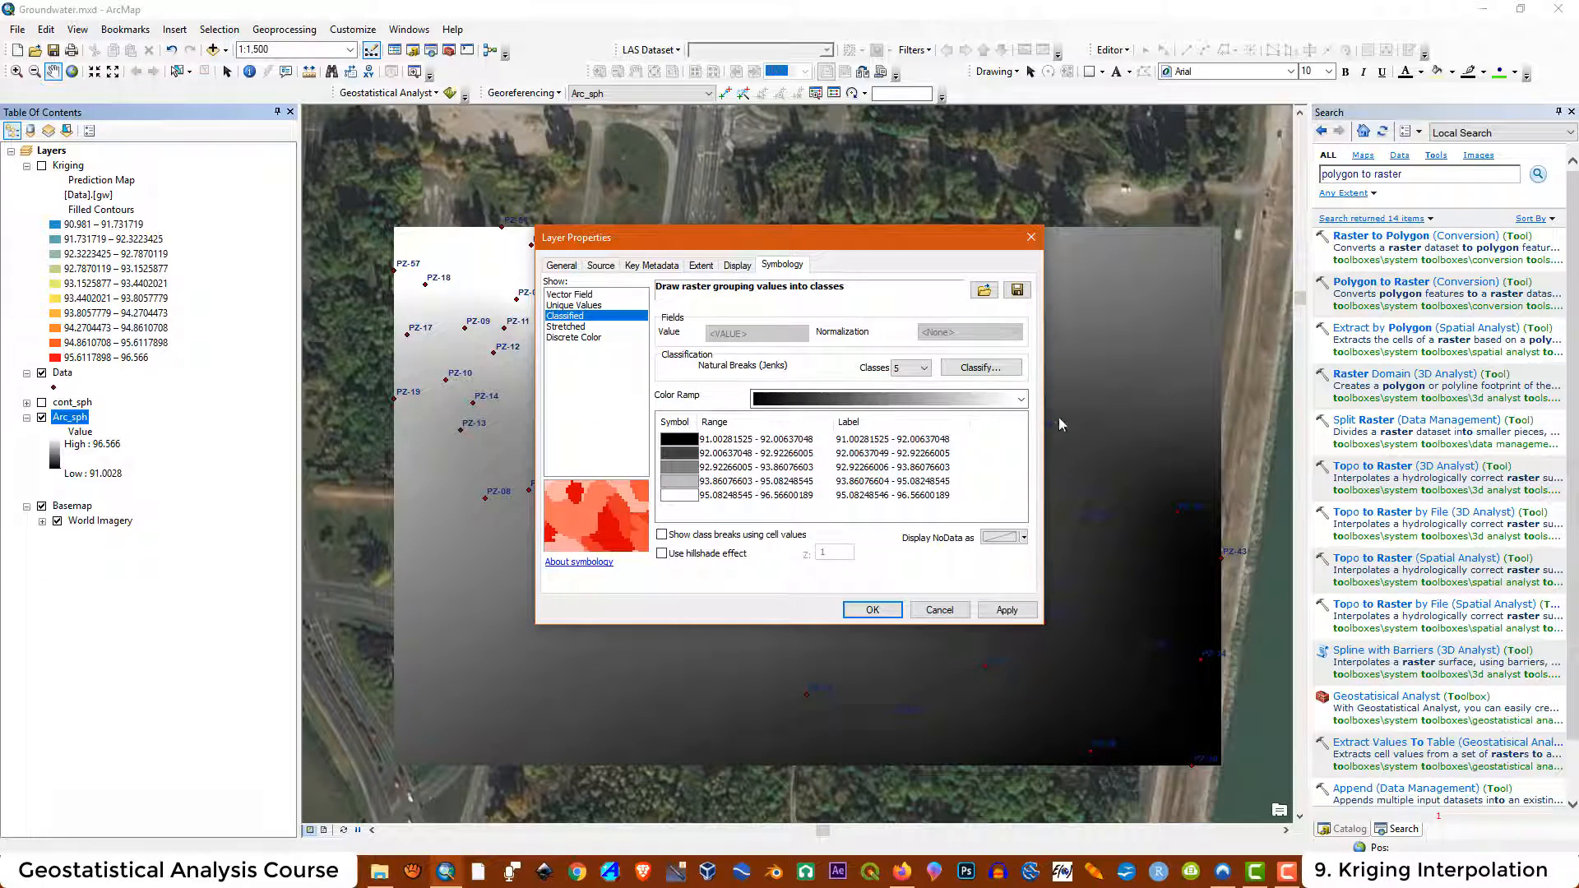
# Set the classification to 10 classes, choose the blue-to-red colour ramp, and apply the symbology
pyautogui.click(921, 367)
pyautogui.click(921, 367)
pyautogui.click(924, 370)
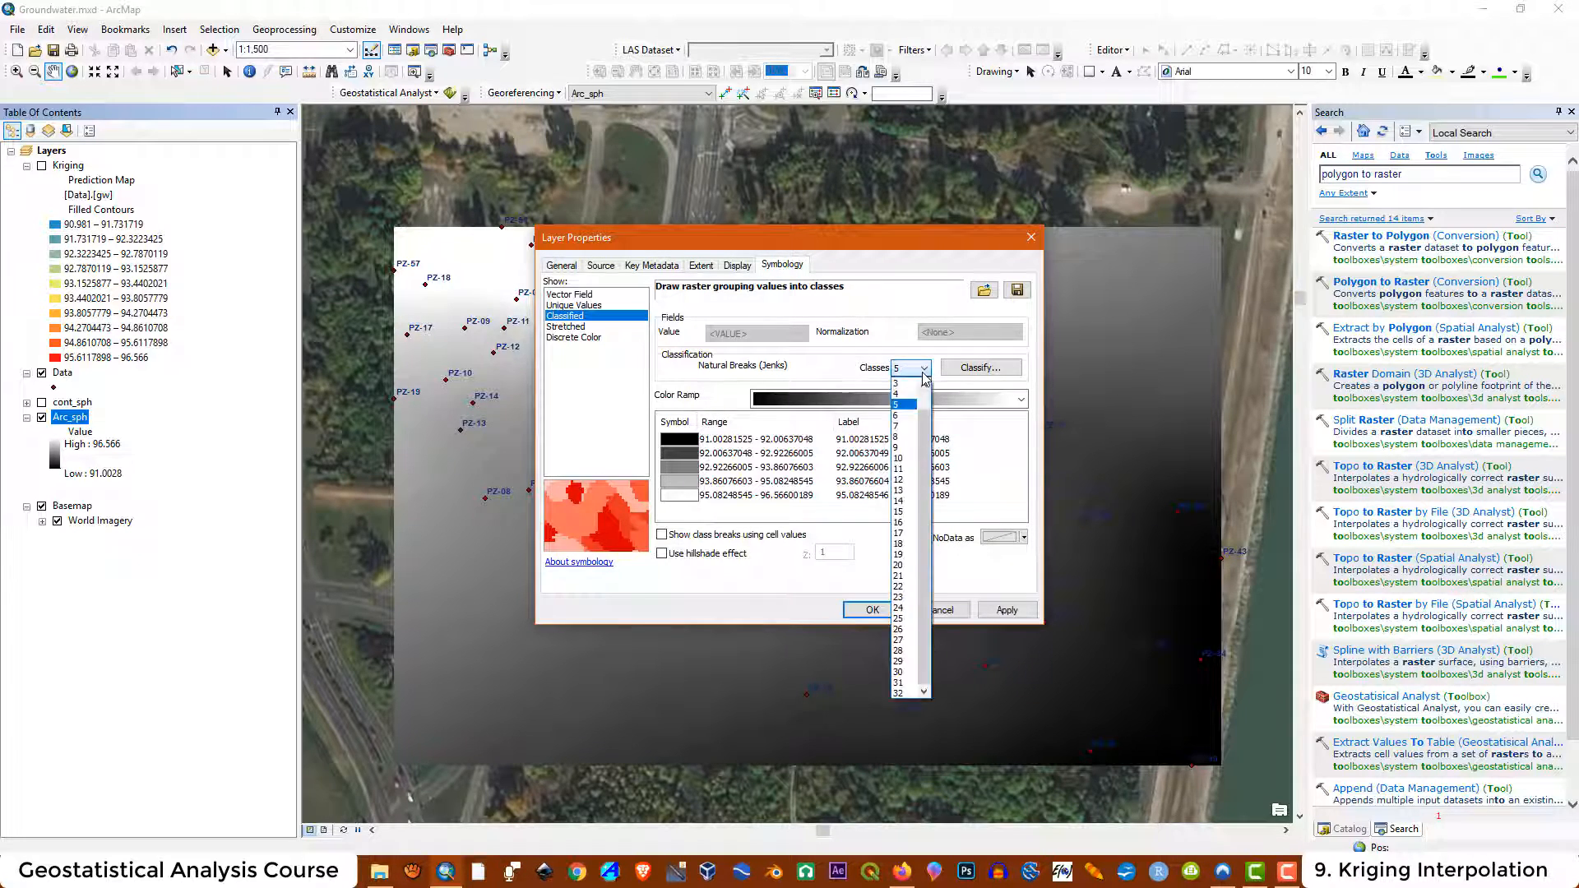
pyautogui.click(901, 459)
pyautogui.click(1022, 401)
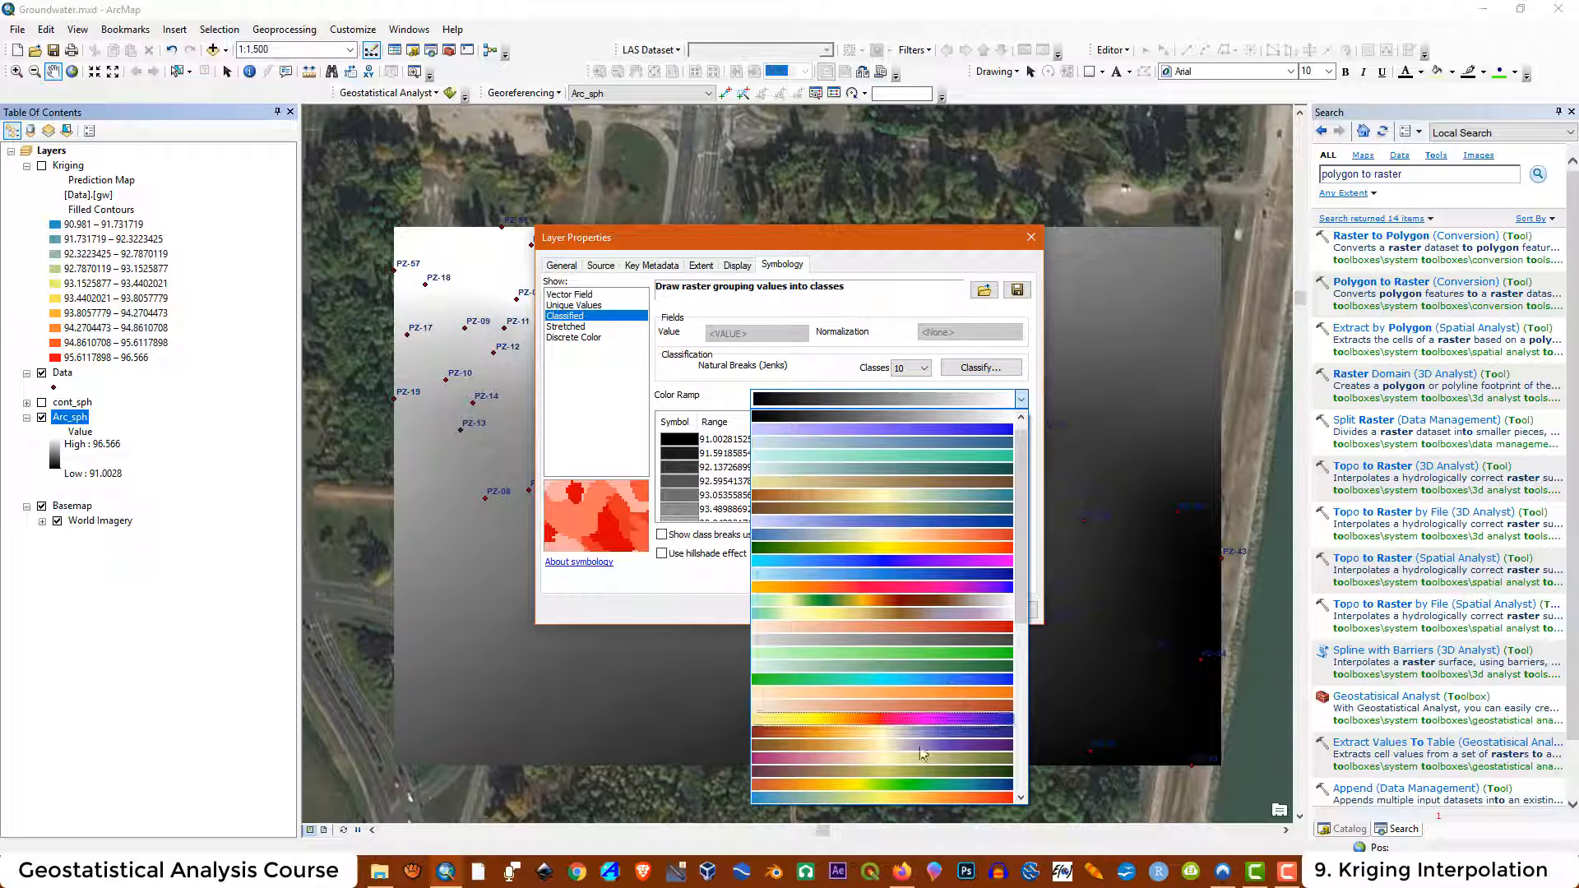
pyautogui.click(899, 798)
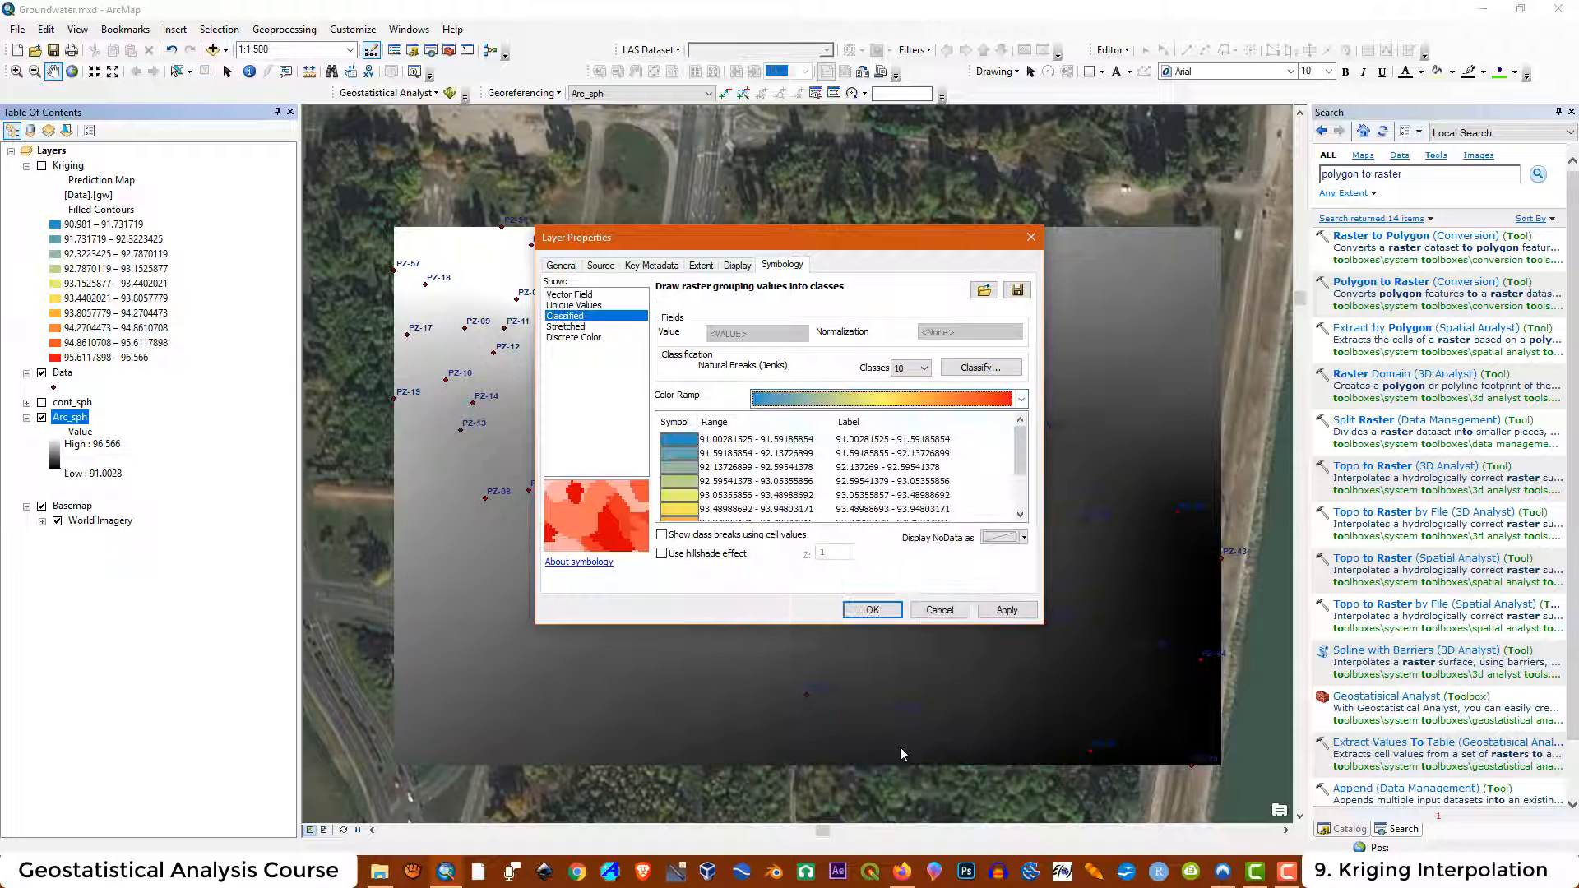
pyautogui.click(1005, 610)
pyautogui.click(873, 610)
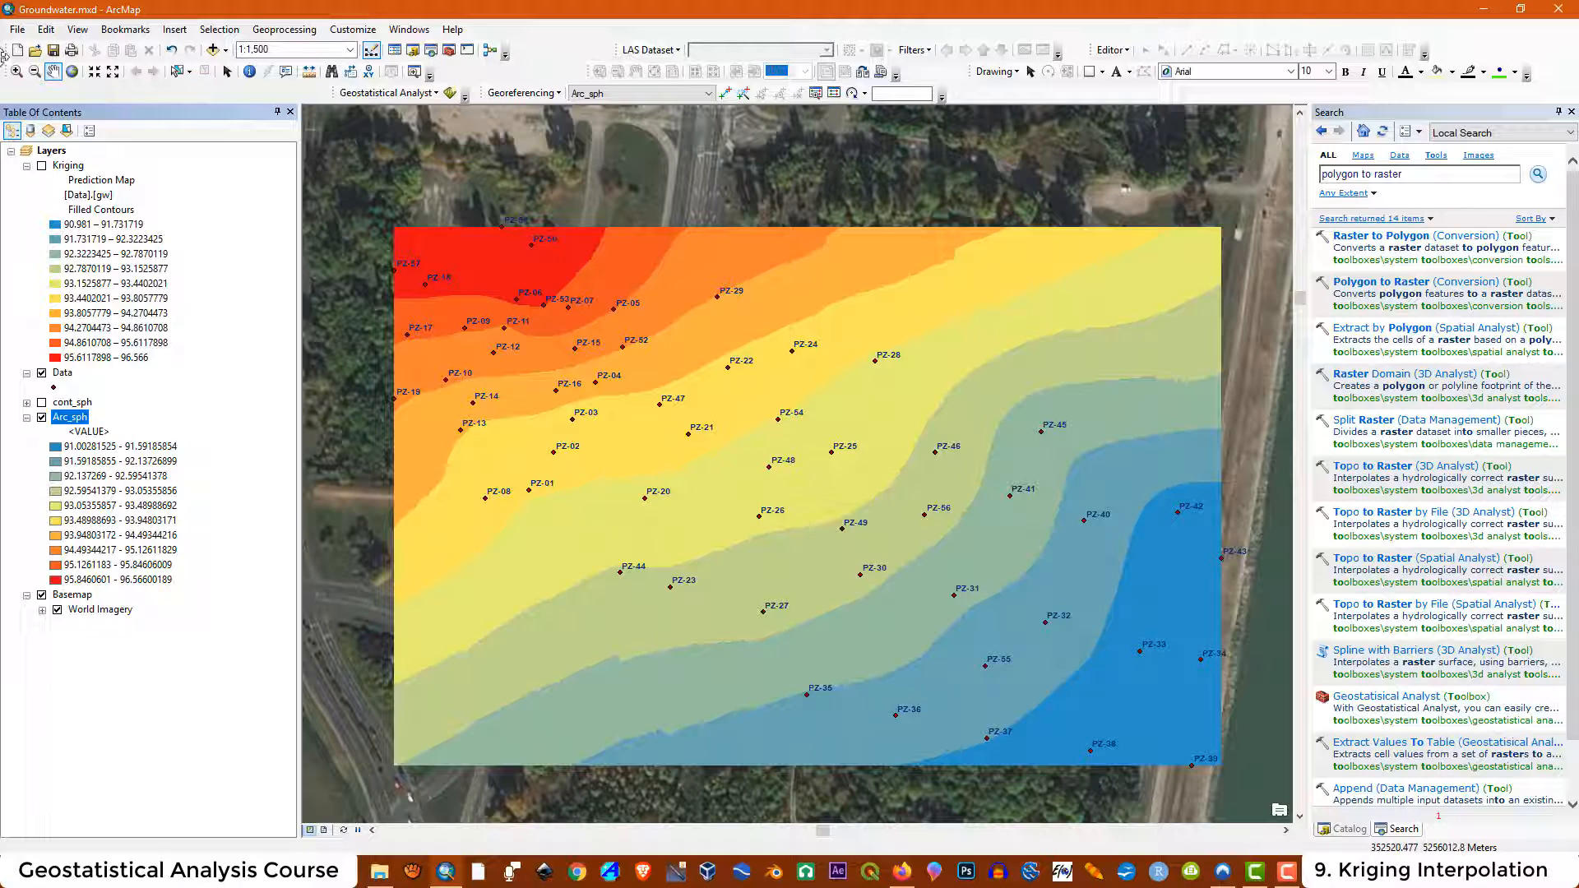
# Compare the Kriging filled-contour class ranges with the Arc_sph class ranges by toggling and selecting legend entries
pyautogui.click(42, 167)
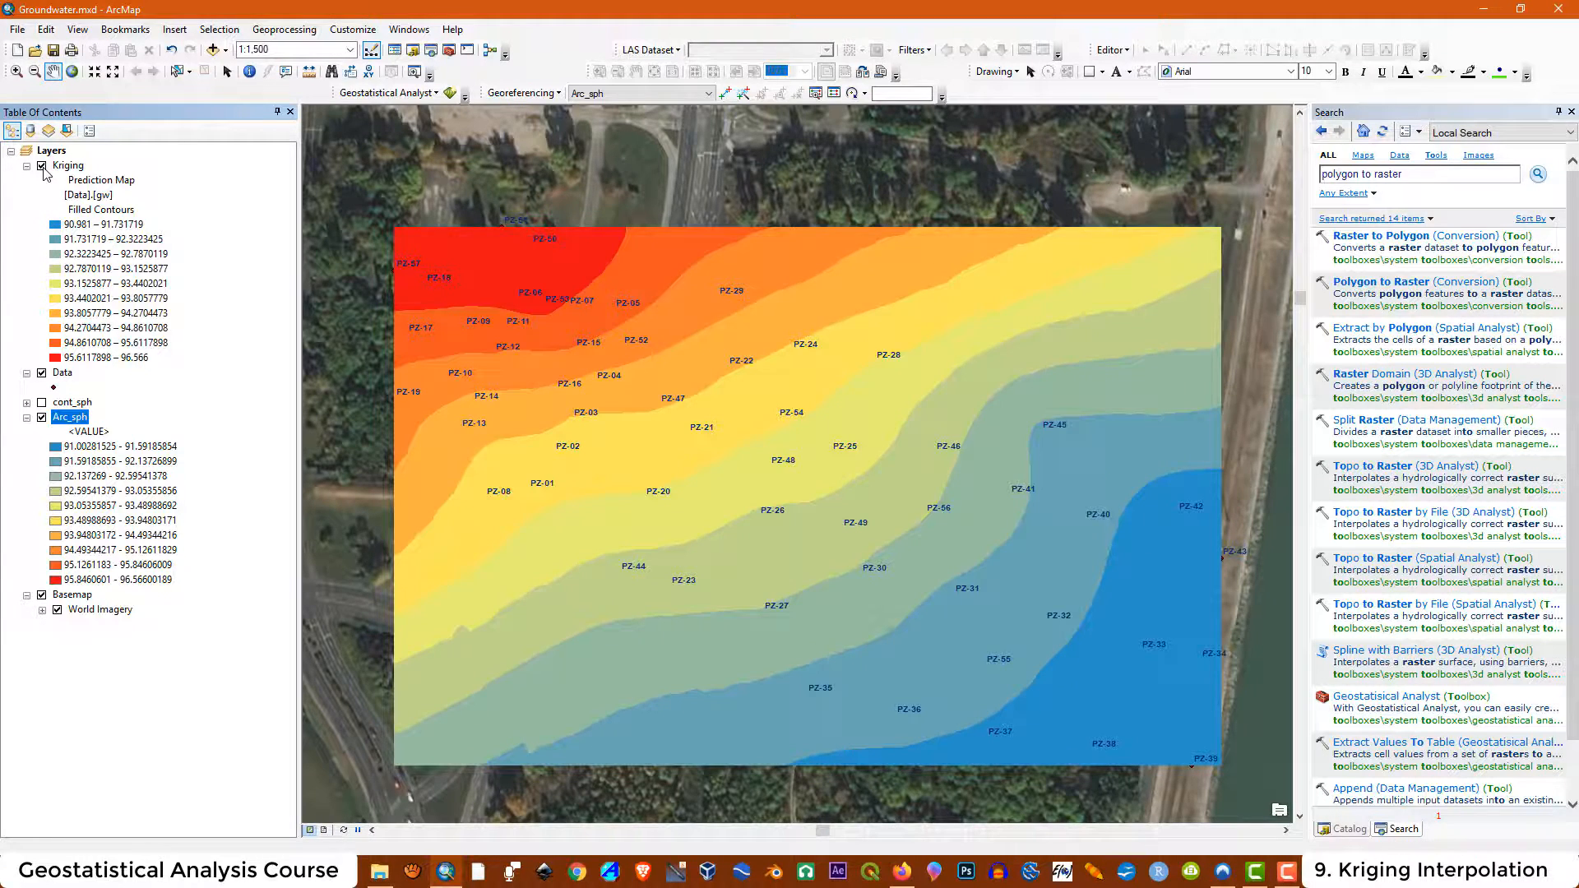
pyautogui.click(43, 166)
pyautogui.click(42, 166)
pyautogui.click(72, 227)
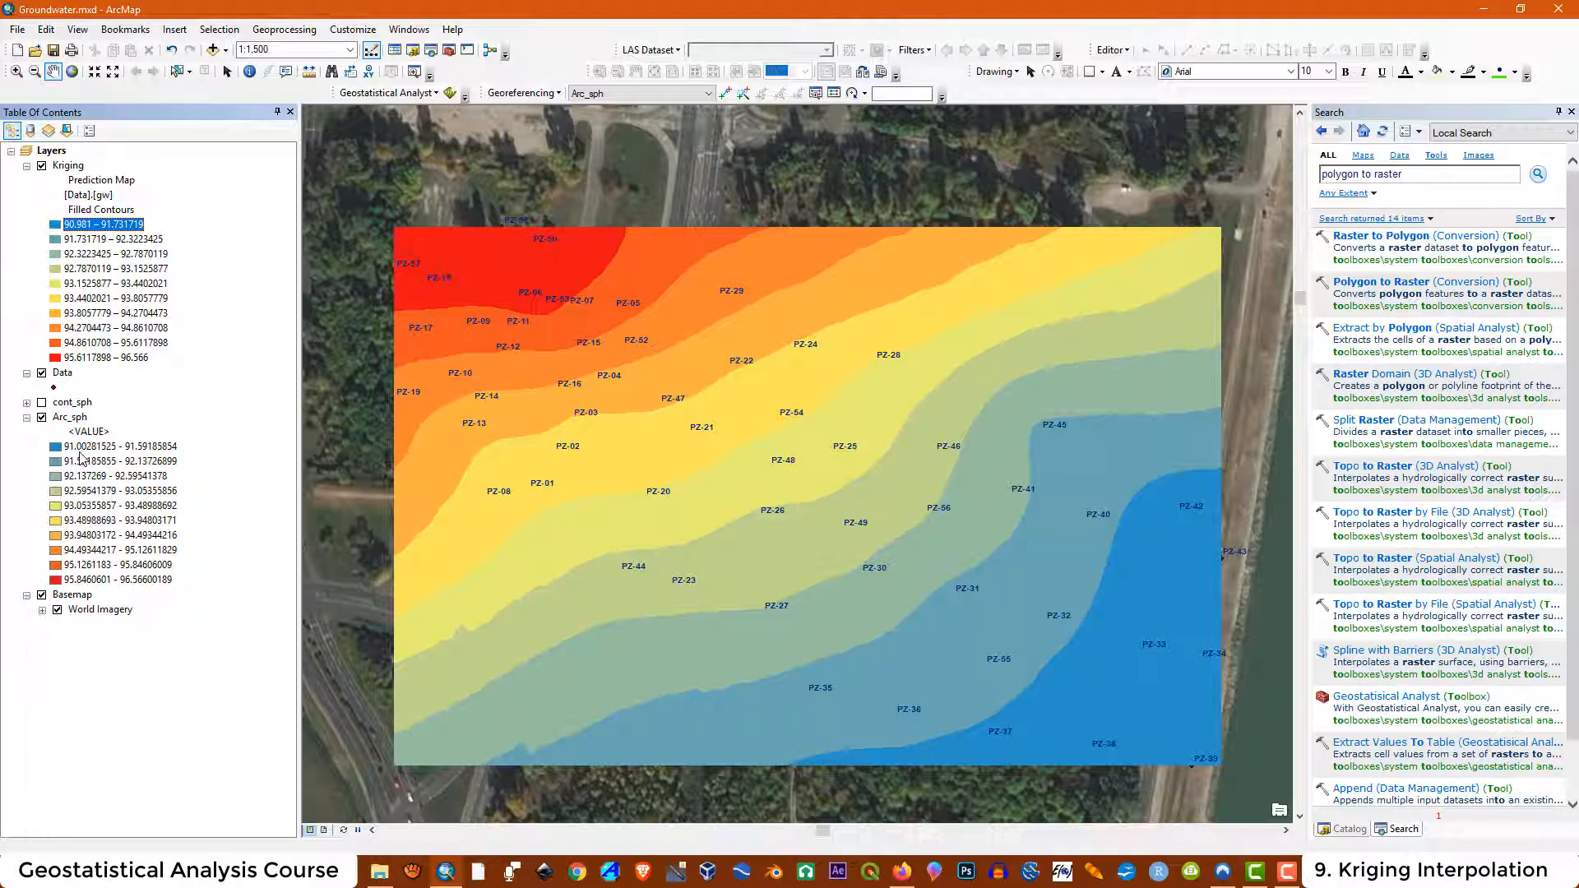
pyautogui.click(81, 449)
pyautogui.click(71, 230)
pyautogui.click(137, 359)
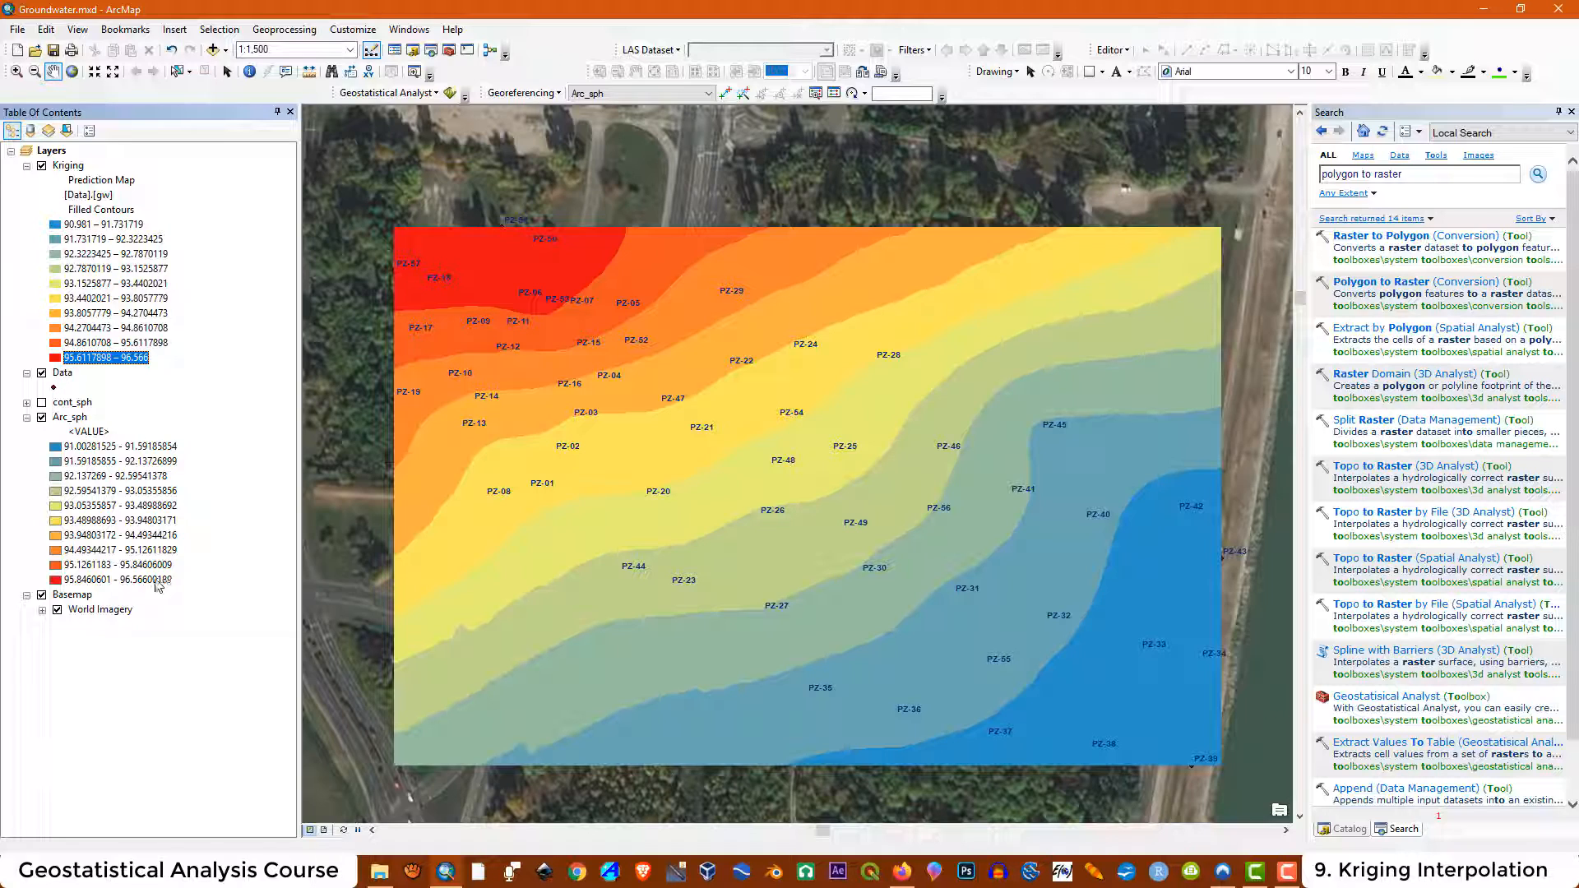
pyautogui.click(160, 580)
pyautogui.click(138, 359)
pyautogui.click(74, 227)
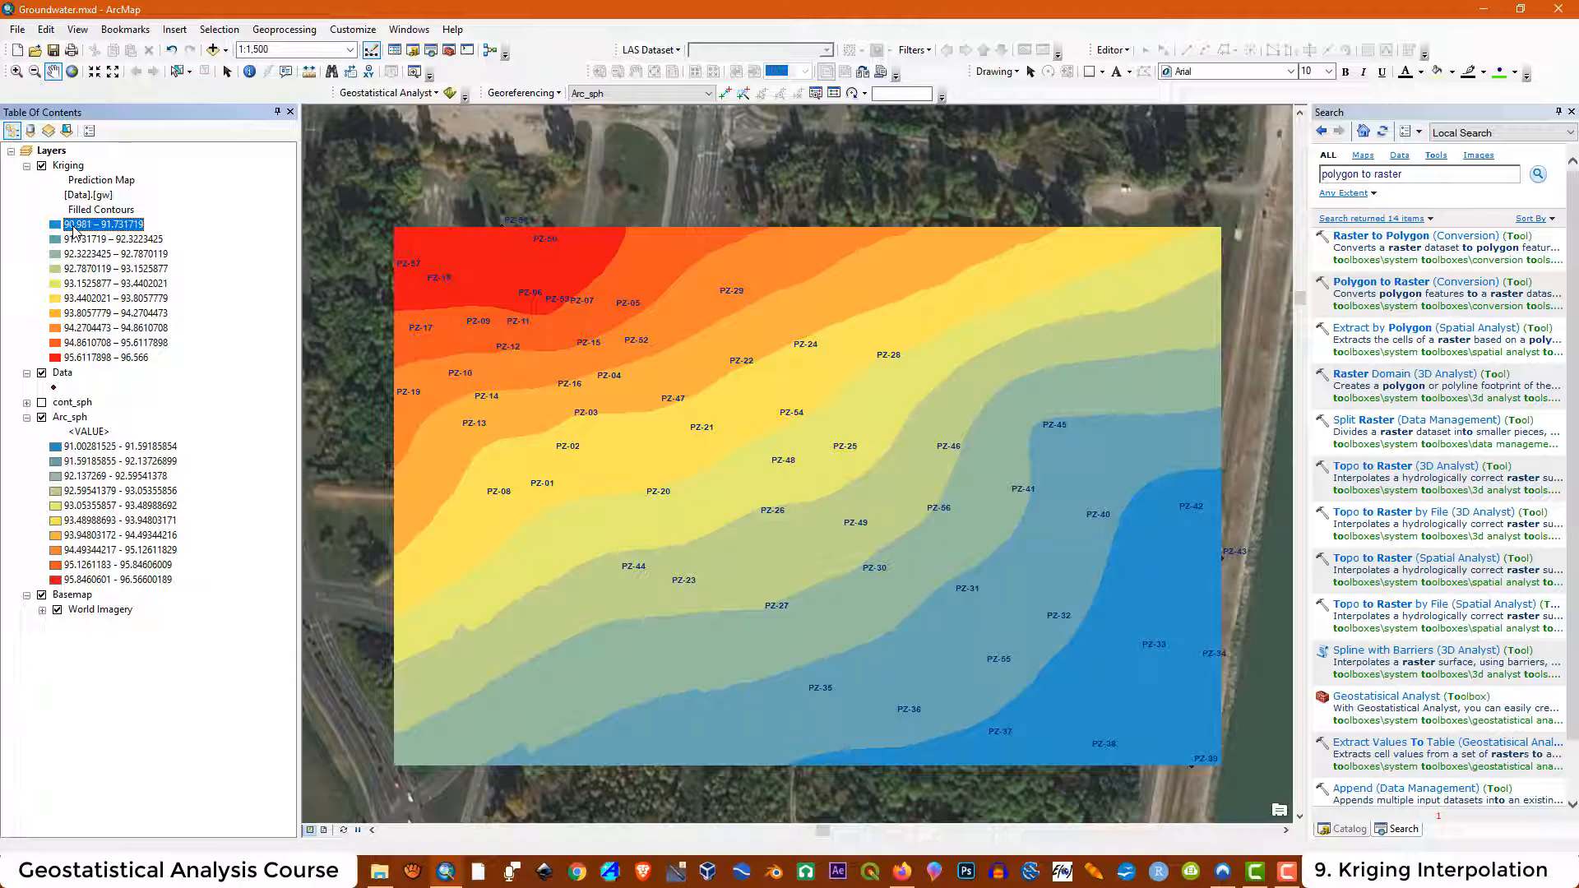
pyautogui.click(82, 448)
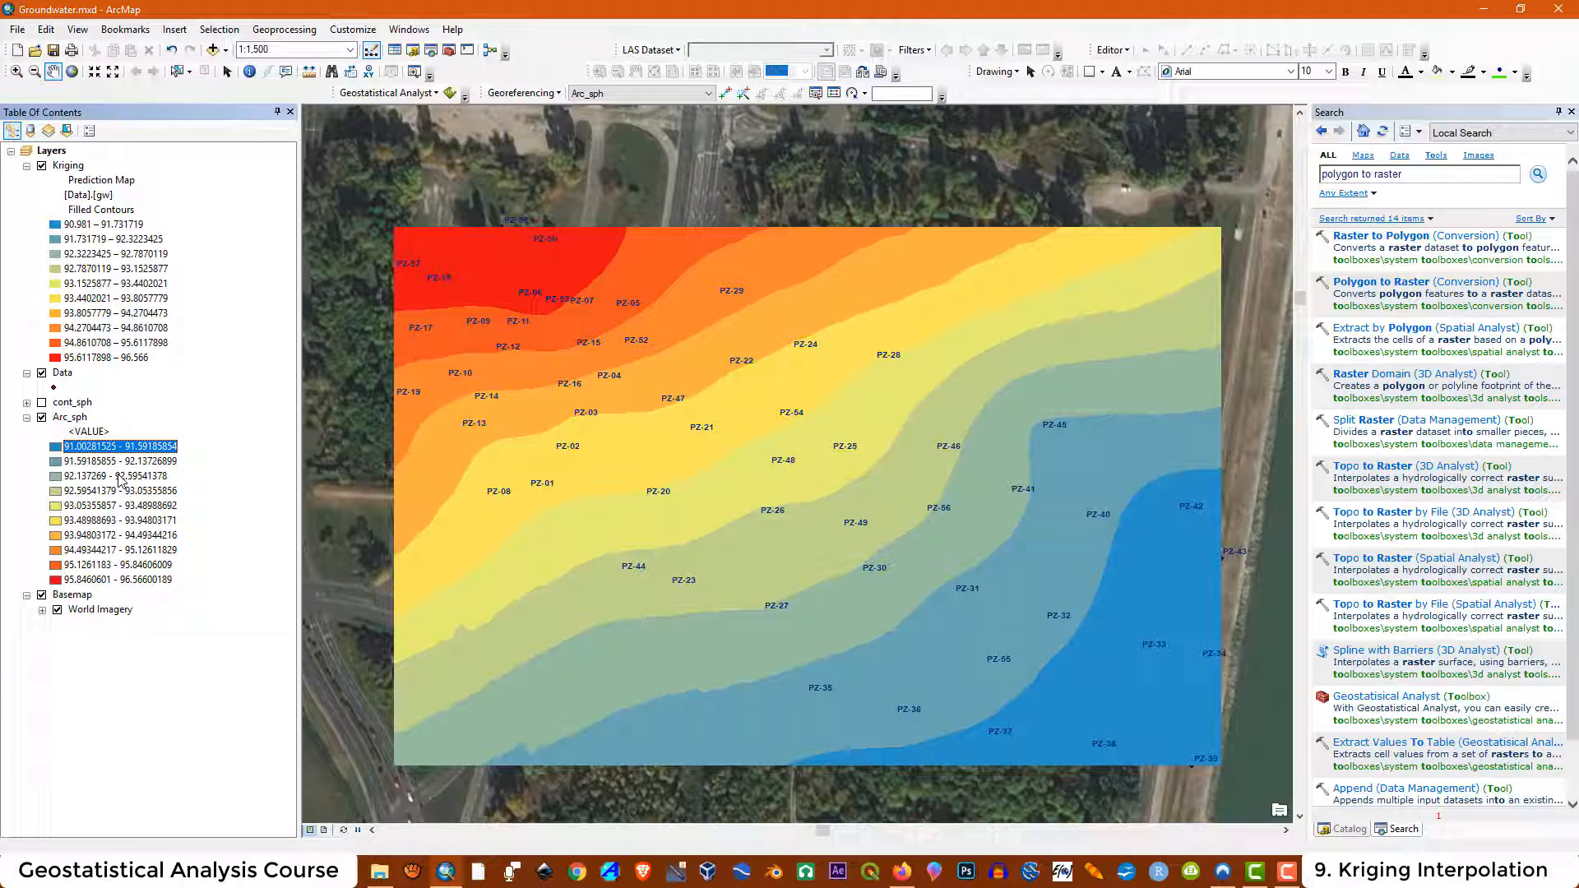
pyautogui.click(67, 166)
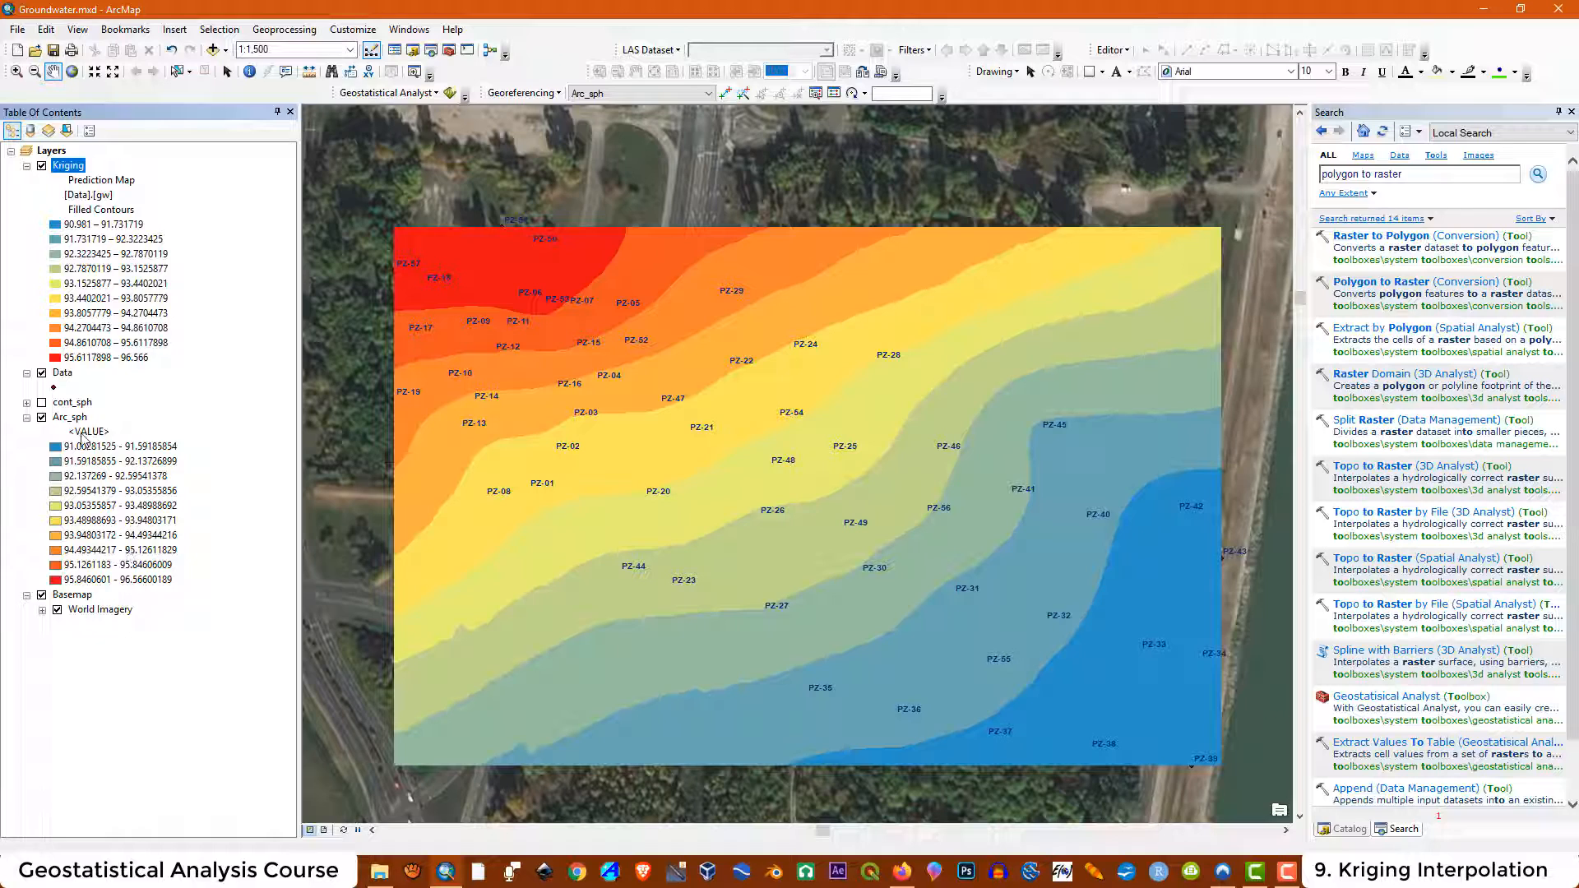
pyautogui.click(70, 418)
pyautogui.click(65, 167)
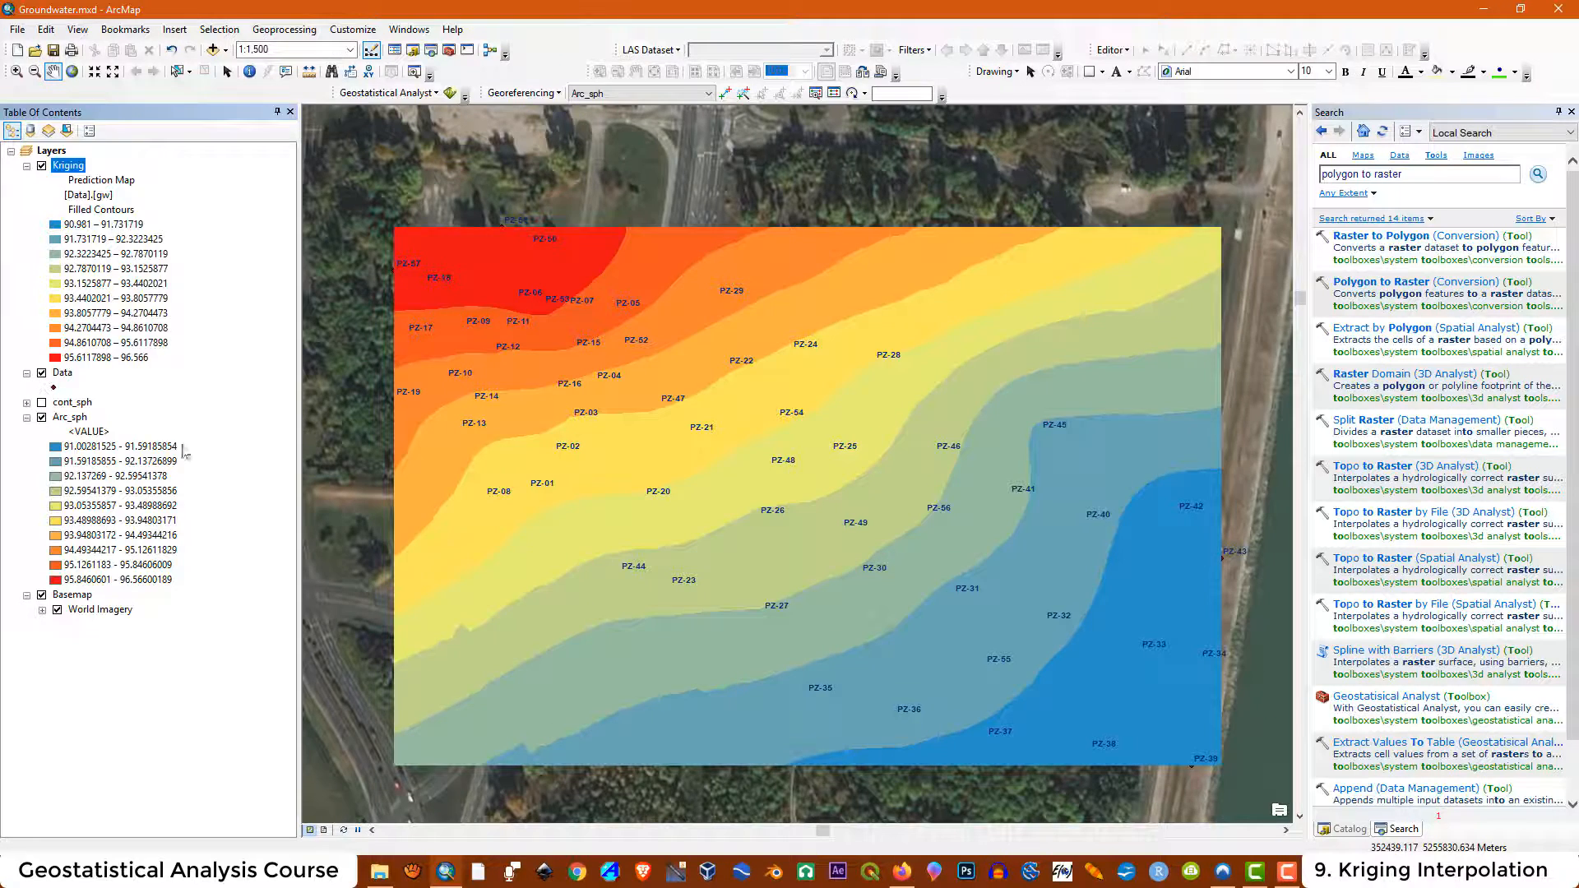
# Switch to QGIS and add the arc_sph raster (dblbnd.adf) from the maps2 folder as a layer
pyautogui.click(870, 870)
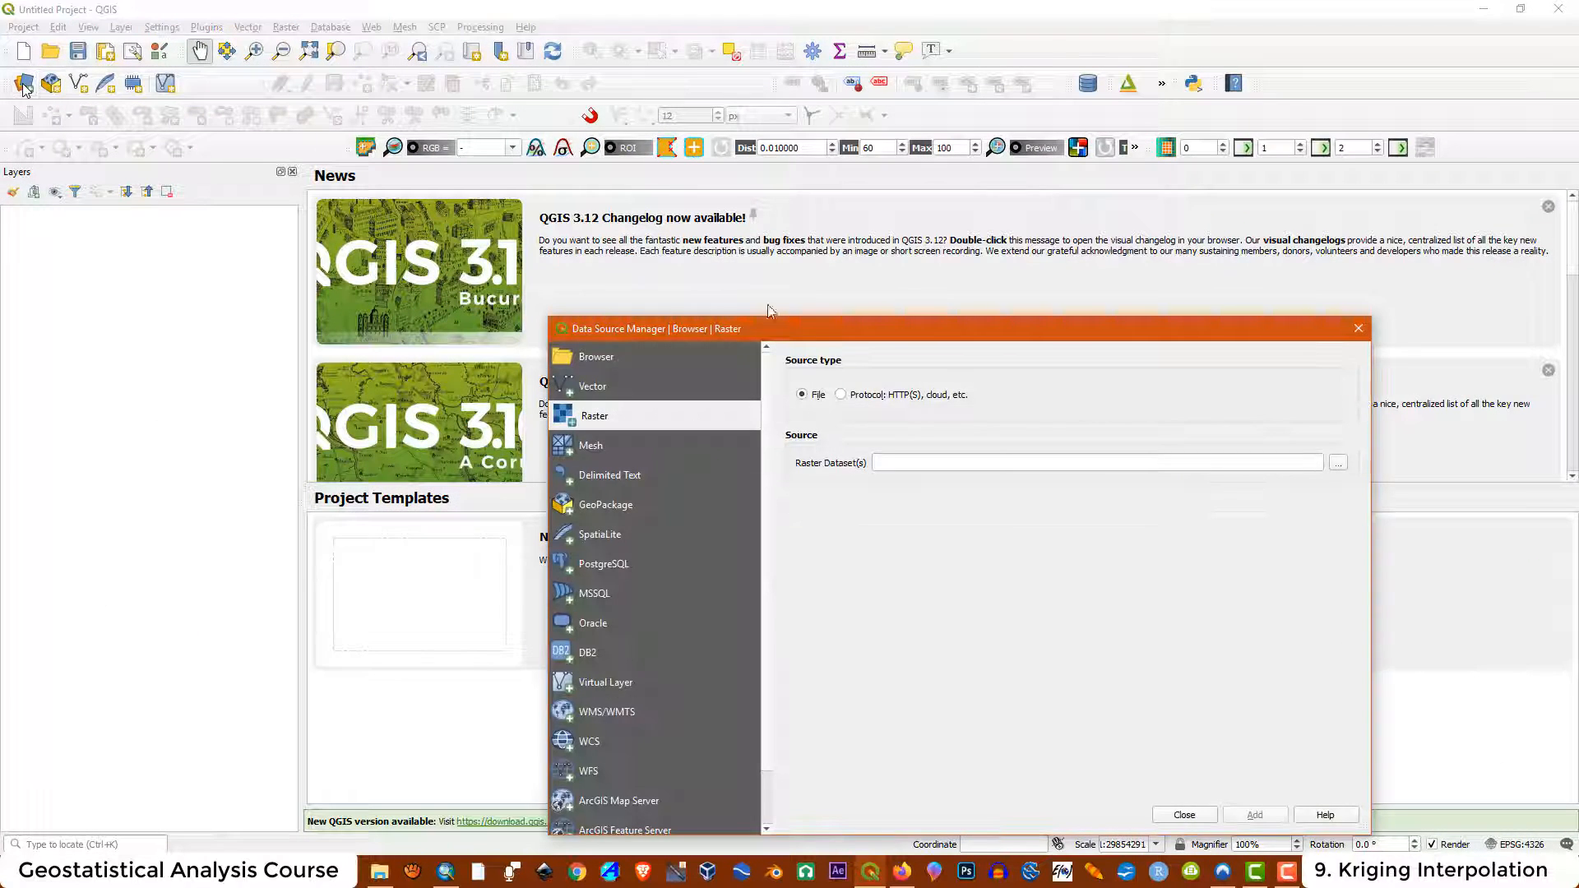
pyautogui.click(1338, 463)
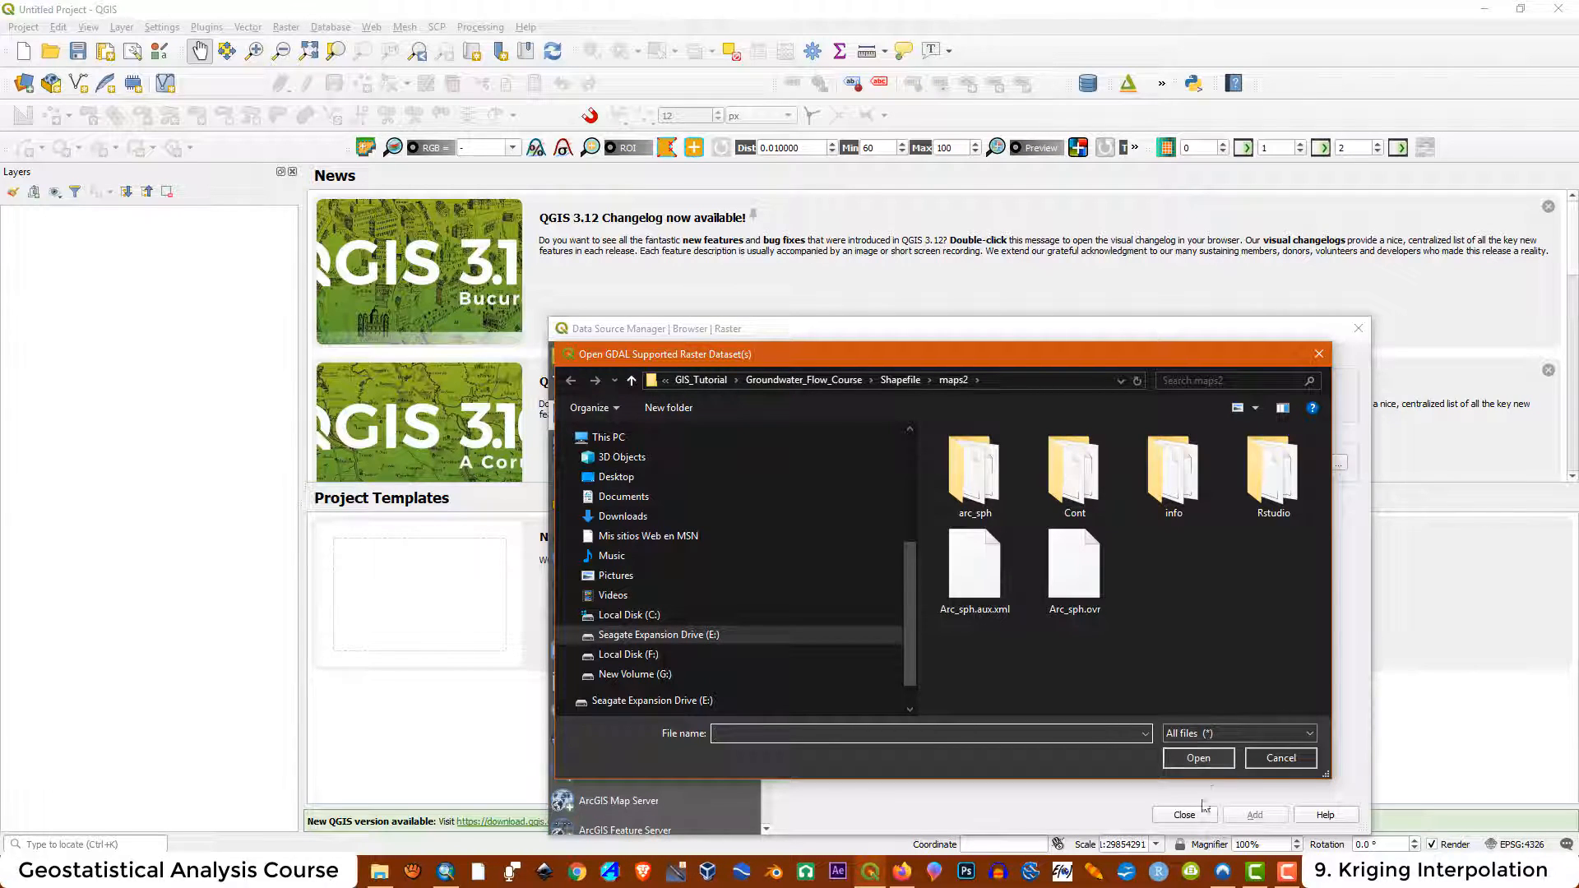
pyautogui.doubleClick(973, 462)
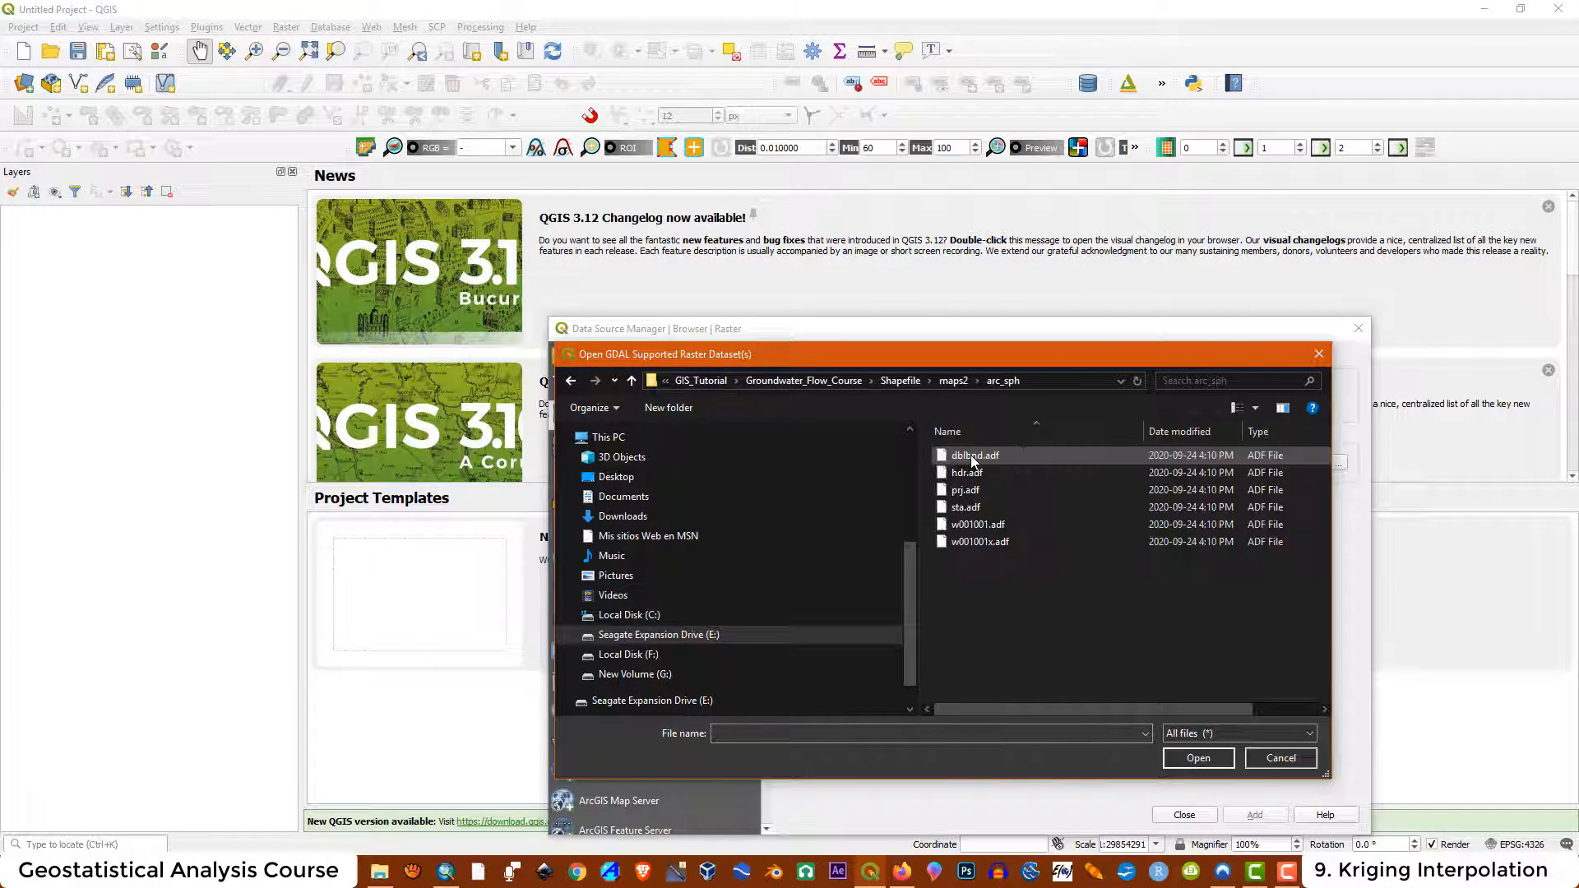
pyautogui.click(975, 457)
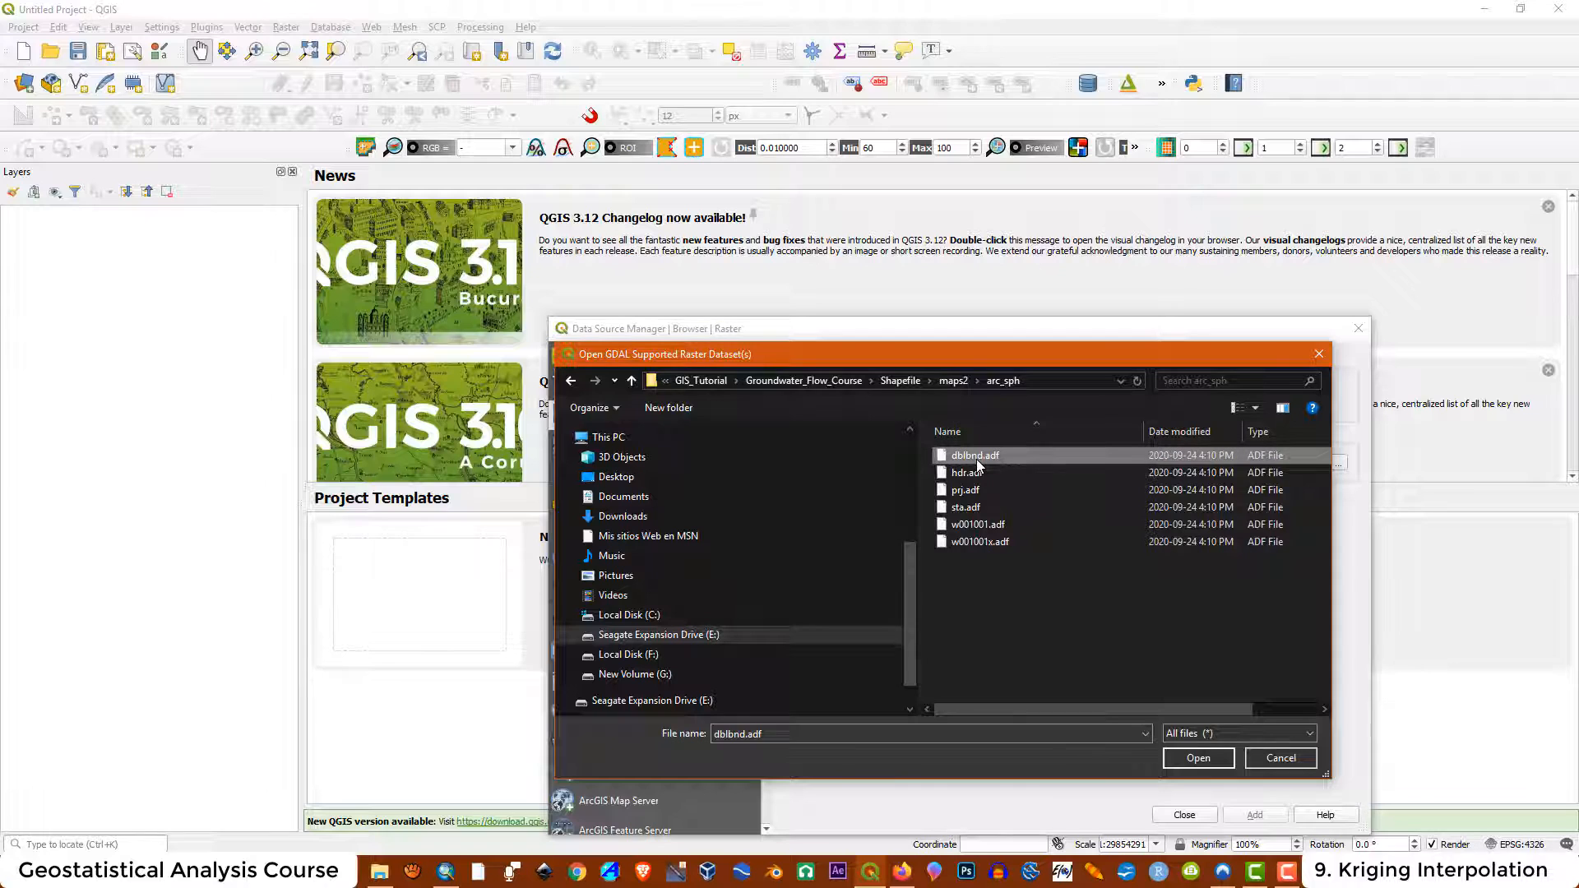
pyautogui.click(1198, 757)
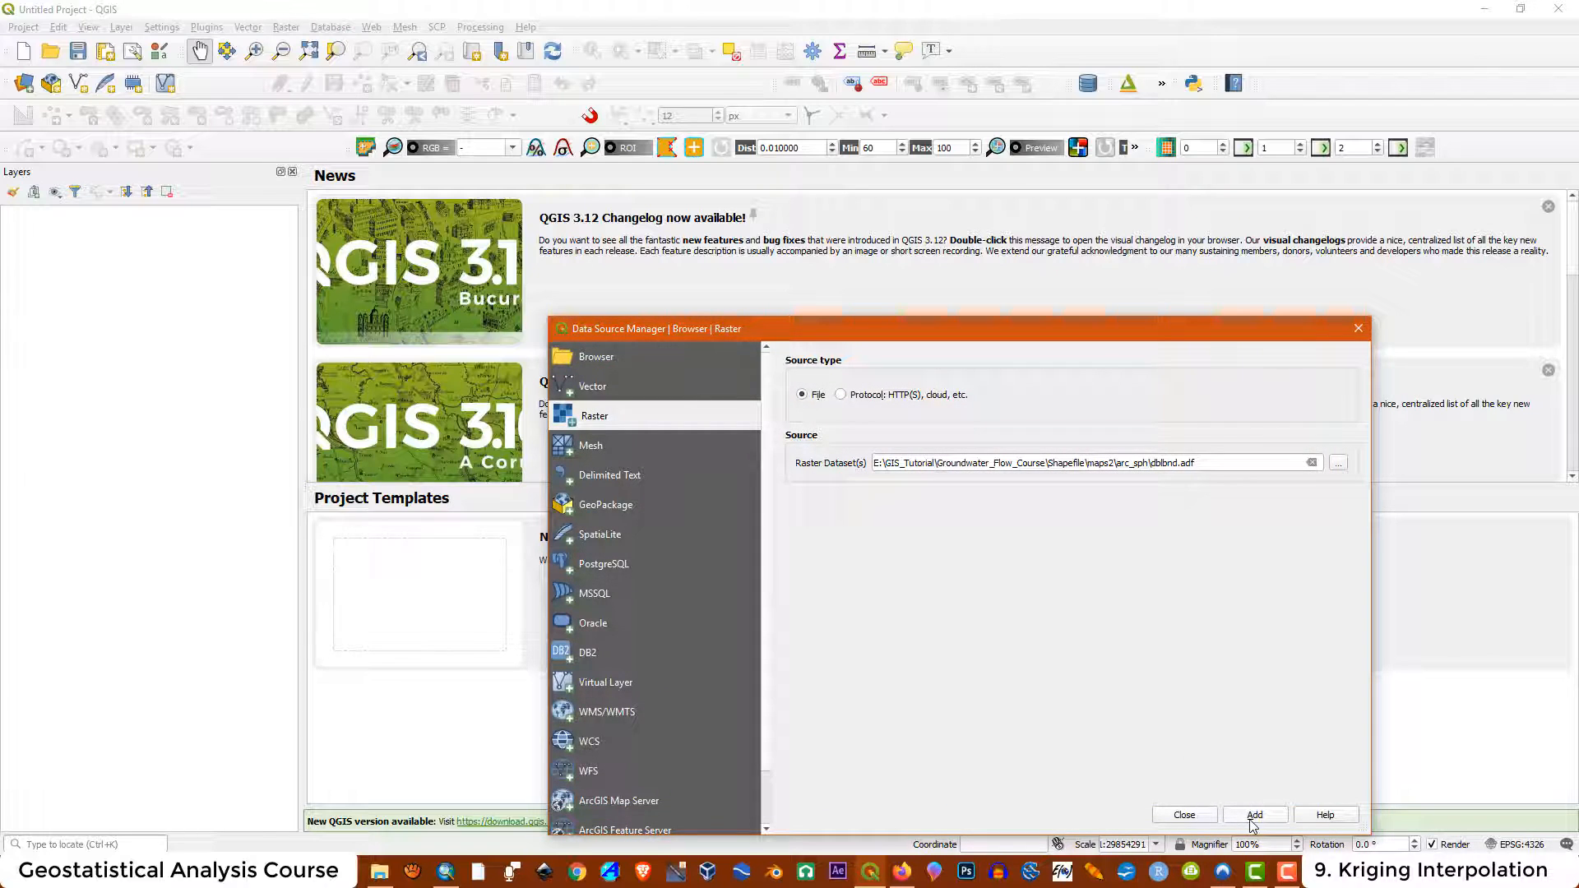
pyautogui.click(1254, 816)
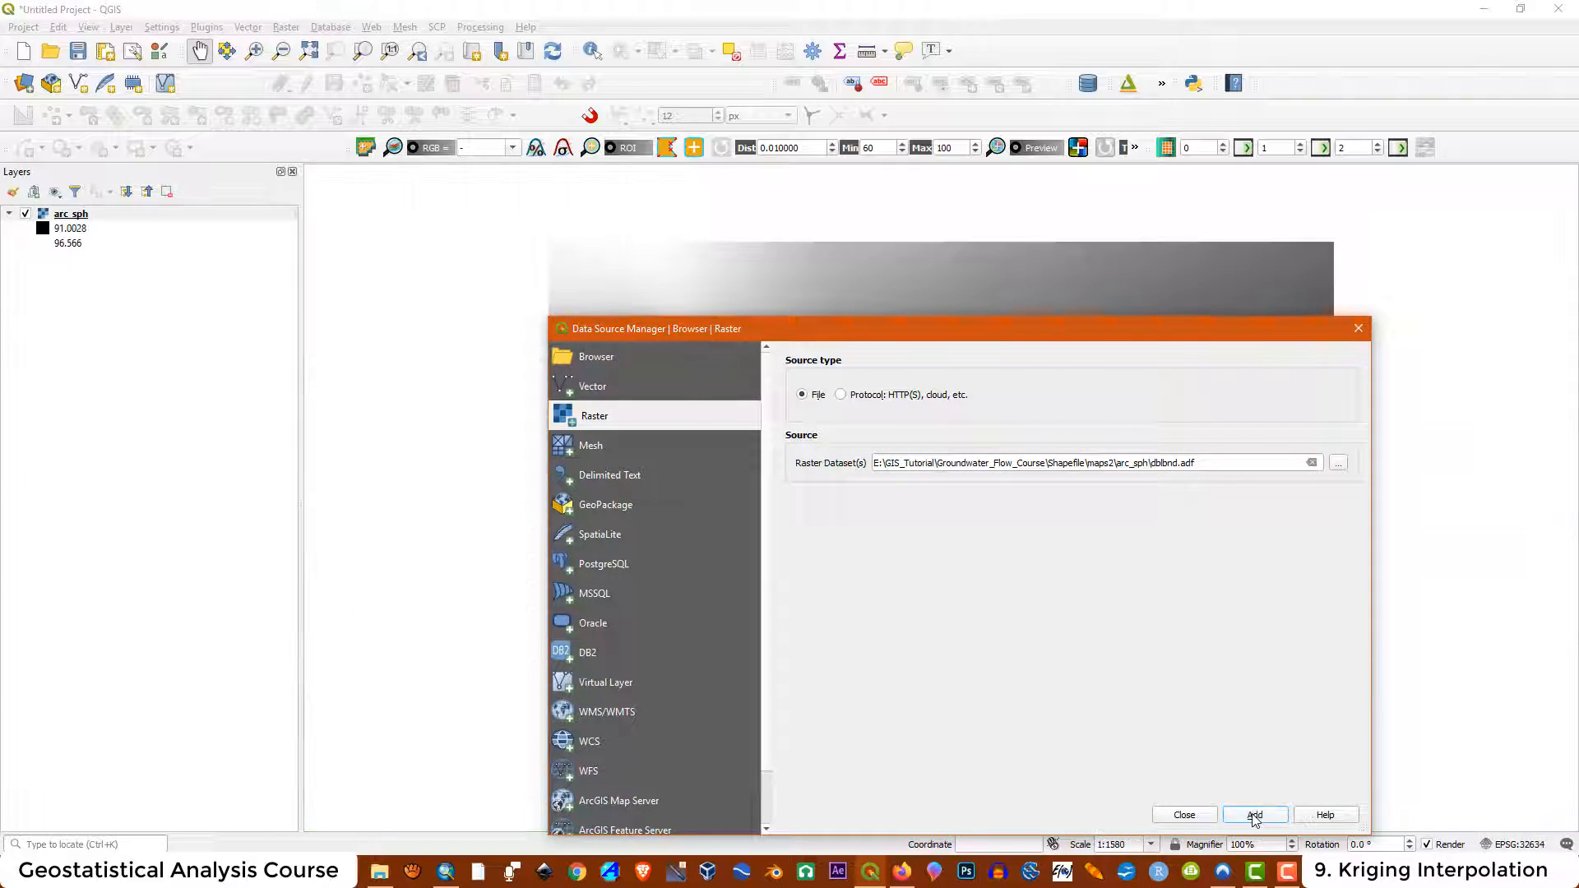
pyautogui.click(1185, 815)
# Open the arc_sph layer properties and set Singleband pseudocolor rendering with Discrete interpolation
pyautogui.rightClick(89, 216)
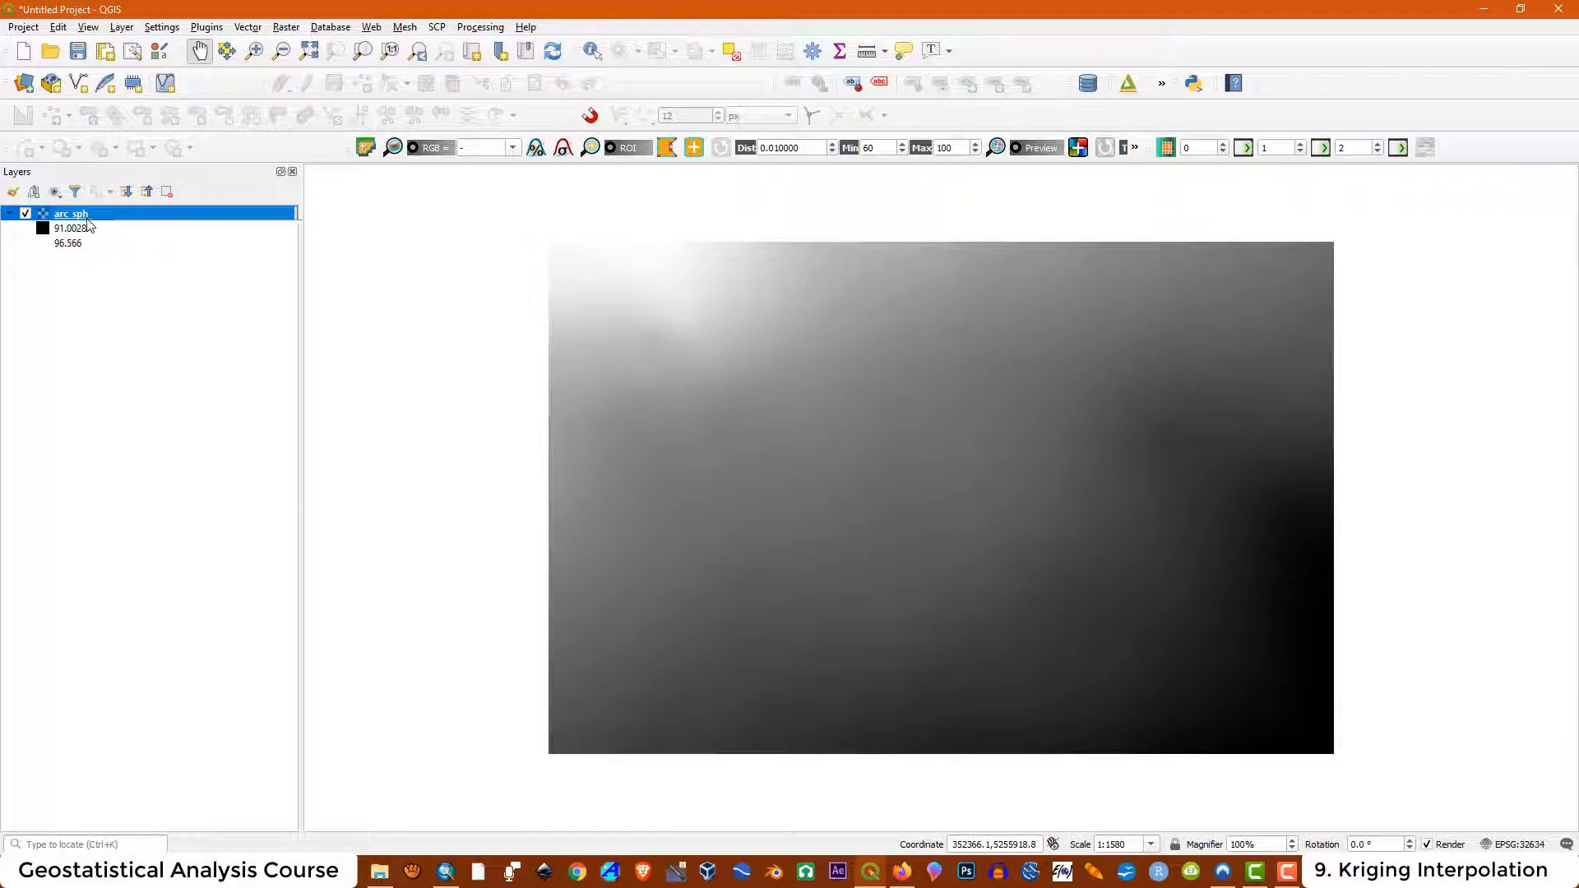
pyautogui.click(148, 483)
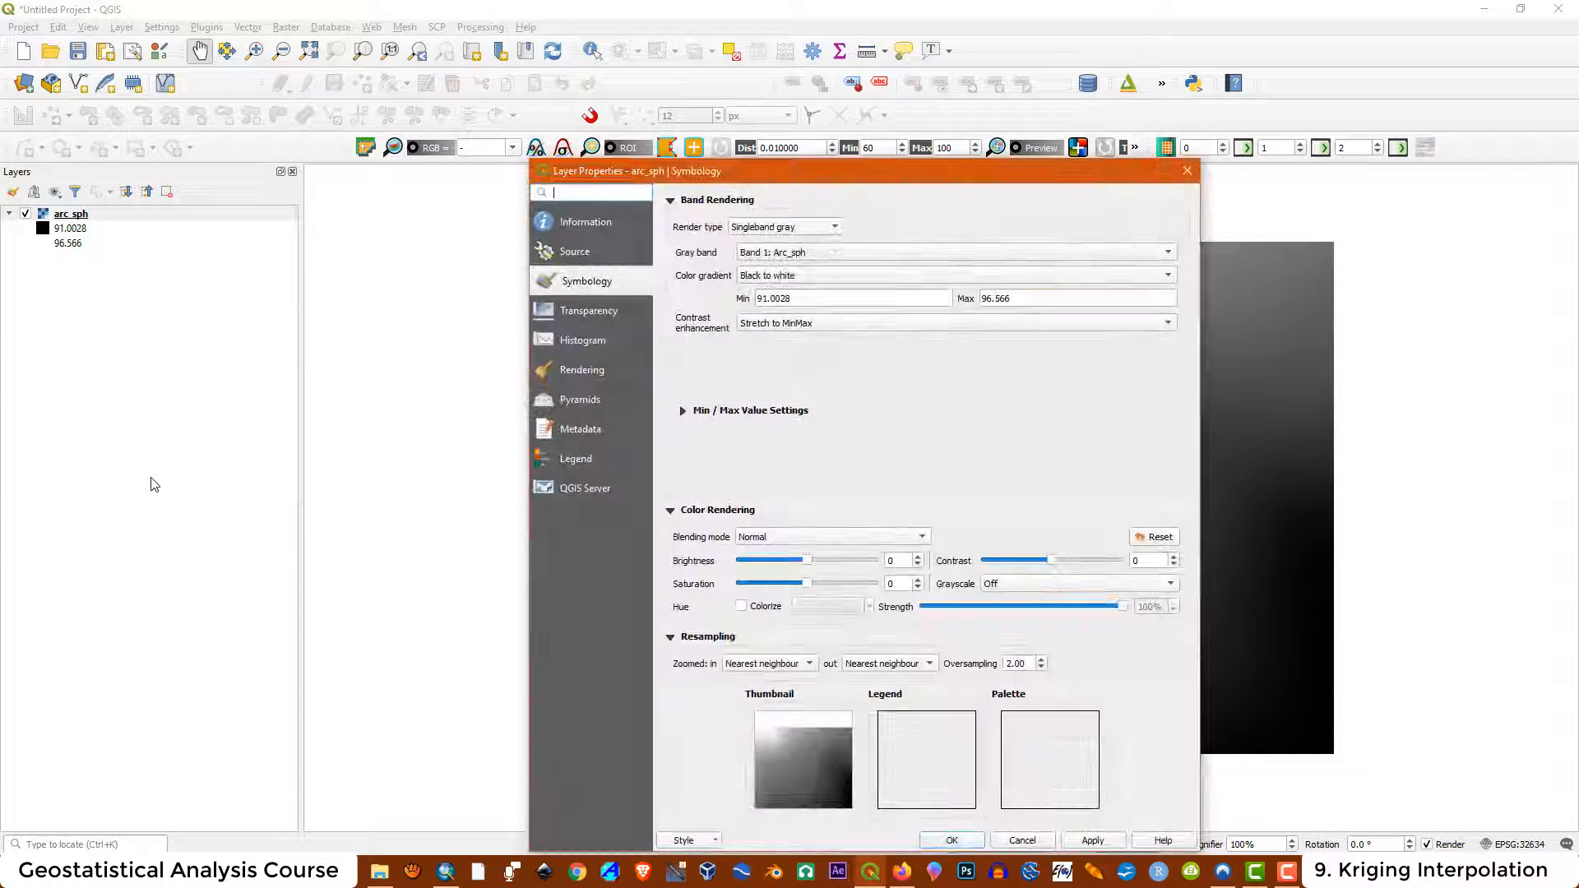
pyautogui.click(744, 227)
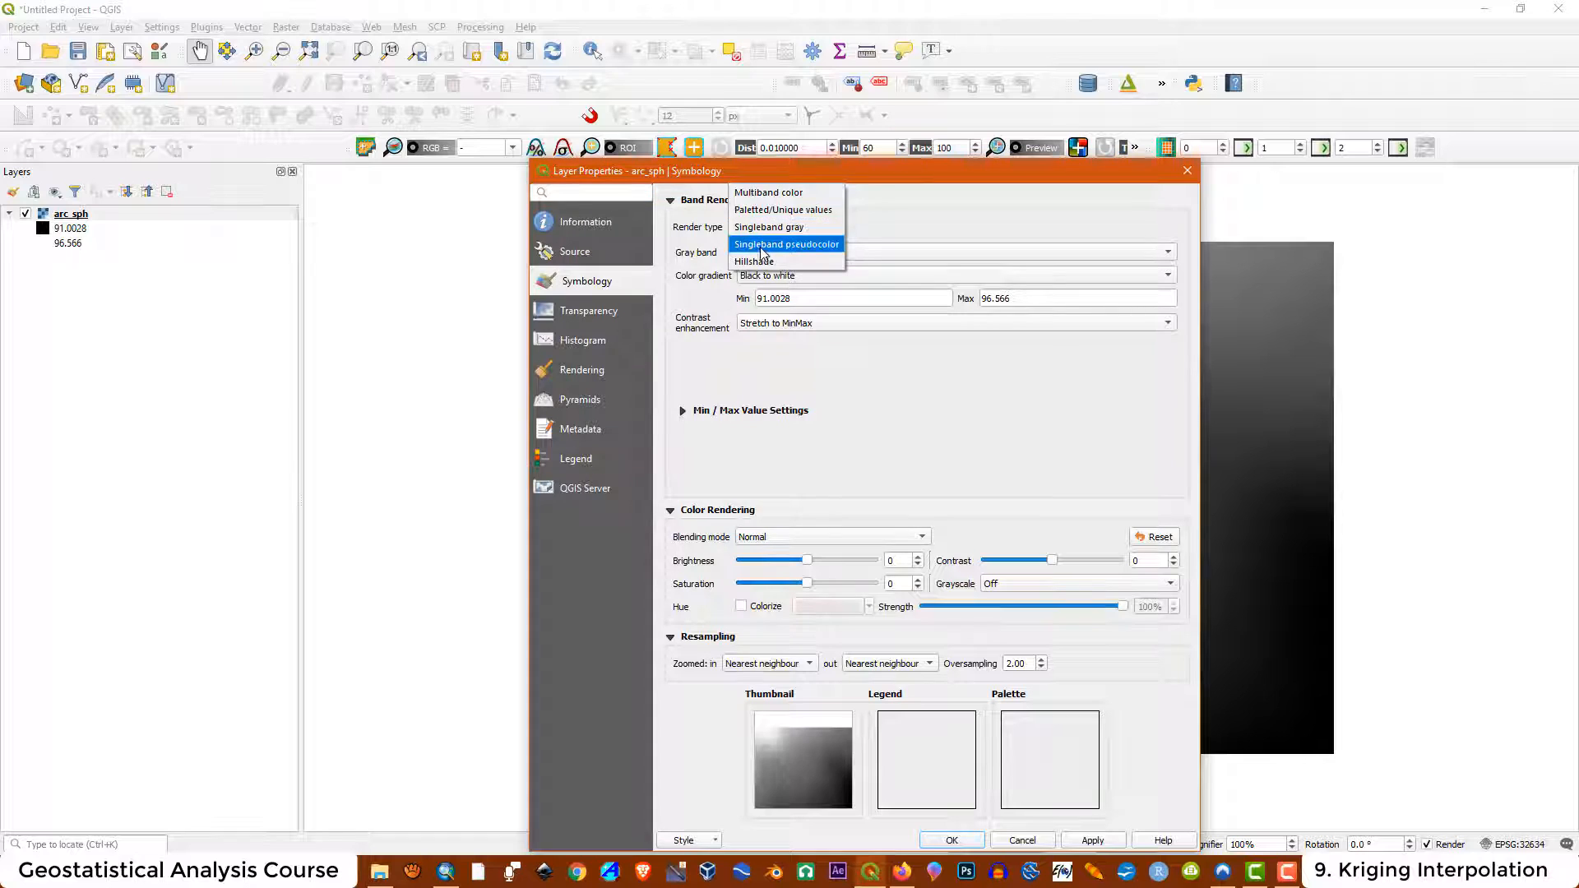
pyautogui.click(764, 244)
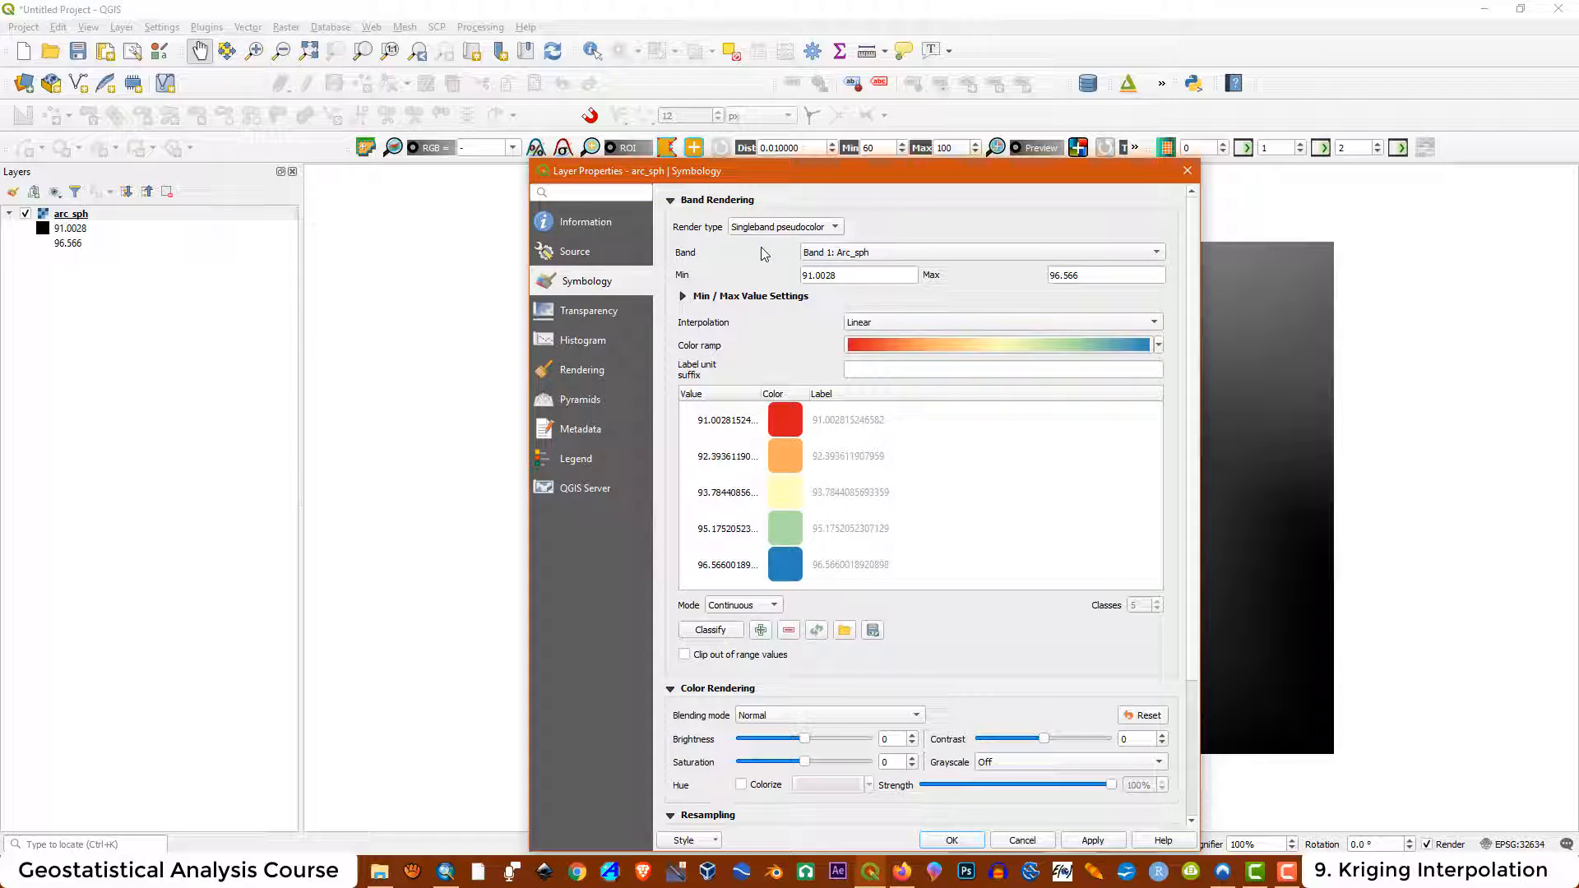
pyautogui.click(890, 321)
pyautogui.click(881, 305)
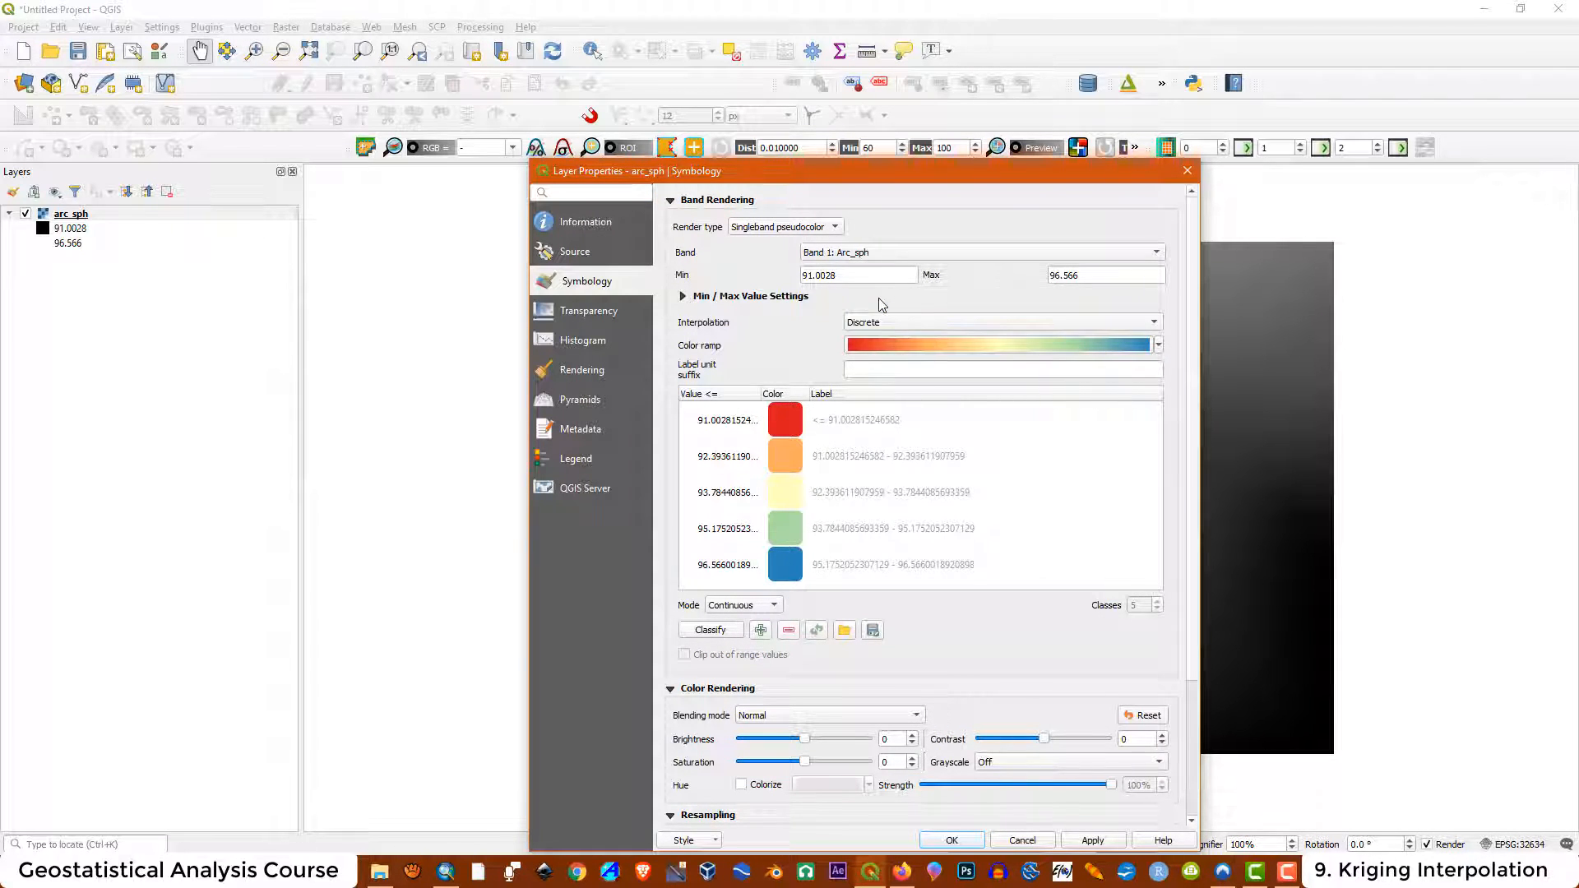
# Set the classification mode to Equal Interval with 13 classes
pyautogui.click(743, 604)
pyautogui.click(740, 623)
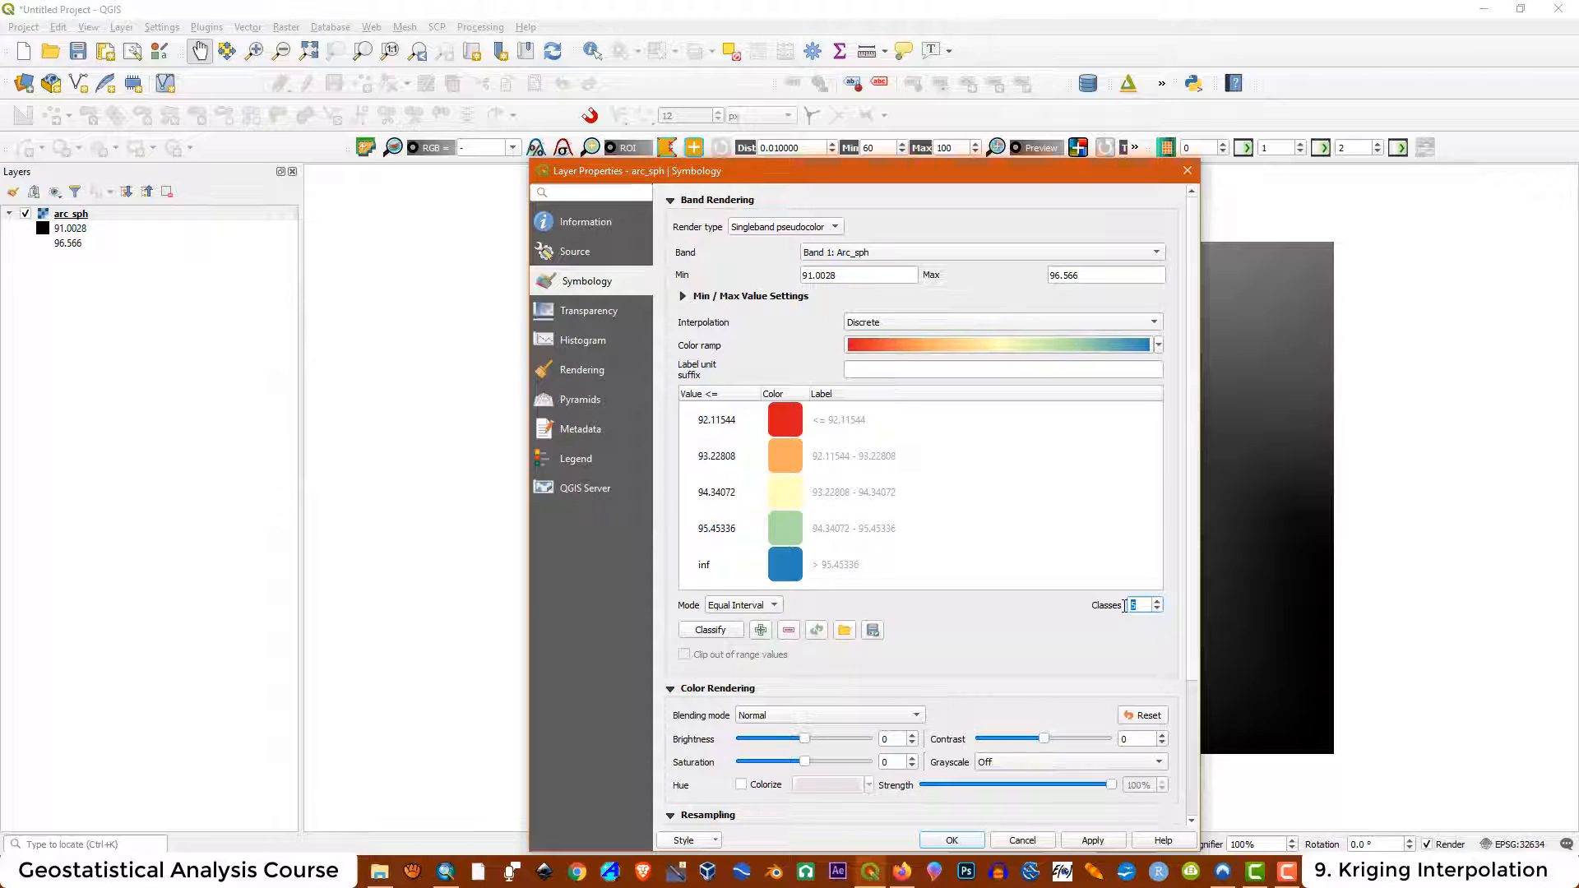
pyautogui.write('13')
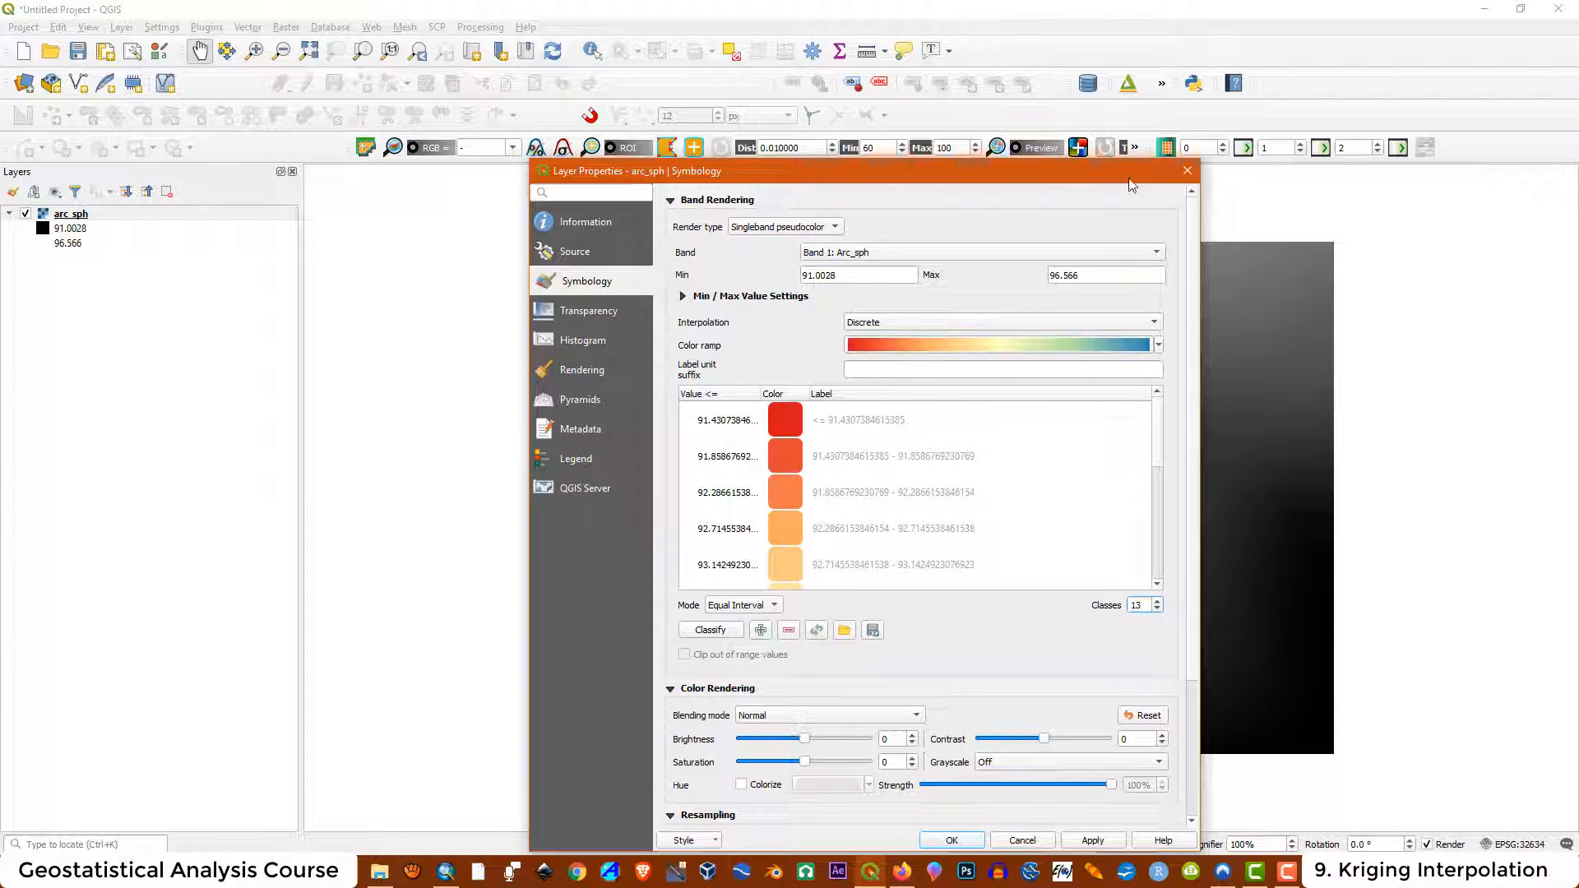
# Set the minimum to 91 and the maximum to 96.5, then apply the symbology and close properties
pyautogui.moveTo(845, 275); pyautogui.dragTo(762, 266)
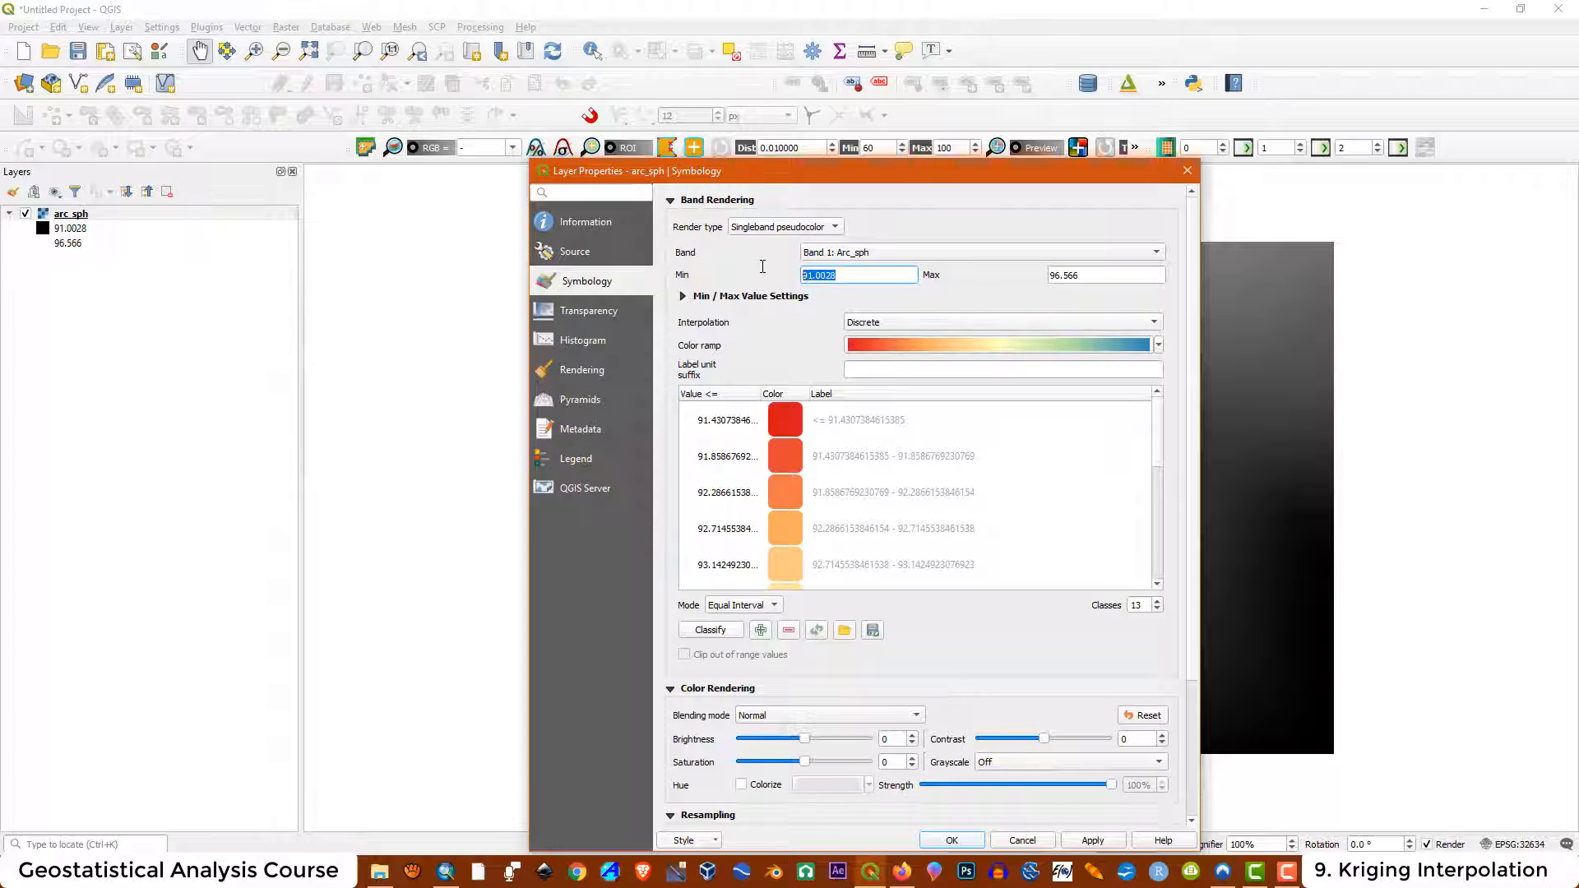
pyautogui.write('91')
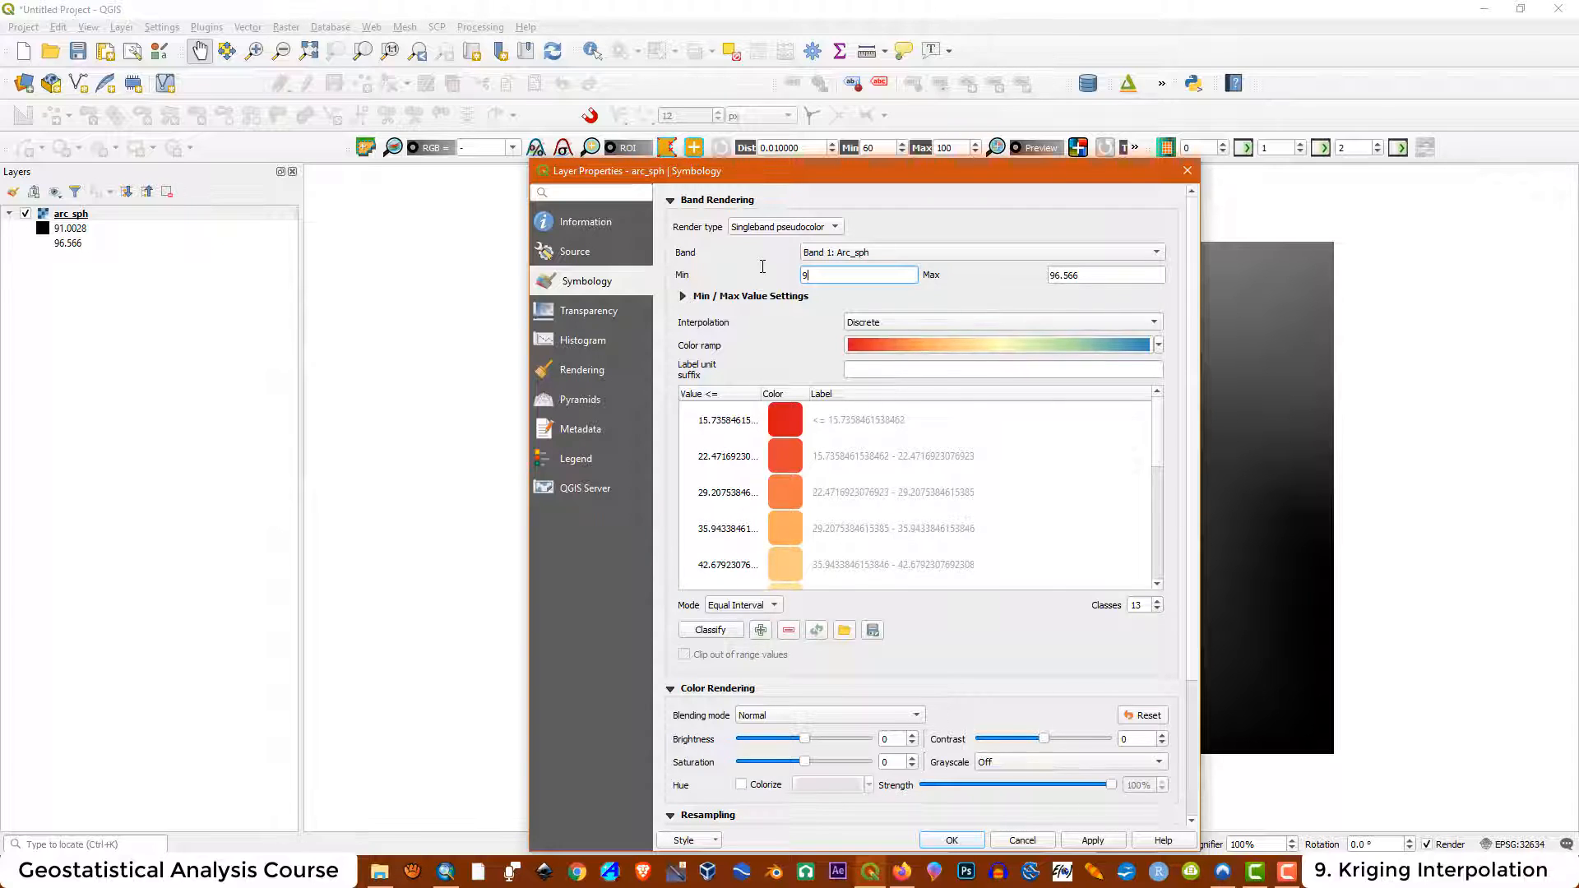
pyautogui.click(1087, 277)
pyautogui.moveTo(1092, 278); pyautogui.dragTo(1014, 271)
pyautogui.write('96.5')
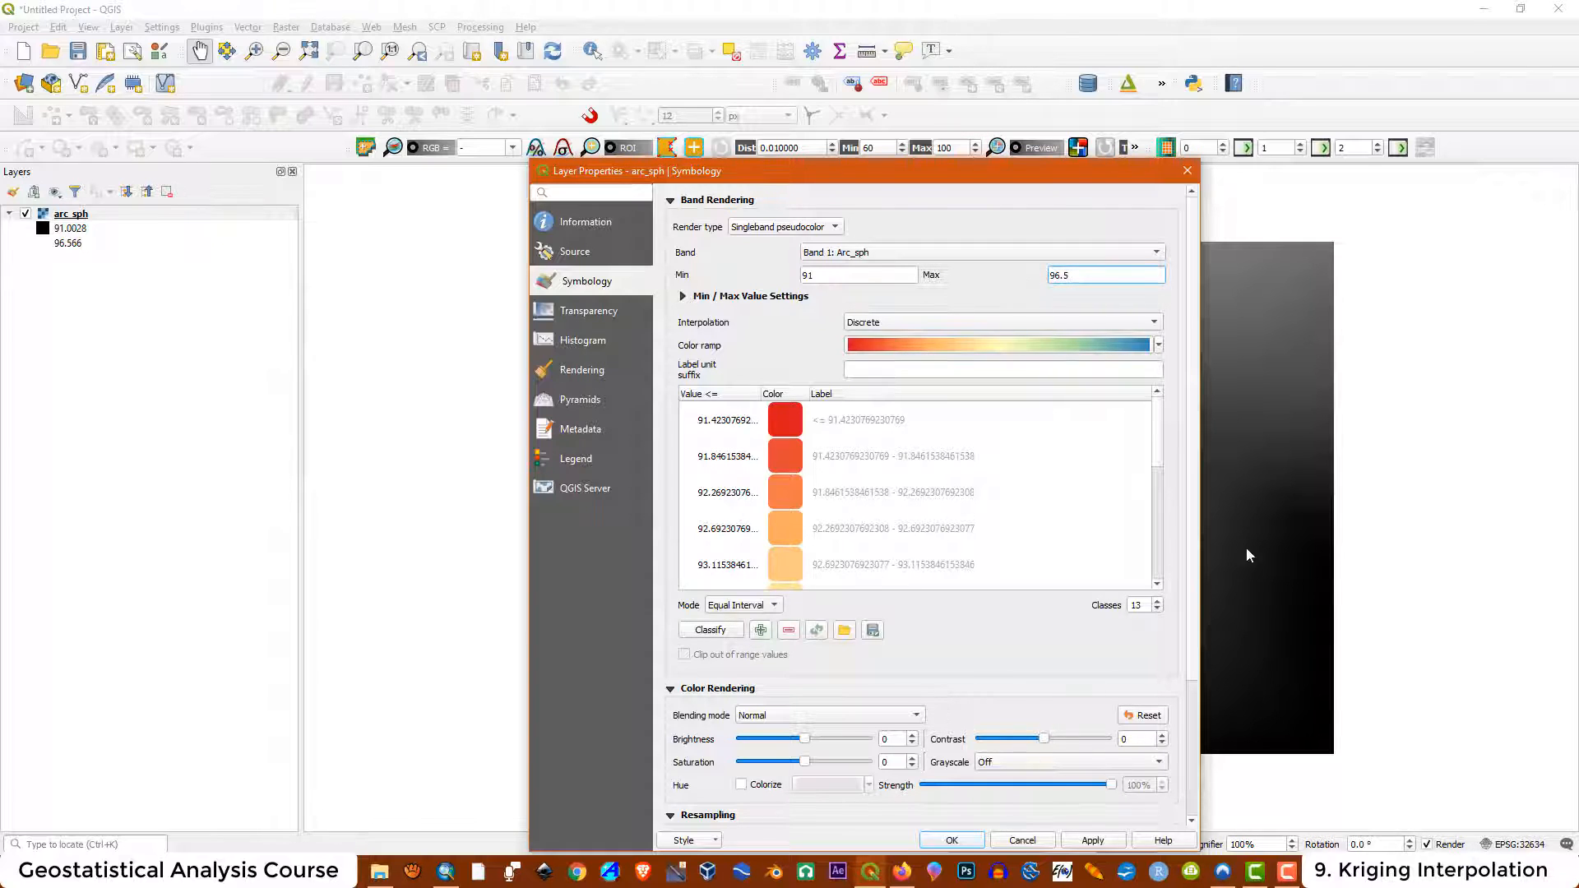
pyautogui.click(1093, 841)
pyautogui.click(952, 841)
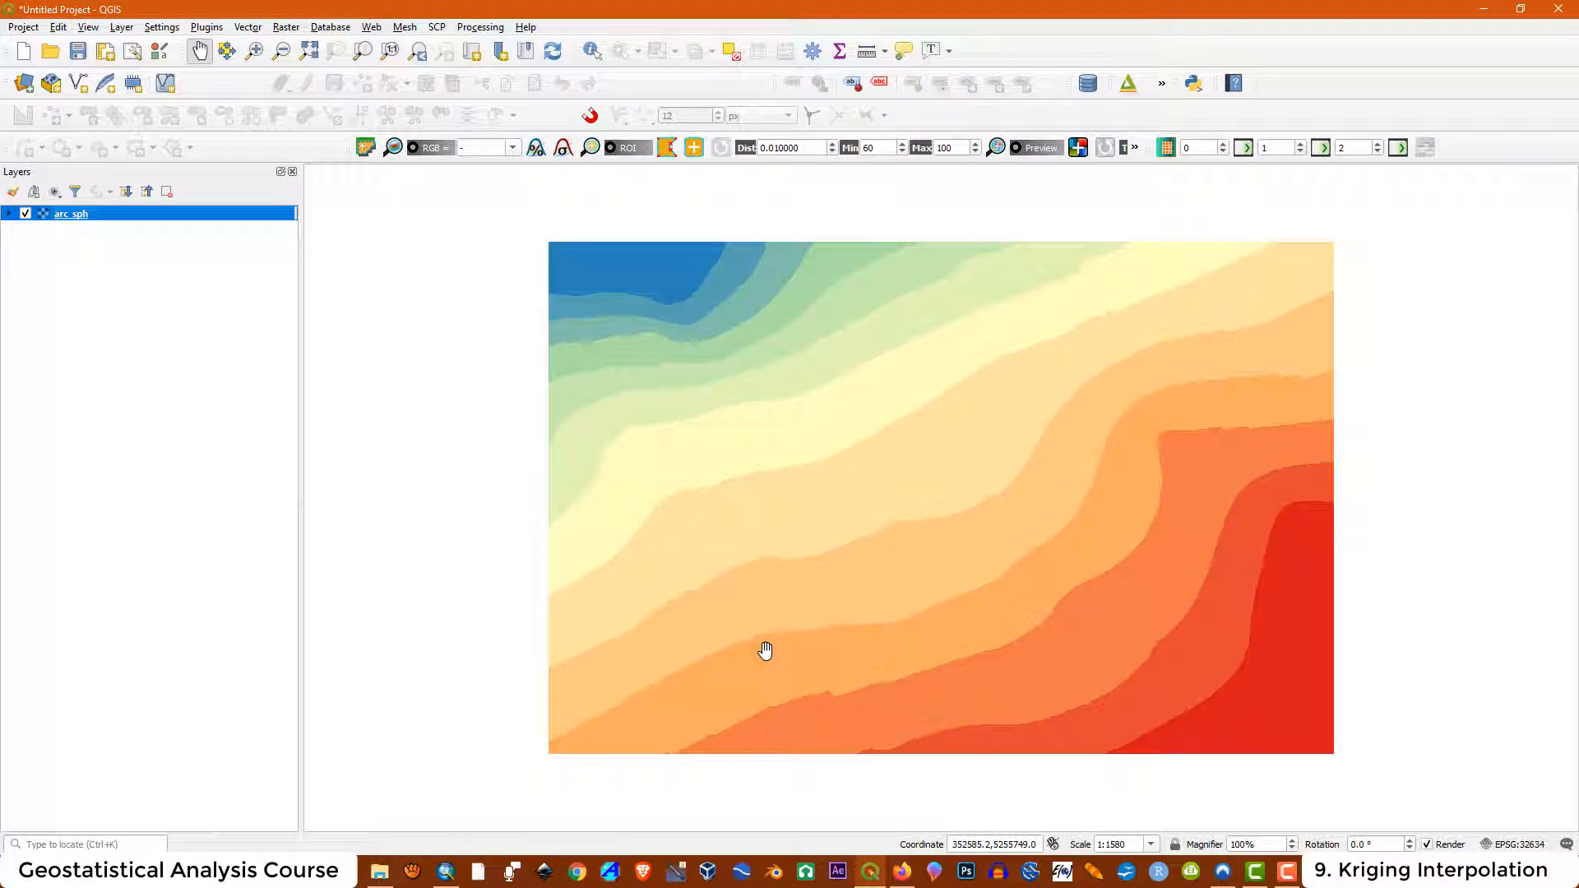
# Switch back to ArcMap and hide the Kriging and Arc_sph layers
pyautogui.click(445, 873)
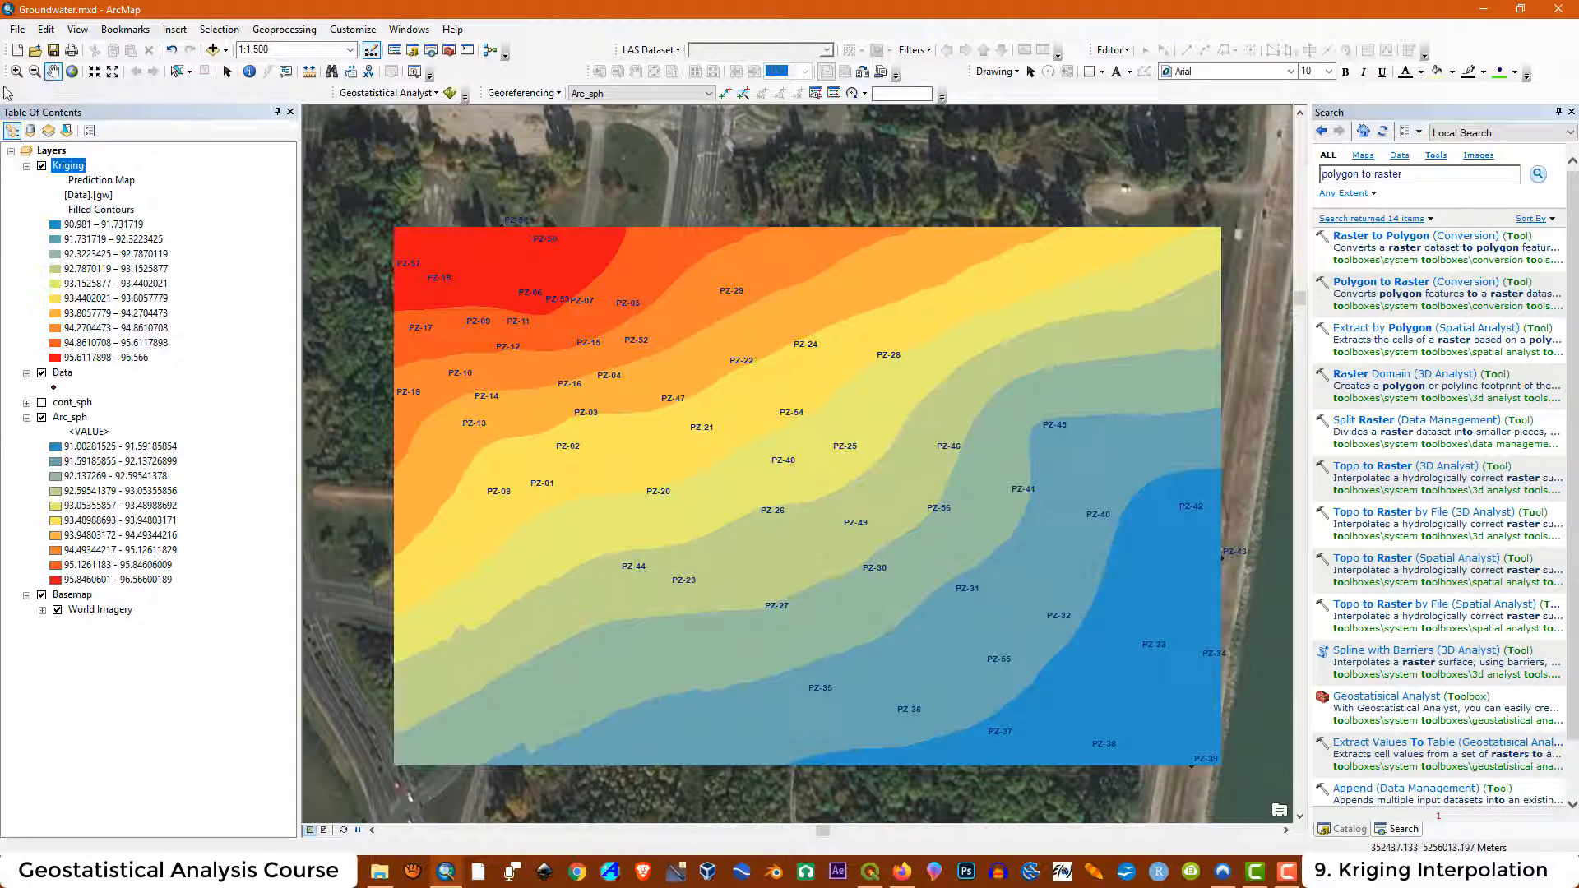
pyautogui.click(41, 165)
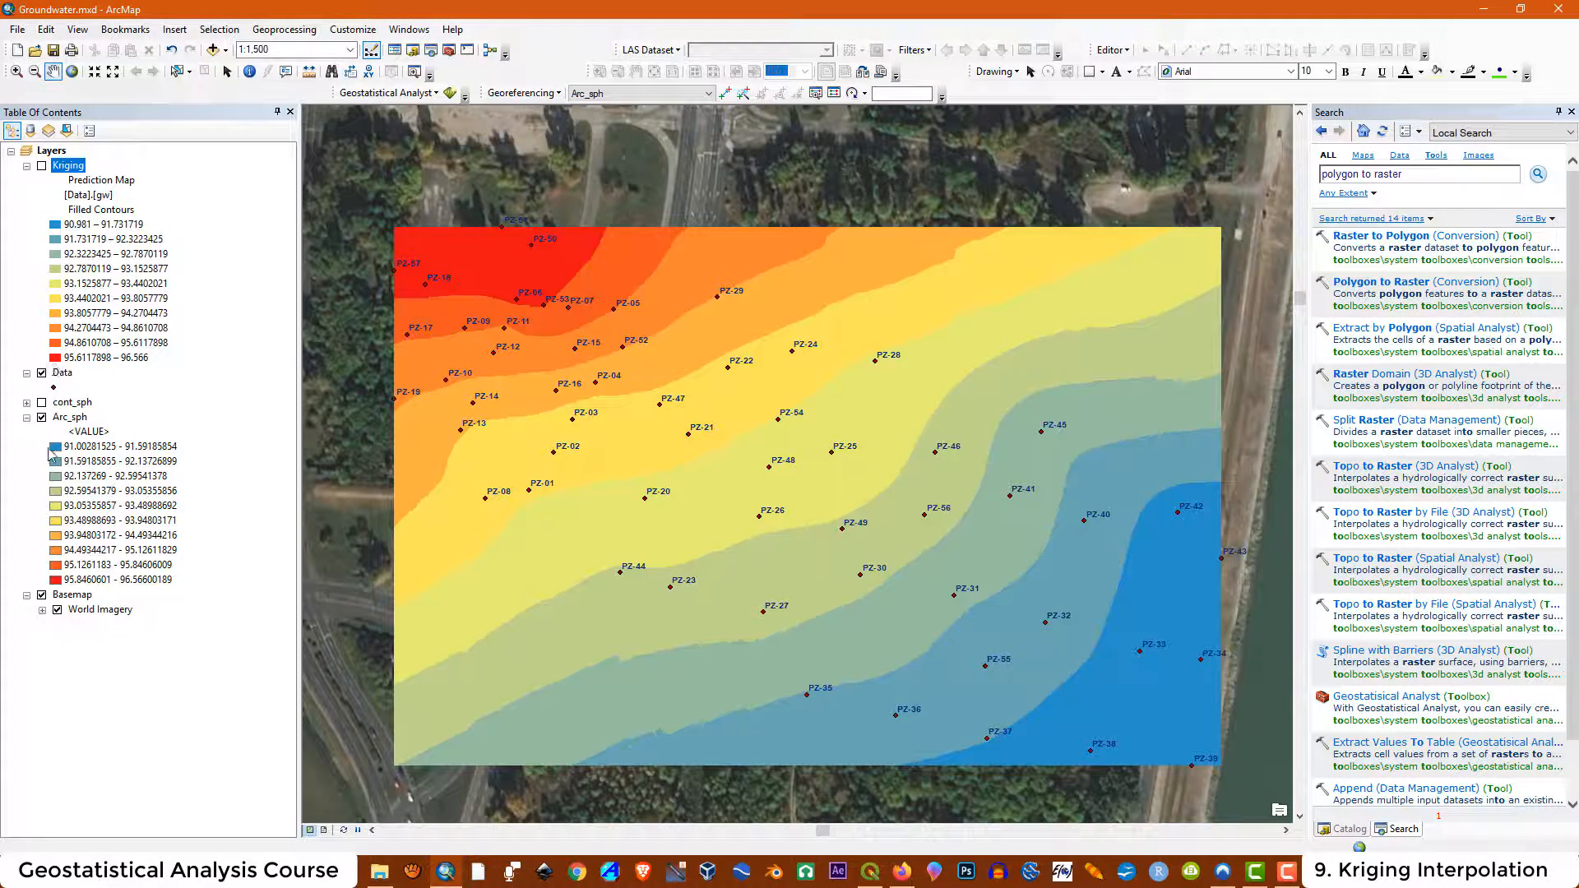
pyautogui.click(41, 417)
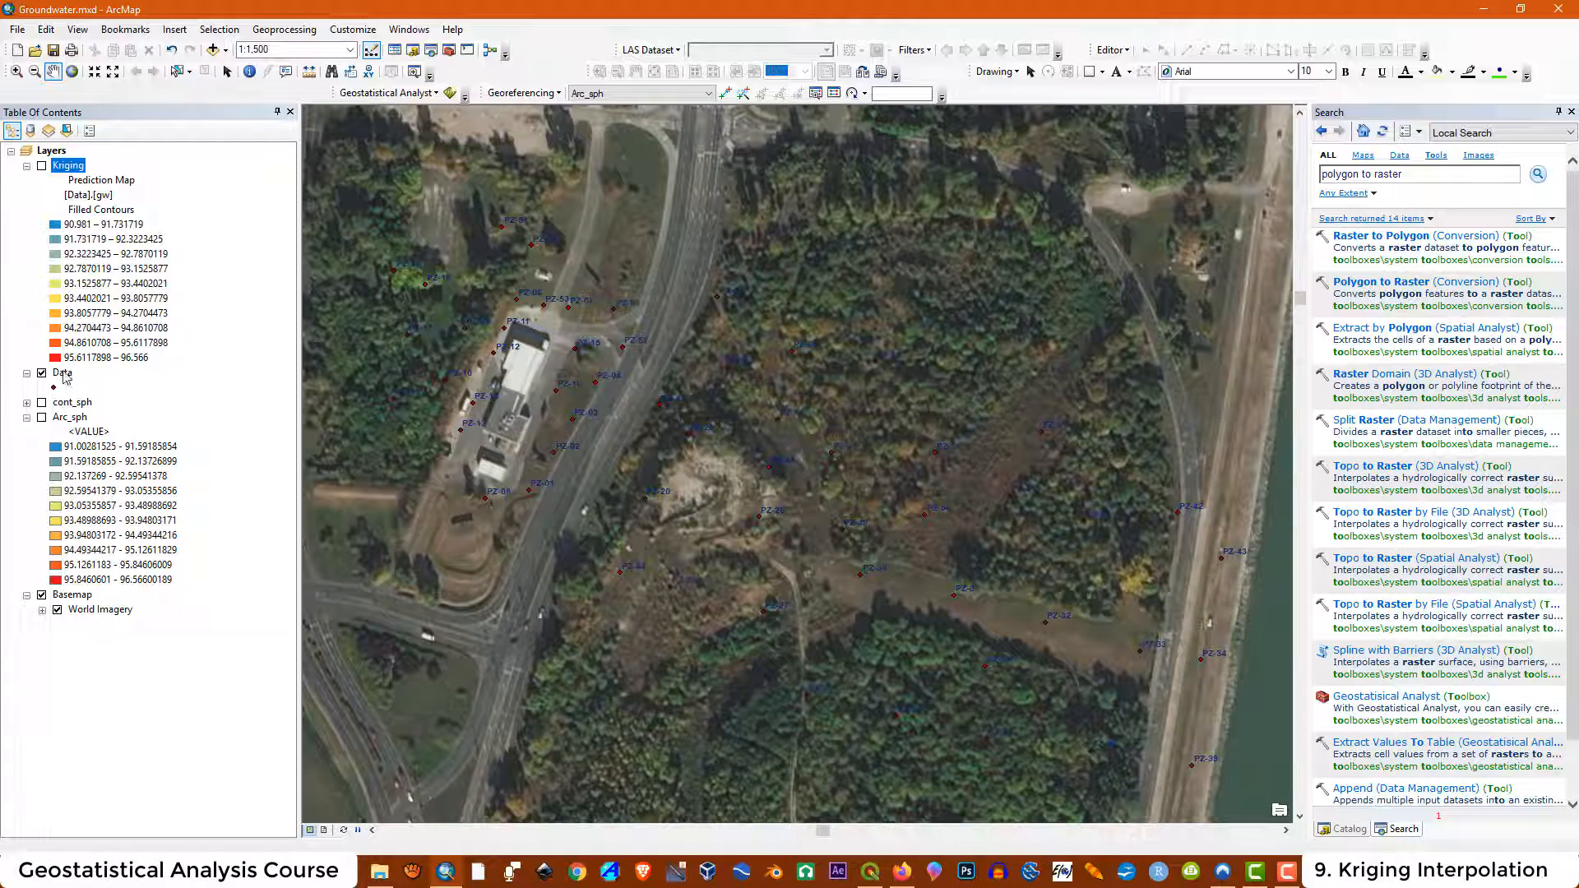
# Open the Geostatistical Wizard and choose Kriging/CoKriging on the Data layer's gw field
pyautogui.click(437, 93)
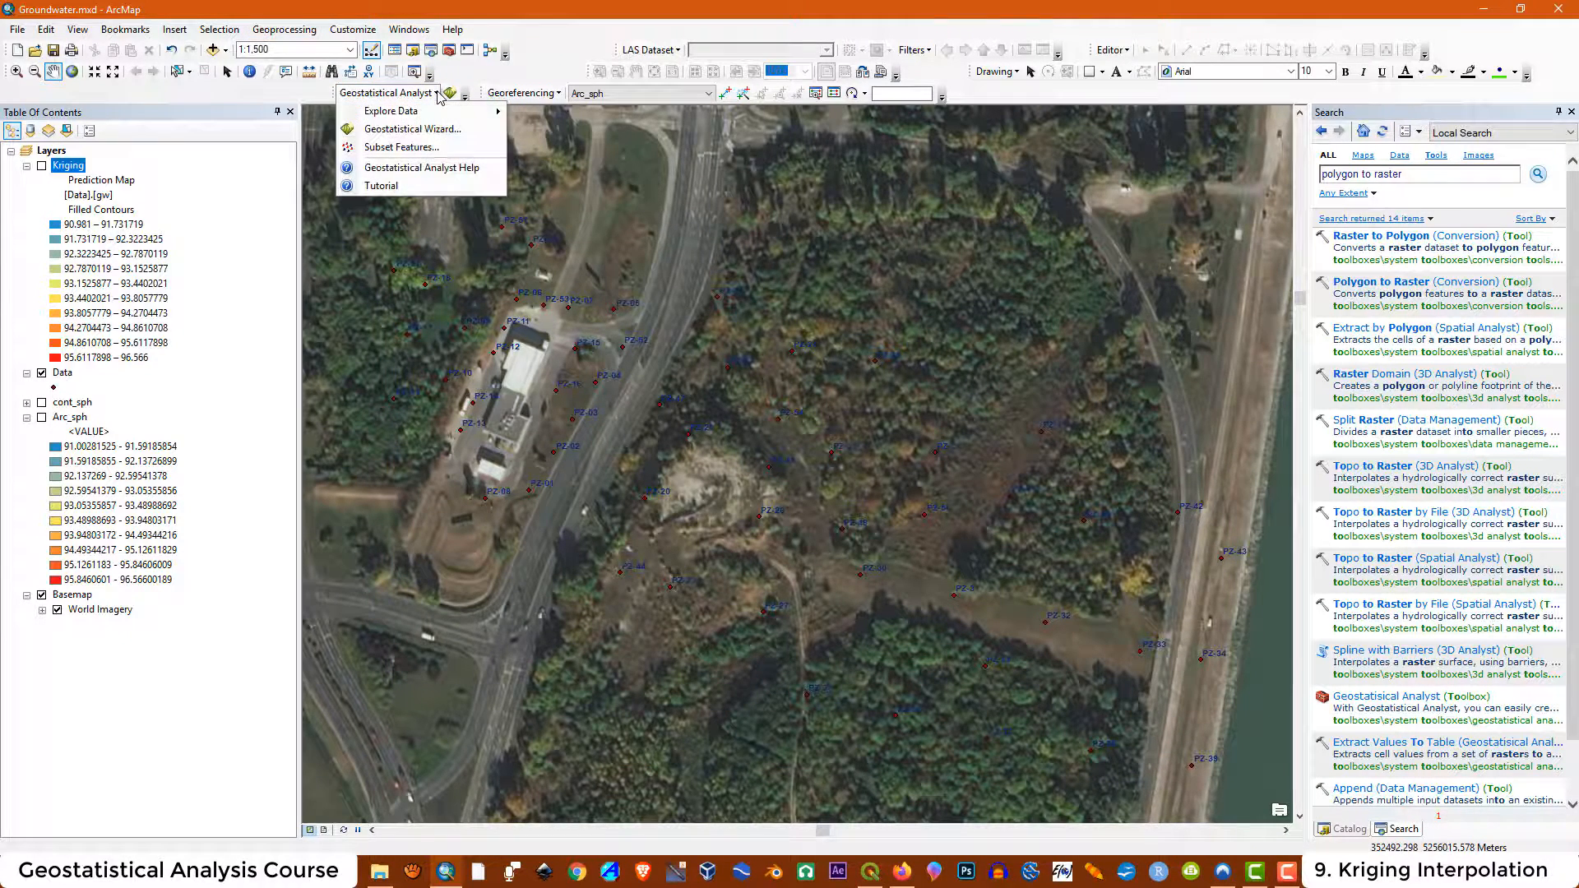
pyautogui.click(413, 129)
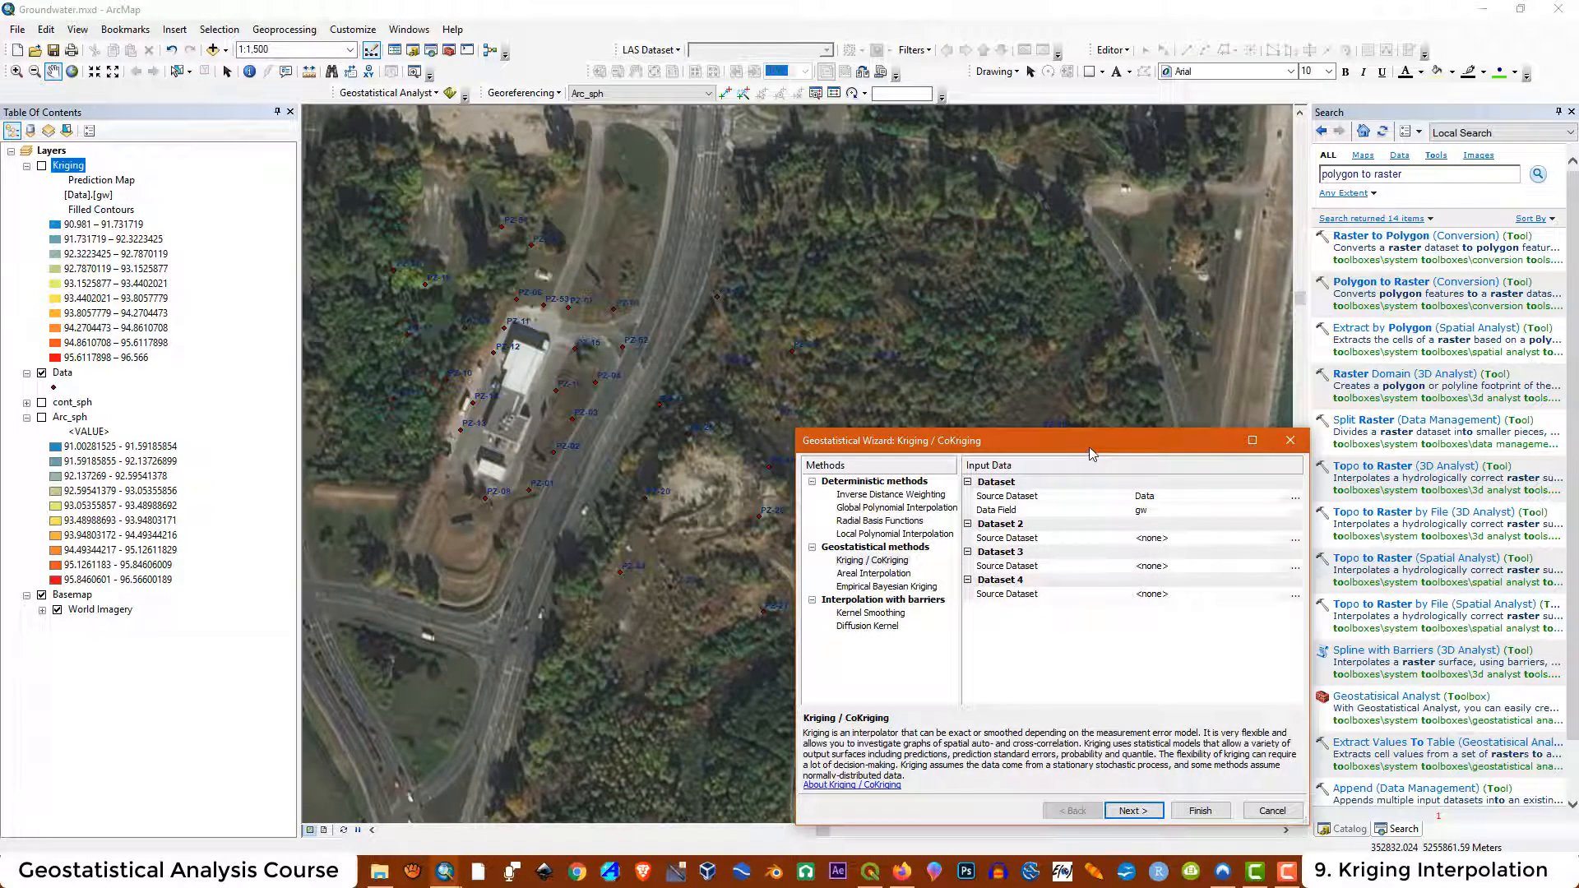
pyautogui.moveTo(1088, 447); pyautogui.dragTo(868, 305)
pyautogui.click(649, 415)
pyautogui.click(920, 670)
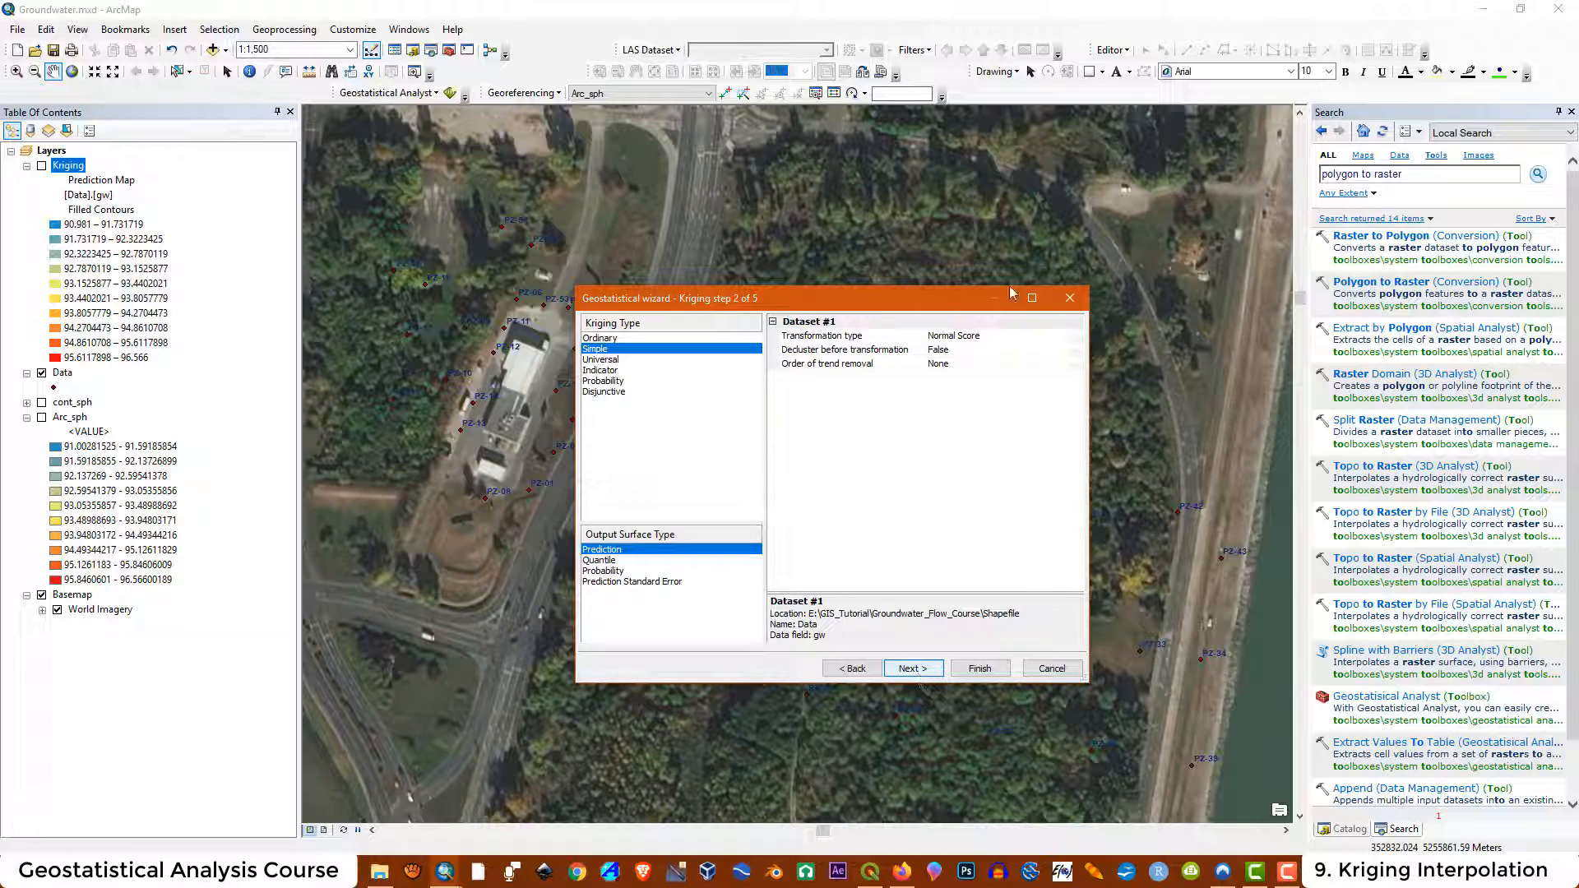
# Choose Ordinary kriging with no transformation and first-order trend removal, and accept the trend removal settings
pyautogui.click(600, 338)
pyautogui.click(959, 350)
pyautogui.click(959, 350)
pyautogui.click(936, 384)
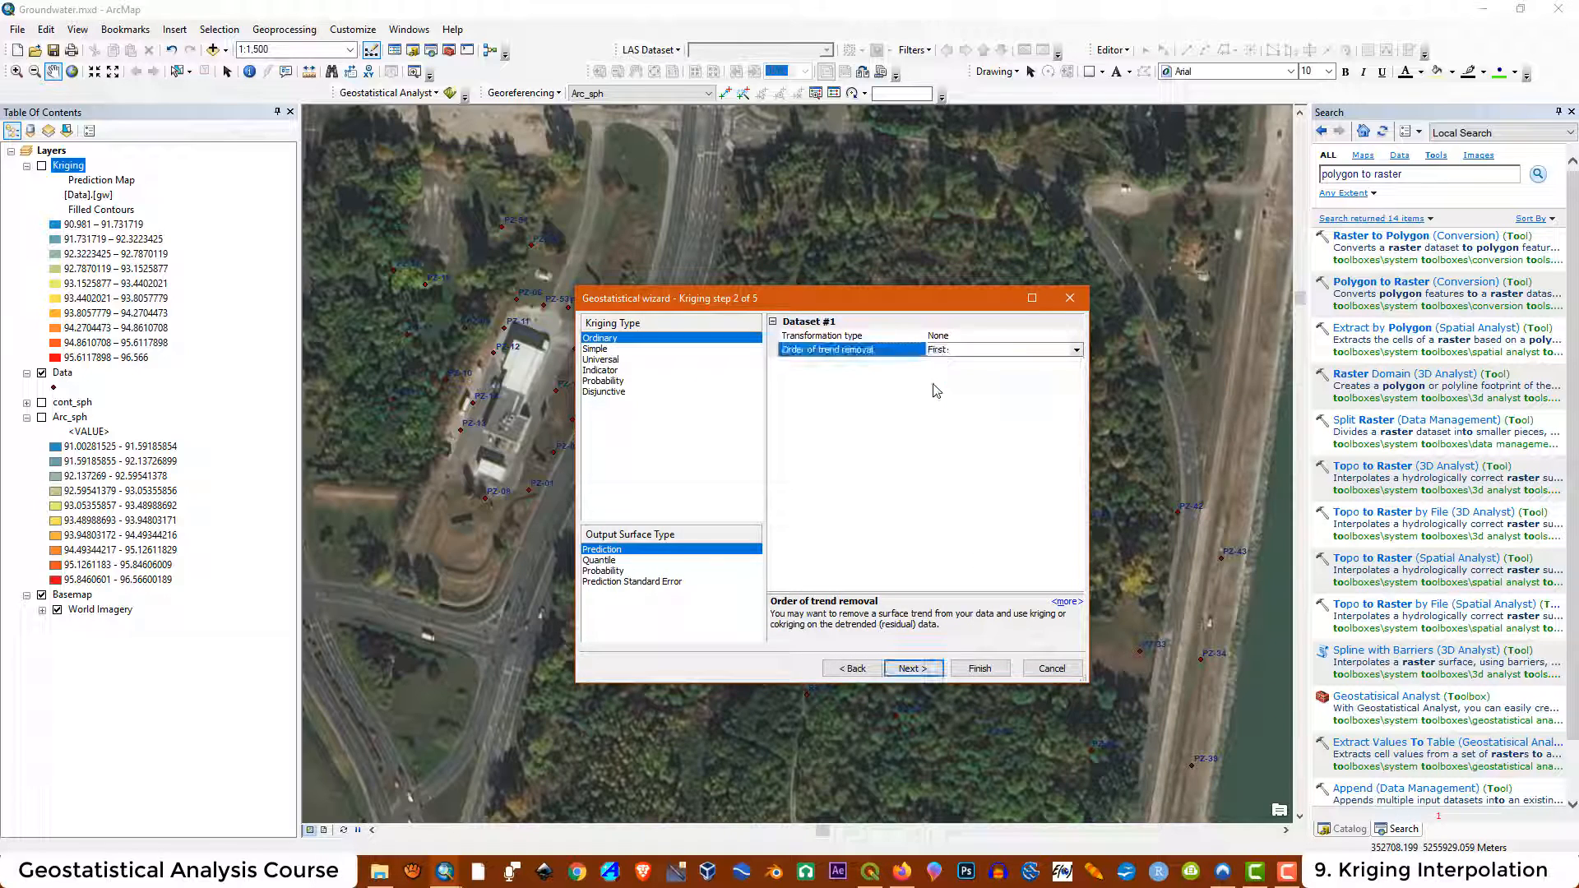
pyautogui.click(913, 669)
pyautogui.click(1032, 298)
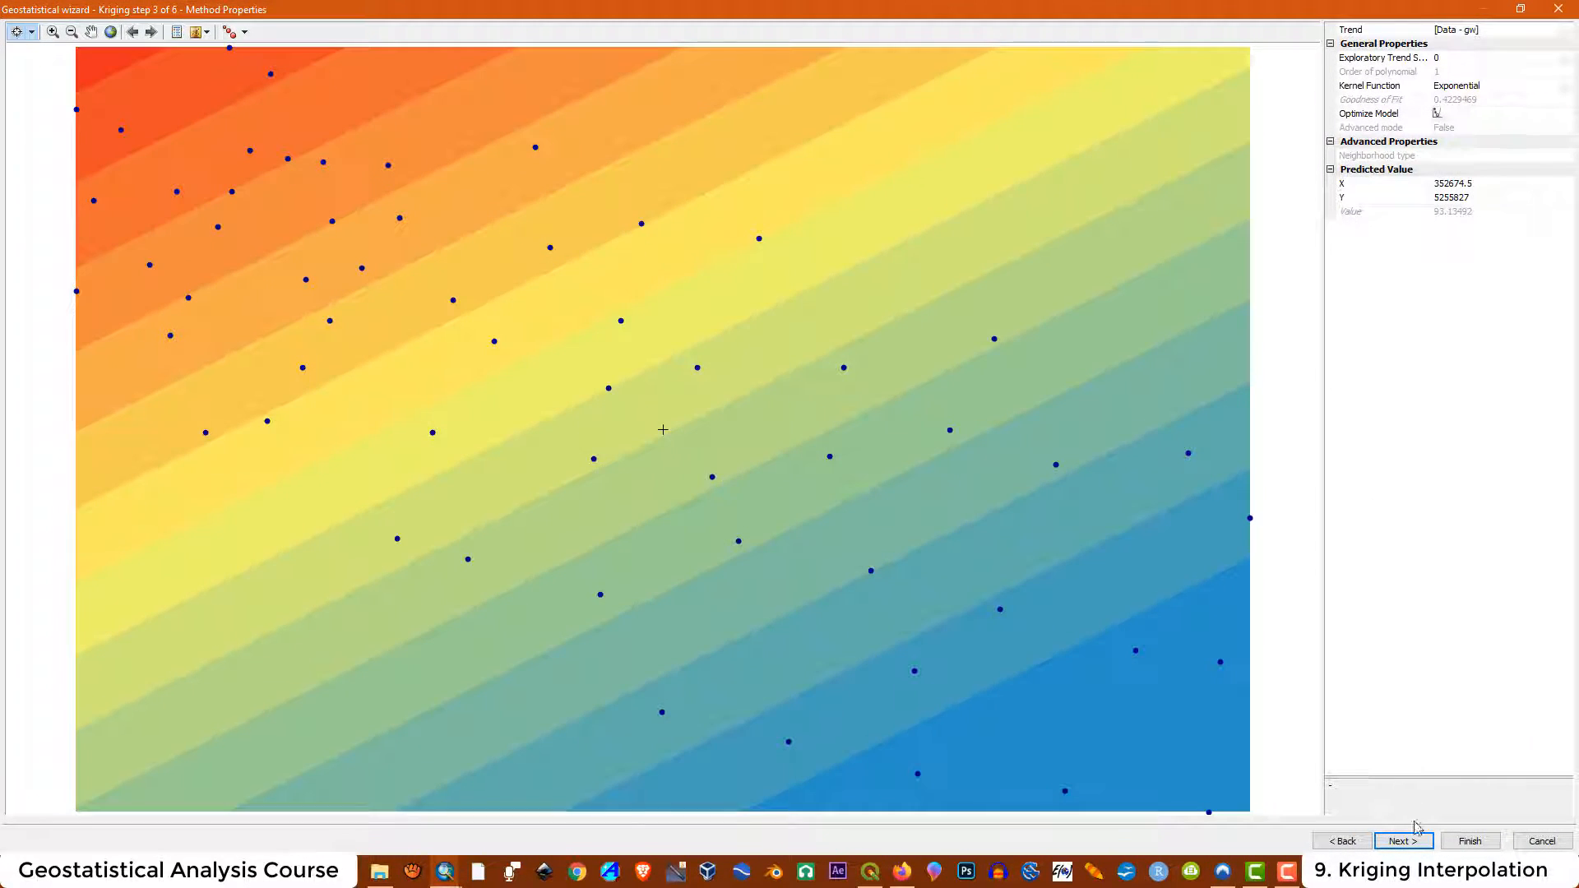
pyautogui.click(1402, 842)
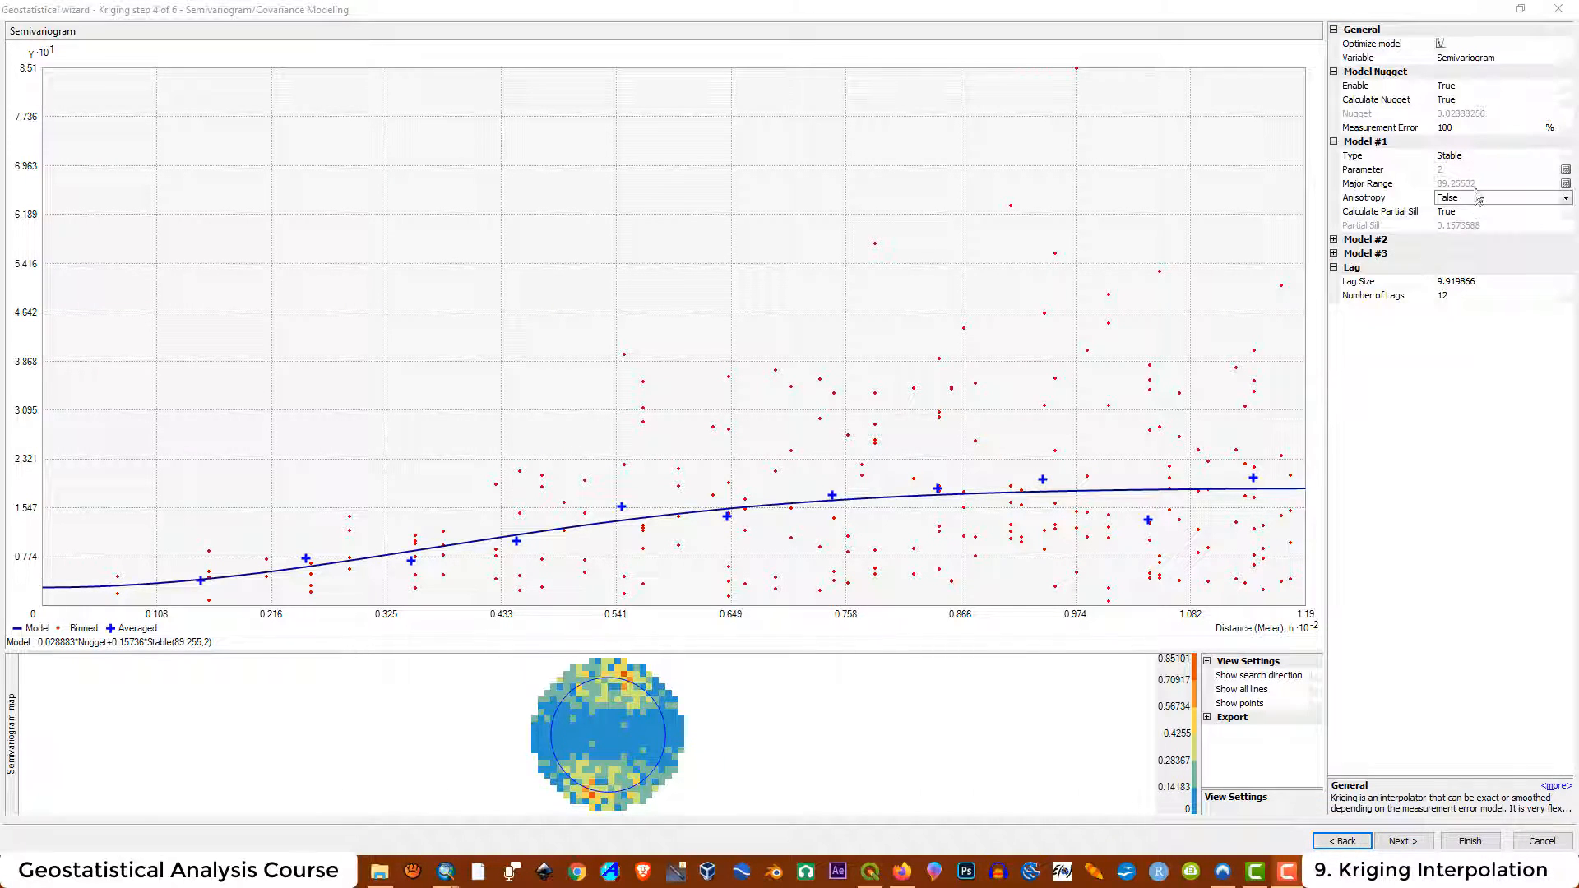
# Set the semivariogram model type to Spherical and enable anisotropy
pyautogui.click(1569, 158)
pyautogui.click(1566, 156)
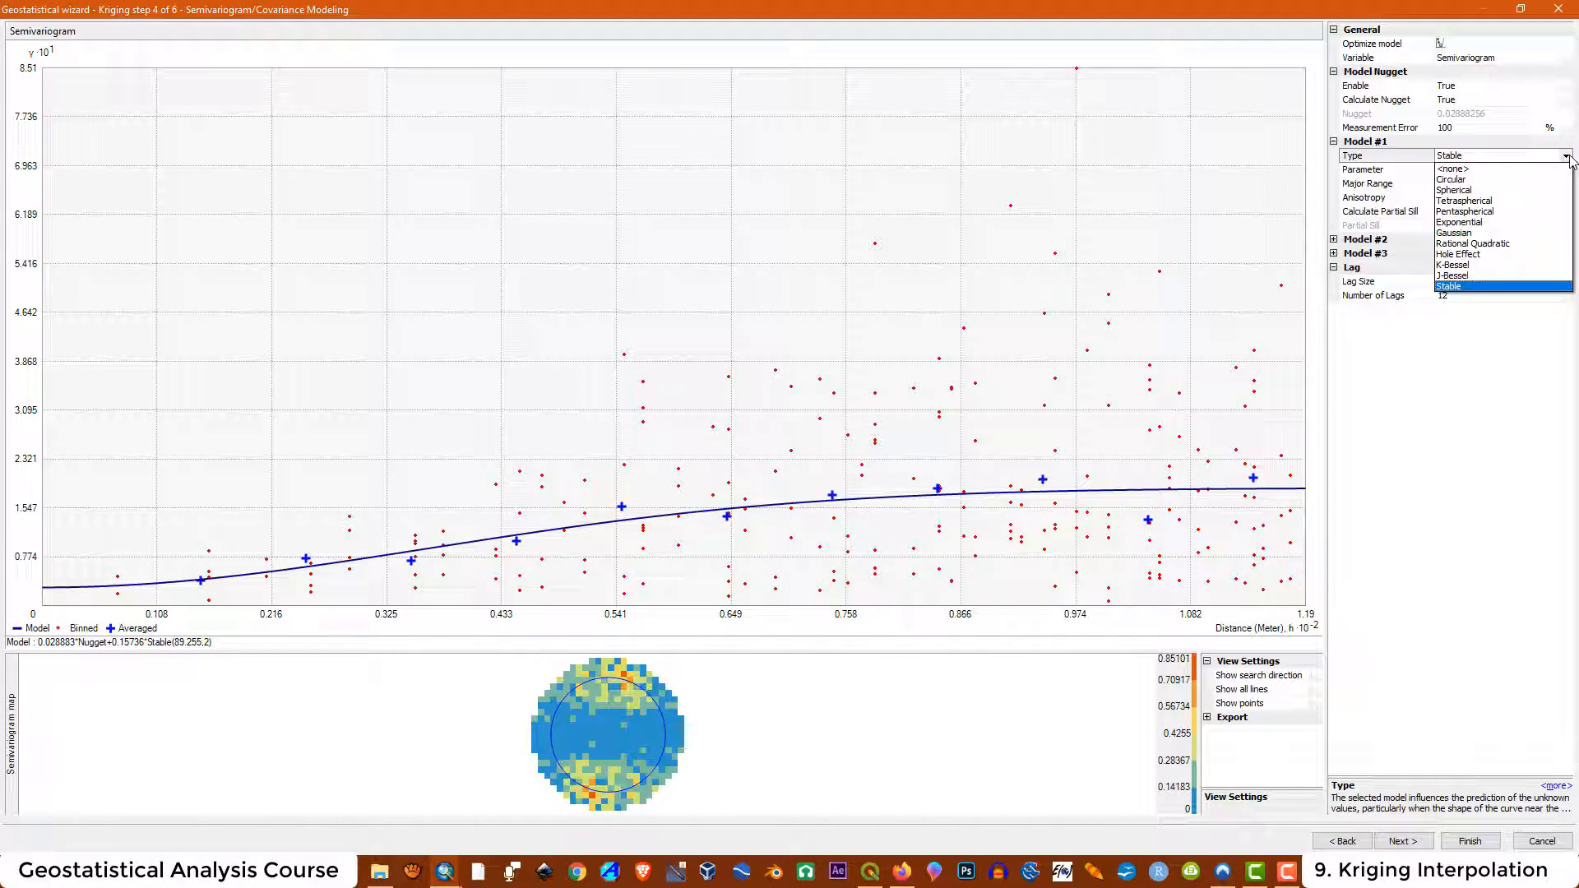
pyautogui.click(1487, 200)
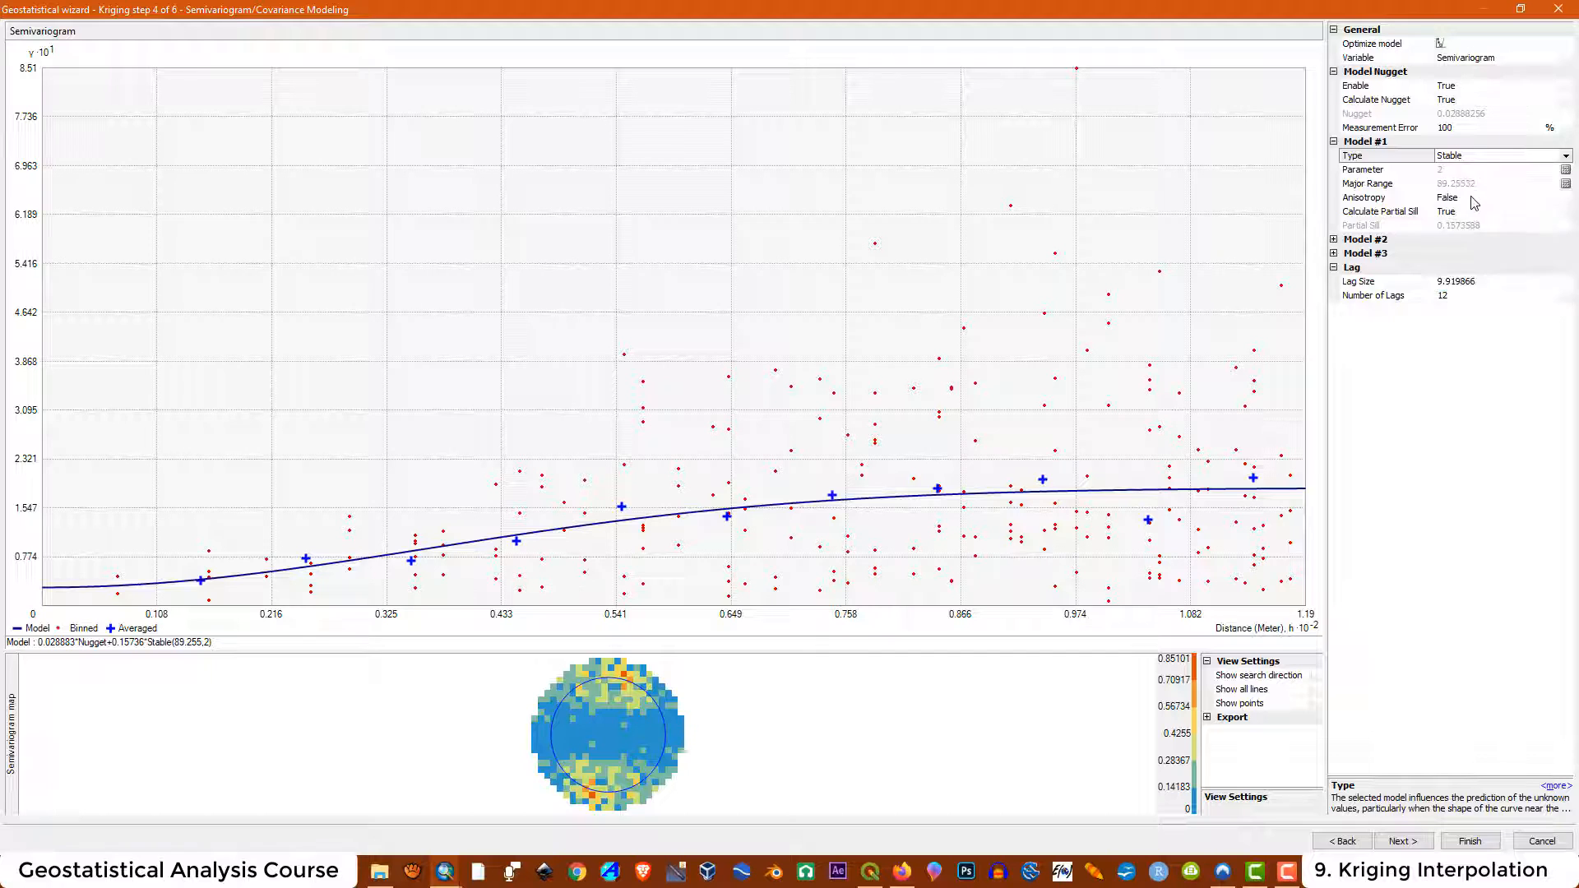
pyautogui.click(1566, 156)
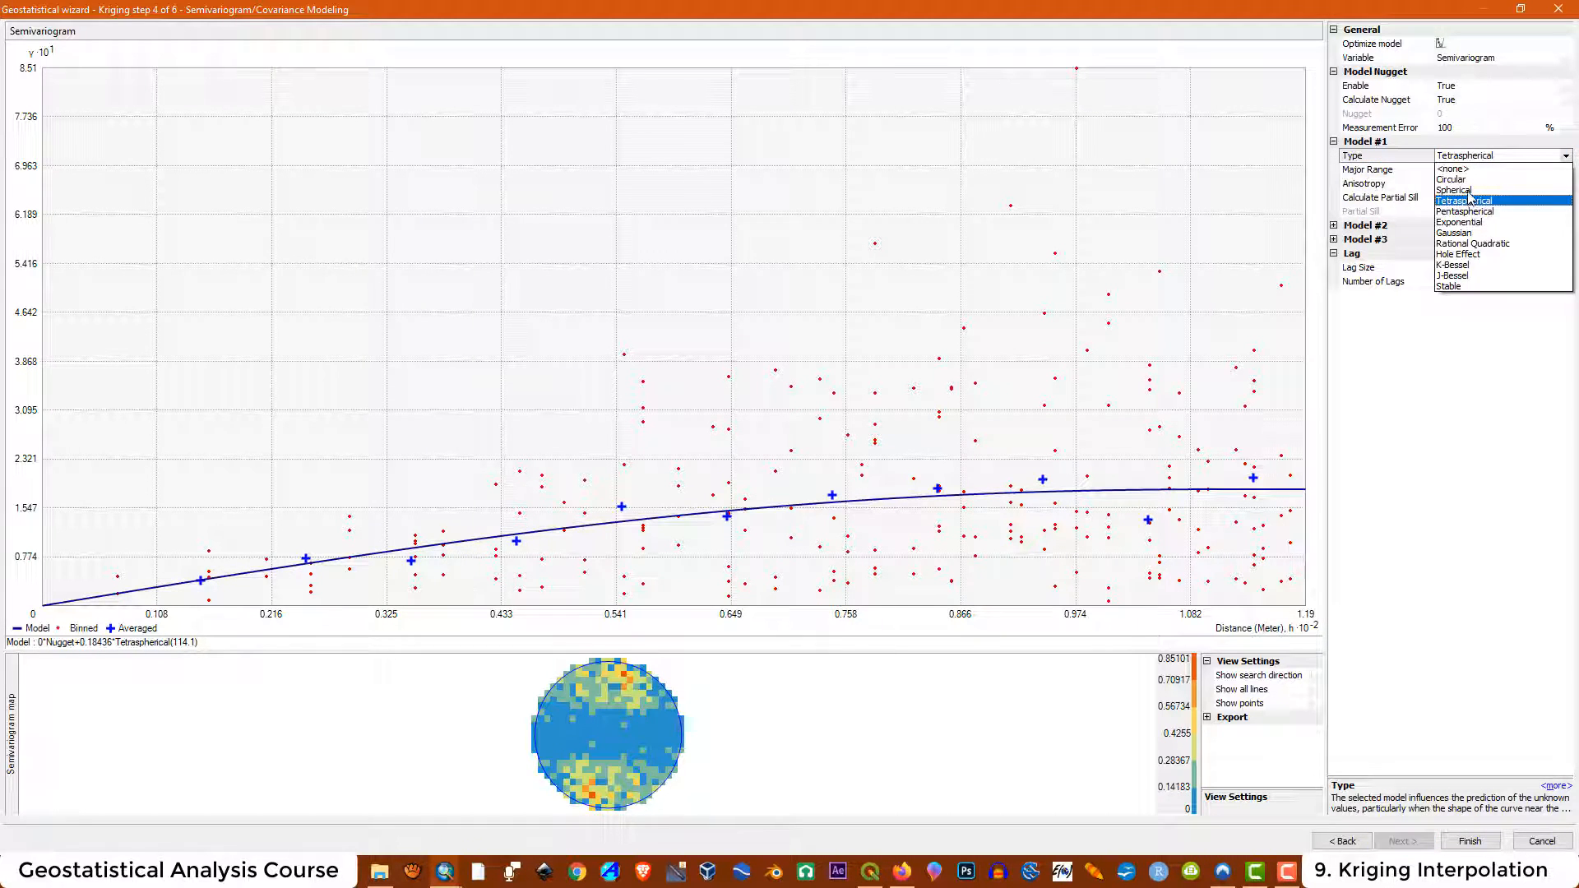
pyautogui.click(1466, 190)
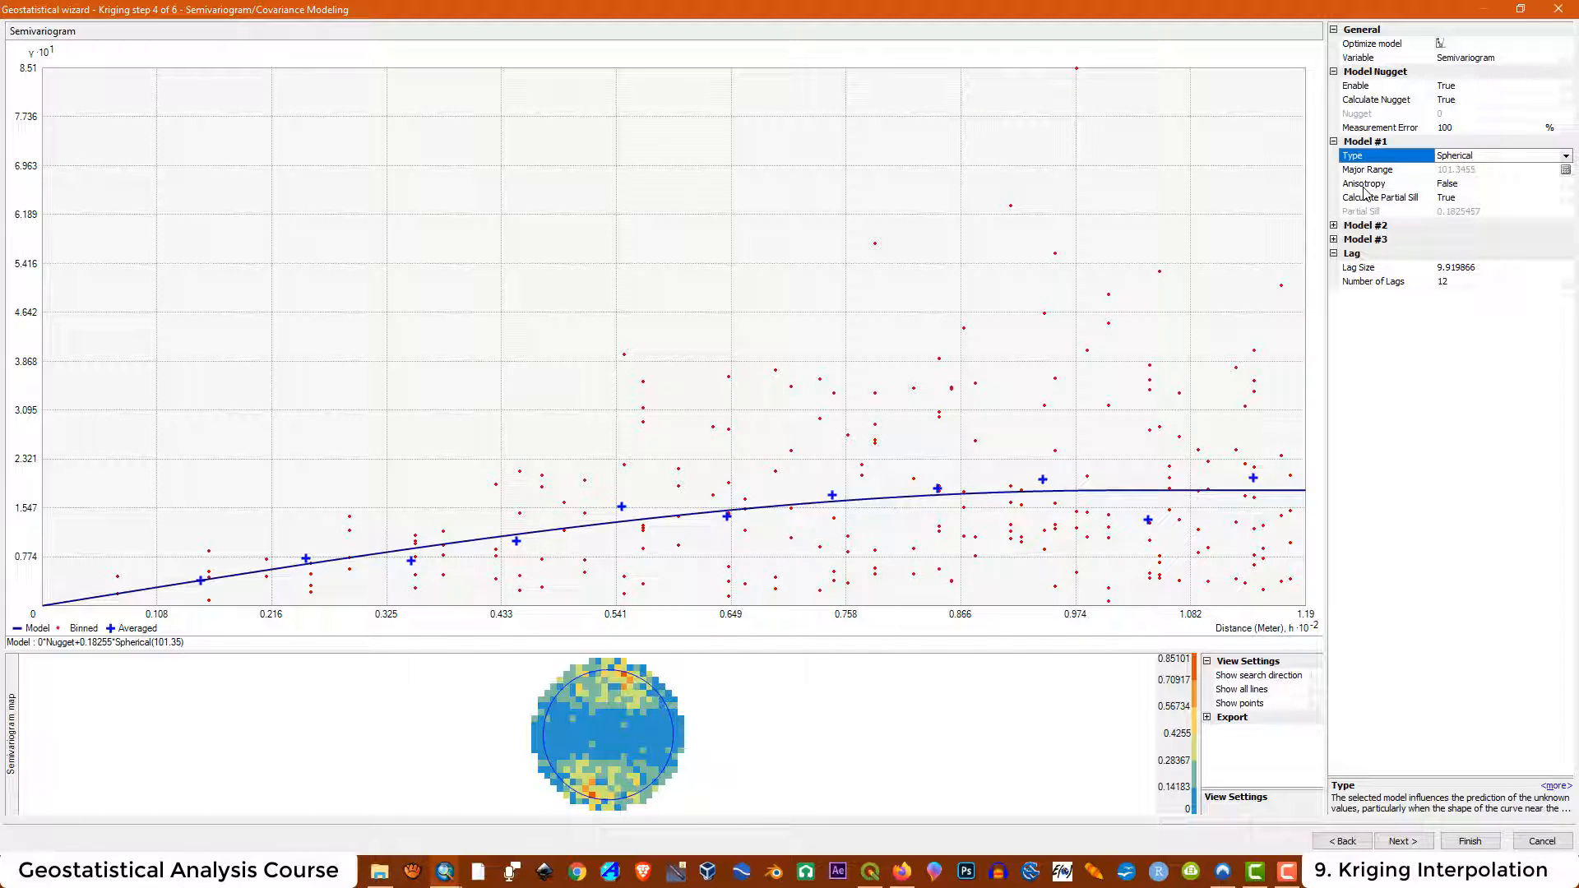
pyautogui.click(1472, 183)
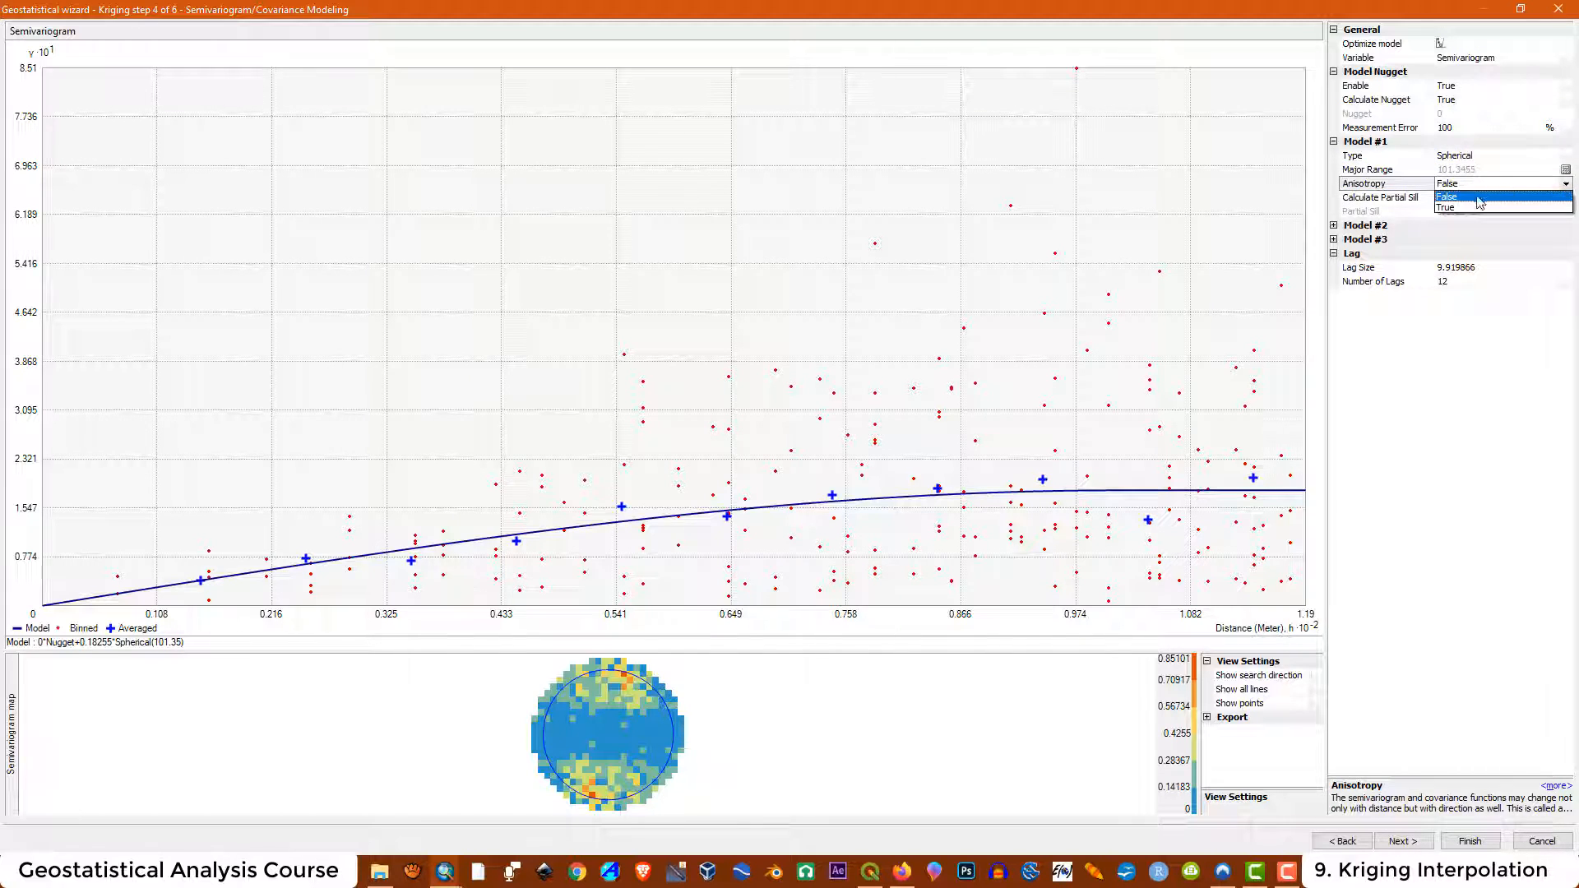
pyautogui.click(1448, 208)
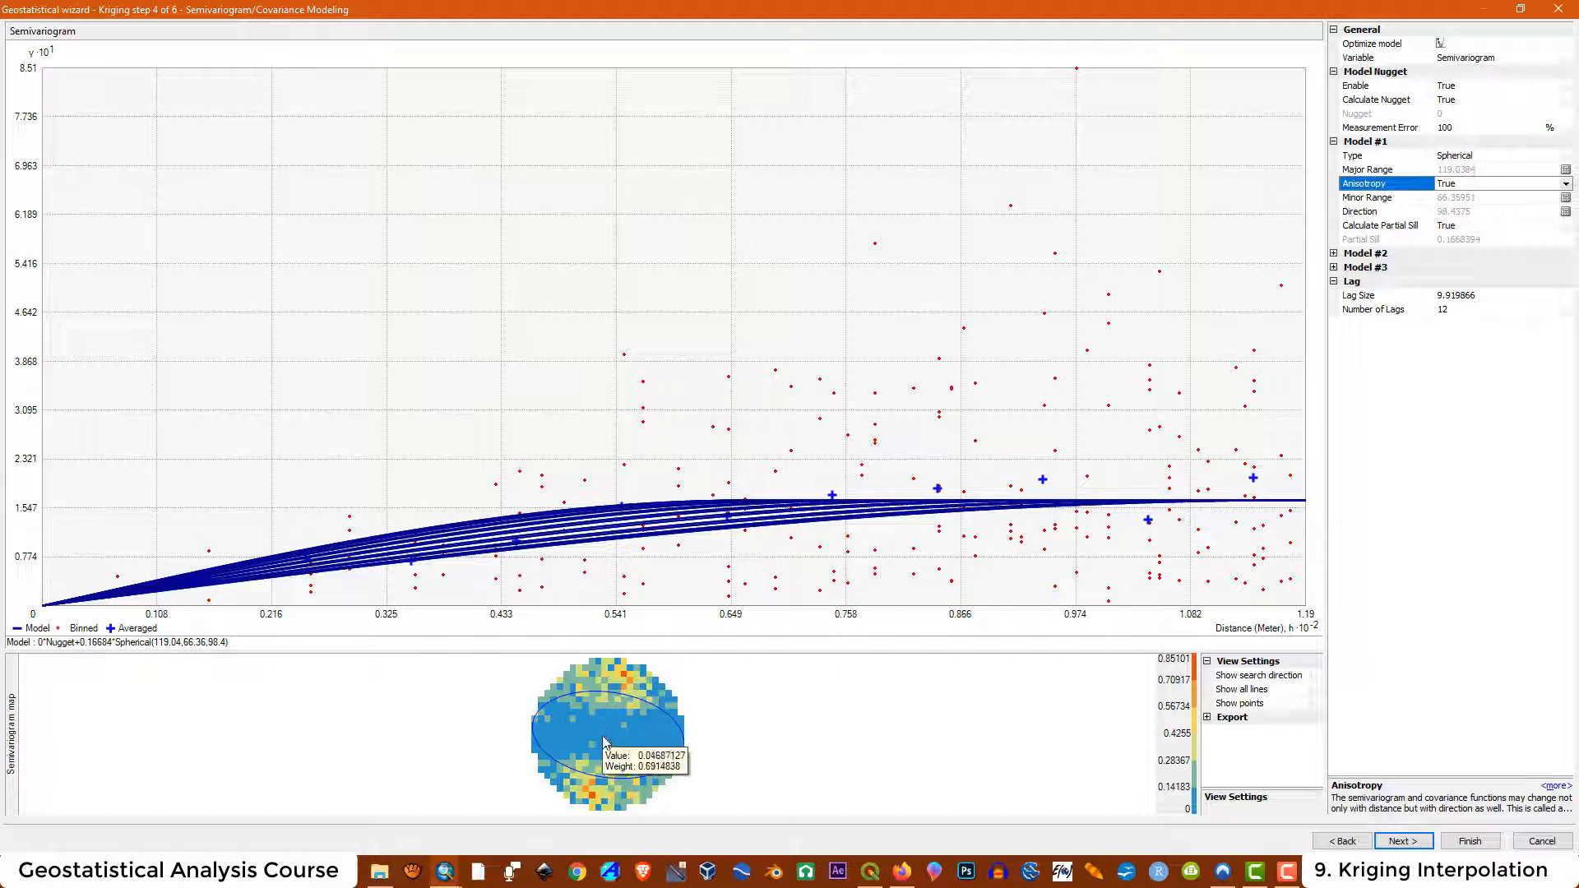
# Turn on the search direction display and rotate it on the semivariogram map
pyautogui.click(1316, 675)
pyautogui.click(1316, 675)
pyautogui.click(1320, 700)
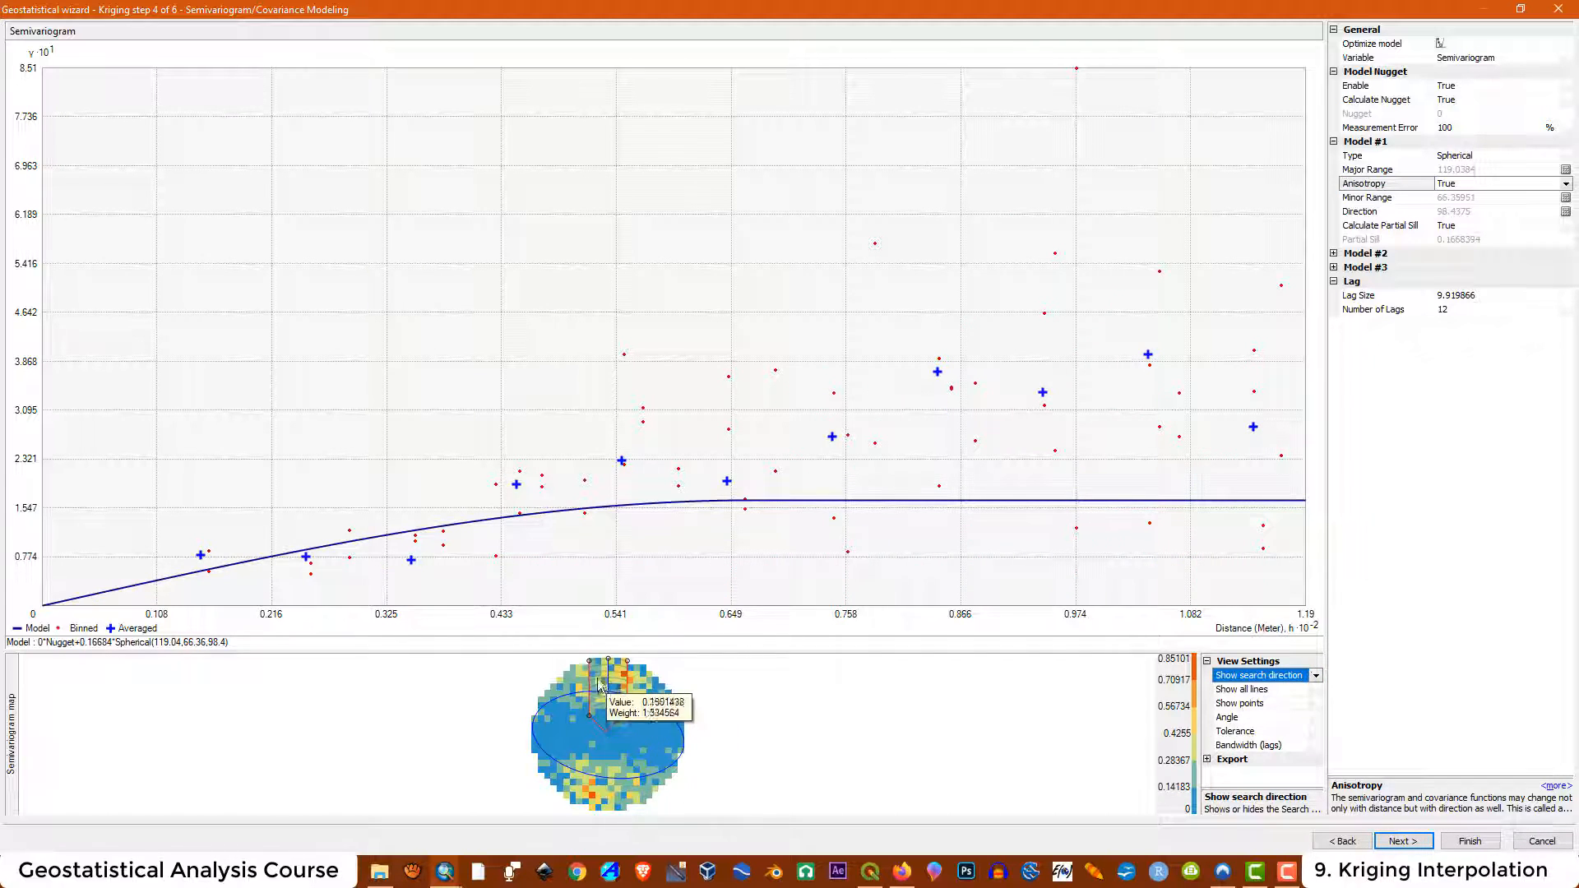
pyautogui.moveTo(607, 658); pyautogui.dragTo(740, 750)
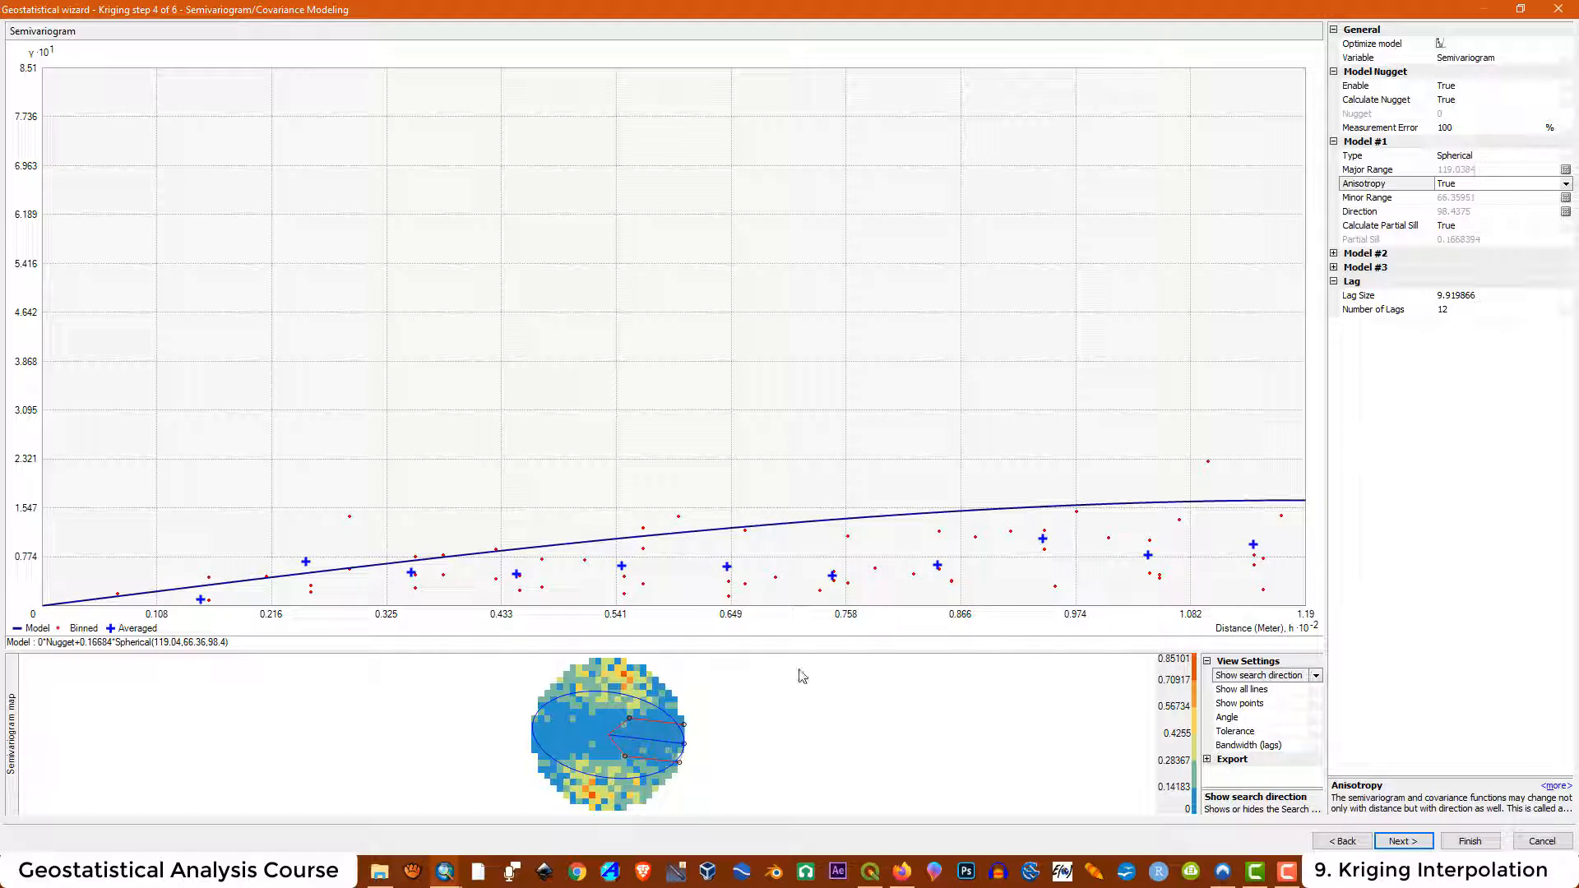
# Set the lag size to 15 and the number of lags to 15
pyautogui.click(1481, 295)
pyautogui.moveTo(1523, 294); pyautogui.dragTo(1435, 298)
pyautogui.write('15')
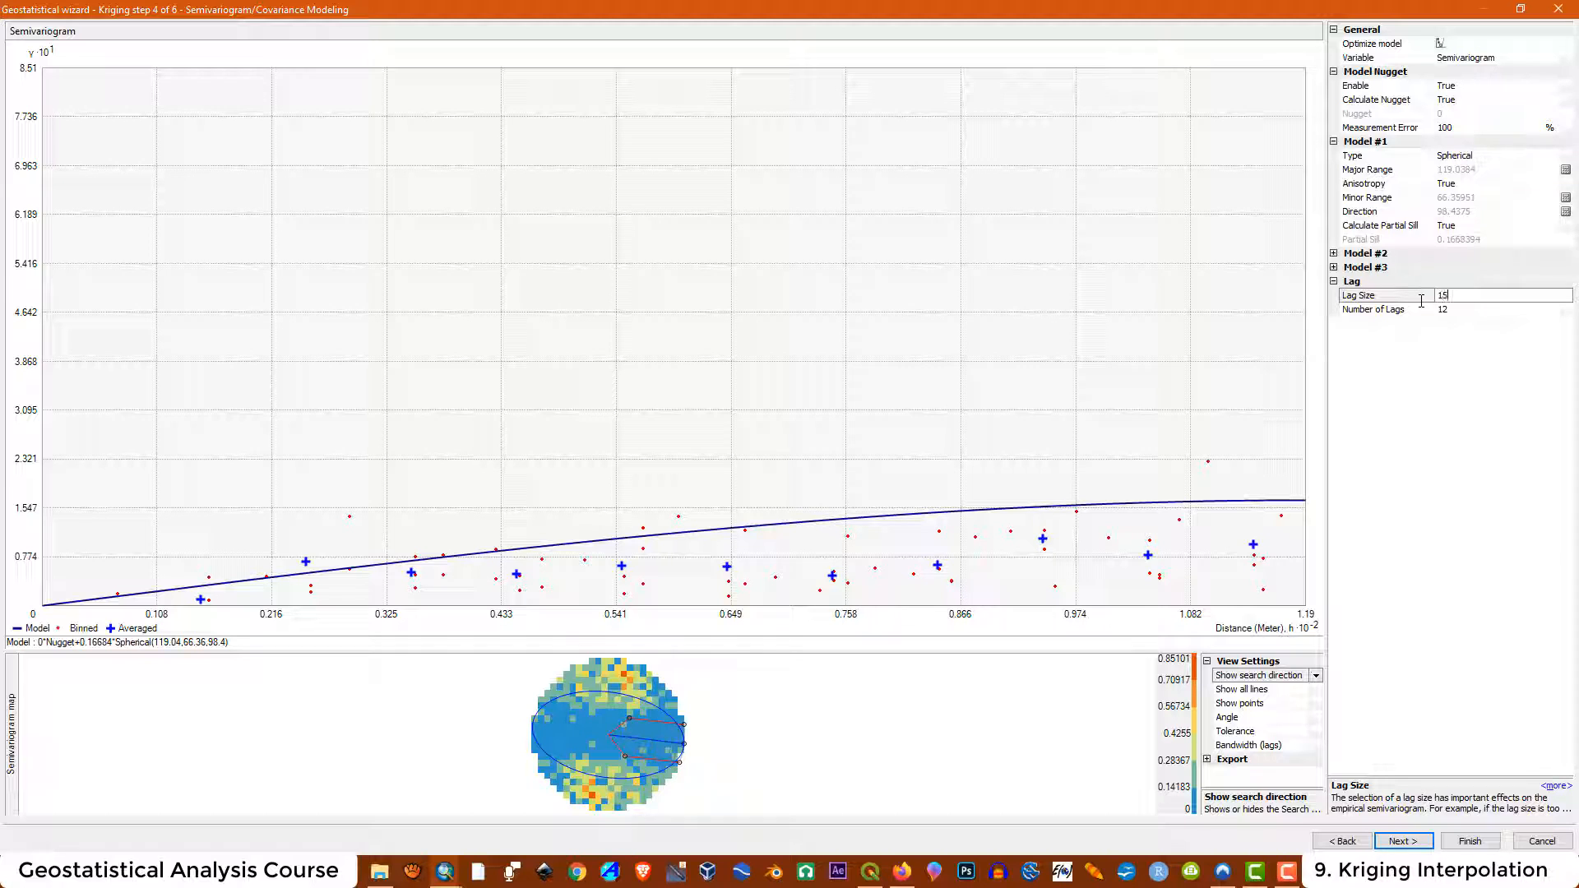
pyautogui.click(1464, 309)
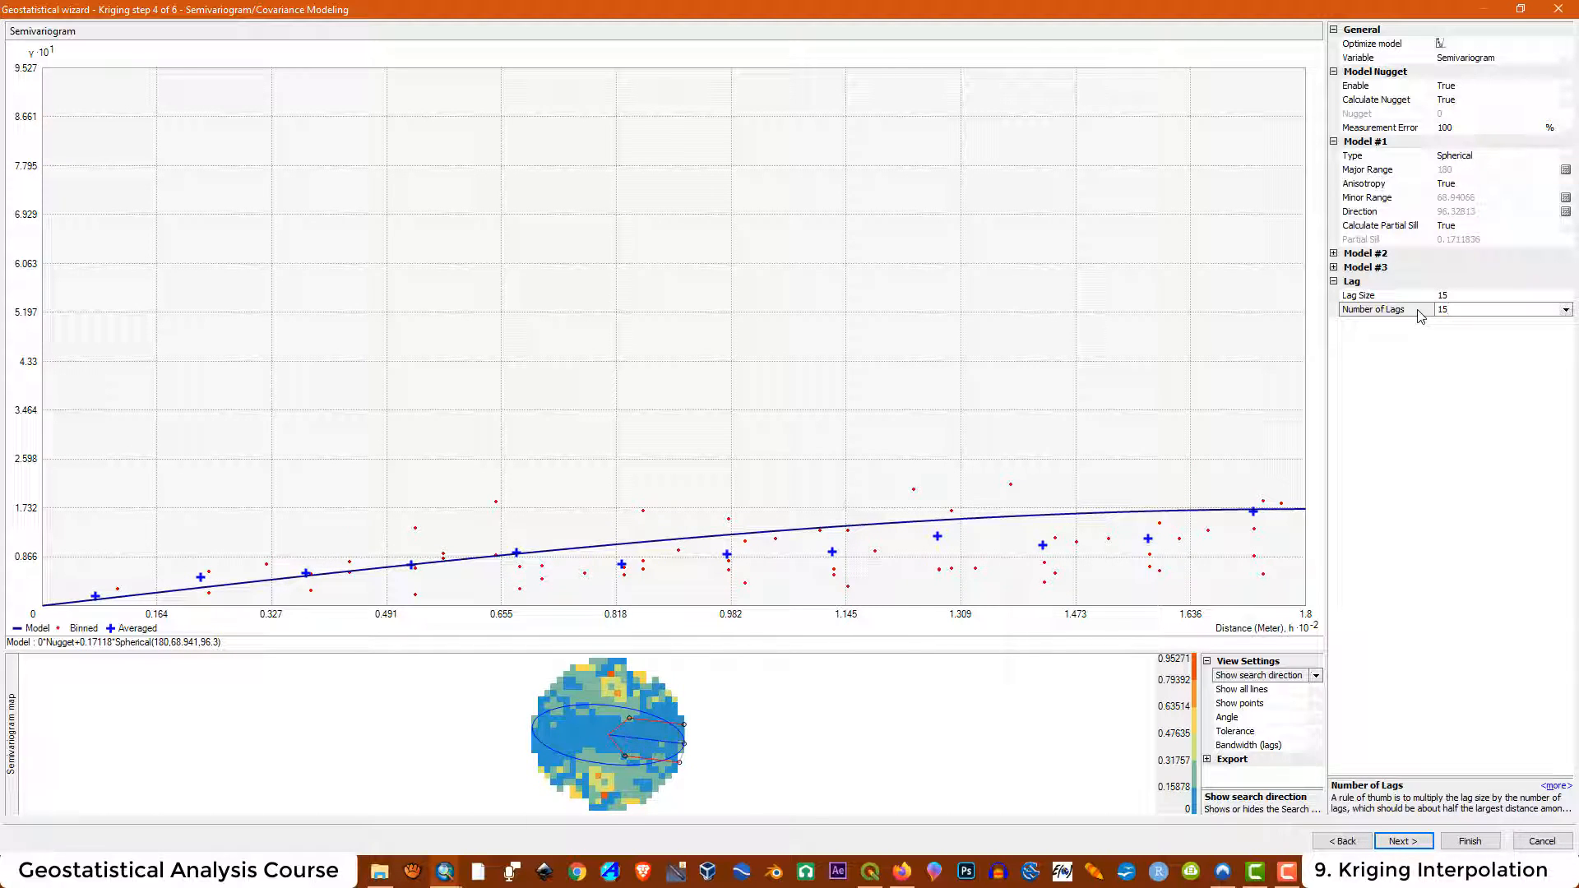
pyautogui.press('Return')
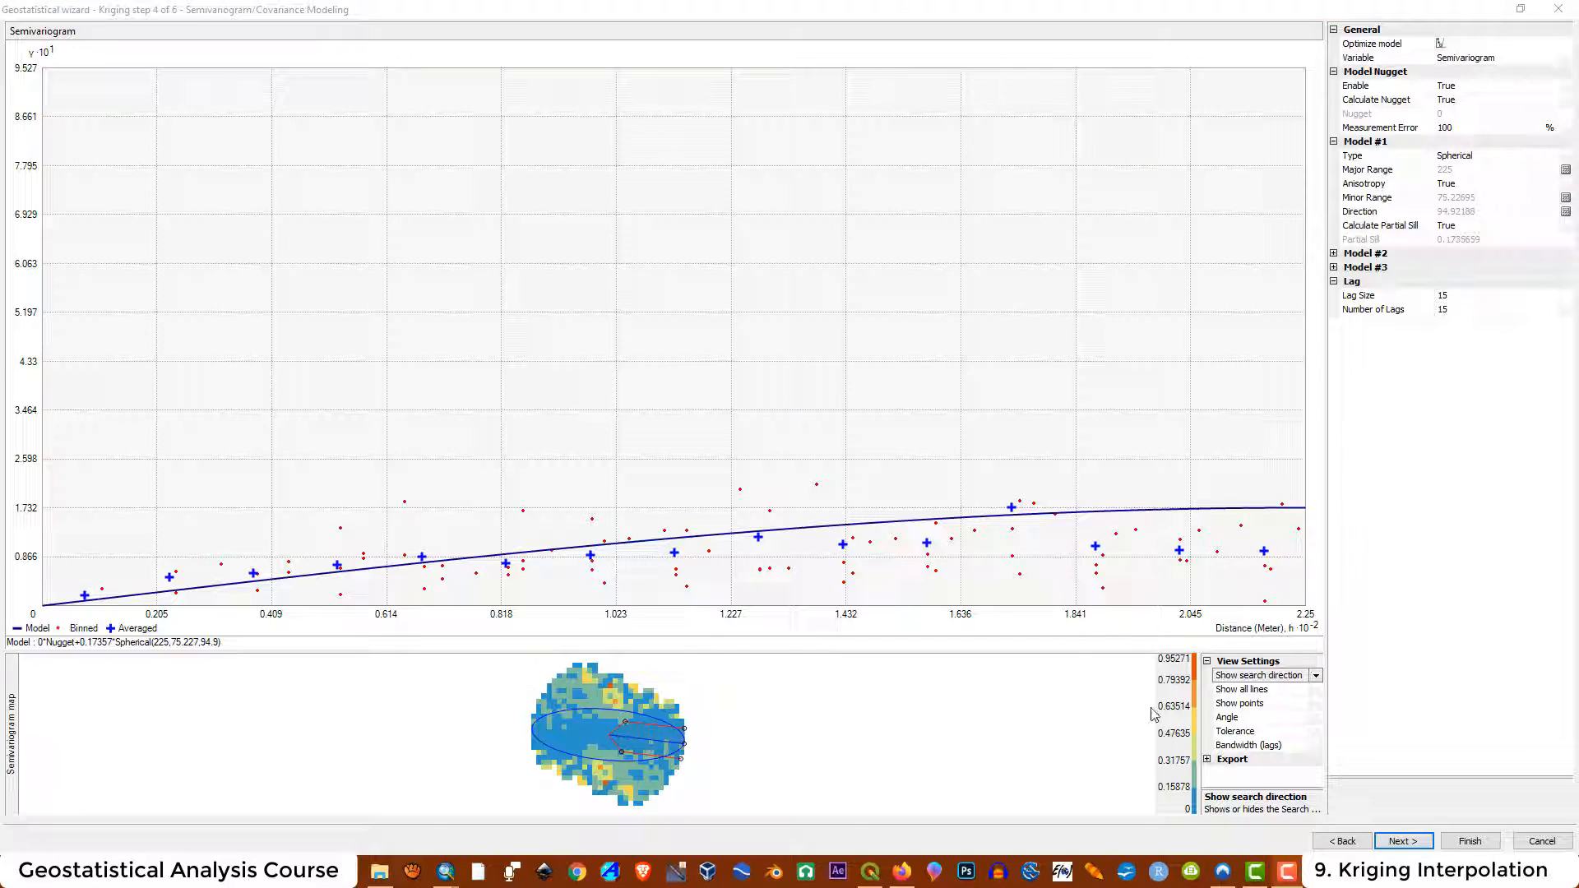
# Adjust the search direction angle and examine the directional semivariogram
pyautogui.click(1230, 721)
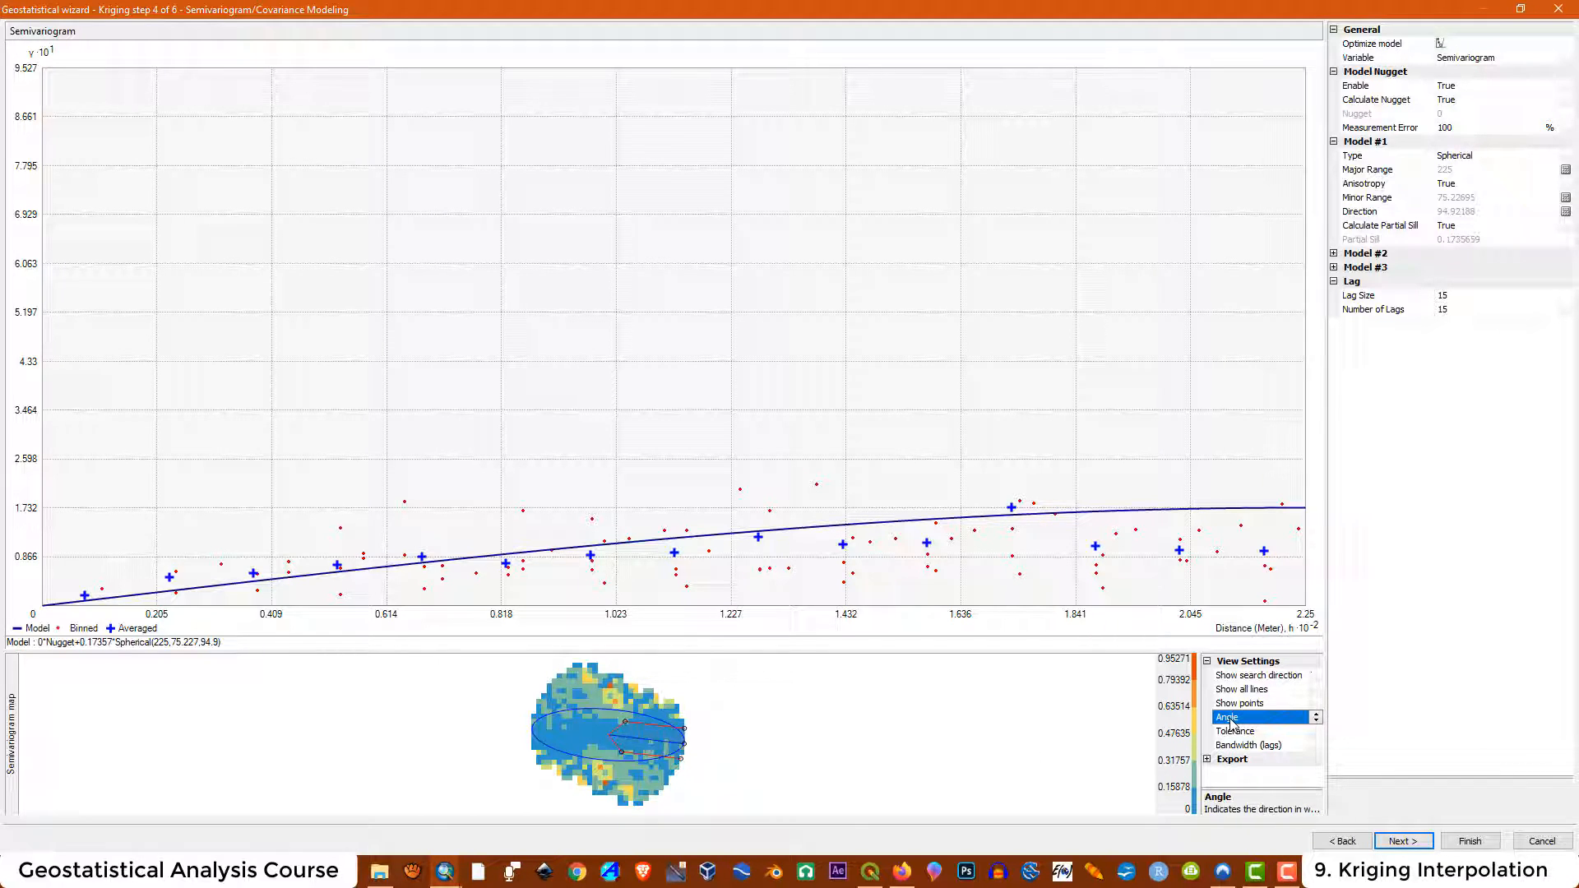
pyautogui.click(1316, 723)
pyautogui.click(1316, 722)
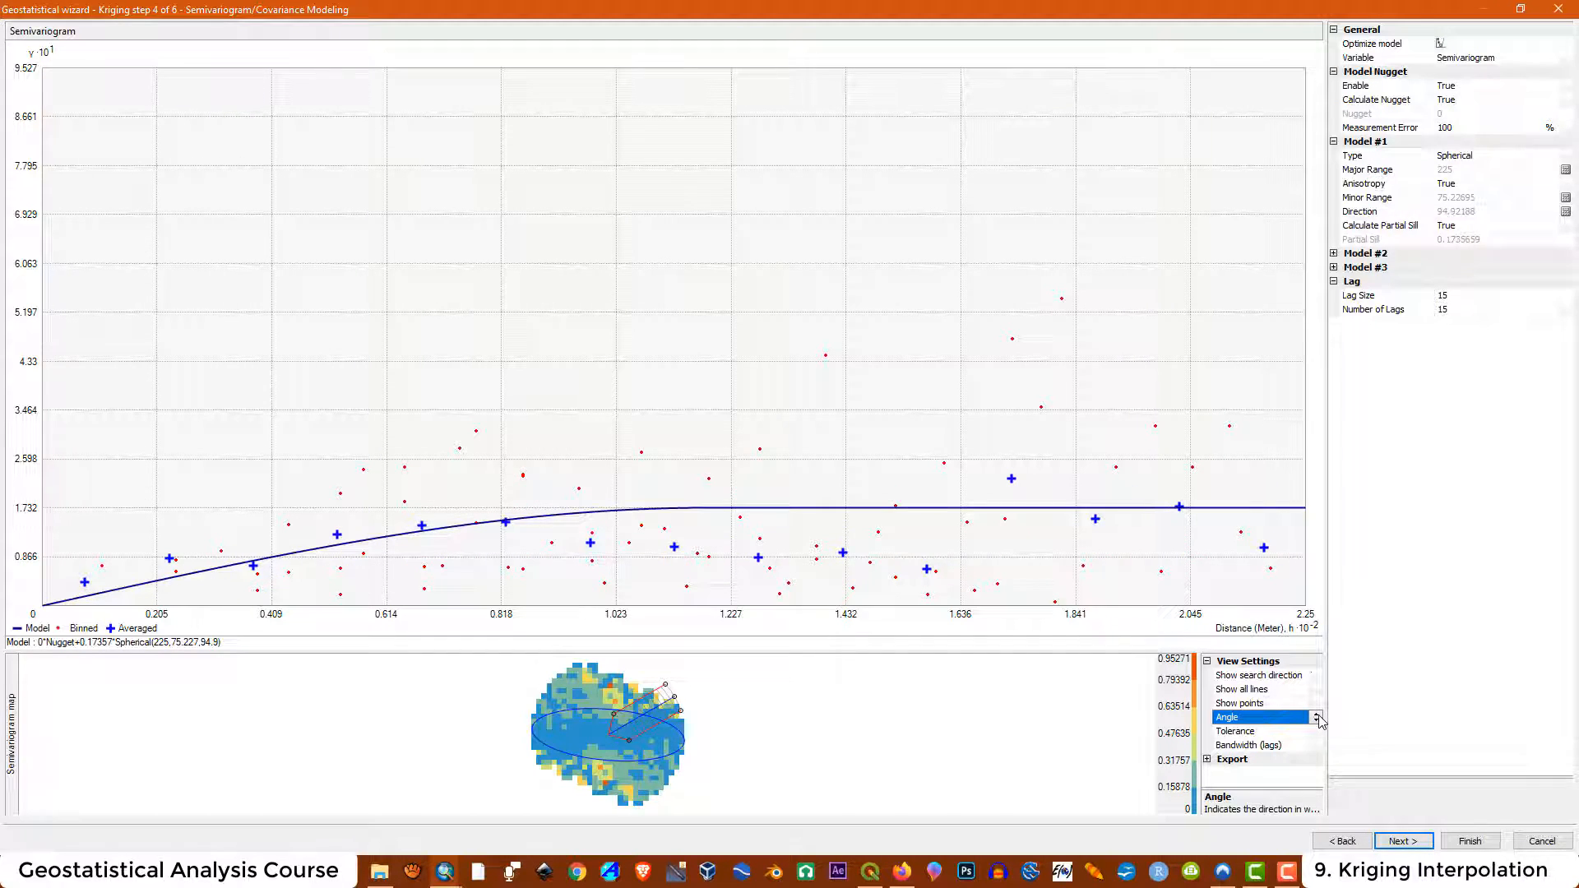
pyautogui.click(1318, 722)
pyautogui.click(1318, 721)
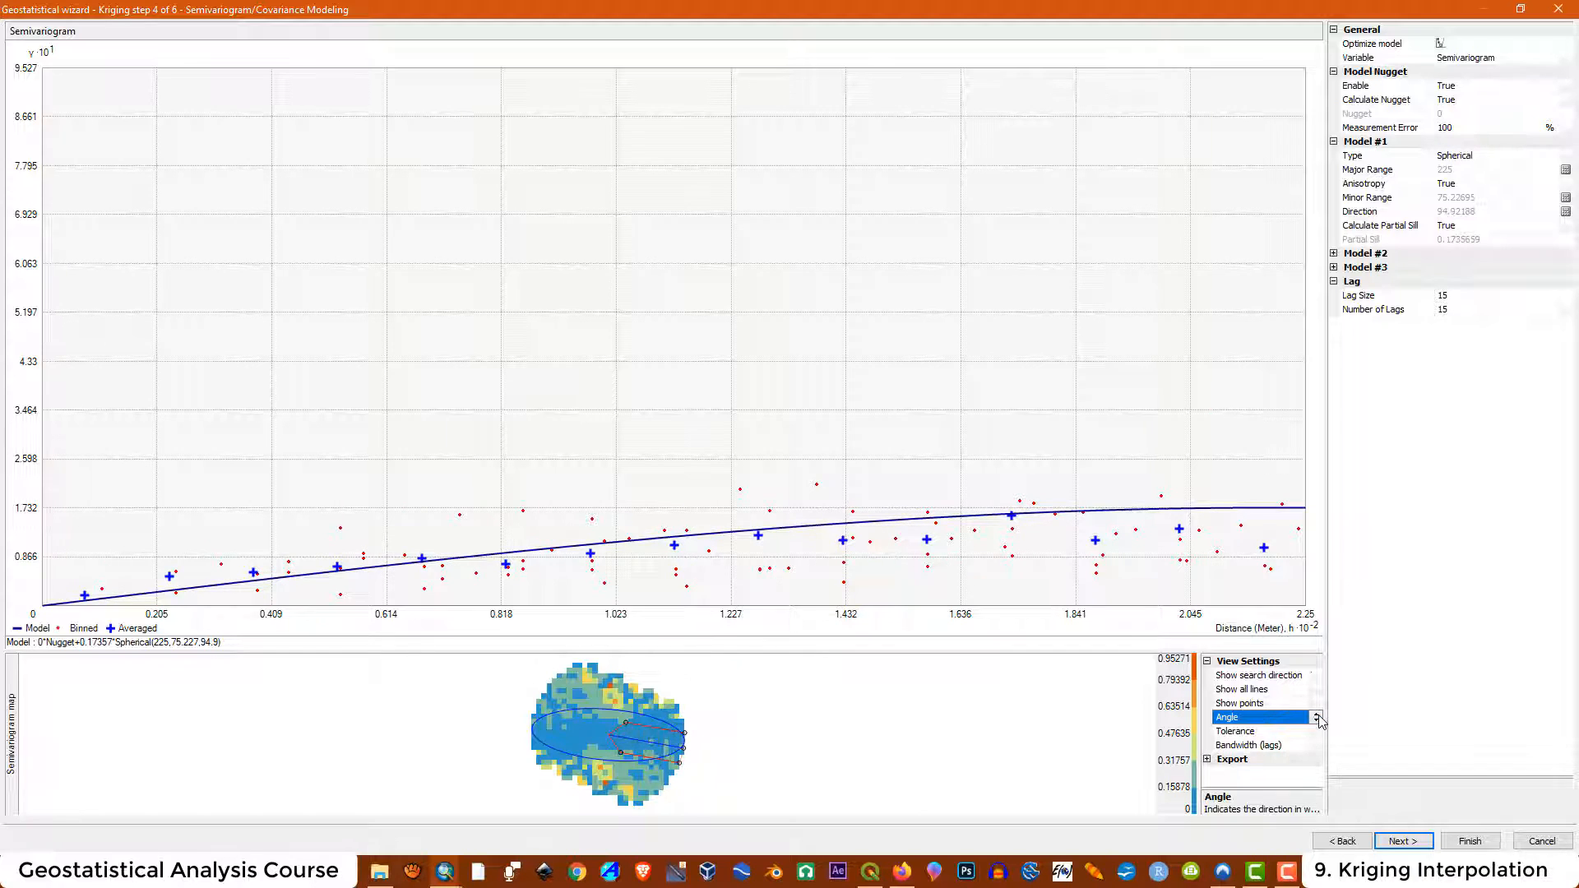
pyautogui.click(1317, 722)
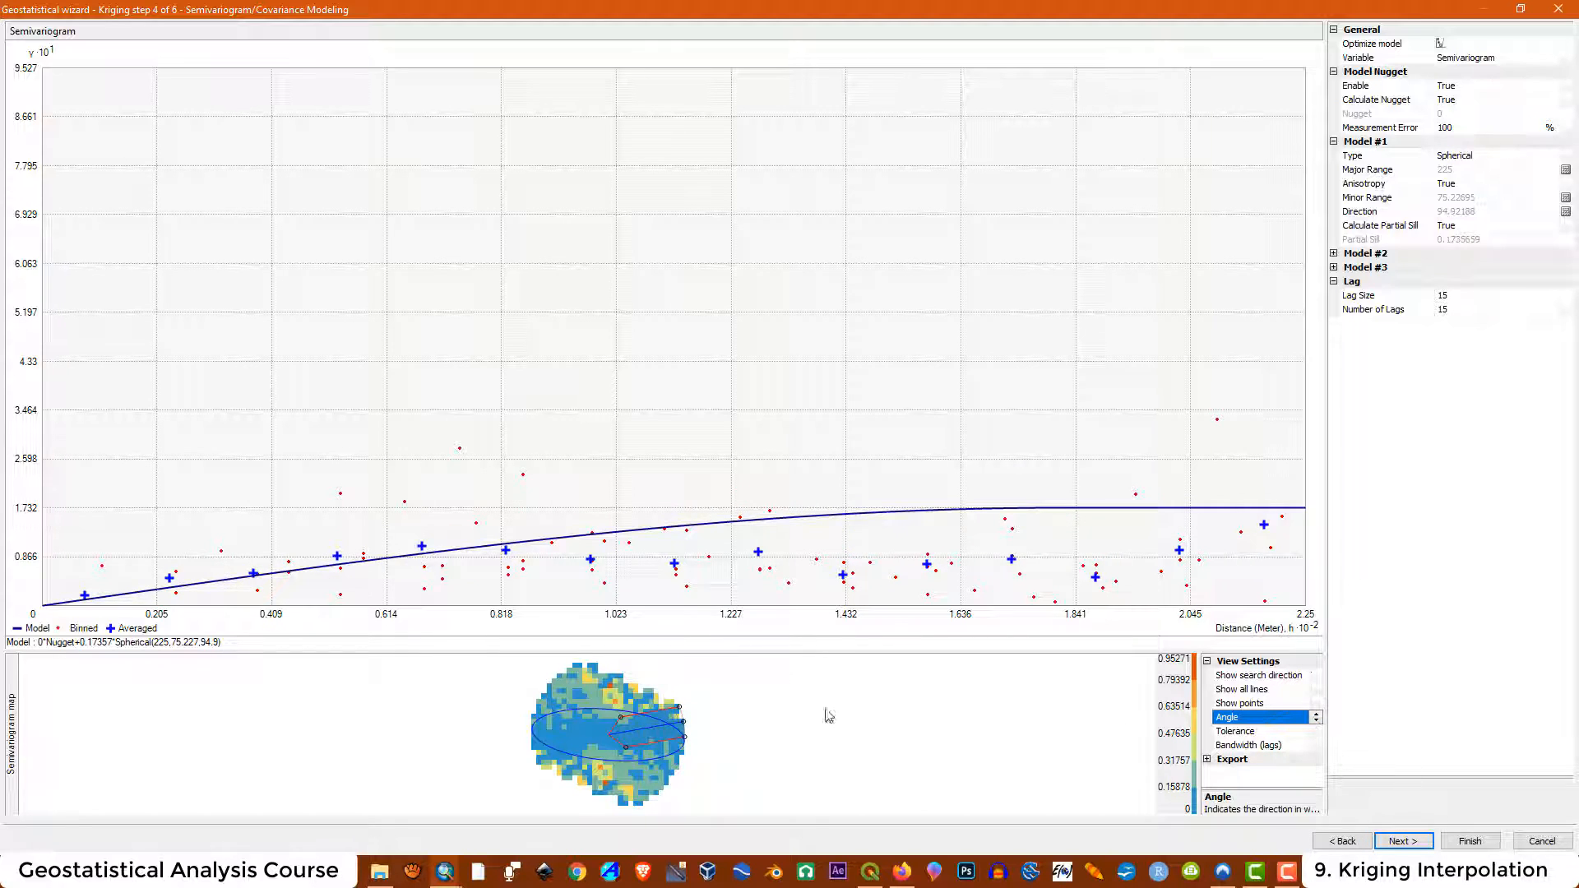
pyautogui.moveTo(682, 722)
pyautogui.moveTo(681, 721); pyautogui.dragTo(705, 742)
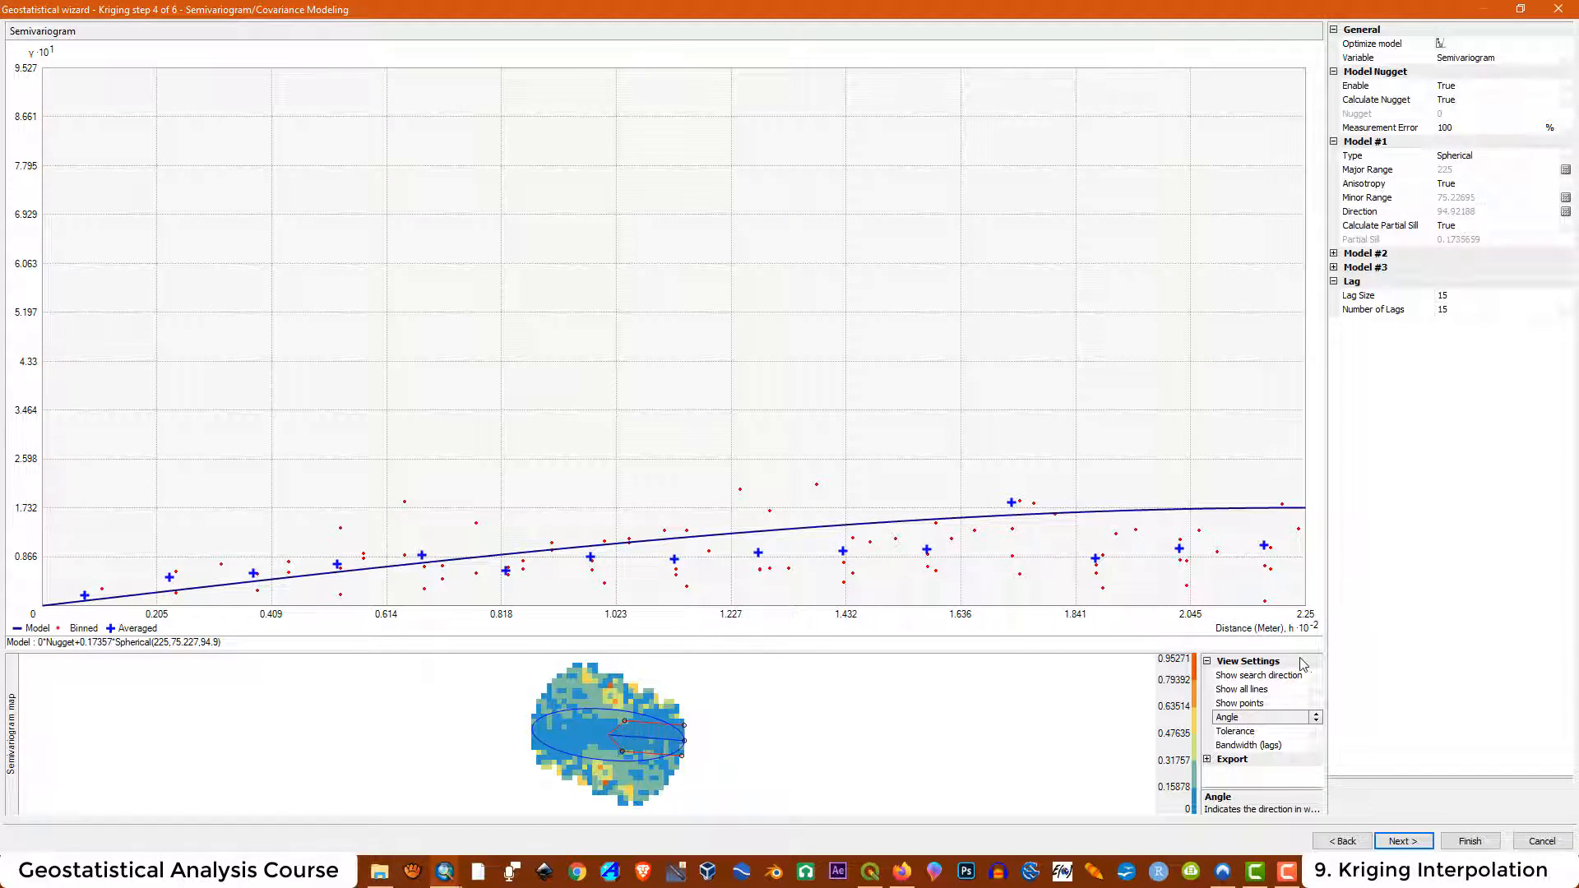
# Vary the search tolerance and bandwidth and rotate the search direction to examine directional semivariograms
pyautogui.click(1317, 738)
pyautogui.click(1316, 737)
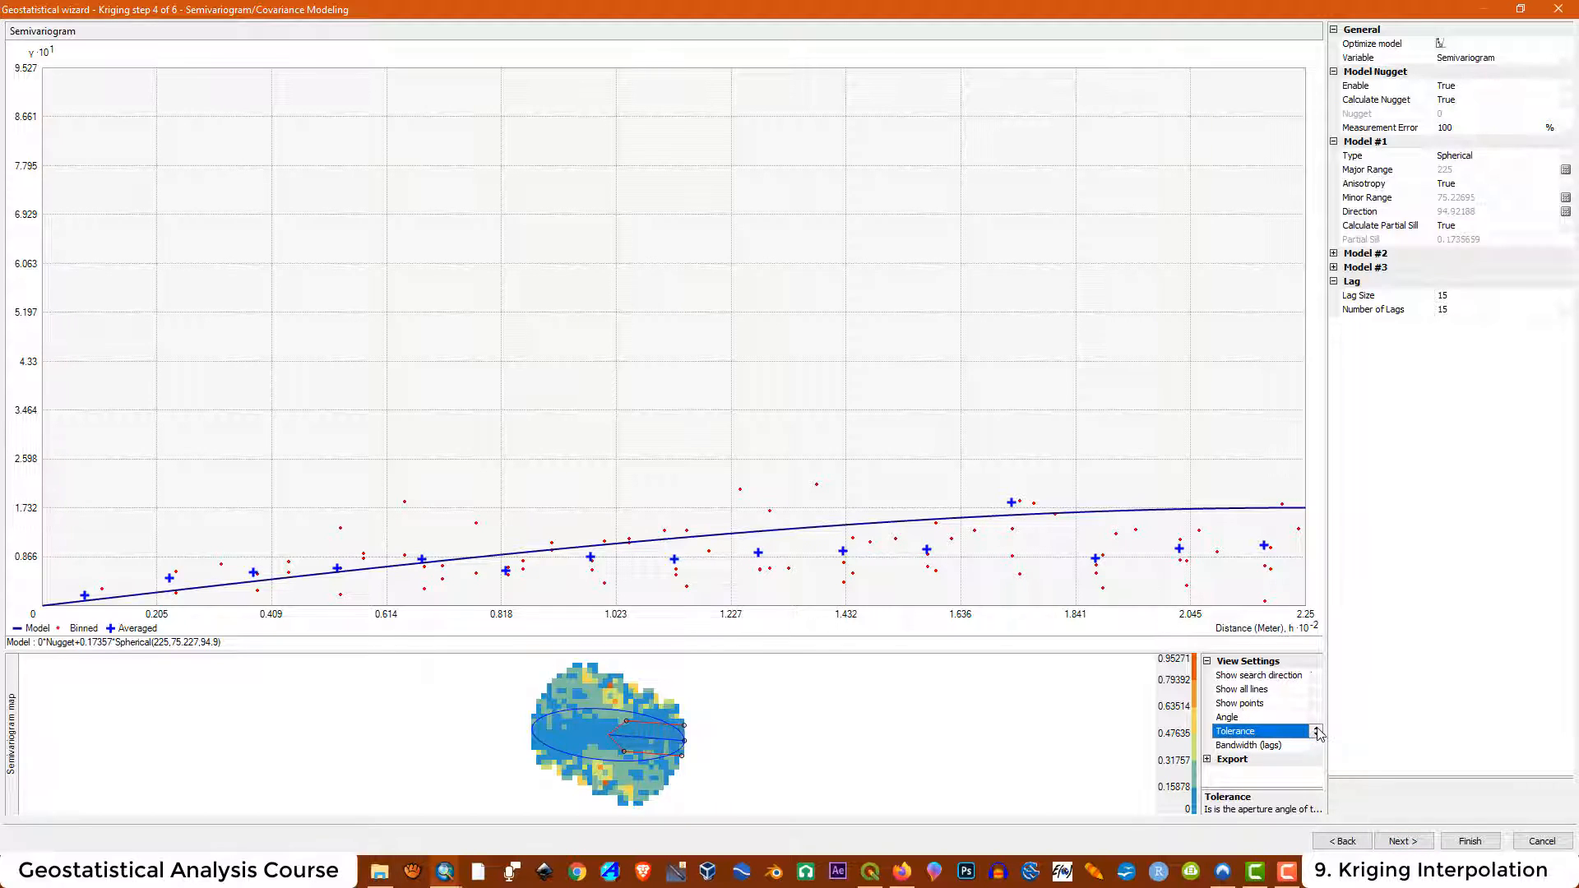
pyautogui.click(1317, 734)
pyautogui.click(1317, 733)
pyautogui.click(1317, 736)
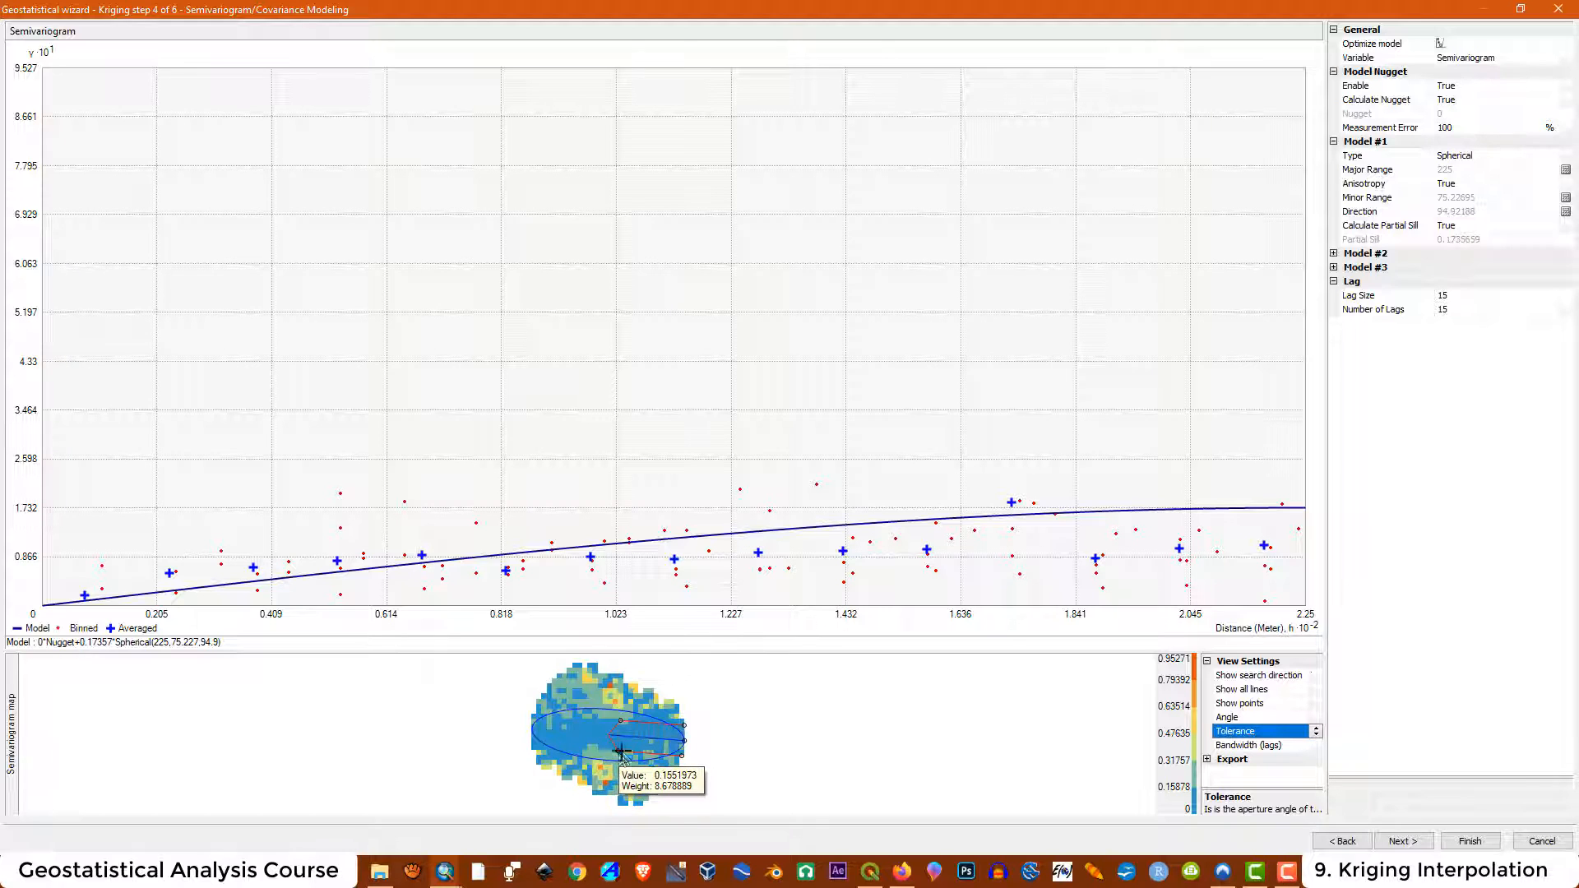
pyautogui.click(1247, 746)
pyautogui.moveTo(617, 734)
pyautogui.moveTo(621, 728); pyautogui.dragTo(757, 668)
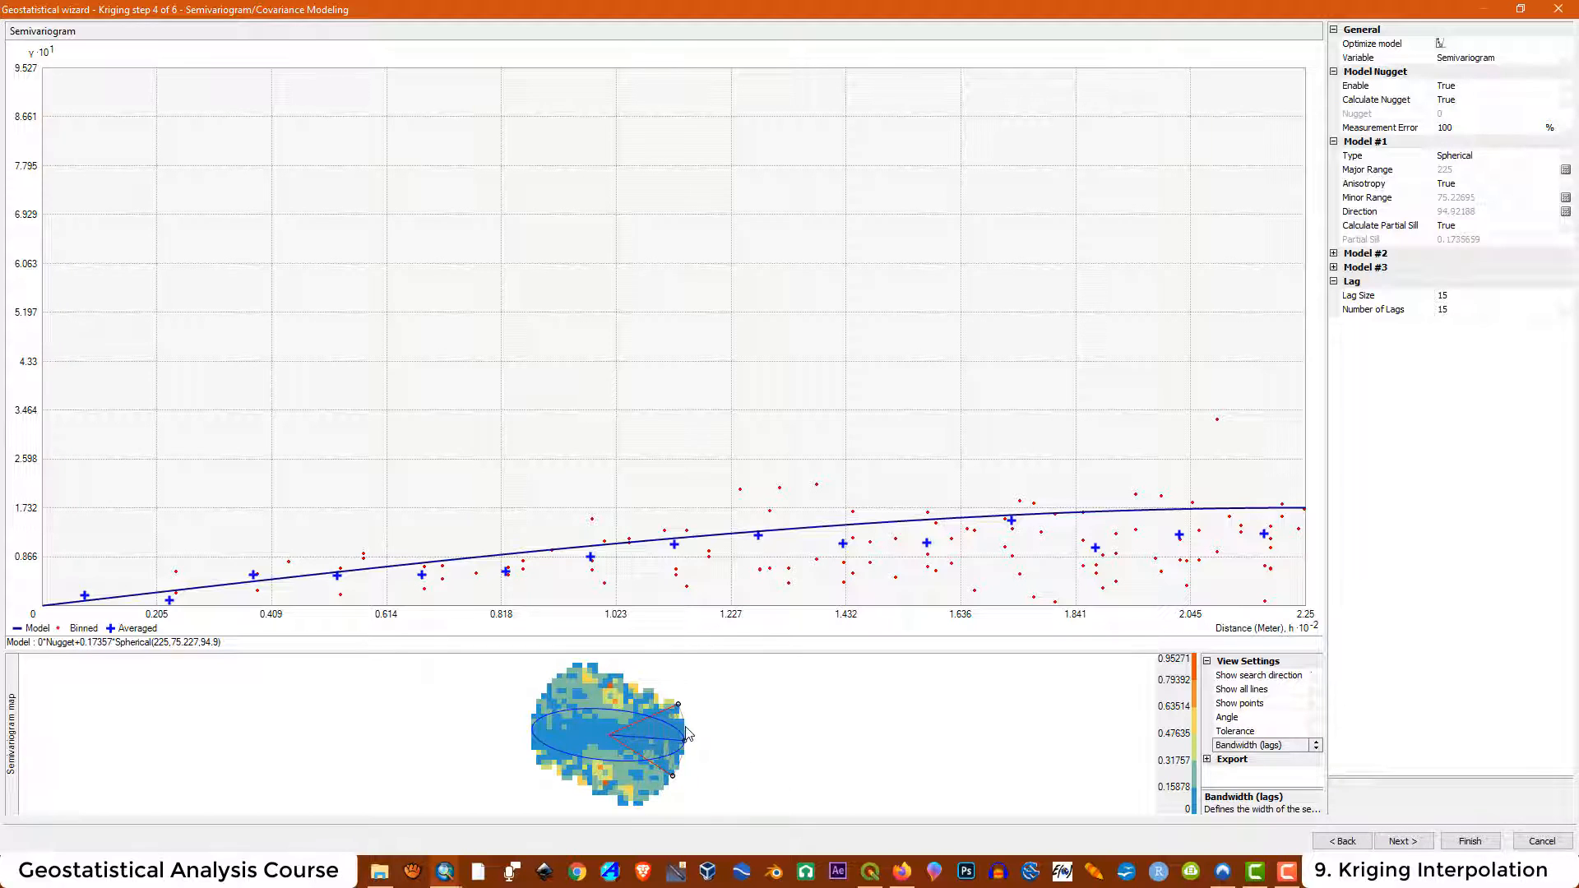
pyautogui.moveTo(684, 741)
pyautogui.mouseDown()
pyautogui.moveTo(699, 688)
pyautogui.moveTo(738, 773)
pyautogui.moveTo(773, 698)
pyautogui.moveTo(765, 768)
pyautogui.moveTo(705, 750)
pyautogui.mouseUp()
pyautogui.moveTo(635, 706); pyautogui.dragTo(694, 697)
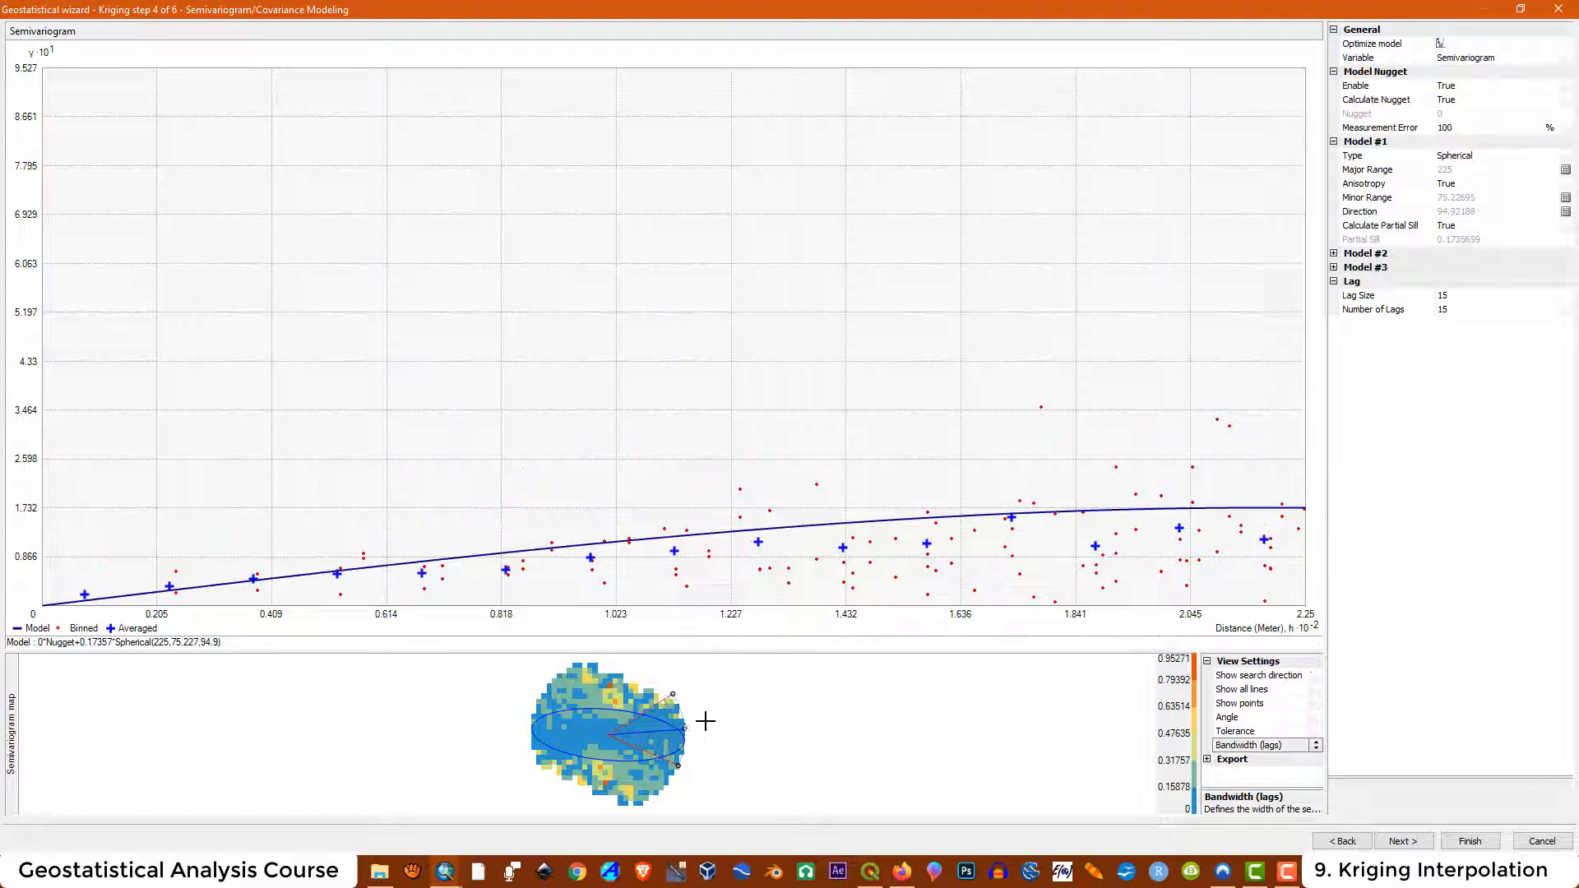
pyautogui.click(1441, 199)
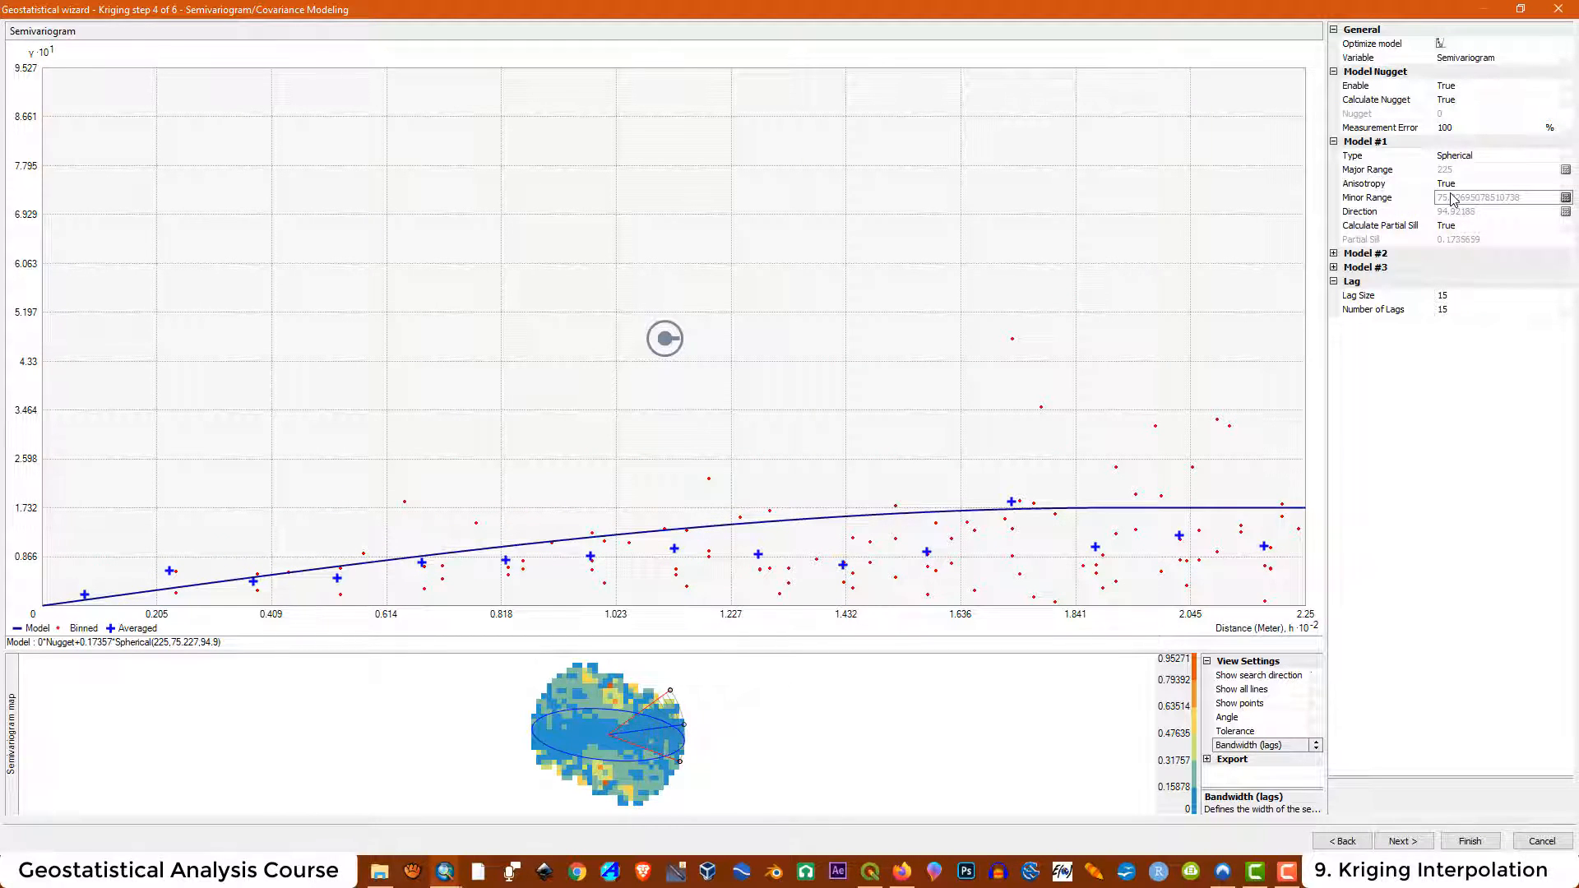
pyautogui.click(1452, 185)
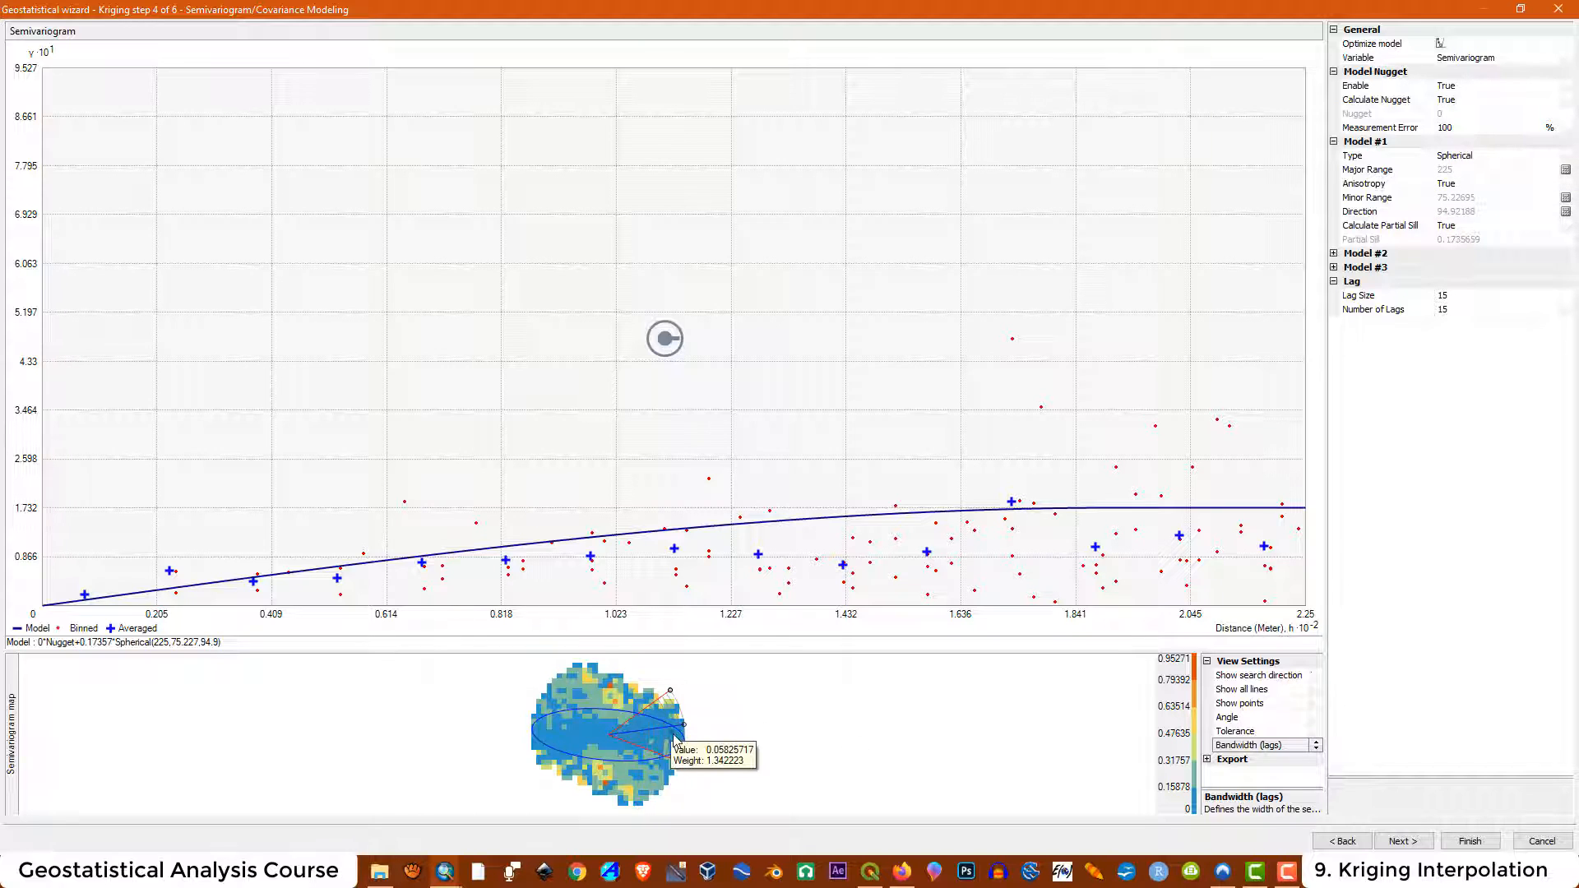
pyautogui.moveTo(683, 724); pyautogui.dragTo(675, 686)
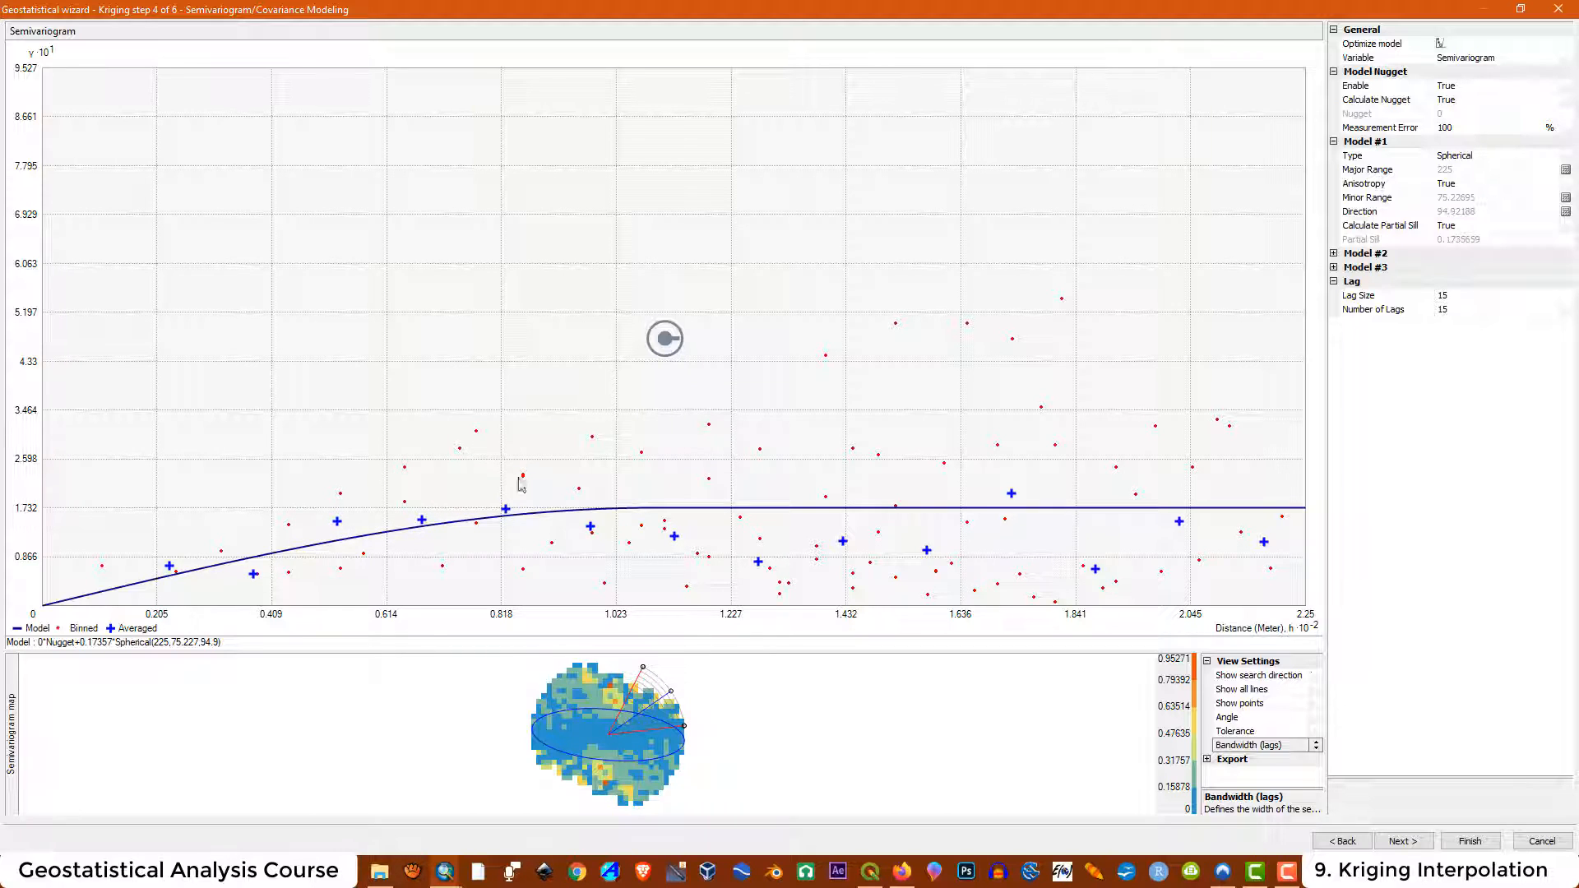
pyautogui.moveTo(667, 696); pyautogui.dragTo(713, 740)
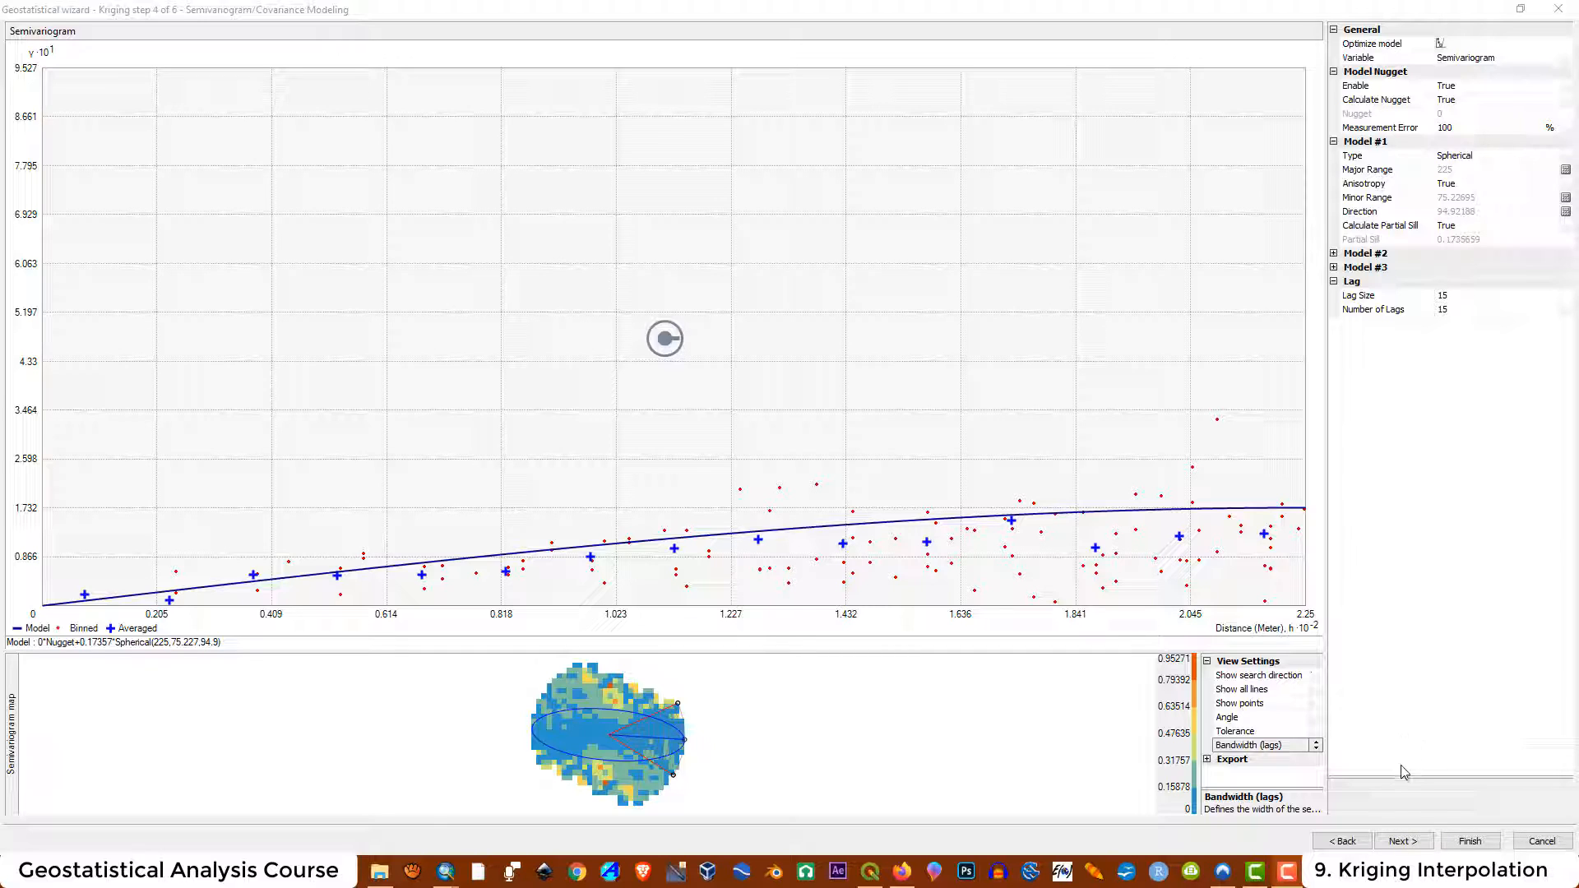
# Set the search neighborhood to a maximum of 50 and minimum of 18 neighbors with a single sector
pyautogui.click(1411, 844)
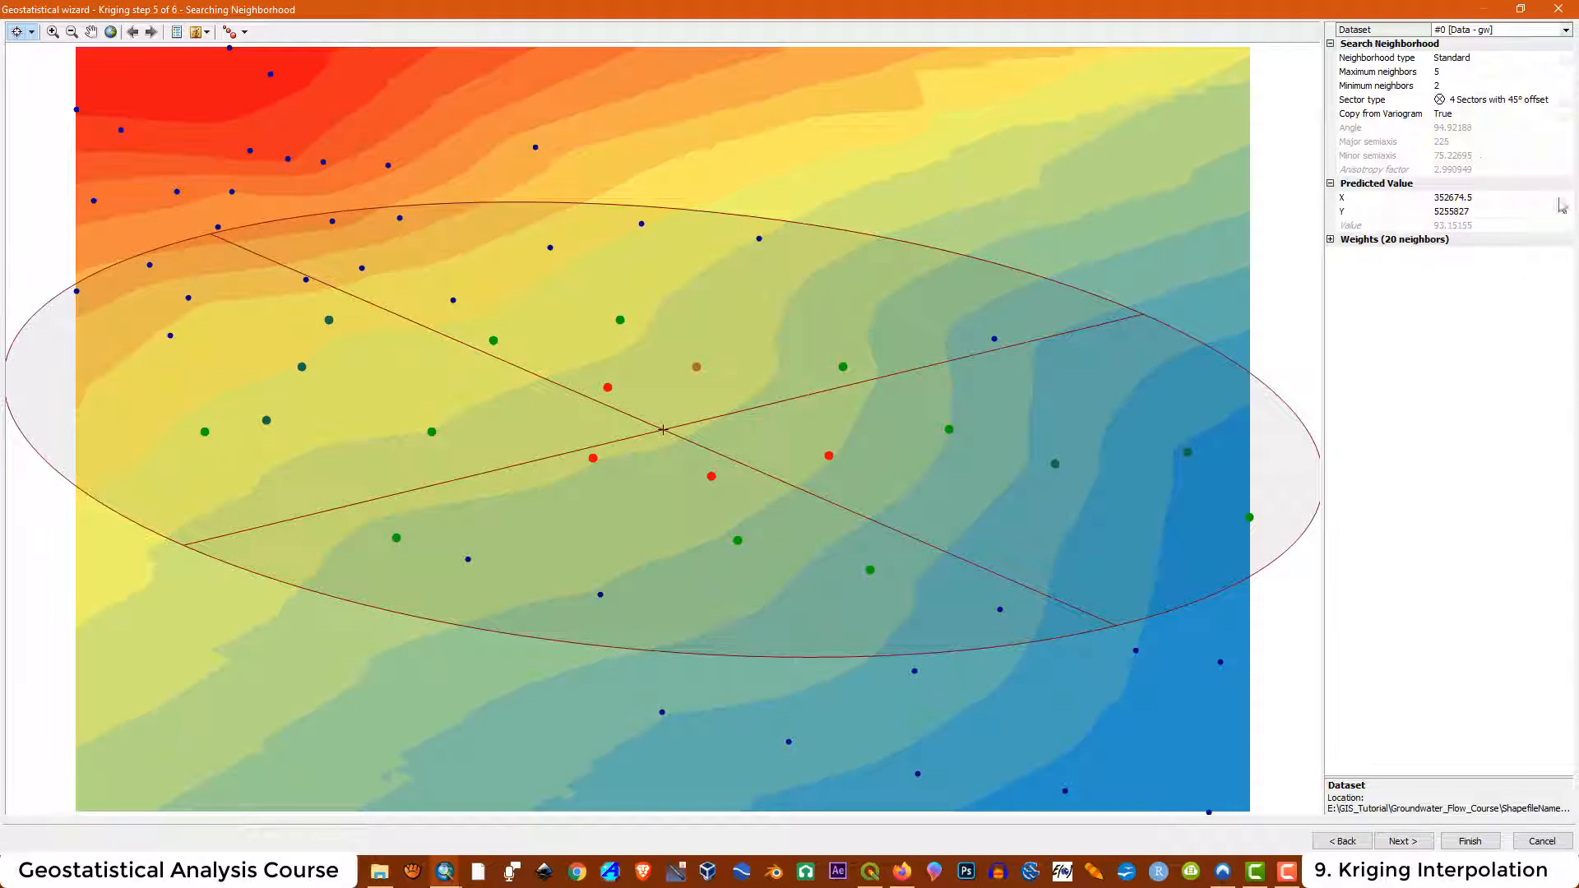
pyautogui.click(1413, 72)
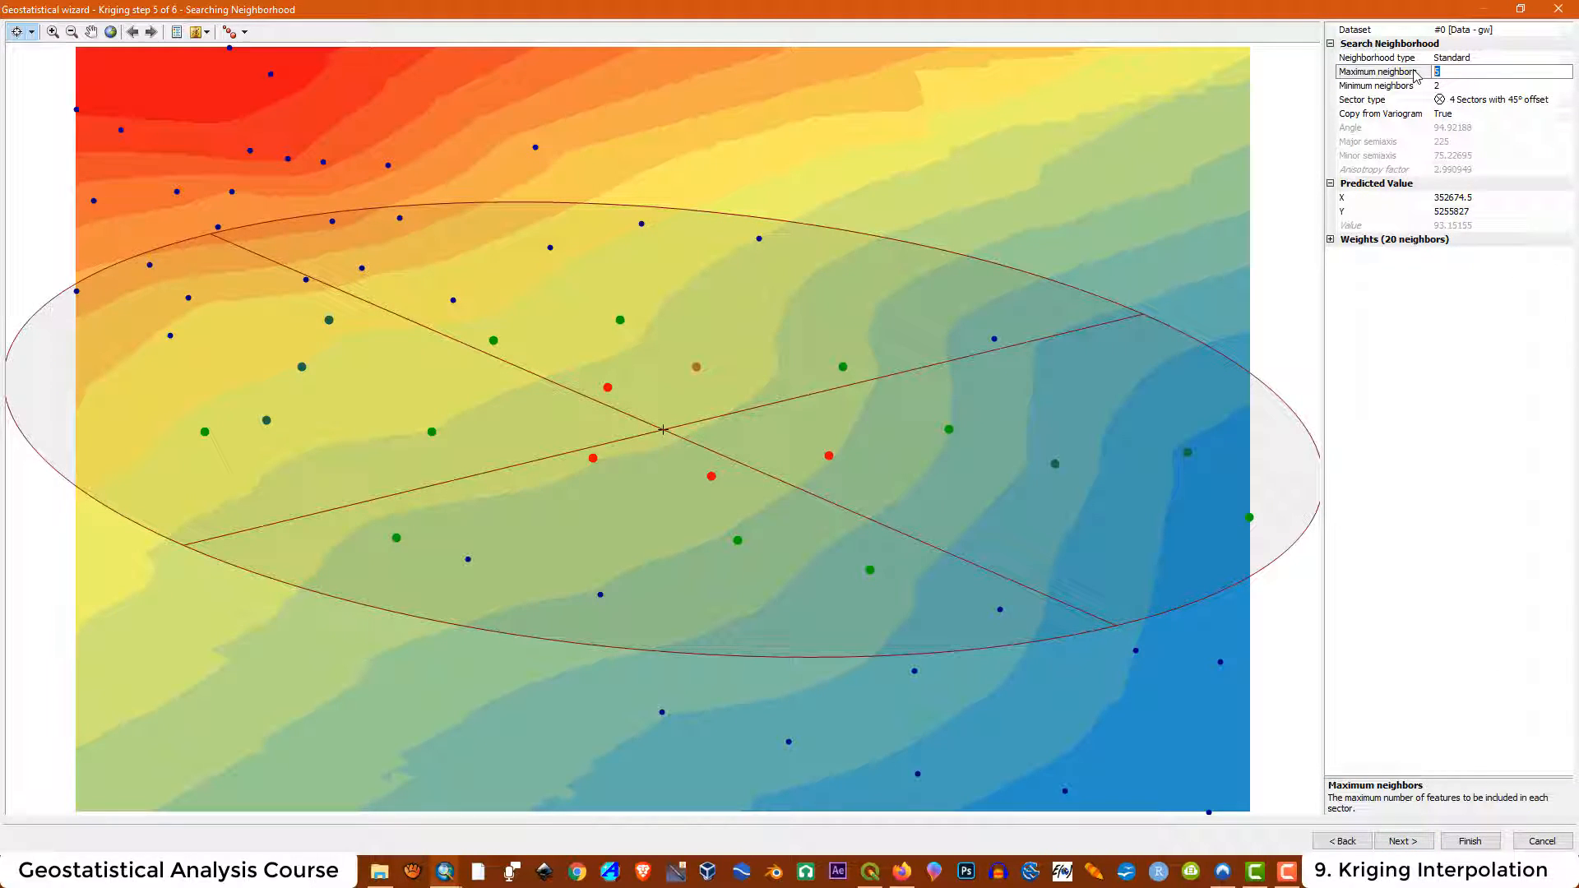
pyautogui.press('BackSpace')
pyautogui.write('0')
pyautogui.click(1442, 85)
pyautogui.moveTo(1442, 86); pyautogui.dragTo(1417, 87)
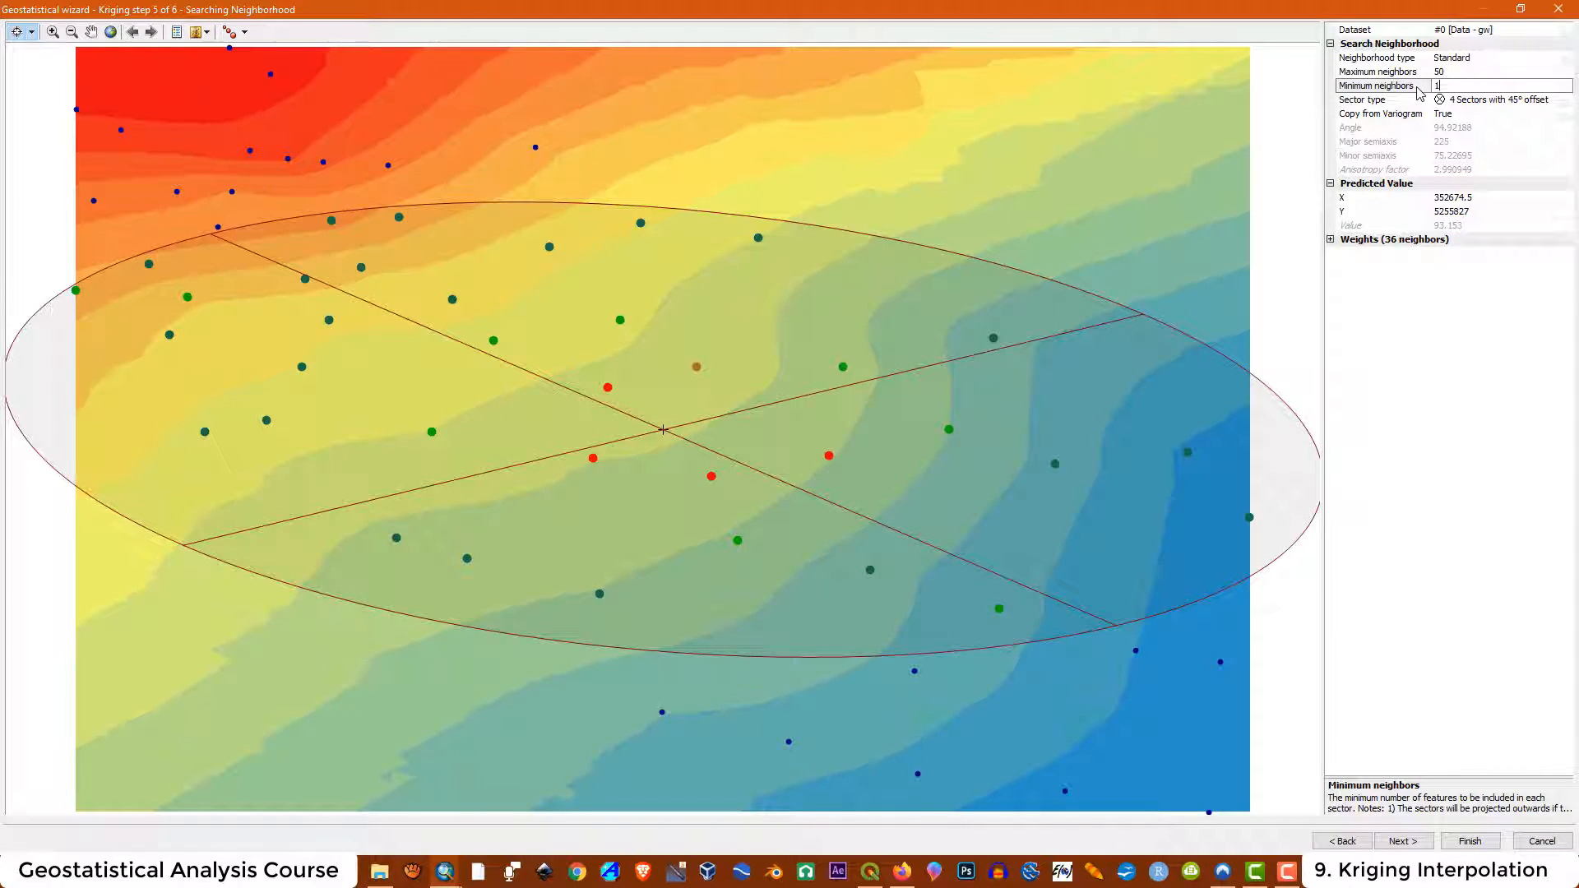
pyautogui.click(1425, 301)
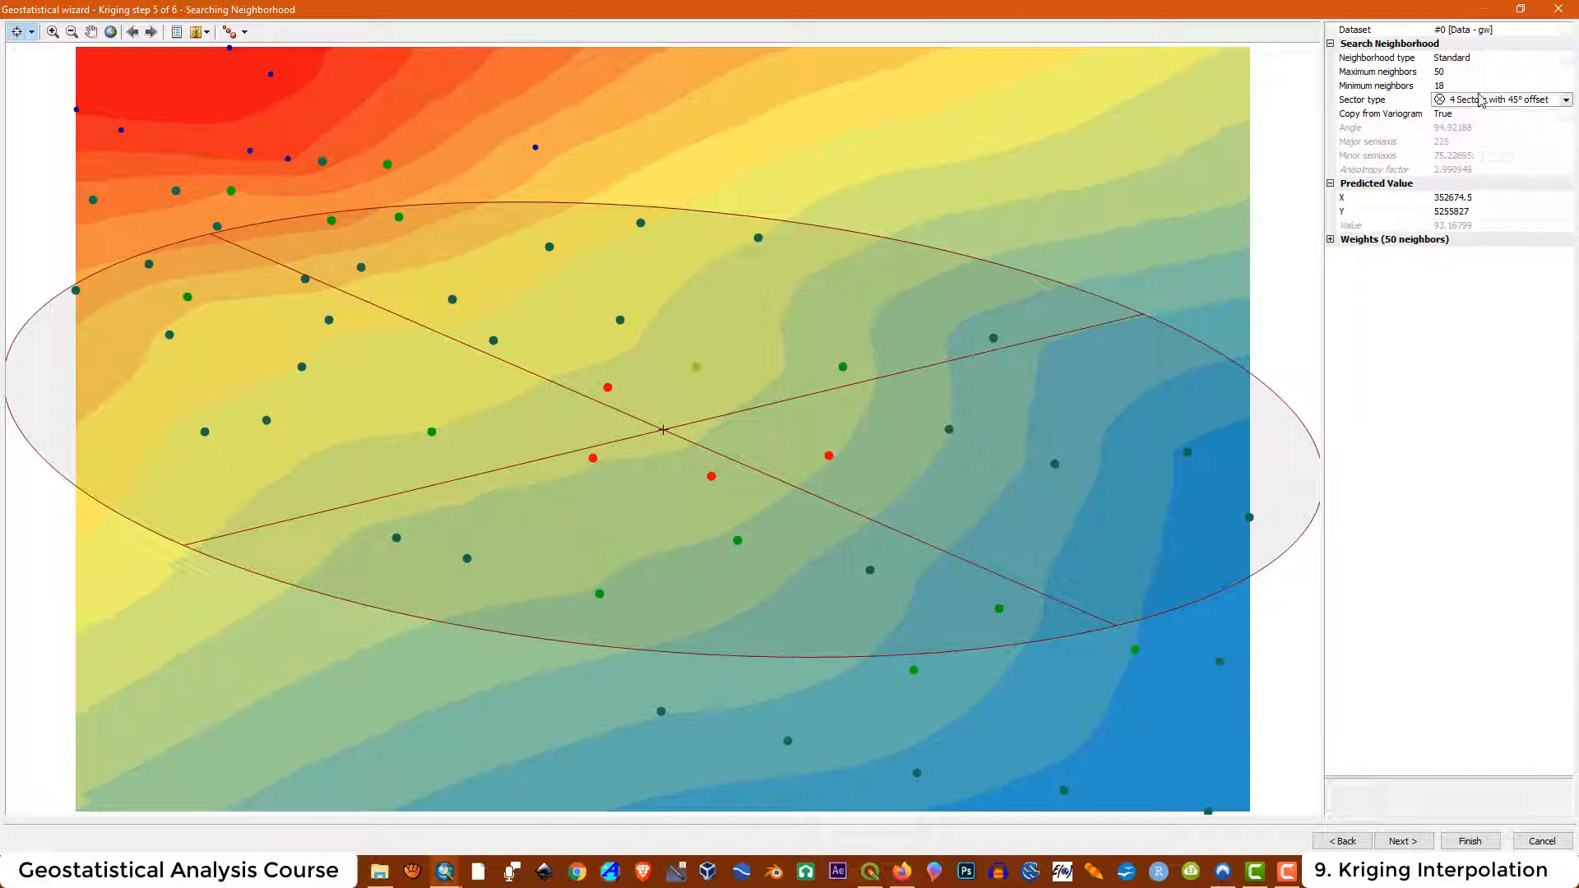
pyautogui.click(1483, 100)
pyautogui.click(1474, 114)
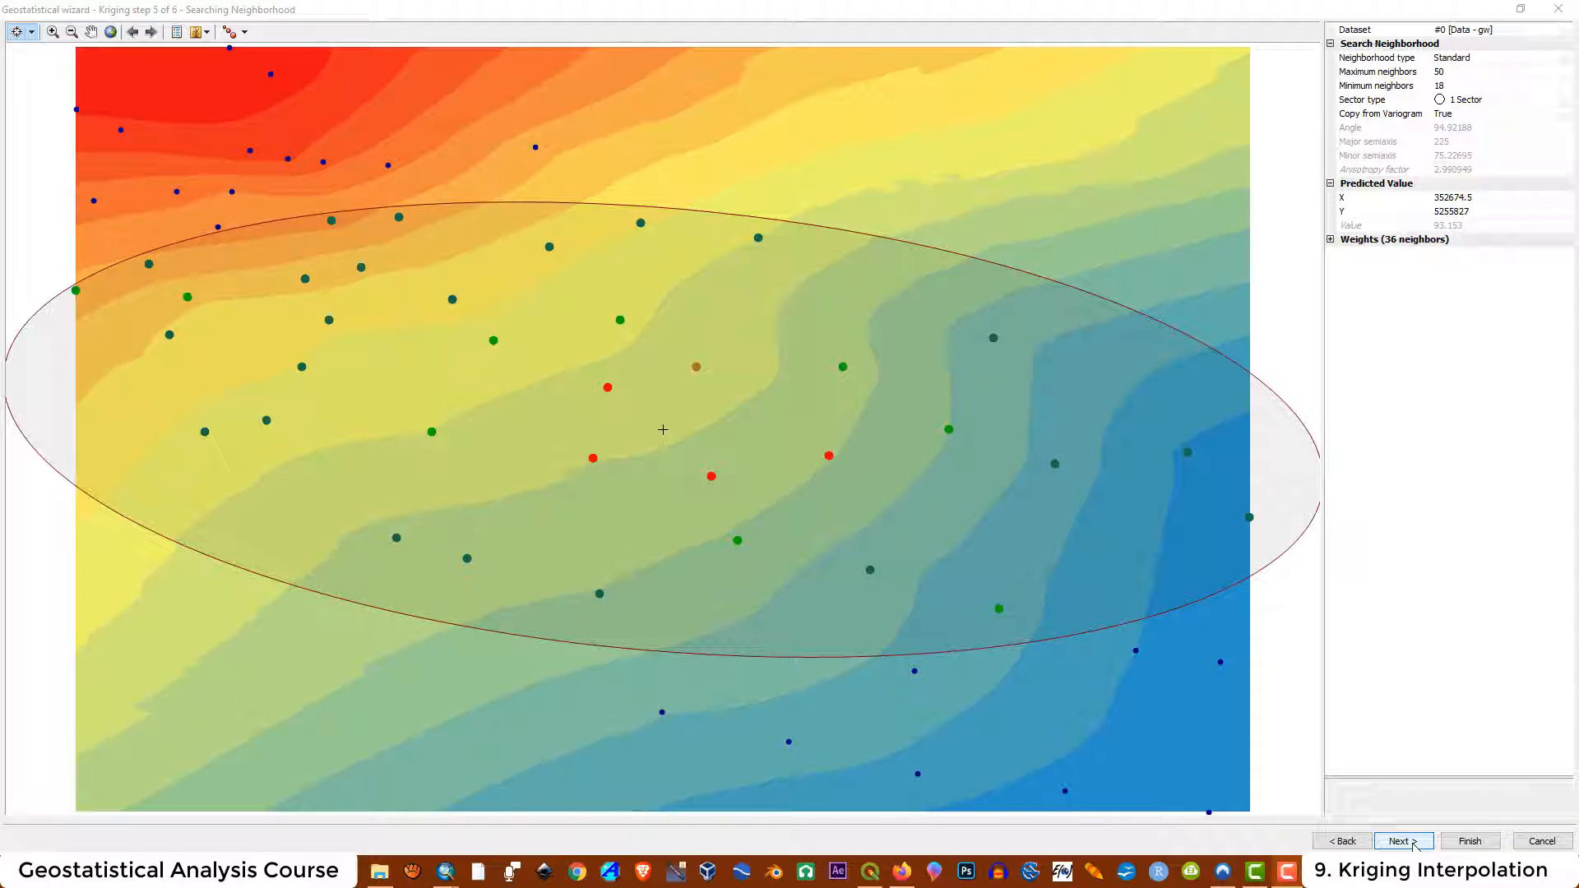
pyautogui.click(1402, 841)
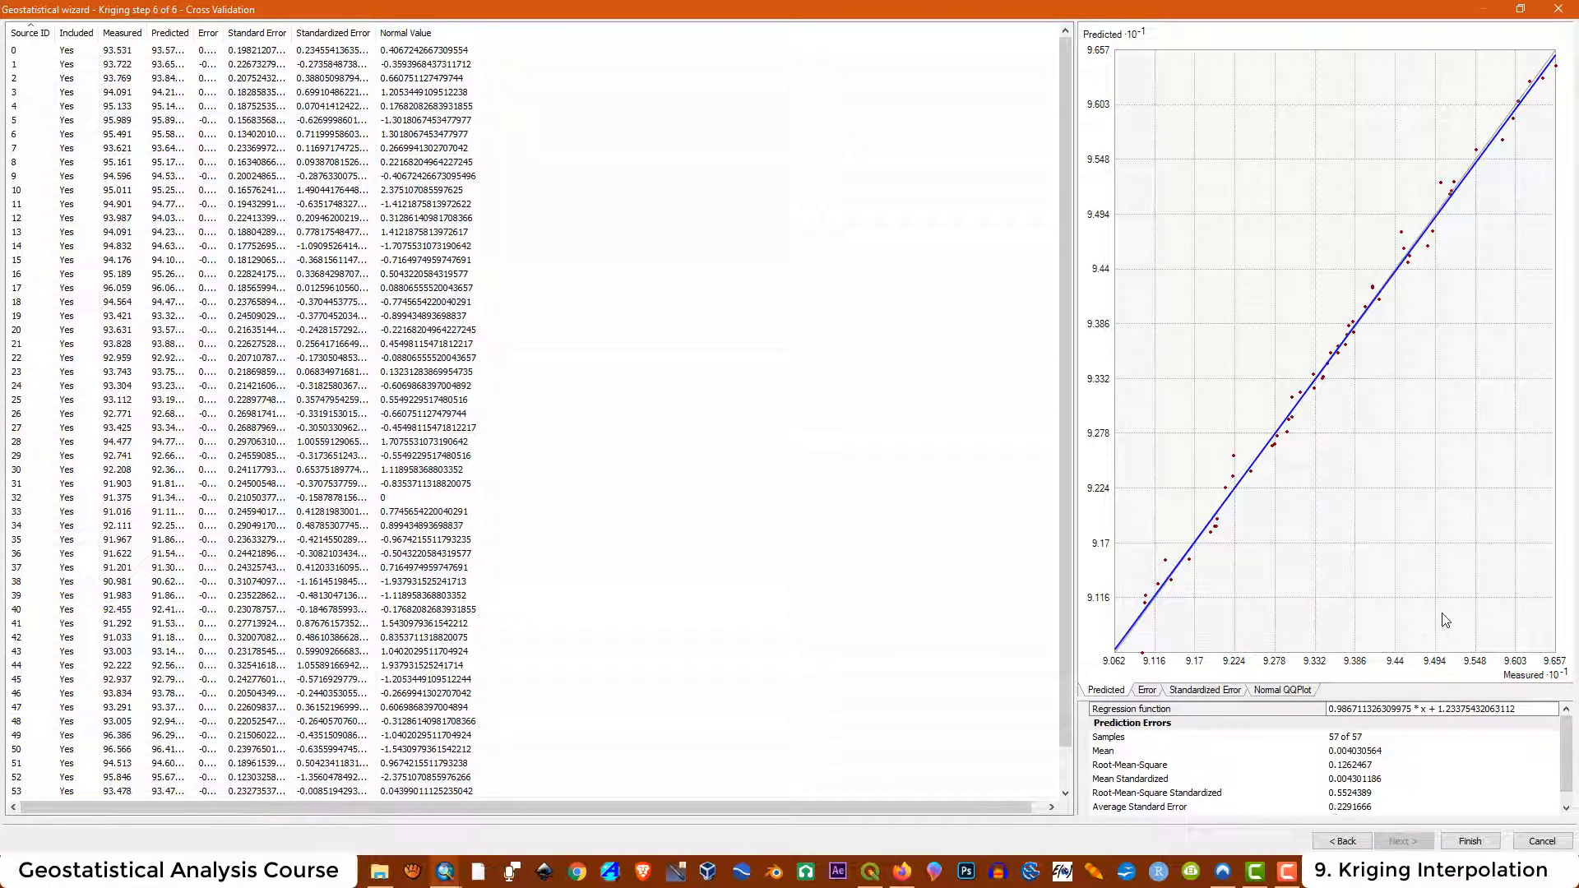
# Finish the wizard, review the method report, and accept it to add the kriging layer
pyautogui.click(1470, 840)
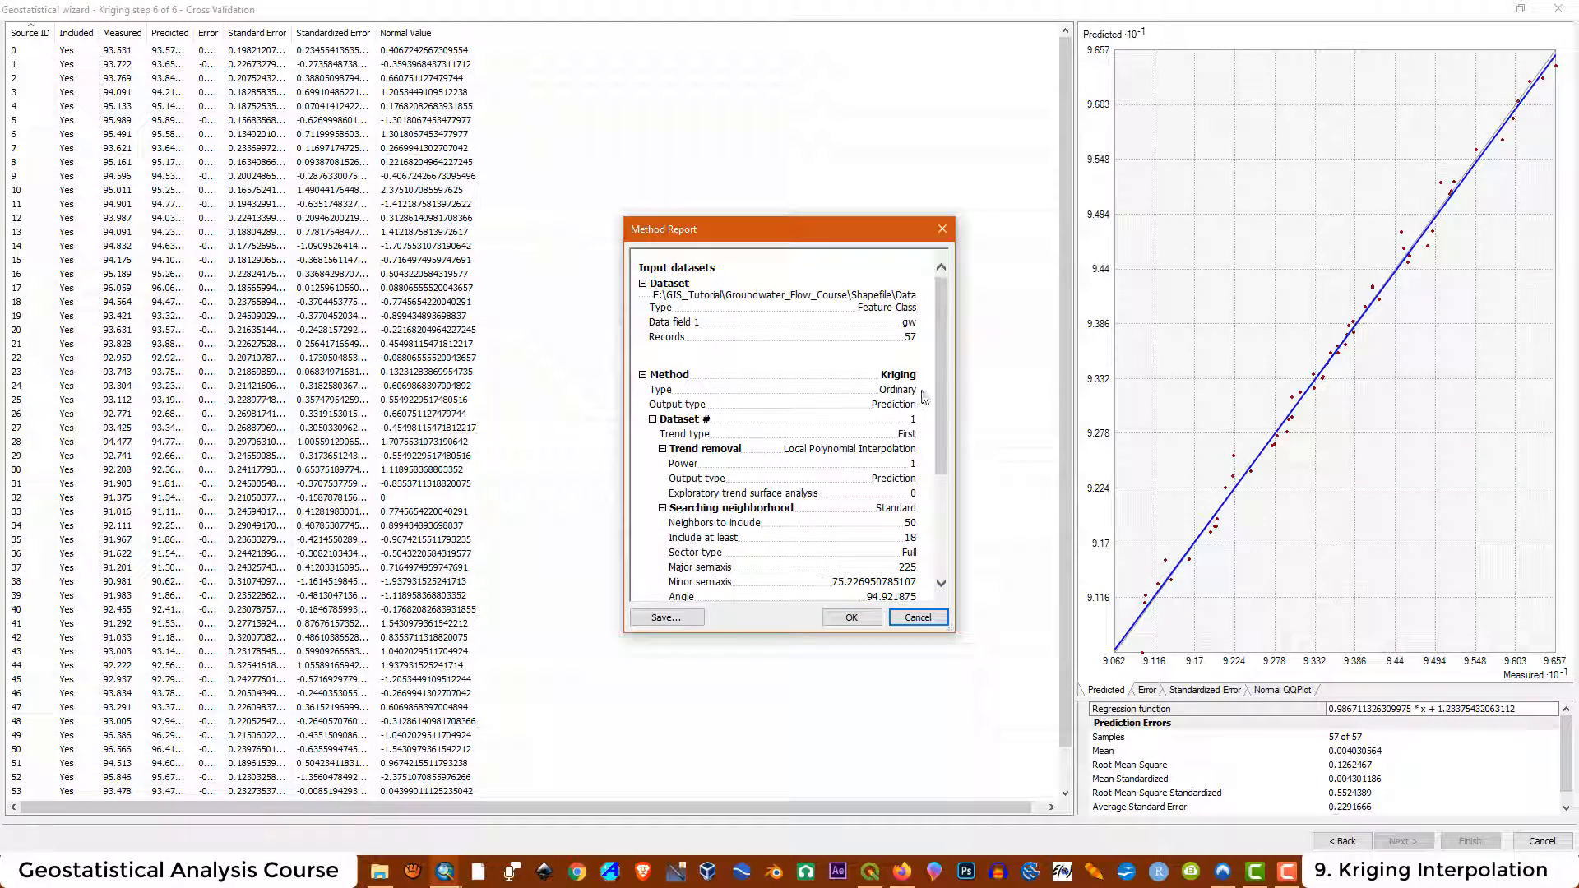
pyautogui.moveTo(940, 383); pyautogui.dragTo(934, 511)
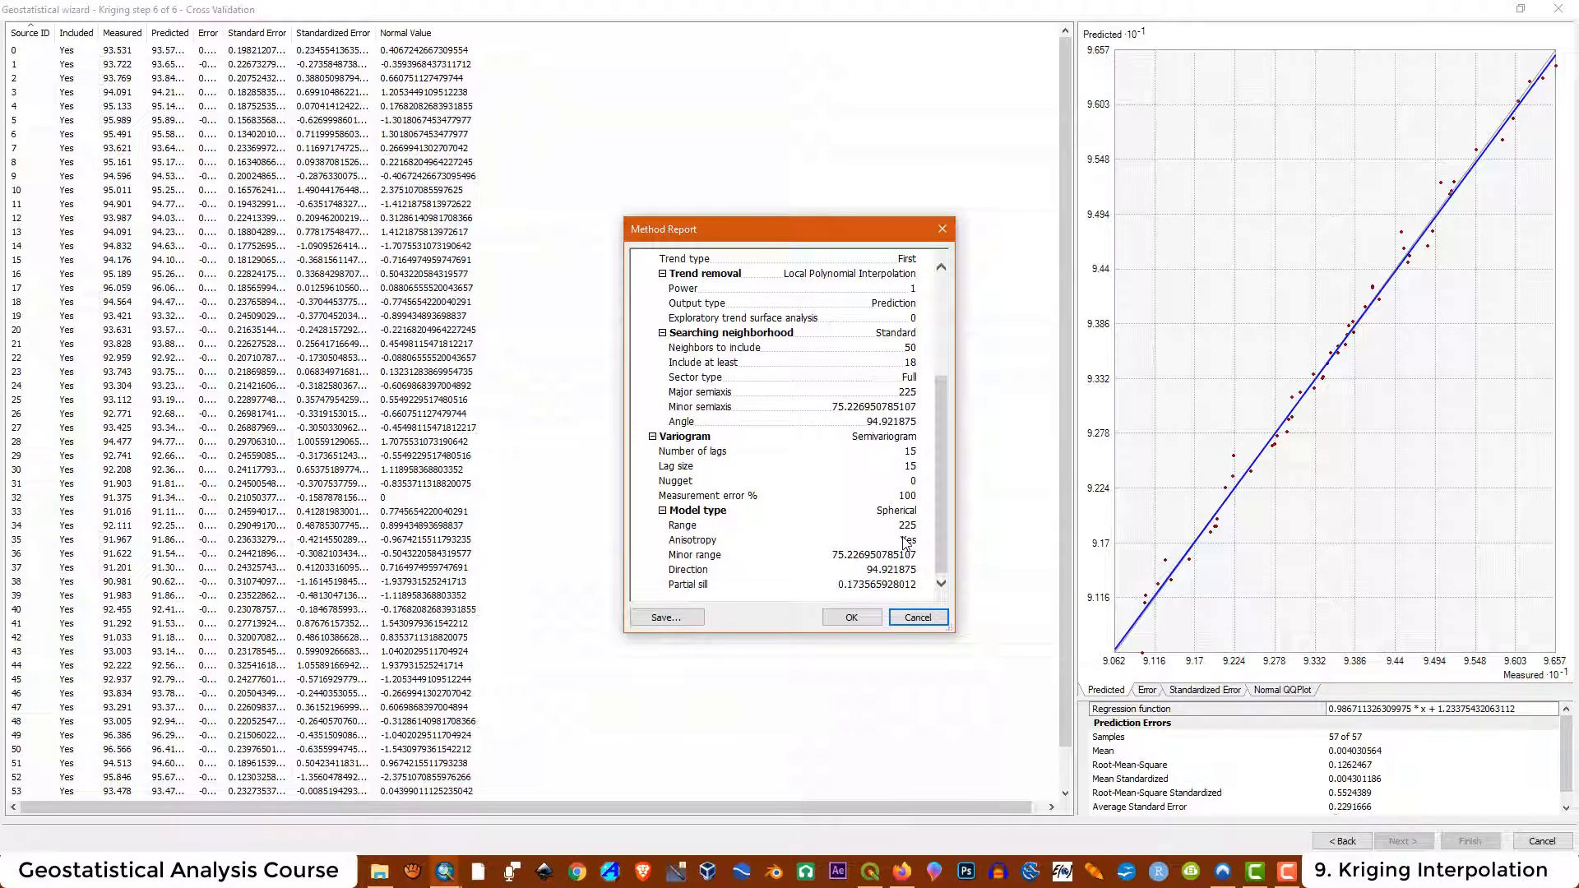
pyautogui.click(852, 617)
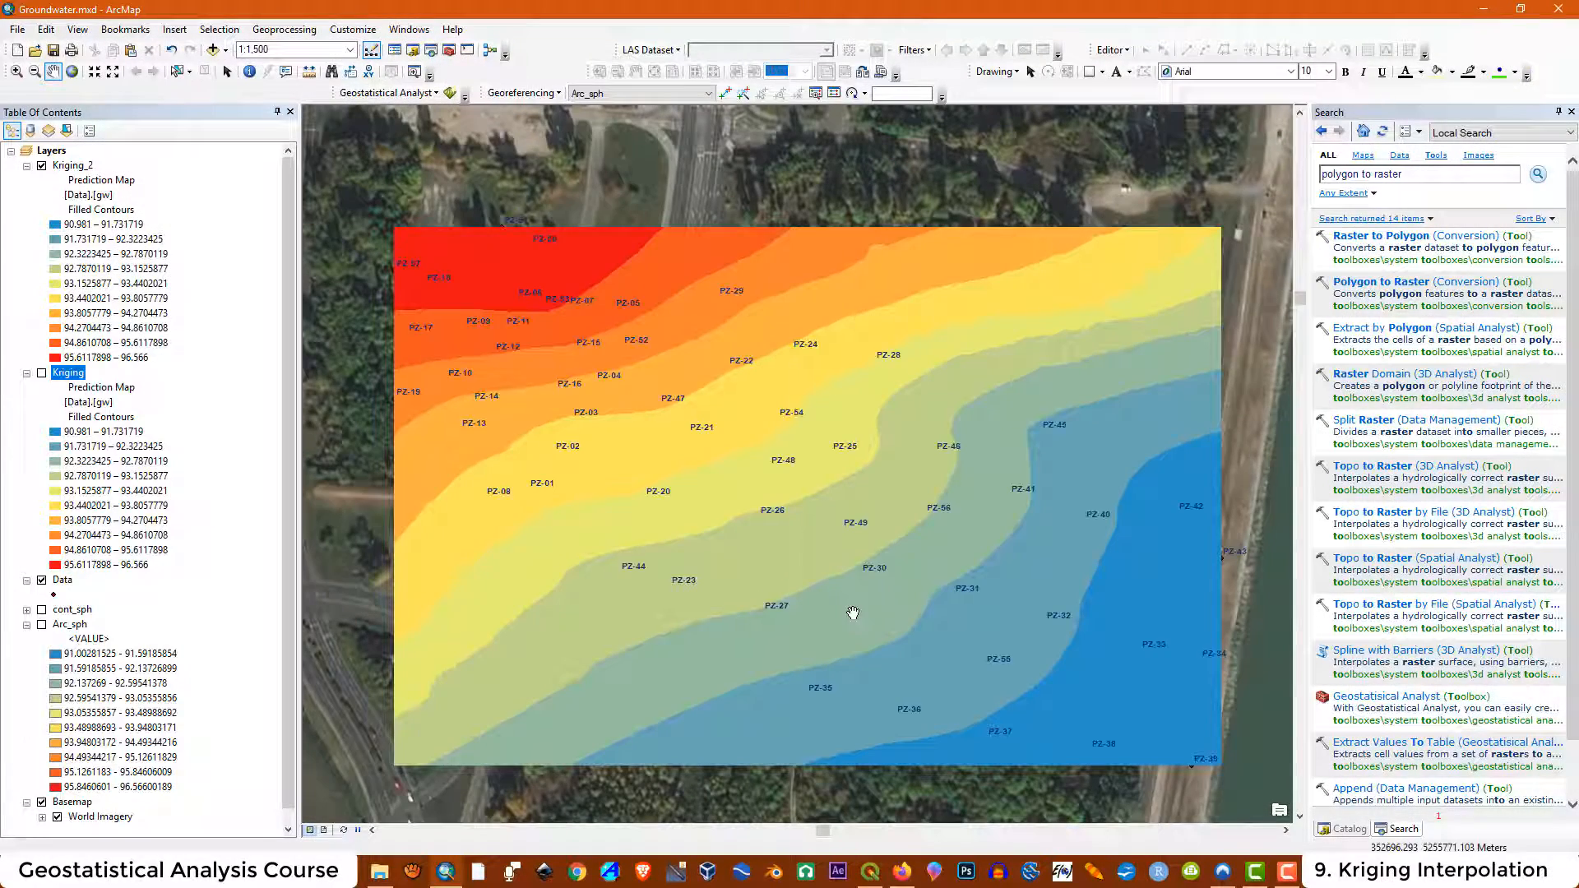
pyautogui.click(42, 167)
pyautogui.click(41, 167)
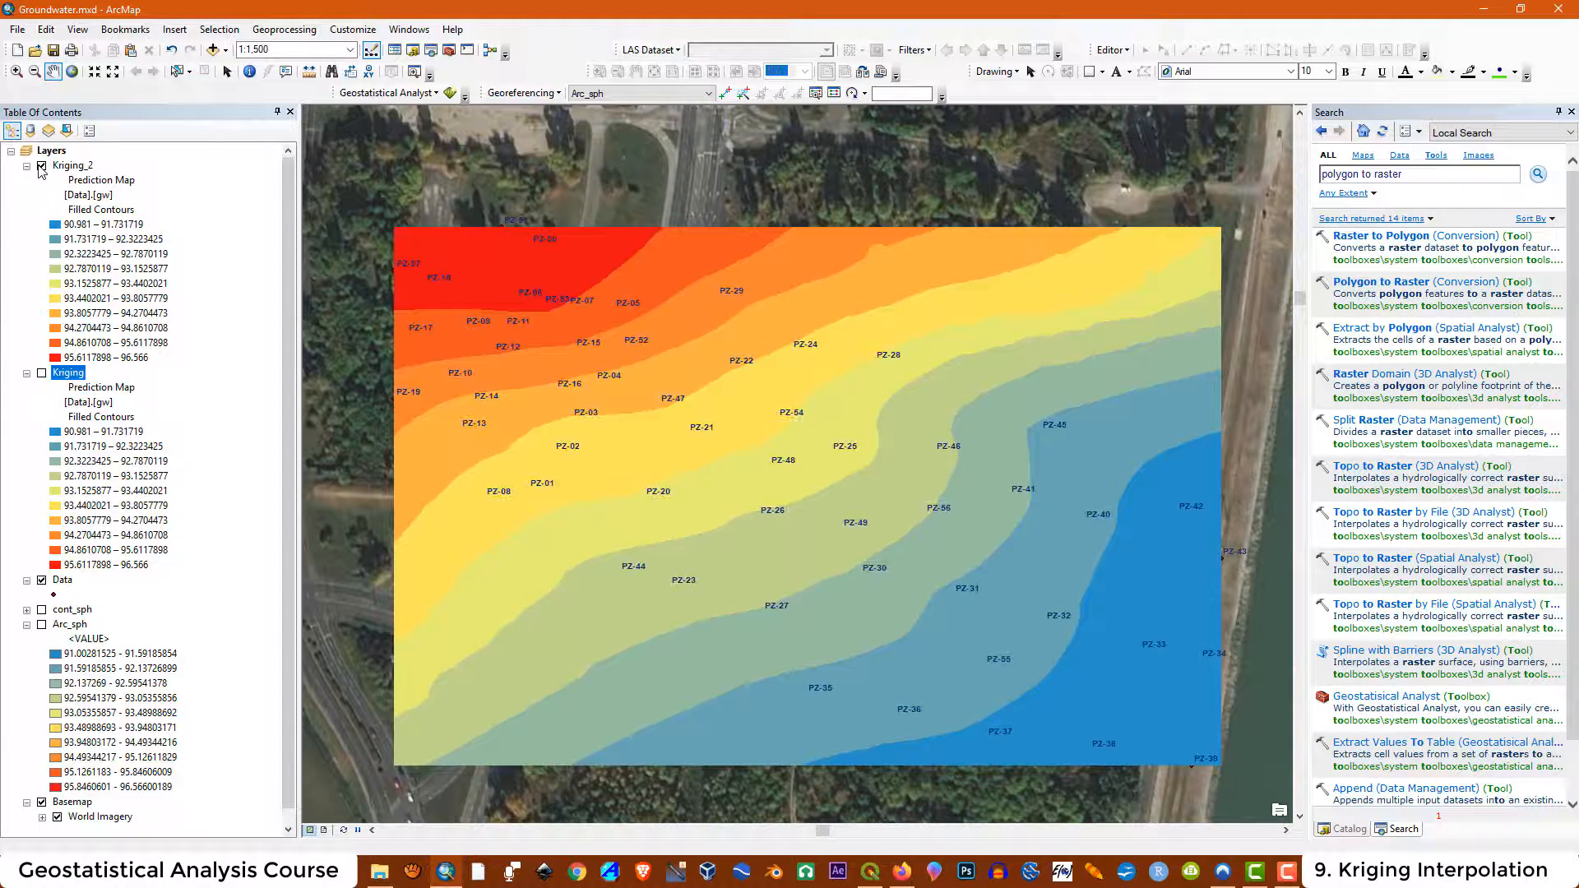